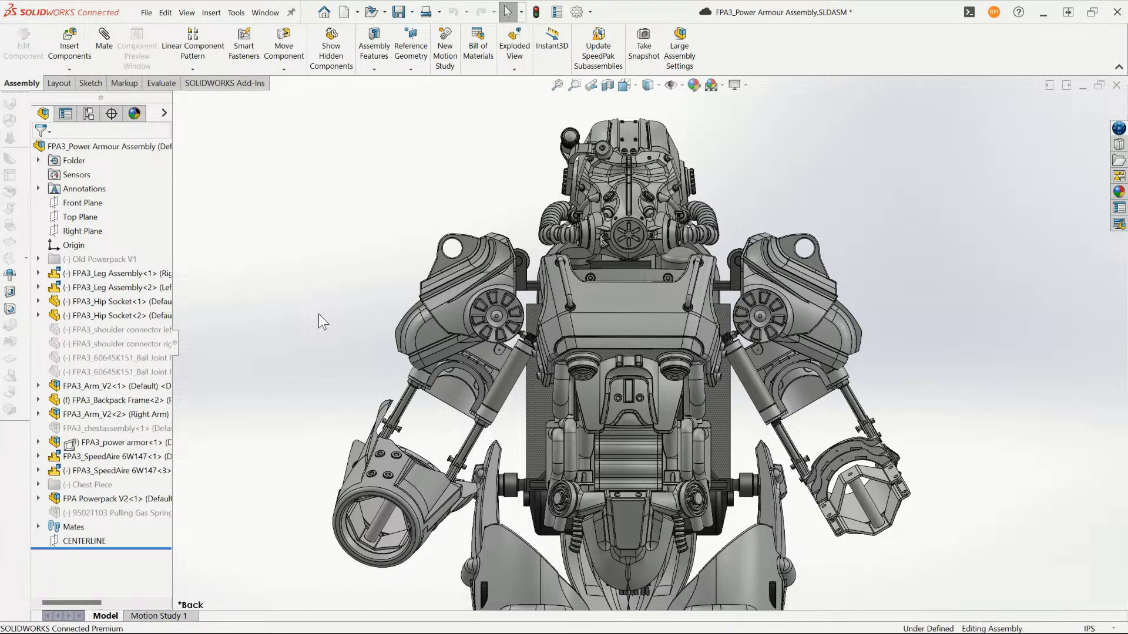
# - Examine the whole power armour assembly from the front and back, including the powerpack, arms and legs
pyautogui.scroll(5, 835, 367)
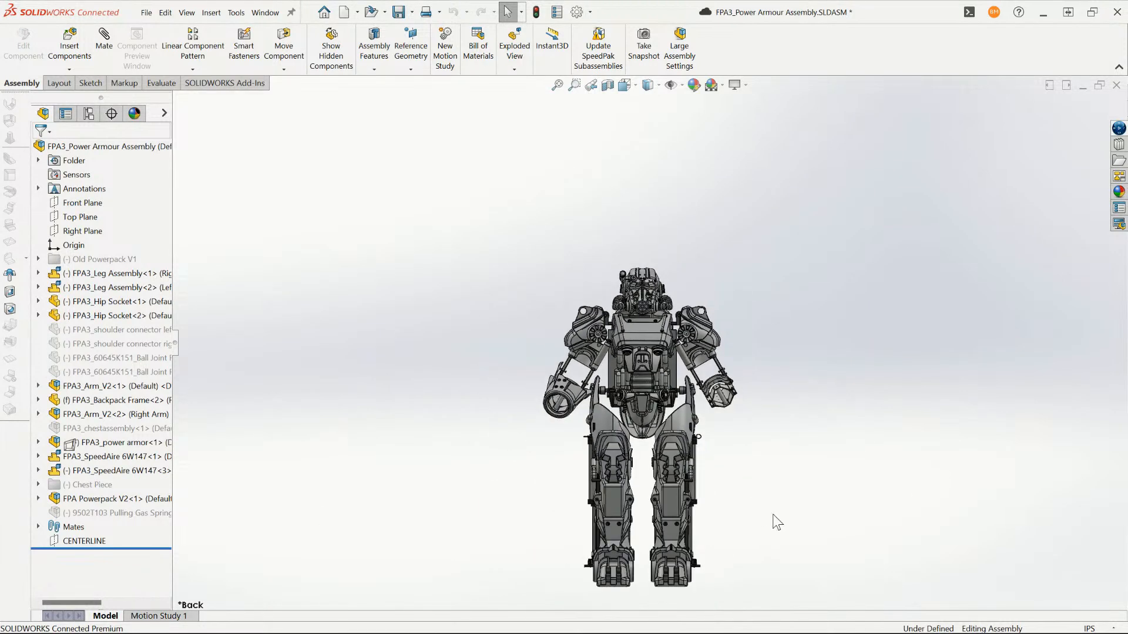
pyautogui.scroll(-2, 778, 522)
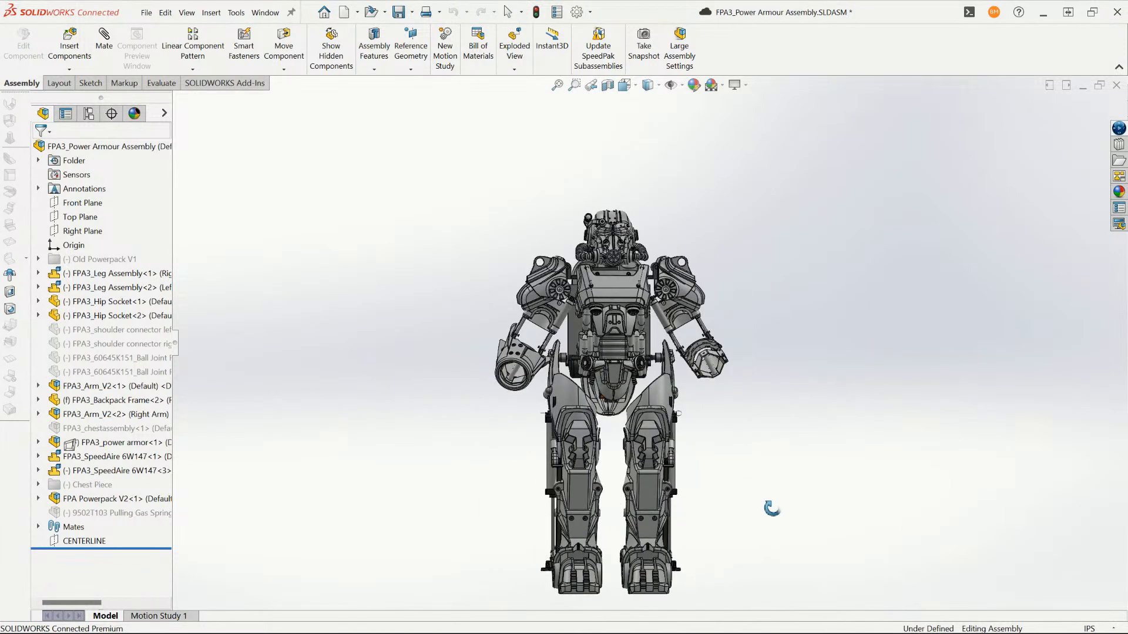
pyautogui.moveTo(772, 508); pyautogui.dragTo(1040, 505, button='middle')
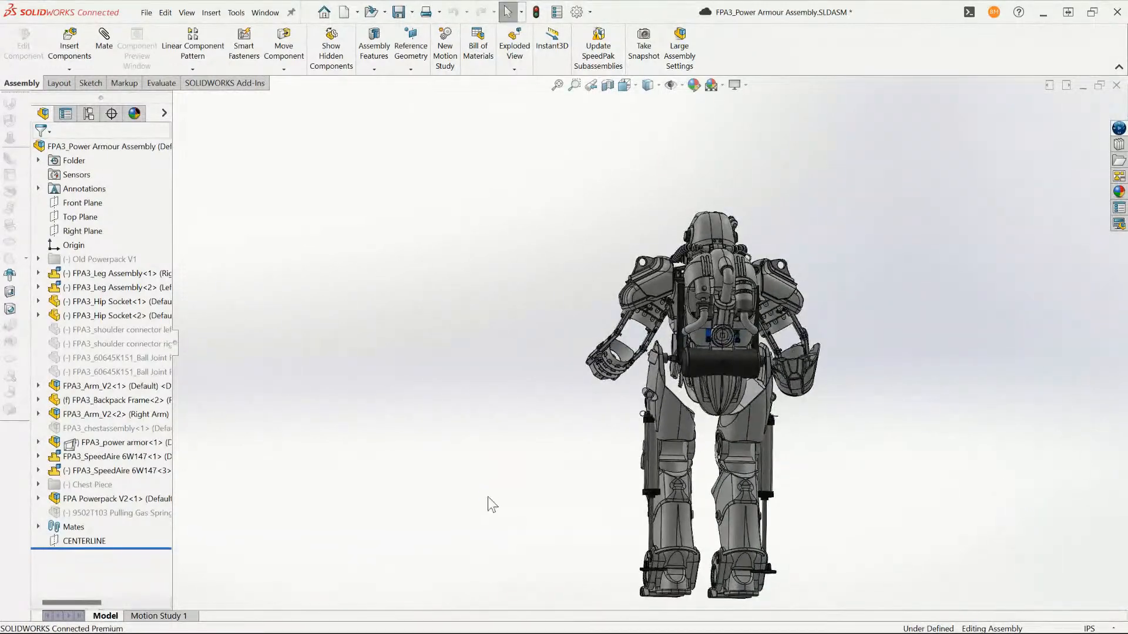
pyautogui.moveTo(488, 504); pyautogui.dragTo(664, 542, button='middle')
pyautogui.scroll(-4, 498, 346)
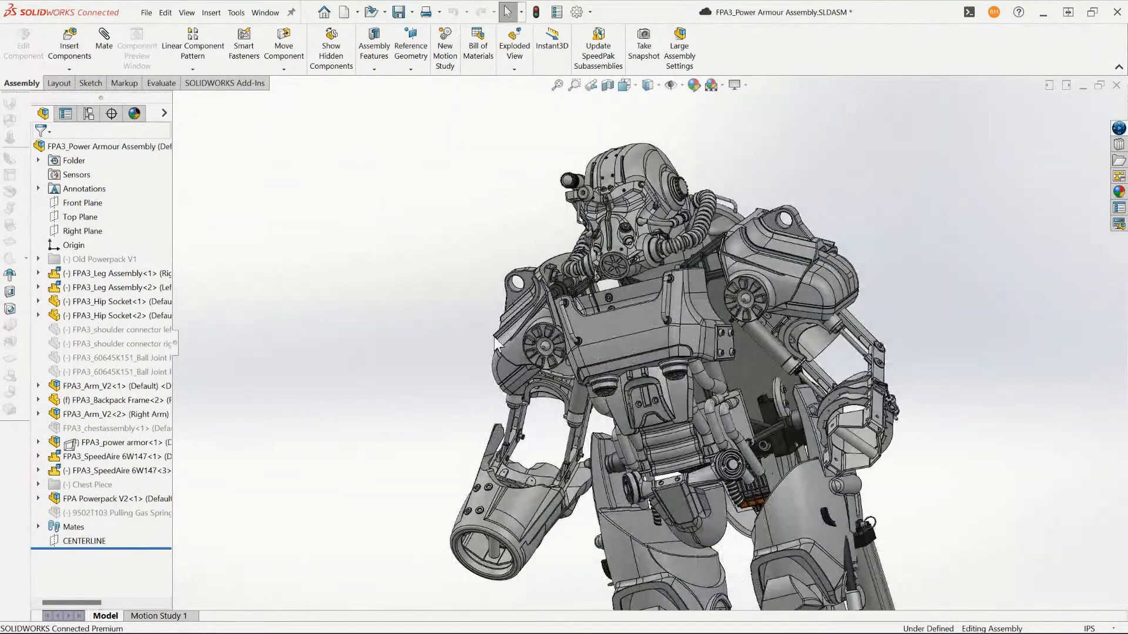
pyautogui.moveTo(497, 344); pyautogui.dragTo(471, 339, button='middle')
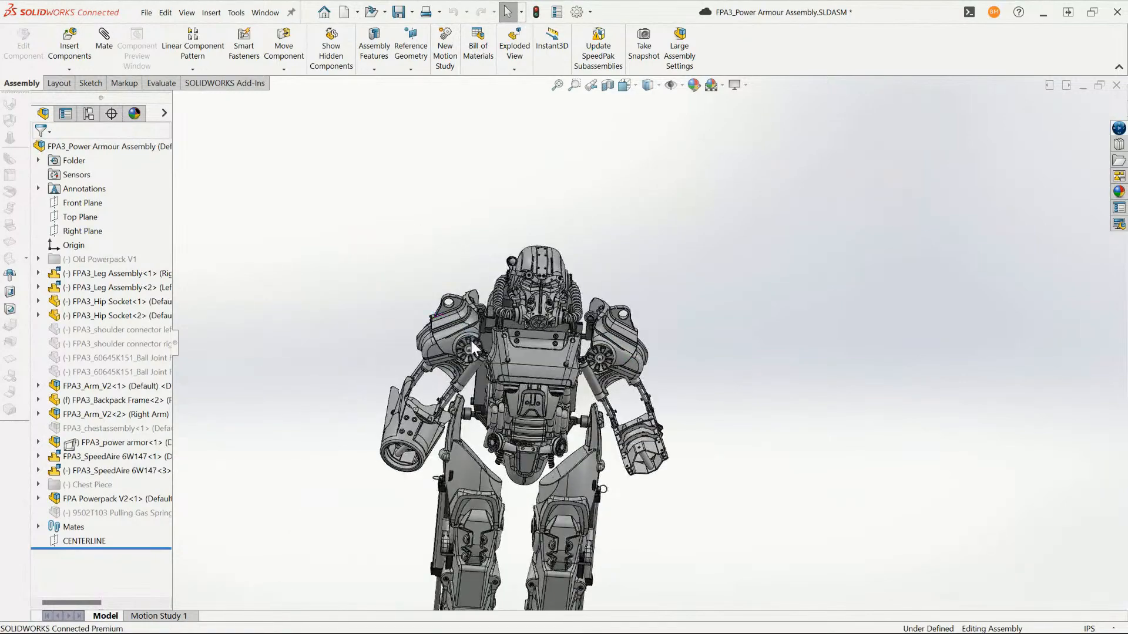
pyautogui.scroll(3, 546, 276)
pyautogui.moveTo(552, 261); pyautogui.dragTo(576, 301, button='middle')
# - Orient the assembly to the standard Back view and examine the helmet, chest and shoulder armour
pyautogui.press('space')
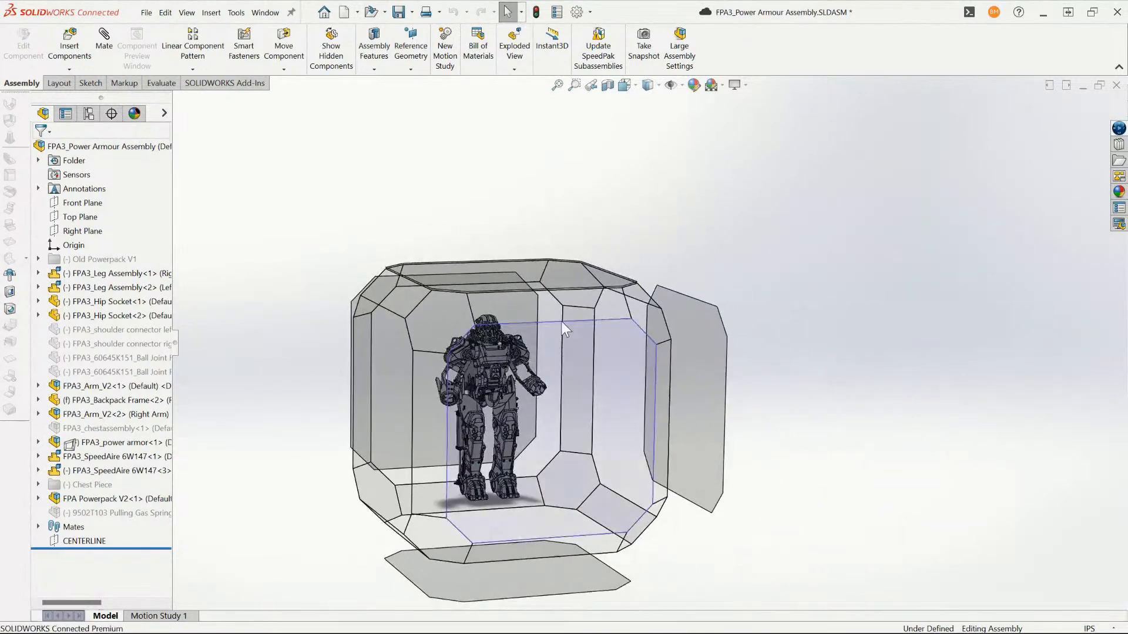
pyautogui.click(561, 322)
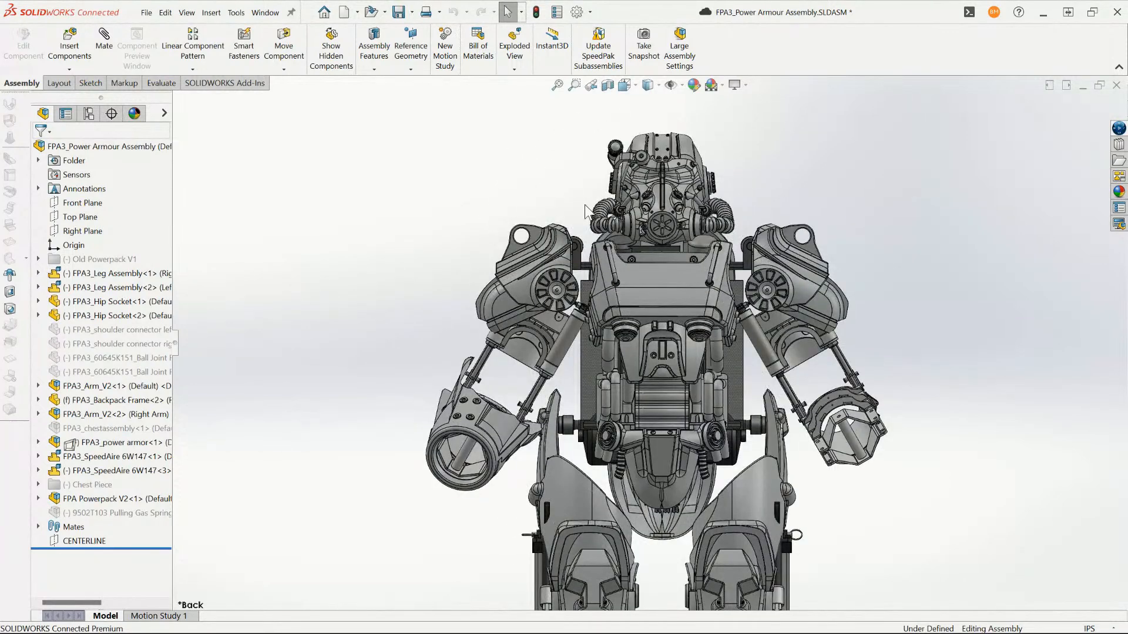
pyautogui.scroll(2, 691, 317)
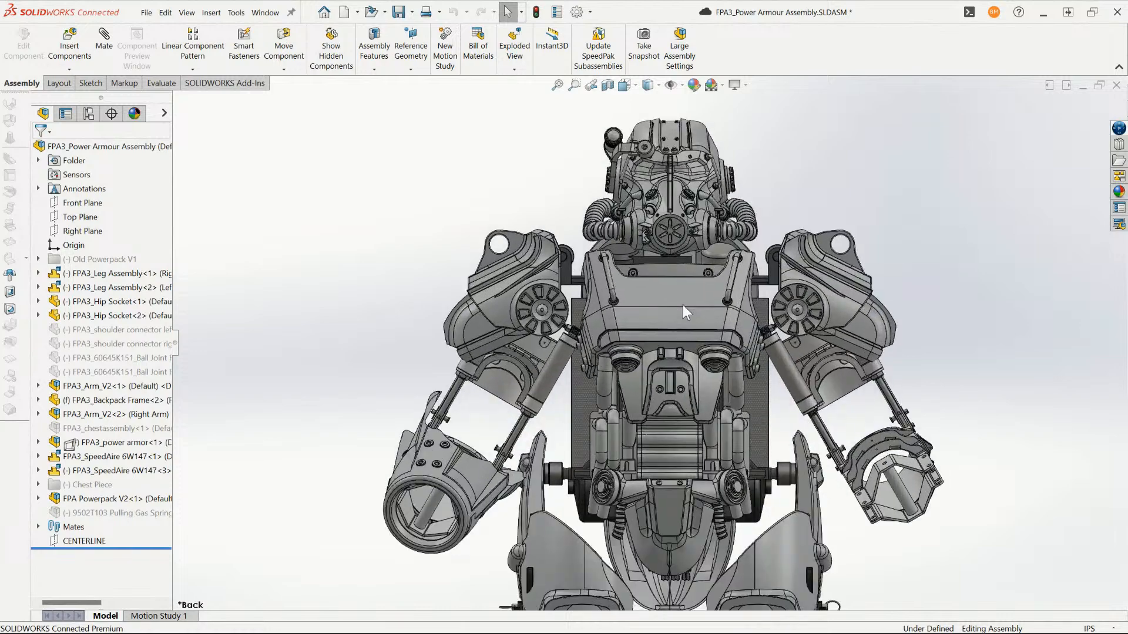
pyautogui.scroll(-5, 659, 296)
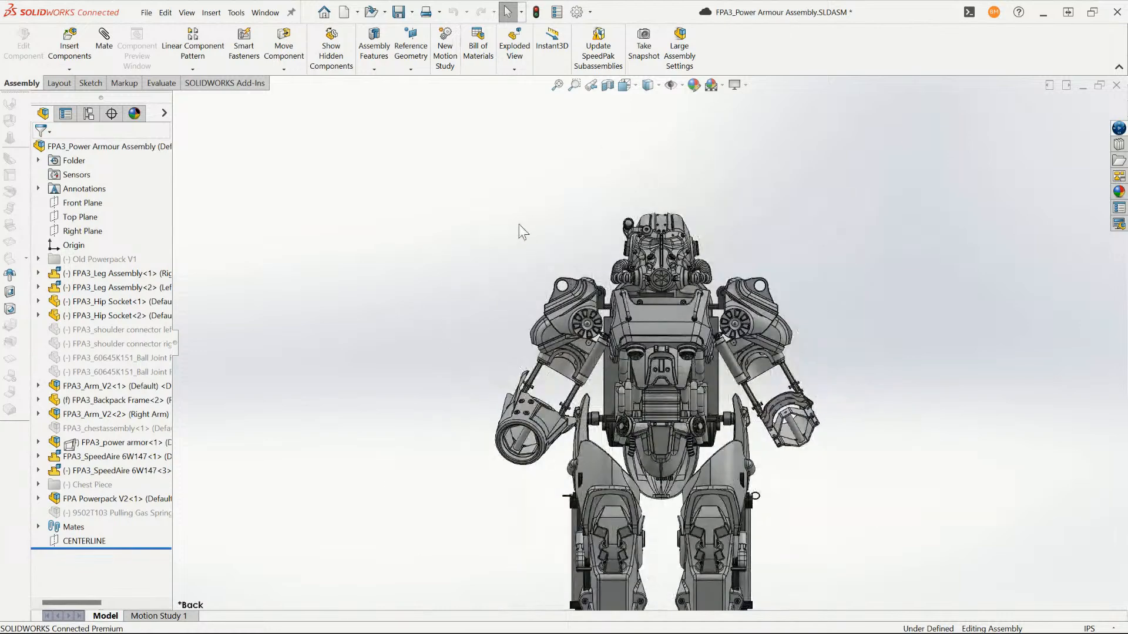
pyautogui.scroll(6, 667, 314)
pyautogui.moveTo(667, 304); pyautogui.dragTo(682, 316, button='middle')
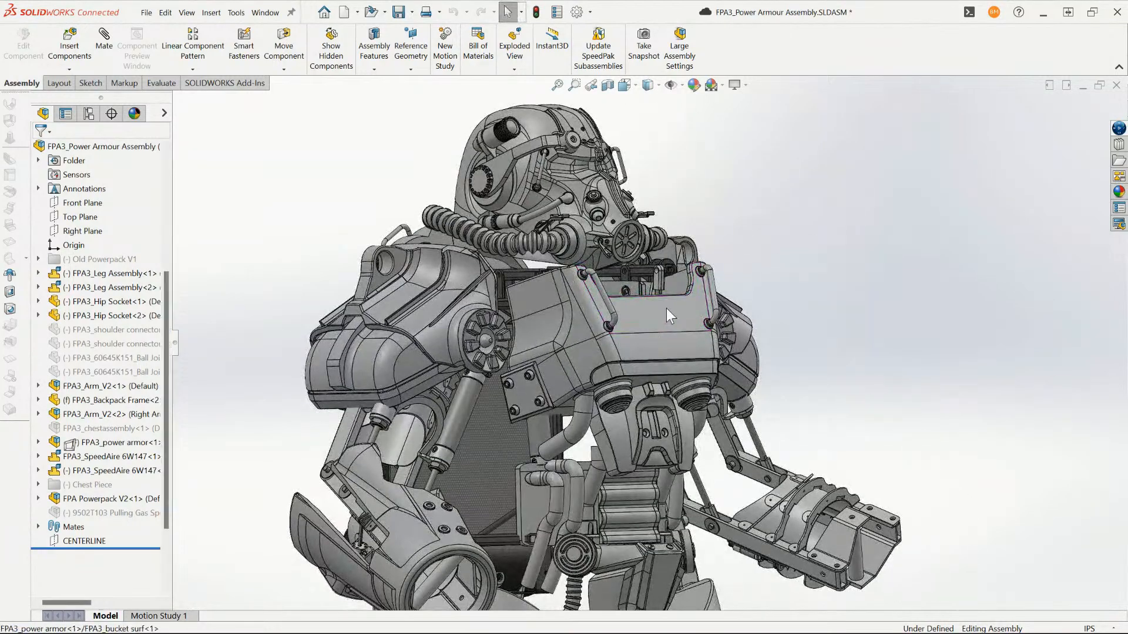
# - Highlight the FPA3_power armor subassembly to examine which armour pieces belong to it, and clear the selection
pyautogui.click(667, 309)
pyautogui.click(92, 234)
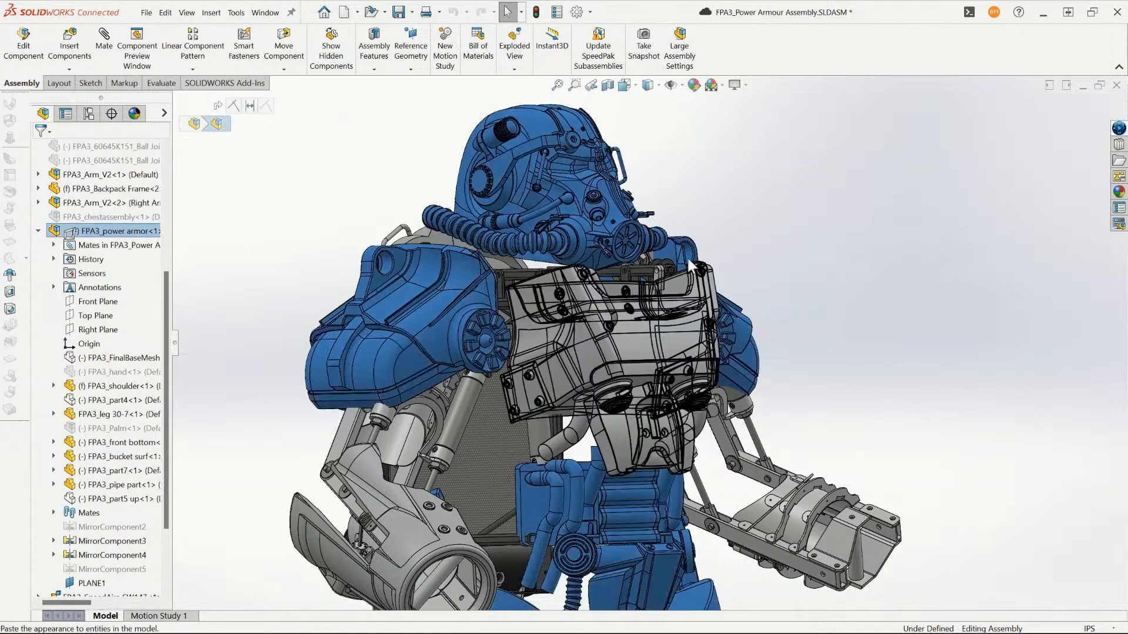
pyautogui.scroll(-3, 787, 291)
pyautogui.click(768, 319)
pyautogui.moveTo(768, 318); pyautogui.dragTo(674, 336, button='middle')
pyautogui.moveTo(676, 379); pyautogui.dragTo(741, 301, button='middle')
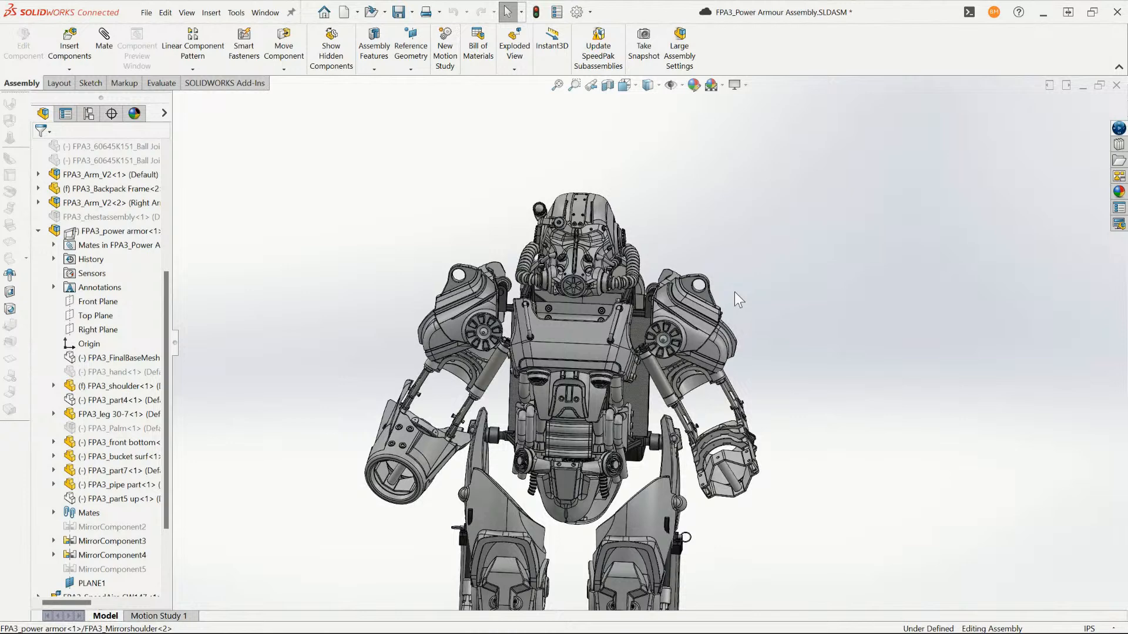
pyautogui.scroll(-4, 568, 267)
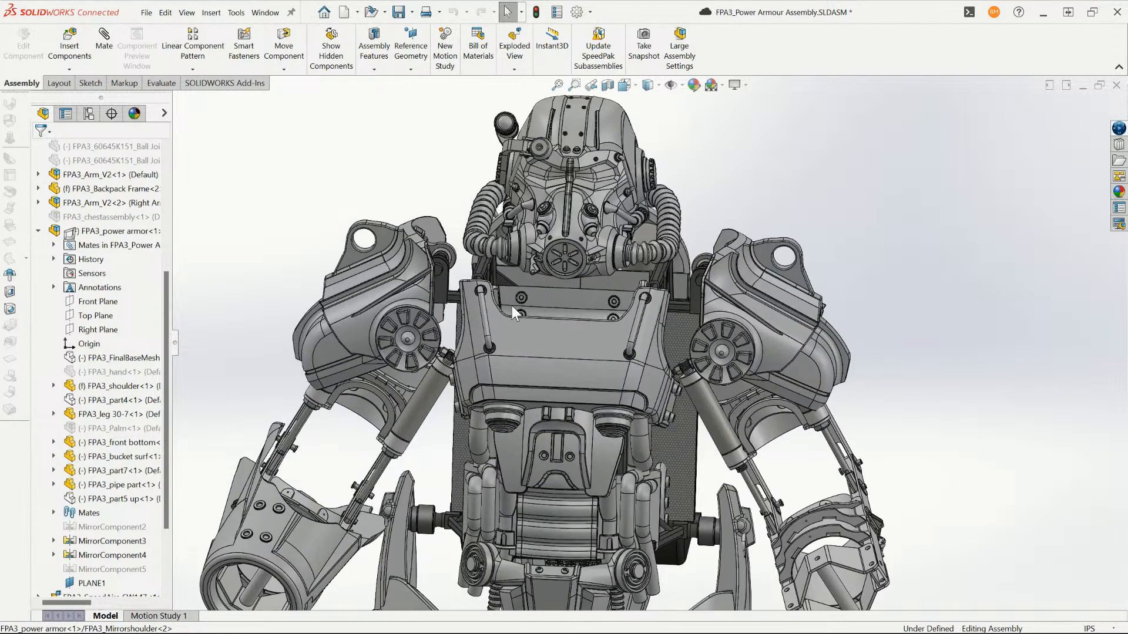
pyautogui.moveTo(514, 308); pyautogui.dragTo(582, 309, button='middle')
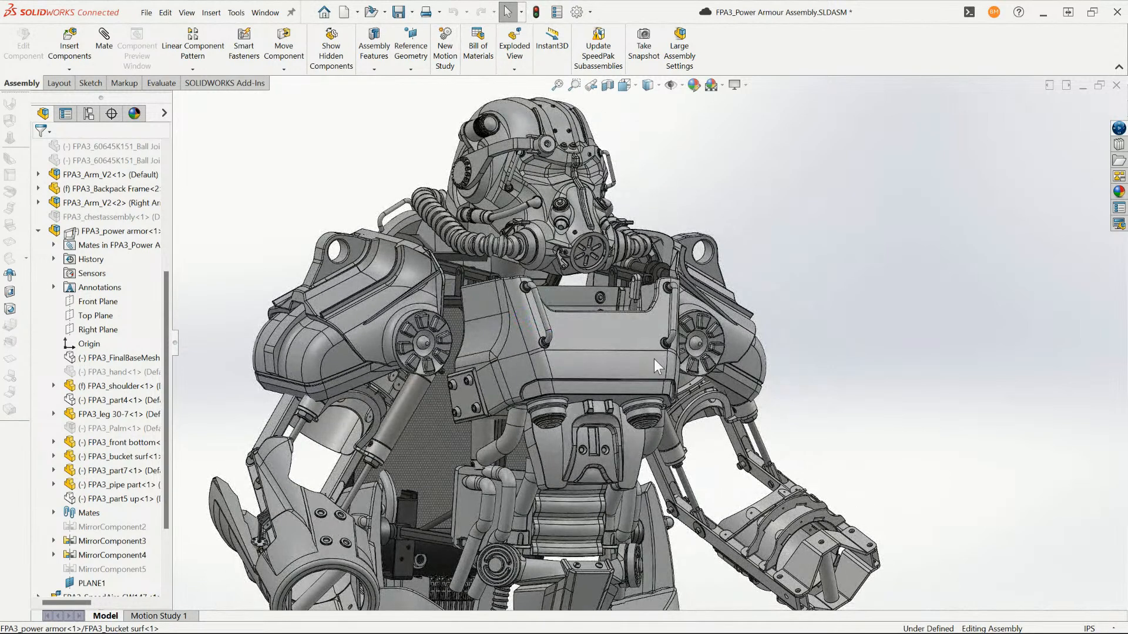
# - Open the FPA3_bucket surf chest part in its own window, review its feature history and shape, and close it
pyautogui.click(534, 320)
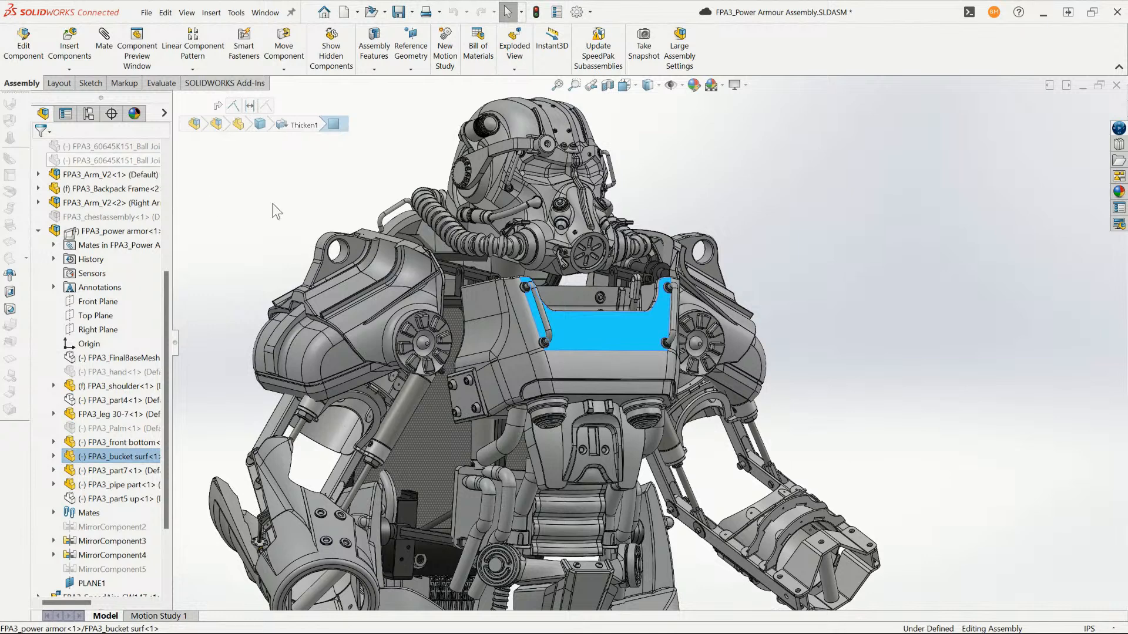
pyautogui.scroll(-2, 564, 353)
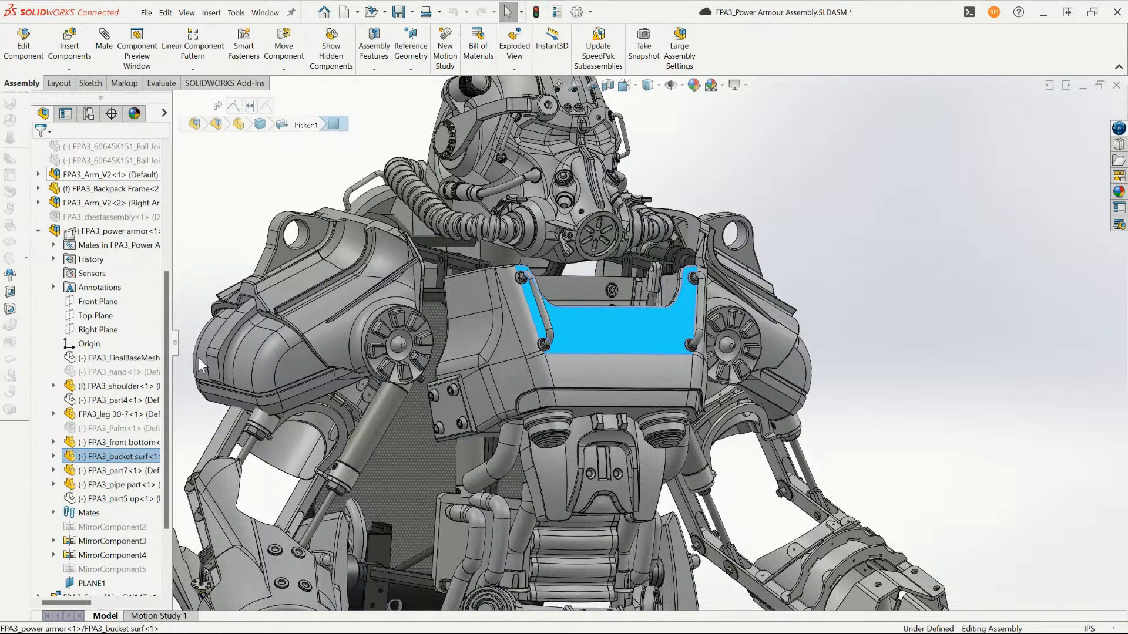
pyautogui.click(563, 318)
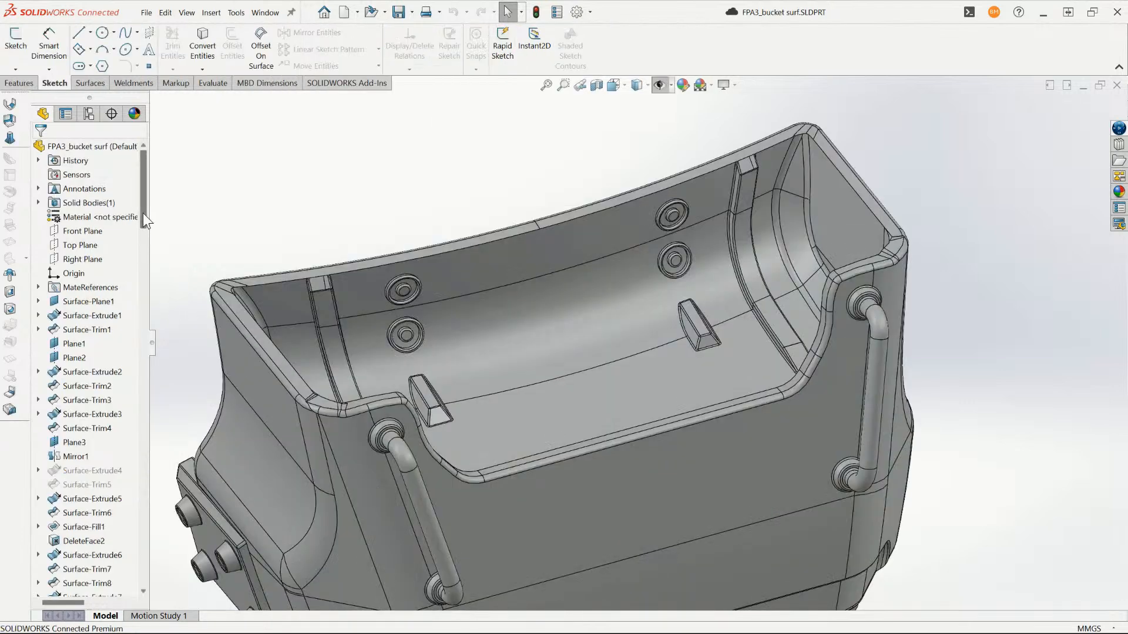
pyautogui.moveTo(142, 213); pyautogui.dragTo(160, 513)
pyautogui.press('f')
pyautogui.moveTo(728, 366); pyautogui.dragTo(521, 349, button='middle')
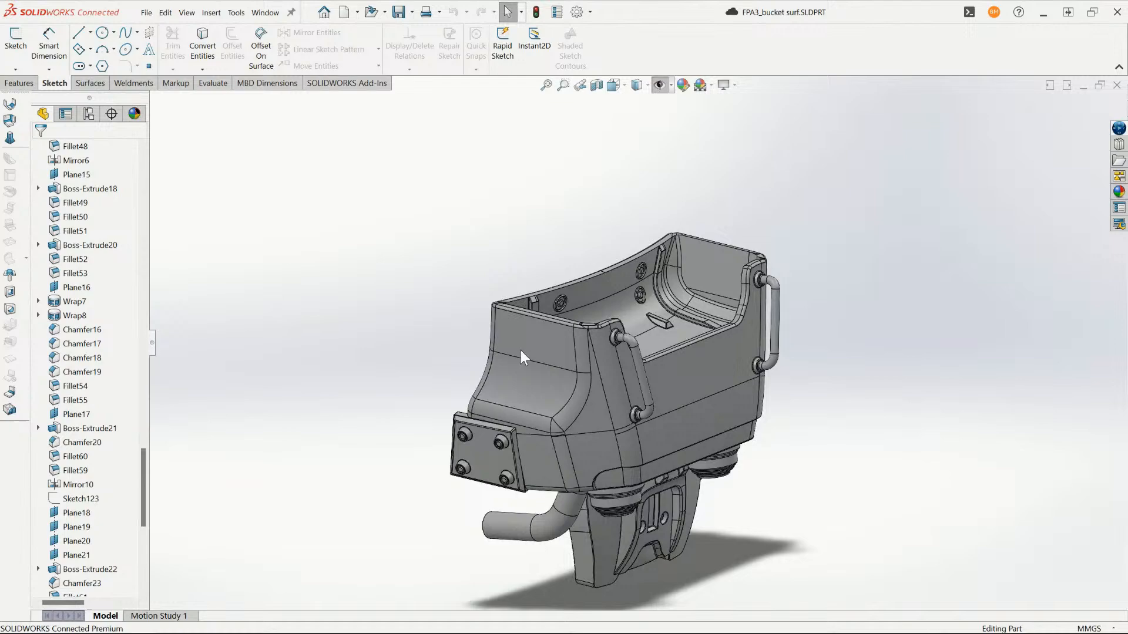
pyautogui.click(1117, 86)
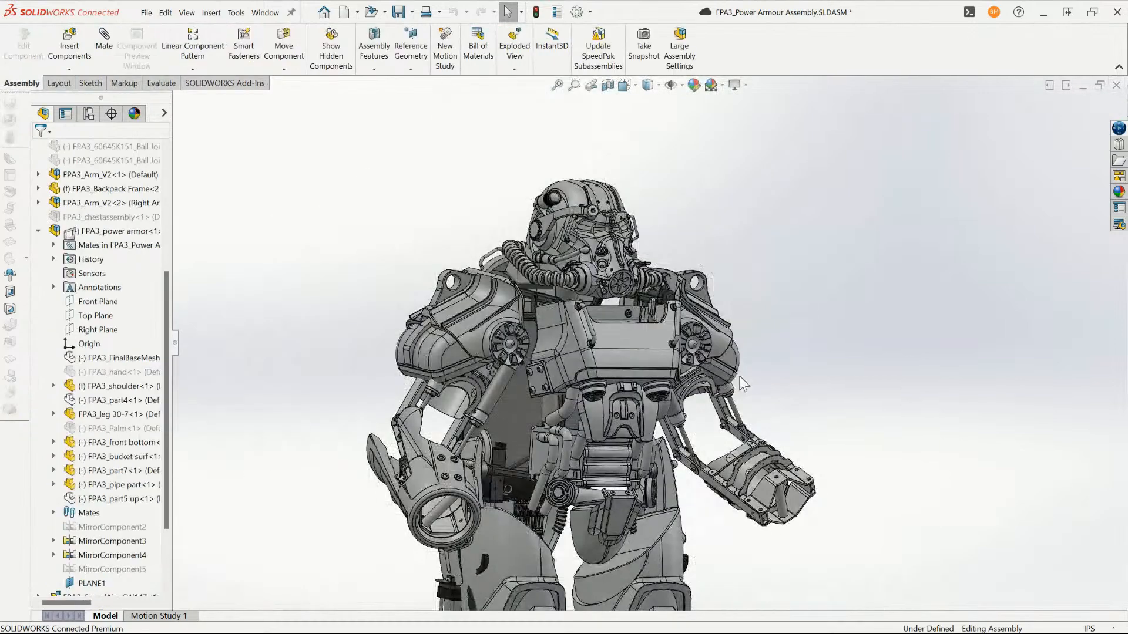
# - Hide the FPA3_power armor subassembly in the main assembly
pyautogui.moveTo(740, 375); pyautogui.dragTo(705, 373, button='middle')
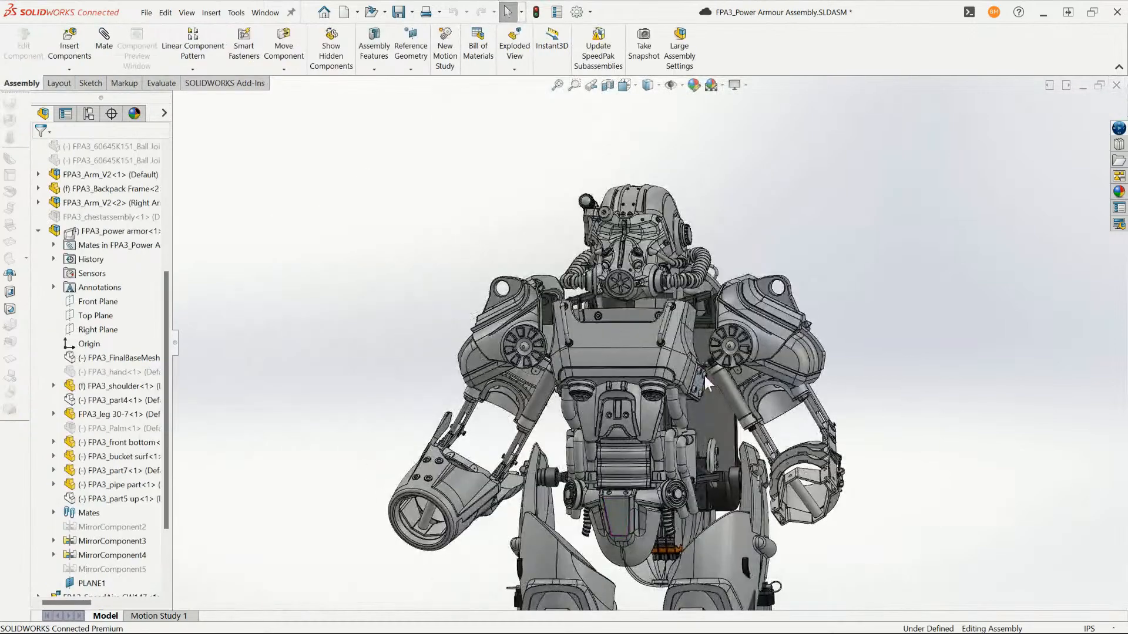
pyautogui.moveTo(598, 358); pyautogui.dragTo(661, 371, button='middle')
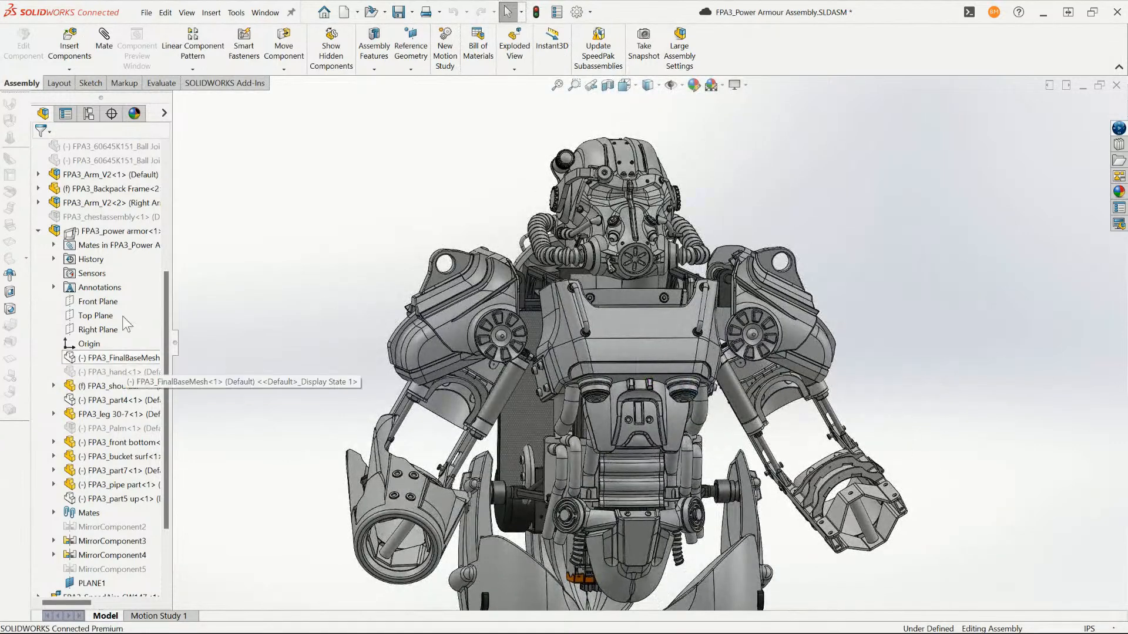
pyautogui.click(121, 230)
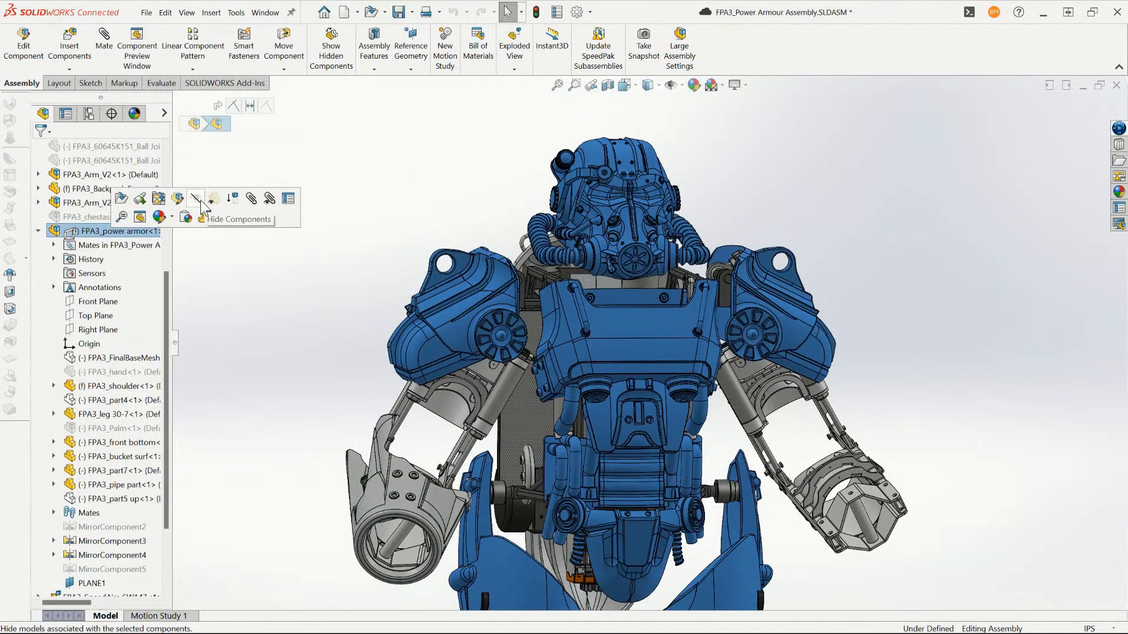
pyautogui.click(197, 200)
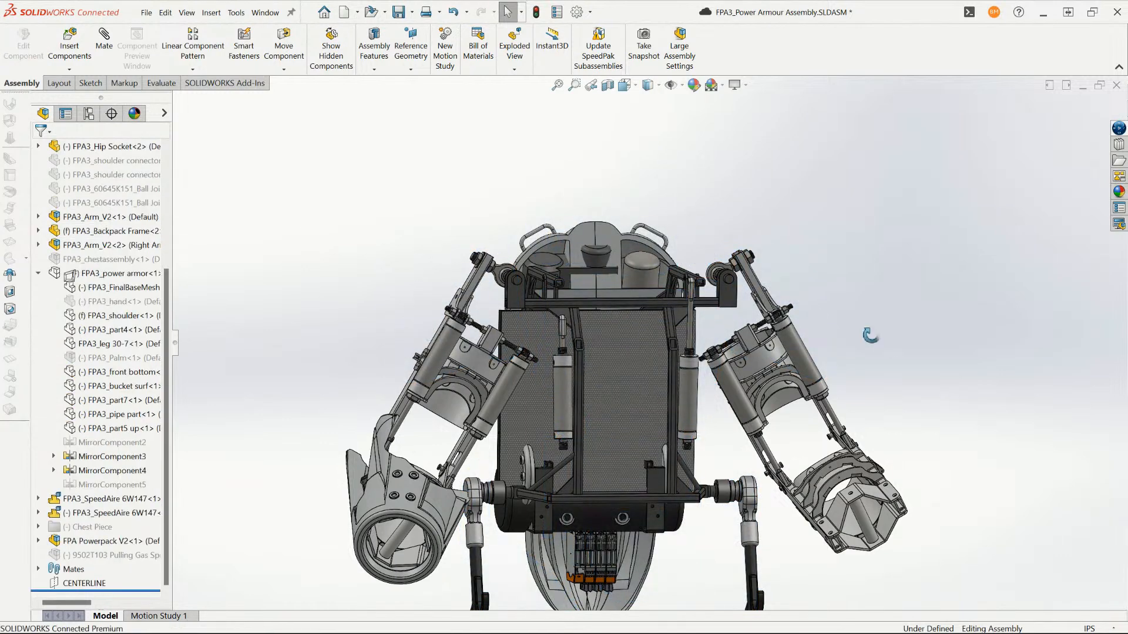
# - Open the right arm subassembly FPA3_Arm_V2<2> in its own window
pyautogui.moveTo(869, 335); pyautogui.dragTo(842, 331, button='middle')
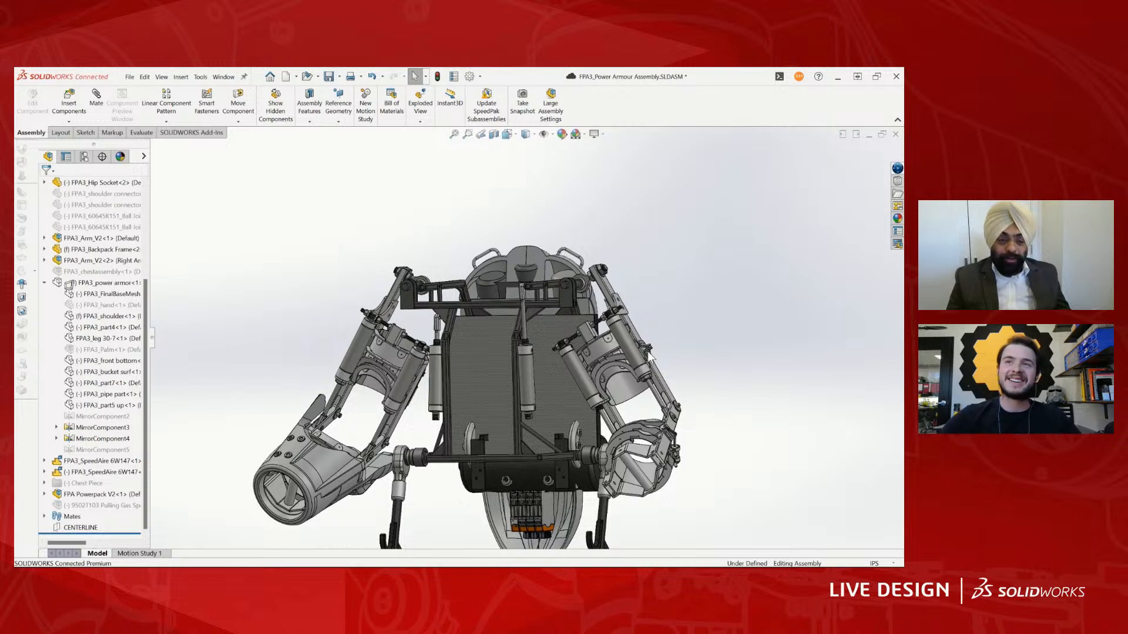
pyautogui.moveTo(410, 407); pyautogui.dragTo(513, 348, button='middle')
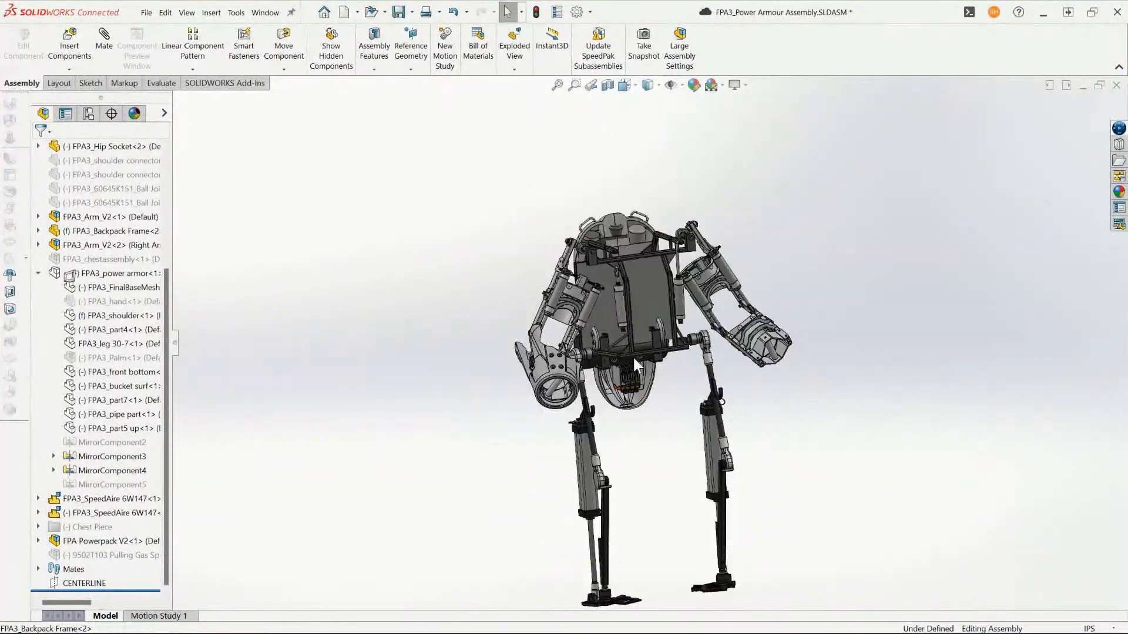
pyautogui.moveTo(632, 355); pyautogui.dragTo(505, 288, button='middle')
pyautogui.scroll(-3, 606, 310)
pyautogui.scroll(-3, 491, 283)
pyautogui.scroll(-2, 490, 283)
pyautogui.click(500, 307)
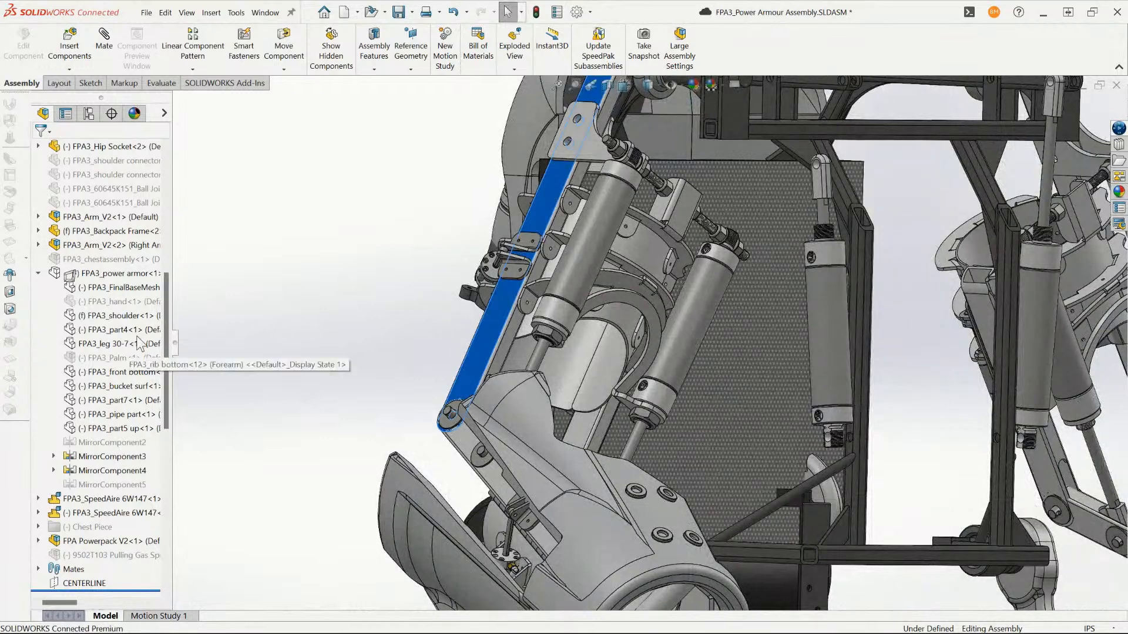
pyautogui.click(113, 231)
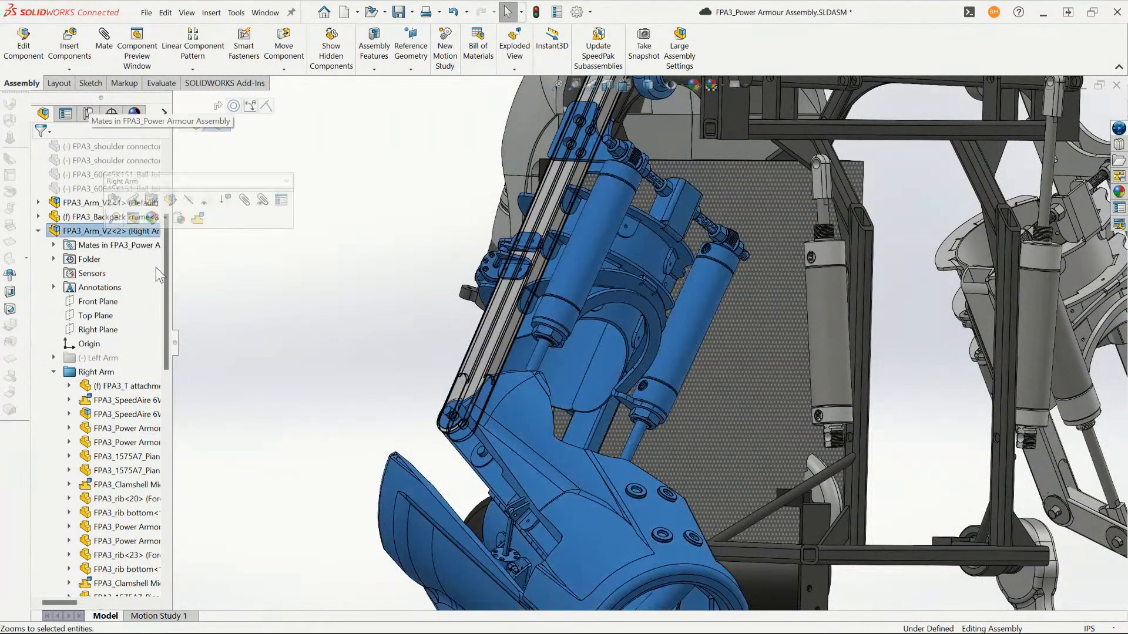
pyautogui.rightClick(89, 231)
pyautogui.click(102, 88)
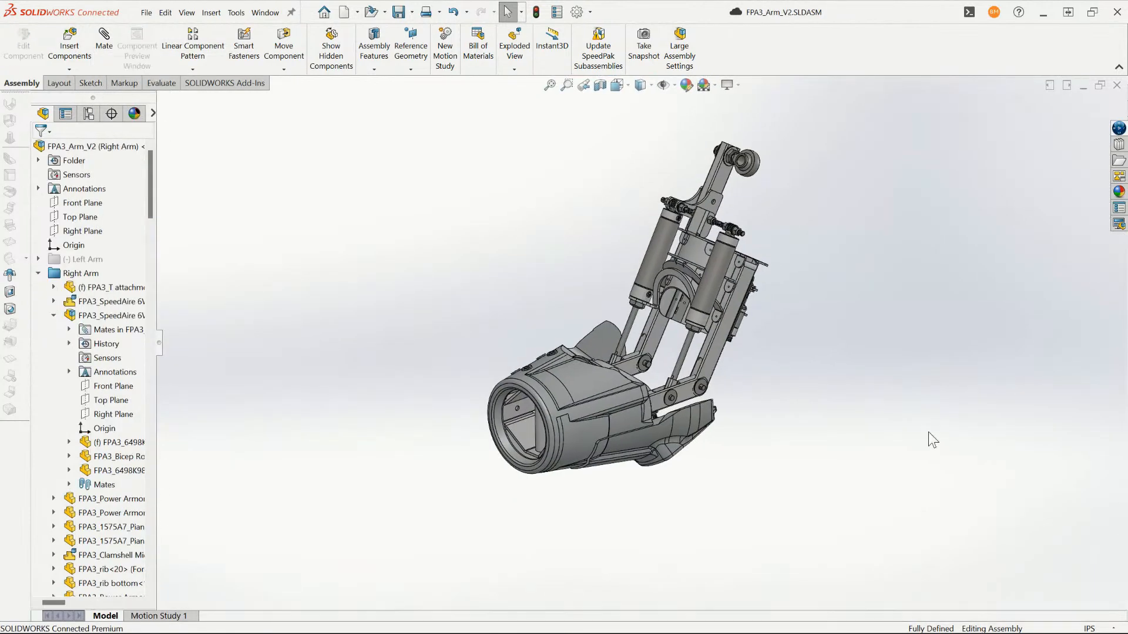
# - Hide the outer shell pieces covering the forearm of the right arm
pyautogui.press('Tab')
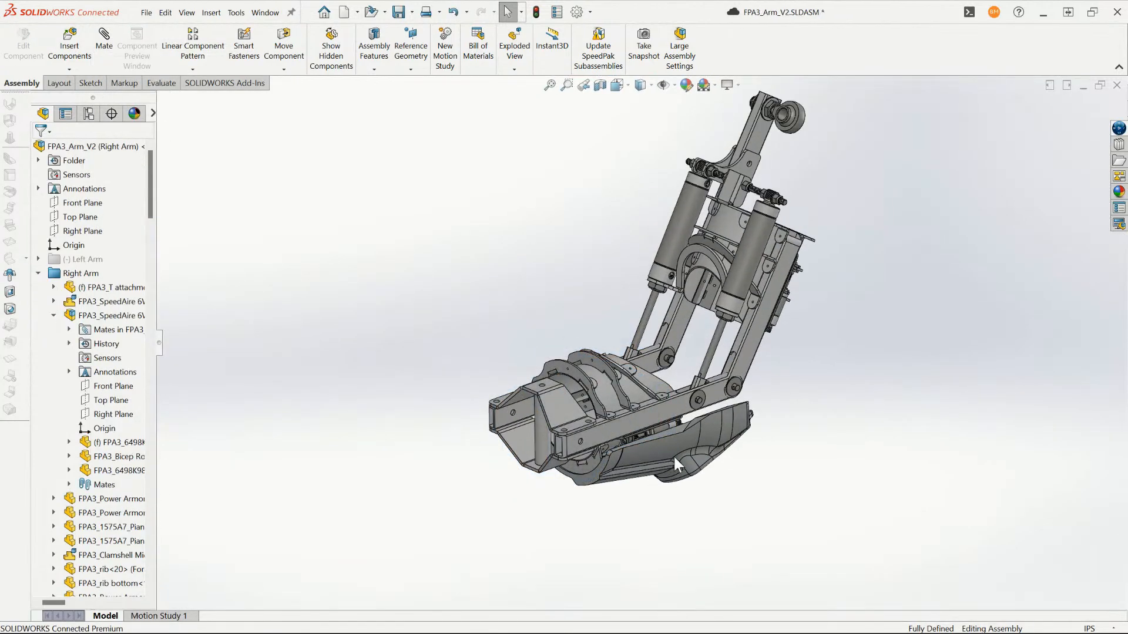
pyautogui.press('Tab')
pyautogui.moveTo(680, 459); pyautogui.dragTo(708, 307, button='middle')
pyautogui.scroll(-2, 574, 222)
pyautogui.moveTo(574, 222); pyautogui.dragTo(628, 199, button='middle')
# - Examine the right arm's exposed frame, focusing on the upper-arm air cylinders and their piston rods
pyautogui.scroll(2, 753, 304)
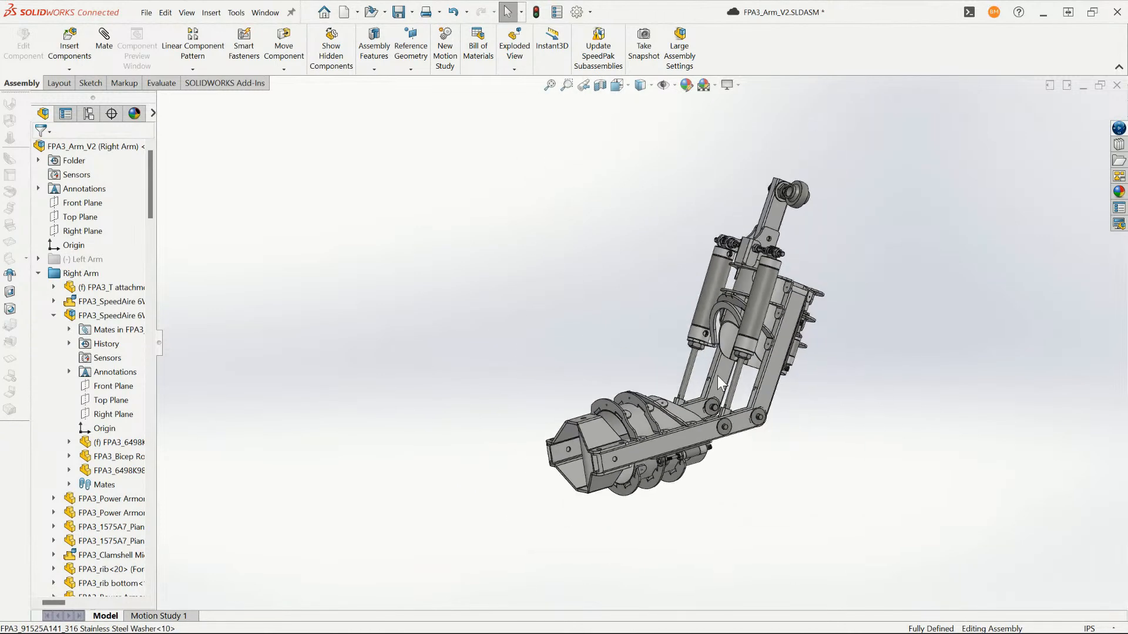
pyautogui.moveTo(722, 378); pyautogui.dragTo(724, 384, button='middle')
pyautogui.scroll(-2, 723, 383)
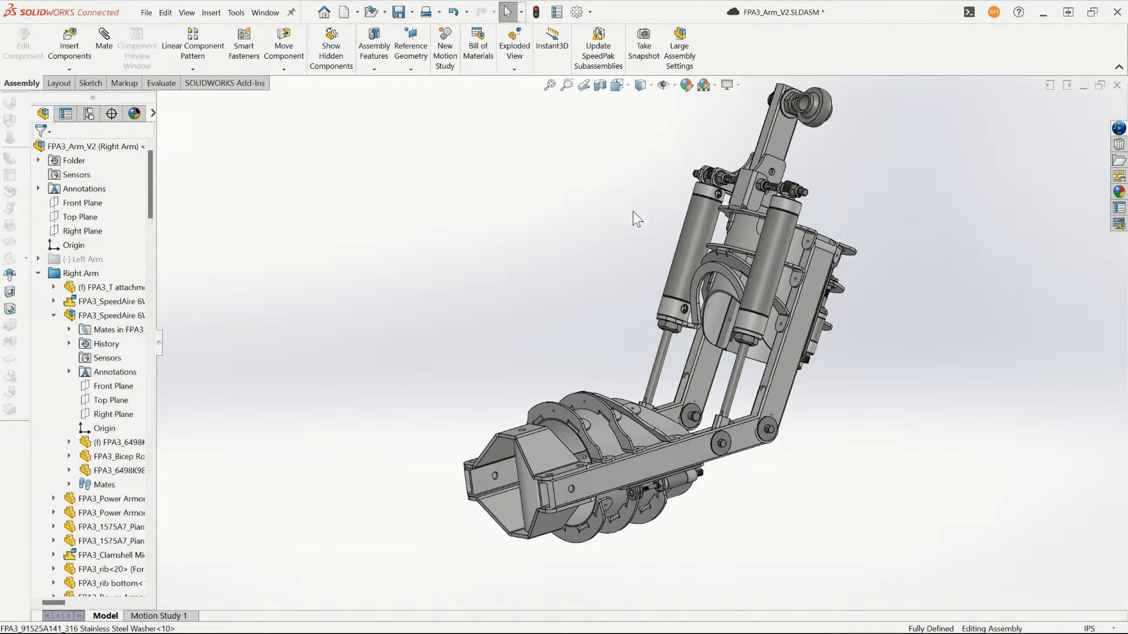
pyautogui.scroll(-2, 731, 315)
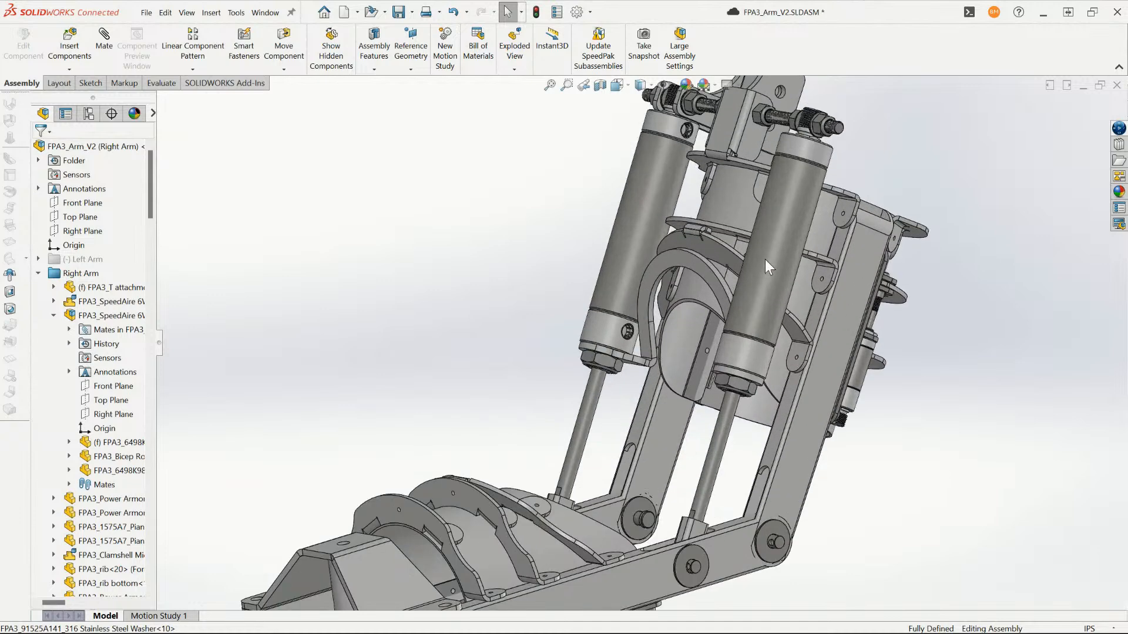
pyautogui.scroll(-1, 765, 260)
pyautogui.click(765, 260)
pyautogui.click(554, 247)
pyautogui.scroll(3, 657, 361)
pyautogui.moveTo(685, 373); pyautogui.dragTo(585, 423, button='middle')
pyautogui.scroll(-2, 573, 439)
pyautogui.scroll(4, 561, 412)
pyautogui.scroll(-1, 585, 425)
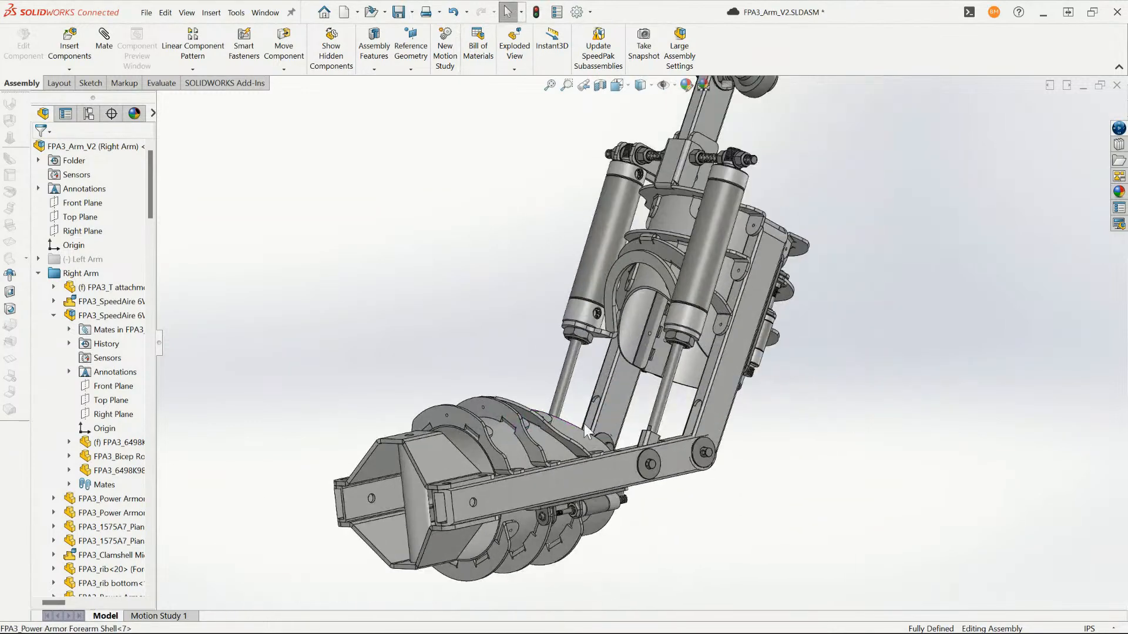
# - Highlight the forearm's long side plate and examine how it connects to the ribs and elbow pivots, then clear the selection
pyautogui.click(527, 486)
pyautogui.scroll(-3, 499, 421)
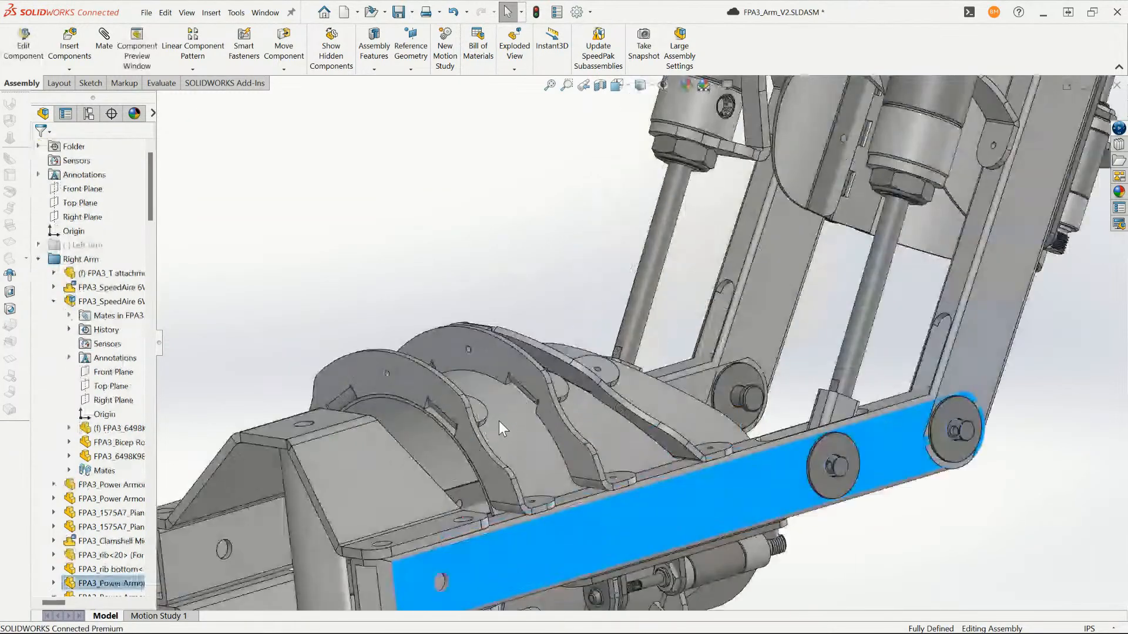
pyautogui.click(481, 287)
pyautogui.moveTo(480, 286); pyautogui.dragTo(576, 288, button='middle')
pyautogui.scroll(4, 576, 307)
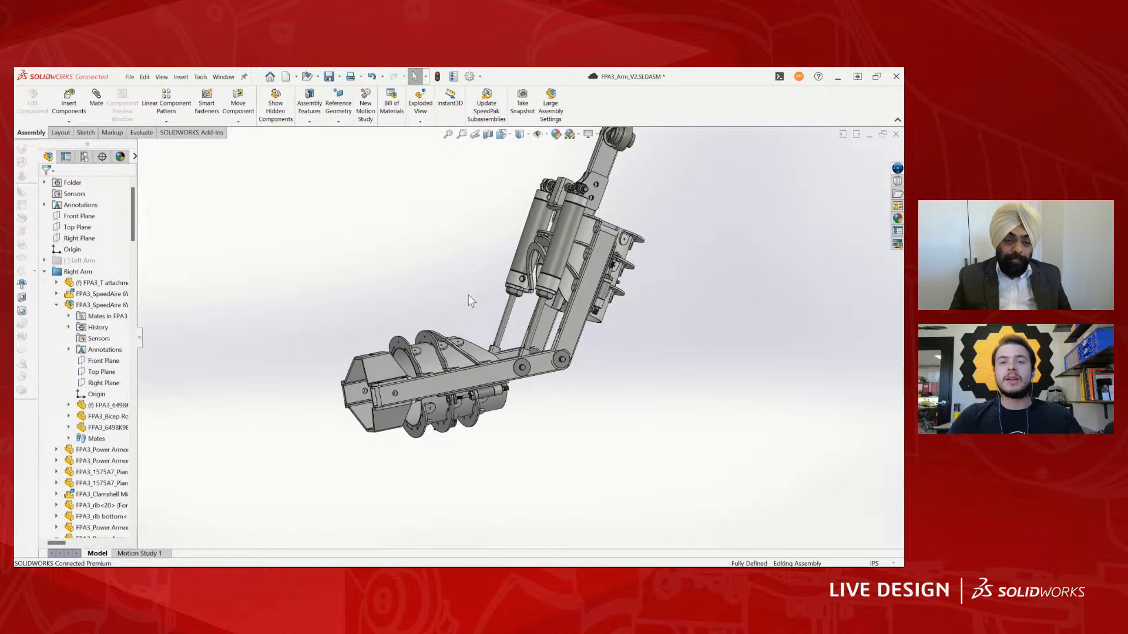
pyautogui.keyDown('ctrl'); pyautogui.moveTo(370, 213); pyautogui.dragTo(428, 278, button='middle'); pyautogui.keyUp('ctrl')
pyautogui.scroll(2, 429, 277)
pyautogui.scroll(-3, 429, 276)
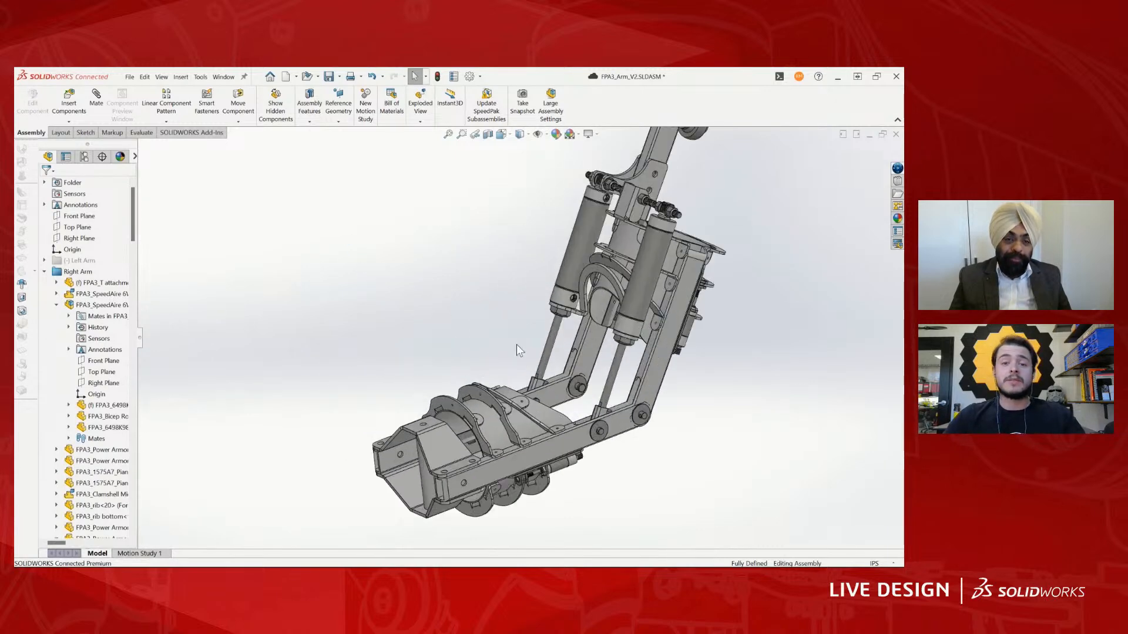
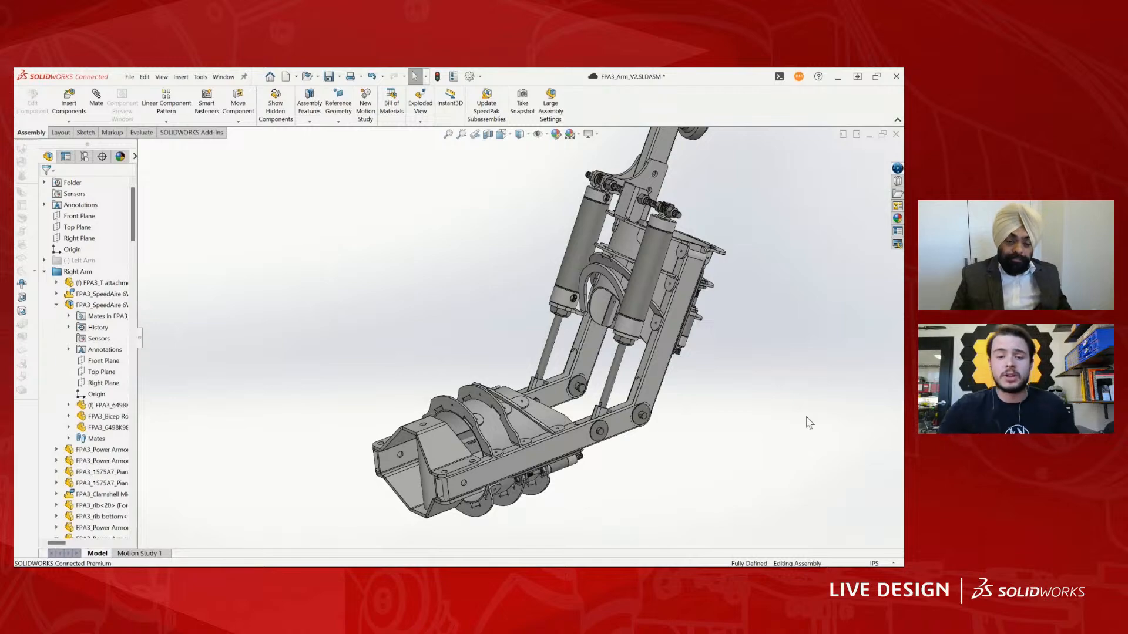
# - Examine the forearm's curved ribs and how their tabs meet the shell and side plates of the right arm
pyautogui.scroll(-6, 478, 403)
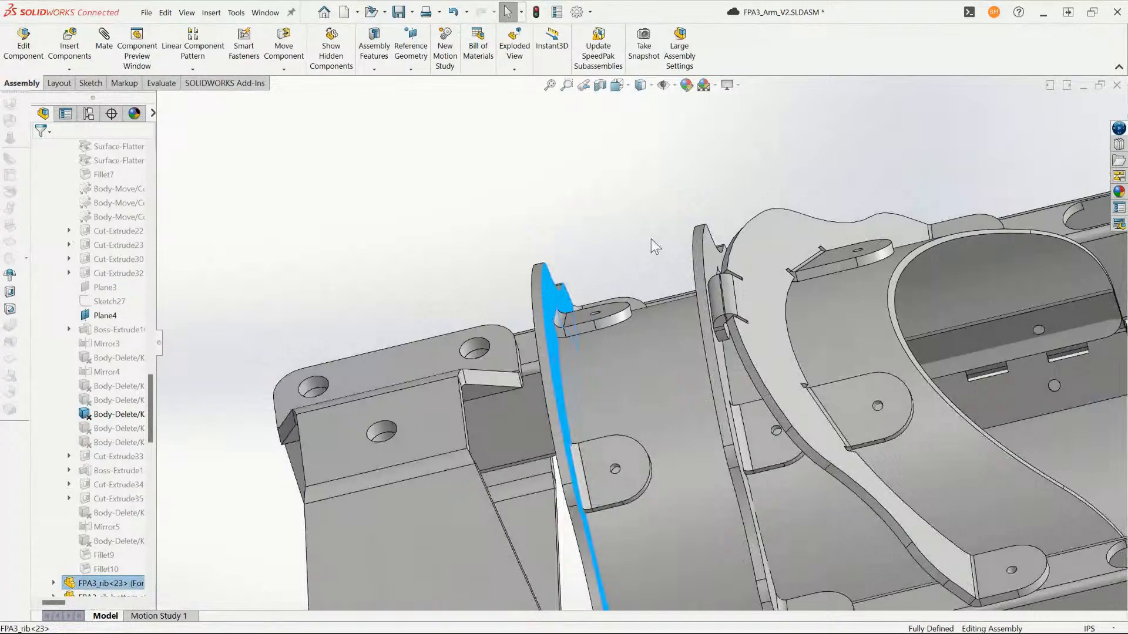
pyautogui.moveTo(650, 238); pyautogui.dragTo(646, 262, button='middle')
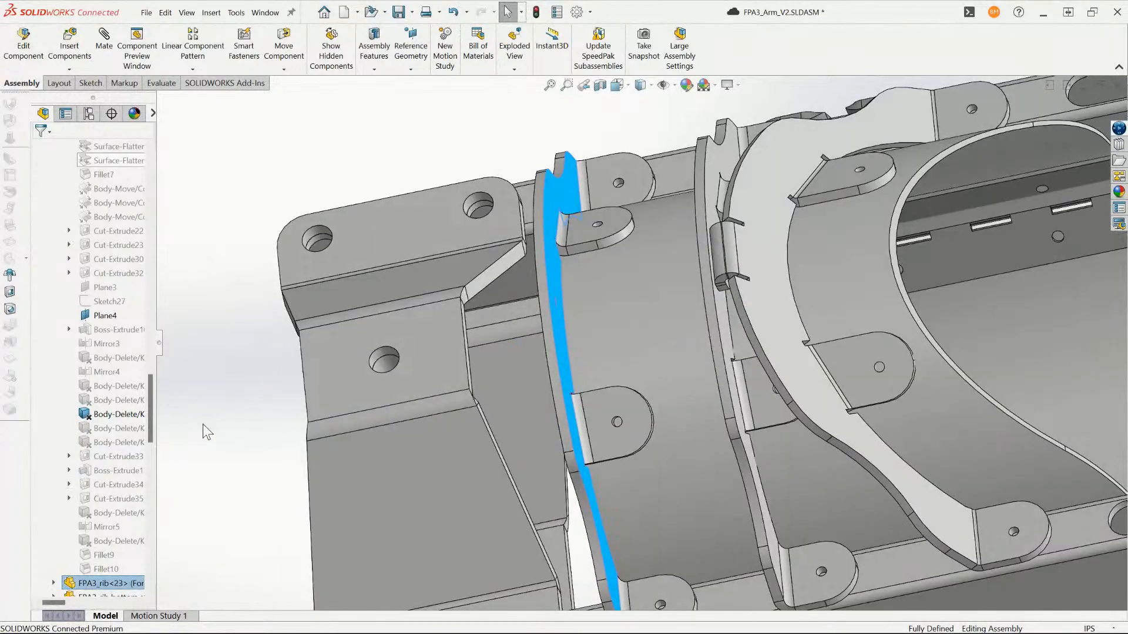
pyautogui.scroll(3, 470, 407)
pyautogui.moveTo(471, 407); pyautogui.dragTo(567, 400, button='middle')
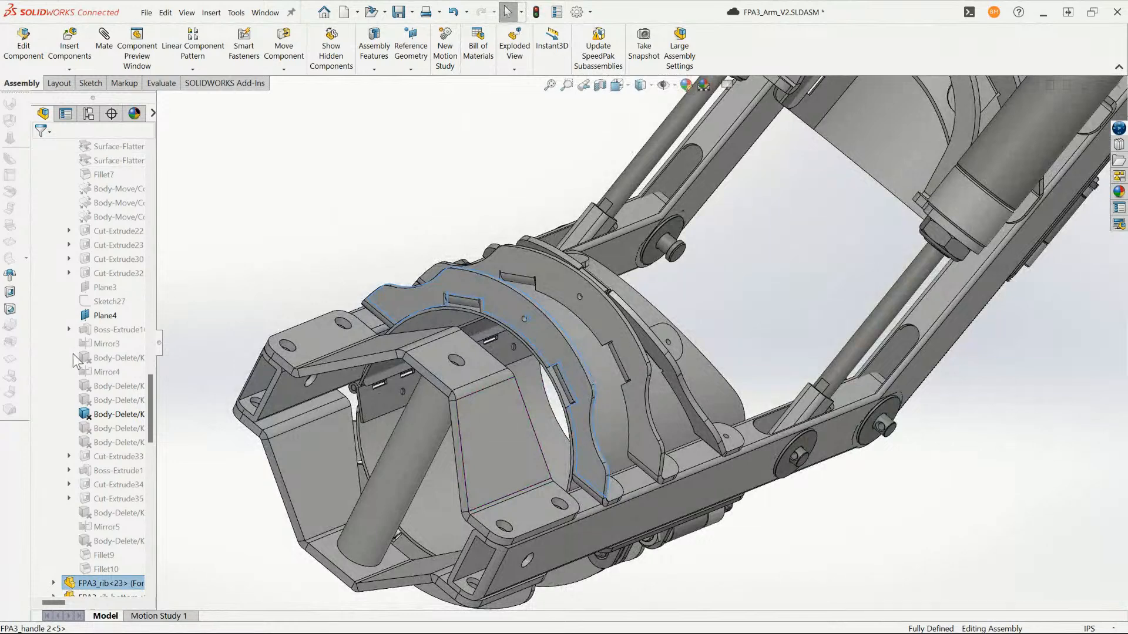
pyautogui.scroll(-3, 497, 313)
pyautogui.moveTo(495, 313); pyautogui.dragTo(545, 304, button='middle')
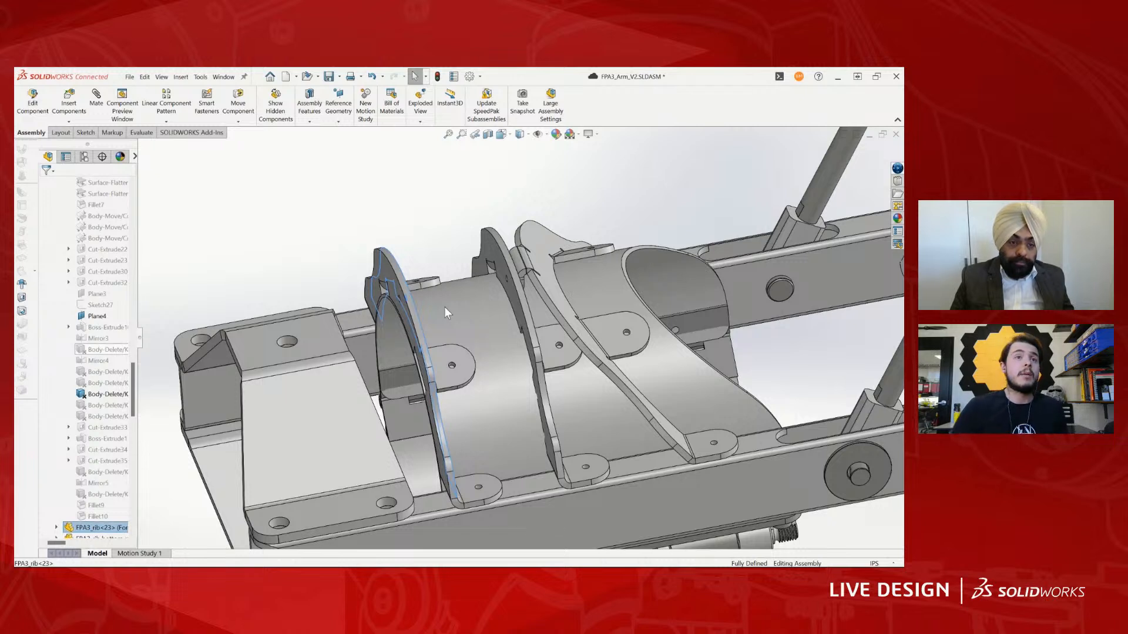
# - Highlight the foremost forearm rib FPA3_rib<23>, examine its profile against the curved shell, and clear the selection
pyautogui.click(417, 213)
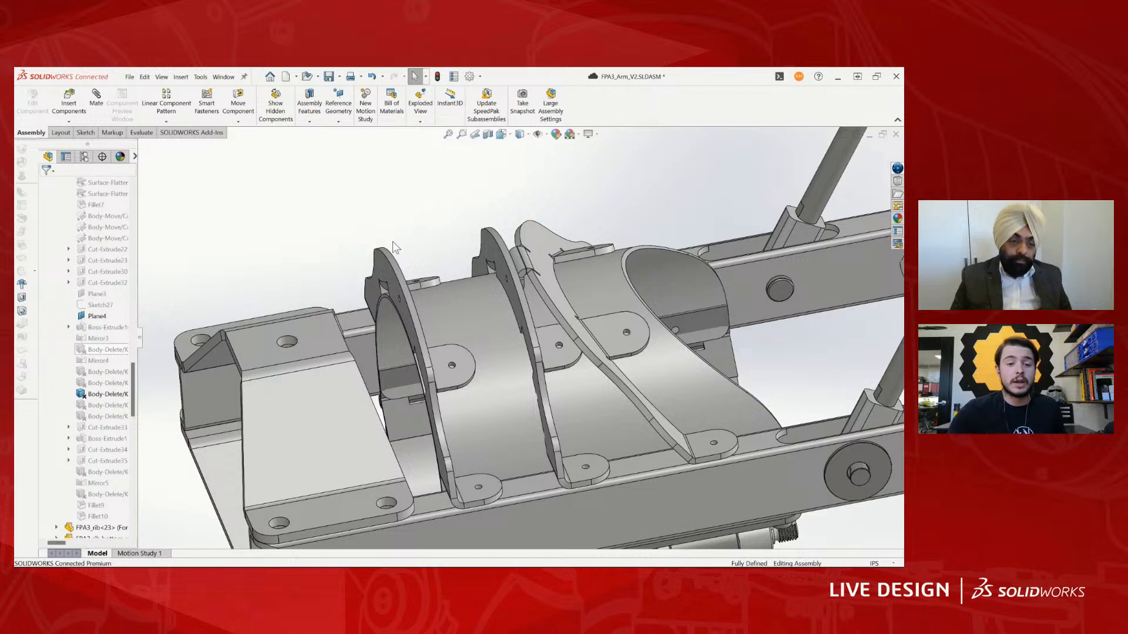
pyautogui.click(383, 262)
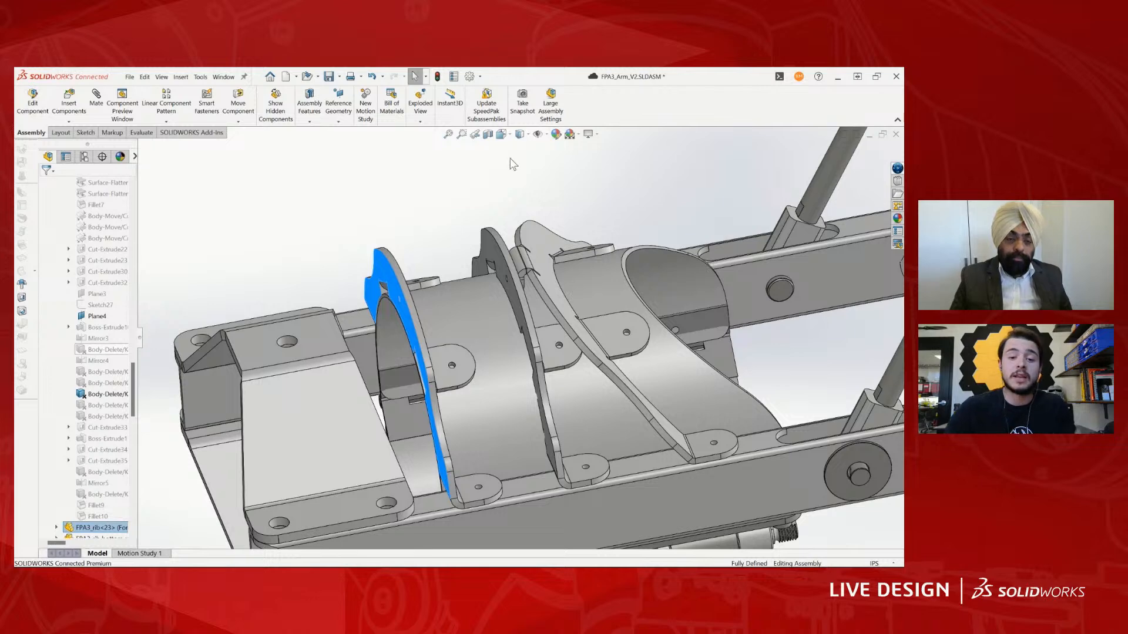
pyautogui.scroll(3, 422, 415)
pyautogui.scroll(-4, 544, 315)
pyautogui.scroll(1, 527, 377)
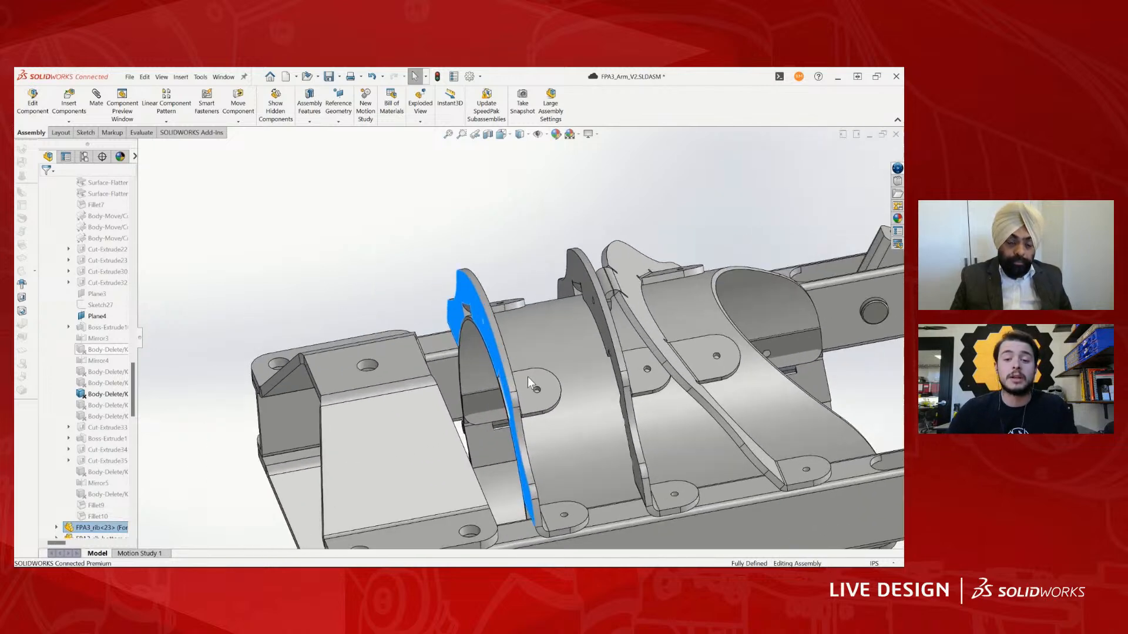
pyautogui.scroll(1, 528, 381)
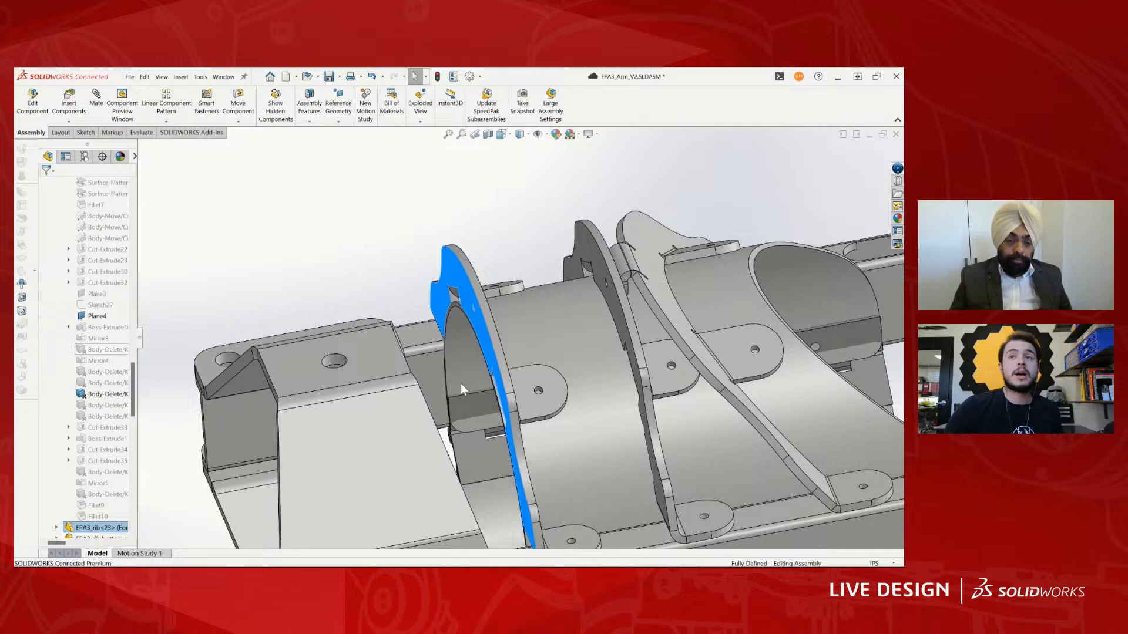
pyautogui.scroll(-1, 429, 297)
pyautogui.click(430, 291)
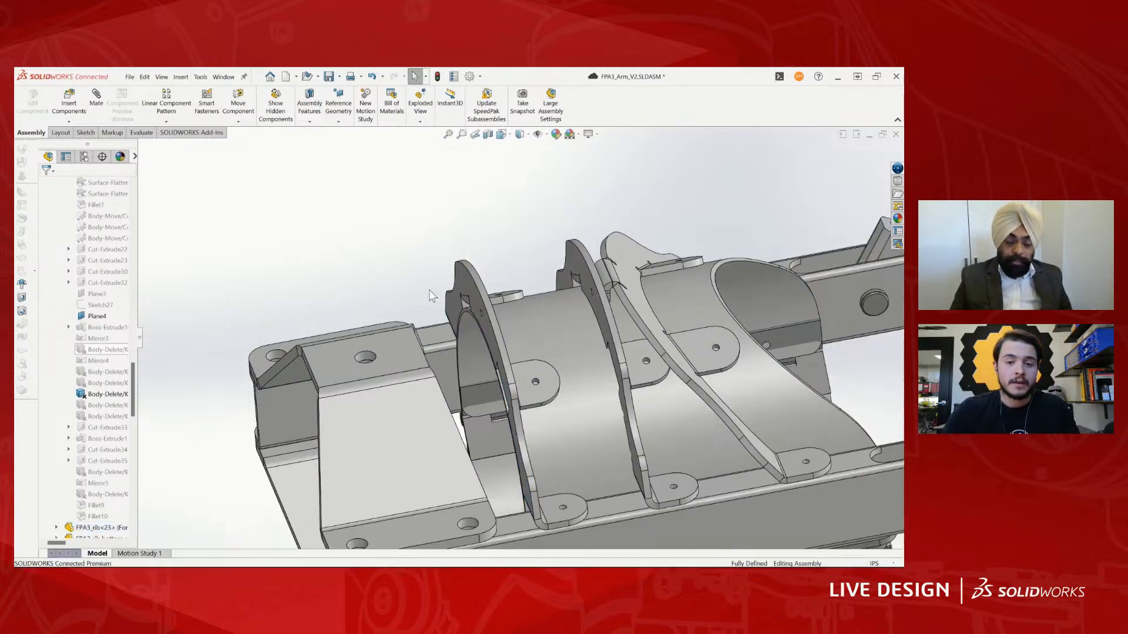
# - Create a new part and start a sketch on the Top Plane
pyautogui.scroll(-1, 430, 296)
pyautogui.click(129, 76)
pyautogui.click(148, 95)
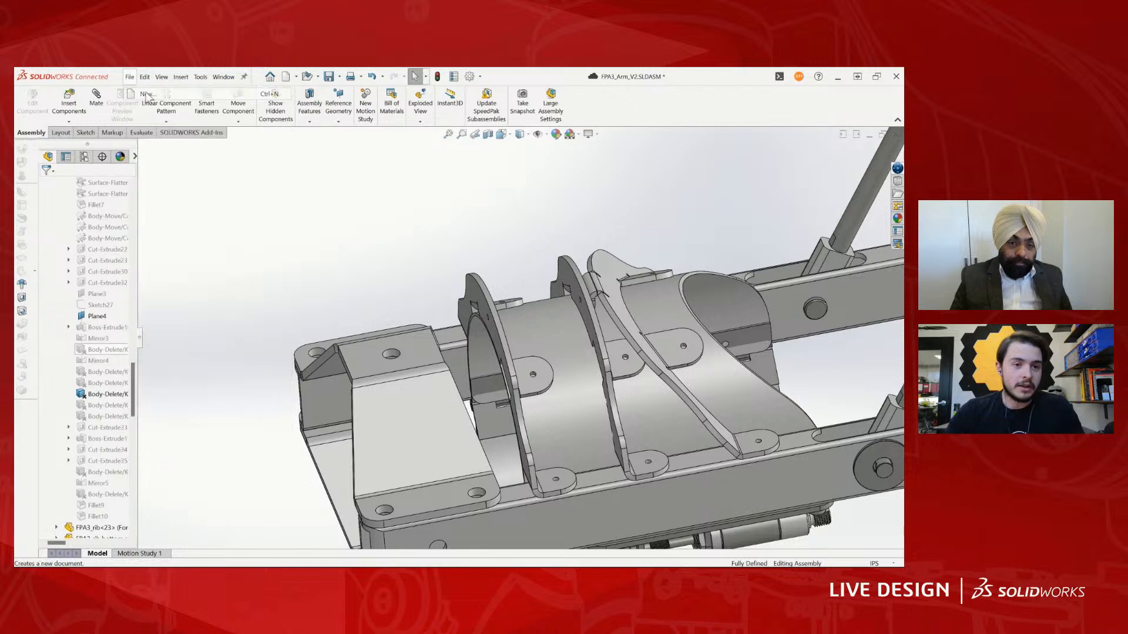
pyautogui.click(728, 358)
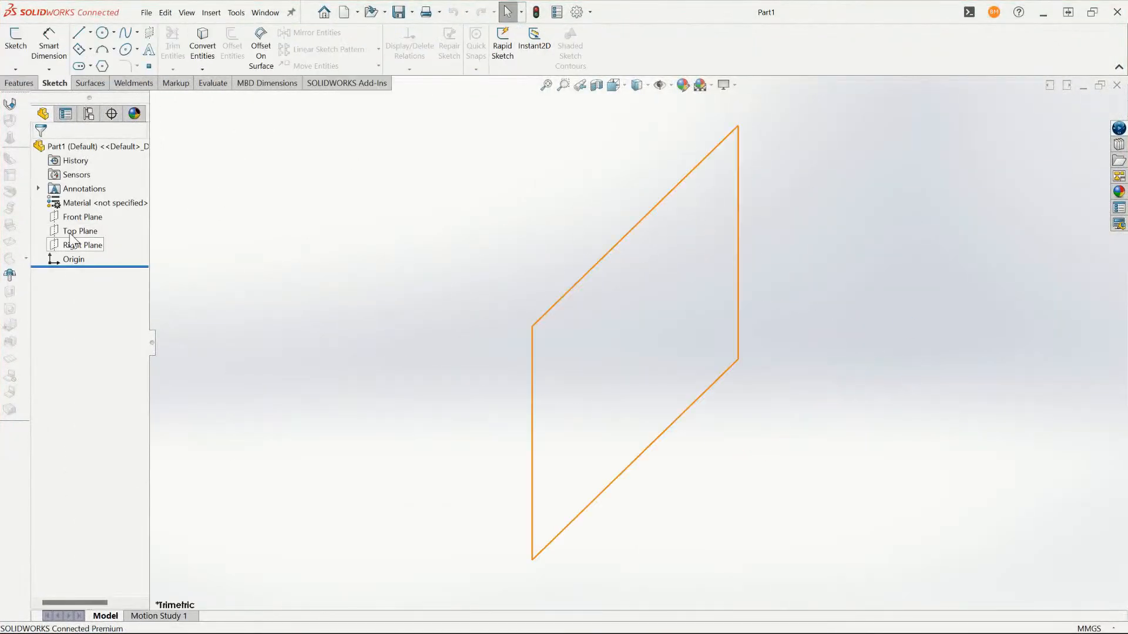
pyautogui.click(79, 231)
pyautogui.click(83, 206)
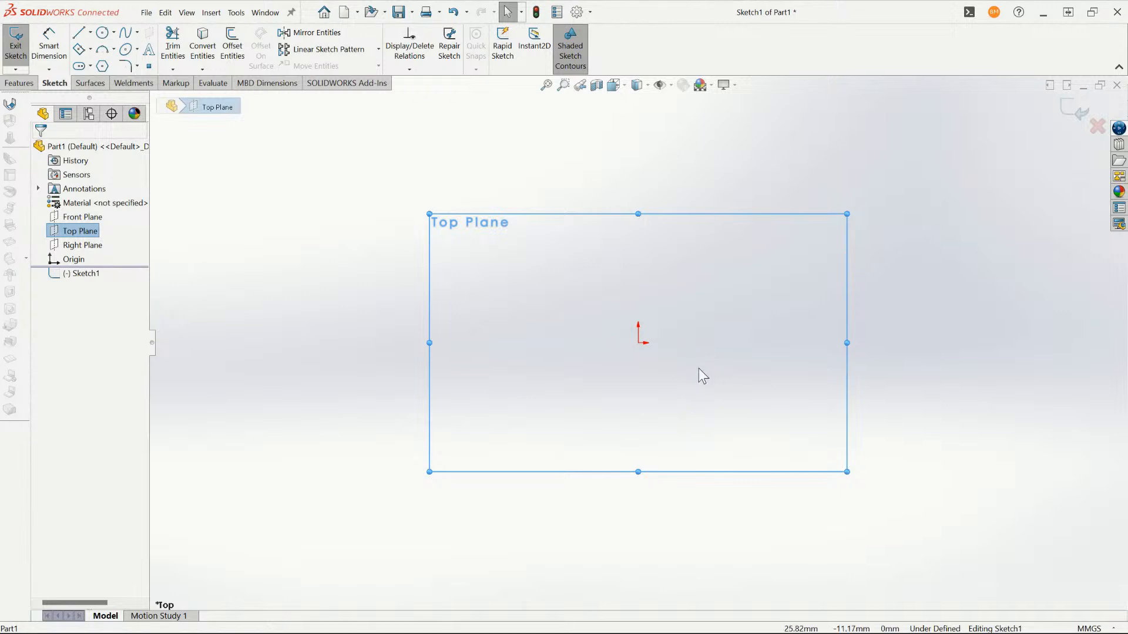
# - Sketch two concentric circles centred on the origin, the outer one with a radius of about 41 mm
pyautogui.scroll(3, 584, 291)
pyautogui.scroll(-6, 640, 170)
pyautogui.press('z')
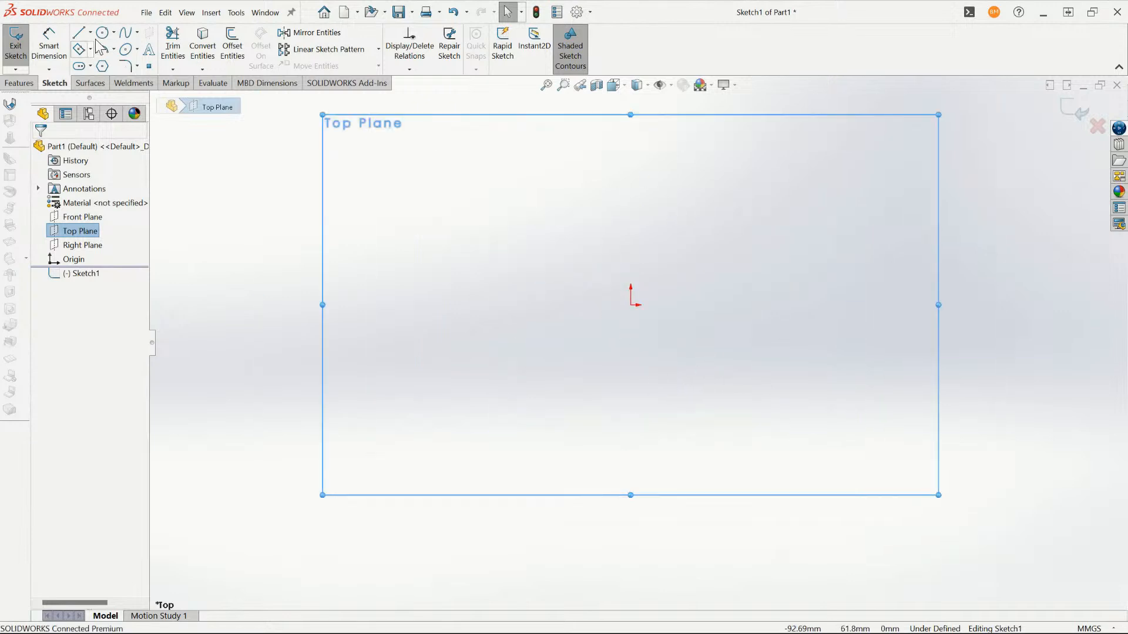
pyautogui.click(102, 32)
pyautogui.click(630, 305)
pyautogui.click(630, 159)
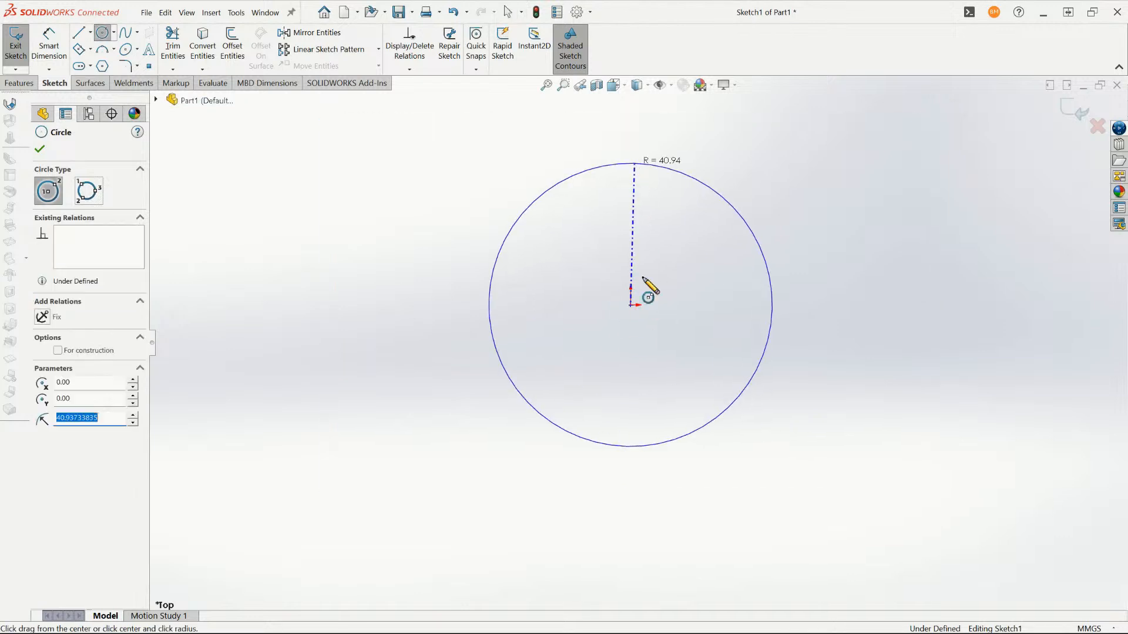
pyautogui.click(630, 305)
pyautogui.click(635, 213)
pyautogui.press('Escape')
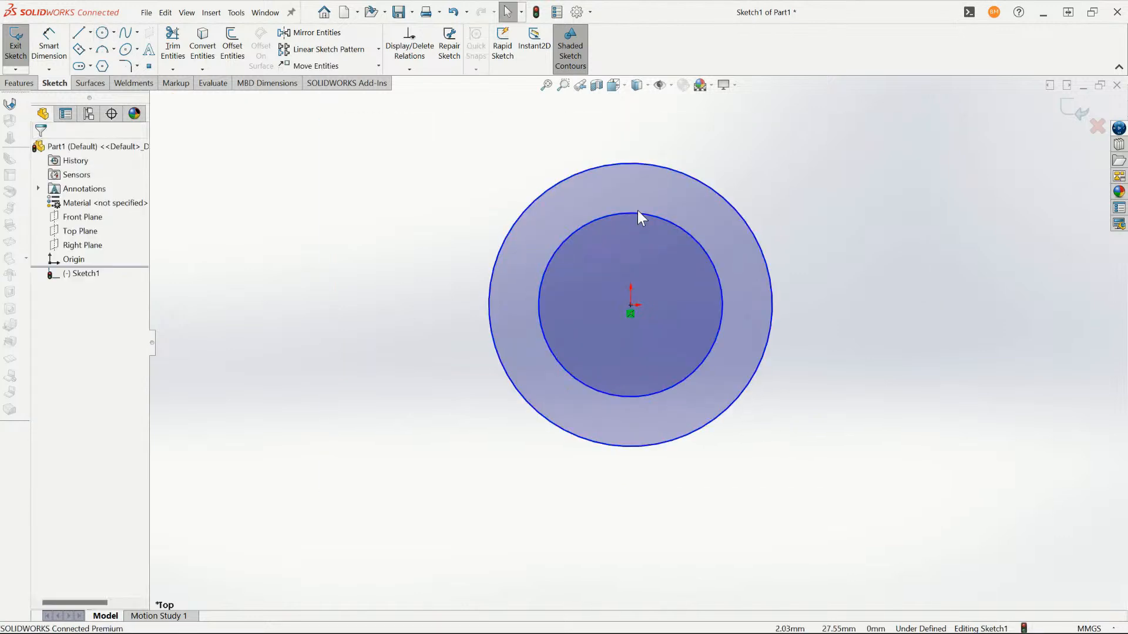
# - Dimension the outer circle's diameter to 6 in
pyautogui.press('d')
pyautogui.click(657, 167)
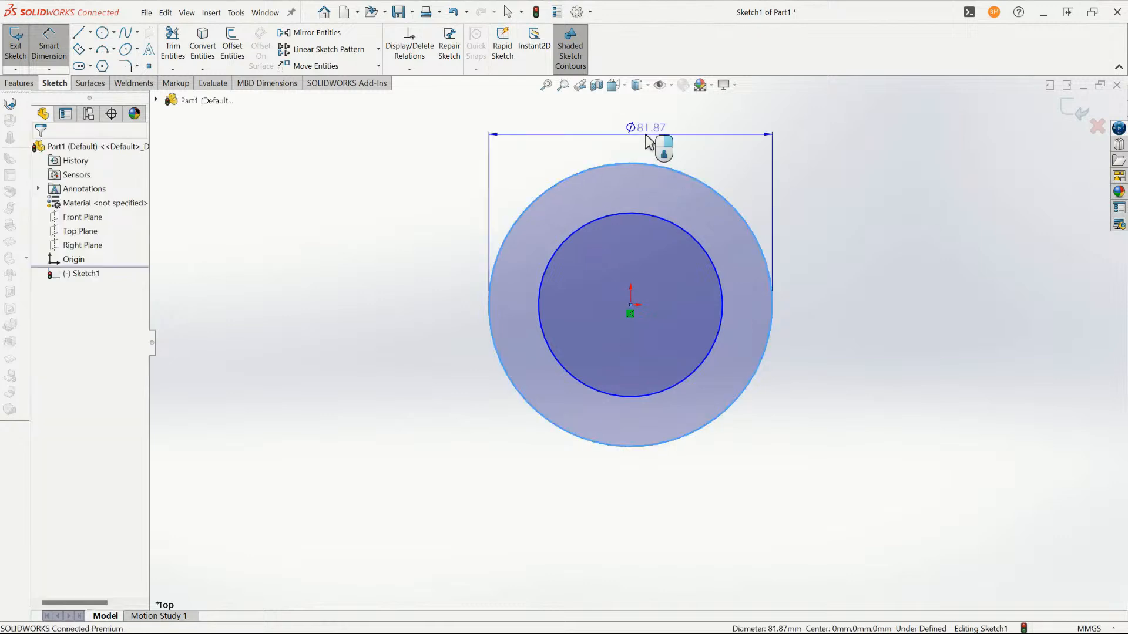
pyautogui.click(987, 246)
pyautogui.write('6in')
pyautogui.press('Return')
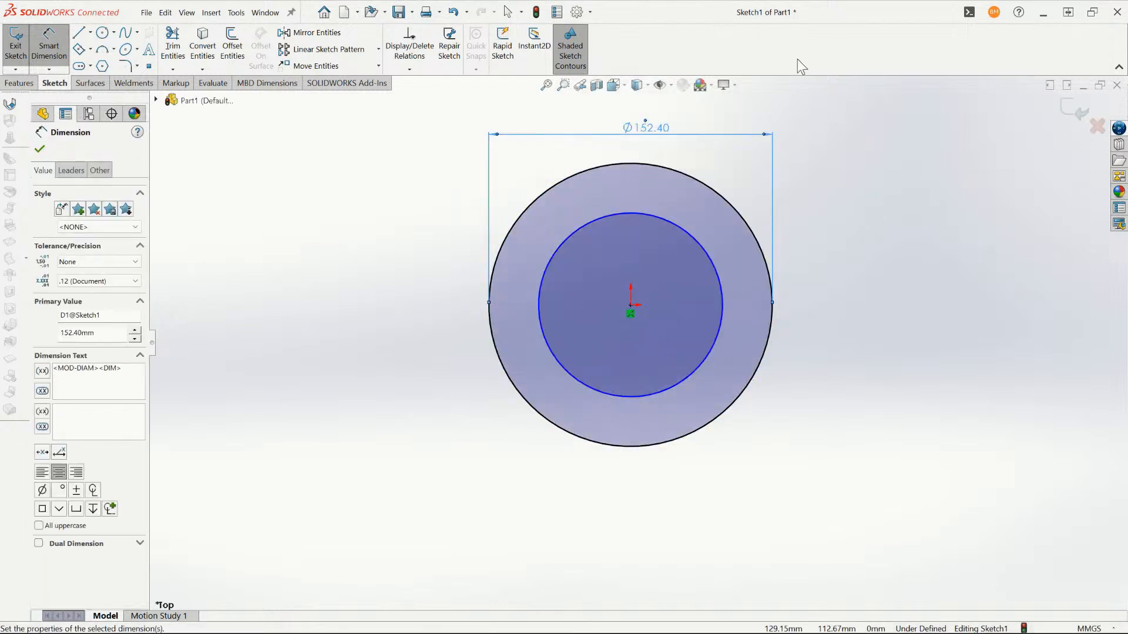
# - Dimension the radial gap between the two circles to 1 in and exit the sketch
pyautogui.click(738, 218)
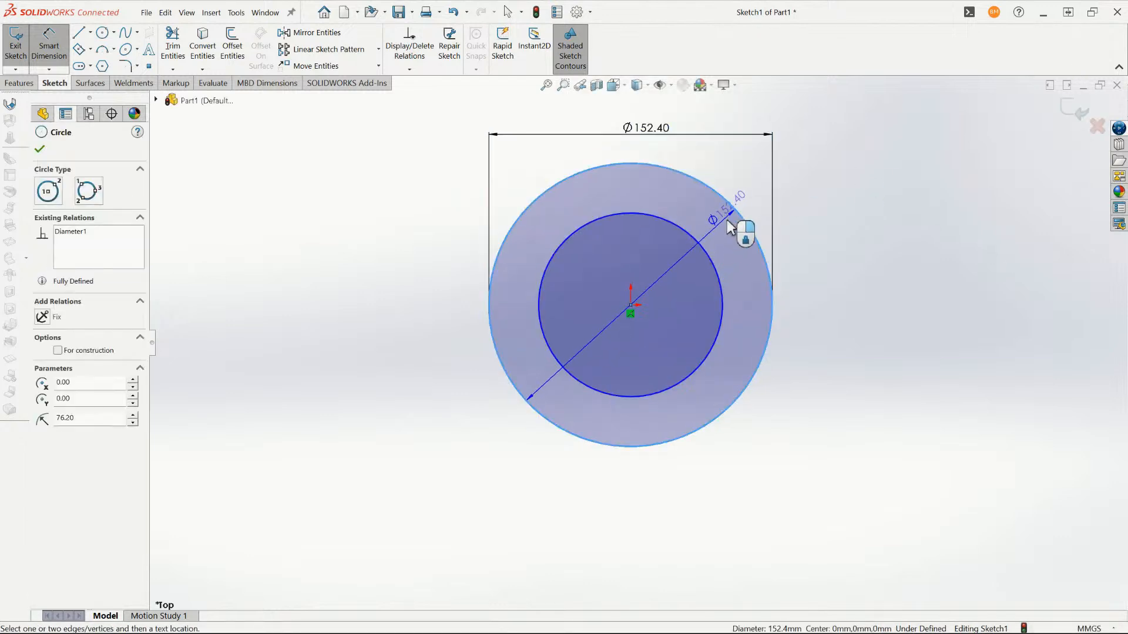
pyautogui.click(699, 245)
pyautogui.click(840, 180)
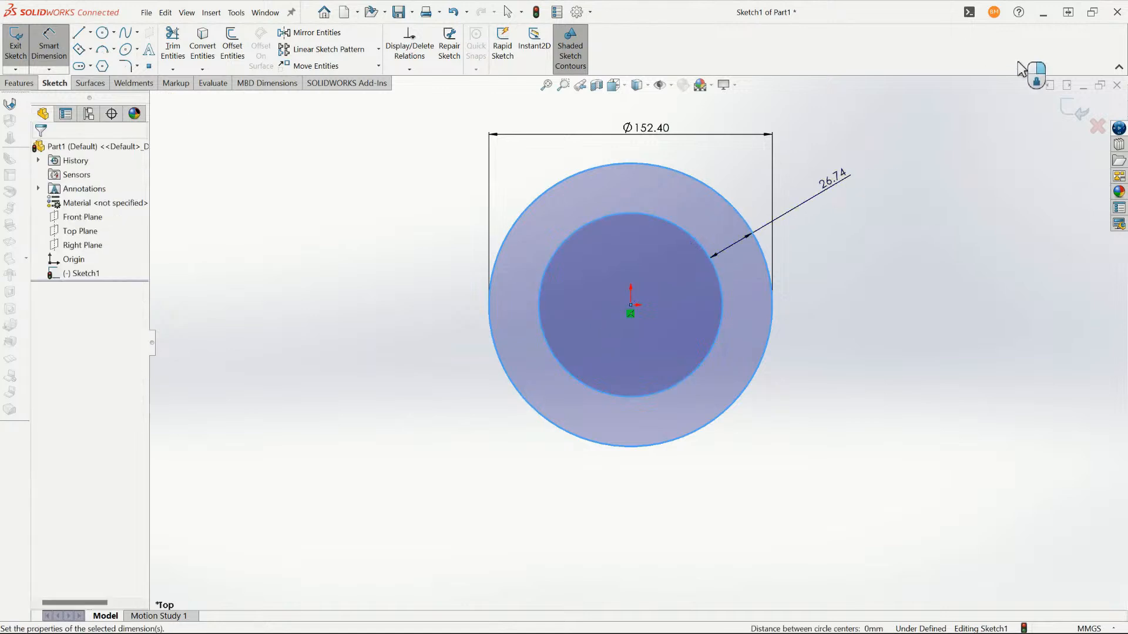
pyautogui.write('1in')
pyautogui.press('Return')
pyautogui.click(1082, 131)
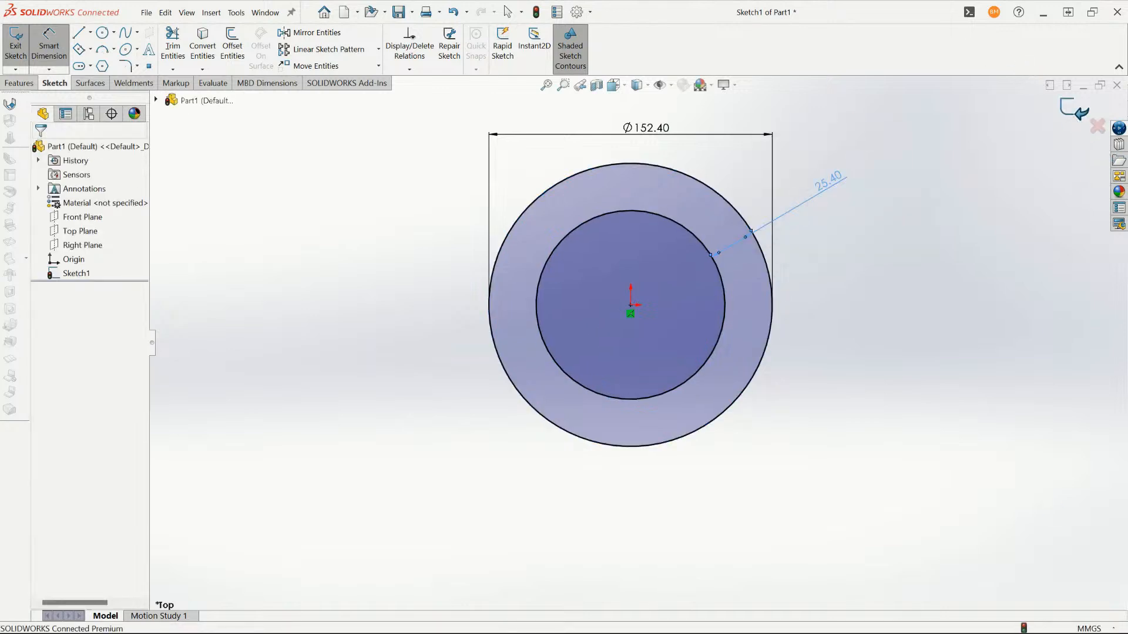
# - Change the document units to IPS (inch, pound, second)
pyautogui.click(1083, 627)
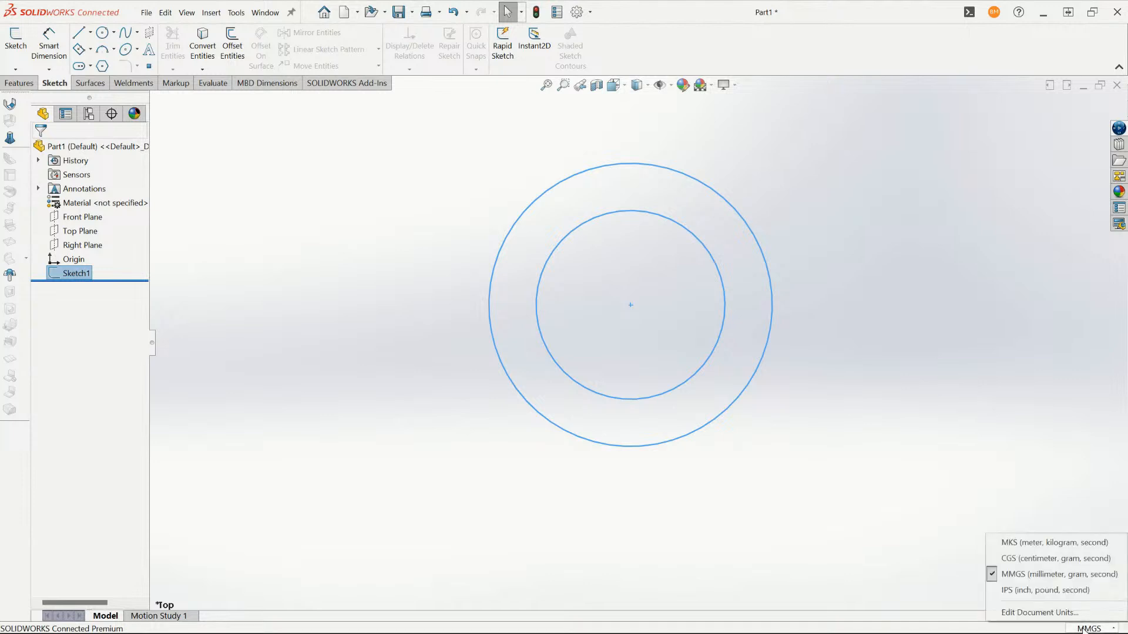
pyautogui.click(1052, 589)
pyautogui.click(403, 245)
# - Reopen Sketch1 and draw a construction-line triangle from the origin to two points on the upper part of the outer circle
pyautogui.click(80, 275)
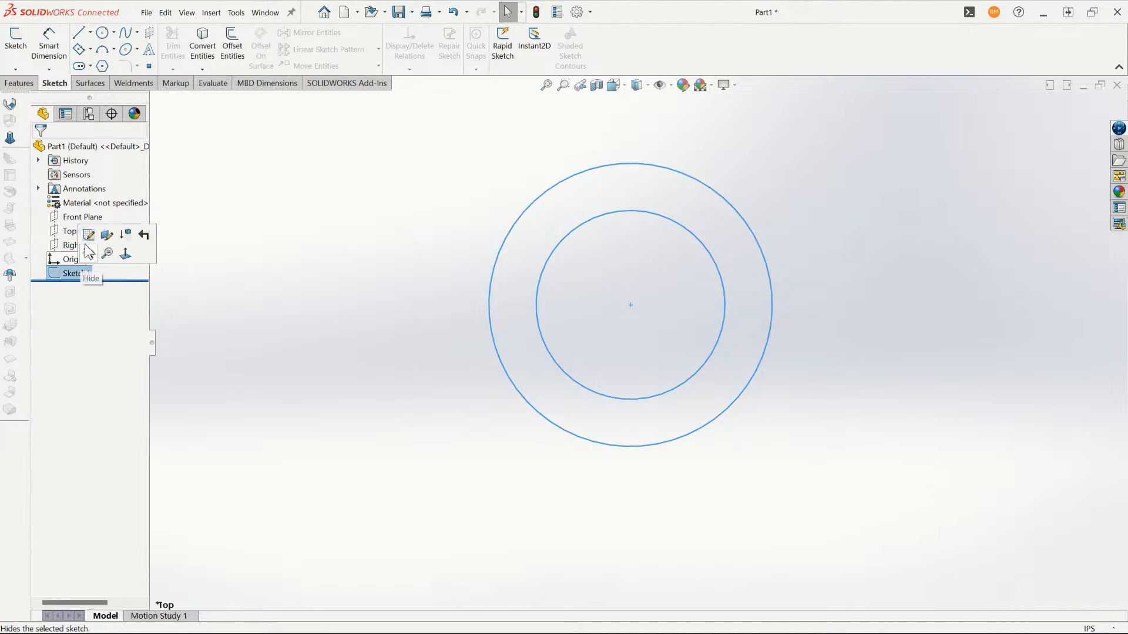
pyautogui.click(92, 240)
pyautogui.press('c')
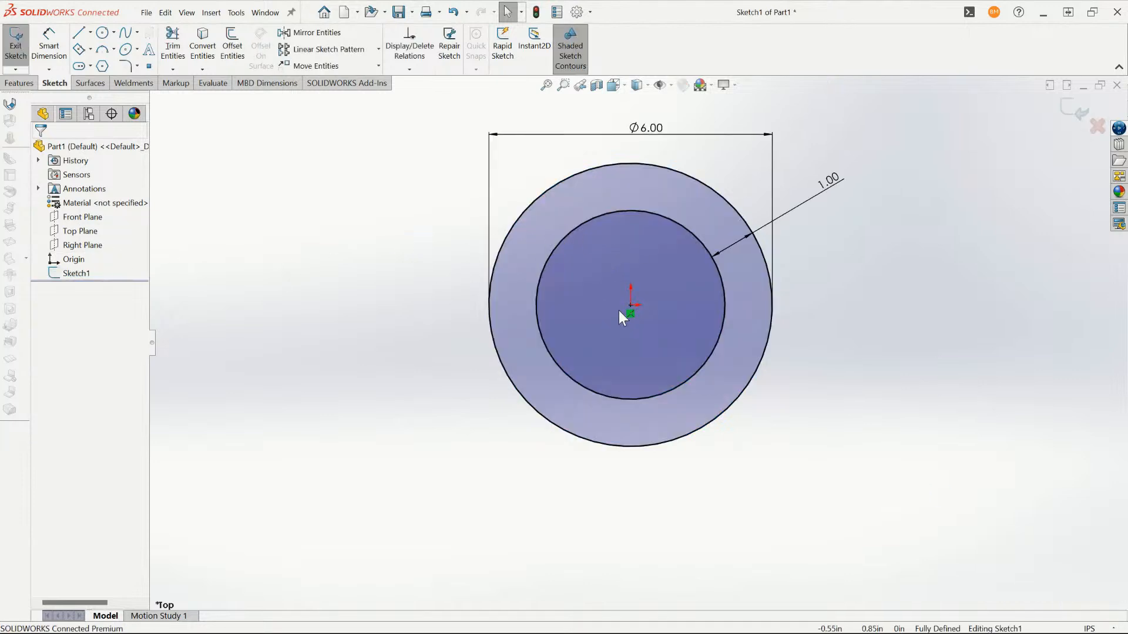
pyautogui.click(630, 305)
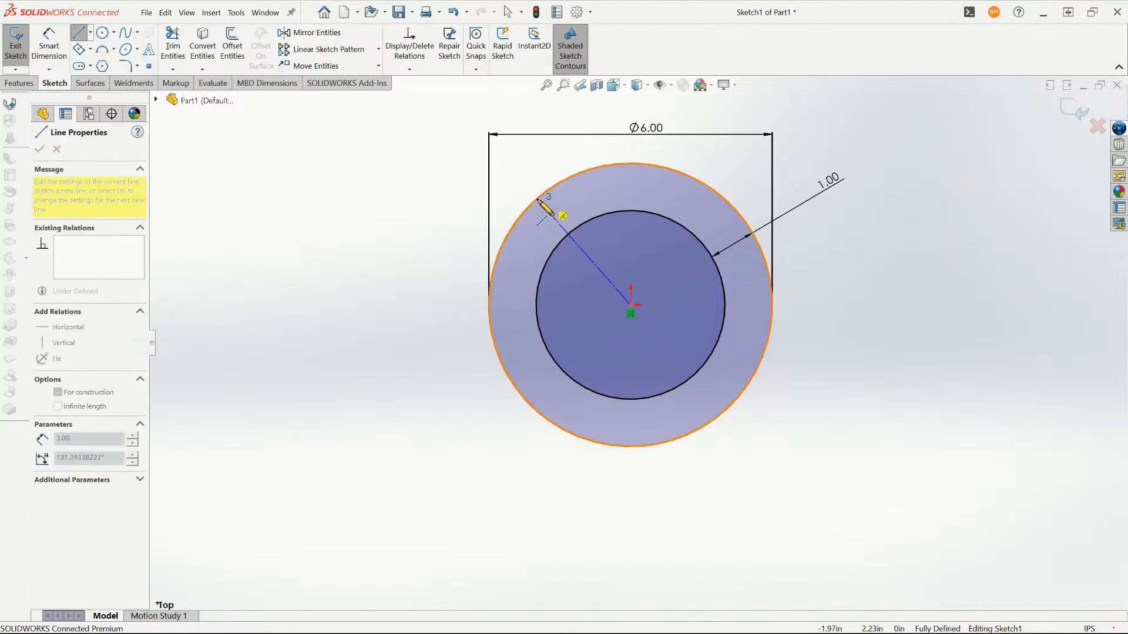
pyautogui.click(538, 200)
pyautogui.click(728, 203)
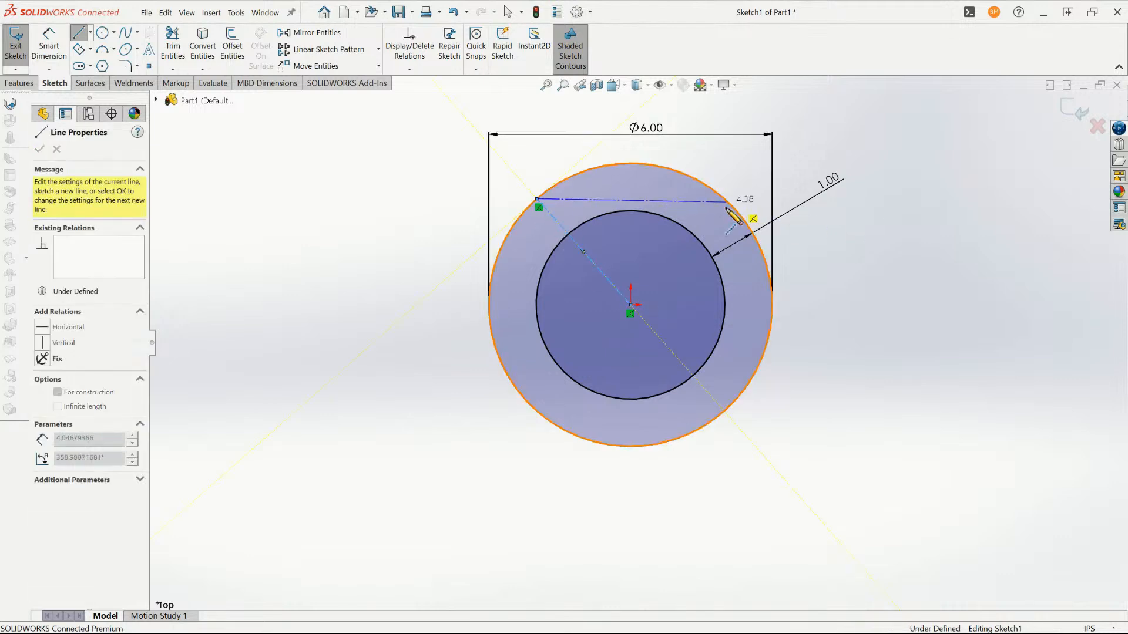
pyautogui.click(632, 305)
pyautogui.press('Escape')
# - Add an Equal relation between the two construction lines that meet at the origin
pyautogui.click(621, 286)
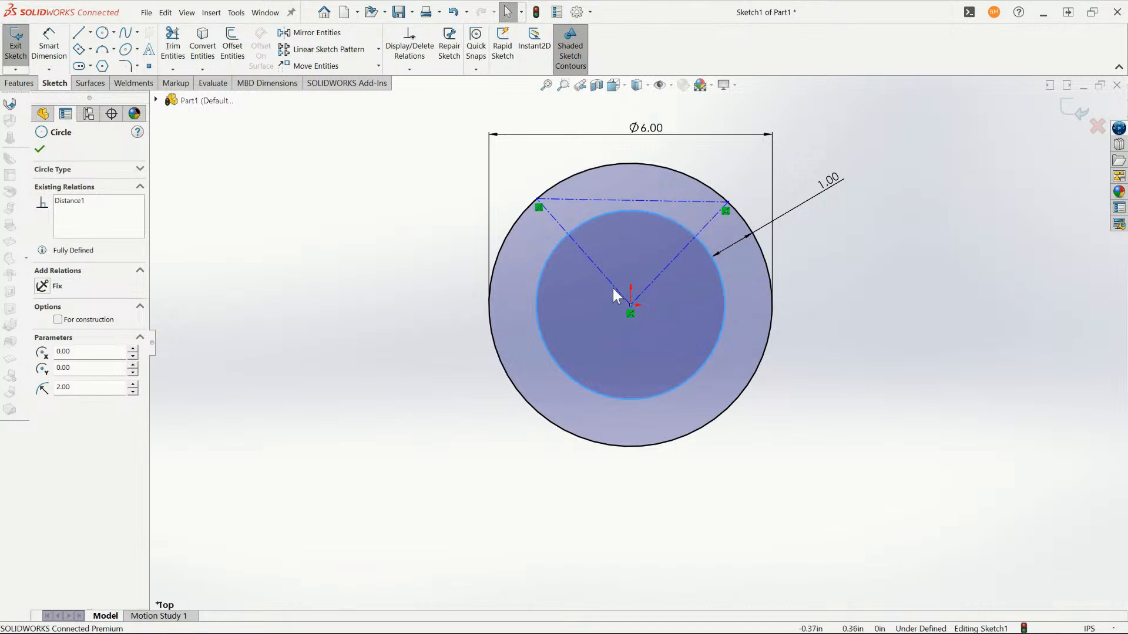
pyautogui.click(612, 285)
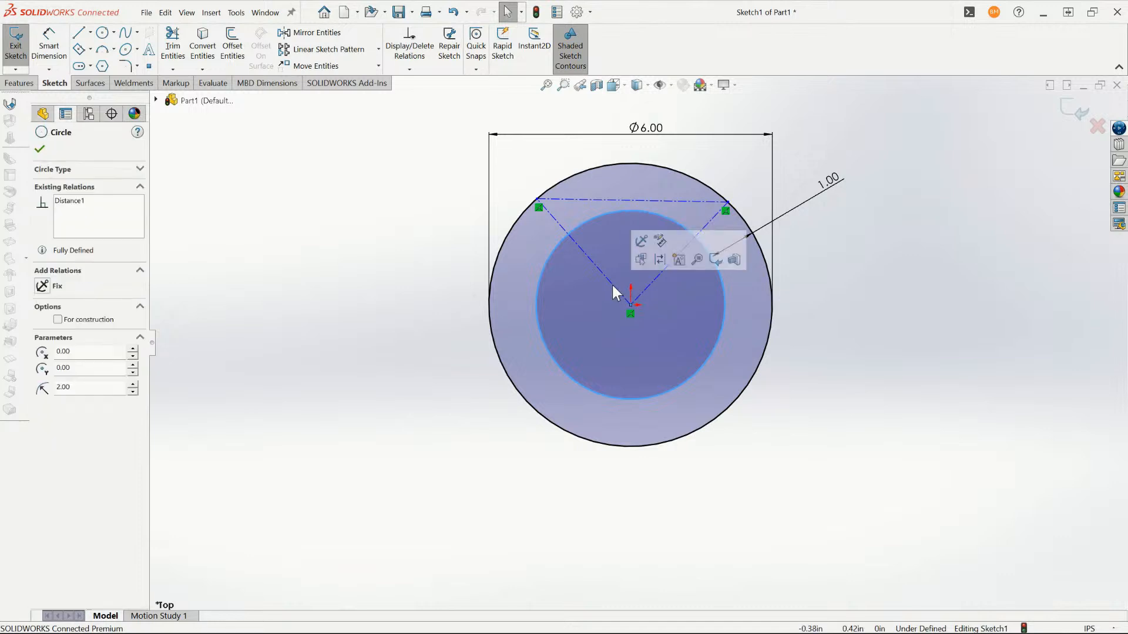
pyautogui.keyDown('ctrl'); pyautogui.click(646, 283); pyautogui.keyUp('ctrl')
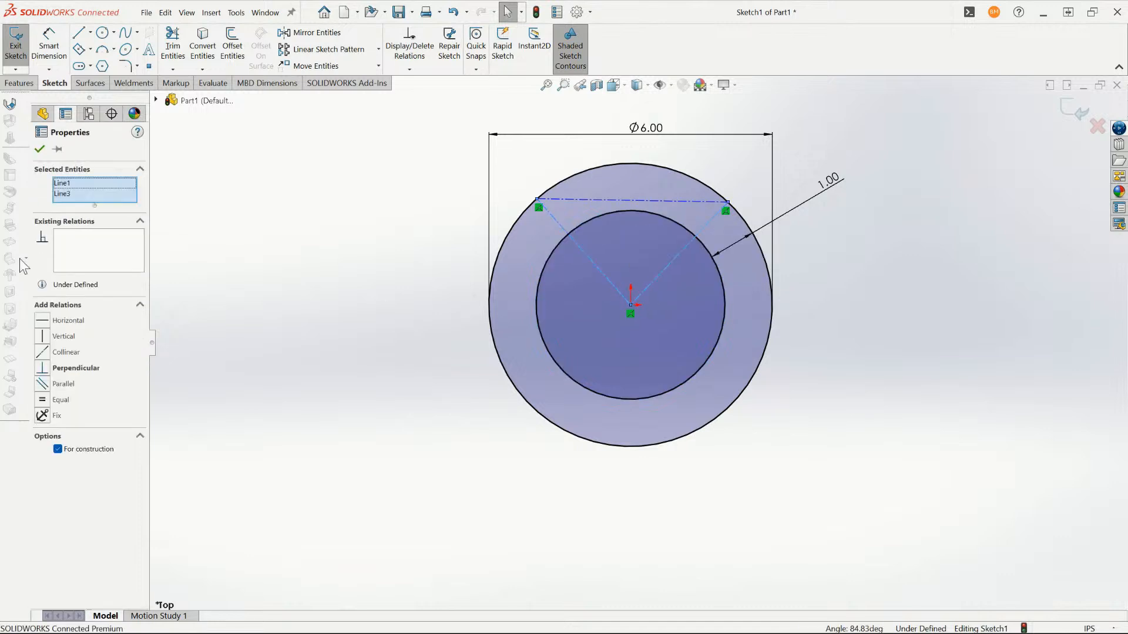
pyautogui.click(42, 400)
# - Dimension the angle between the two construction lines at the origin to 90 degrees
pyautogui.scroll(-3, 693, 195)
pyautogui.scroll(2, 557, 259)
pyautogui.scroll(-2, 535, 329)
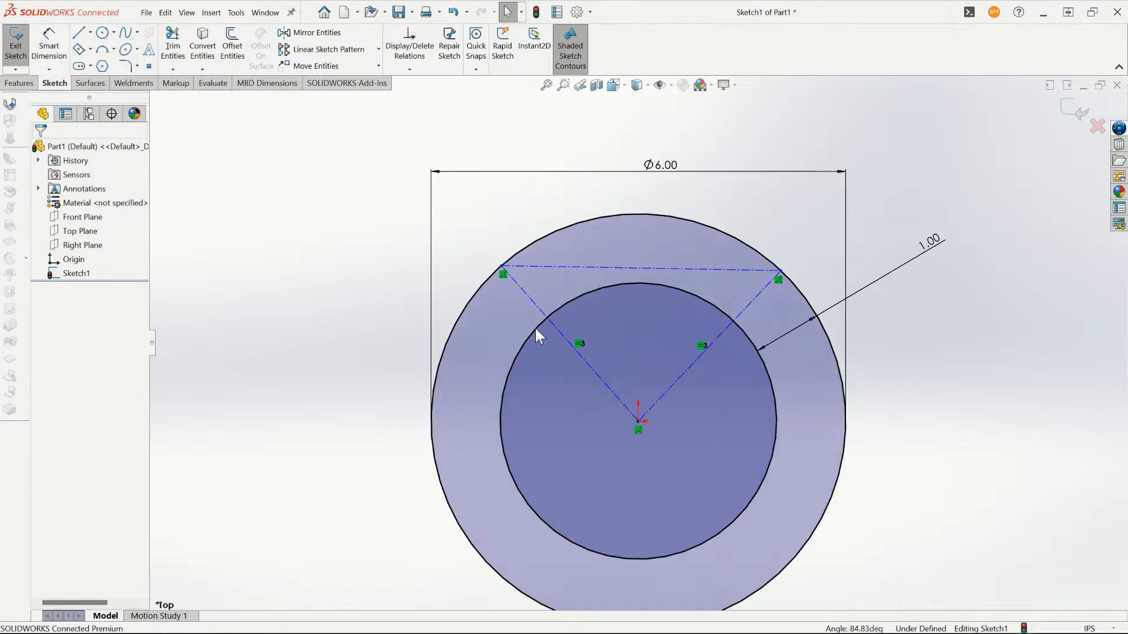
pyautogui.press('d')
pyautogui.click(584, 359)
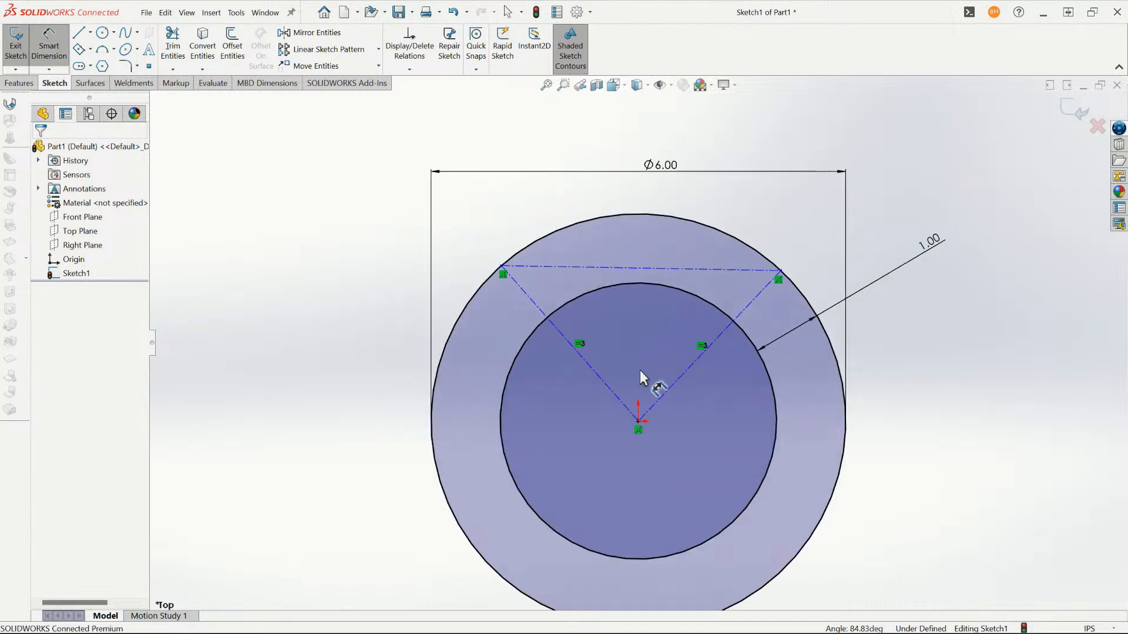
pyautogui.click(672, 385)
pyautogui.click(614, 406)
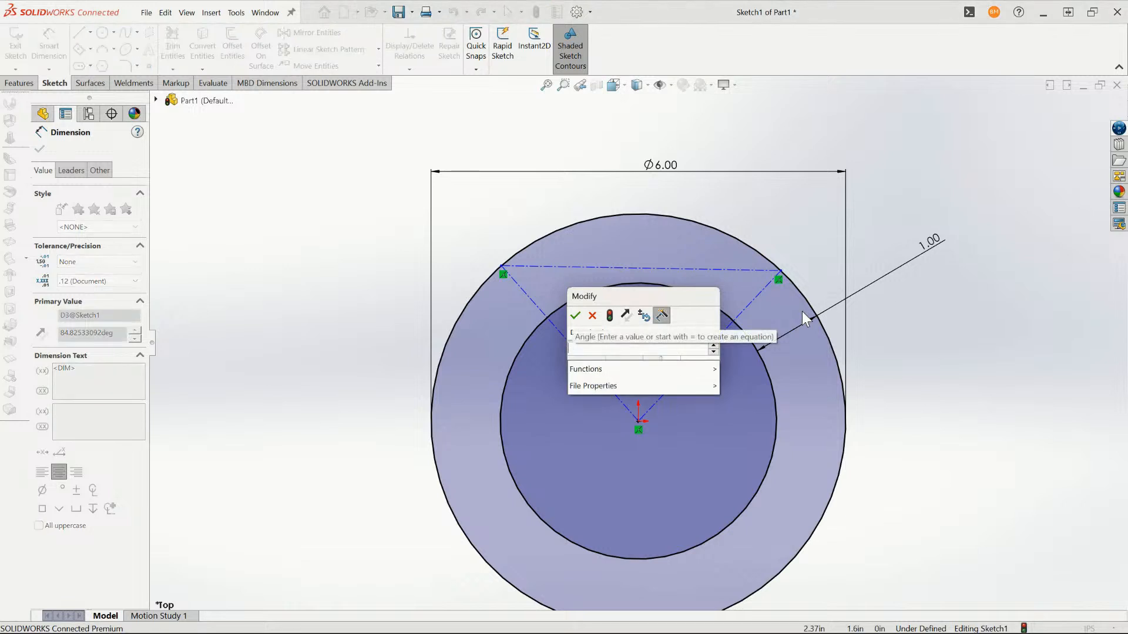
pyautogui.write('90')
pyautogui.press('Return')
pyautogui.press('Escape')
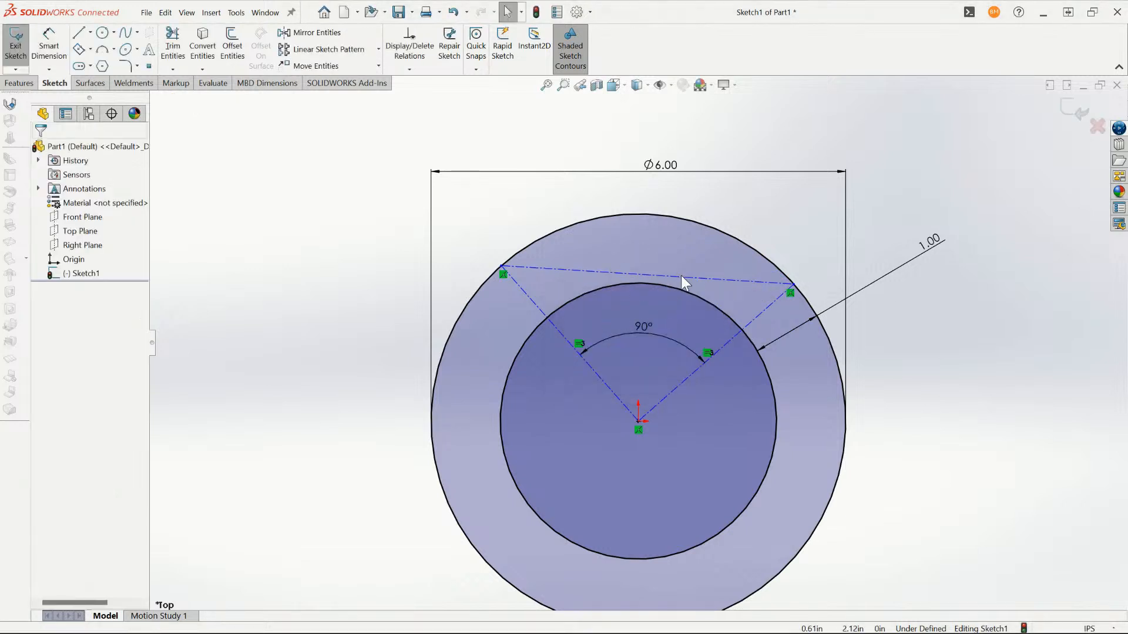
# - Make the construction line across the triangle's upper side horizontal
pyautogui.click(703, 280)
pyautogui.click(720, 238)
pyautogui.press('Escape')
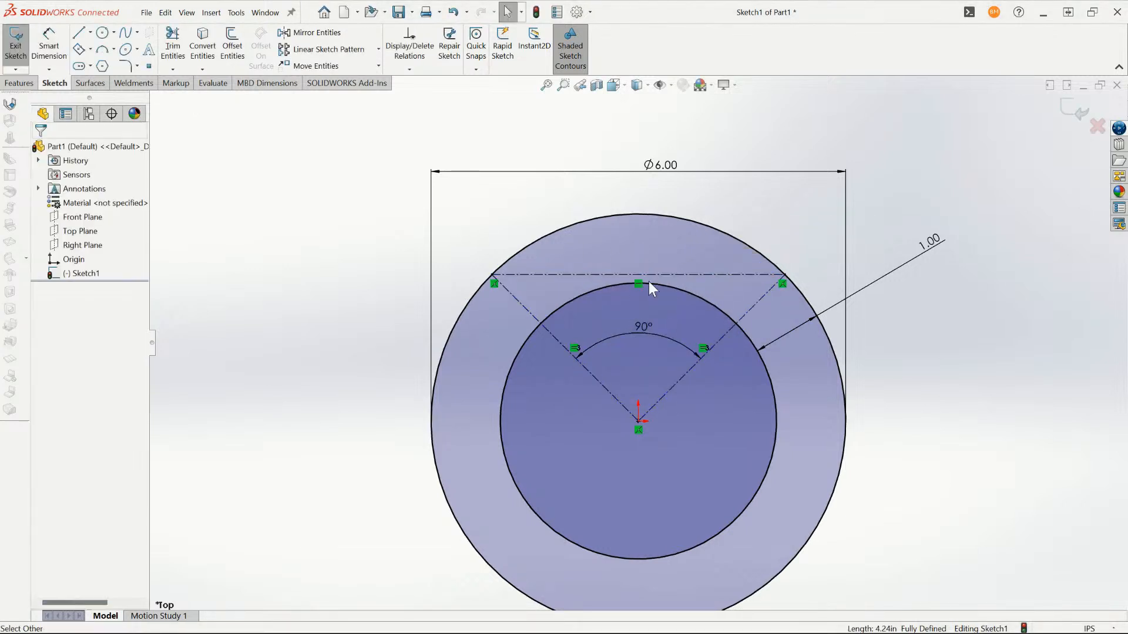
# - Draw a solid line along each of the two angled construction lines, spanning from the outer circle to the inner circle
pyautogui.press('f')
pyautogui.scroll(-3, 670, 352)
pyautogui.scroll(1, 647, 294)
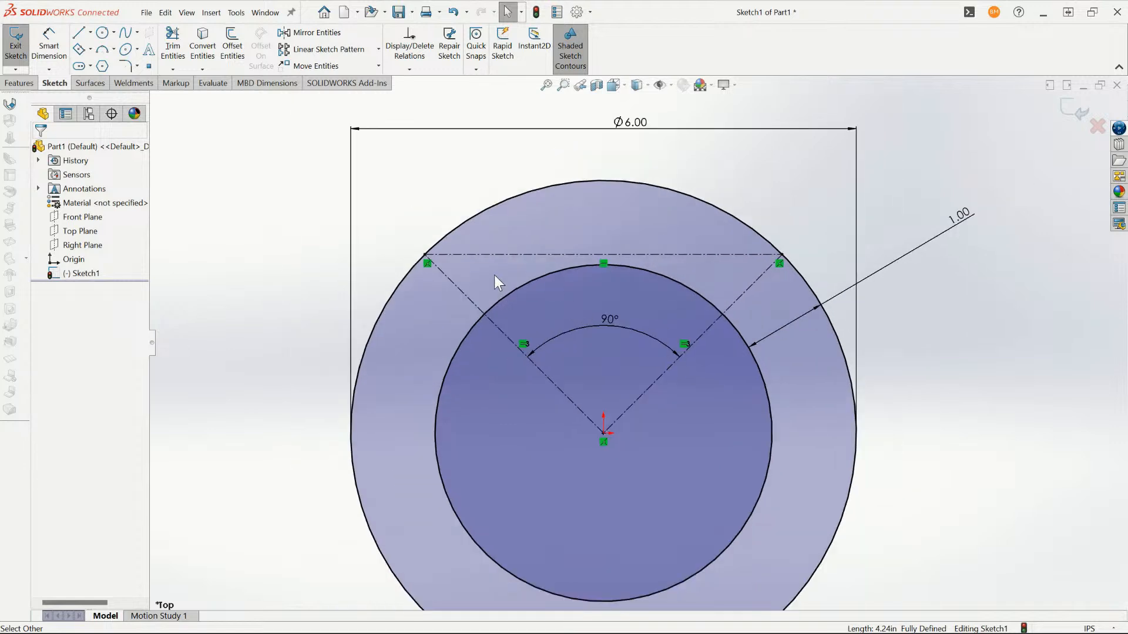
pyautogui.press('l')
pyautogui.click(427, 262)
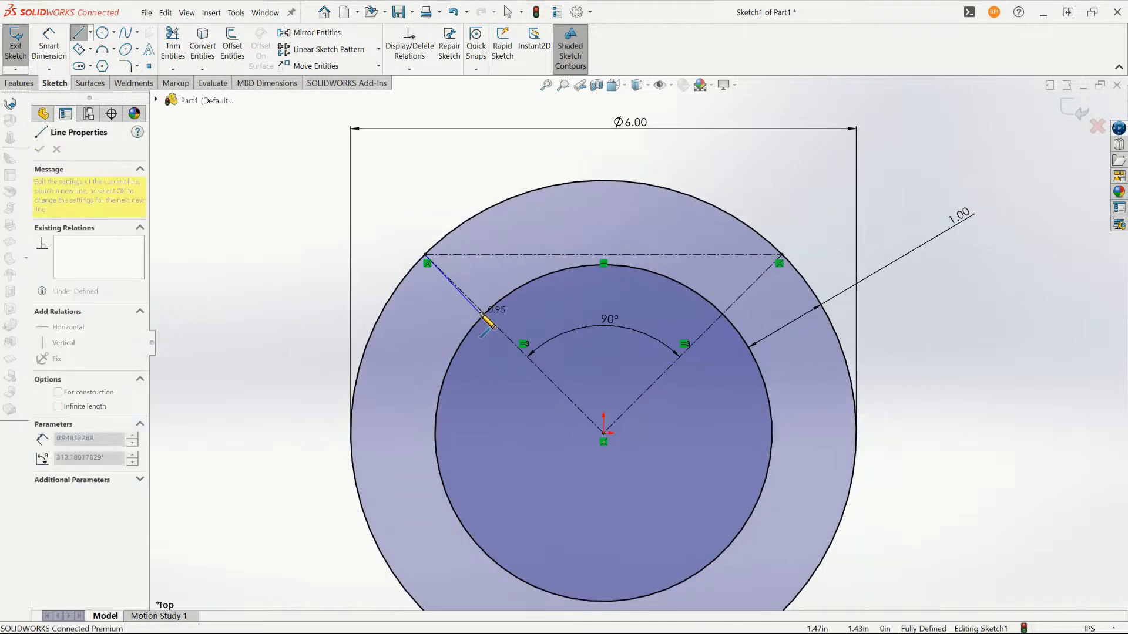
pyautogui.click(482, 322)
pyautogui.press('Escape')
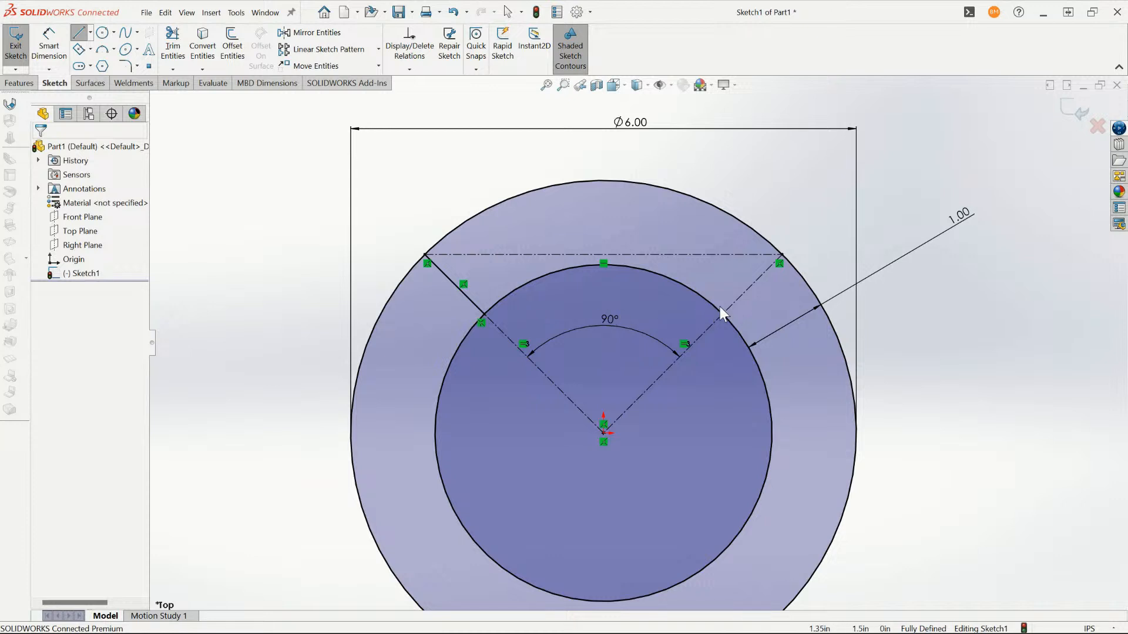
pyautogui.press('l')
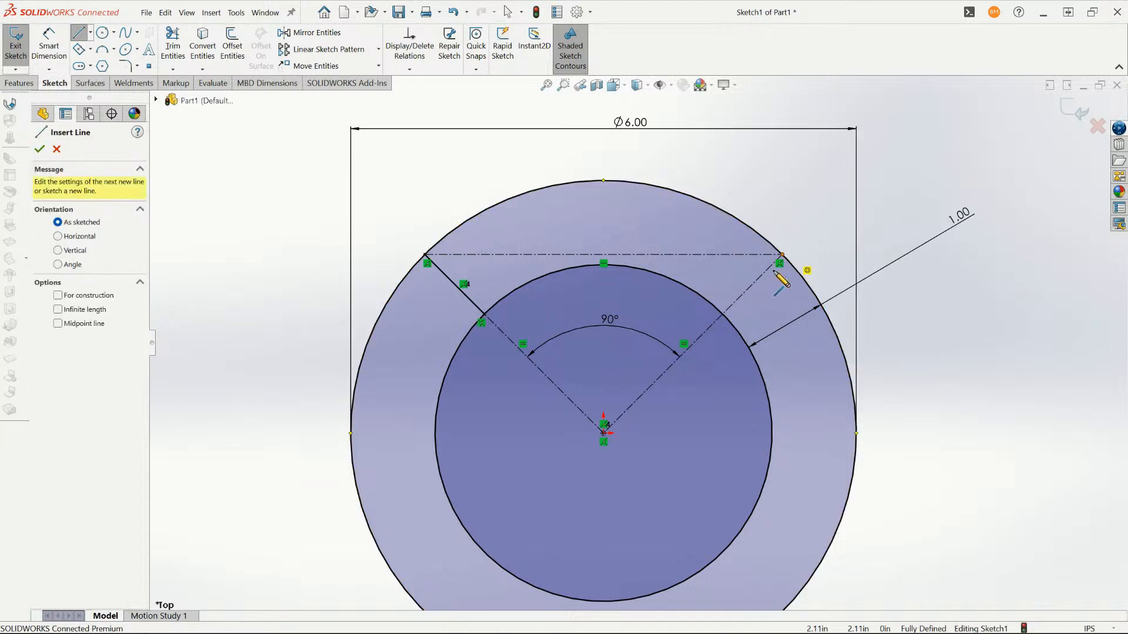
pyautogui.click(780, 262)
pyautogui.click(721, 322)
pyautogui.press('Escape')
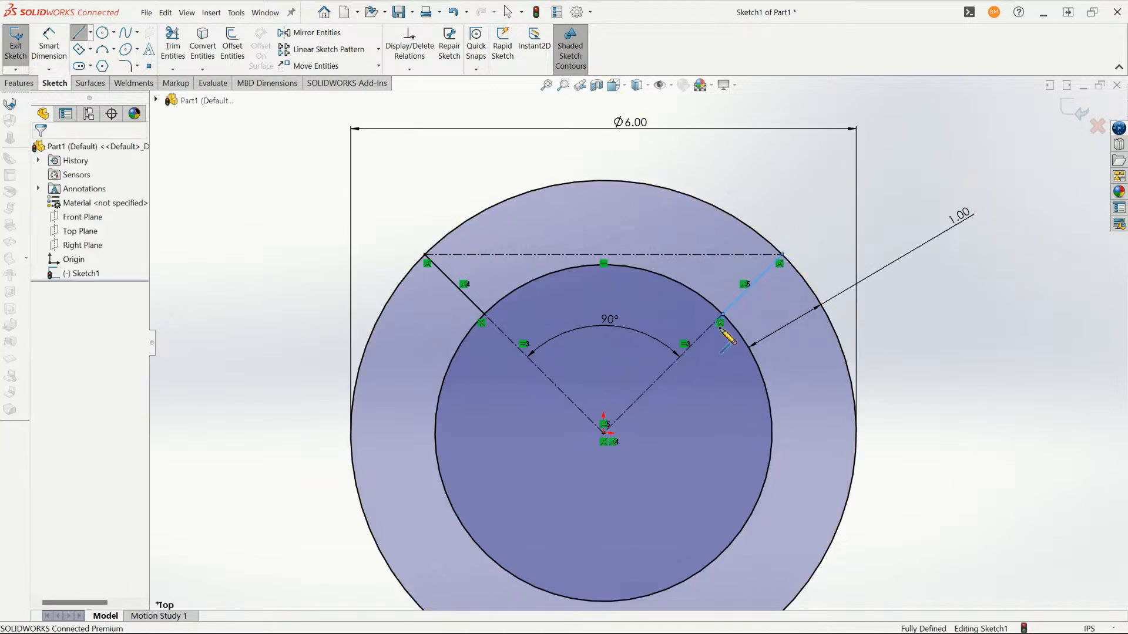
# - Power trim both circles with trimmed entities kept as construction geometry, leaving only the outer circle's upper arc between the two short lines solid
pyautogui.press('t')
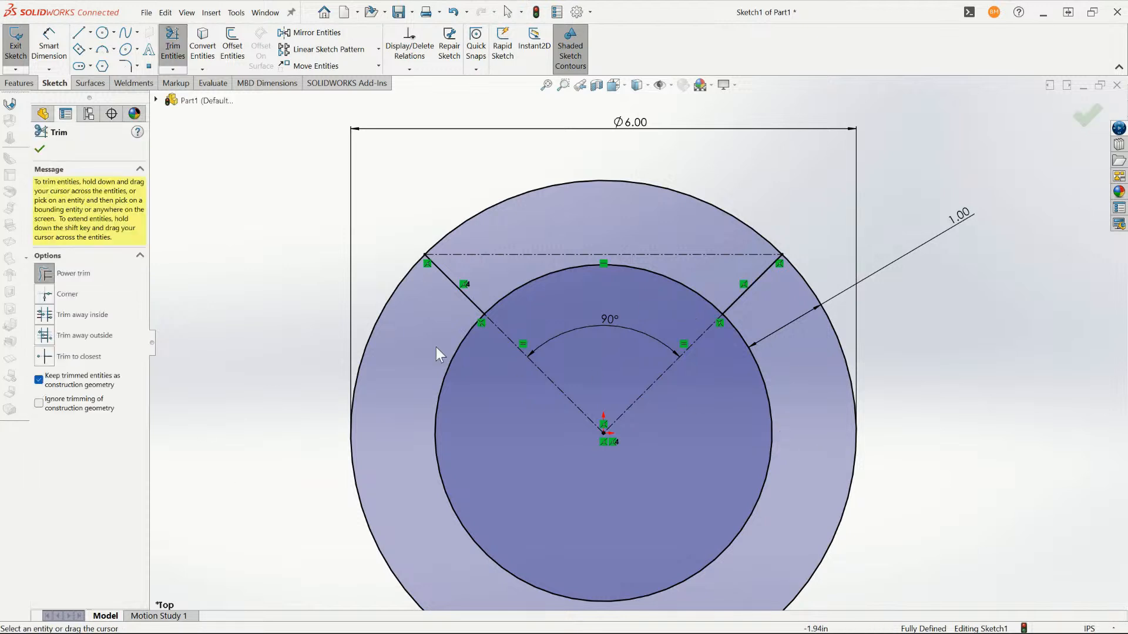
pyautogui.moveTo(385, 248)
pyautogui.mouseDown()
pyautogui.moveTo(434, 324)
pyautogui.moveTo(583, 333)
pyautogui.moveTo(700, 310)
pyautogui.moveTo(739, 400)
pyautogui.mouseUp()
pyautogui.scroll(3, 705, 423)
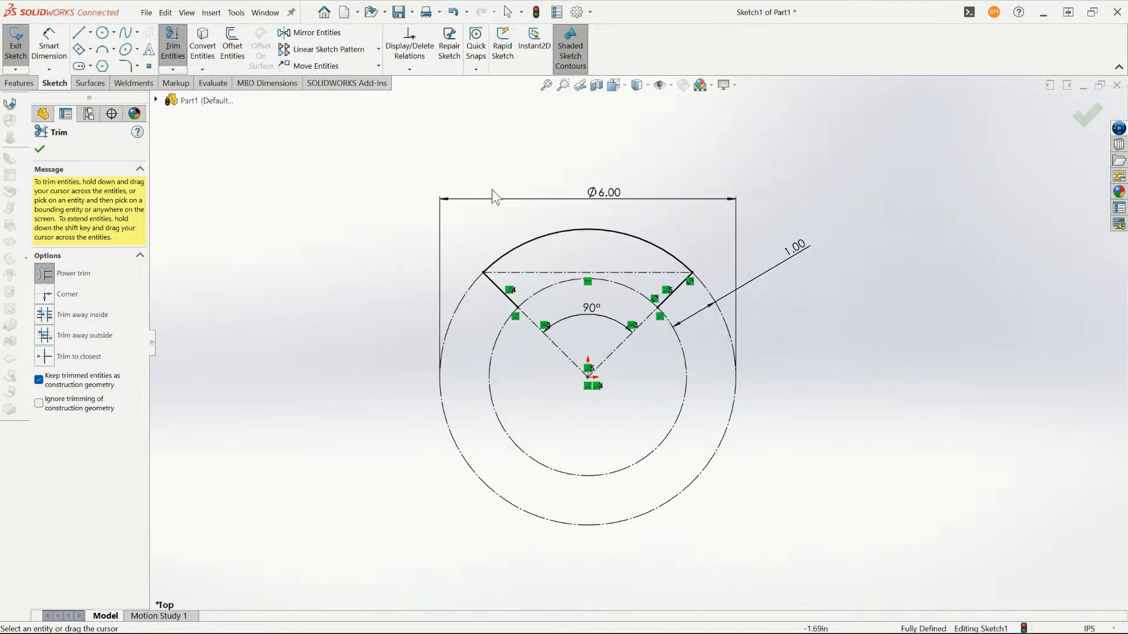
pyautogui.scroll(-5, 558, 259)
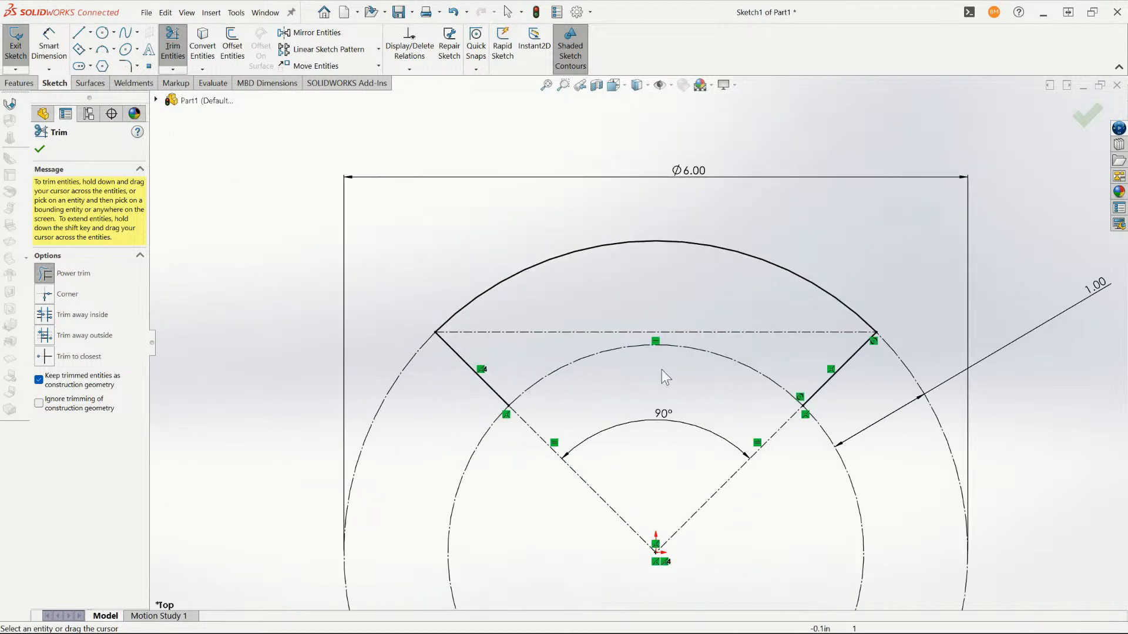
pyautogui.scroll(1, 798, 395)
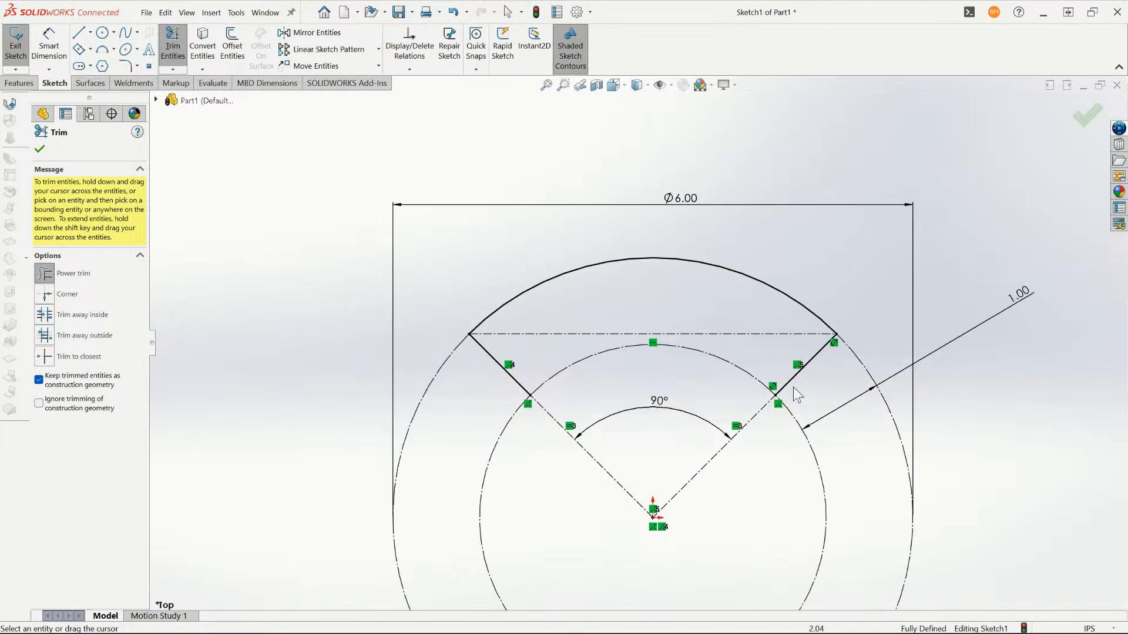
pyautogui.press('Escape')
# - Offset the chain of upper arc and two short lines 0.25 in bi-directionally, with arc-capped ends
pyautogui.scroll(-2, 678, 368)
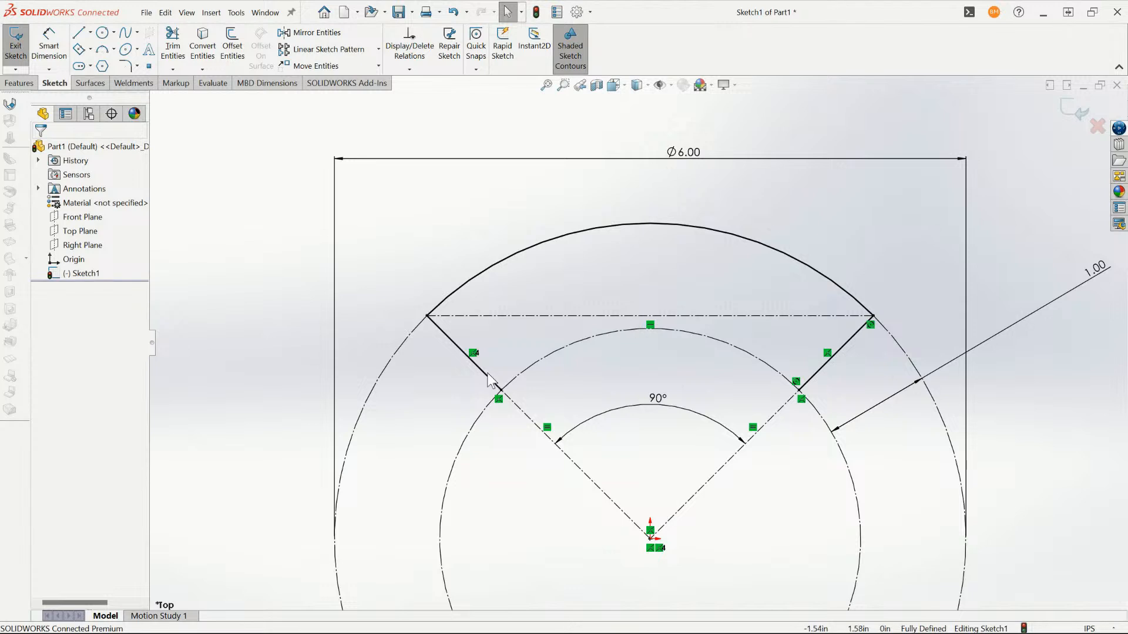
pyautogui.scroll(-1, 492, 376)
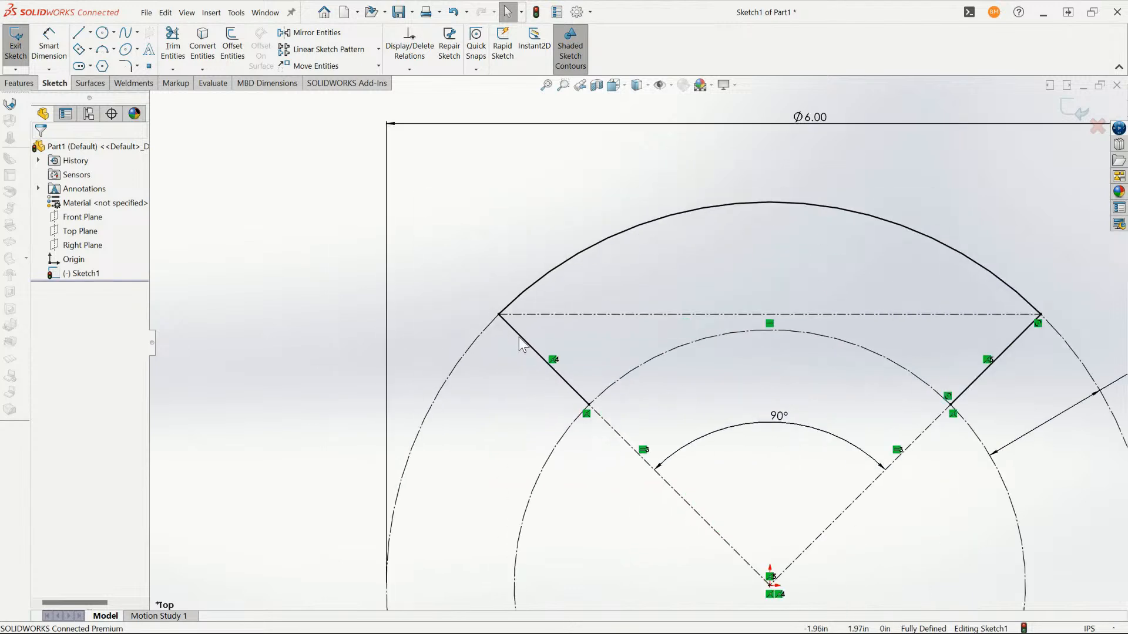
pyautogui.click(521, 339)
pyautogui.rightClick(517, 334)
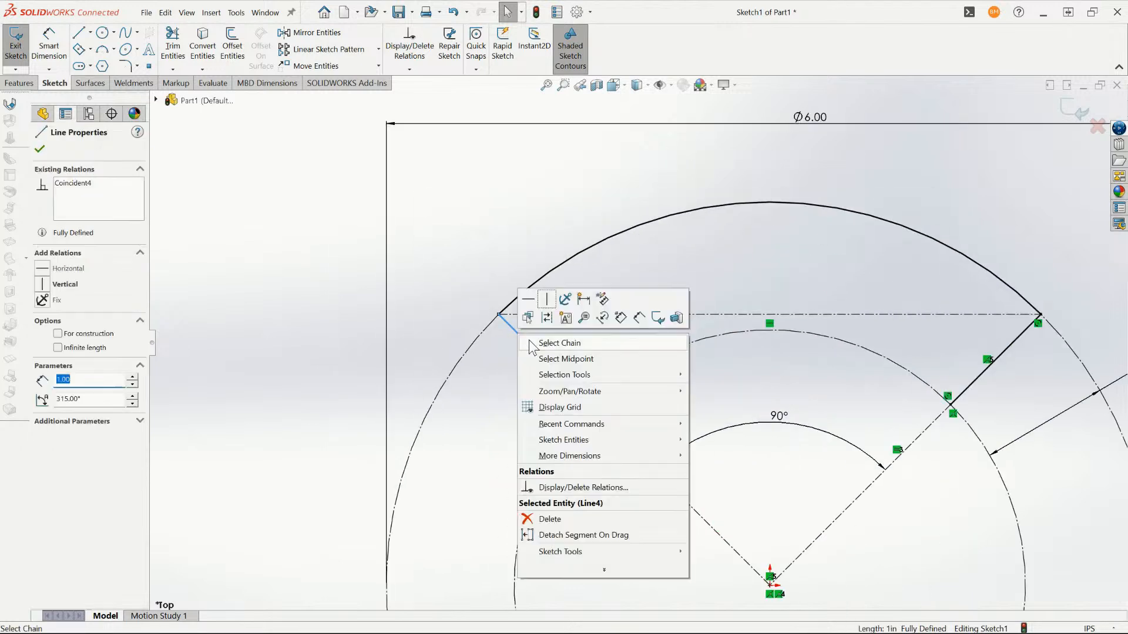
pyautogui.click(532, 346)
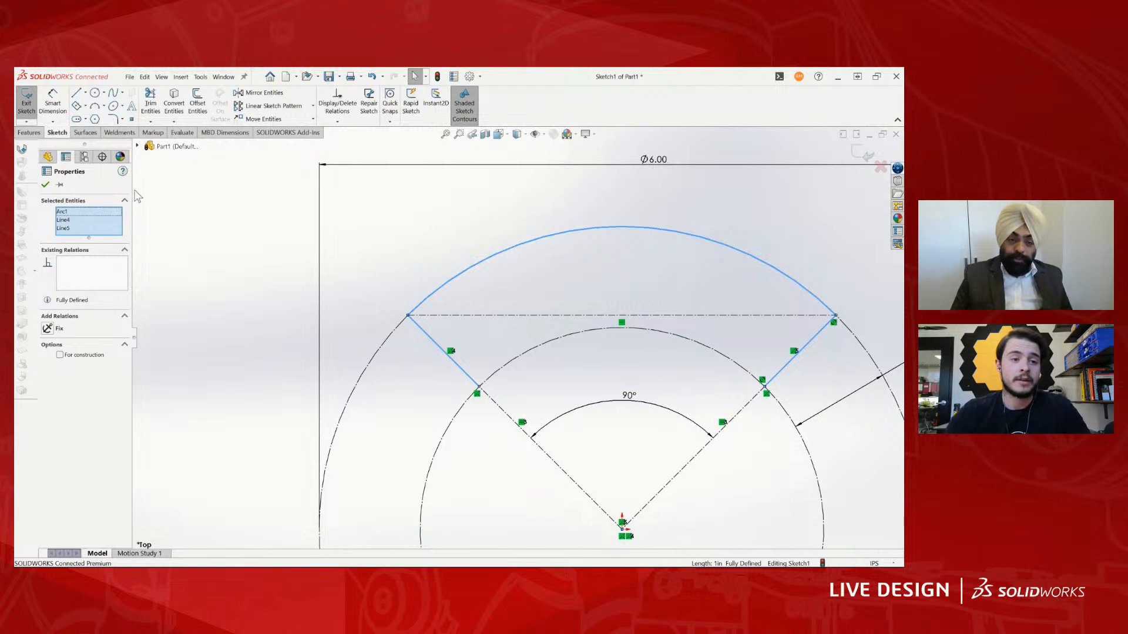
pyautogui.click(198, 105)
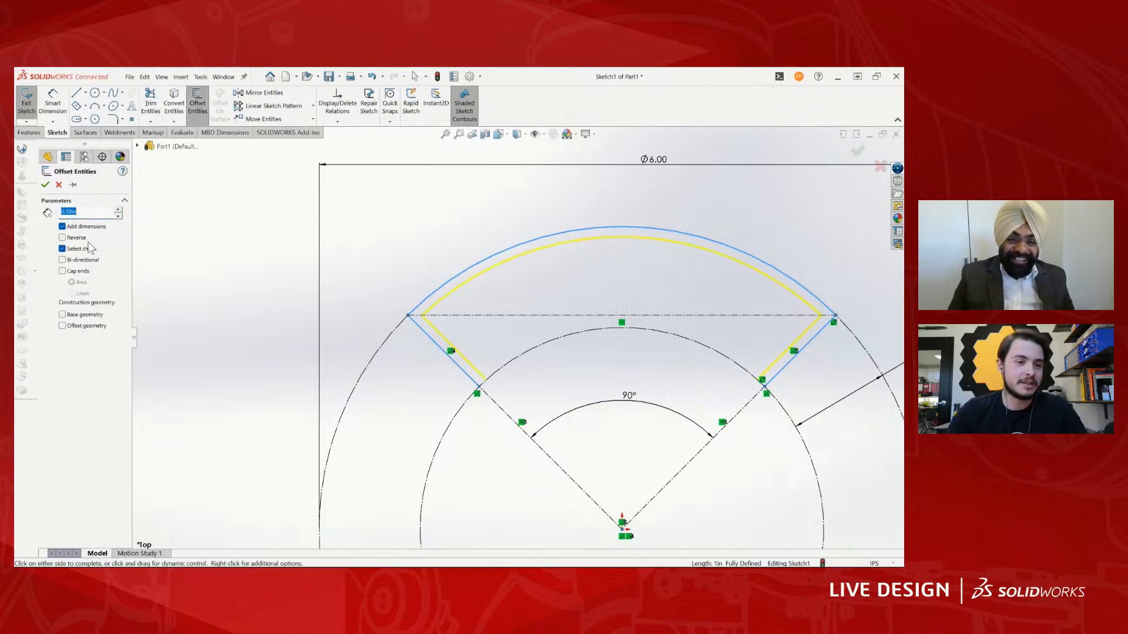
pyautogui.moveTo(93, 217); pyautogui.dragTo(64, 208)
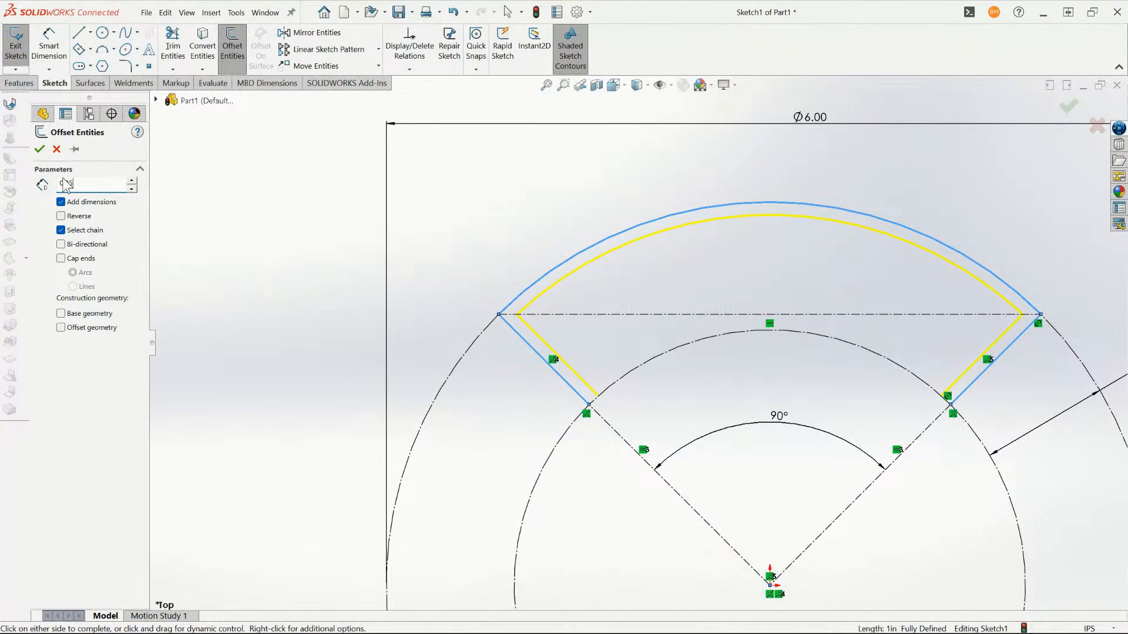
pyautogui.press('Return')
pyautogui.click(77, 245)
pyautogui.click(78, 259)
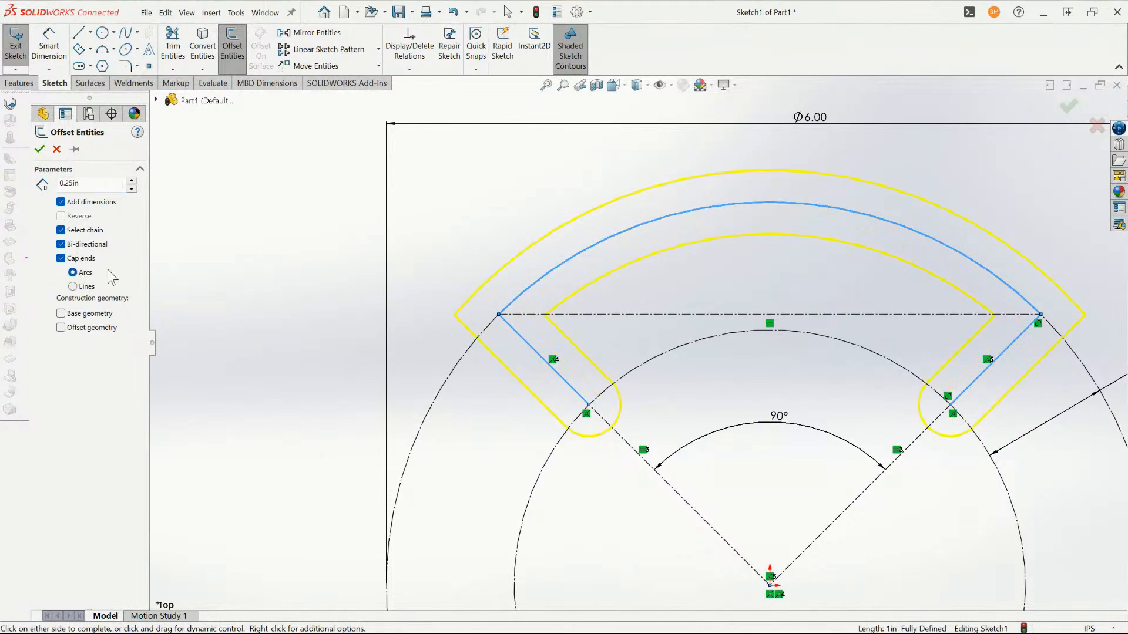
pyautogui.click(40, 149)
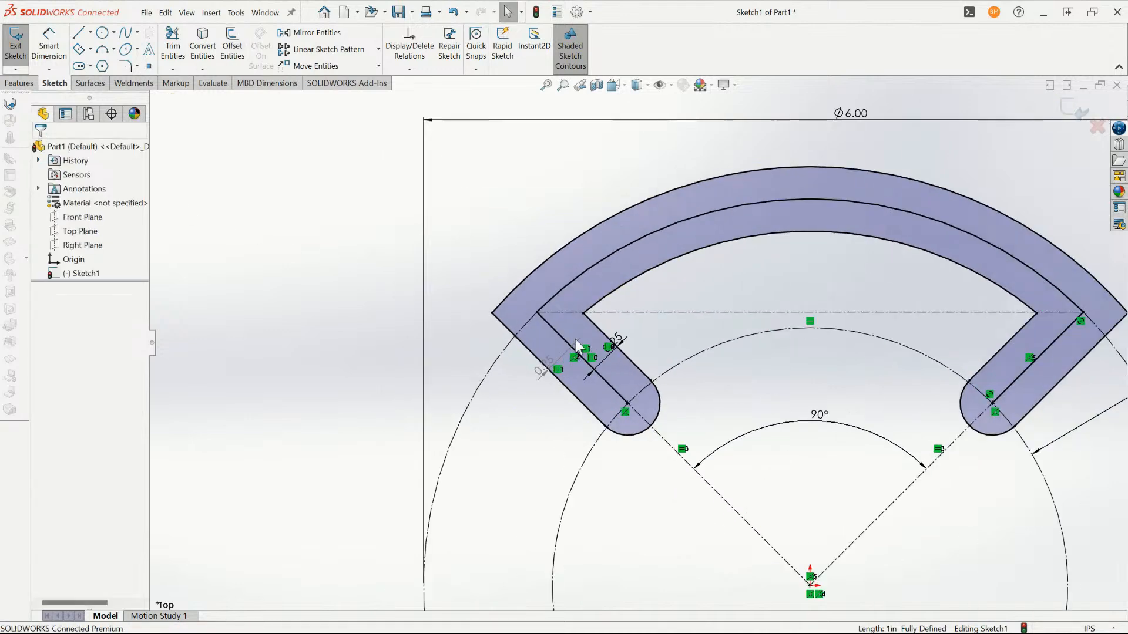
# - Convert the original centre chain inside the offset profile to construction geometry
pyautogui.rightClick(559, 336)
pyautogui.click(573, 344)
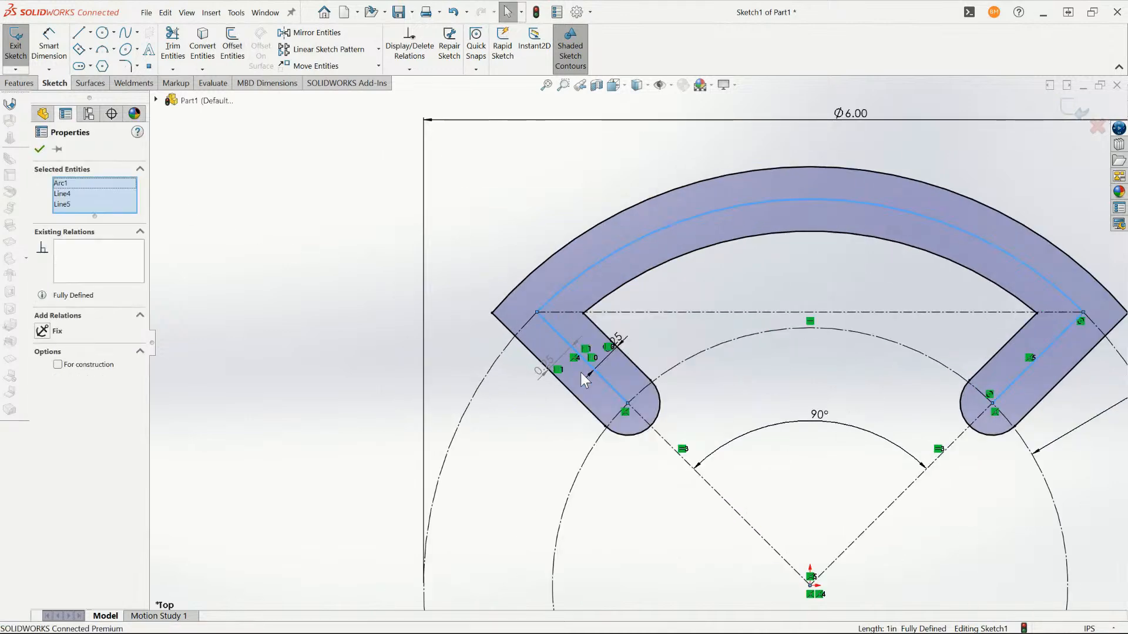
pyautogui.click(607, 352)
# - Extrude the closed rib profile to a blind depth of 0.125 in
pyautogui.scroll(2, 607, 354)
pyautogui.scroll(-1, 806, 282)
pyautogui.press('e')
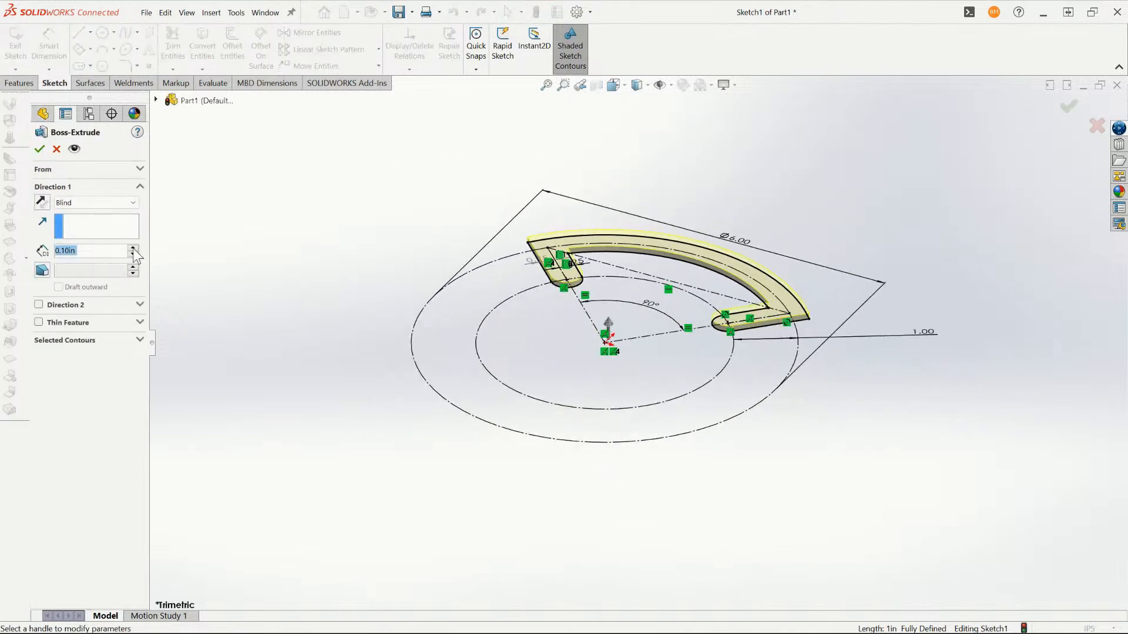
pyautogui.write('0.125')
pyautogui.press('Return')
pyautogui.press('Return')
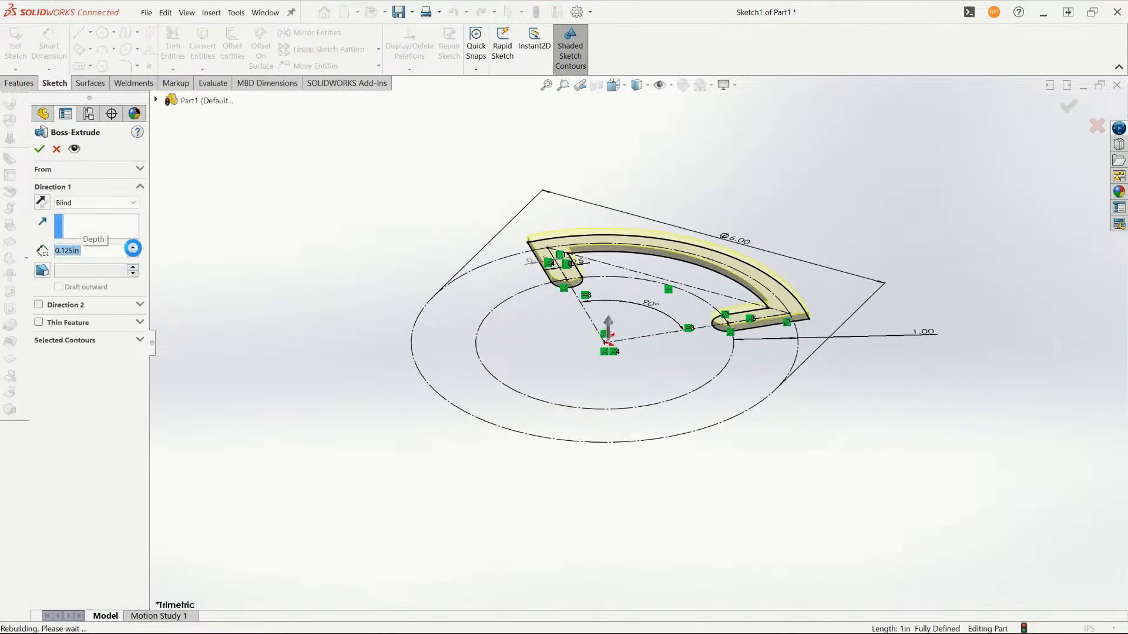
# - Convert the rib to sheet metal using its large flat face as the fixed face, with a 0.0625 in bend radius
pyautogui.moveTo(588, 306); pyautogui.dragTo(788, 318, button='middle')
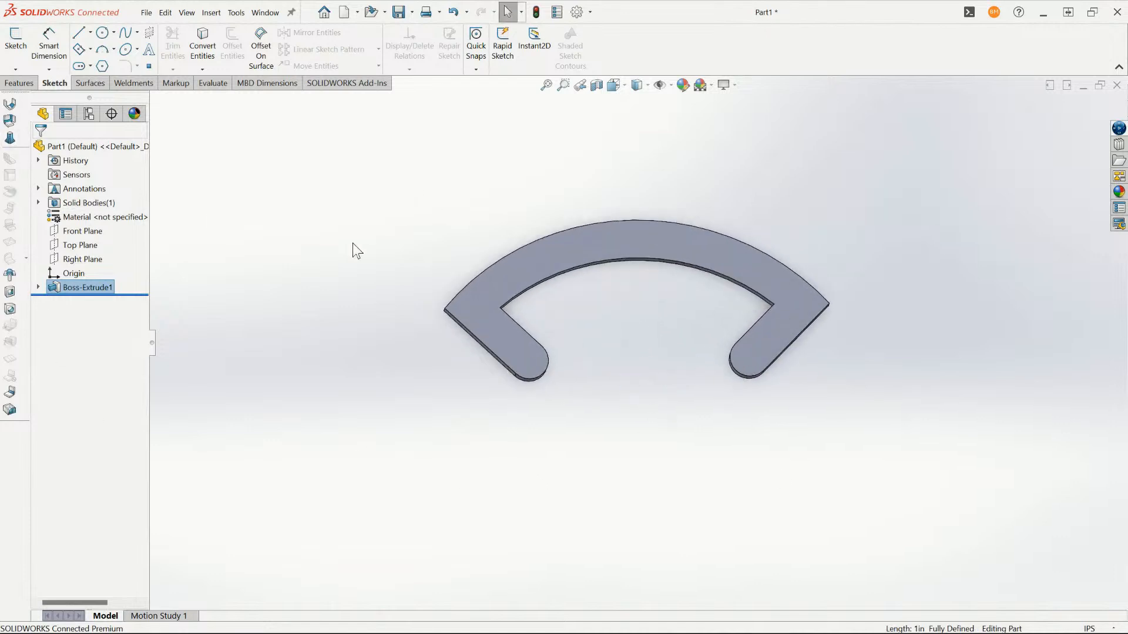
pyautogui.click(9, 120)
pyautogui.click(661, 253)
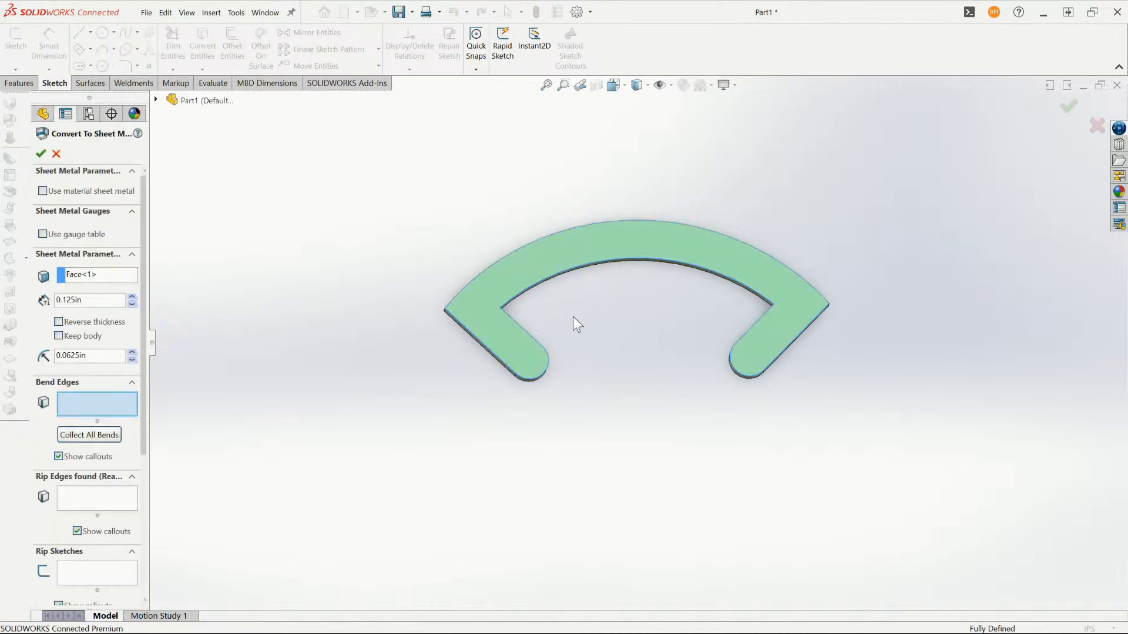
pyautogui.moveTo(85, 353); pyautogui.dragTo(57, 367)
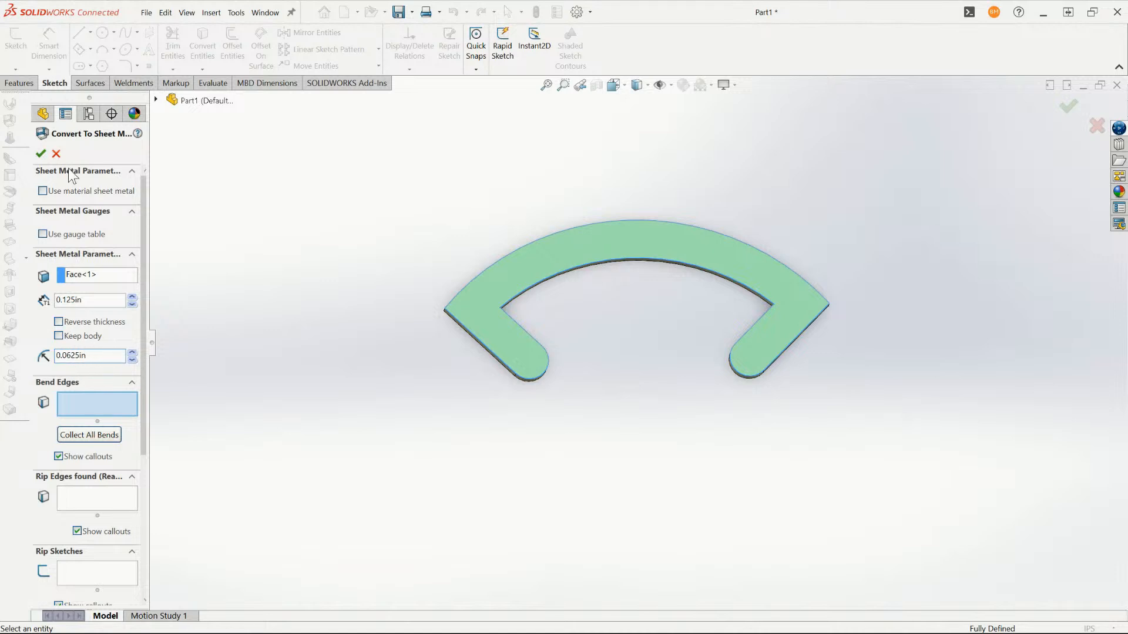
pyautogui.click(42, 156)
pyautogui.moveTo(677, 301); pyautogui.dragTo(696, 322, button='middle')
pyautogui.click(539, 277)
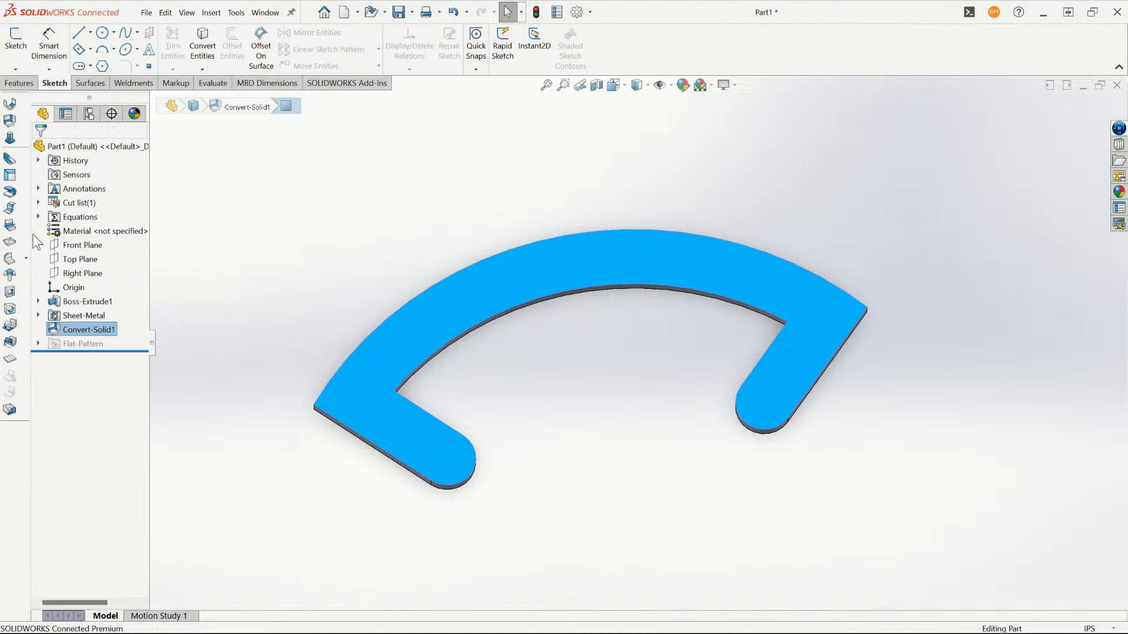
pyautogui.click(11, 227)
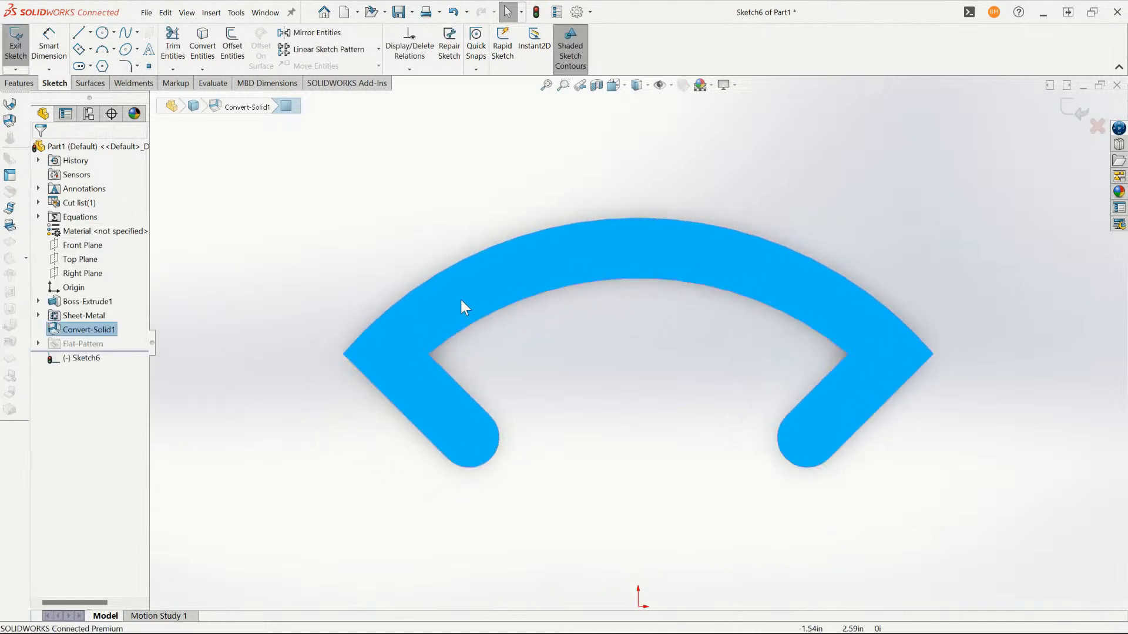
pyautogui.press('Escape')
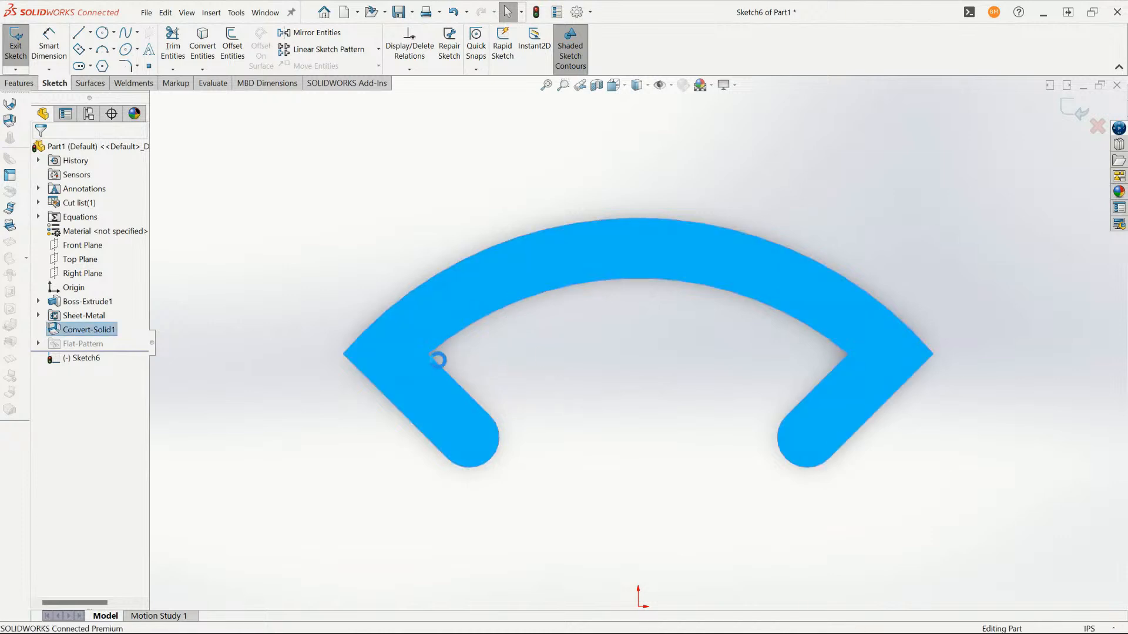
pyautogui.click(393, 311)
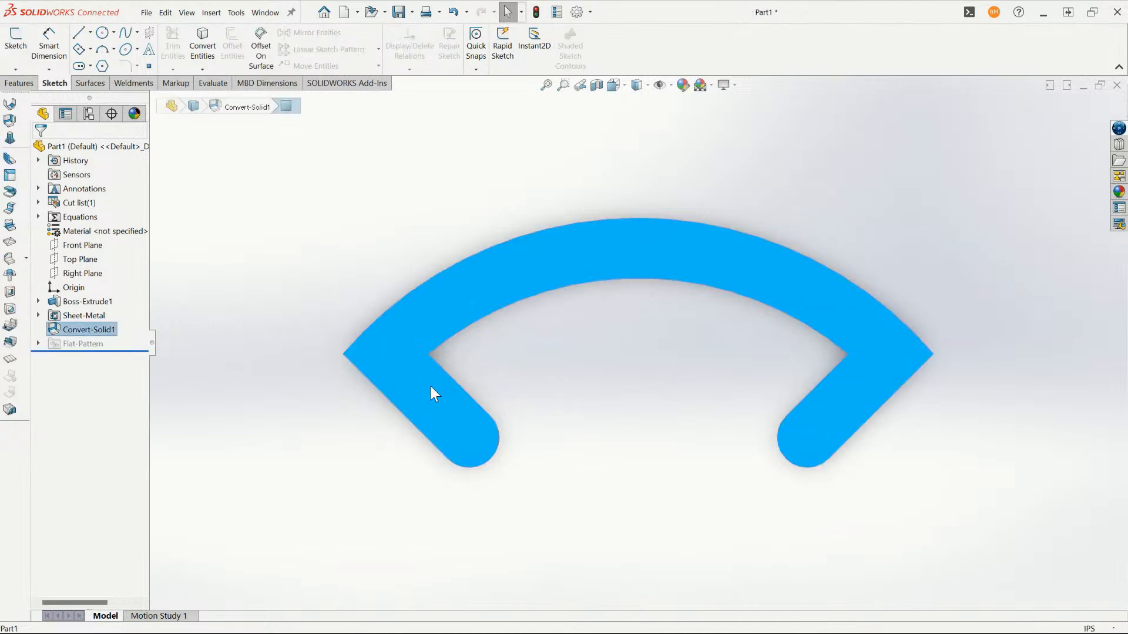
# - Start a sketch on the rib's flat face and draw a construction line from the left inner corner to the left leg's outer edge
pyautogui.press('s')
pyautogui.scroll(-2, 427, 385)
pyautogui.press('l')
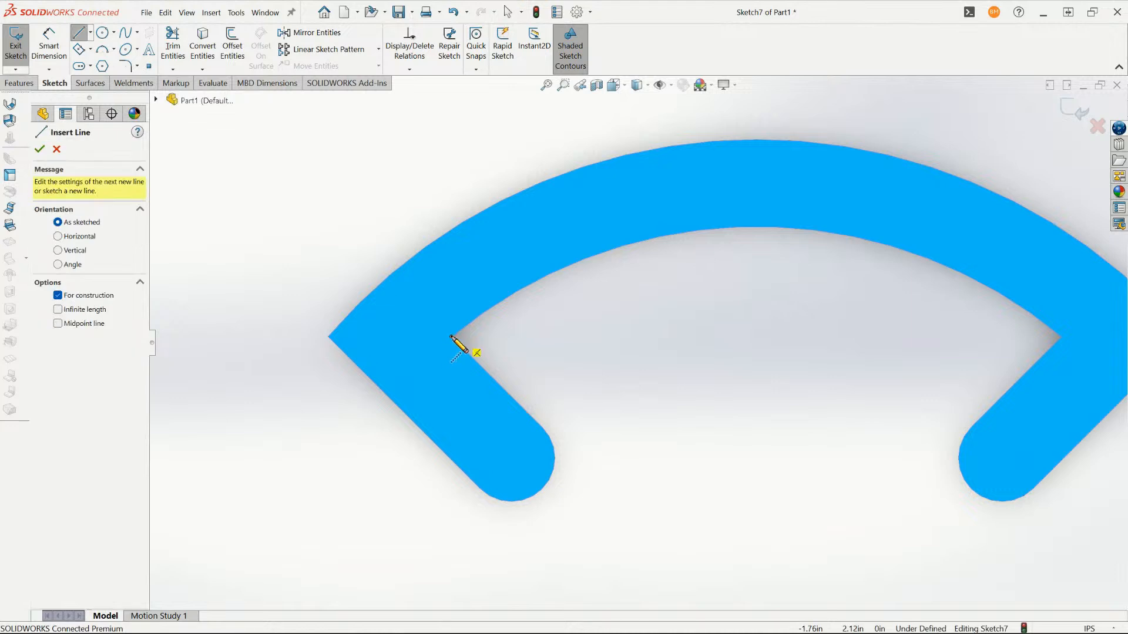
pyautogui.click(451, 337)
pyautogui.click(388, 394)
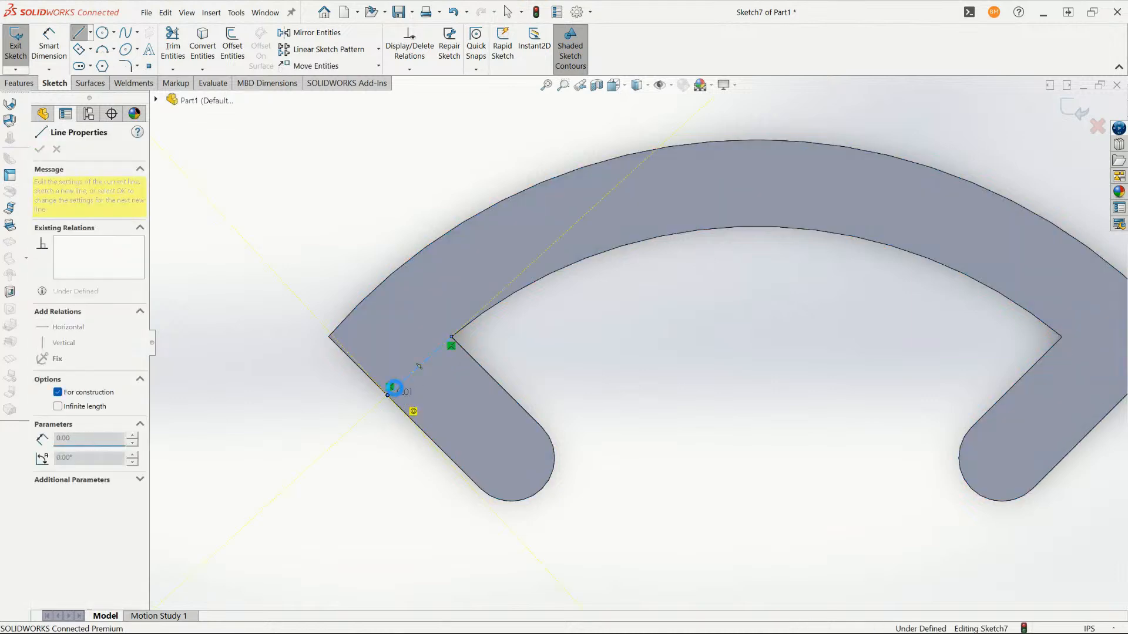
pyautogui.press('Escape')
# - Add a Tangent relation between the construction line and the rib's inner arc edge
pyautogui.click(442, 344)
pyautogui.keyDown('ctrl'); pyautogui.click(484, 312); pyautogui.keyUp('ctrl')
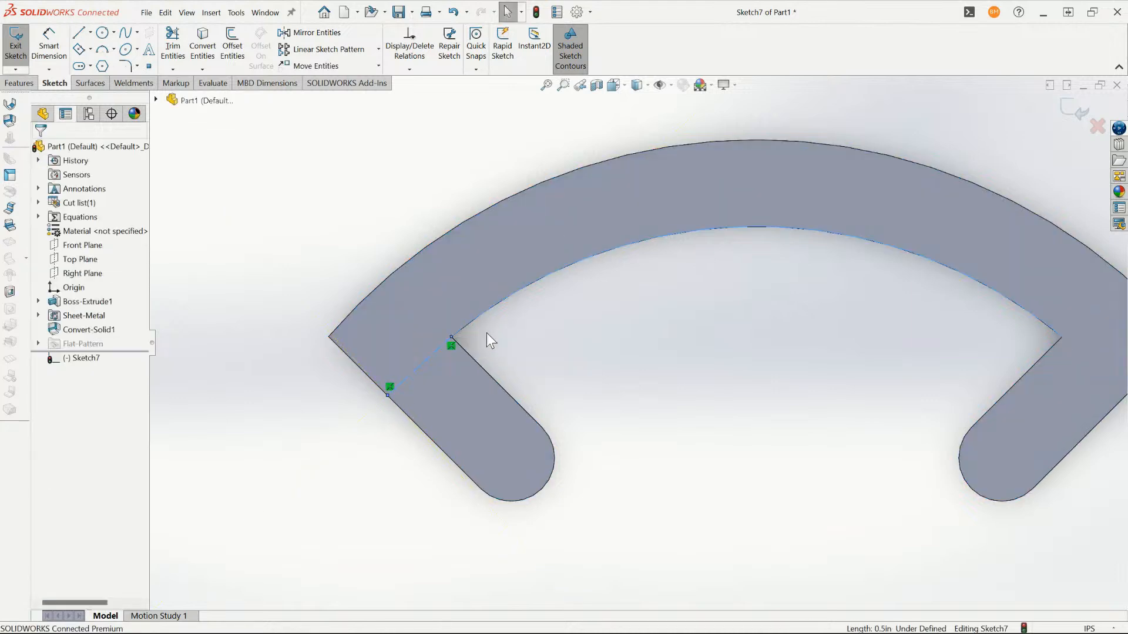
pyautogui.click(54, 322)
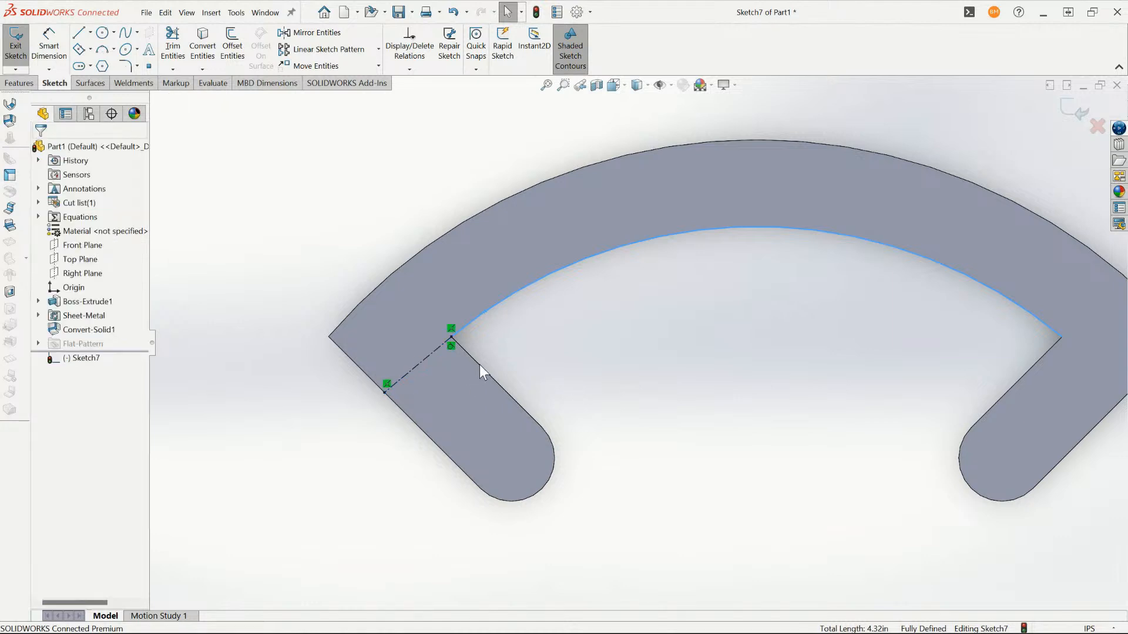
# - Sketch a solid line about 0.5 in long across the left leg, just below and roughly parallel to the construction line
pyautogui.press('l')
pyautogui.click(474, 361)
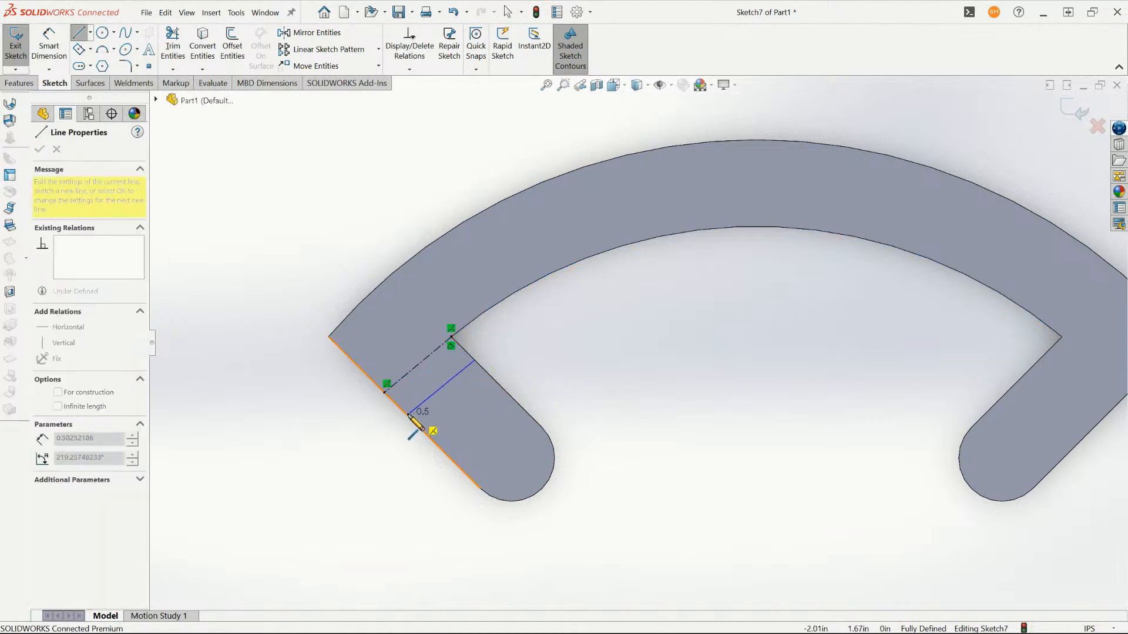
pyautogui.click(408, 415)
pyautogui.press('Escape')
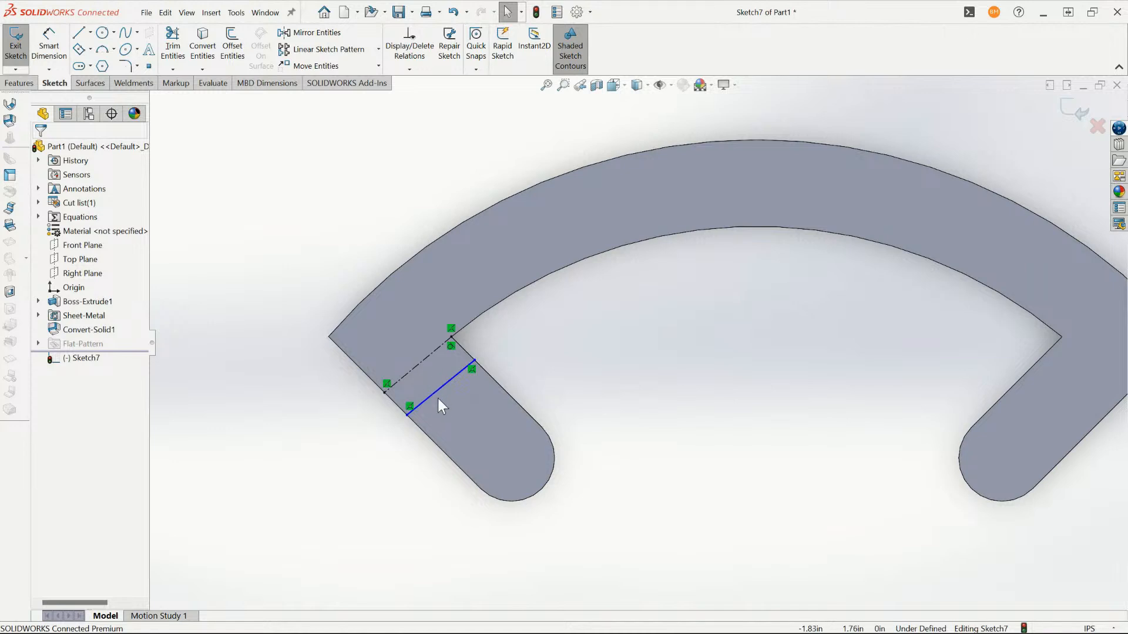
# - Try to dimension between the solid line and the construction line on the left leg
pyautogui.press('d')
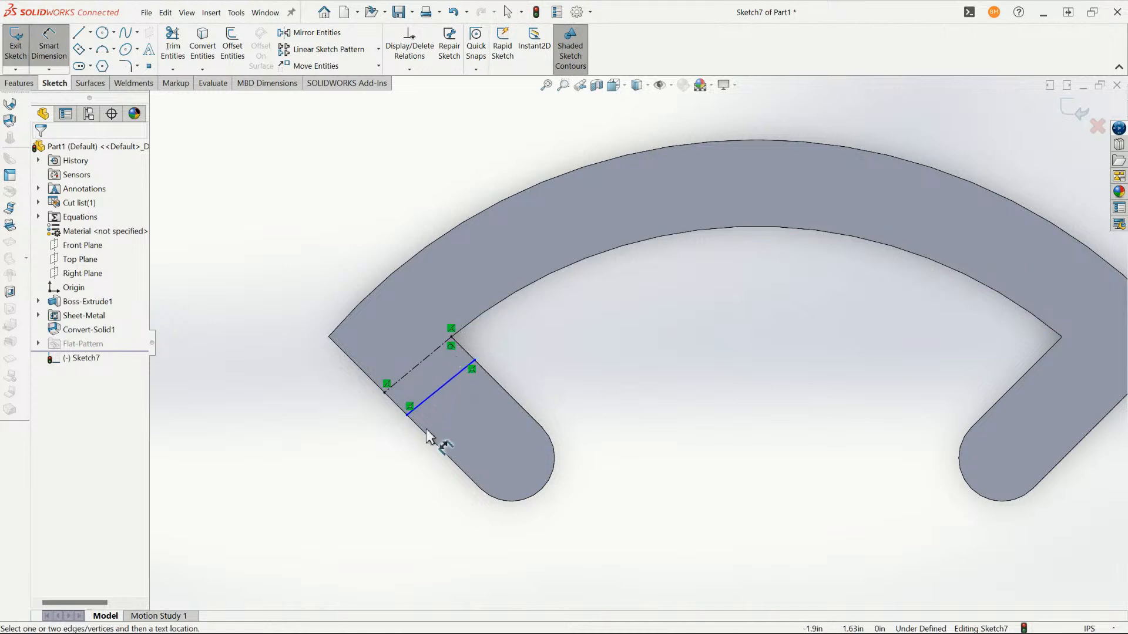
pyautogui.click(437, 390)
pyautogui.click(422, 361)
pyautogui.press('Escape')
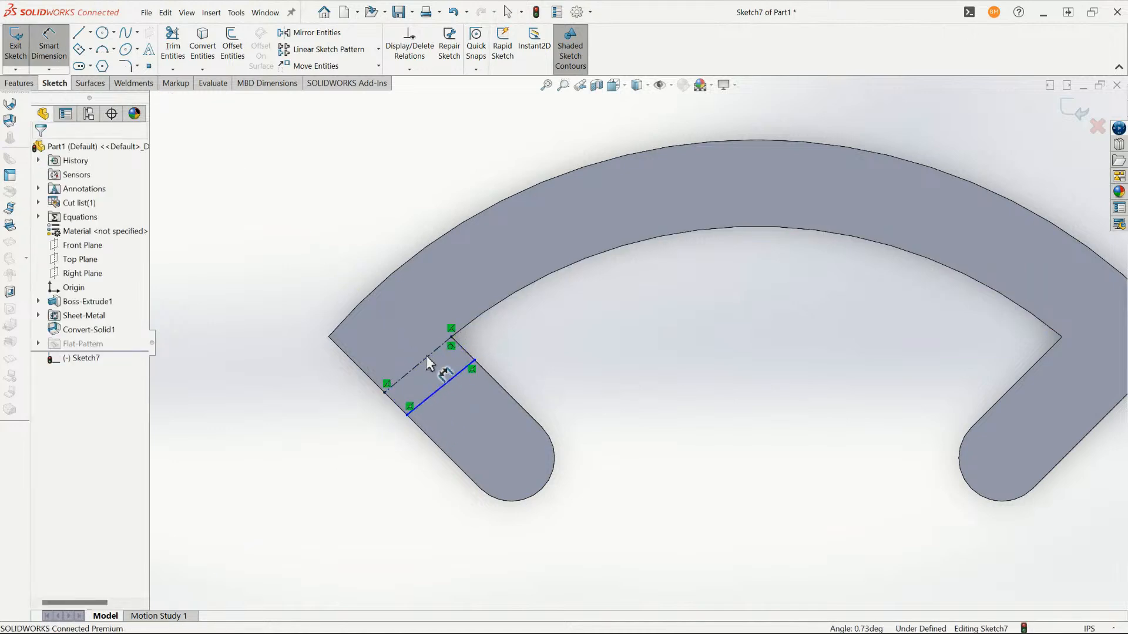
# - Add a Parallel relation between the left leg's construction line and the solid bend line
pyautogui.press('Escape')
pyautogui.click(429, 361)
pyautogui.keyDown('ctrl'); pyautogui.click(443, 387); pyautogui.keyUp('ctrl')
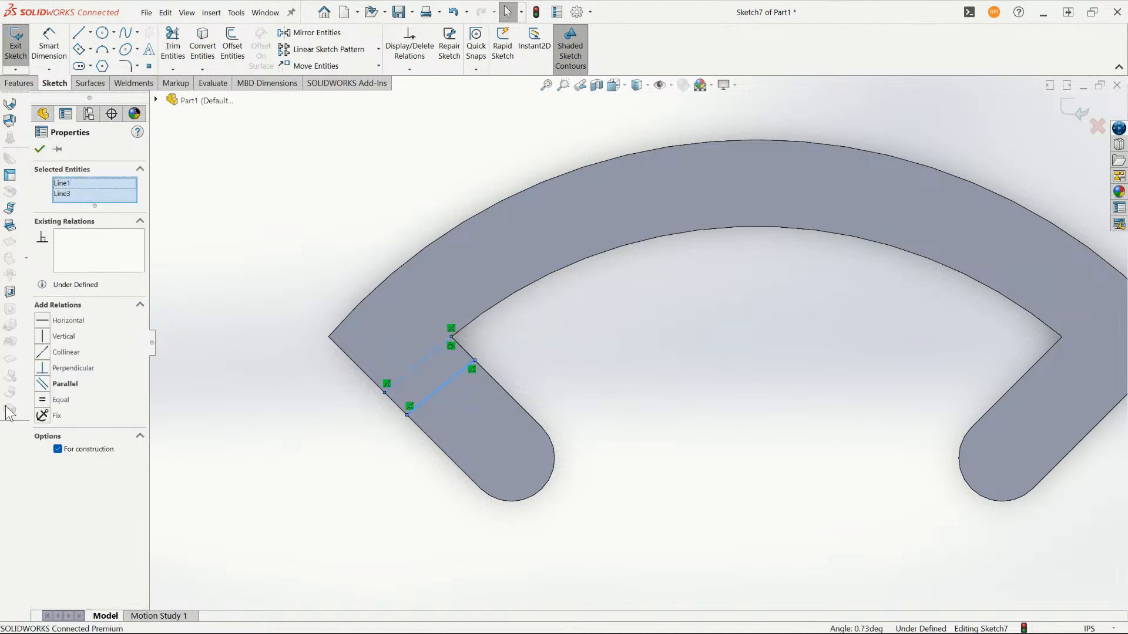
pyautogui.click(42, 384)
pyautogui.press('Escape')
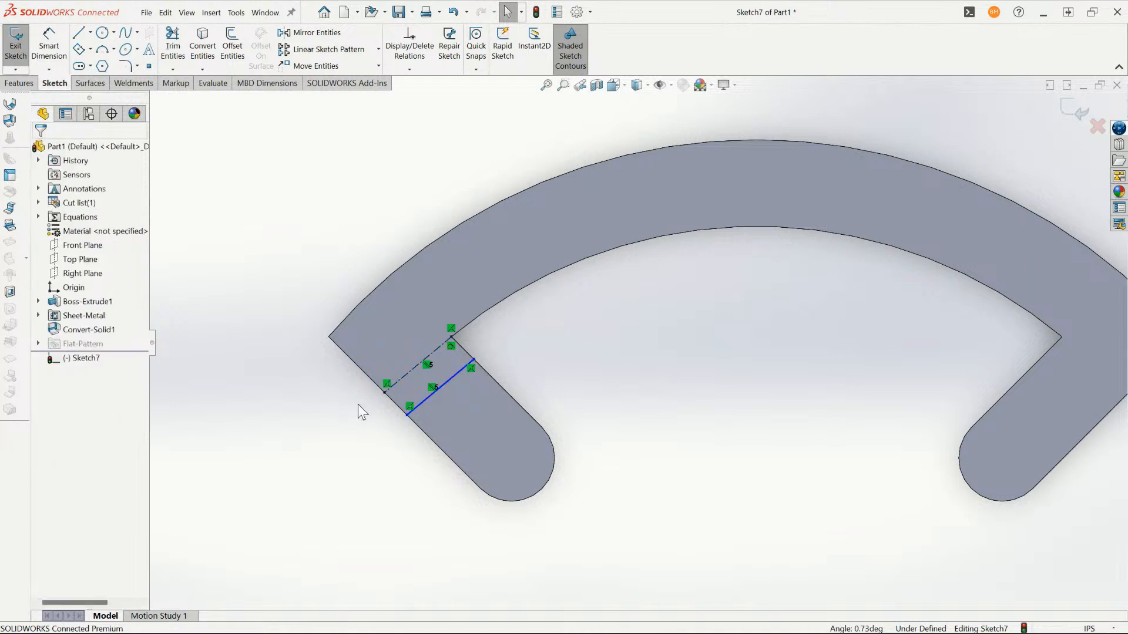
# - Dimension the spacing between the bend line and the construction line at 0.125 in and exit the sketch
pyautogui.press('d')
pyautogui.click(422, 401)
pyautogui.click(410, 371)
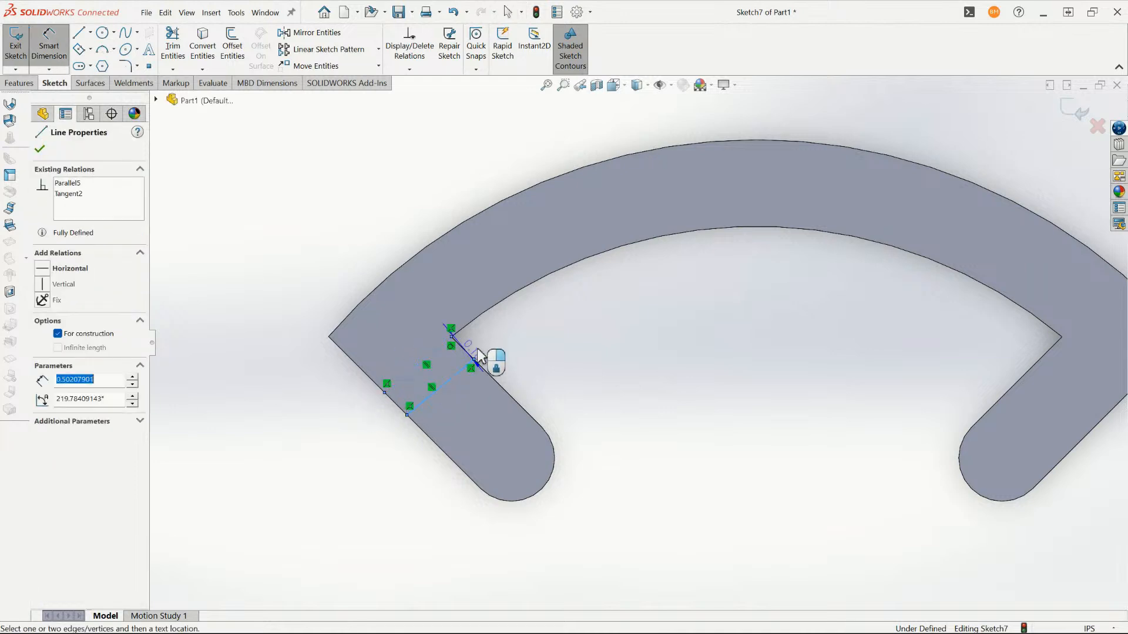
pyautogui.click(488, 337)
pyautogui.write('0.13')
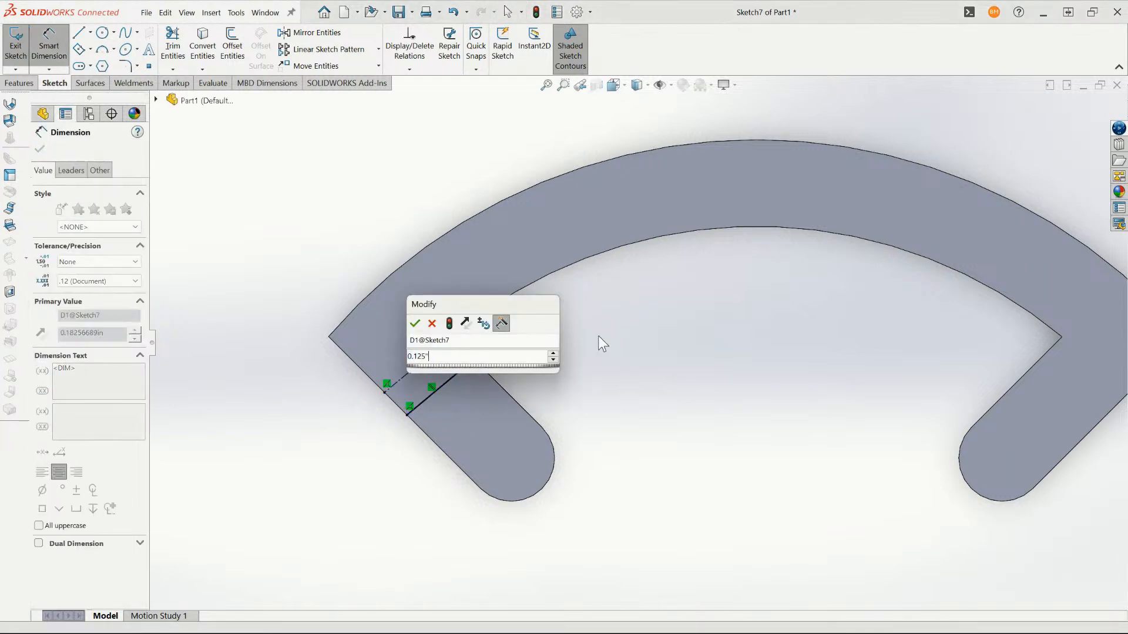
pyautogui.press('Return')
pyautogui.press('Escape')
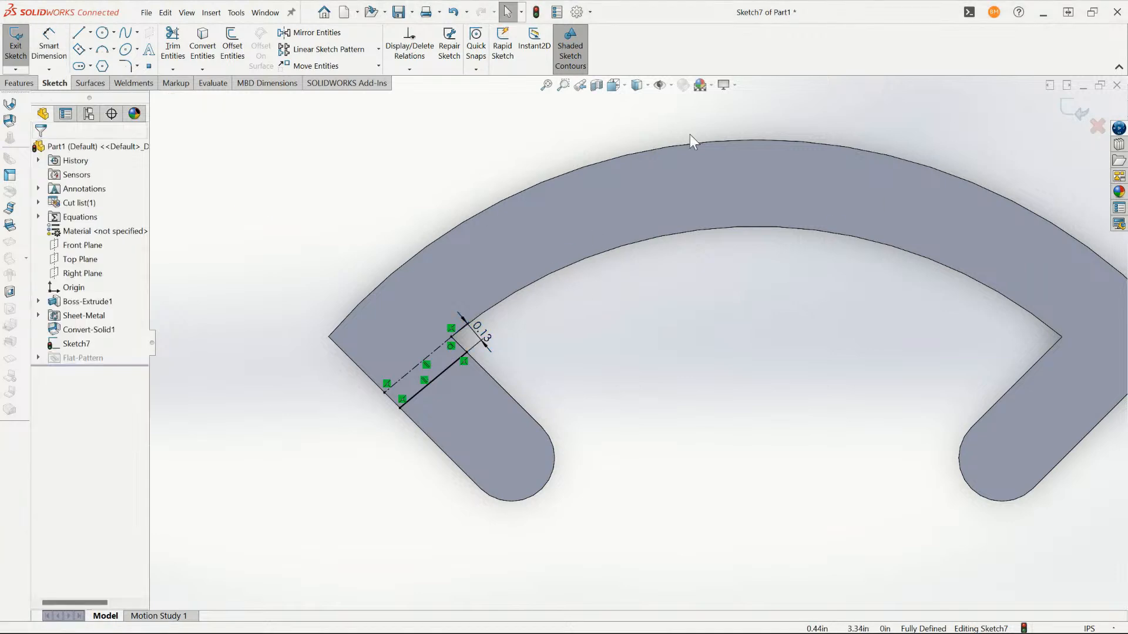
pyautogui.click(1080, 111)
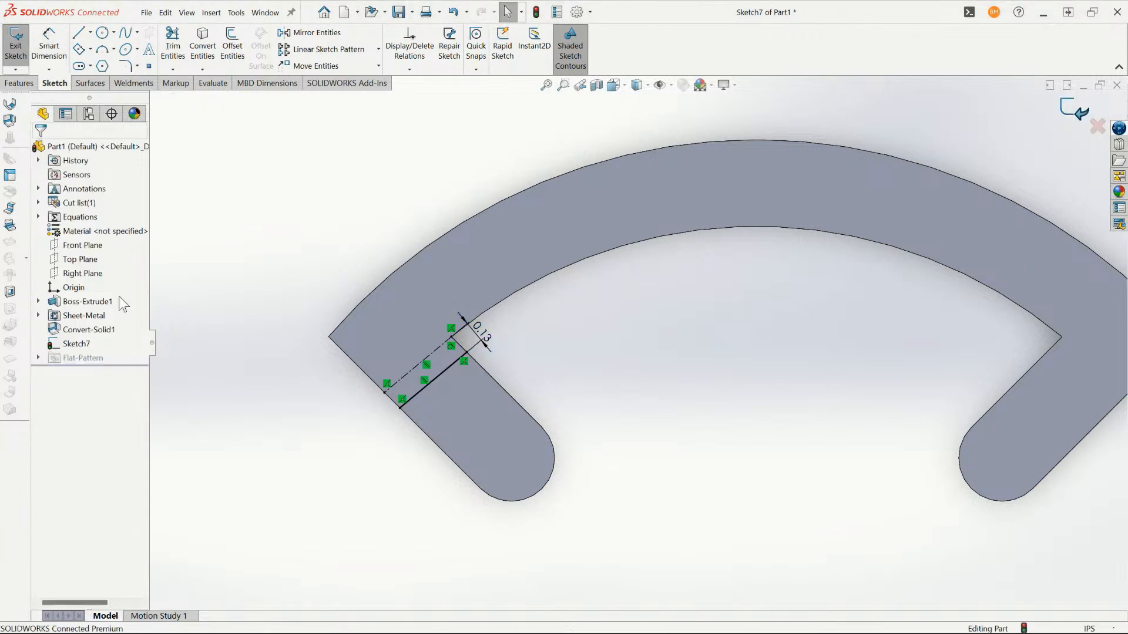
# - Create a 90° Sketched Bend on the left leg, fixing the rib's arc portion and using the bend centerline position and default radius
pyautogui.click(10, 226)
pyautogui.click(499, 276)
pyautogui.scroll(3, 616, 310)
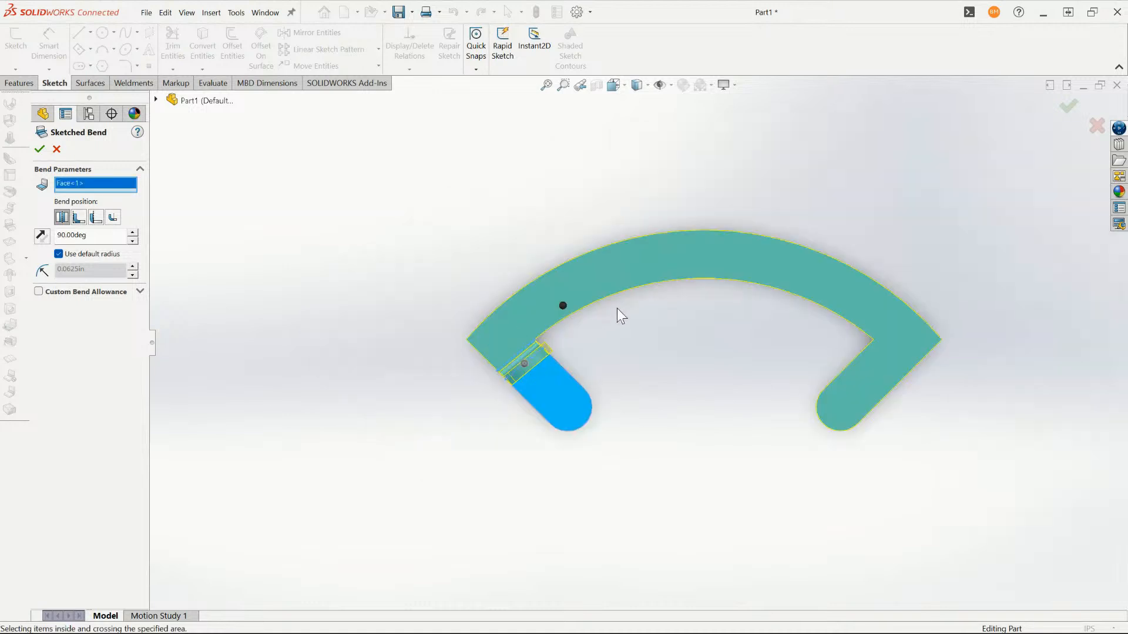
pyautogui.moveTo(616, 309); pyautogui.dragTo(511, 393, button='middle')
pyautogui.scroll(-2, 676, 267)
pyautogui.moveTo(697, 263); pyautogui.dragTo(725, 298, button='middle')
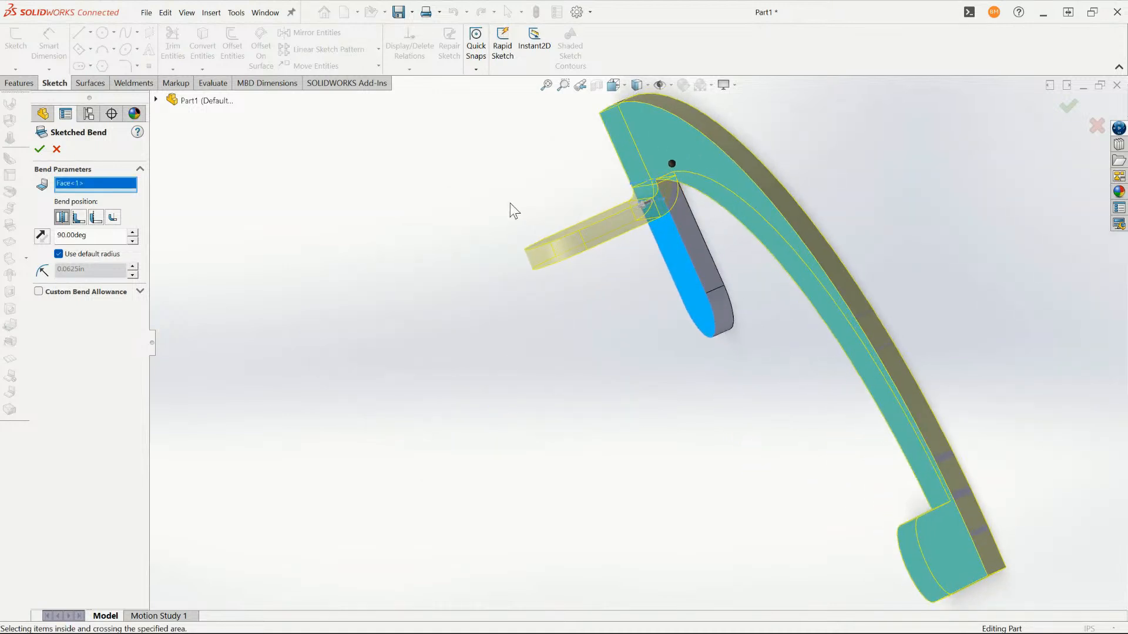
pyautogui.scroll(-1, 510, 204)
pyautogui.moveTo(510, 204)
pyautogui.mouseDown(button='middle')
pyautogui.moveTo(642, 221)
pyautogui.moveTo(813, 305)
pyautogui.moveTo(729, 286)
pyautogui.moveTo(693, 315)
pyautogui.mouseUp(button='middle')
pyautogui.scroll(2, 813, 305)
pyautogui.scroll(-2, 813, 306)
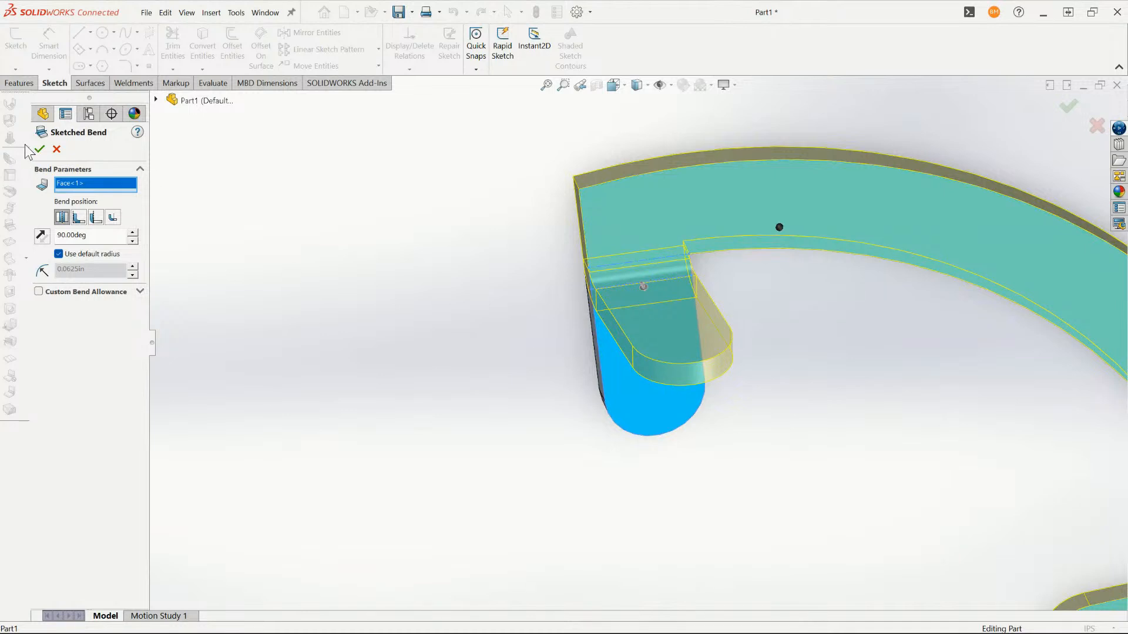
pyautogui.click(39, 151)
# - Edit the left leg's sketched bend, try the Material Outside bend position, and return it to Bend Centerline
pyautogui.moveTo(738, 372)
pyautogui.mouseDown(button='middle')
pyautogui.moveTo(670, 365)
pyautogui.moveTo(700, 369)
pyautogui.moveTo(667, 294)
pyautogui.moveTo(646, 300)
pyautogui.moveTo(674, 312)
pyautogui.moveTo(660, 360)
pyautogui.mouseUp(button='middle')
pyautogui.scroll(-1, 668, 295)
pyautogui.scroll(-2, 660, 359)
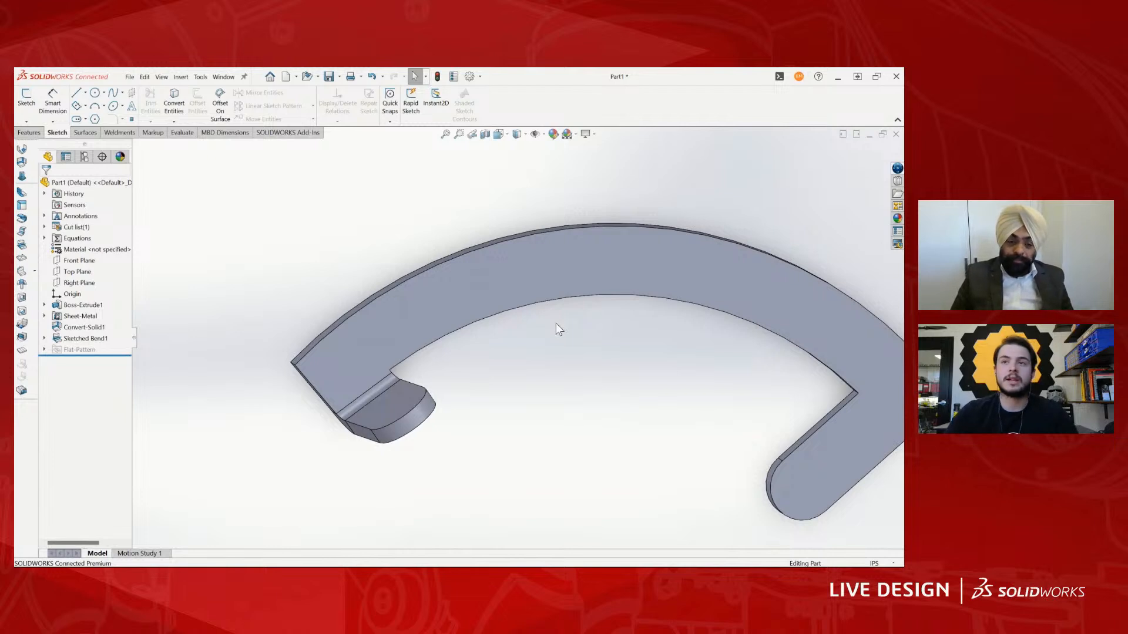
pyautogui.scroll(-3, 351, 321)
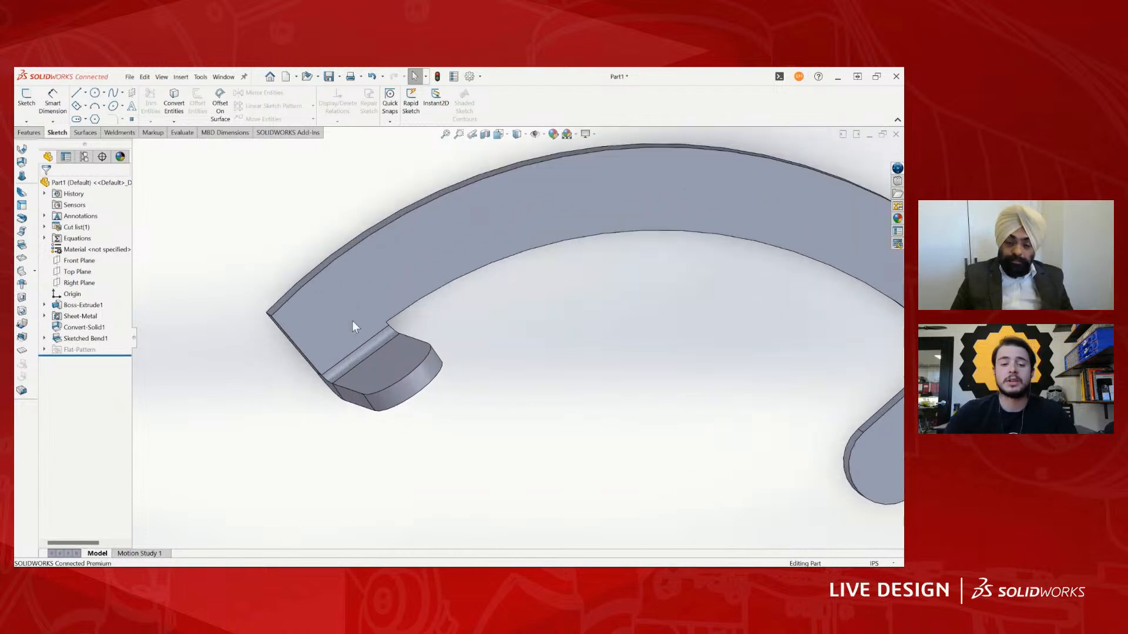
pyautogui.moveTo(189, 350); pyautogui.dragTo(445, 340, button='middle')
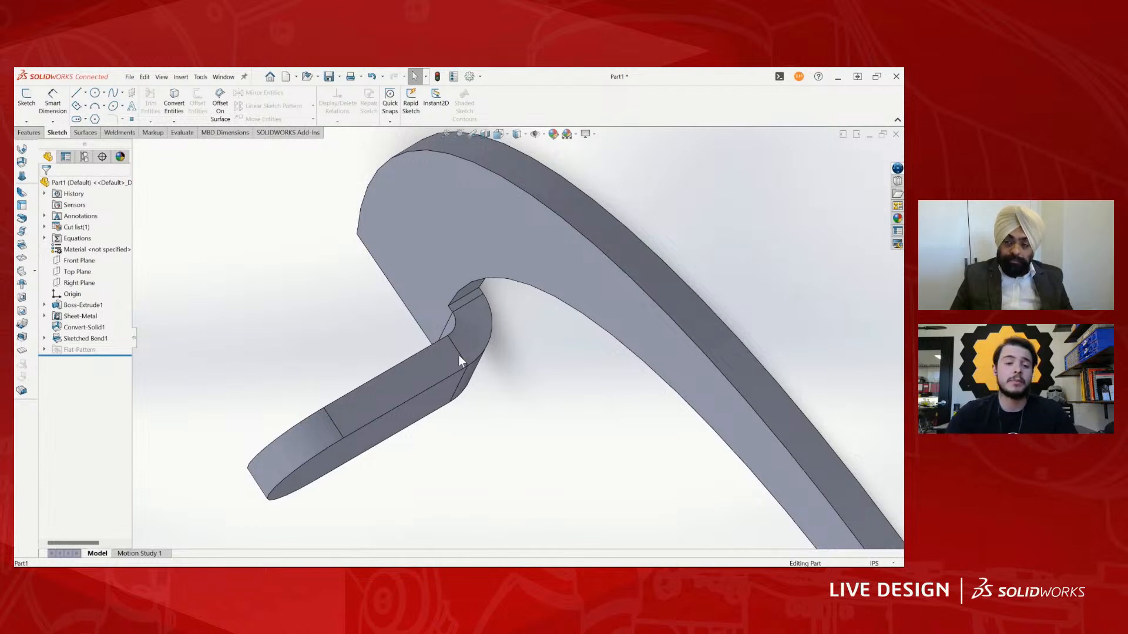
pyautogui.rightClick(86, 339)
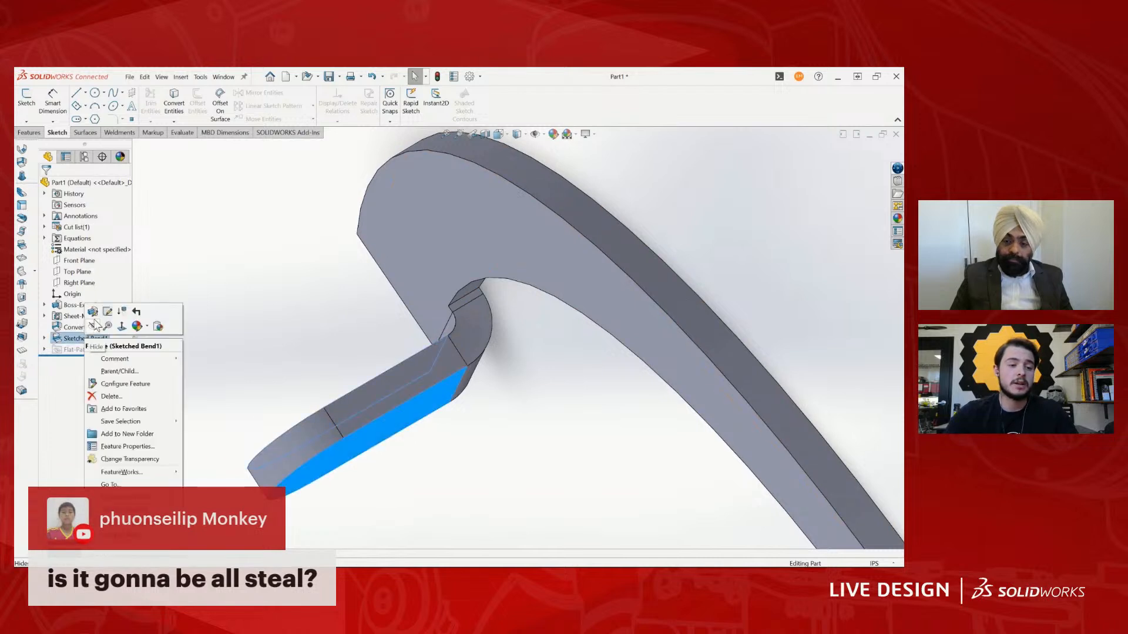
pyautogui.click(94, 326)
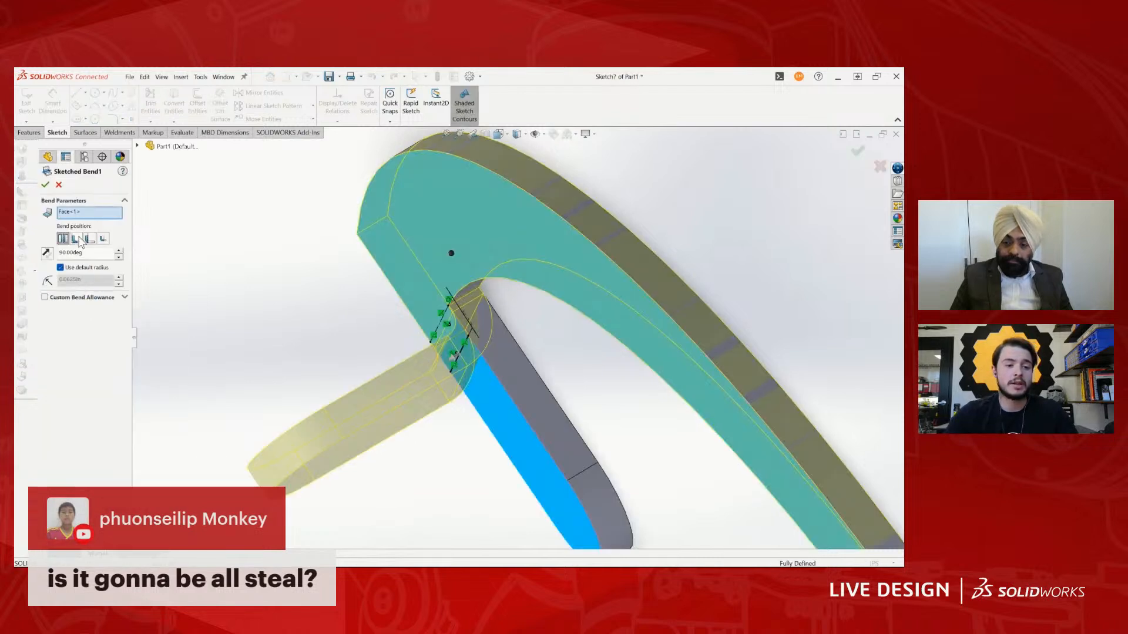
pyautogui.click(90, 238)
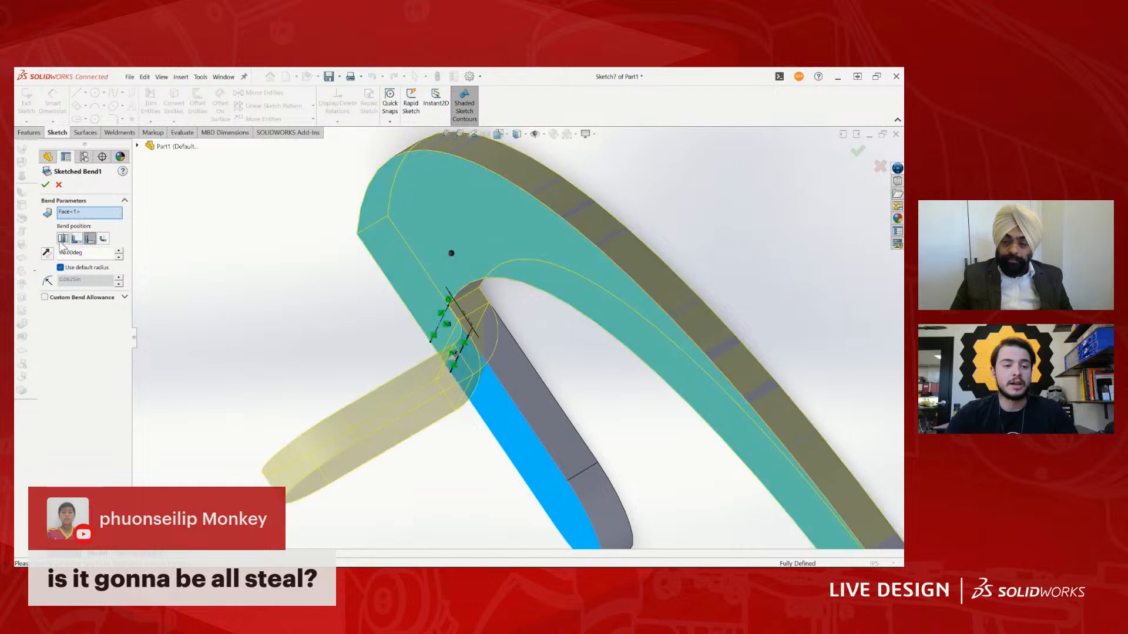
pyautogui.click(62, 238)
pyautogui.click(46, 183)
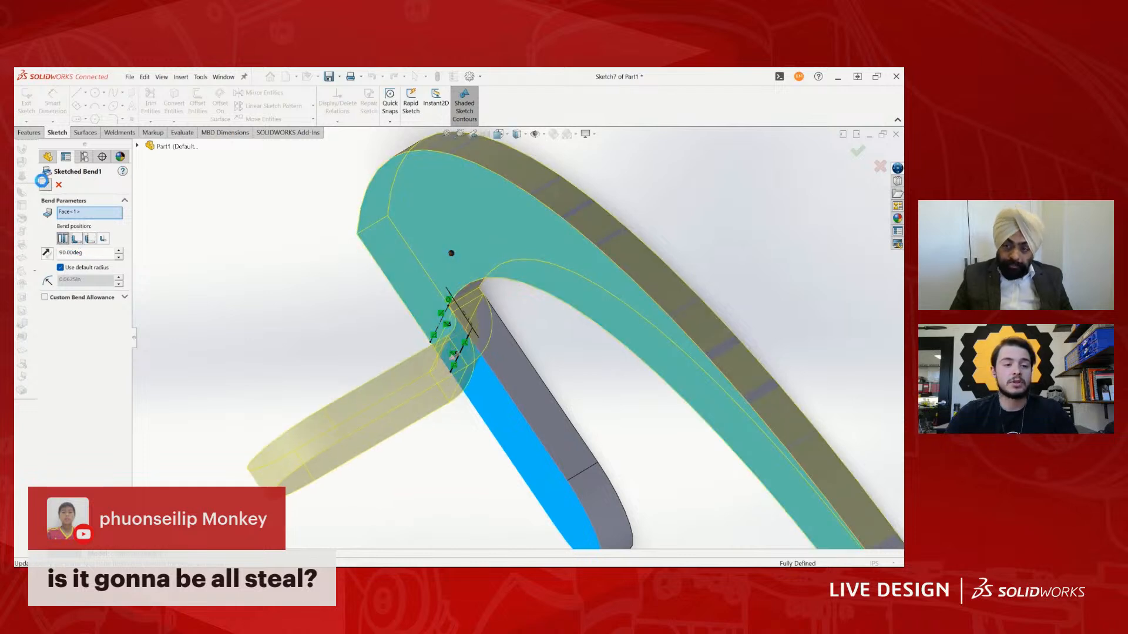
# - Reopen the bend's sketch and add a vertical, infinite-length construction line through the origin
pyautogui.scroll(10, 483, 324)
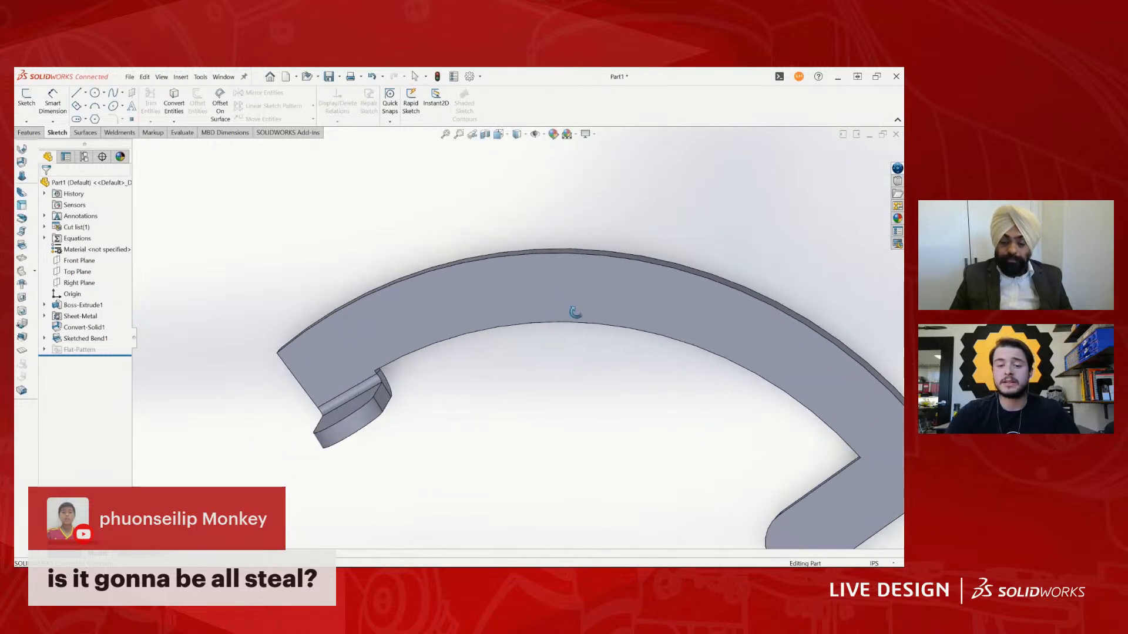
pyautogui.click(506, 380)
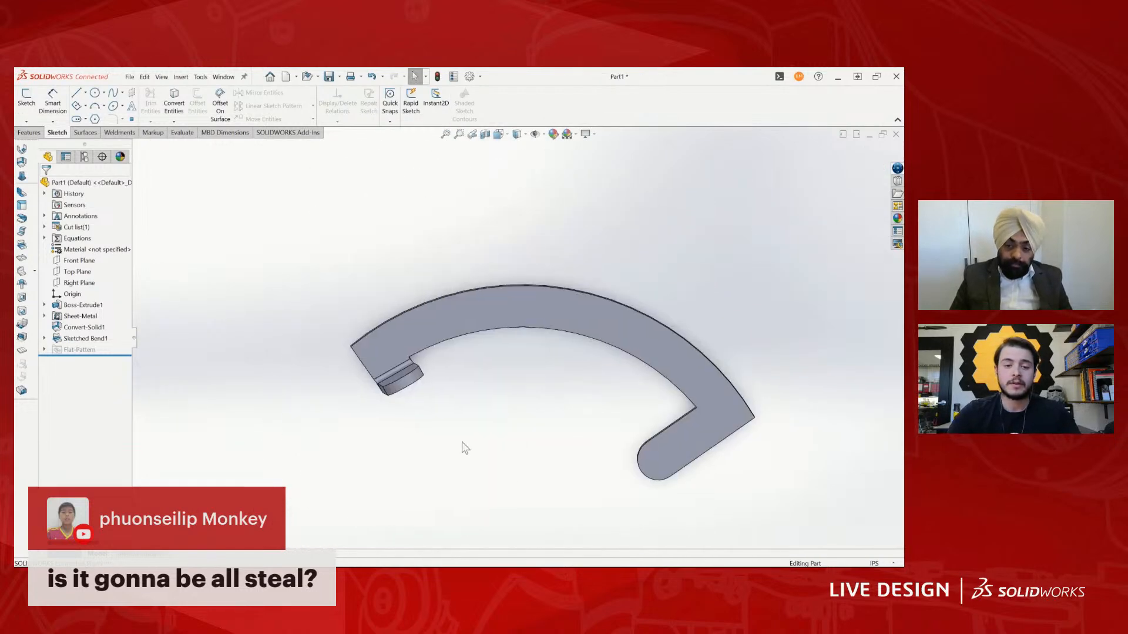
pyautogui.scroll(-2, 410, 337)
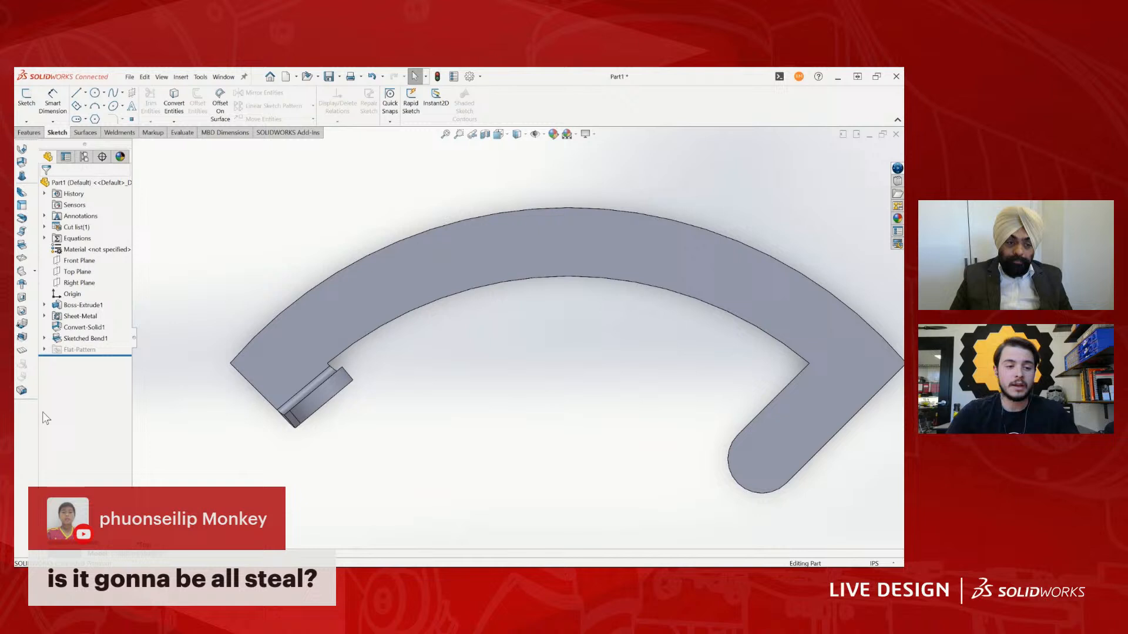
pyautogui.click(92, 339)
pyautogui.click(102, 317)
pyautogui.scroll(6, 517, 369)
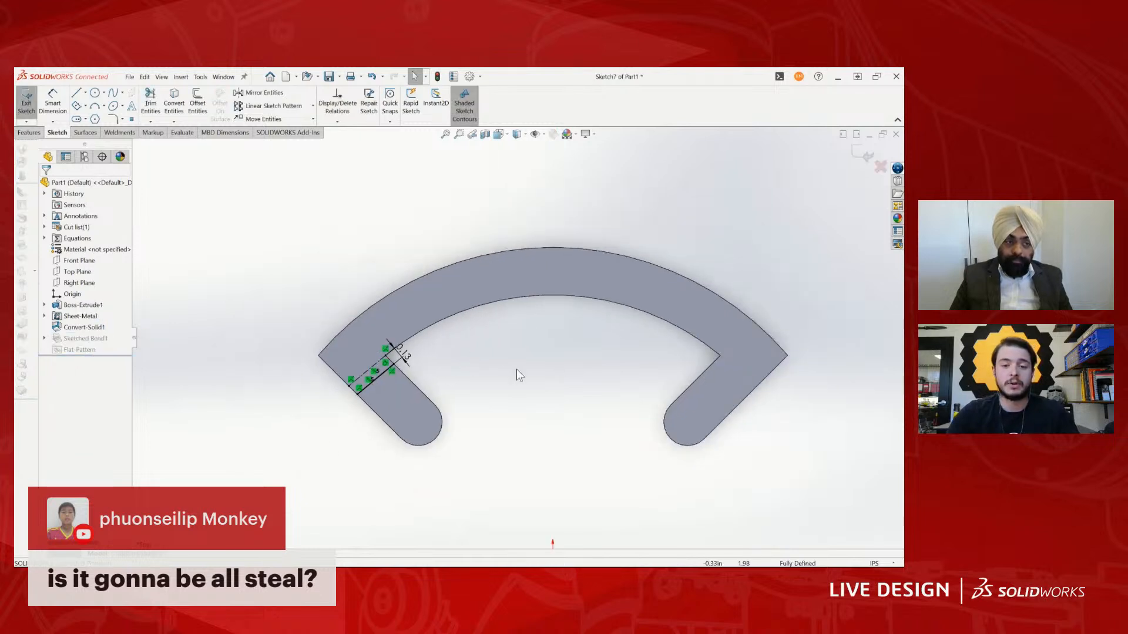
pyautogui.press('l')
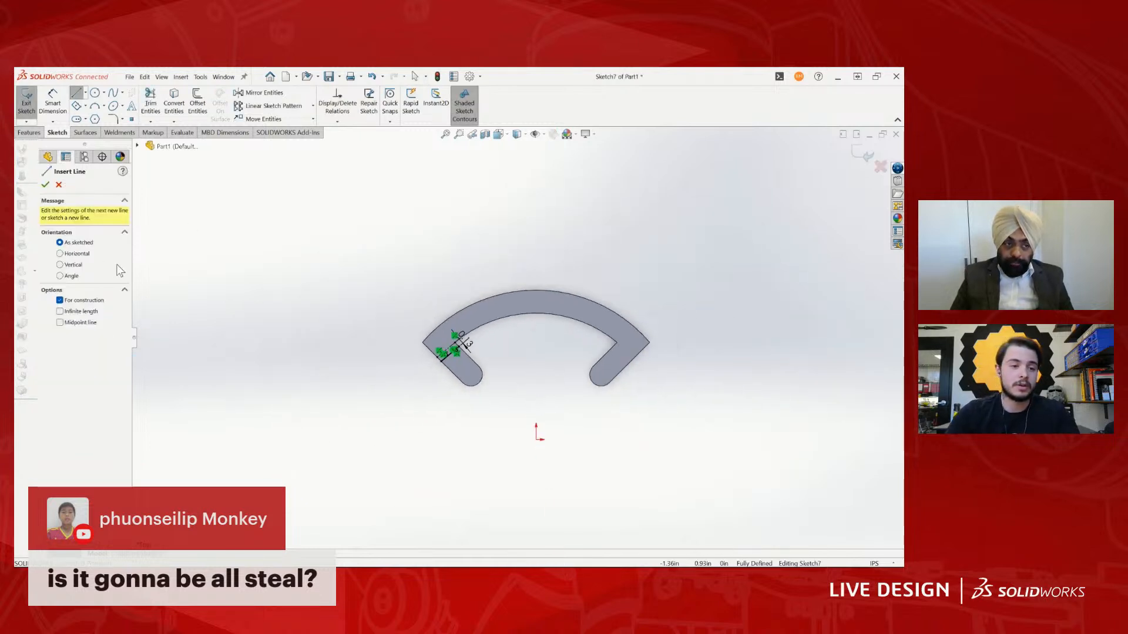
pyautogui.click(78, 312)
pyautogui.click(60, 264)
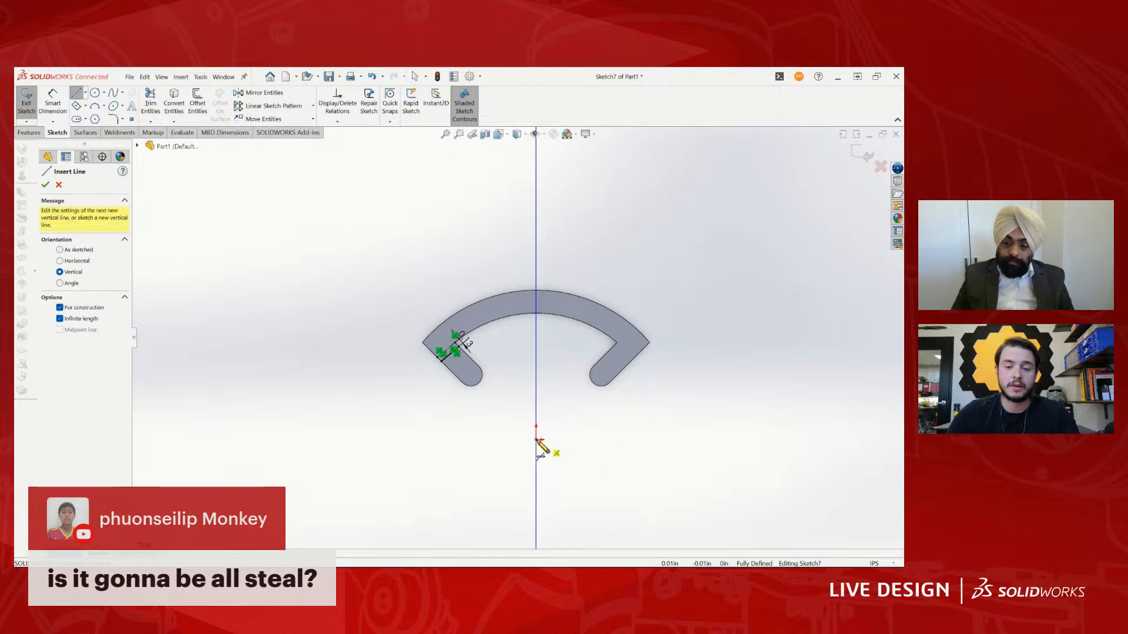
pyautogui.click(537, 441)
pyautogui.press('Escape')
# - Try to mirror the left leg's construction line and bend line, and undo the mirror
pyautogui.moveTo(378, 284); pyautogui.dragTo(499, 405)
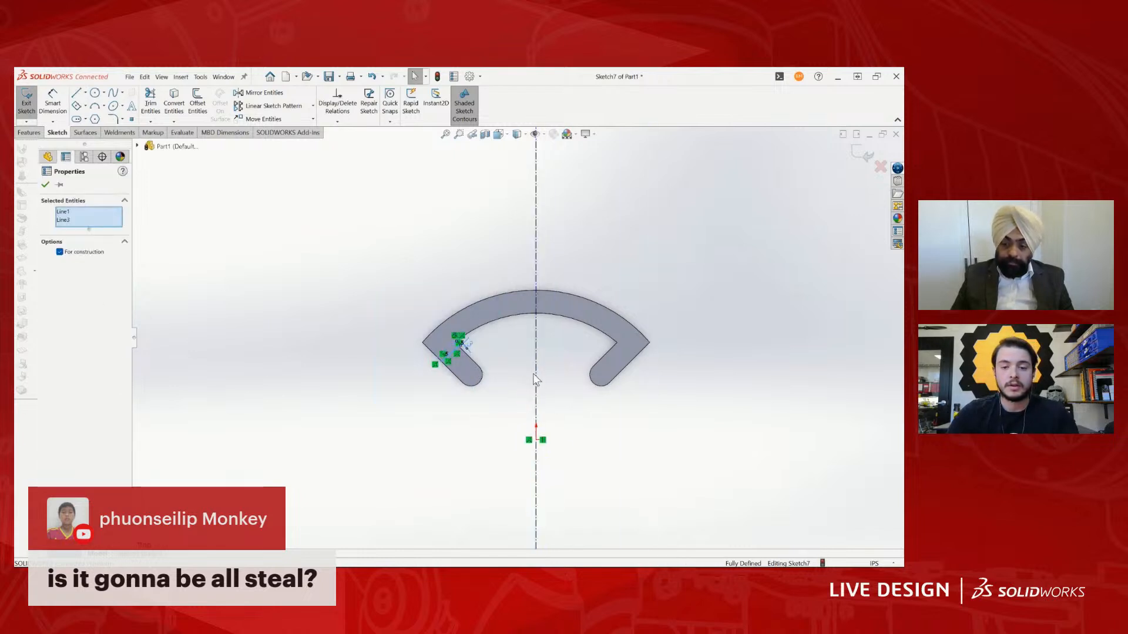
pyautogui.click(268, 94)
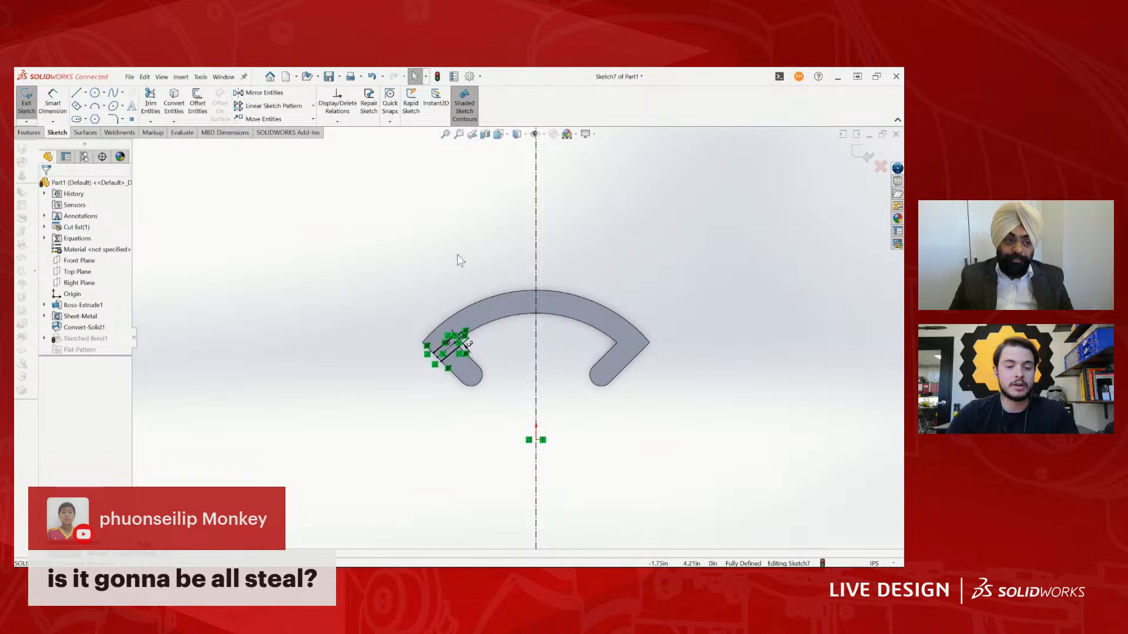
pyautogui.hotkey('ctrl', 'z')
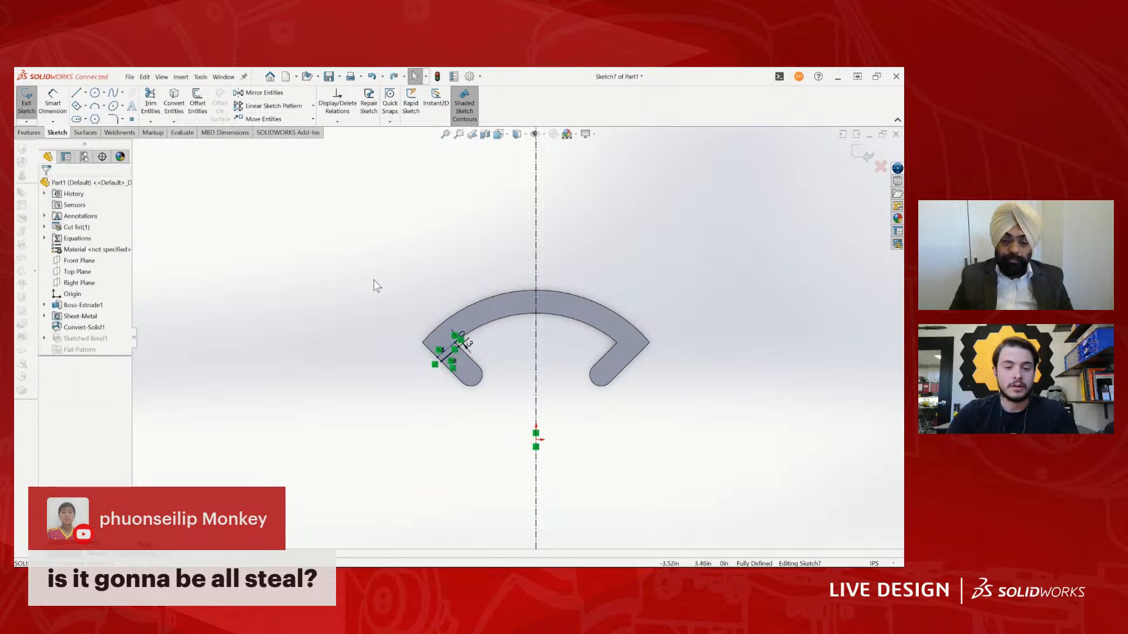
# - Mirror the left leg's construction line and bend line about the vertical centerline to the right leg and exit the sketch
pyautogui.click(281, 95)
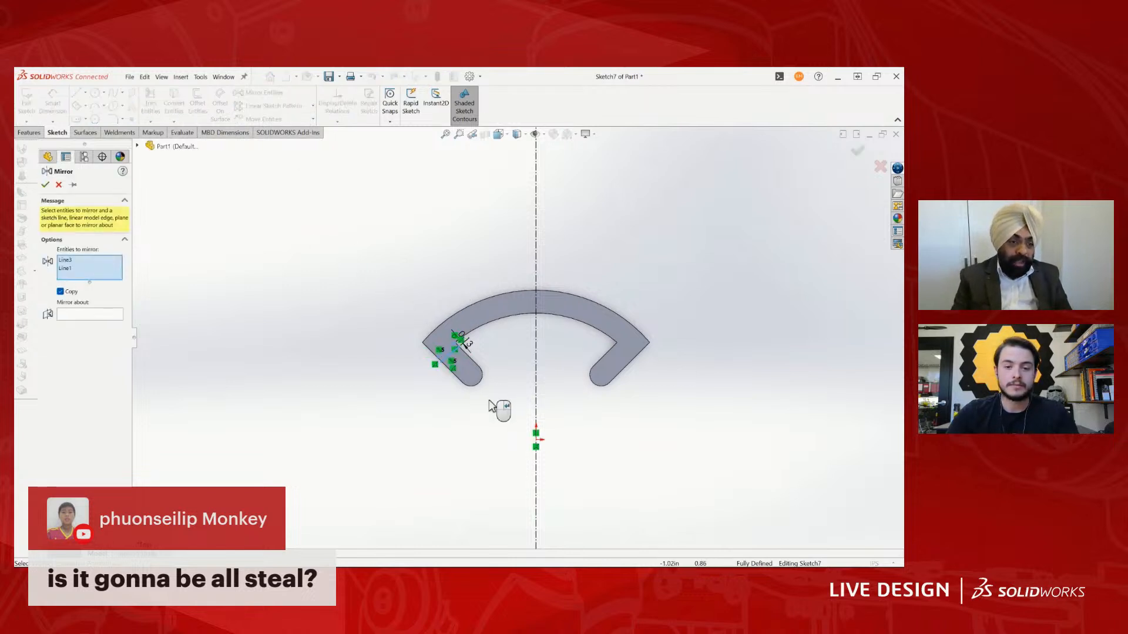
pyautogui.click(106, 317)
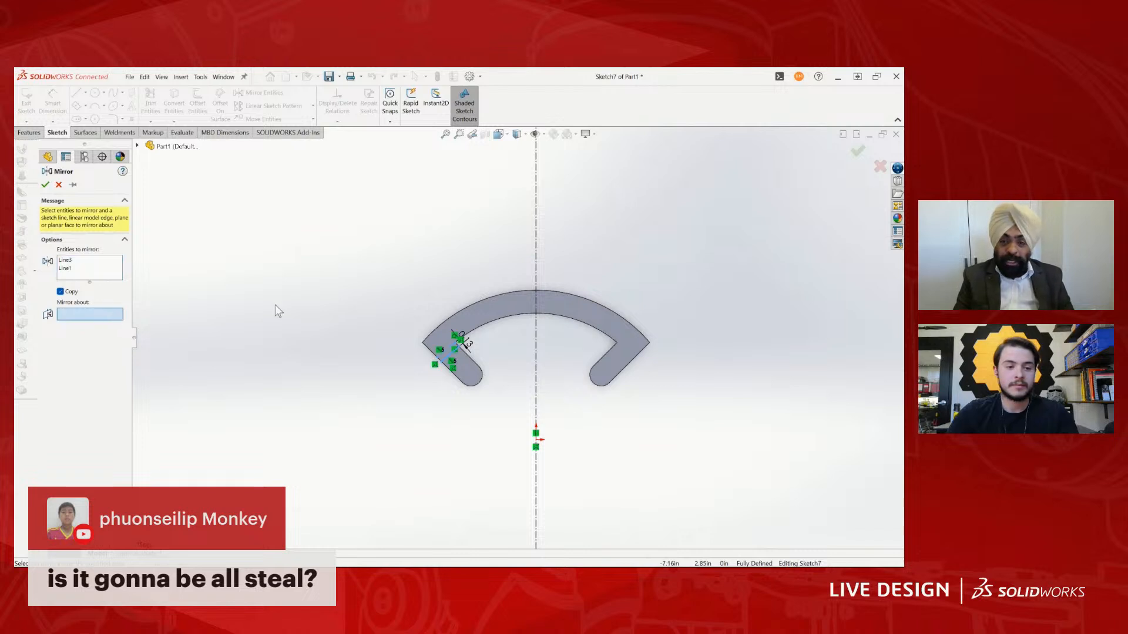
pyautogui.click(537, 272)
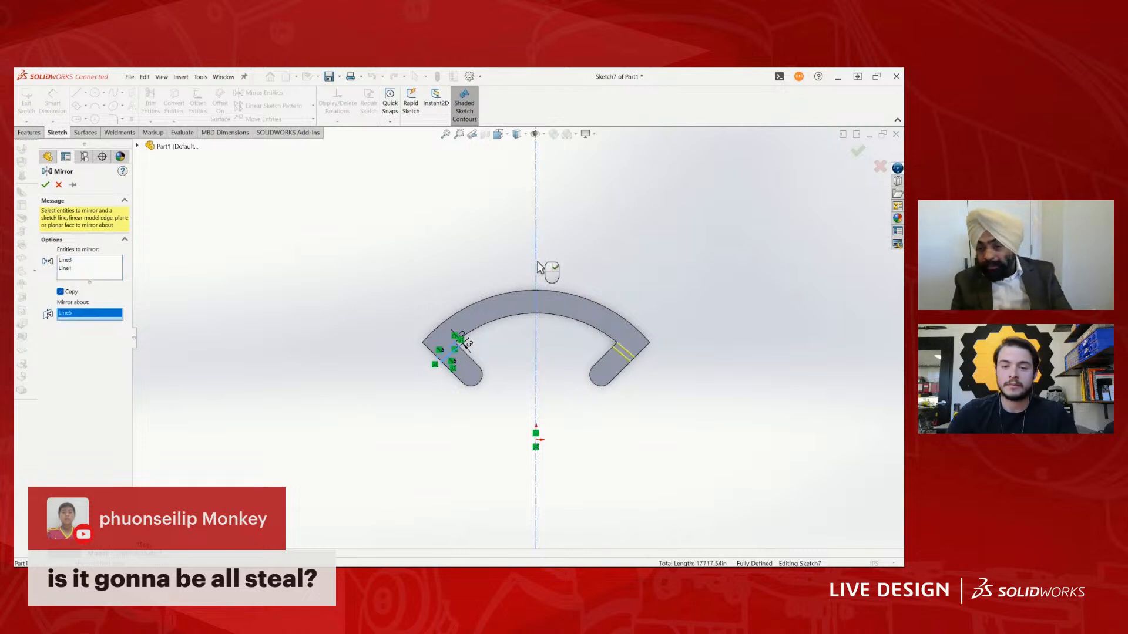
pyautogui.click(45, 185)
pyautogui.click(862, 152)
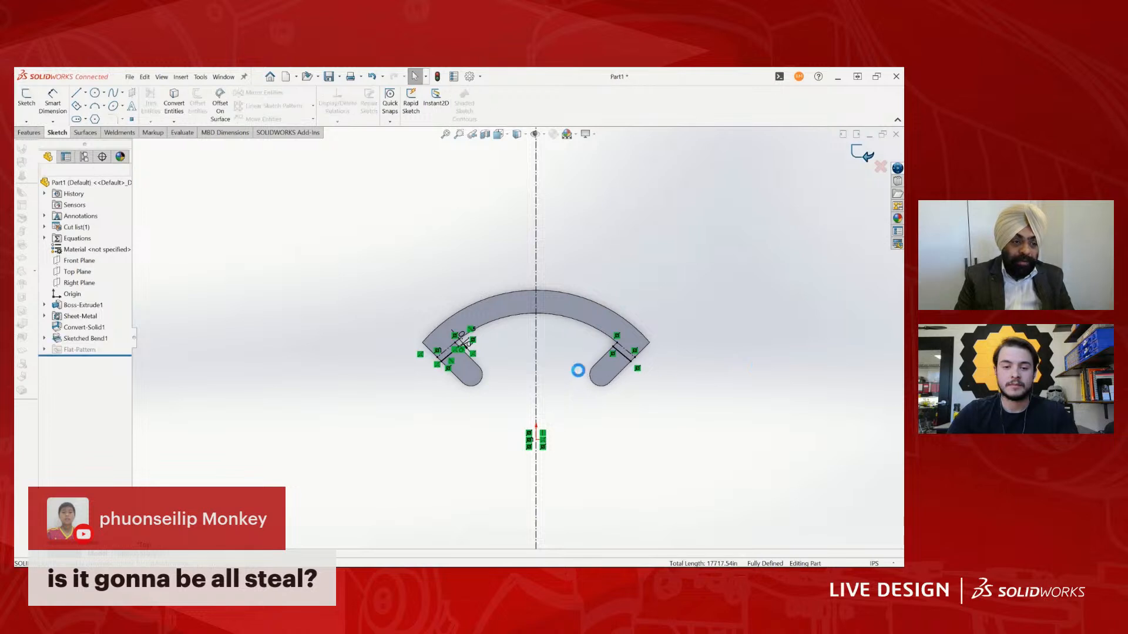
# - Start a new sketch on the flat face of the bent left tab, viewed normal to the face
pyautogui.moveTo(578, 371)
pyautogui.mouseDown(button='middle')
pyautogui.moveTo(498, 335)
pyautogui.moveTo(437, 372)
pyautogui.moveTo(411, 346)
pyautogui.moveTo(564, 341)
pyautogui.mouseUp(button='middle')
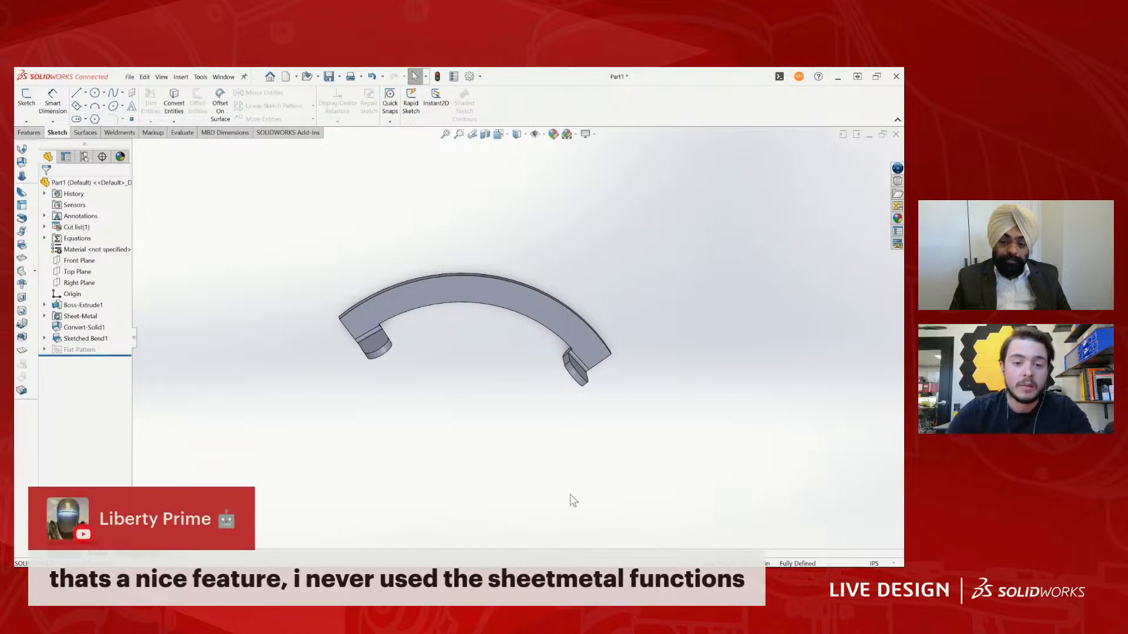
pyautogui.scroll(1, 358, 349)
pyautogui.scroll(-2, 351, 320)
pyautogui.scroll(-2, 672, 355)
pyautogui.scroll(-2, 567, 373)
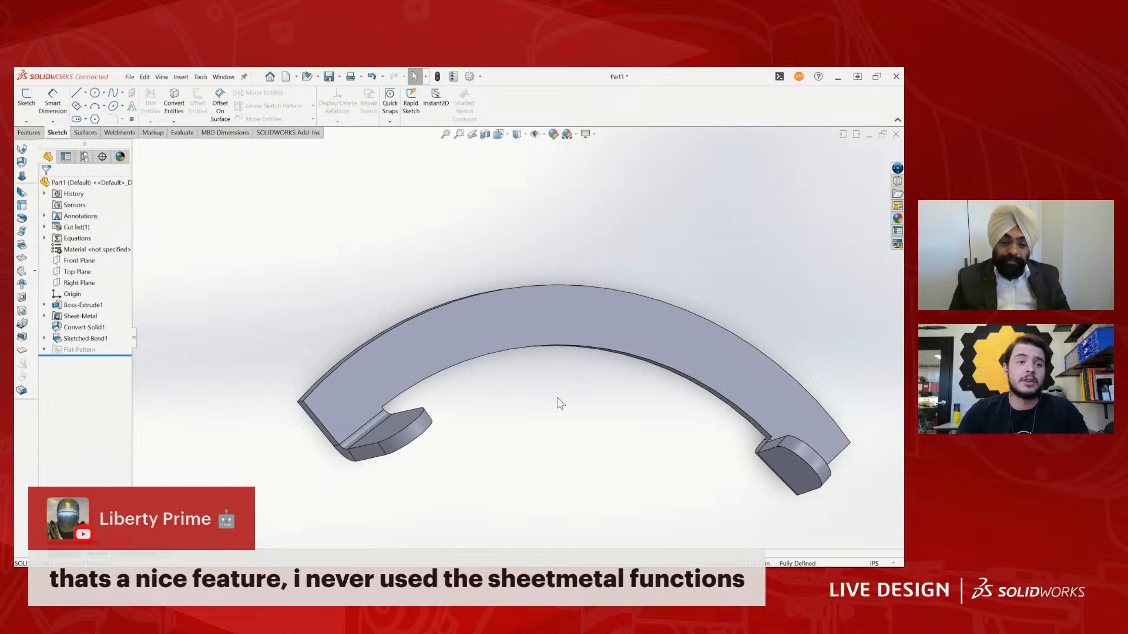
pyautogui.moveTo(516, 372)
pyautogui.mouseDown(button='middle')
pyautogui.moveTo(616, 527)
pyautogui.moveTo(571, 376)
pyautogui.moveTo(502, 341)
pyautogui.moveTo(459, 411)
pyautogui.mouseUp(button='middle')
pyautogui.click(411, 461)
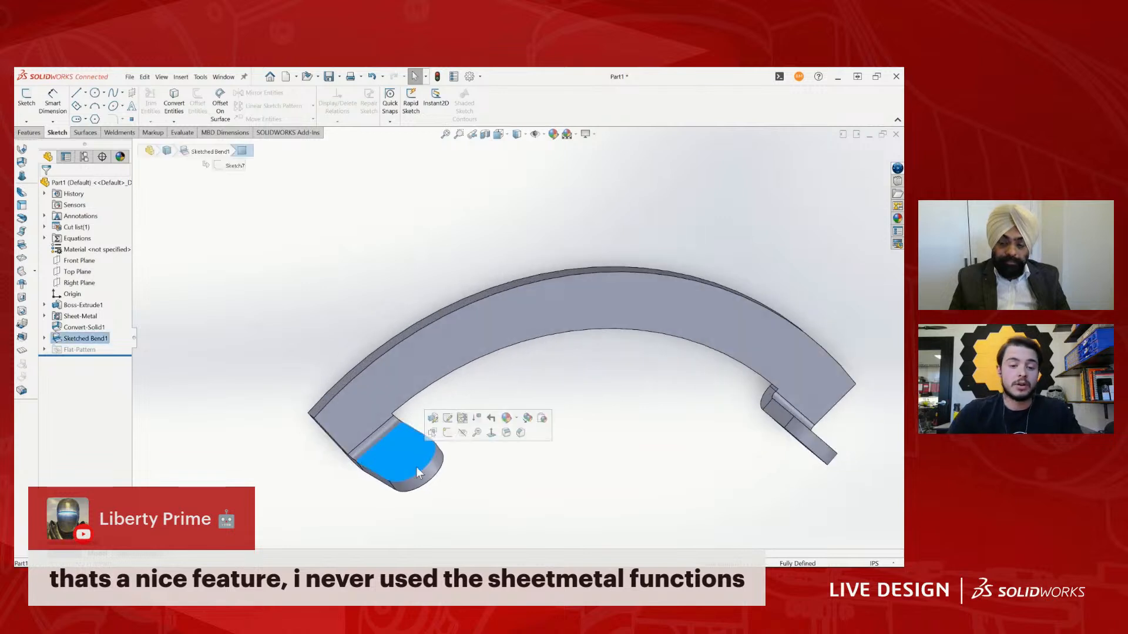
pyautogui.hotkey('ctrl', '8')
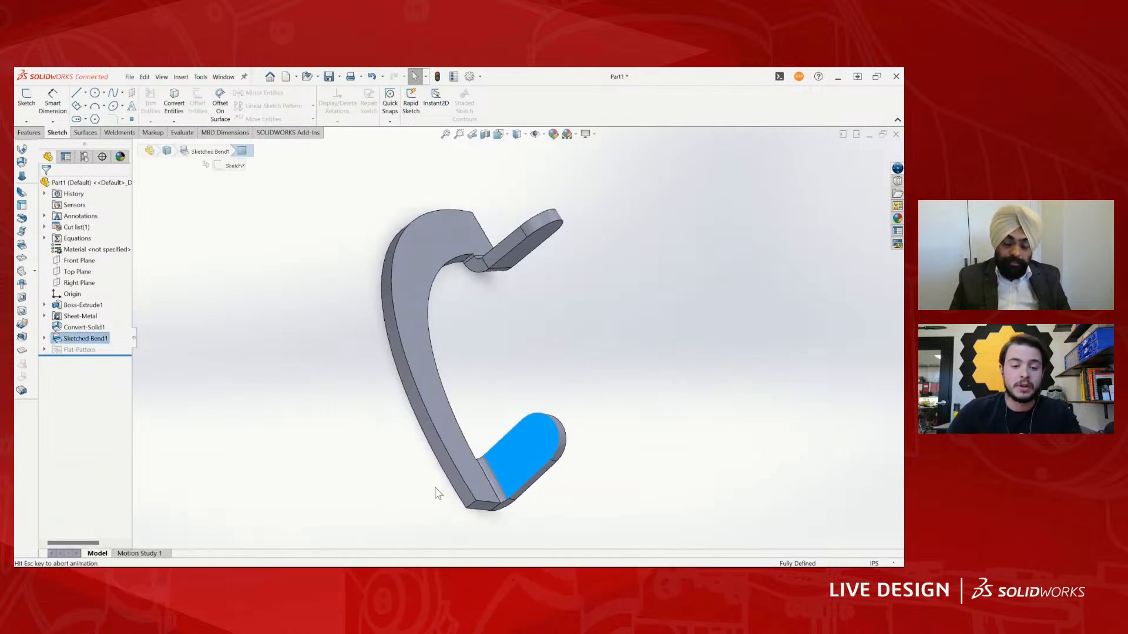
pyautogui.scroll(-3, 700, 322)
pyautogui.press('Escape')
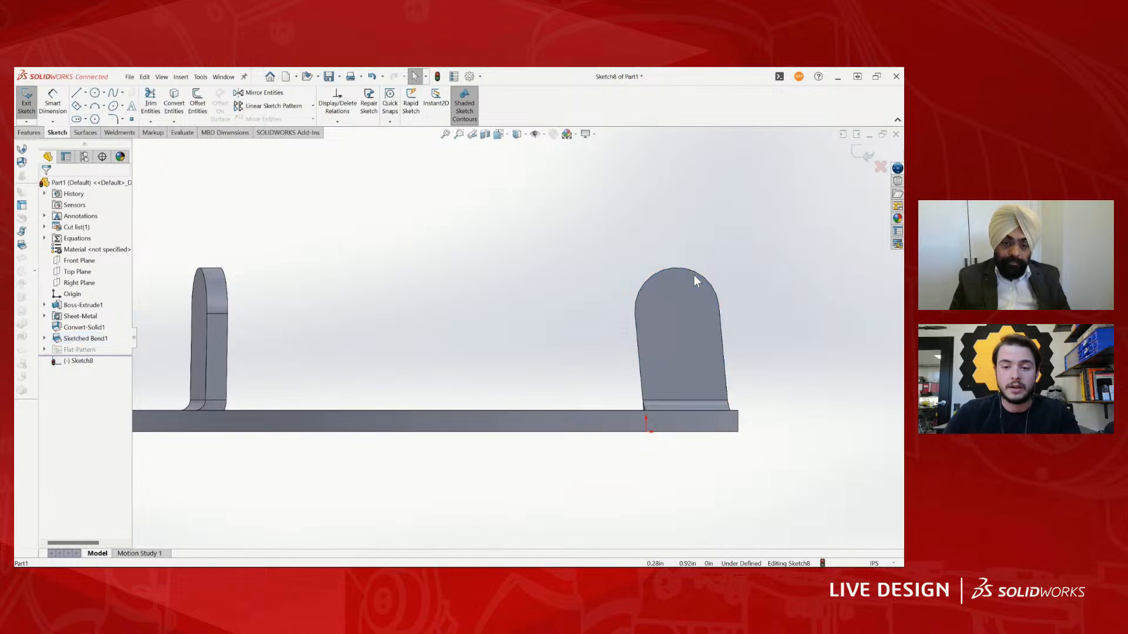
# - Convert the tab's rounded end edge into the sketch and draw a circle centred on the arc's centre point
pyautogui.click(693, 270)
pyautogui.moveTo(692, 270)
pyautogui.mouseDown(button='right')
pyautogui.moveTo(679, 285)
pyautogui.moveTo(692, 305)
pyautogui.mouseUp(button='right')
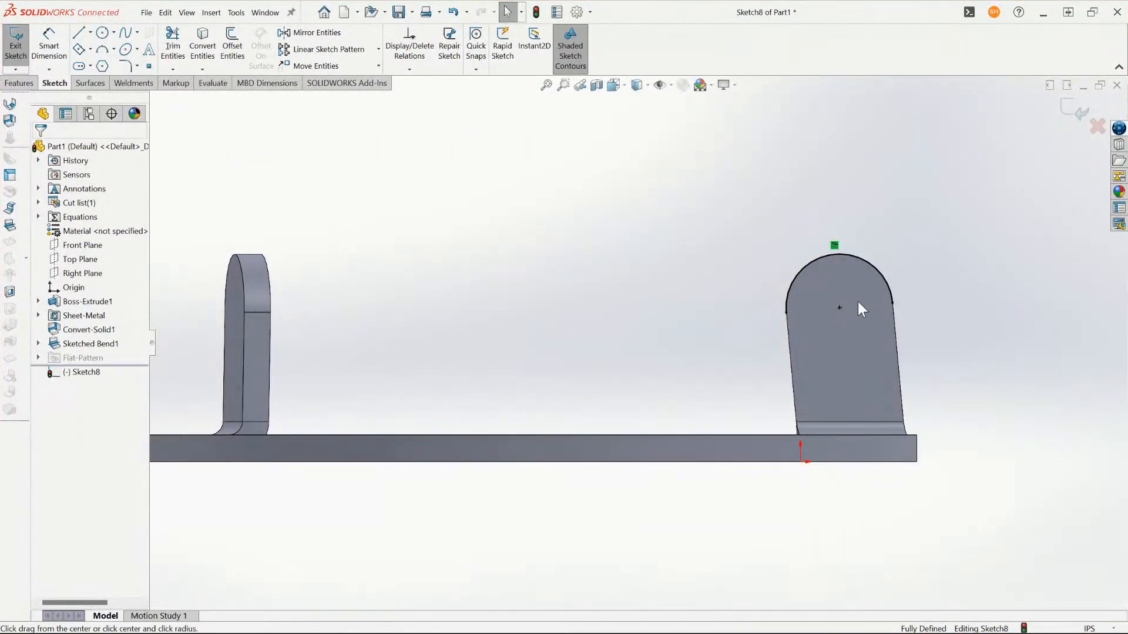
pyautogui.click(839, 307)
pyautogui.click(858, 318)
pyautogui.moveTo(858, 317); pyautogui.dragTo(848, 290, button='right')
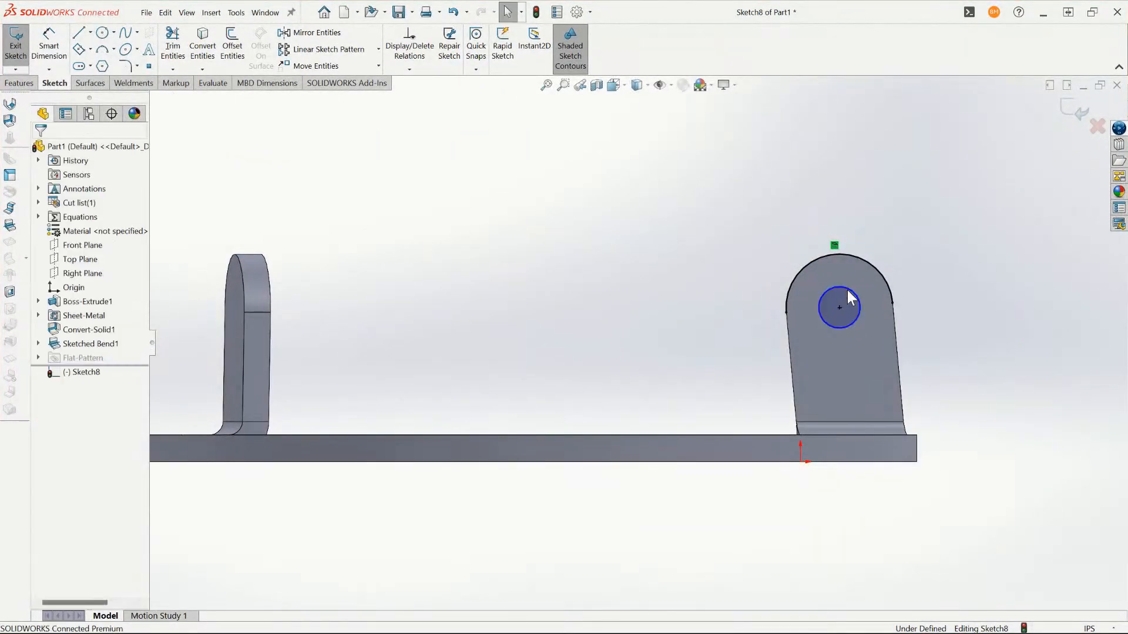
# - Dimension the diameter of the circle on the bent tab to 0.125 in
pyautogui.click(848, 299)
pyautogui.click(955, 259)
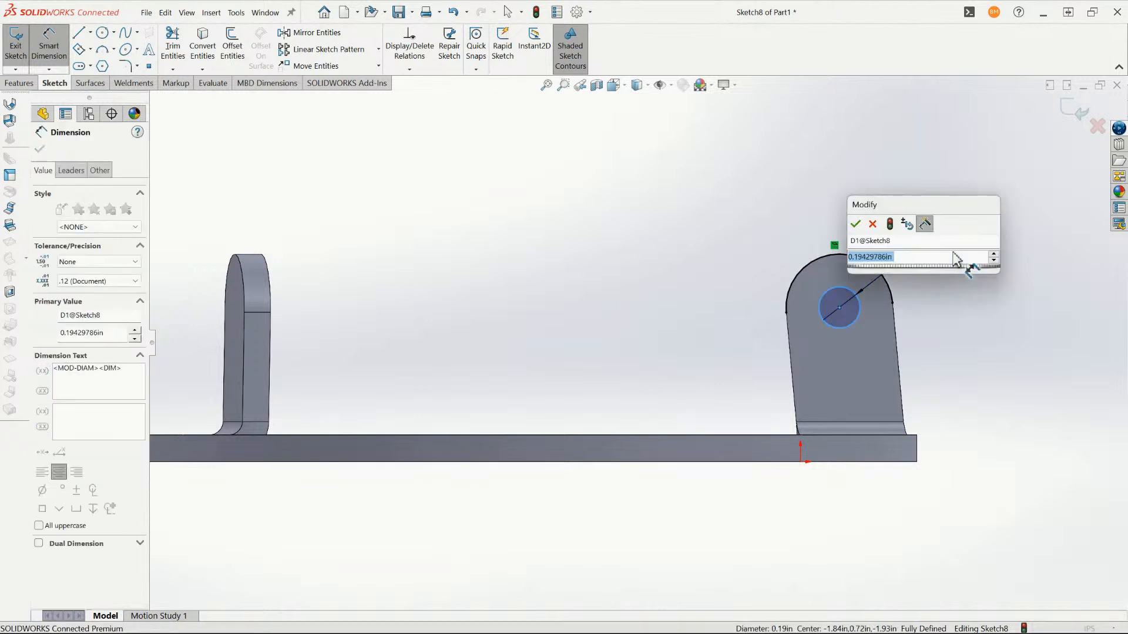
pyautogui.write('0.125')
pyautogui.press('Return')
pyautogui.press('Escape')
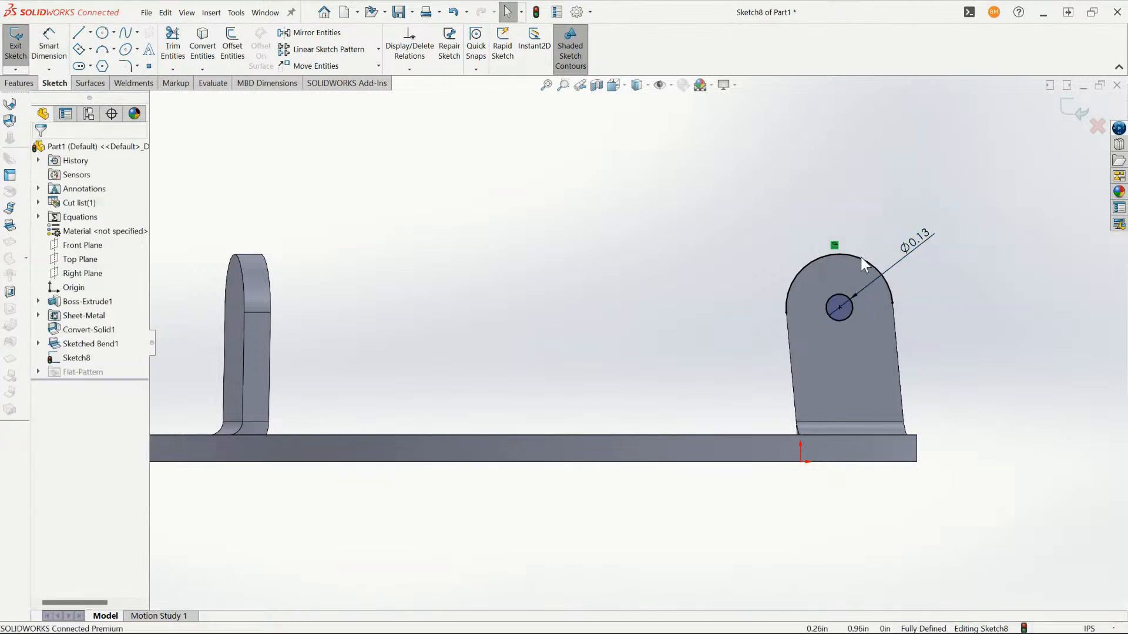
# - Cut the circle through the tab with an Extruded Cut set to Through All - Both
pyautogui.click(862, 257)
pyautogui.click(874, 209)
pyautogui.moveTo(875, 208); pyautogui.dragTo(862, 216, button='right')
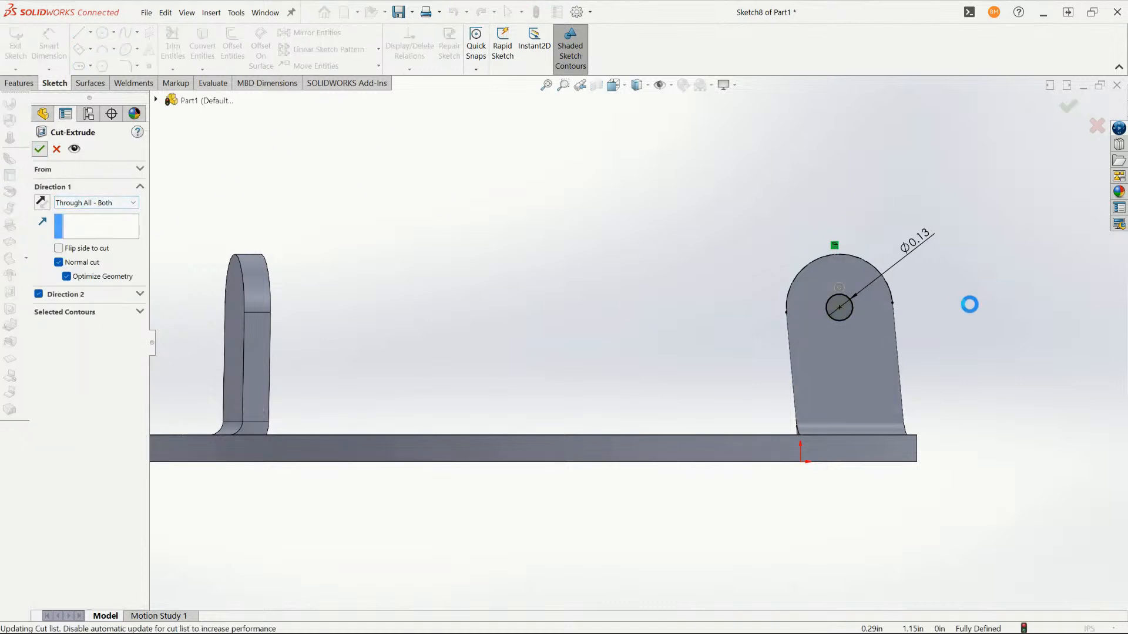
pyautogui.press('Return')
# - Flatten the part to examine the hole in the flat pattern, and return to the folded state
pyautogui.moveTo(928, 337); pyautogui.dragTo(509, 380, button='middle')
pyautogui.press('f')
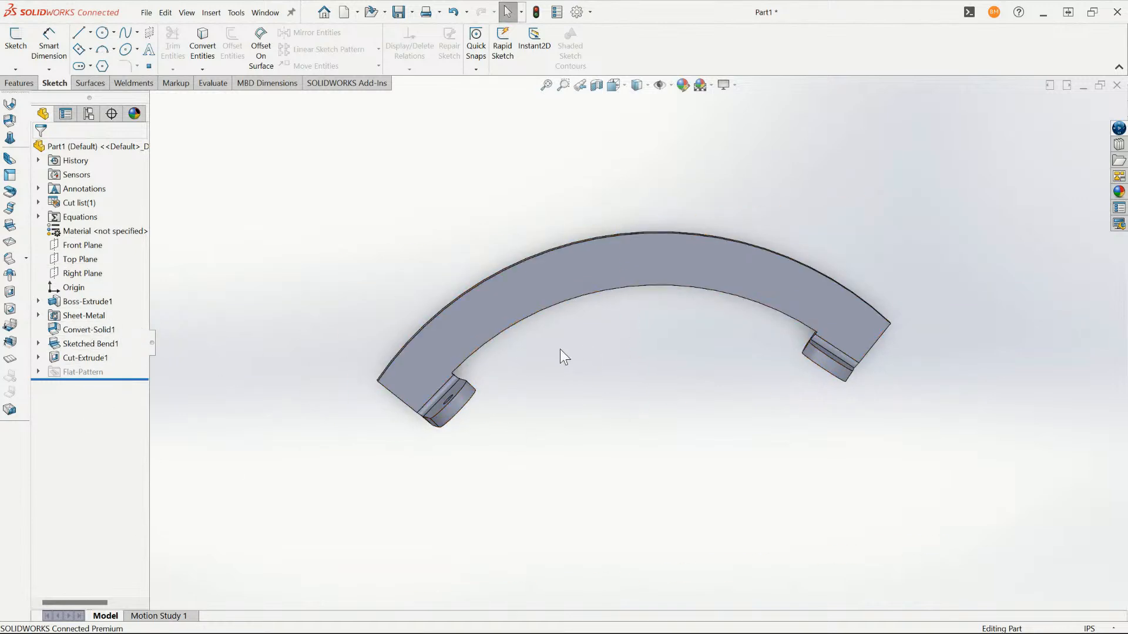
pyautogui.scroll(-3, 560, 349)
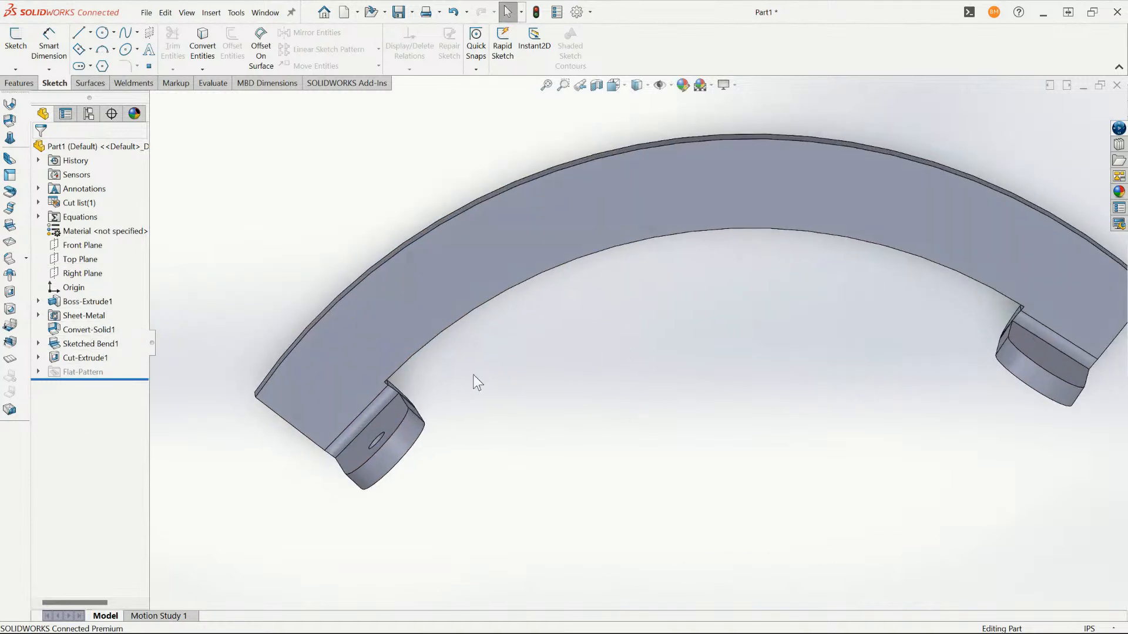
pyautogui.rightClick(504, 264)
pyautogui.click(572, 529)
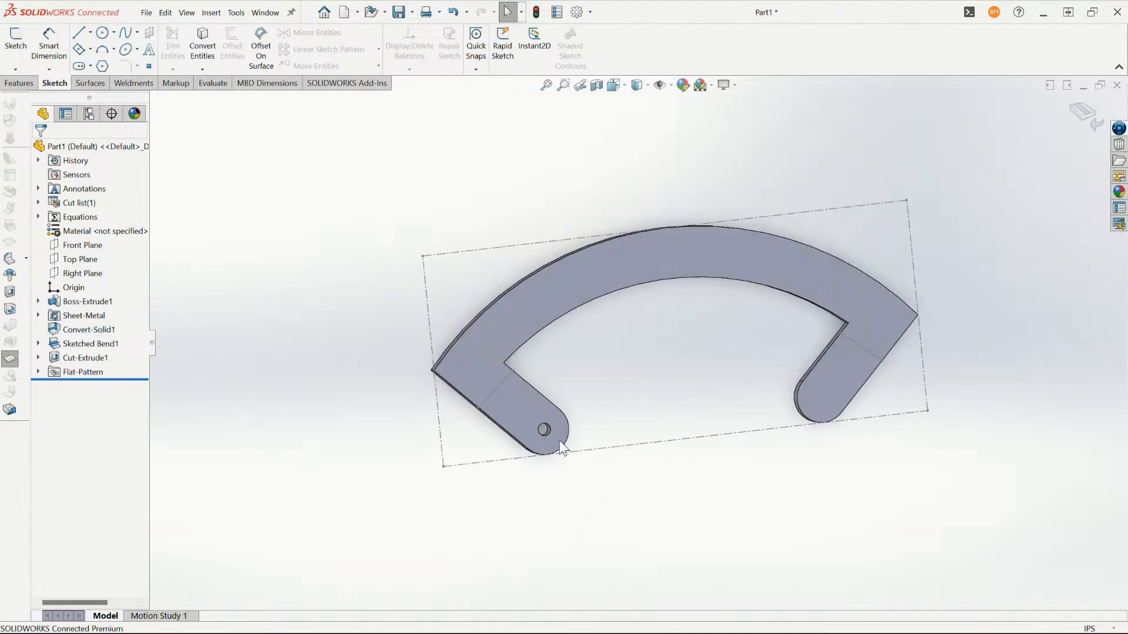
pyautogui.rightClick(548, 319)
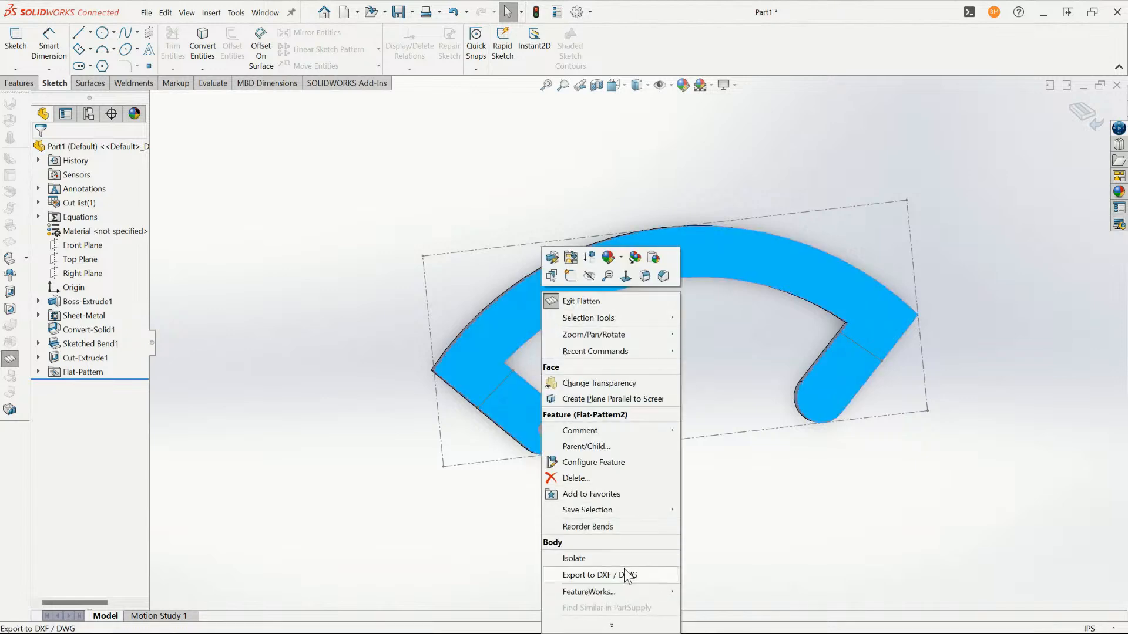
pyautogui.press('Escape')
pyautogui.click(1087, 115)
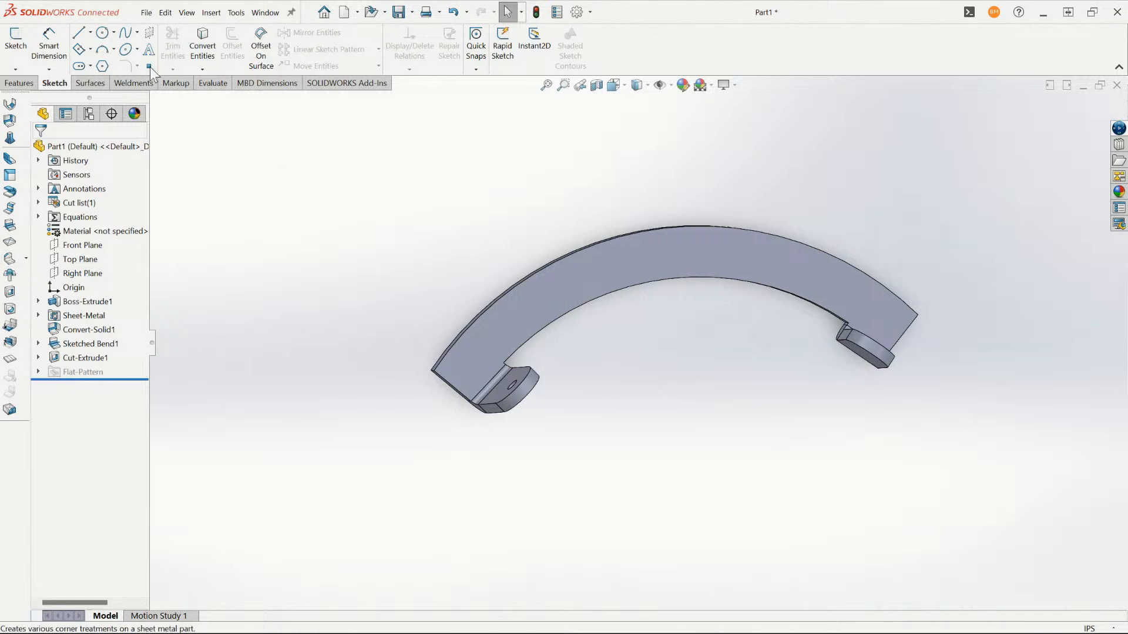
# - Chamfer the pointed outer corner edge beside the drilled tab with a 0.25 in distance at 45°
pyautogui.click(19, 83)
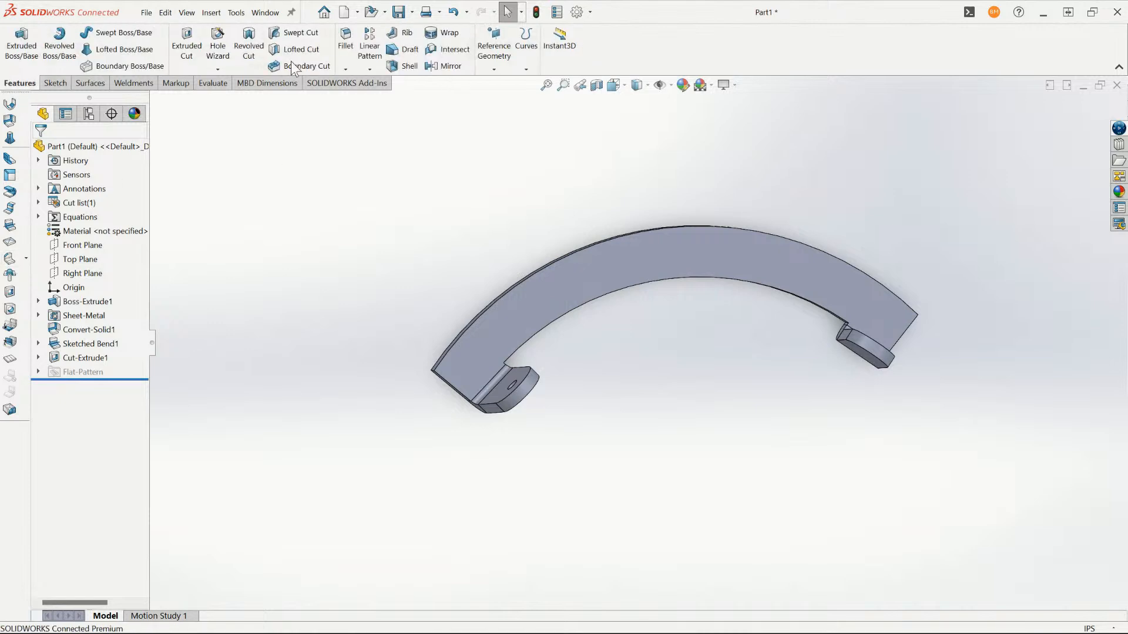
pyautogui.click(345, 70)
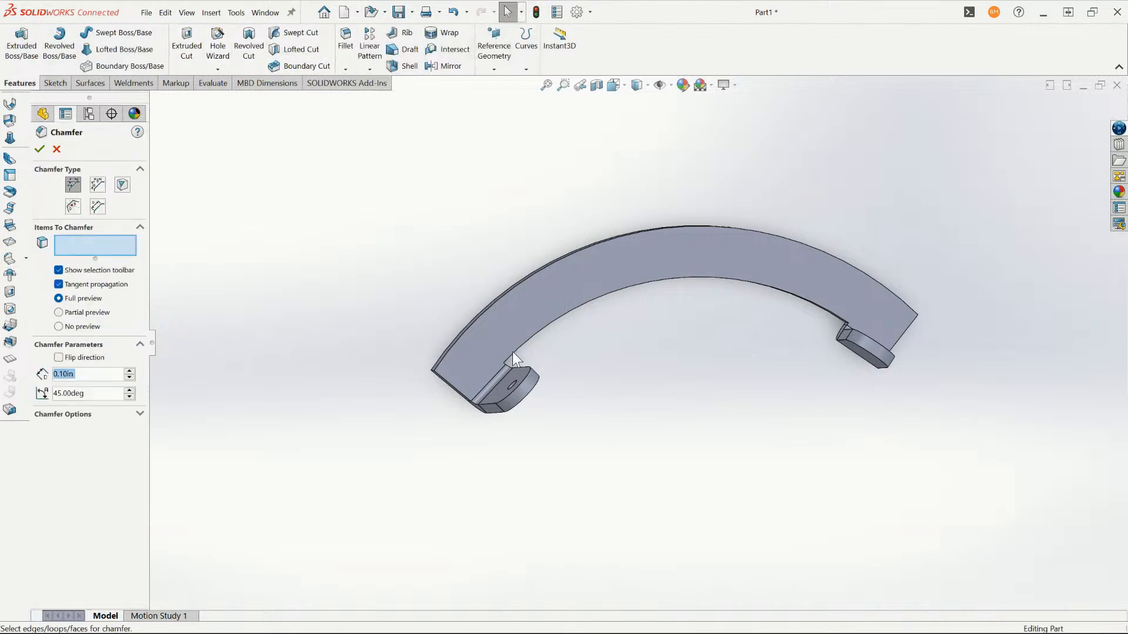
pyautogui.scroll(-5, 528, 351)
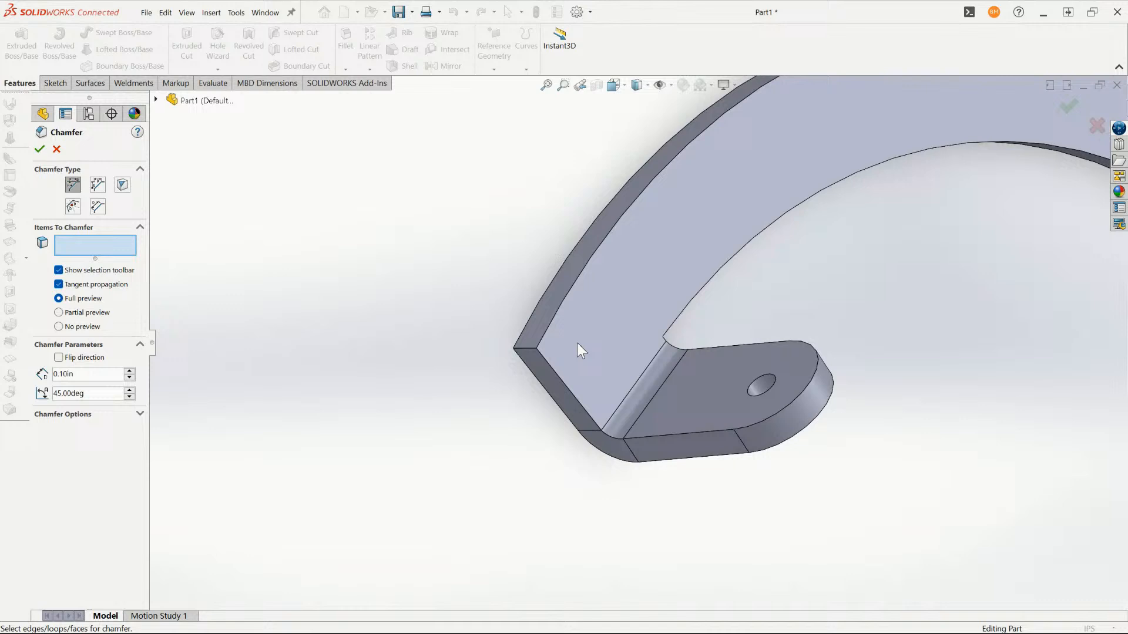
pyautogui.click(529, 351)
pyautogui.moveTo(98, 374); pyautogui.dragTo(19, 362)
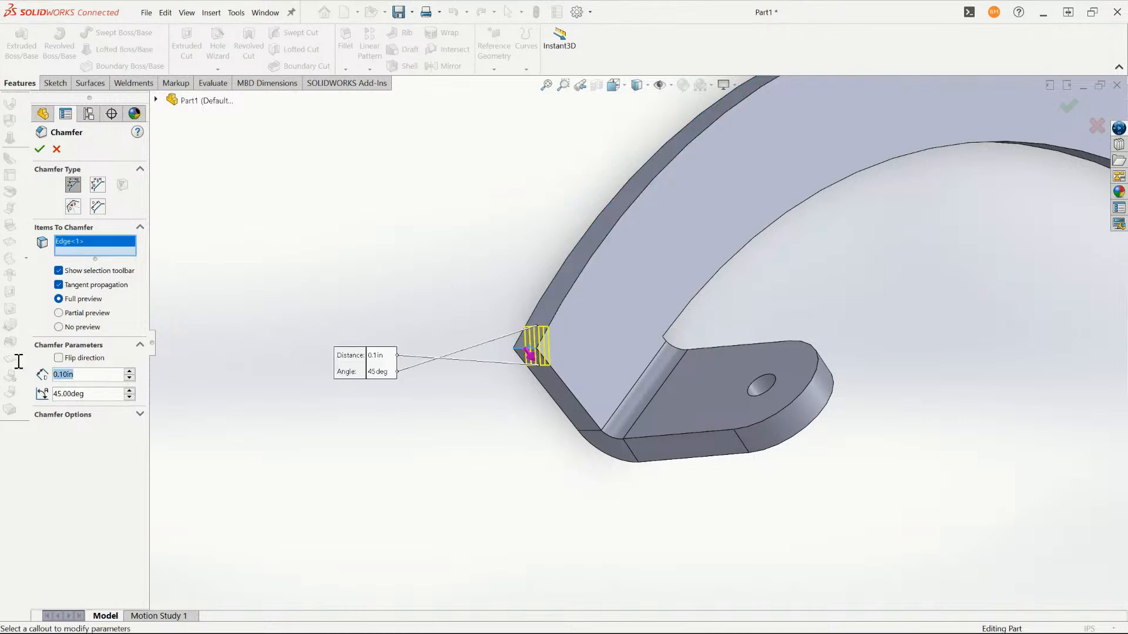
pyautogui.press('Return')
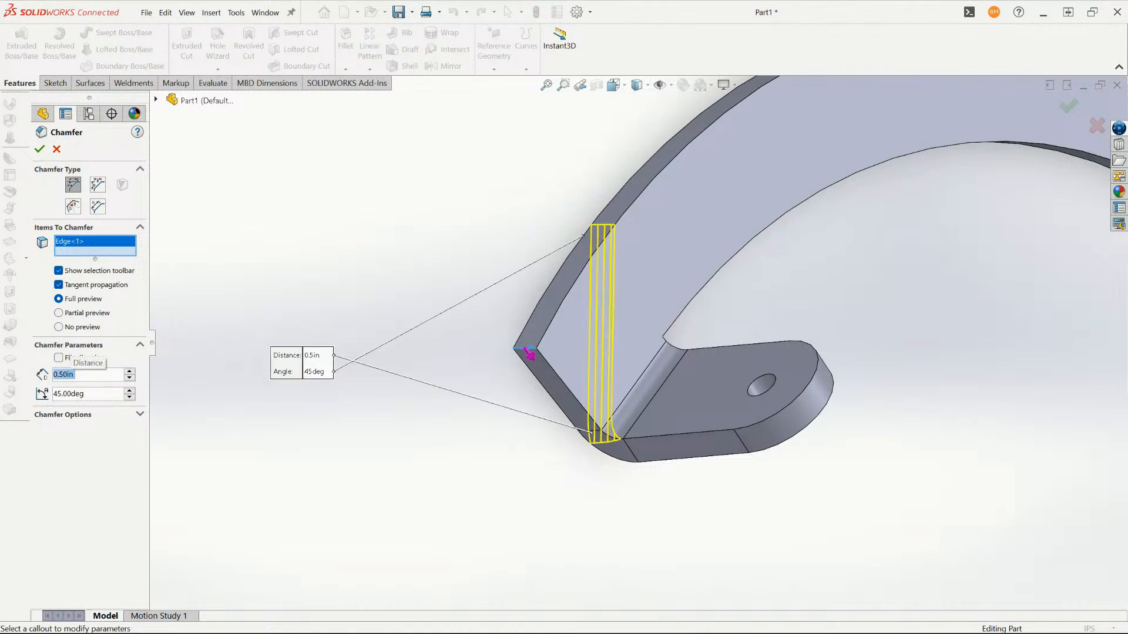
pyautogui.write('0.12')
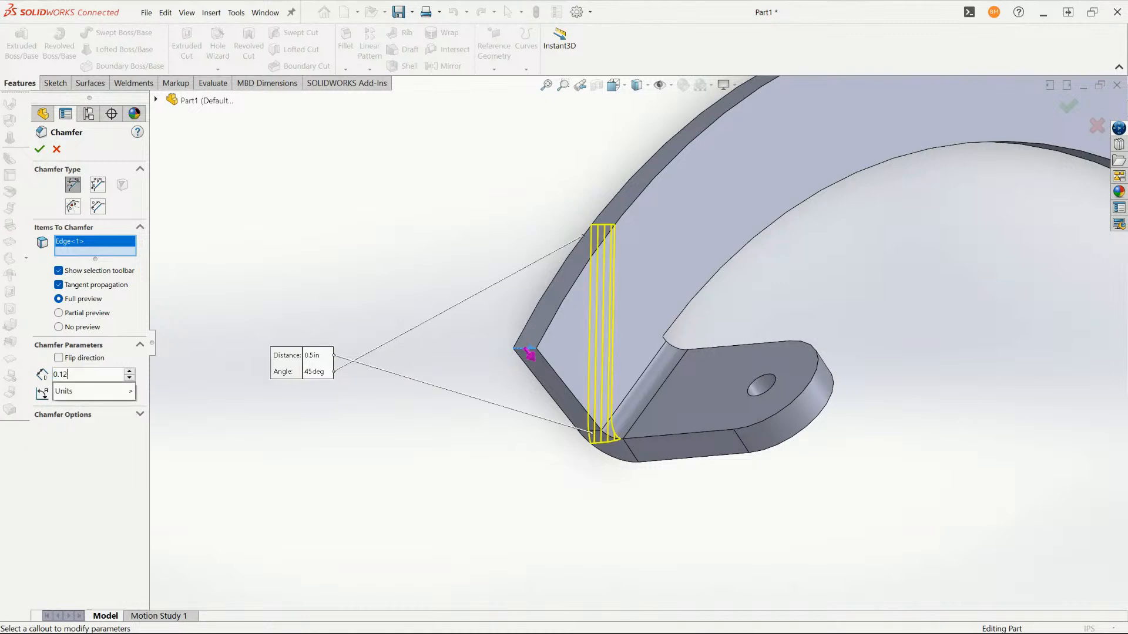
pyautogui.press('Return')
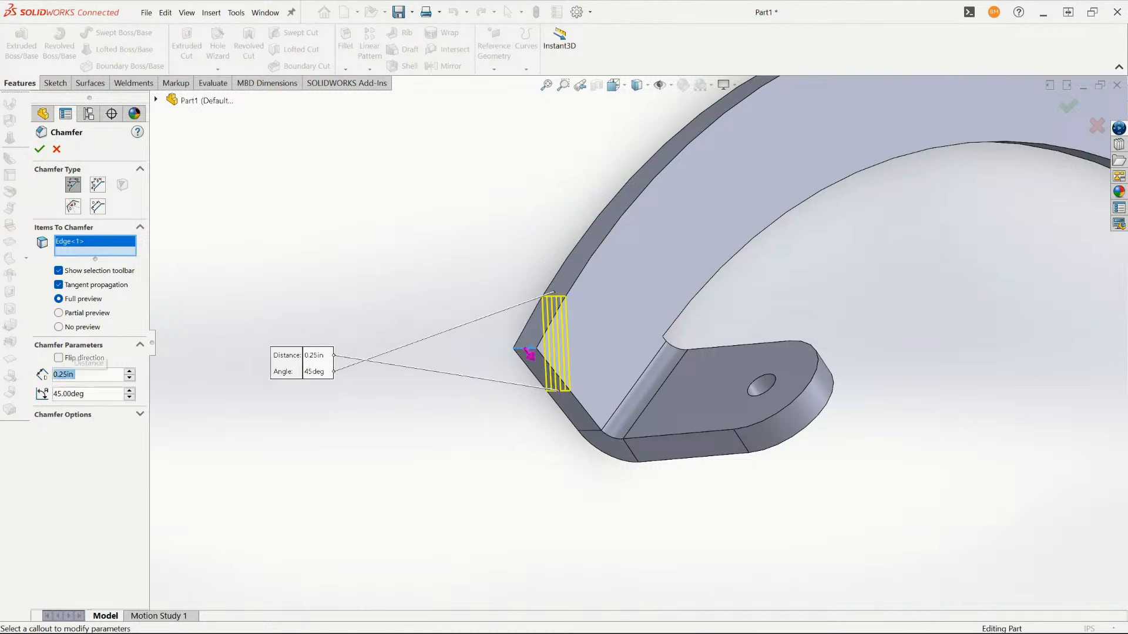
pyautogui.press('Return')
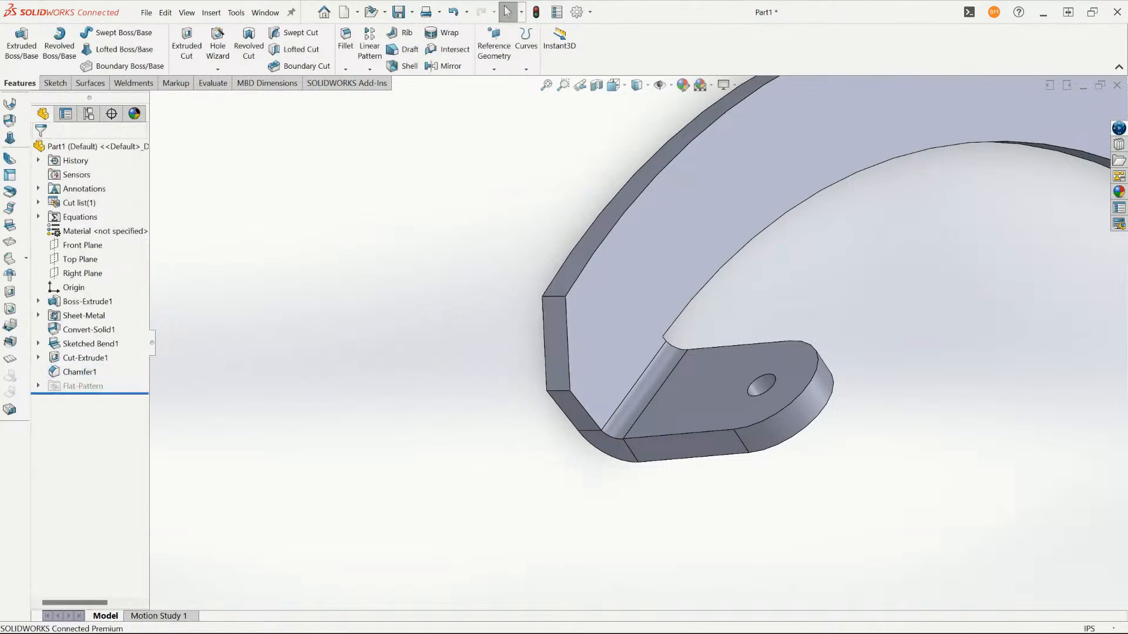
# - Flatten the part and start a DXF export of its flat pattern as Part1.DXF in the FPA3 folder
pyautogui.scroll(5, 720, 206)
pyautogui.moveTo(816, 313); pyautogui.dragTo(741, 283, button='middle')
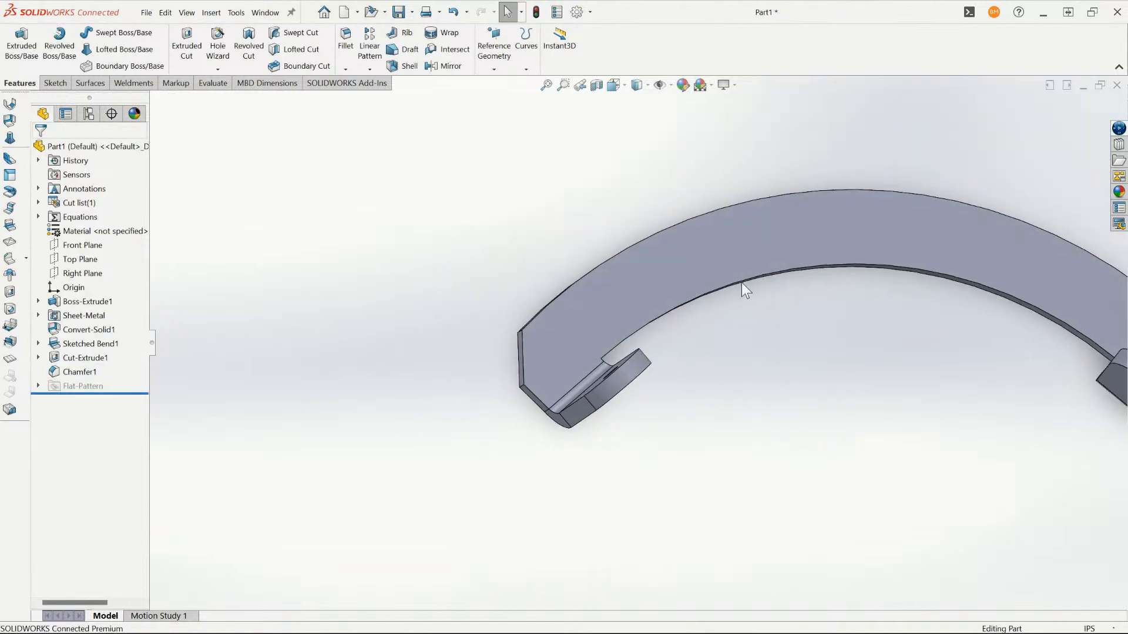
pyautogui.rightClick(742, 283)
pyautogui.click(791, 521)
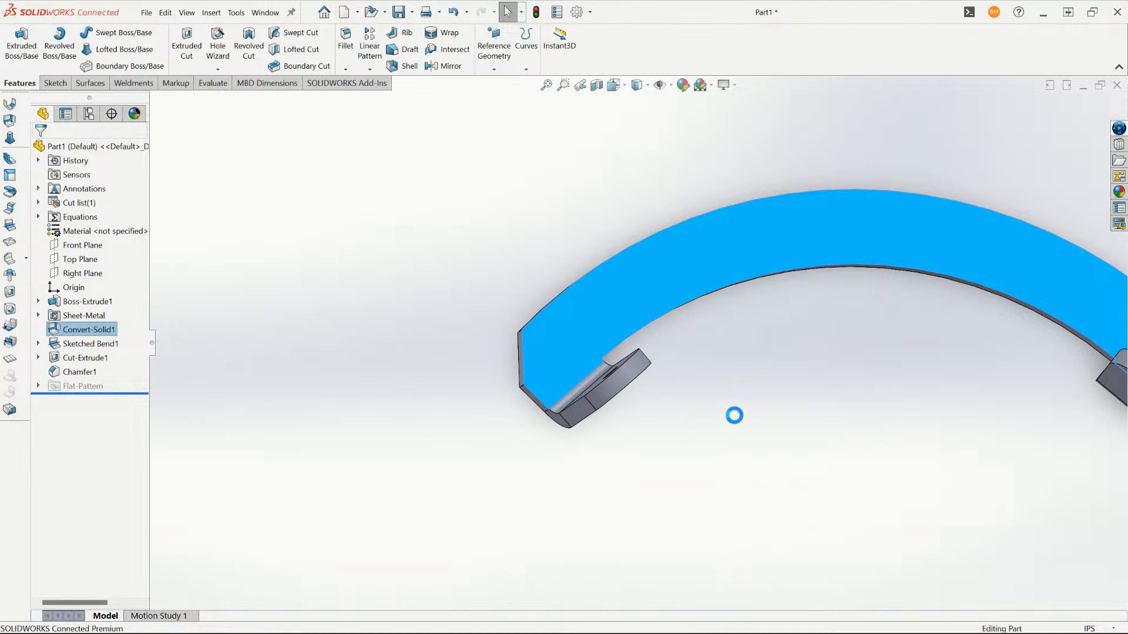
pyautogui.scroll(4, 787, 282)
pyautogui.rightClick(779, 250)
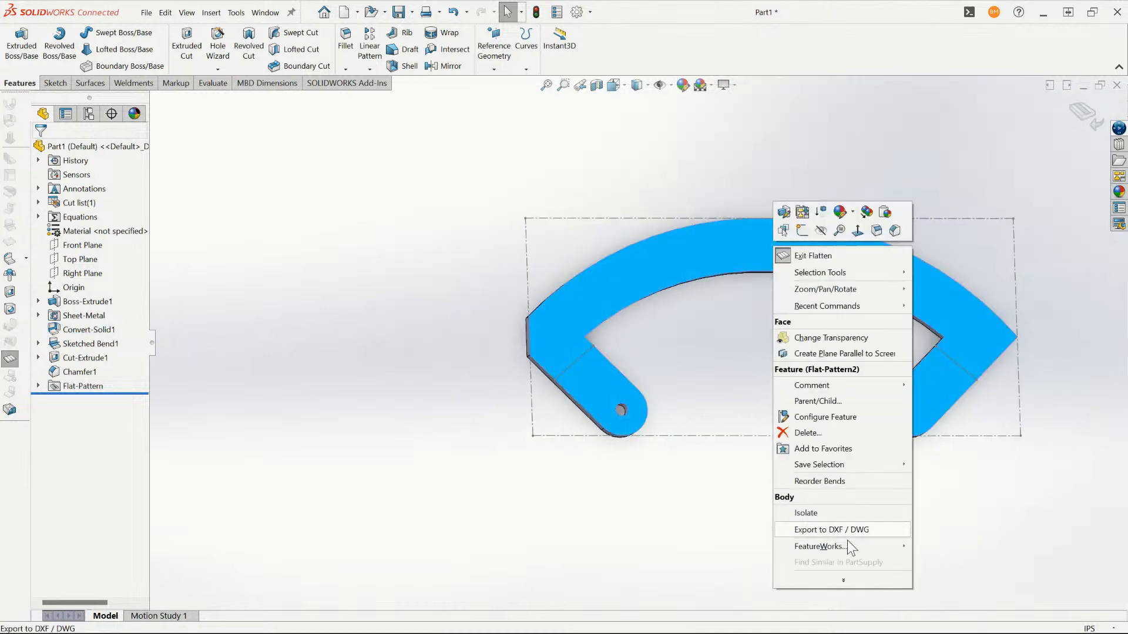
pyautogui.click(847, 540)
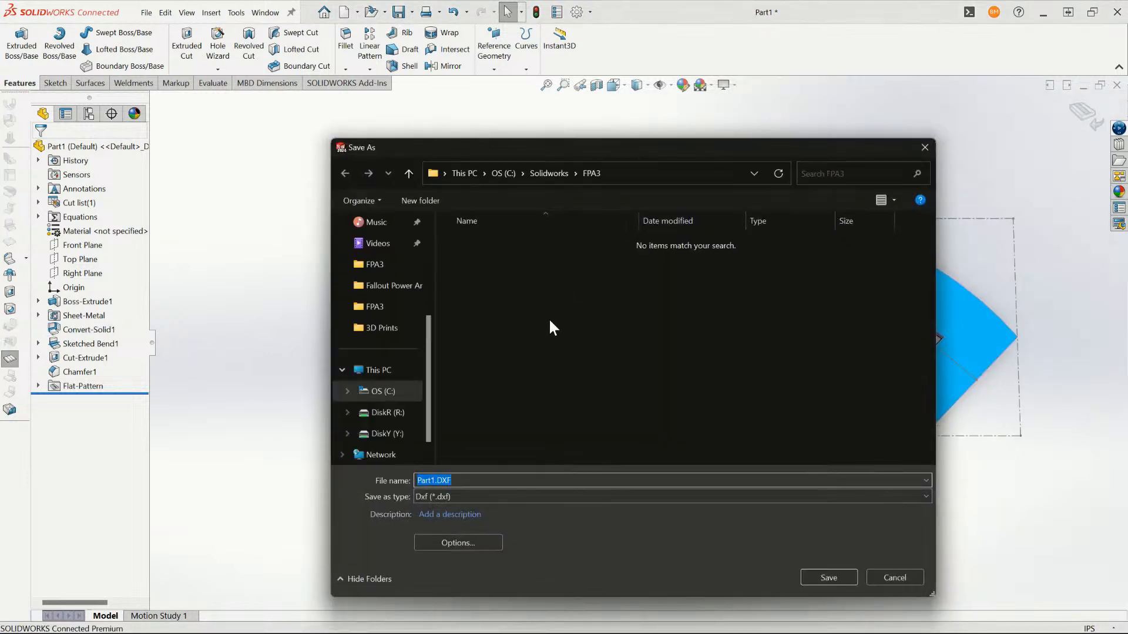
pyautogui.click(841, 573)
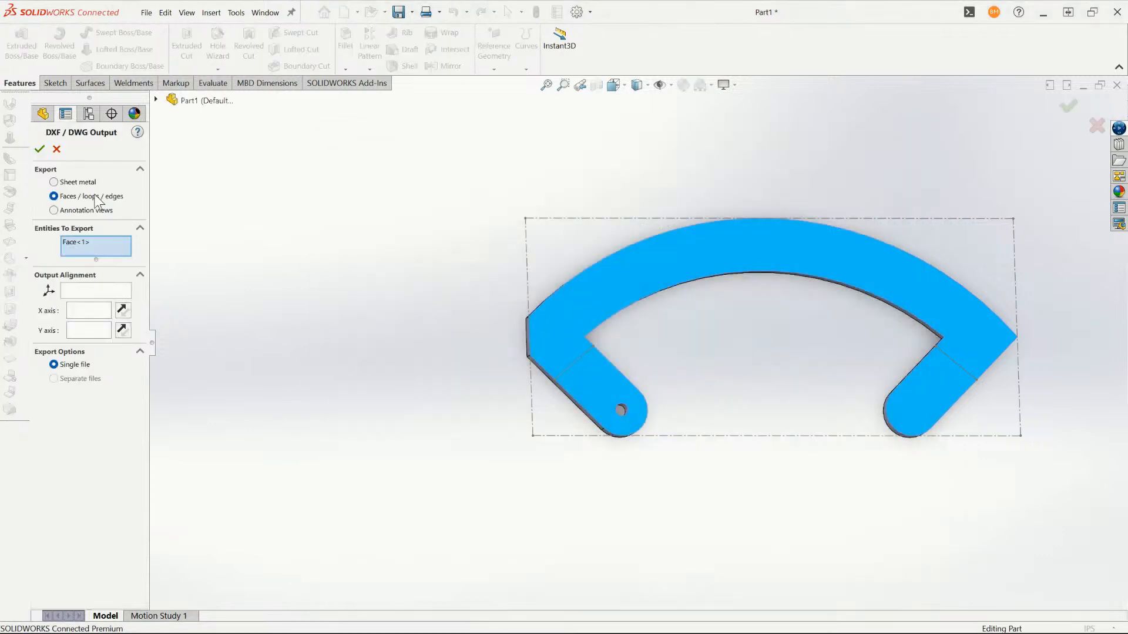
# - Preview the sheet metal DXF output with geometry and bend lines, and cancel the export and return to the folded part
pyautogui.click(82, 183)
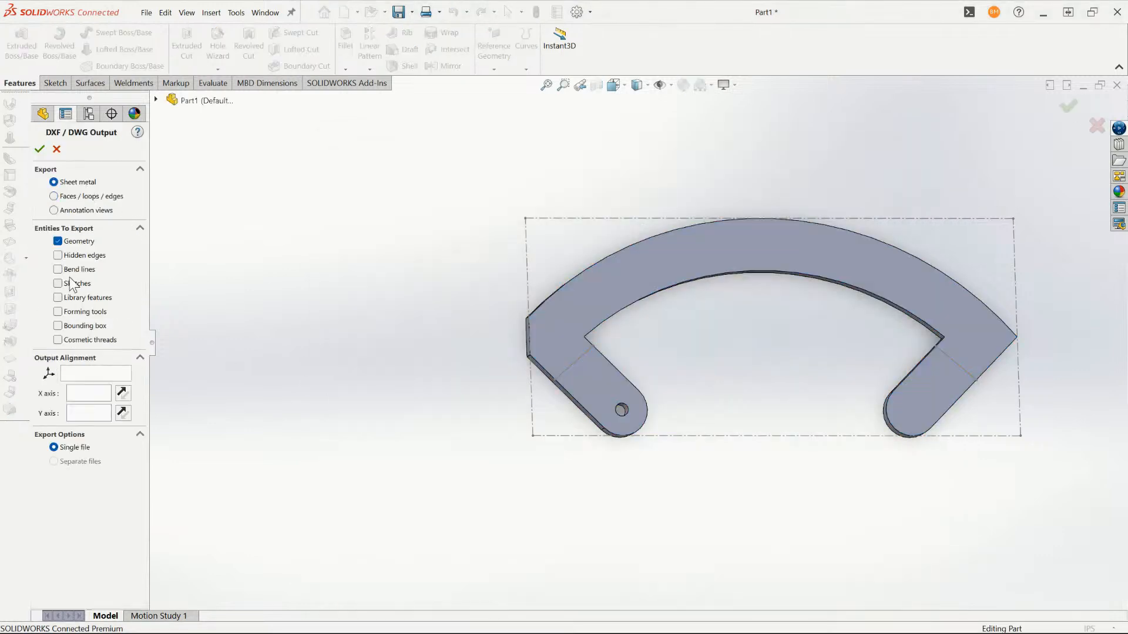
pyautogui.click(58, 270)
pyautogui.click(58, 284)
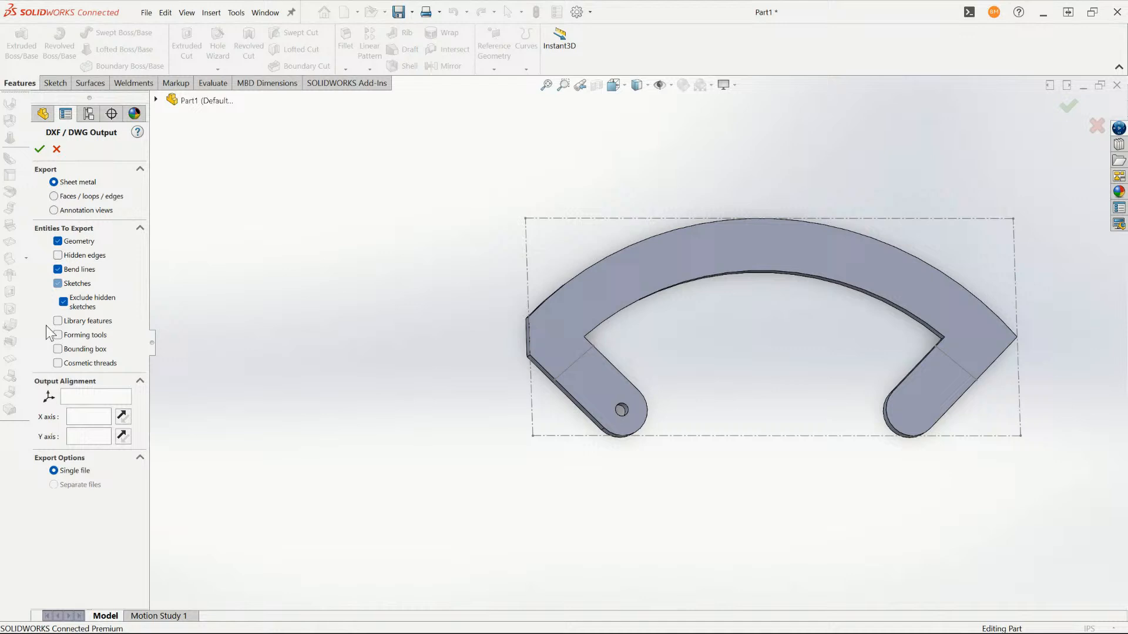
pyautogui.click(57, 283)
pyautogui.click(40, 149)
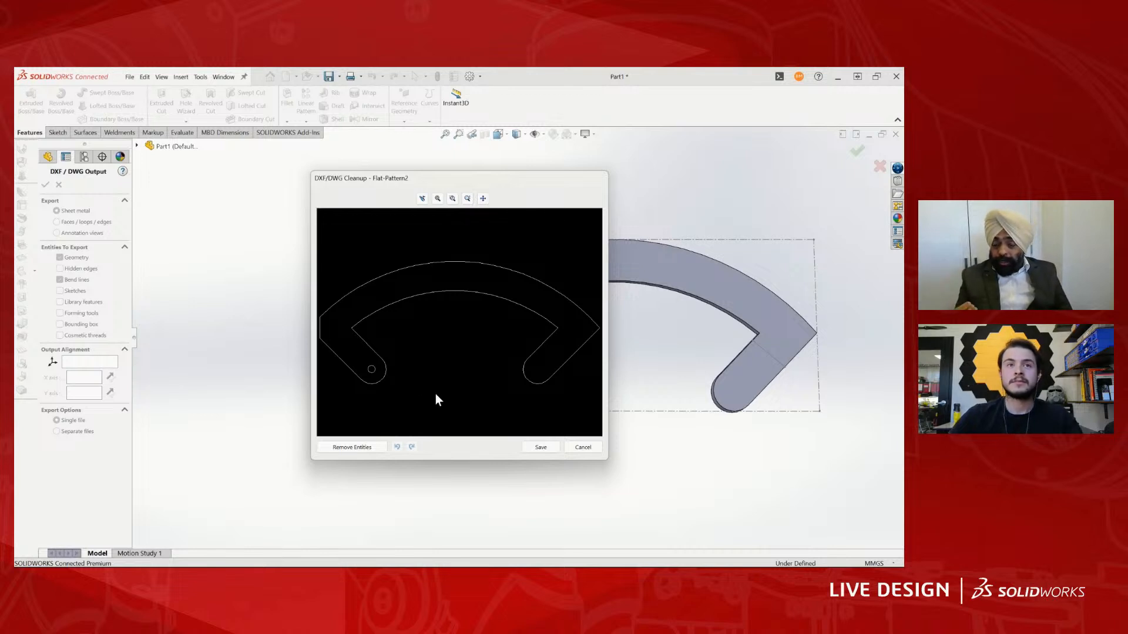
pyautogui.click(583, 448)
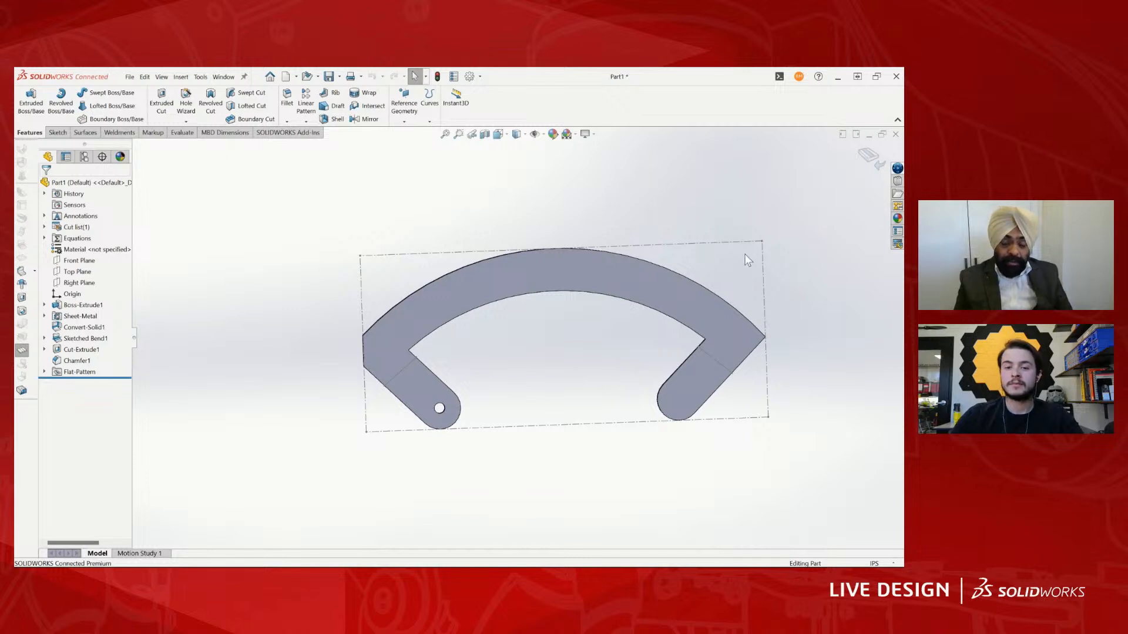
pyautogui.click(869, 155)
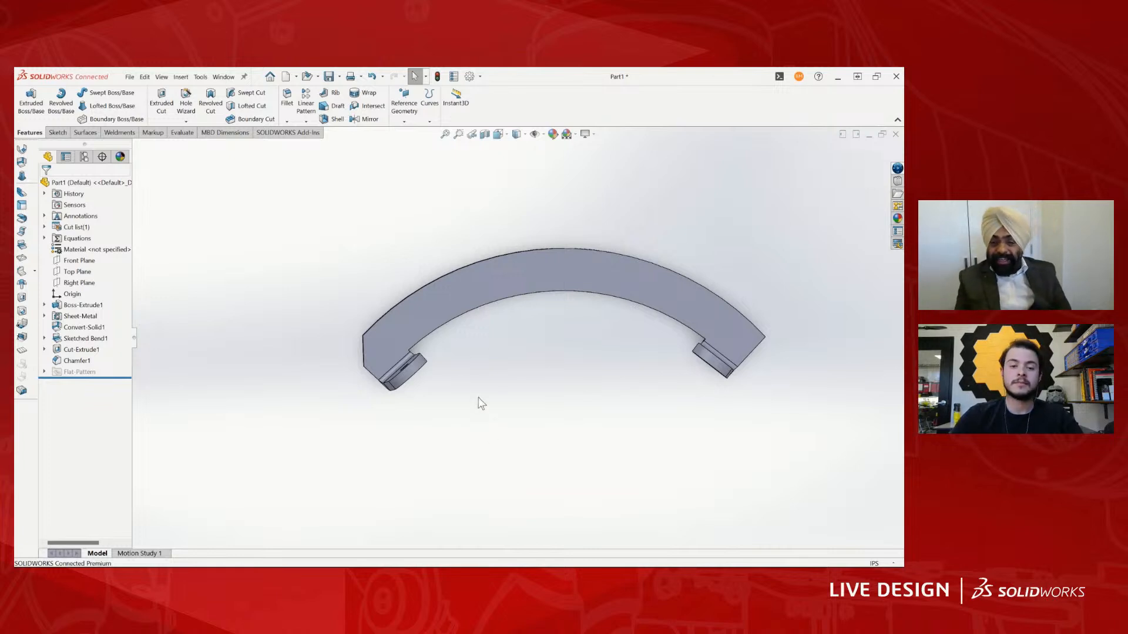
# - Examine the folded rib and its bent tabs from several angles, ending in the Top view
pyautogui.moveTo(479, 398); pyautogui.dragTo(500, 416, button='middle')
pyautogui.press('space')
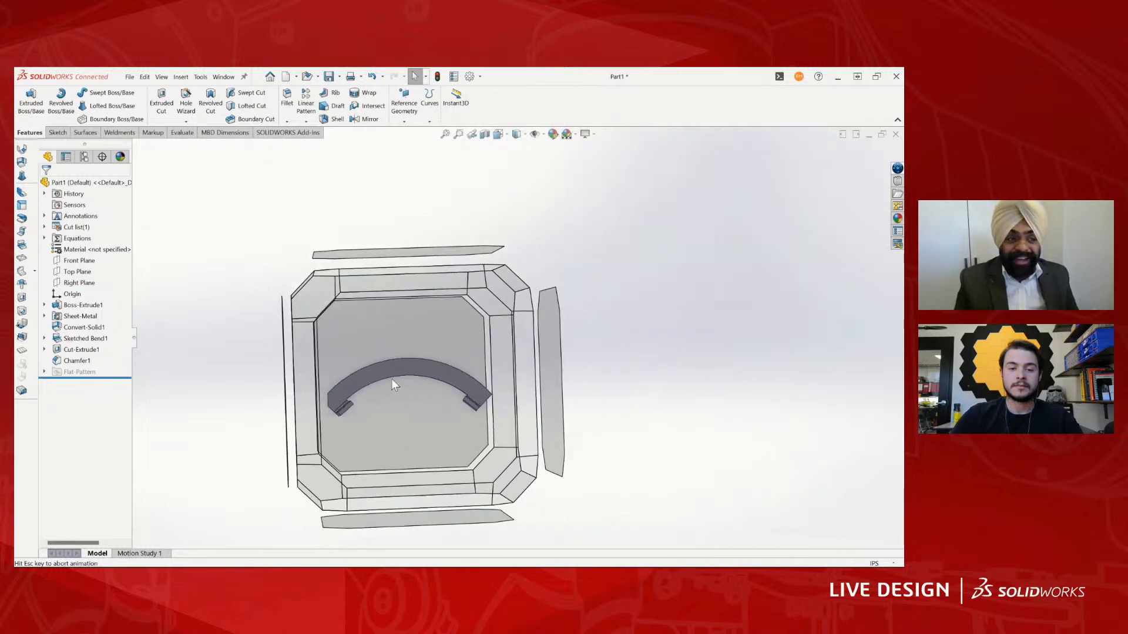
pyautogui.click(484, 419)
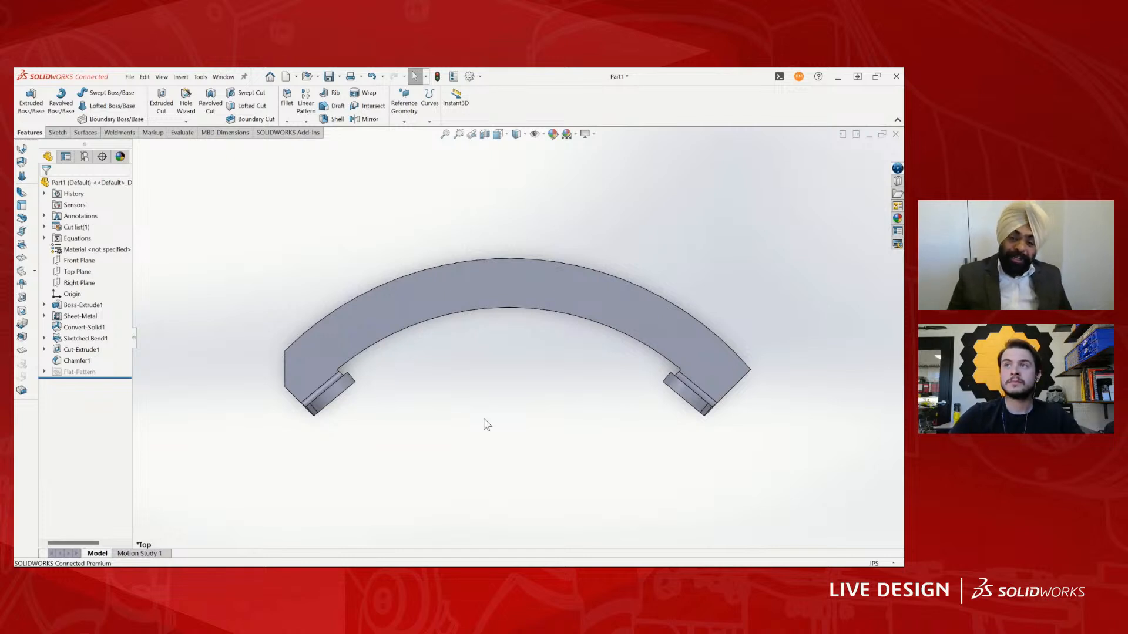
pyautogui.moveTo(484, 418); pyautogui.dragTo(435, 349, button='middle')
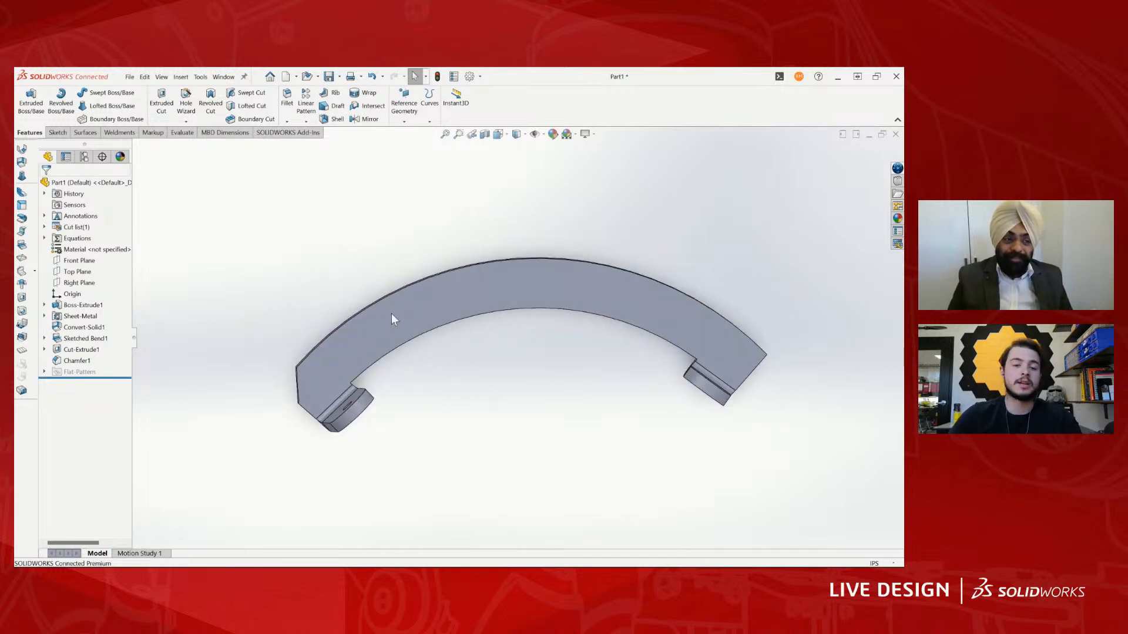
pyautogui.scroll(-1, 592, 419)
pyautogui.scroll(3, 531, 346)
pyautogui.moveTo(531, 345); pyautogui.dragTo(451, 341, button='middle')
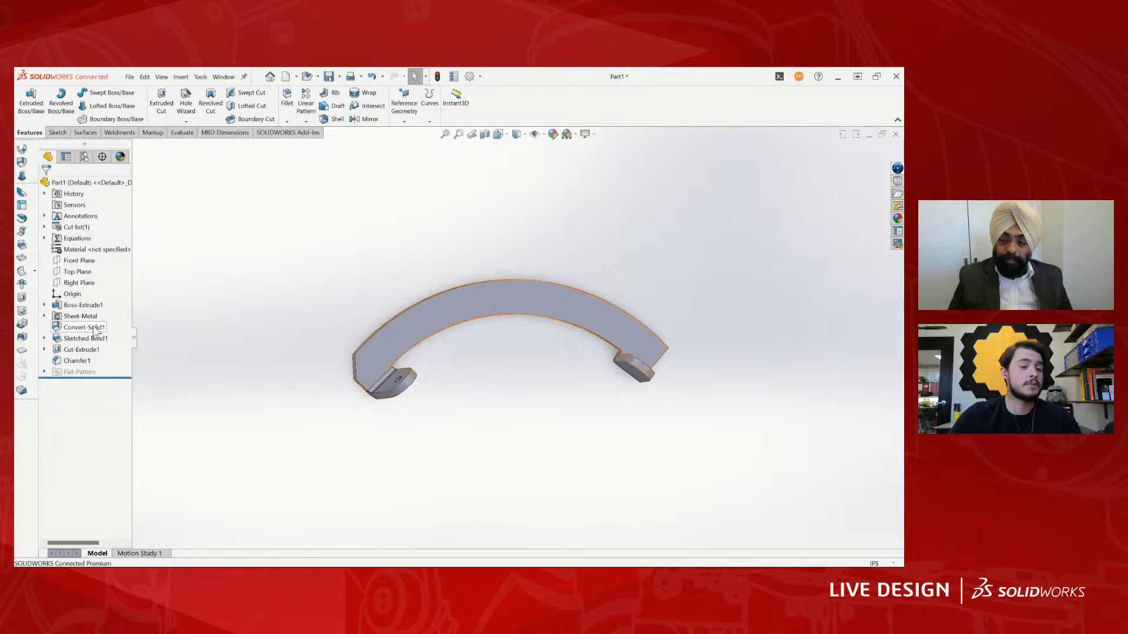
pyautogui.scroll(2, 515, 337)
pyautogui.scroll(-3, 694, 288)
pyautogui.moveTo(448, 343); pyautogui.dragTo(412, 371, button='middle')
pyautogui.press('space')
pyautogui.click(410, 386)
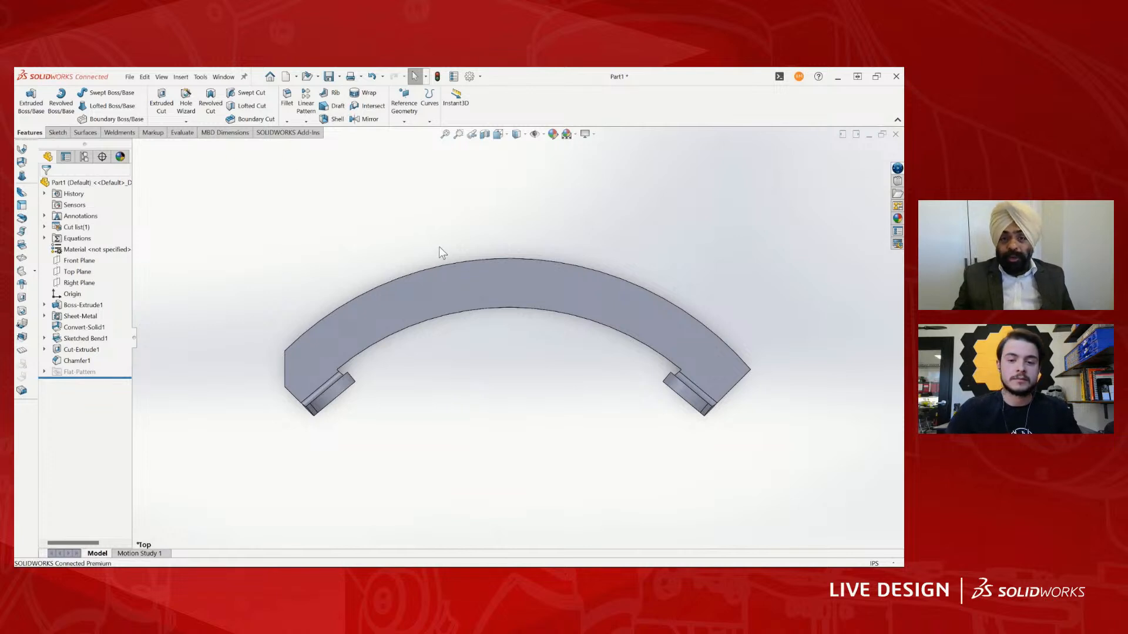
pyautogui.scroll(1, 442, 249)
pyautogui.scroll(-1, 484, 271)
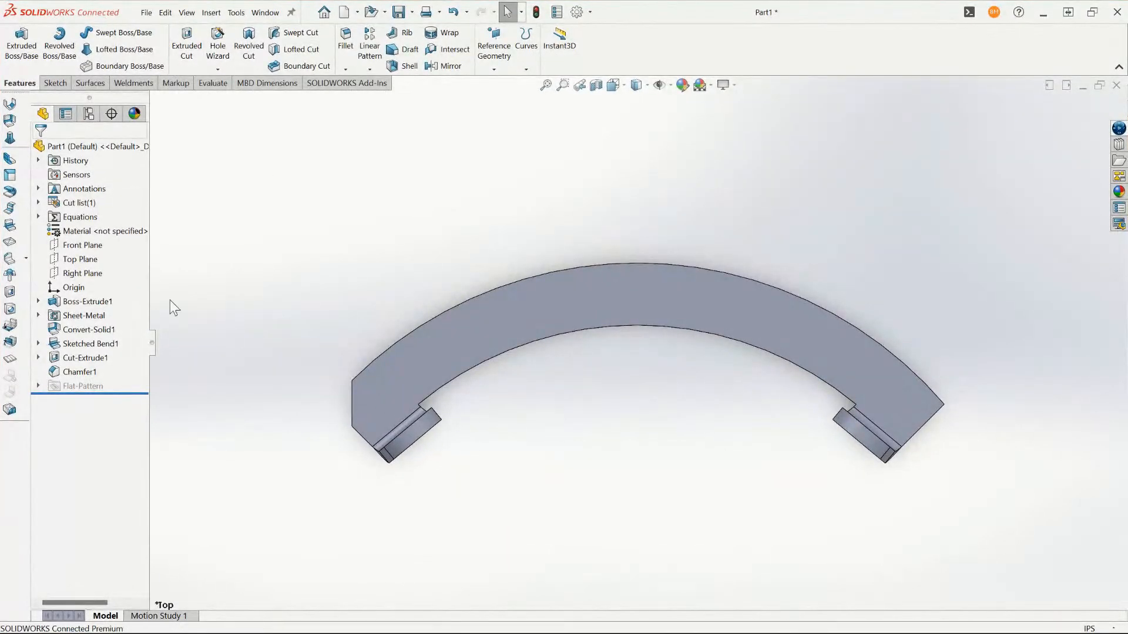
pyautogui.click(82, 343)
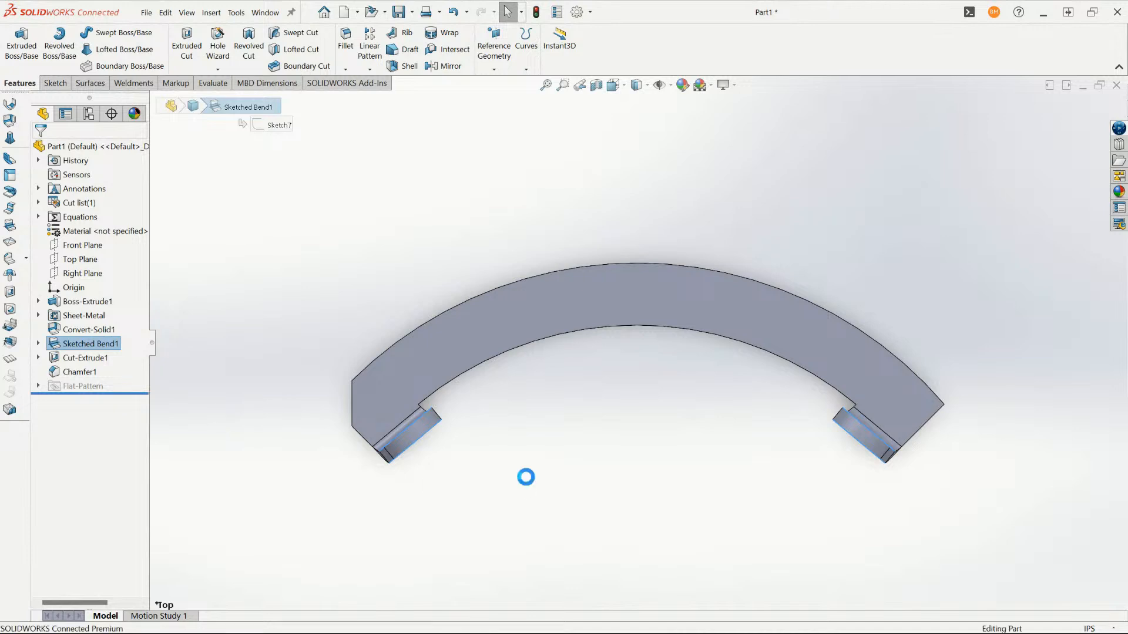
pyautogui.click(526, 478)
pyautogui.click(146, 14)
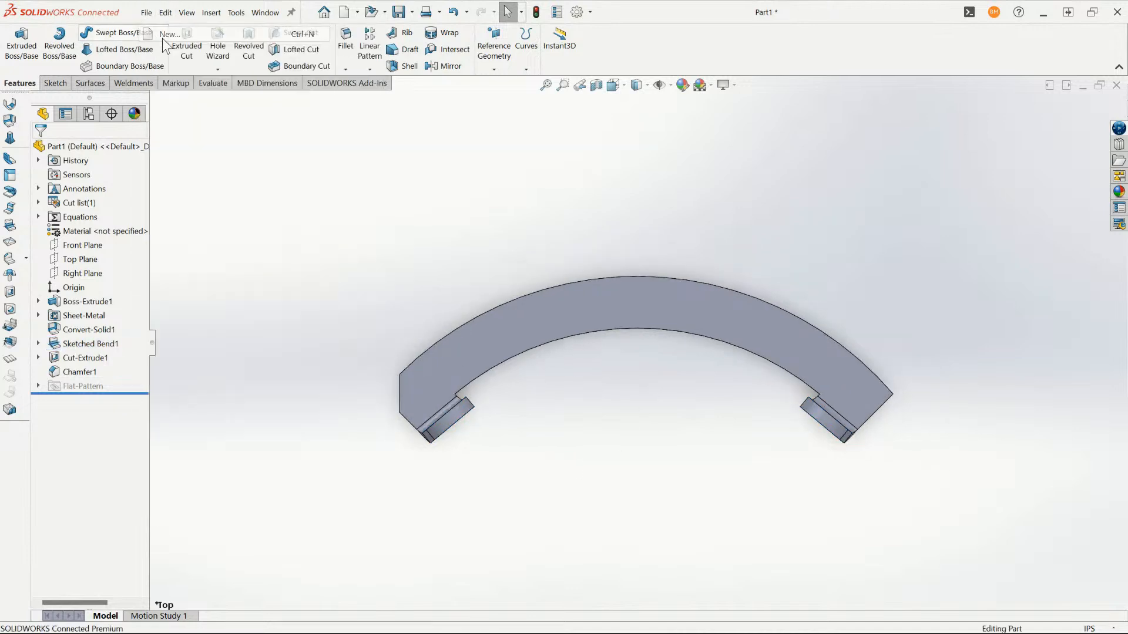
pyautogui.scroll(1, 593, 380)
pyautogui.scroll(-1, 564, 282)
pyautogui.scroll(2, 648, 322)
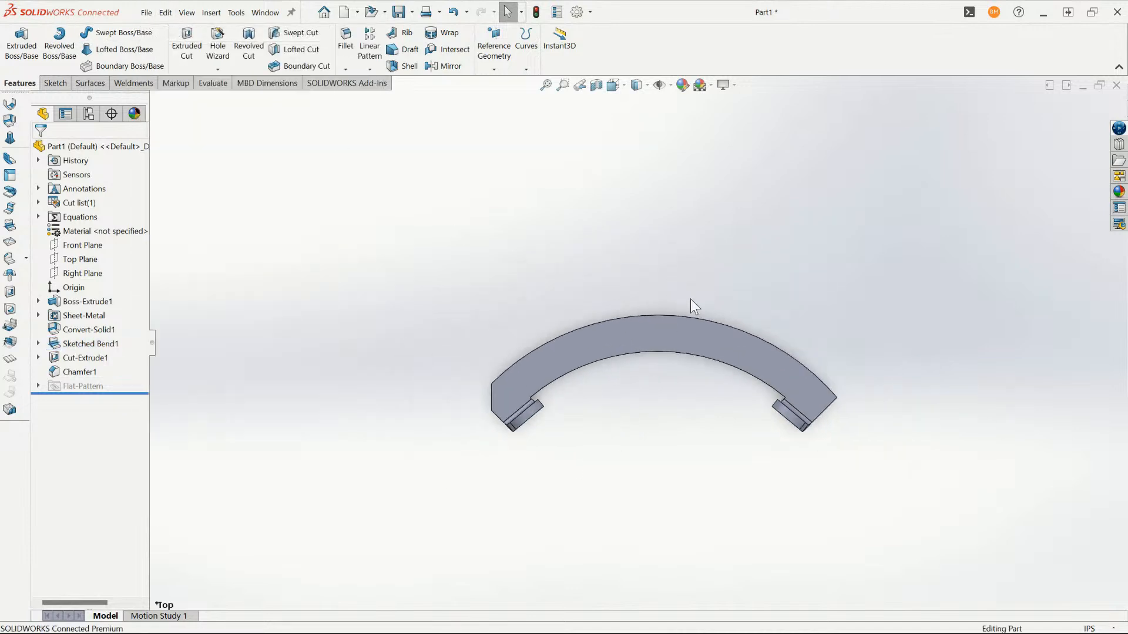
pyautogui.scroll(-2, 690, 298)
pyautogui.click(147, 13)
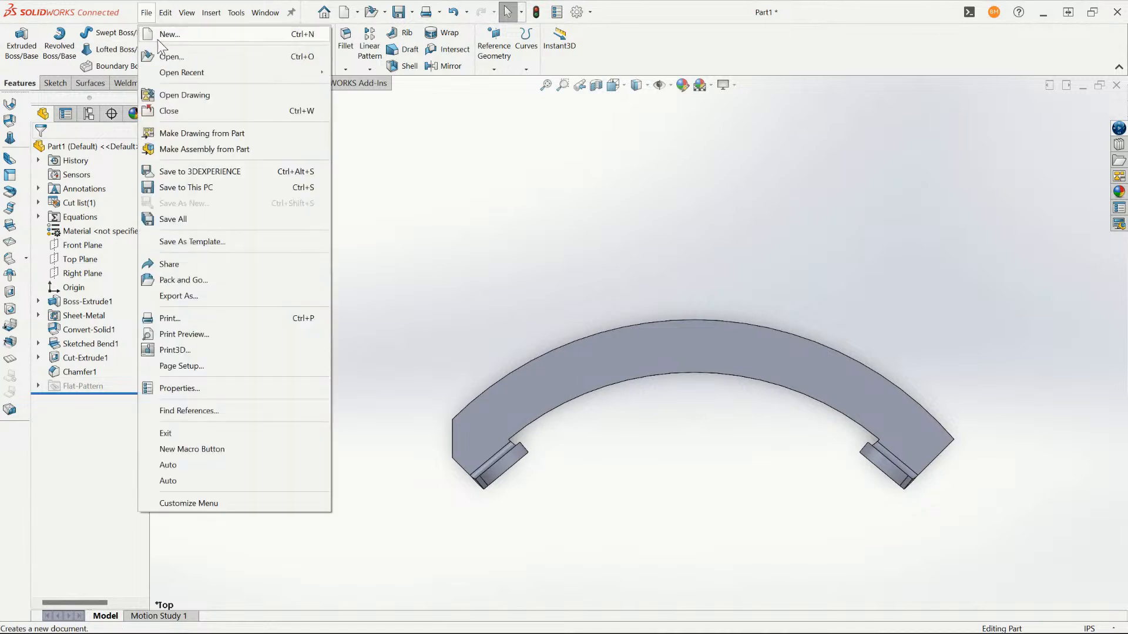
pyautogui.click(158, 39)
pyautogui.scroll(3, 858, 414)
pyautogui.scroll(-2, 842, 402)
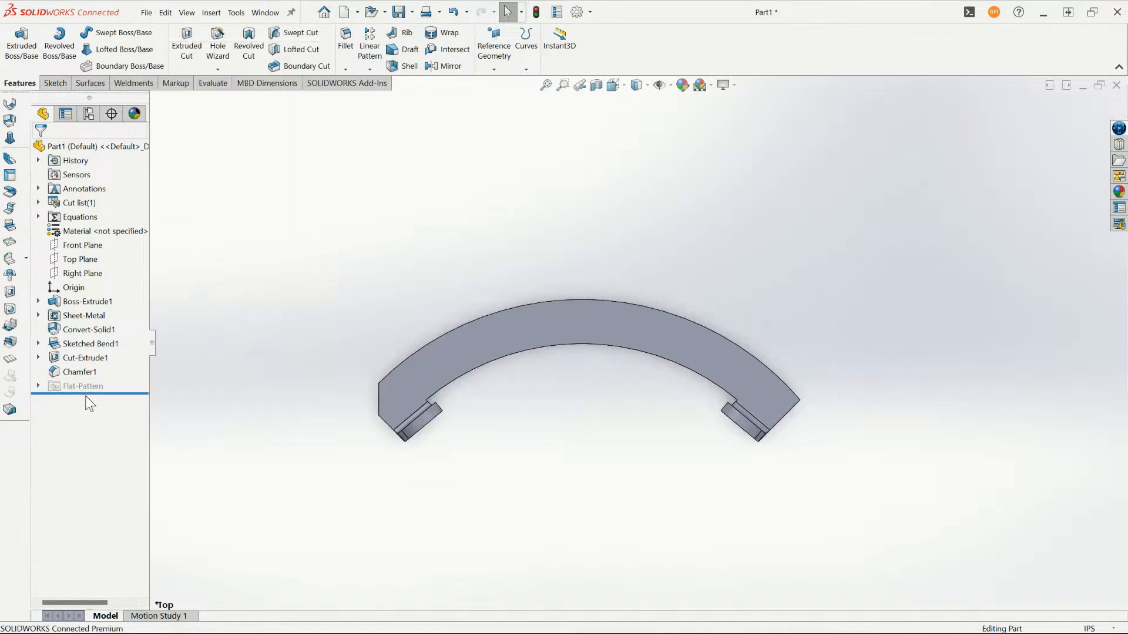
# - Roll the part back to just after the base extrusion, before the sheet metal features
pyautogui.moveTo(88, 394); pyautogui.dragTo(168, 302)
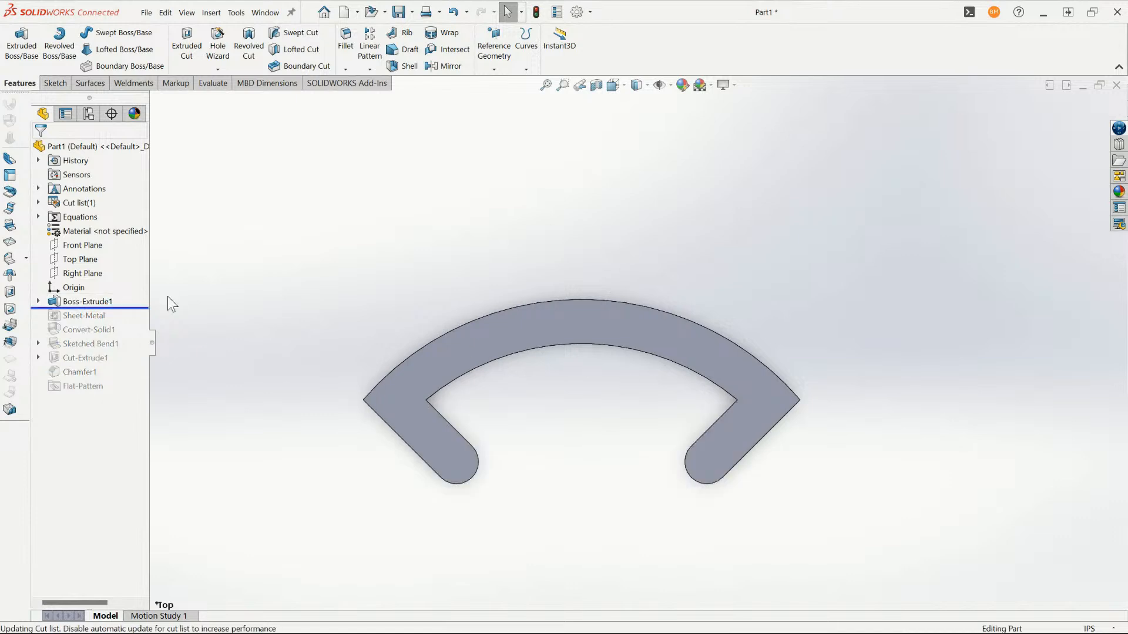
pyautogui.click(88, 301)
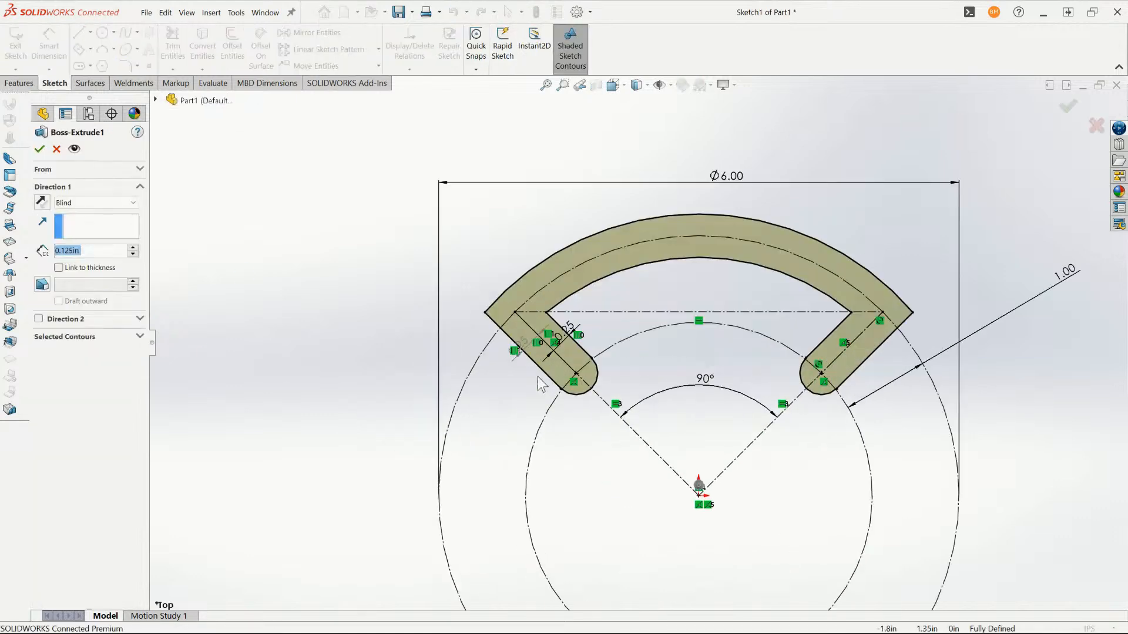
pyautogui.press('Escape')
pyautogui.rightClick(103, 304)
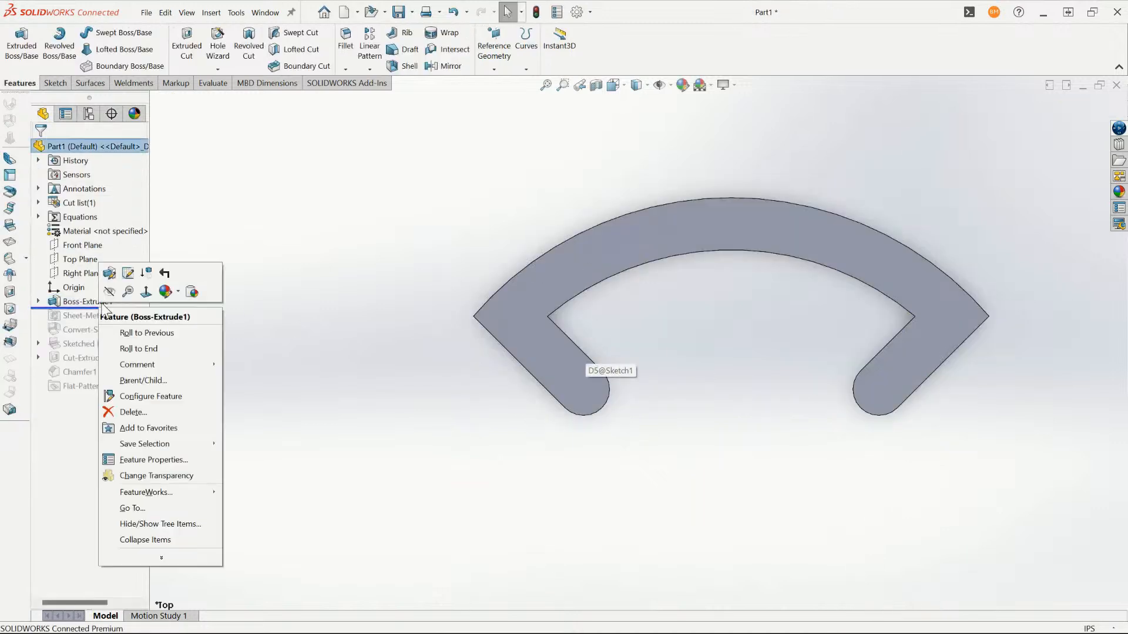
pyautogui.rightClick(90, 300)
pyautogui.click(114, 269)
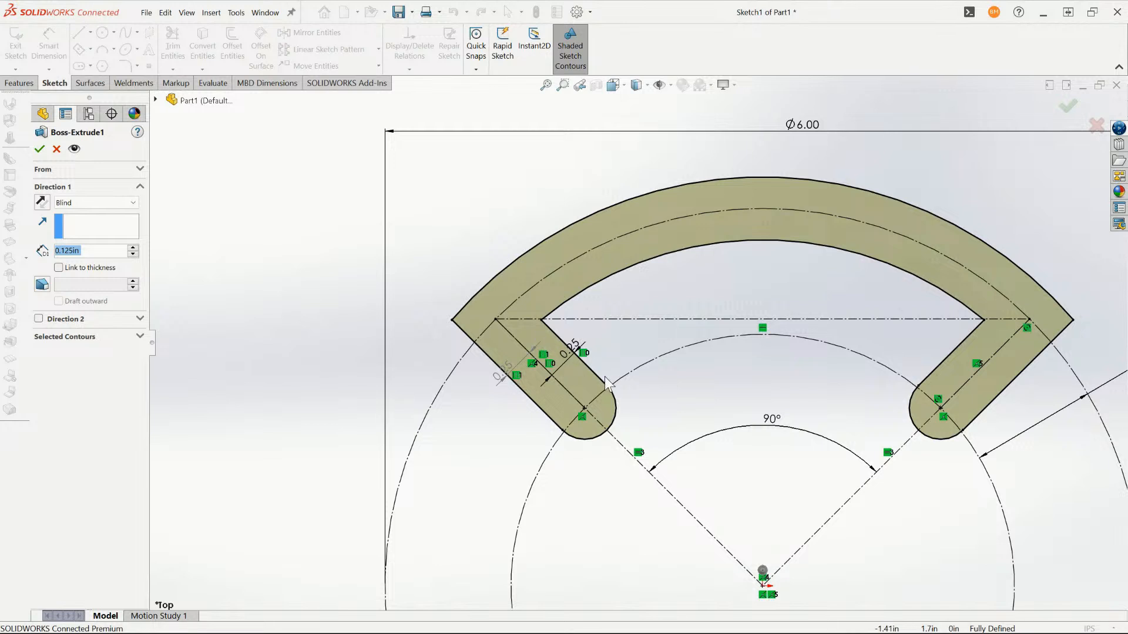
pyautogui.rightClick(532, 391)
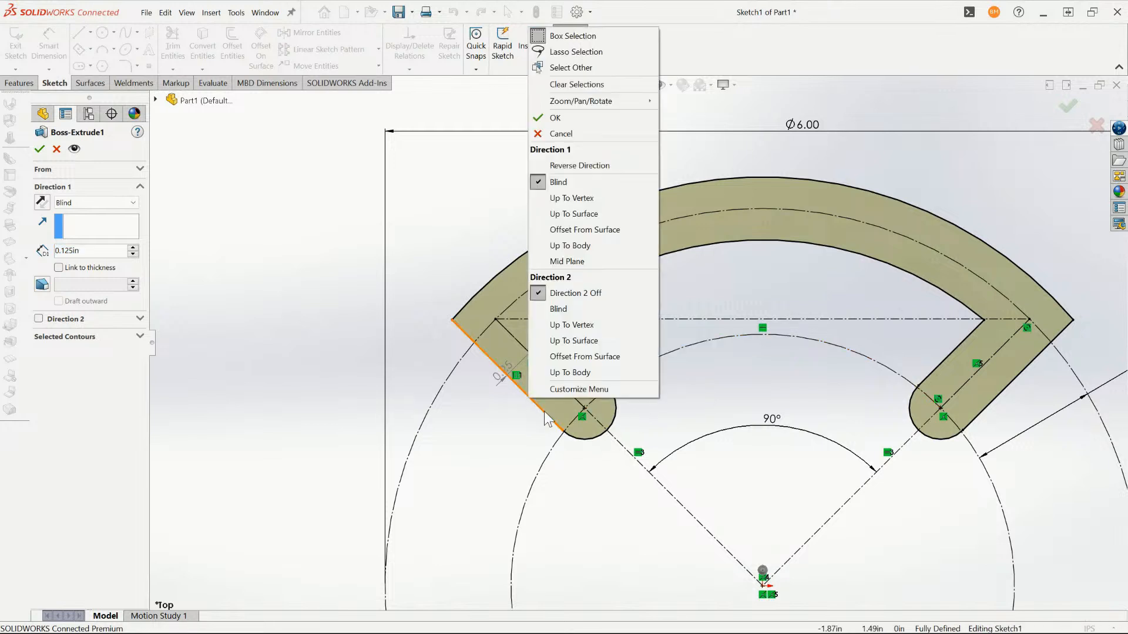
pyautogui.click(488, 396)
pyautogui.rightClick(550, 382)
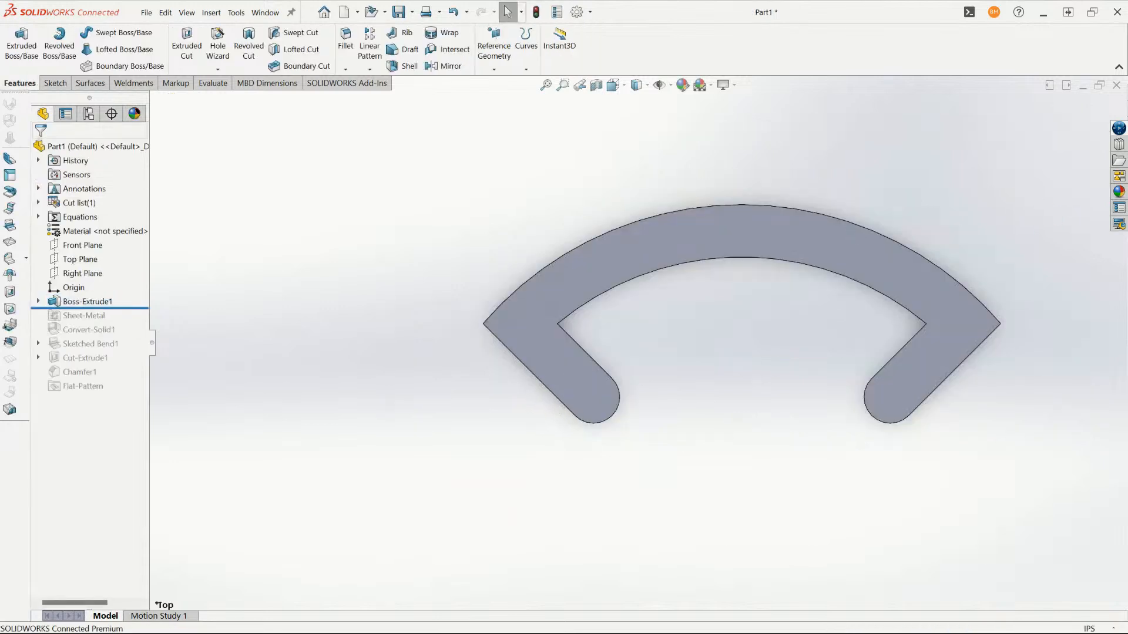
# - Edit the base extrusion's sketch and delete the whole solid rib outline chain, keeping the construction circles and lines
pyautogui.rightClick(82, 303)
pyautogui.click(111, 272)
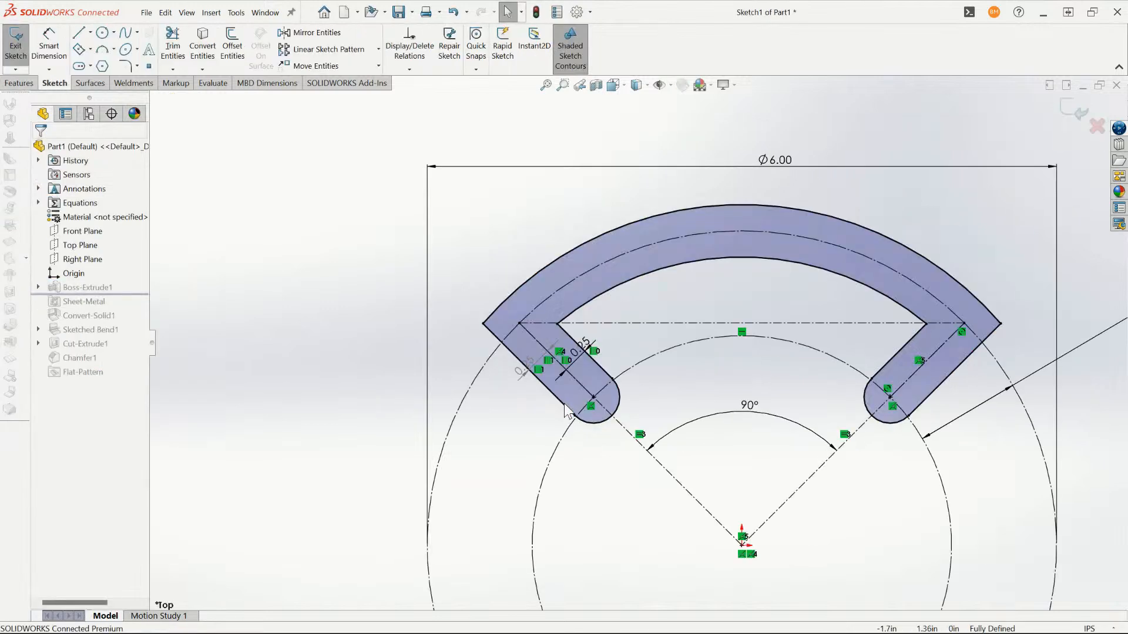
pyautogui.click(558, 398)
pyautogui.rightClick(563, 401)
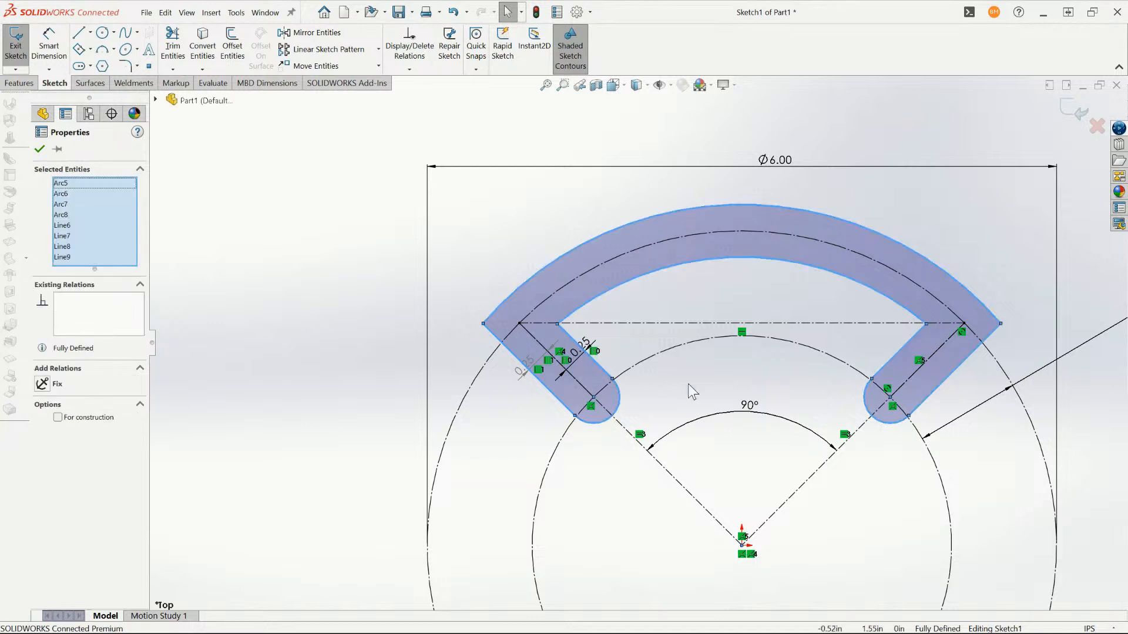
pyautogui.press('Delete')
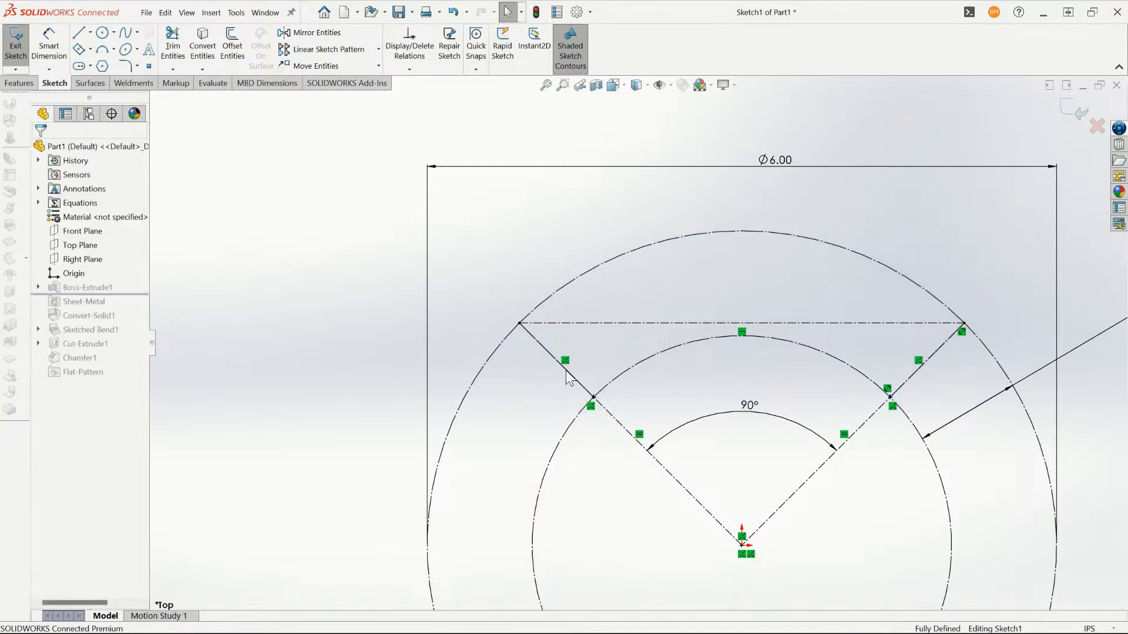
# - Sketch a solid line over the left radial construction line between the inner and outer circles and attach its end to the outer corner
pyautogui.click(567, 370)
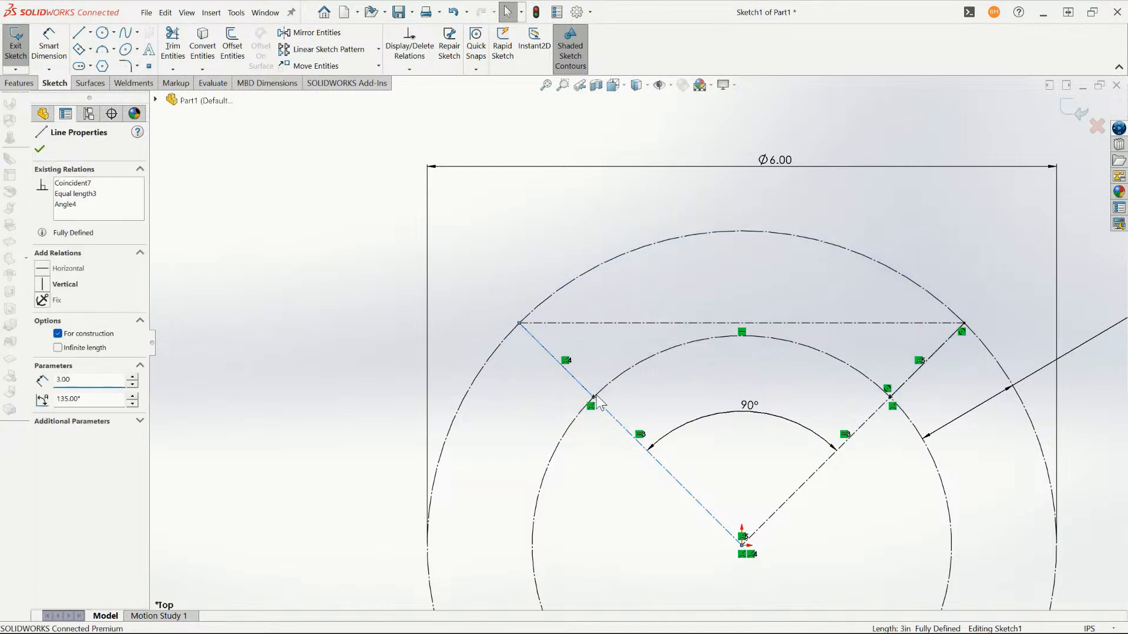
pyautogui.press('l')
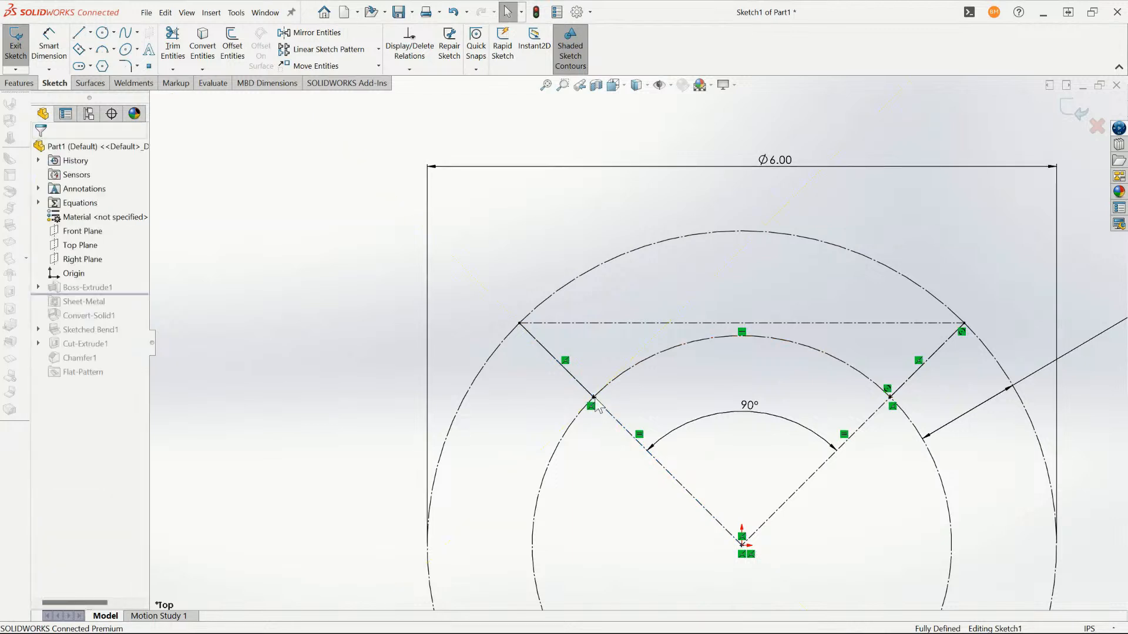
pyautogui.click(594, 398)
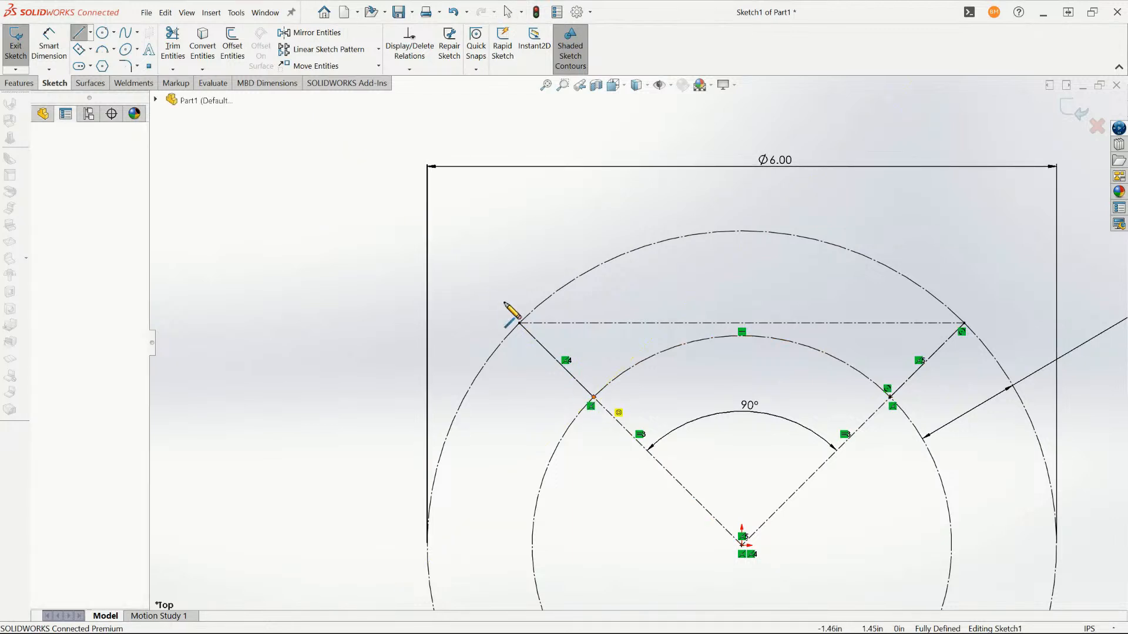
pyautogui.click(520, 320)
pyautogui.press('Escape')
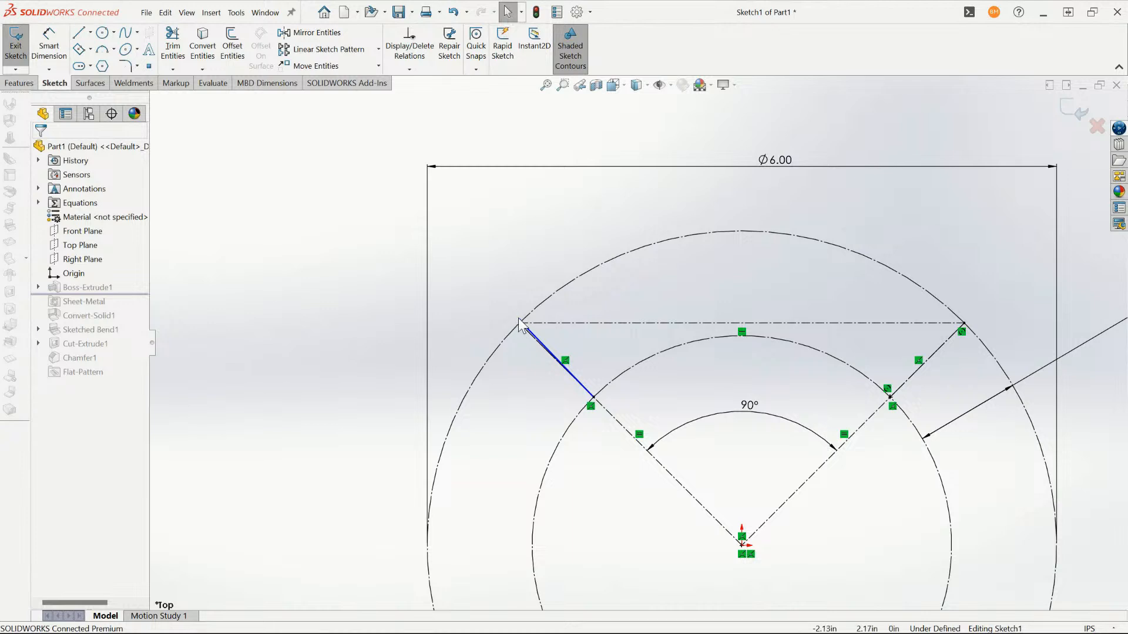
pyautogui.moveTo(520, 321)
pyautogui.mouseDown()
pyautogui.moveTo(531, 335)
pyautogui.moveTo(520, 323)
pyautogui.mouseUp()
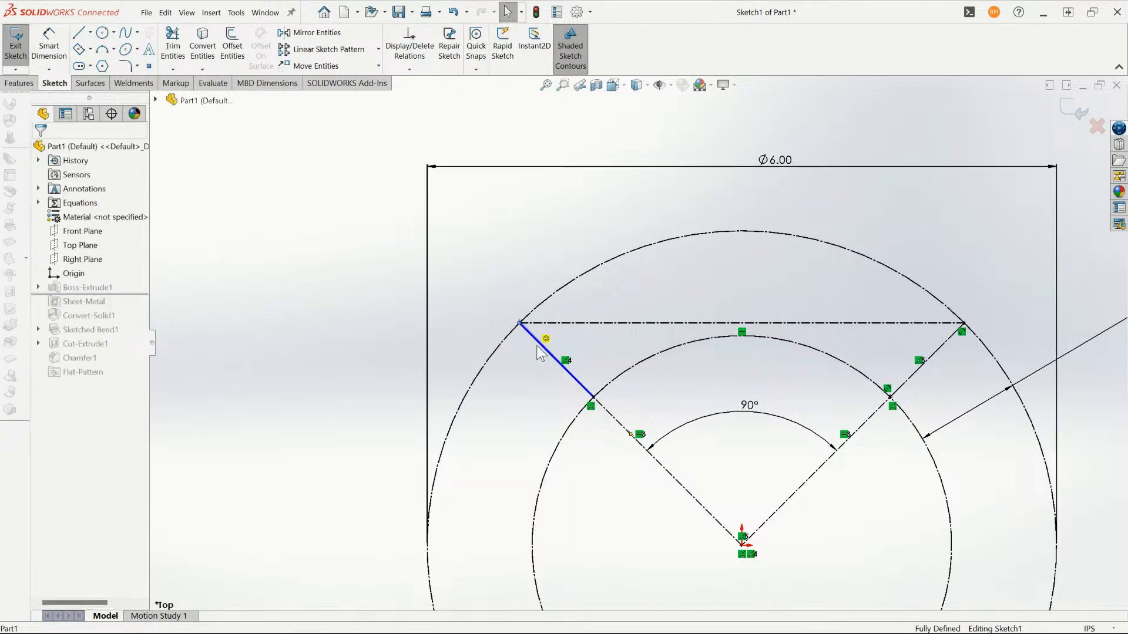
# - Sketch a three-point arc along the inner construction circle between the two radial lines
pyautogui.scroll(-2, 762, 407)
pyautogui.press('a')
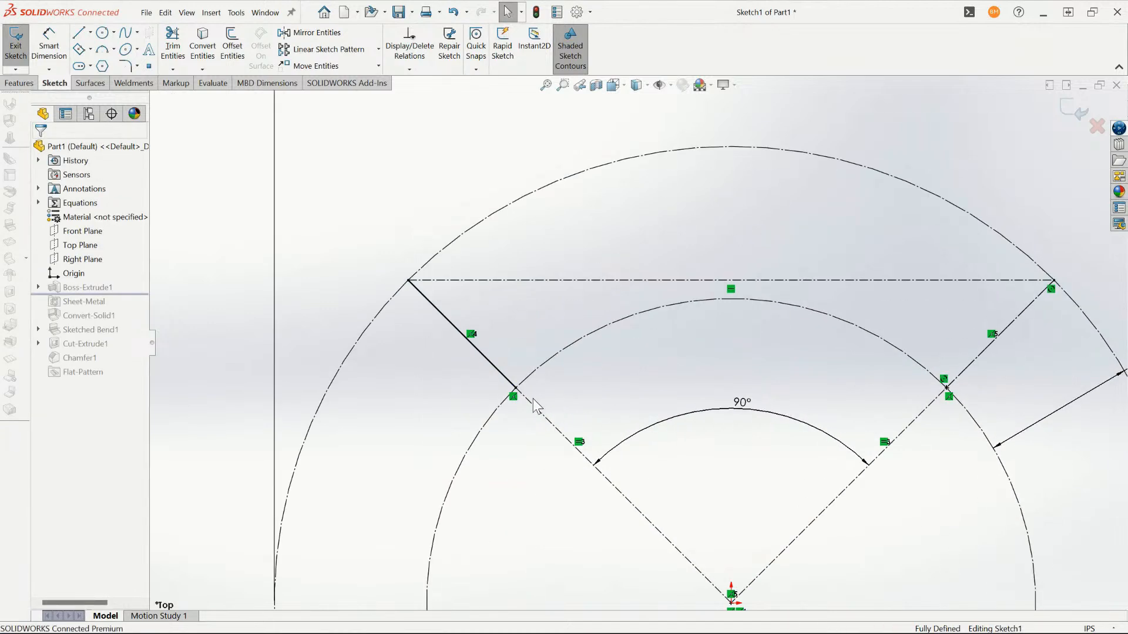
pyautogui.click(516, 389)
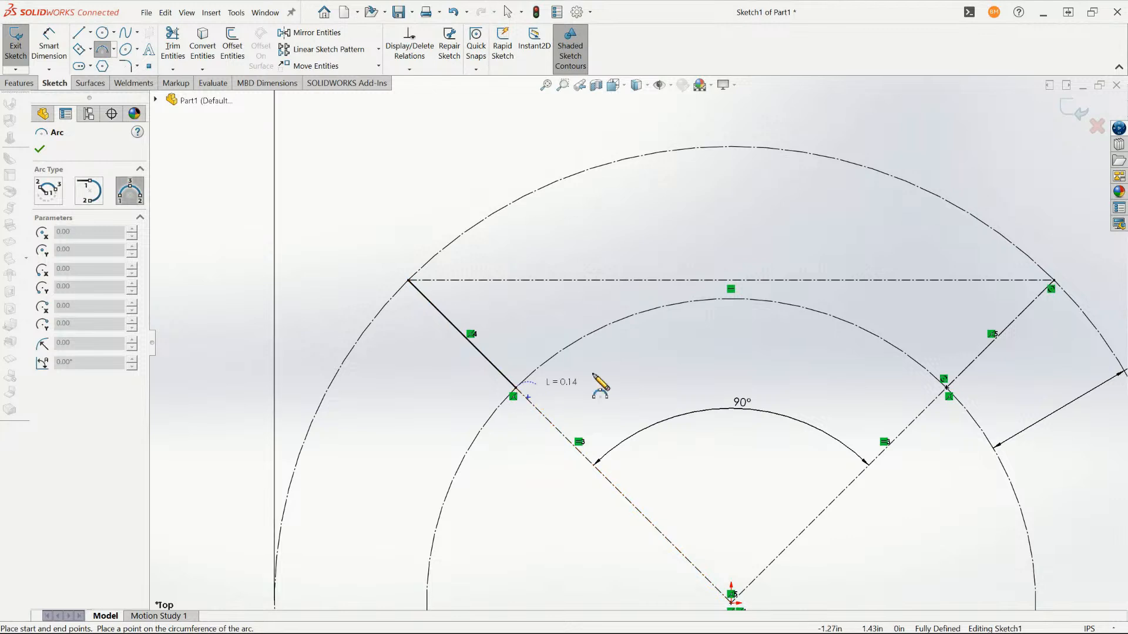
pyautogui.click(947, 389)
pyautogui.click(810, 311)
pyautogui.press('Escape')
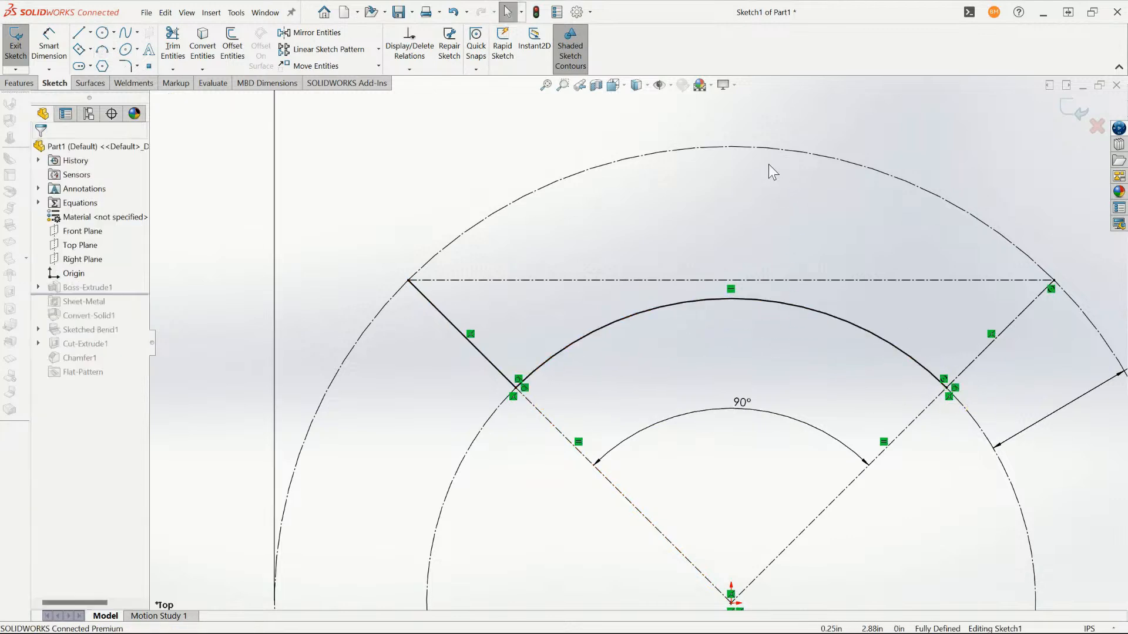
# - Sketch a three-point arc along the outer construction circle between the two radial lines' outer ends
pyautogui.press('a')
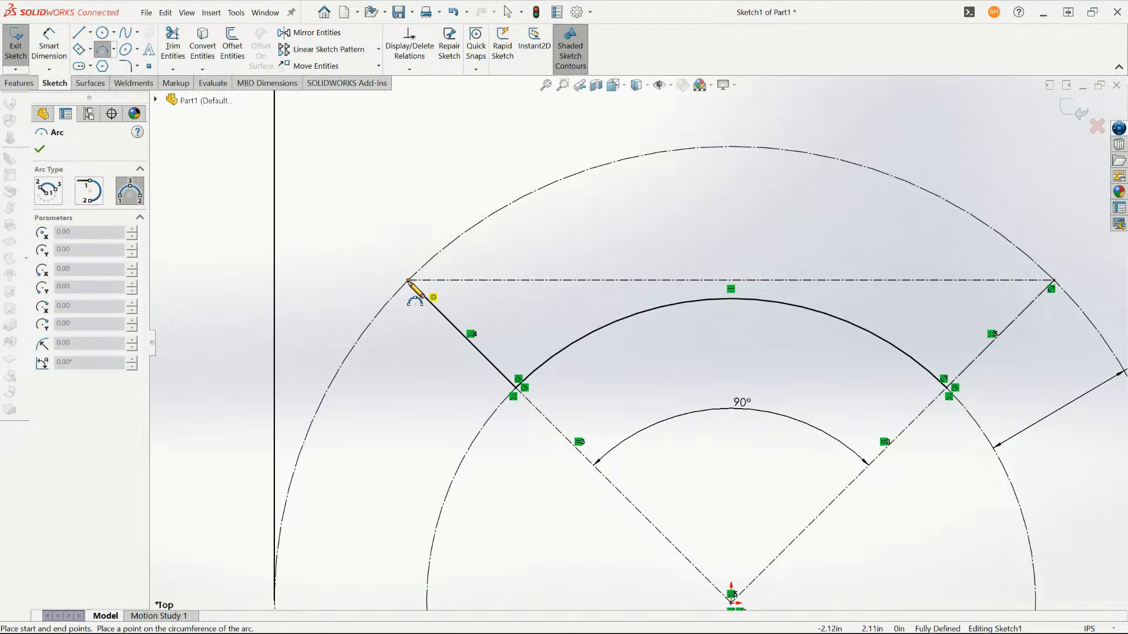
pyautogui.click(409, 280)
pyautogui.click(1052, 280)
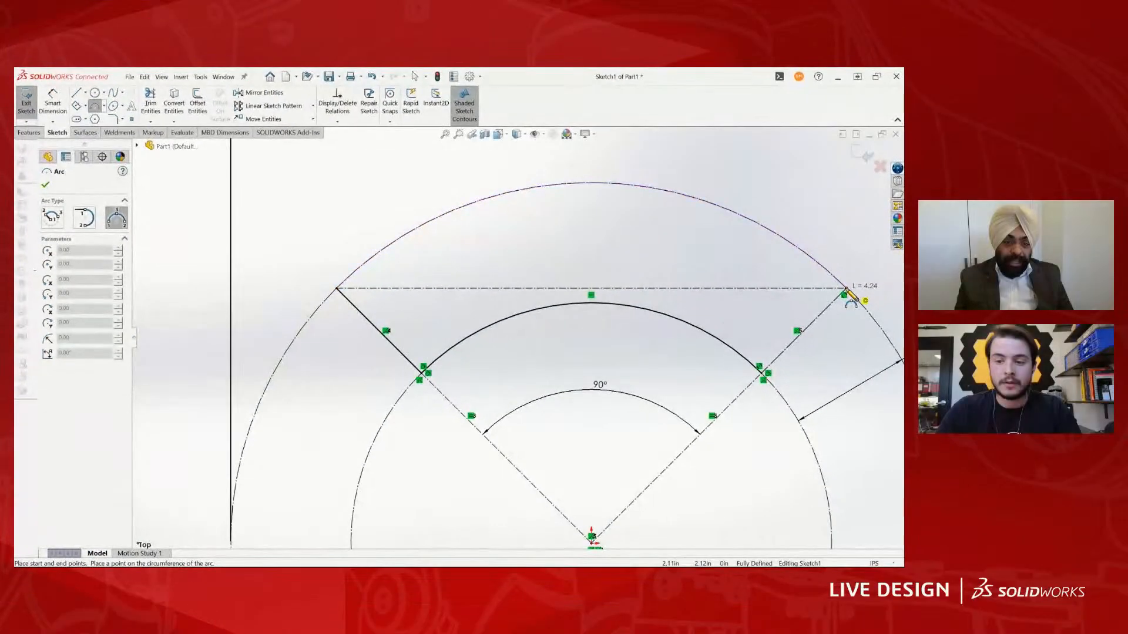
pyautogui.click(695, 203)
pyautogui.press('Escape')
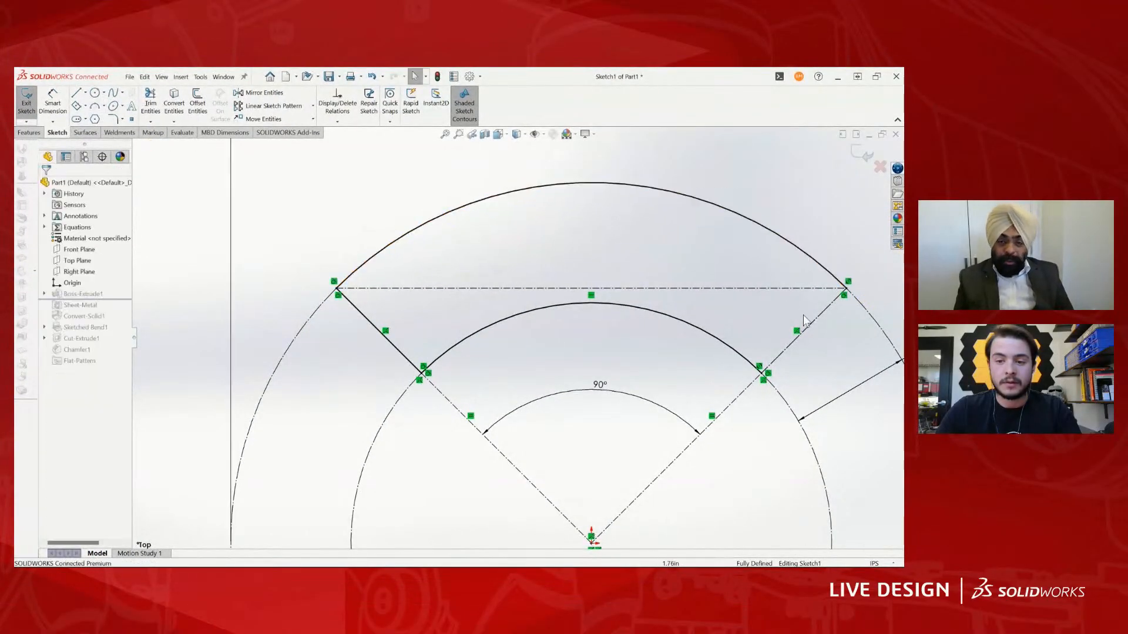
# - Close the profile with a line along the right radial construction line between both arcs, and exit the sketch to rebuild the extrusion
pyautogui.press('l')
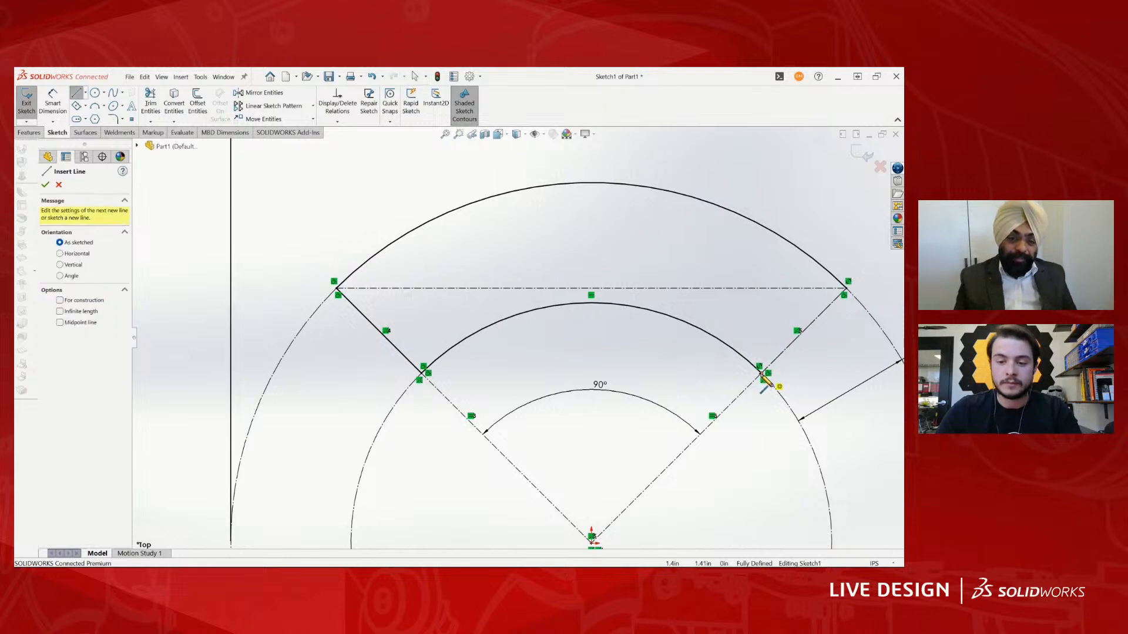
pyautogui.click(846, 288)
pyautogui.press('Escape')
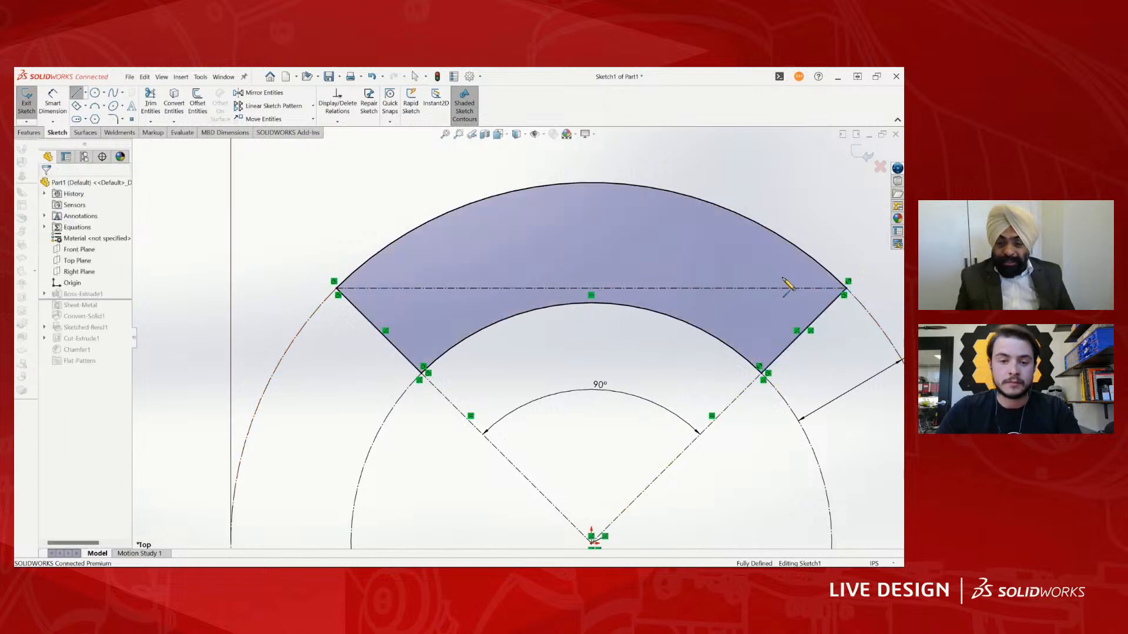
pyautogui.scroll(2, 600, 276)
pyautogui.scroll(1, 517, 336)
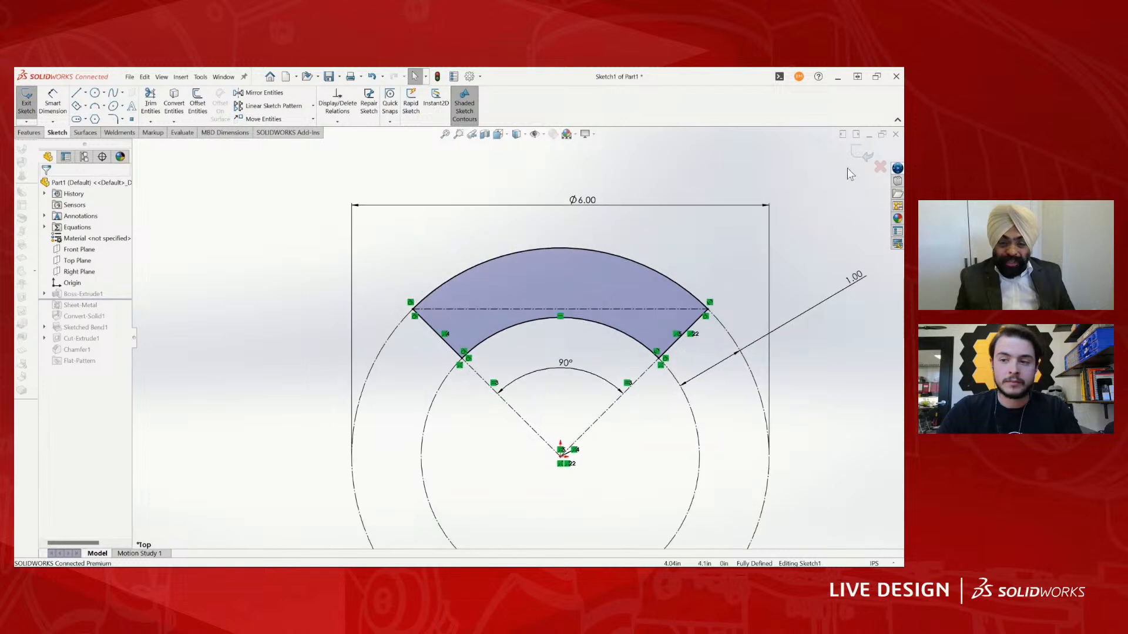
pyautogui.click(859, 158)
# - Start a sketch on the rib's left end face and draw a corner rectangle about 1.00 by 1.19 in from its lower corner
pyautogui.moveTo(506, 336)
pyautogui.mouseDown(button='middle')
pyautogui.moveTo(509, 239)
pyautogui.moveTo(478, 269)
pyautogui.mouseUp(button='middle')
pyautogui.scroll(-2, 478, 270)
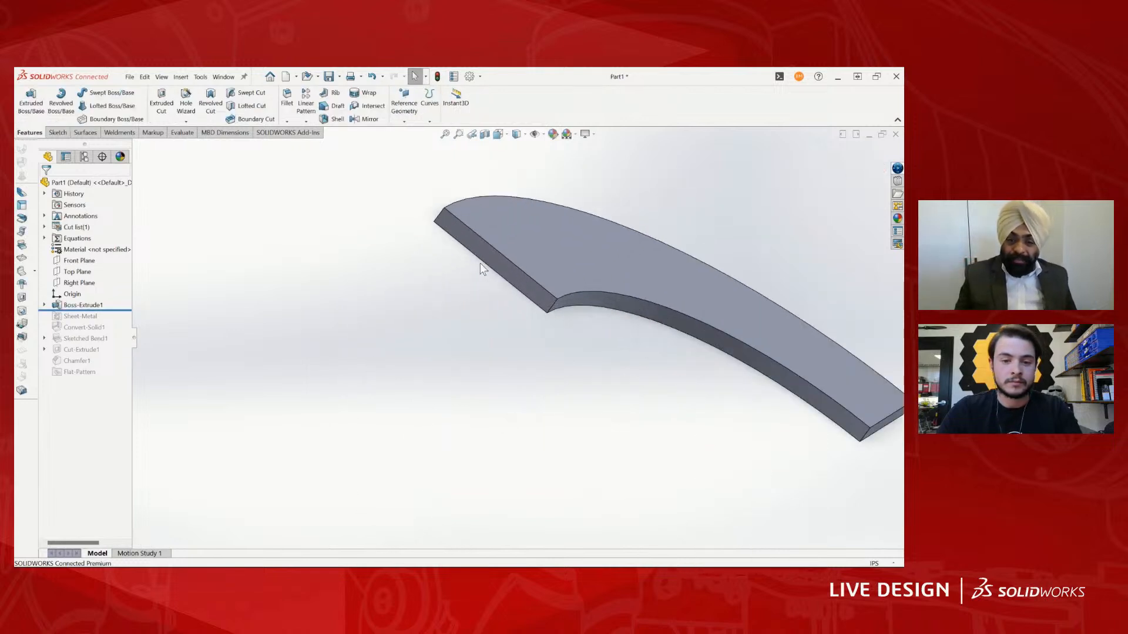
pyautogui.moveTo(453, 266); pyautogui.dragTo(481, 273, button='right')
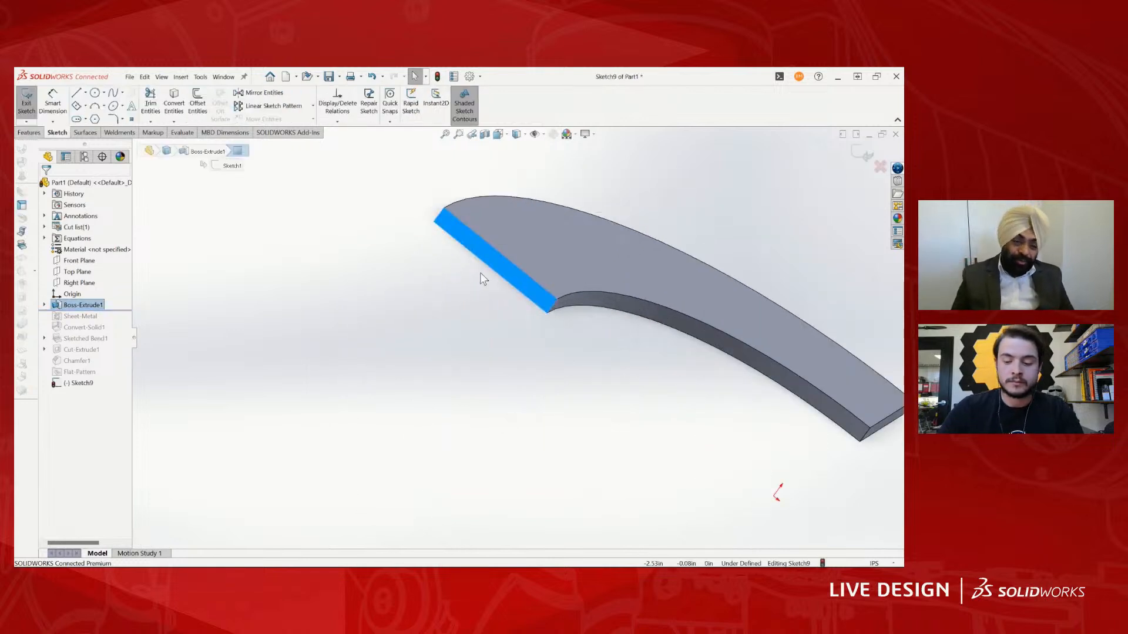
pyautogui.click(77, 106)
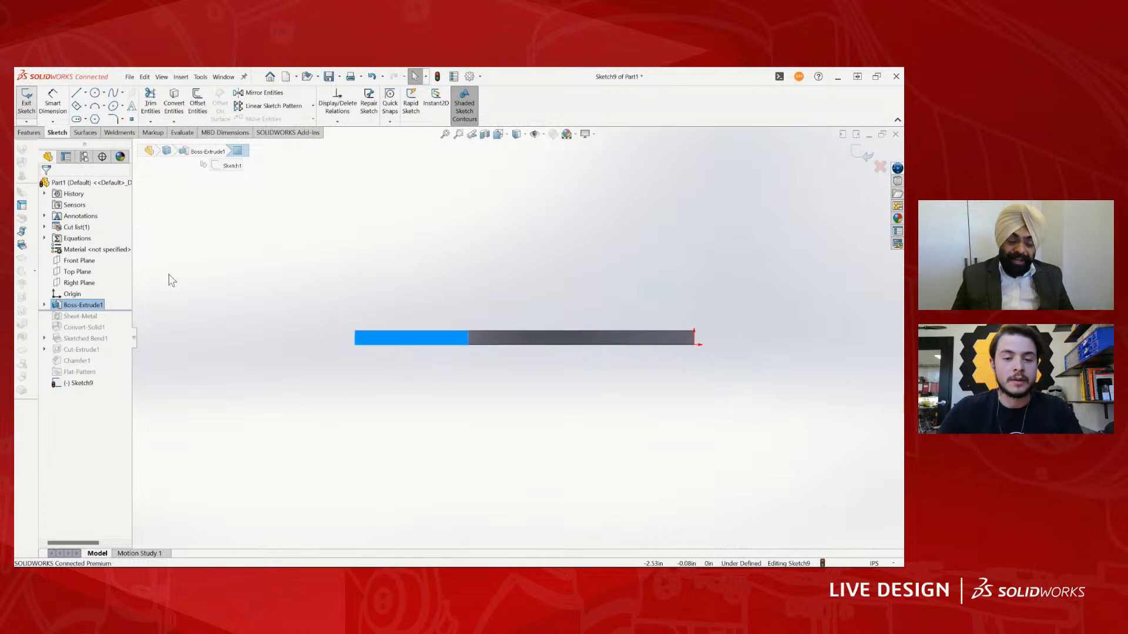
pyautogui.click(355, 346)
pyautogui.click(468, 210)
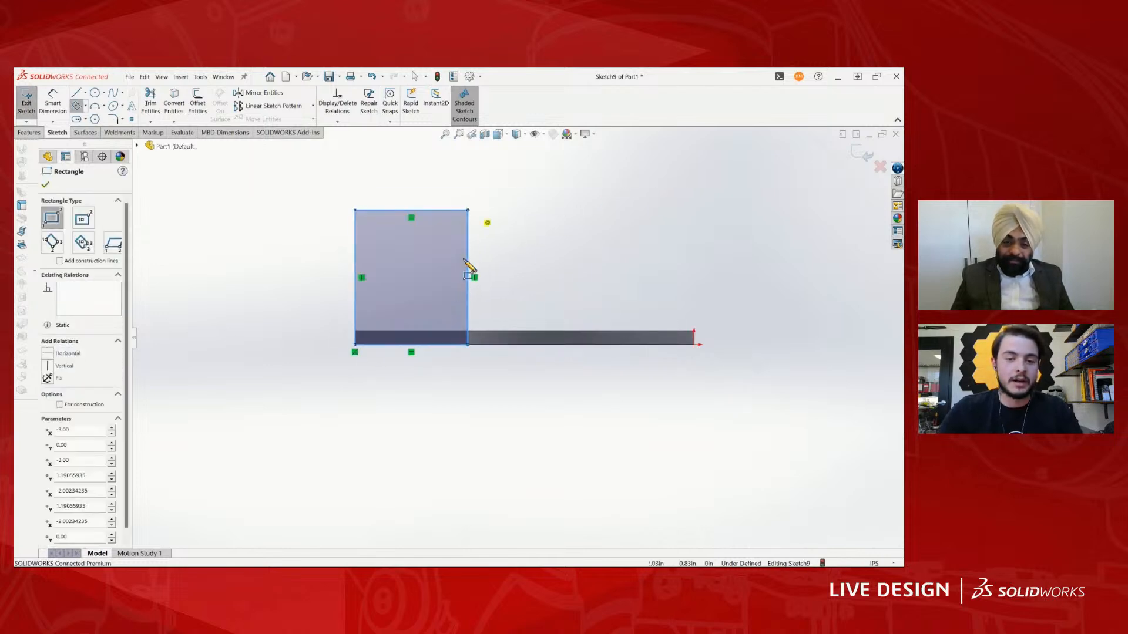
pyautogui.press('Escape')
# - Make the rectangle's top and right edges equal, and snap its free lower corner to the end face's lower corner
pyautogui.click(450, 209)
pyautogui.keyDown('ctrl'); pyautogui.click(468, 235); pyautogui.keyUp('ctrl')
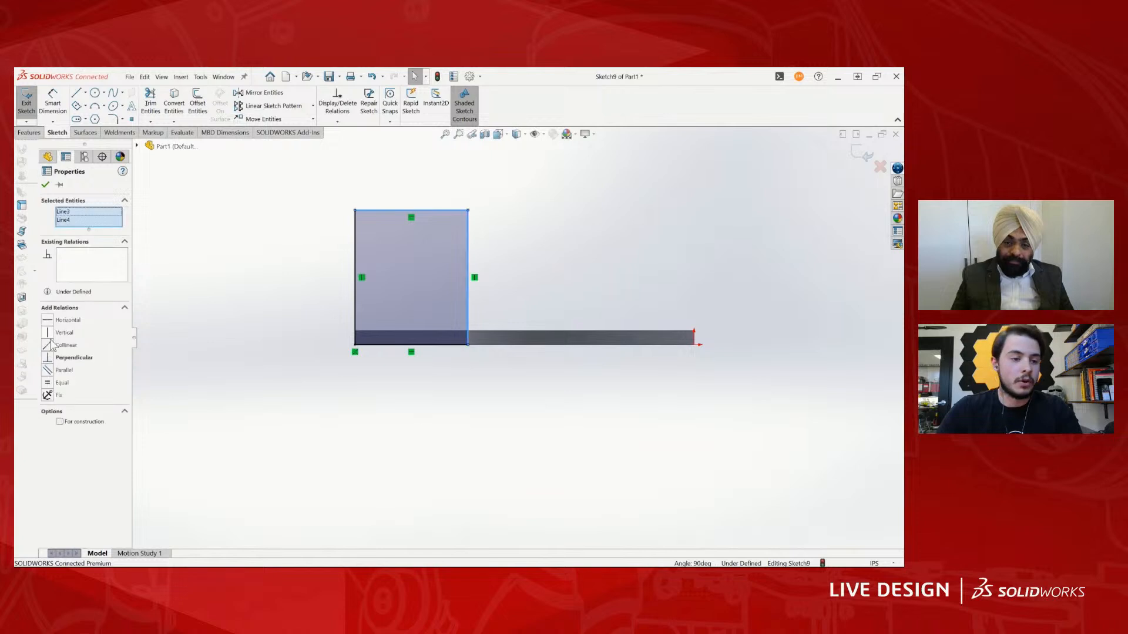
pyautogui.click(48, 383)
pyautogui.click(514, 306)
pyautogui.scroll(-4, 504, 303)
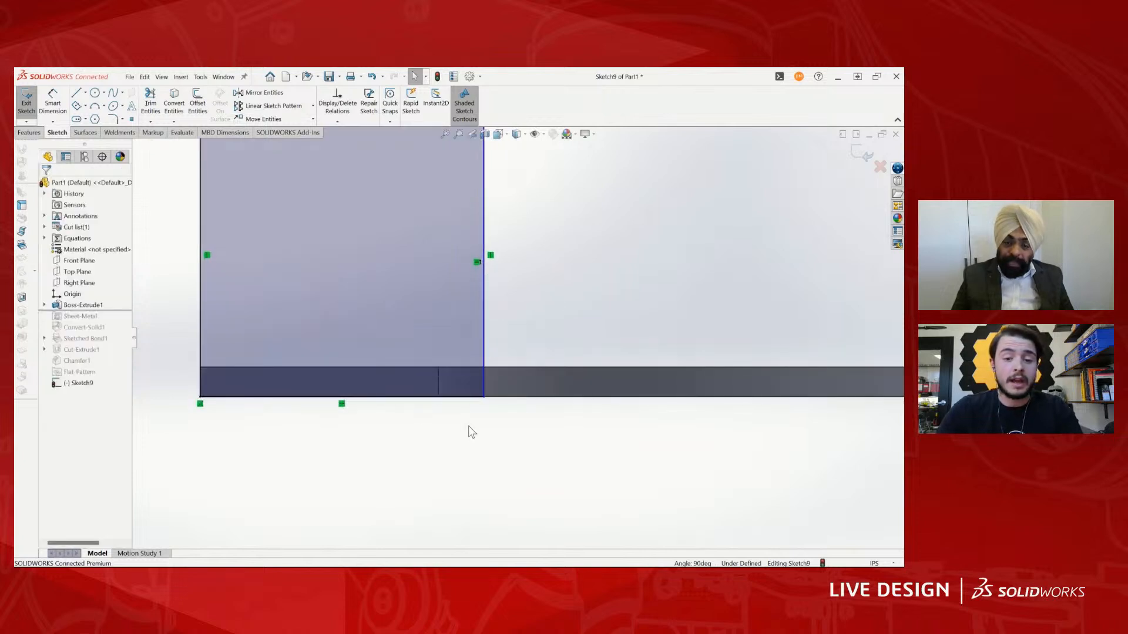
pyautogui.scroll(2, 466, 287)
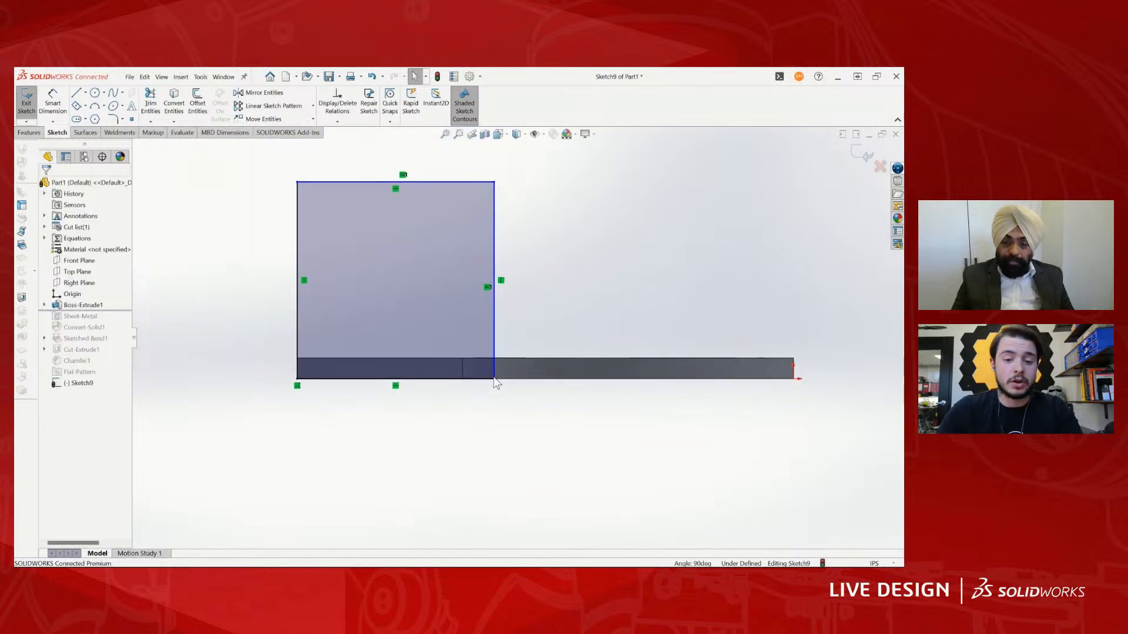
pyautogui.moveTo(494, 381); pyautogui.dragTo(465, 379)
# - Extrude the square sketch on the rib's end face as a blind boss 0.125 in deep, directed outward from the arc
pyautogui.scroll(2, 499, 394)
pyautogui.moveTo(500, 394); pyautogui.dragTo(477, 408, button='middle')
pyautogui.scroll(1, 477, 408)
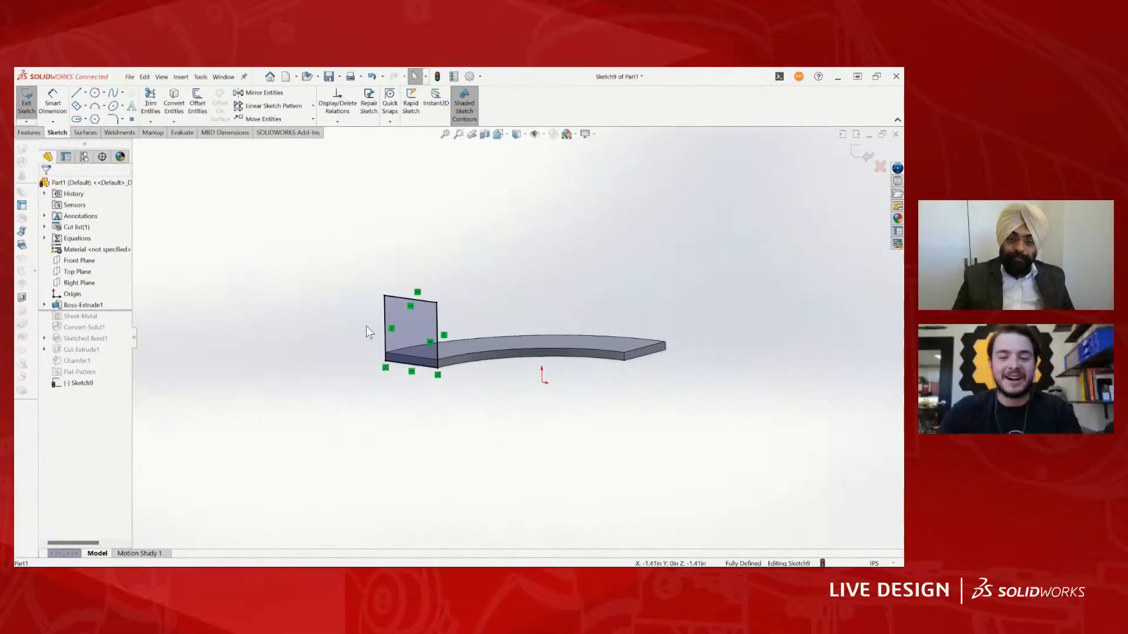
pyautogui.press('e')
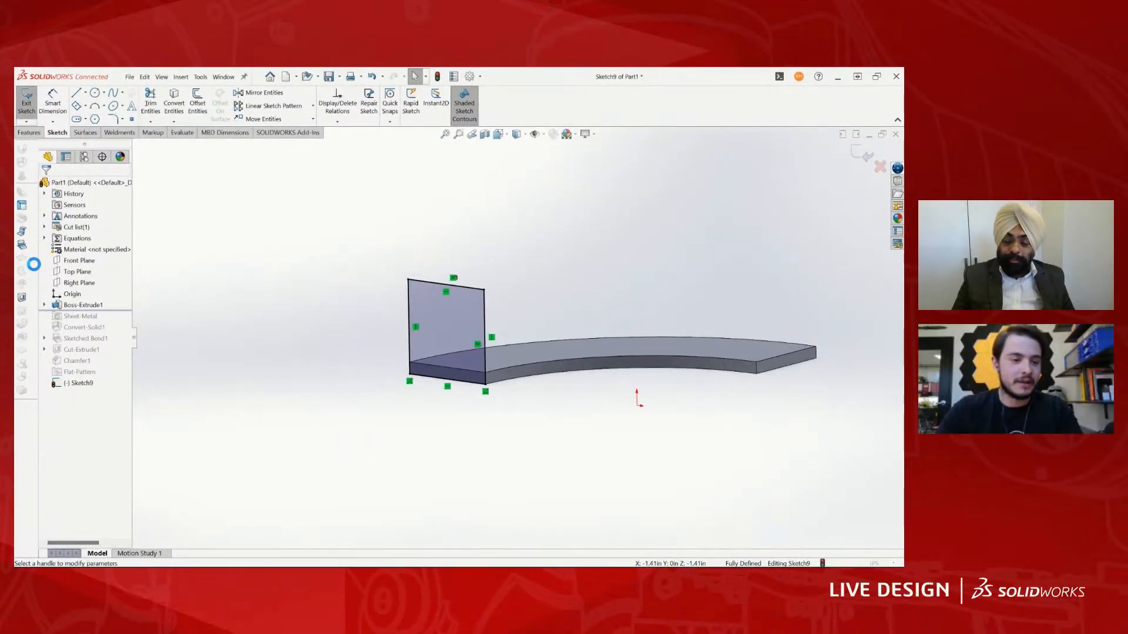
pyautogui.press('BackSpace')
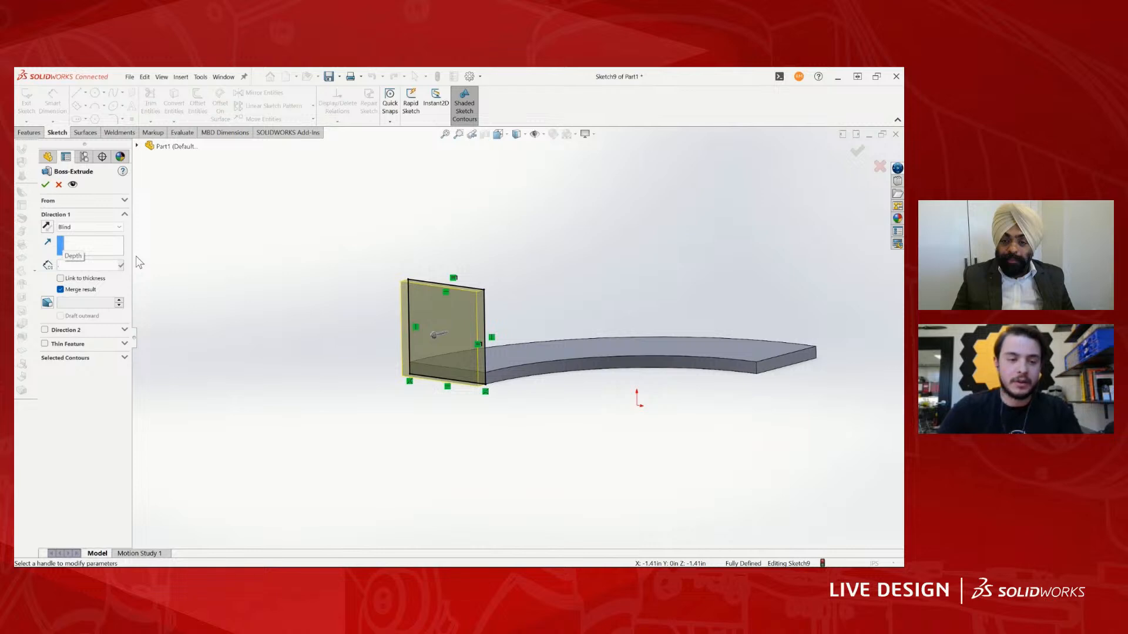
pyautogui.click(44, 185)
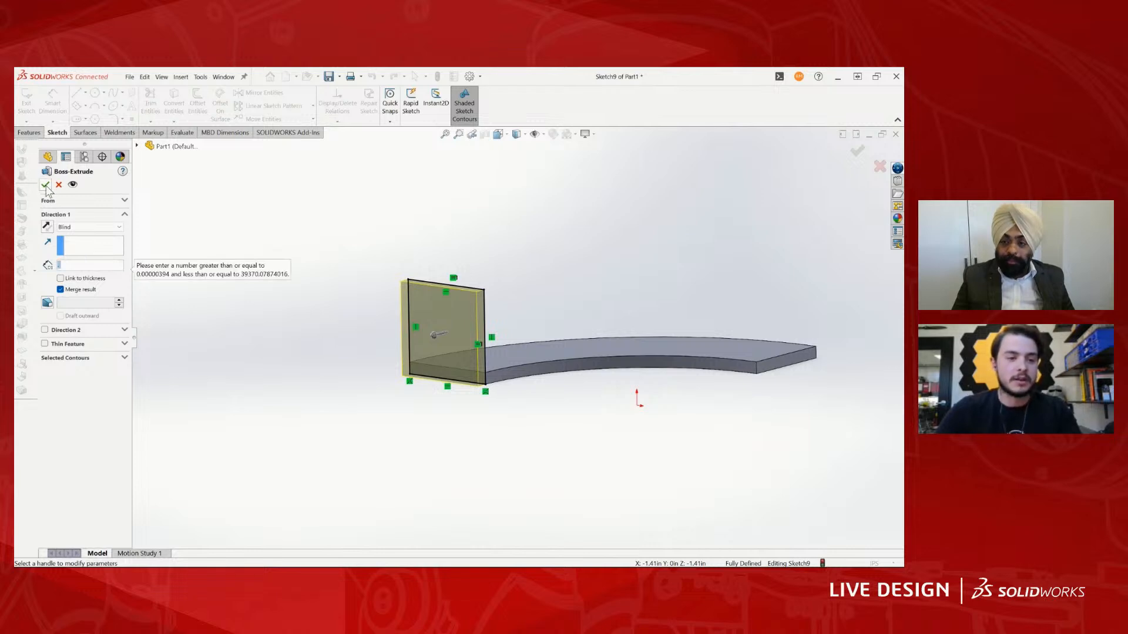
pyautogui.click(74, 267)
pyautogui.write('.125')
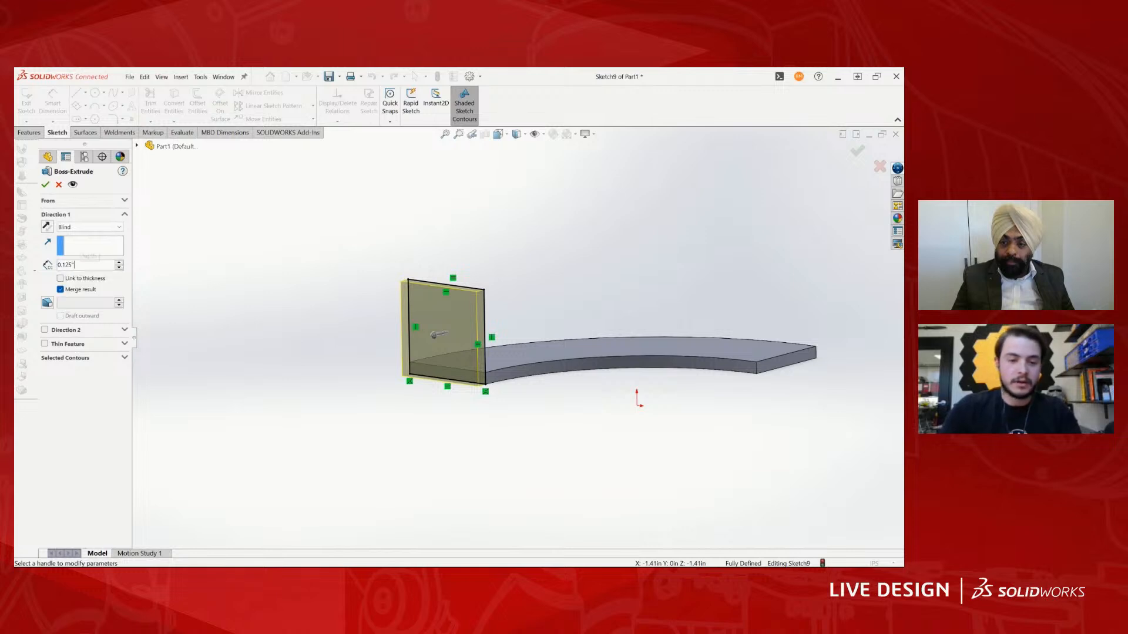
pyautogui.press('Return')
pyautogui.press('Return')
# - Reopen the end tab's extrusion definition and accept it with the blind depth of 0.125 in
pyautogui.scroll(1, 483, 329)
pyautogui.scroll(-1, 496, 376)
pyautogui.moveTo(500, 350); pyautogui.dragTo(439, 379, button='middle')
pyautogui.scroll(-1, 432, 370)
pyautogui.rightClick(74, 320)
pyautogui.click(76, 296)
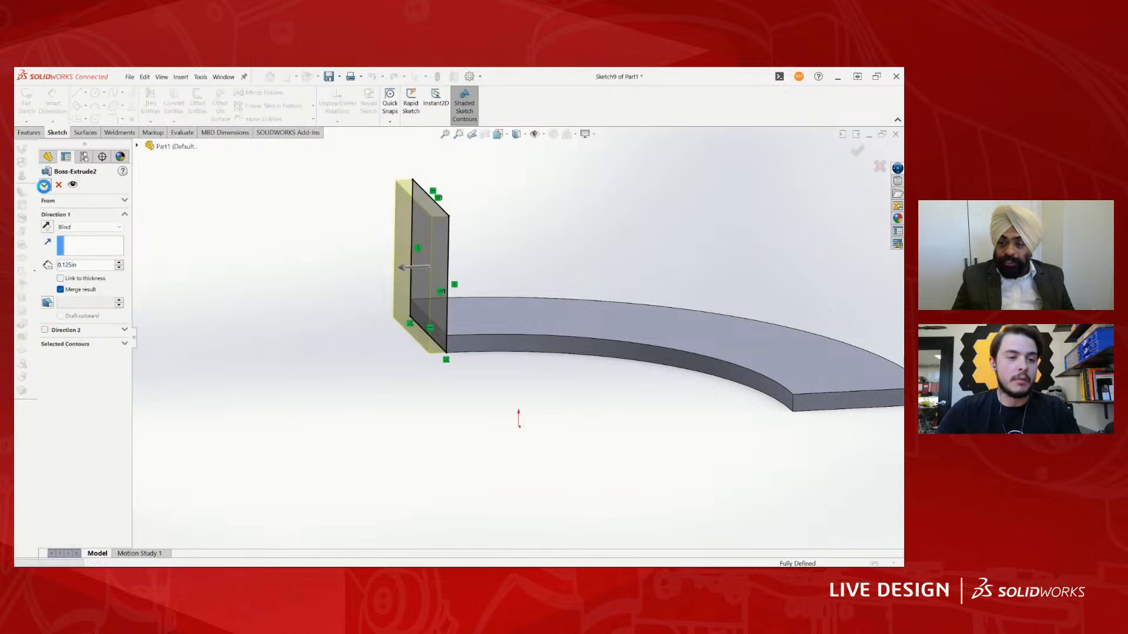
pyautogui.press('Return')
pyautogui.moveTo(496, 322); pyautogui.dragTo(475, 368, button='middle')
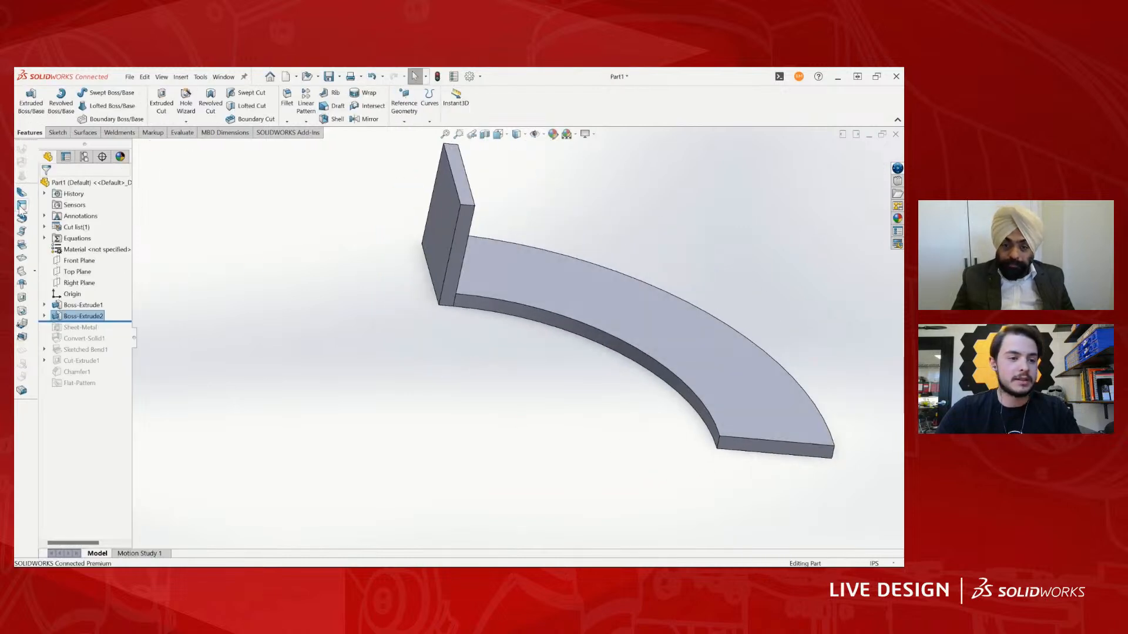
# - Roll the feature history forward to its end and delete the old Sheet-Metal feature together with all its child features
pyautogui.click(376, 321)
pyautogui.moveTo(376, 320); pyautogui.dragTo(330, 335, button='middle')
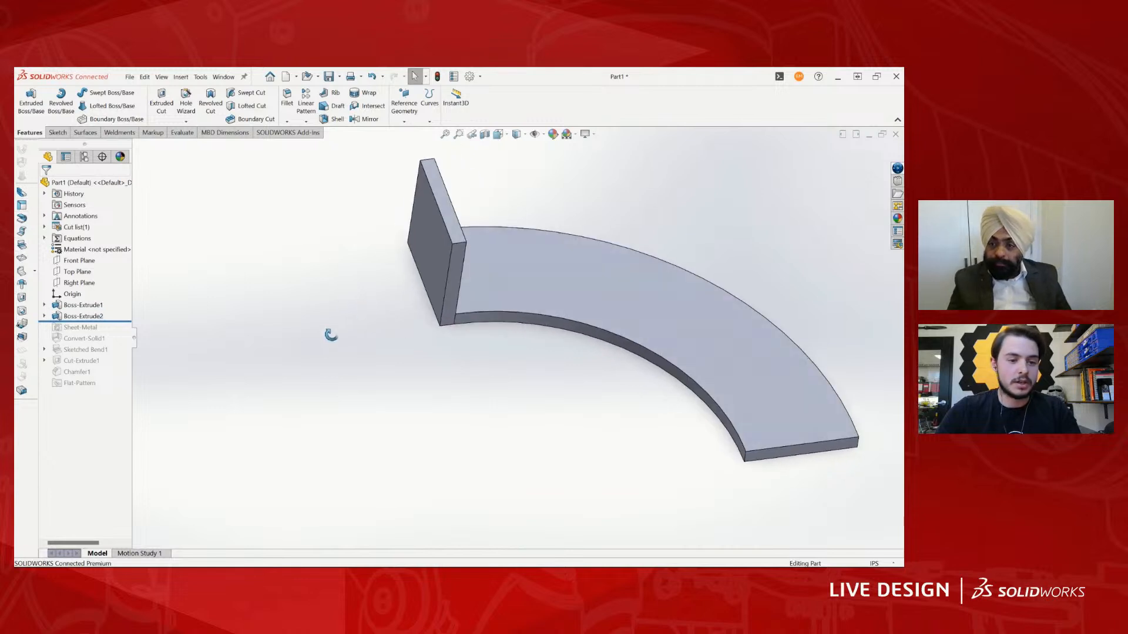
pyautogui.scroll(1, 377, 359)
pyautogui.click(105, 329)
pyautogui.keyDown('ctrl'); pyautogui.click(70, 382); pyautogui.keyUp('ctrl')
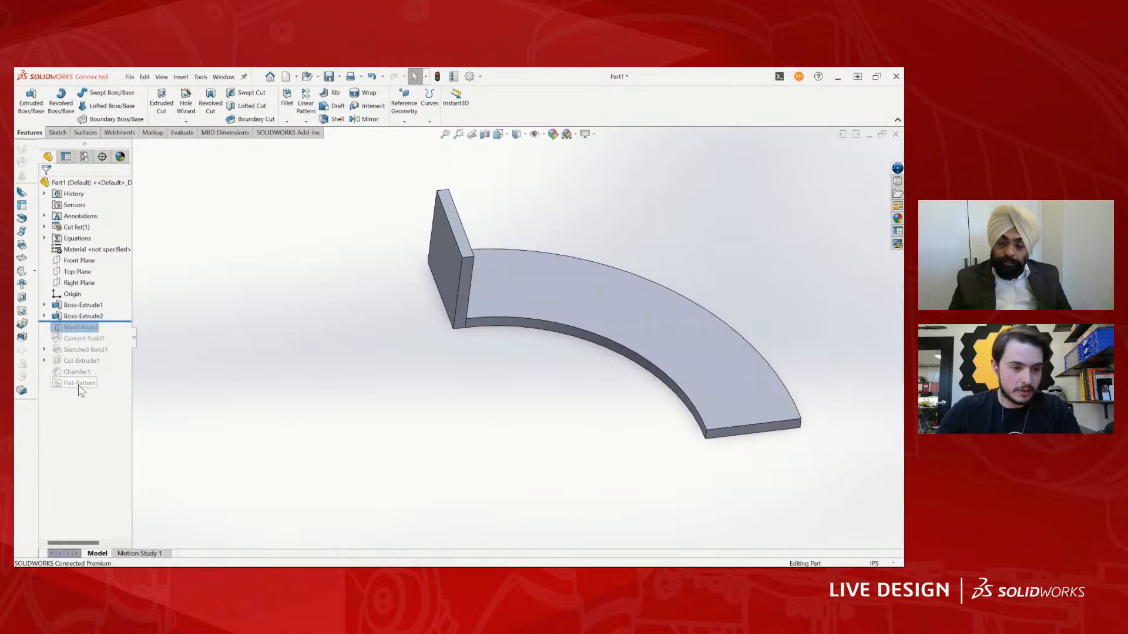
pyautogui.keyDown('ctrl'); pyautogui.click(94, 316); pyautogui.keyUp('ctrl')
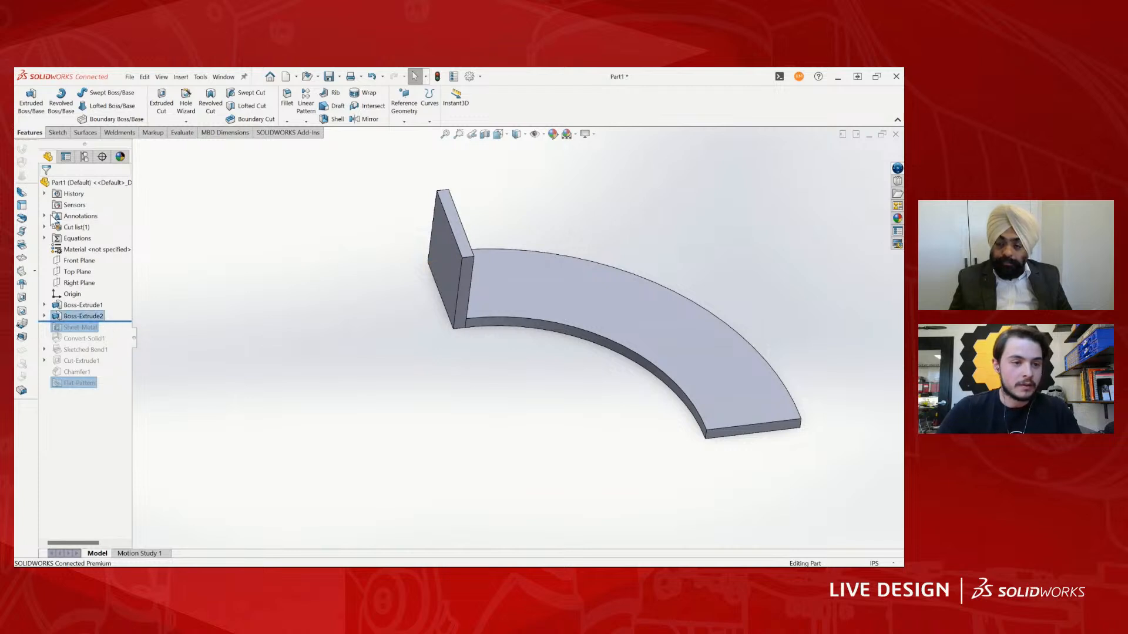
pyautogui.moveTo(111, 322); pyautogui.dragTo(112, 392)
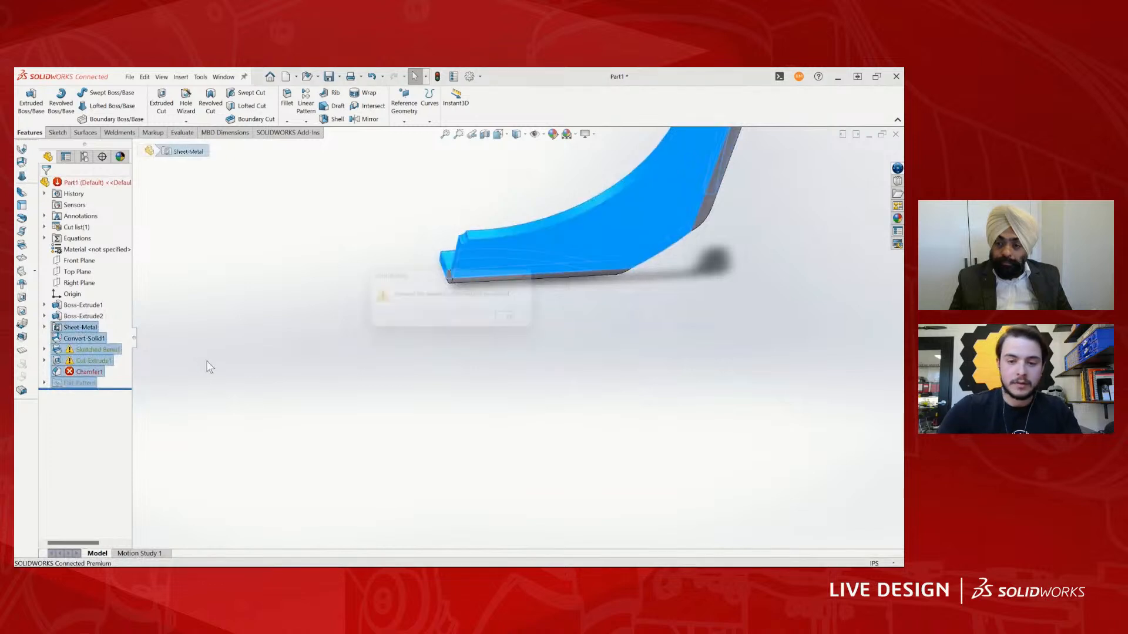
pyautogui.press('Return')
pyautogui.press('Delete')
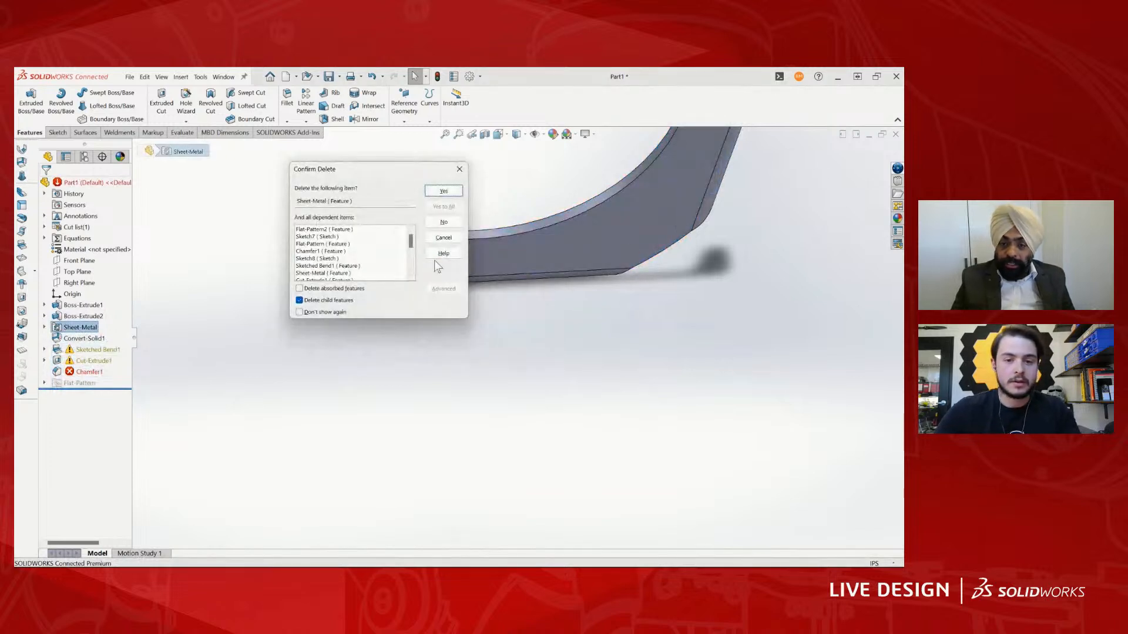
pyautogui.click(444, 191)
# - Convert the solid to sheet metal with the arc's upper face fixed, 0.125 in thickness, 0.0625 in bend radius, and a bend at the tab's inner edge
pyautogui.moveTo(450, 228); pyautogui.dragTo(533, 320, button='middle')
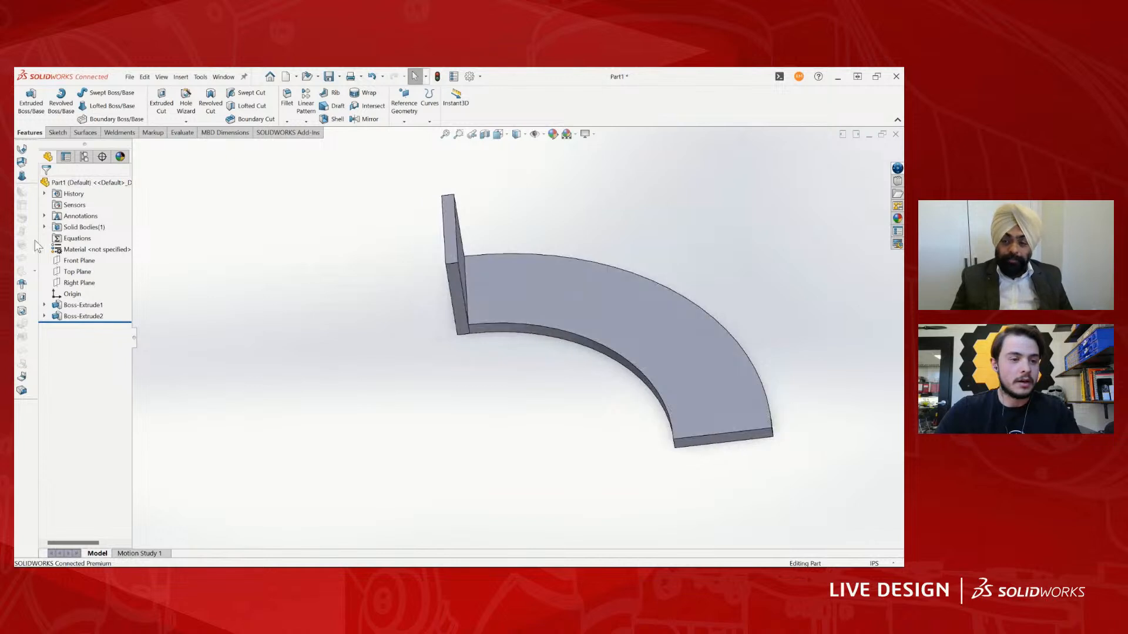
pyautogui.click(21, 162)
pyautogui.click(558, 302)
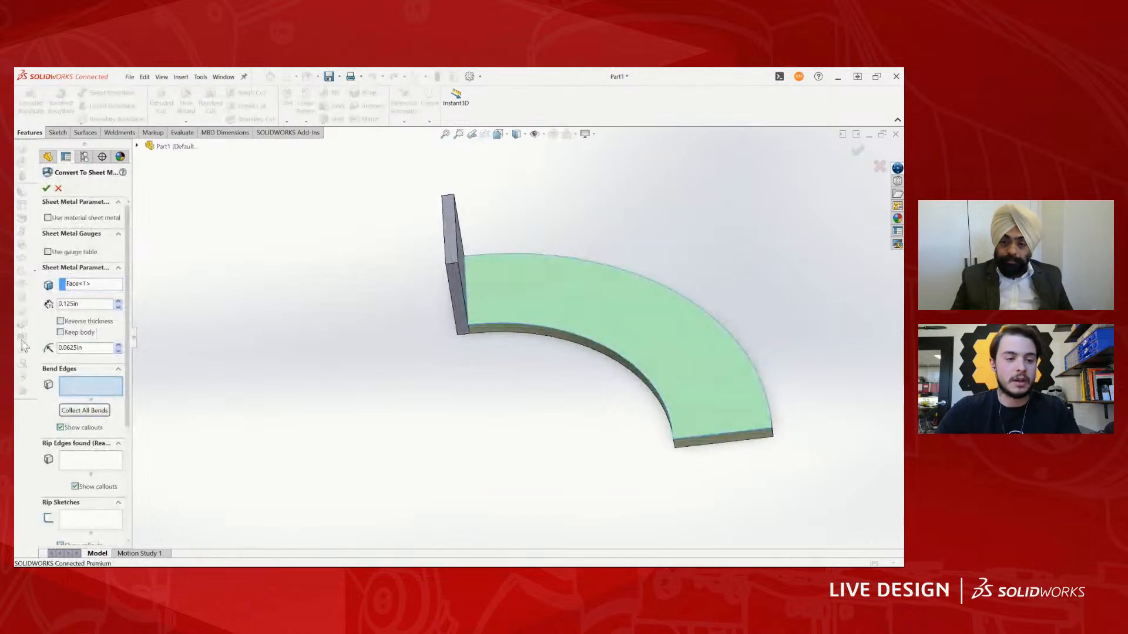
pyautogui.moveTo(395, 372); pyautogui.dragTo(528, 296, button='middle')
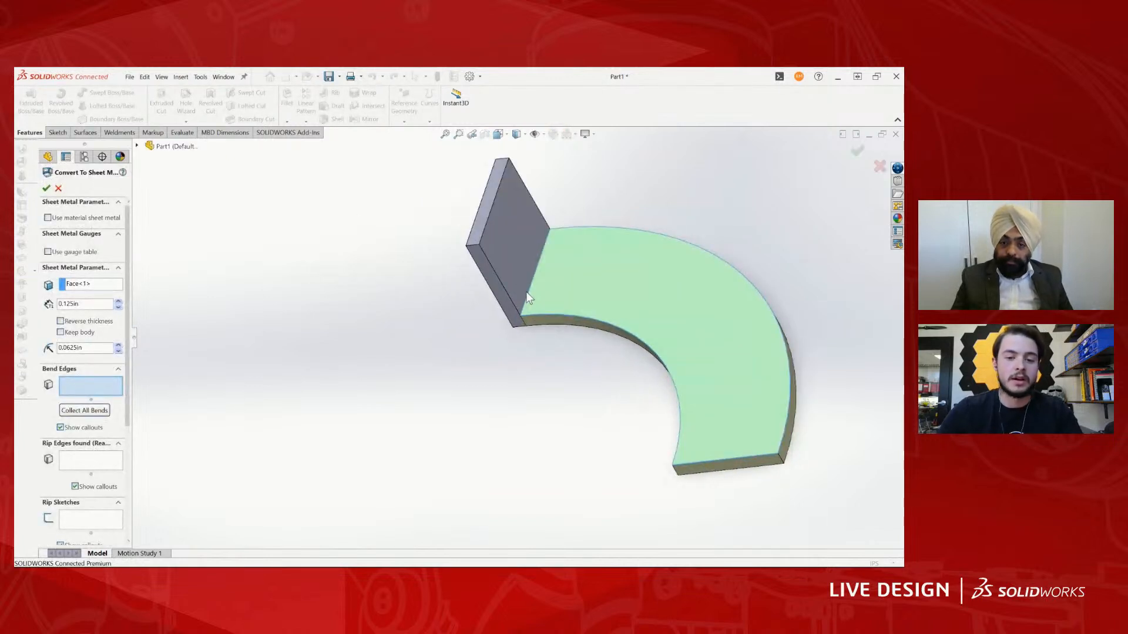
pyautogui.click(528, 297)
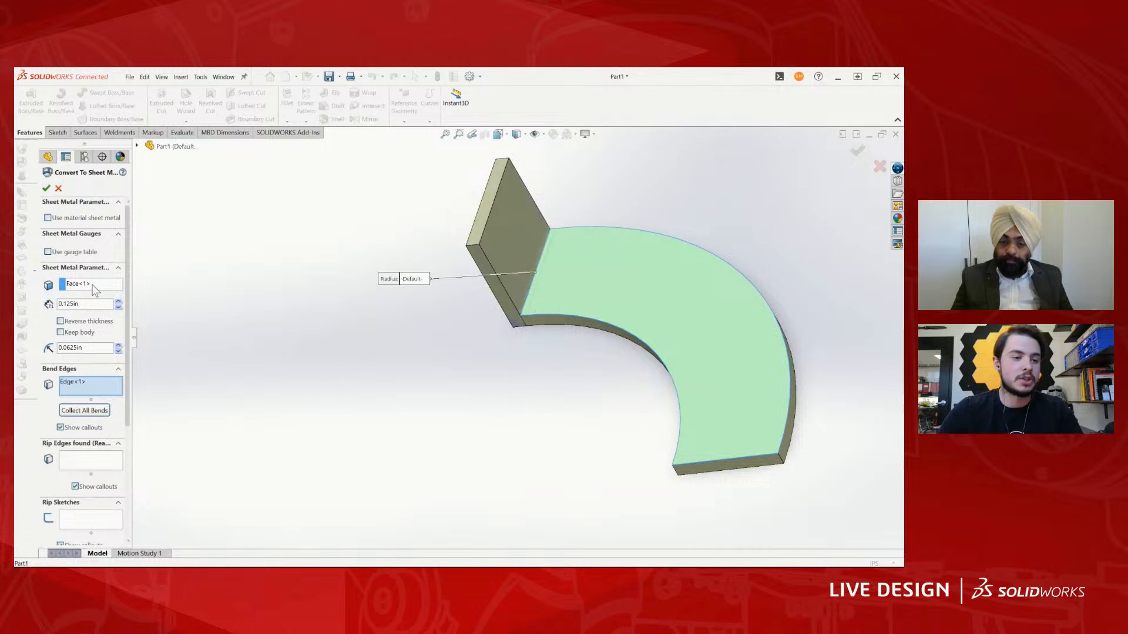
pyautogui.click(45, 188)
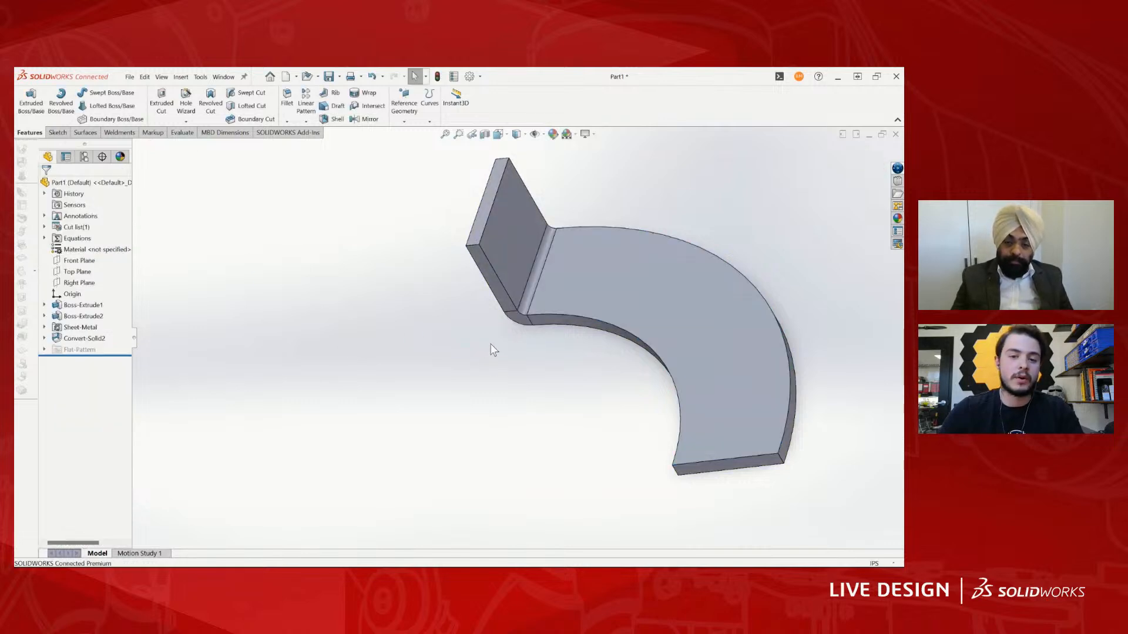
# - Flatten the sheet metal part to inspect the unfolded tab and outline, and return to the folded shape
pyautogui.moveTo(491, 348); pyautogui.dragTo(556, 345, button='middle')
pyautogui.scroll(4, 551, 326)
pyautogui.scroll(-3, 556, 344)
pyautogui.scroll(-4, 533, 337)
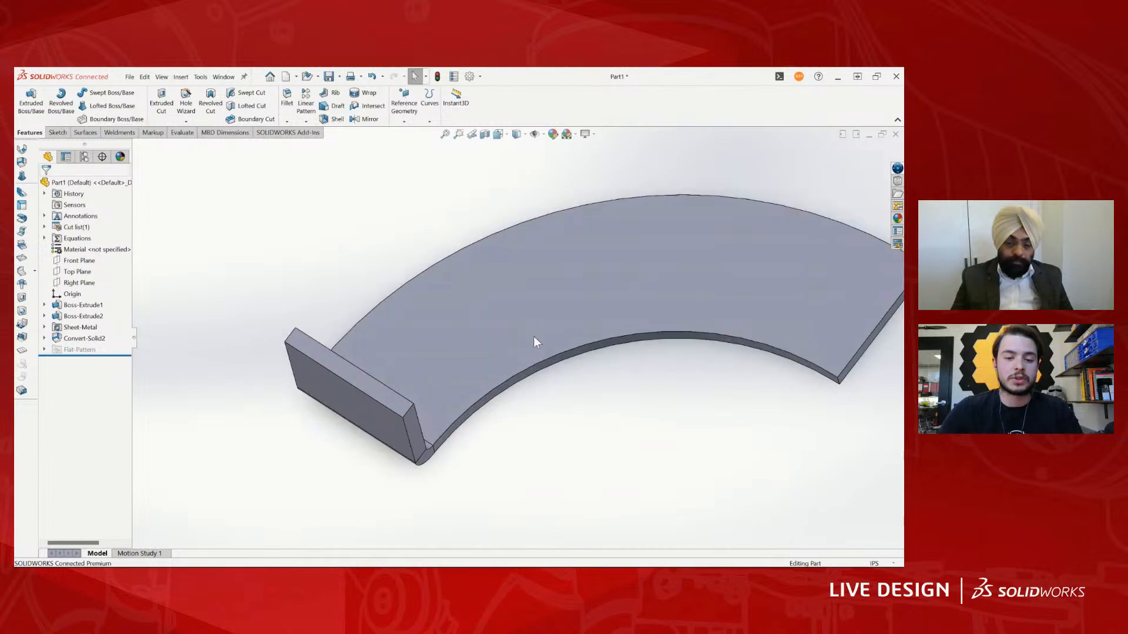
pyautogui.rightClick(526, 332)
pyautogui.click(553, 495)
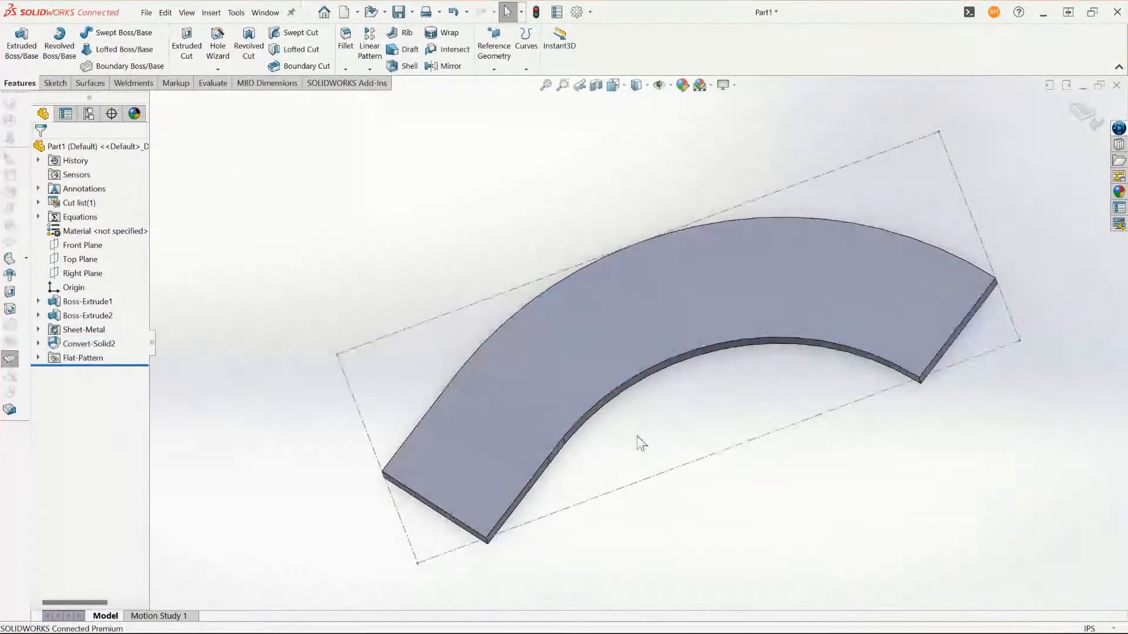
pyautogui.moveTo(668, 405); pyautogui.dragTo(715, 435, button='middle')
pyautogui.rightClick(657, 324)
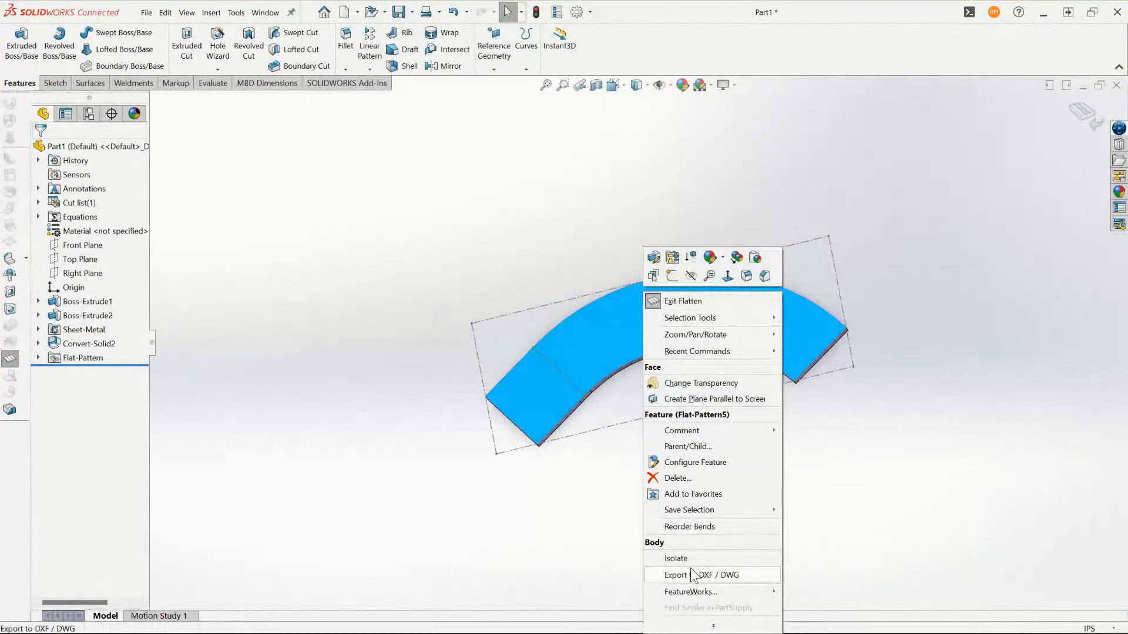
pyautogui.click(718, 300)
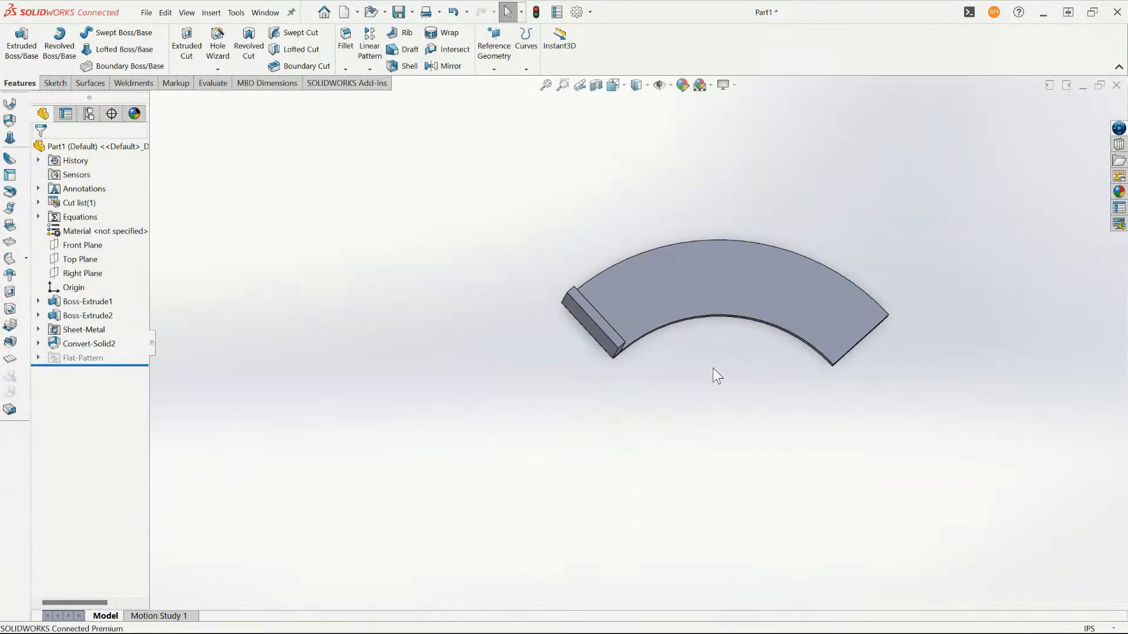
pyautogui.moveTo(680, 372); pyautogui.dragTo(759, 280, button='middle')
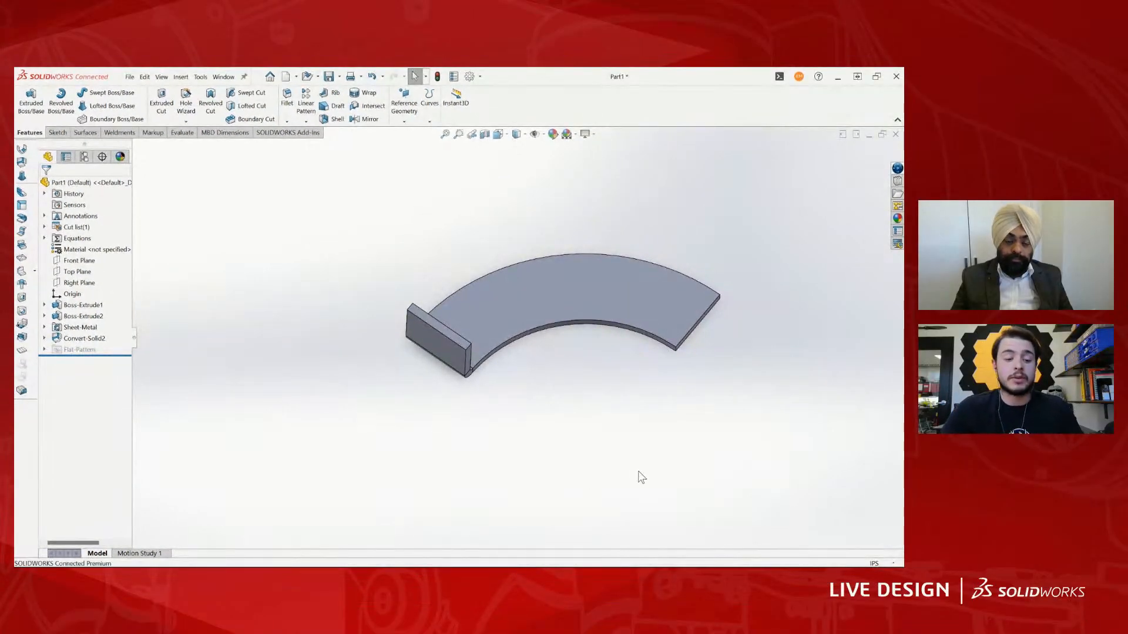
pyautogui.hotkey('ctrl', 's')
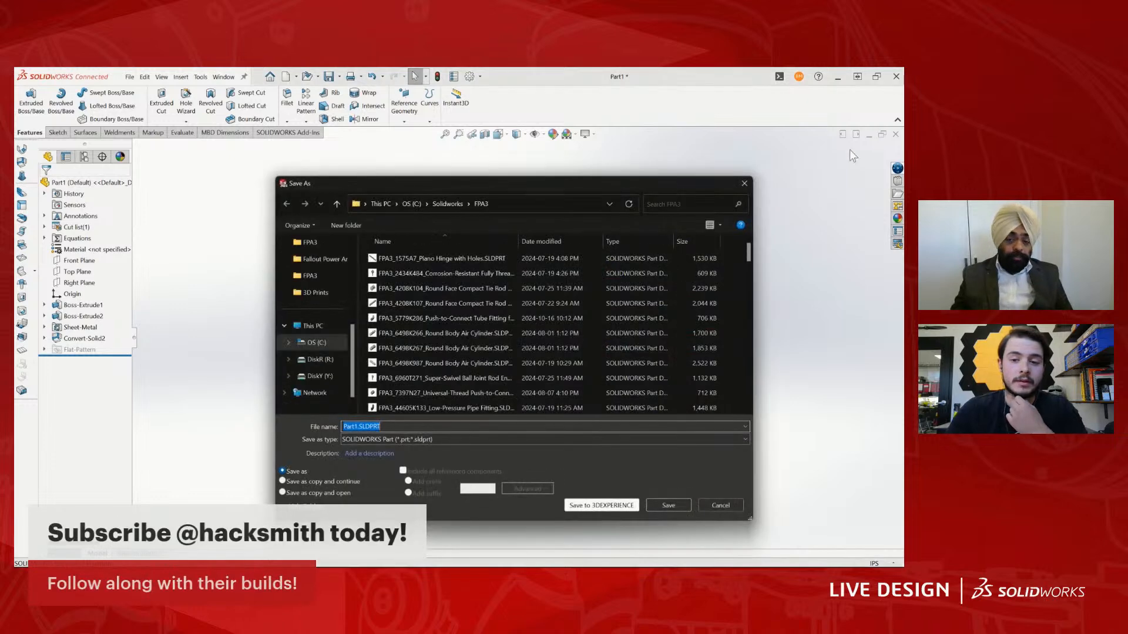
pyautogui.click(745, 183)
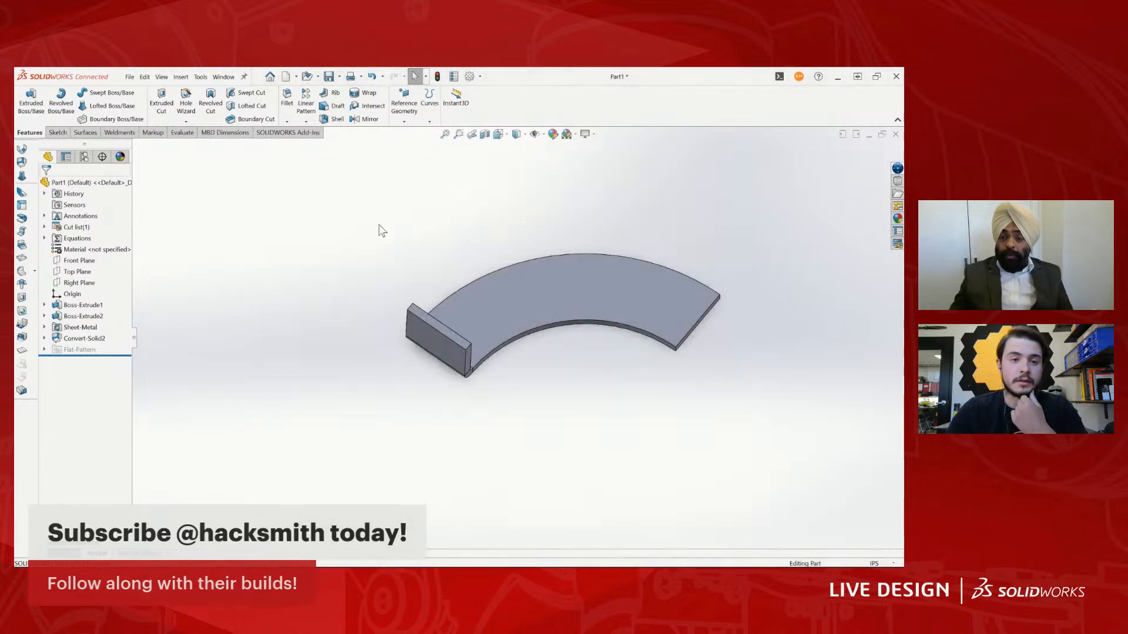
pyautogui.click(129, 76)
pyautogui.click(225, 88)
pyautogui.click(223, 78)
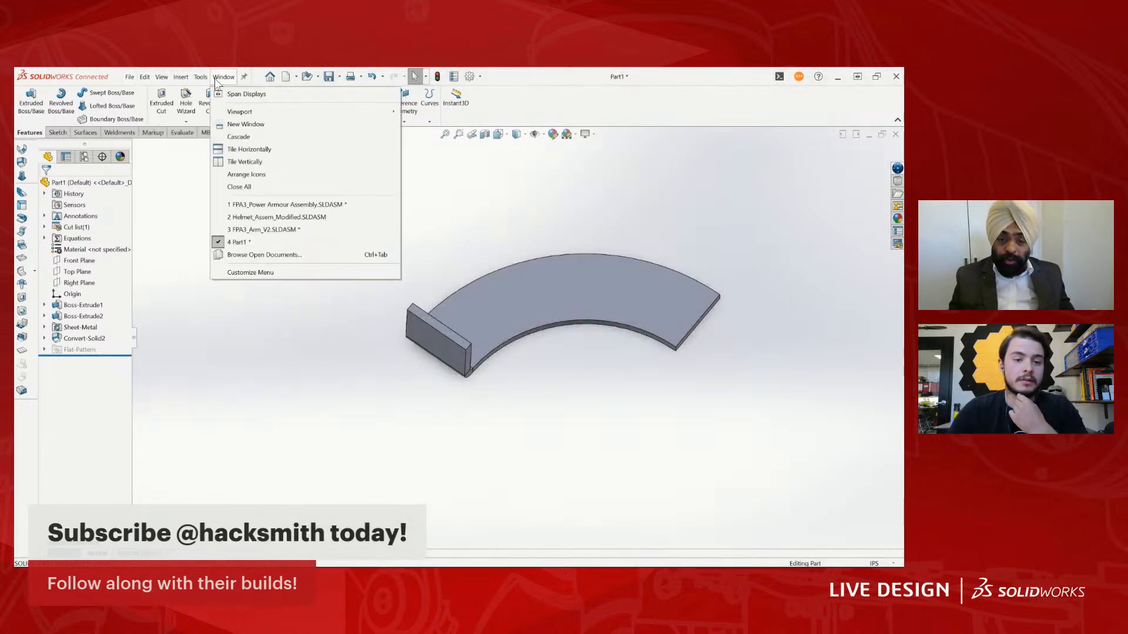
pyautogui.click(131, 78)
pyautogui.scroll(4, 555, 330)
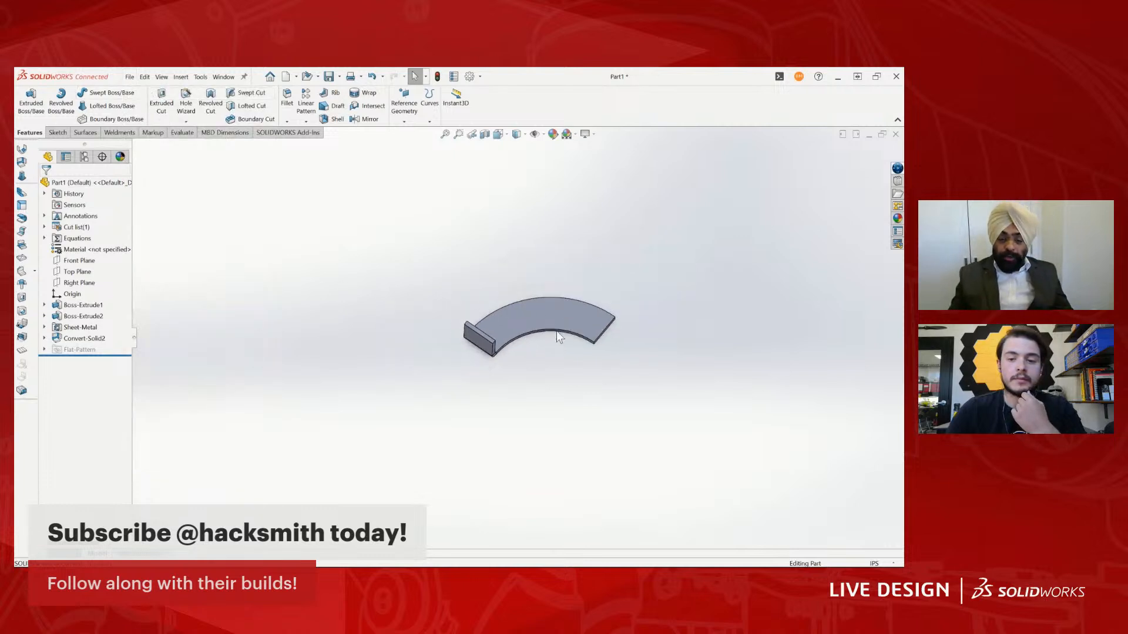
pyautogui.scroll(-4, 511, 330)
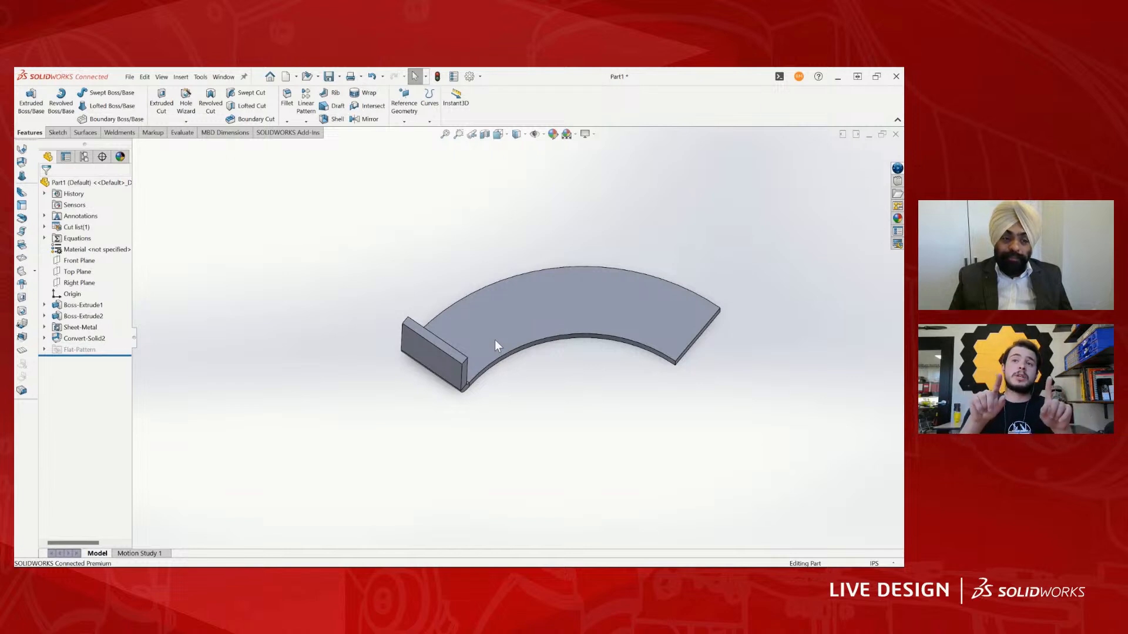
# - Flatten the part again to examine its flat pattern and bend line, and exit the flattened state
pyautogui.moveTo(390, 297); pyautogui.dragTo(593, 302, button='middle')
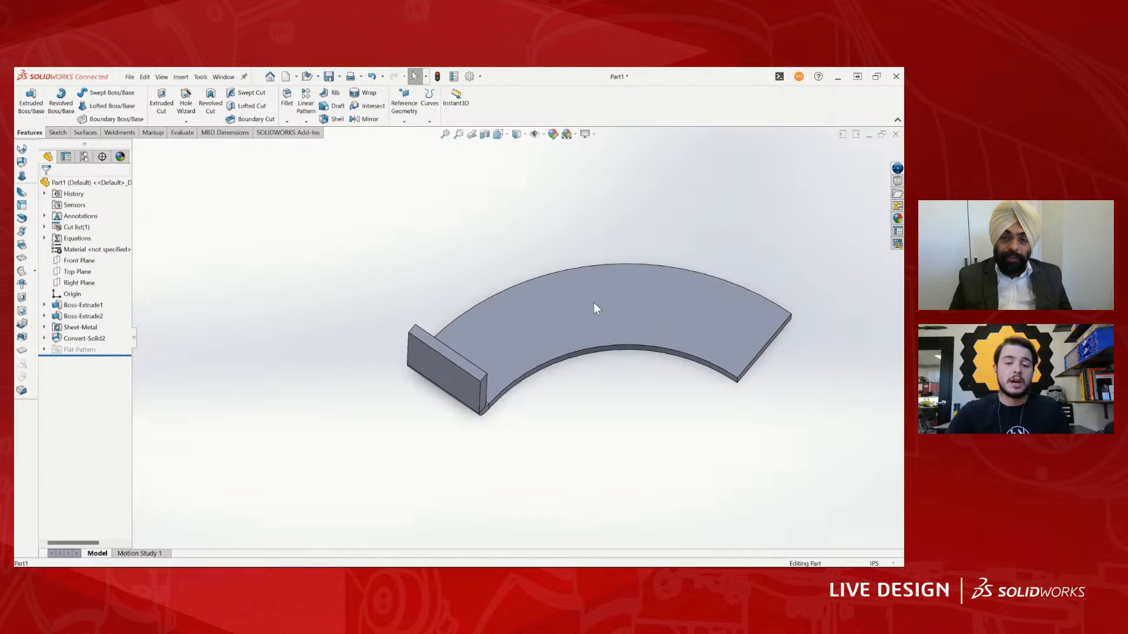
pyautogui.rightClick(593, 302)
pyautogui.click(655, 509)
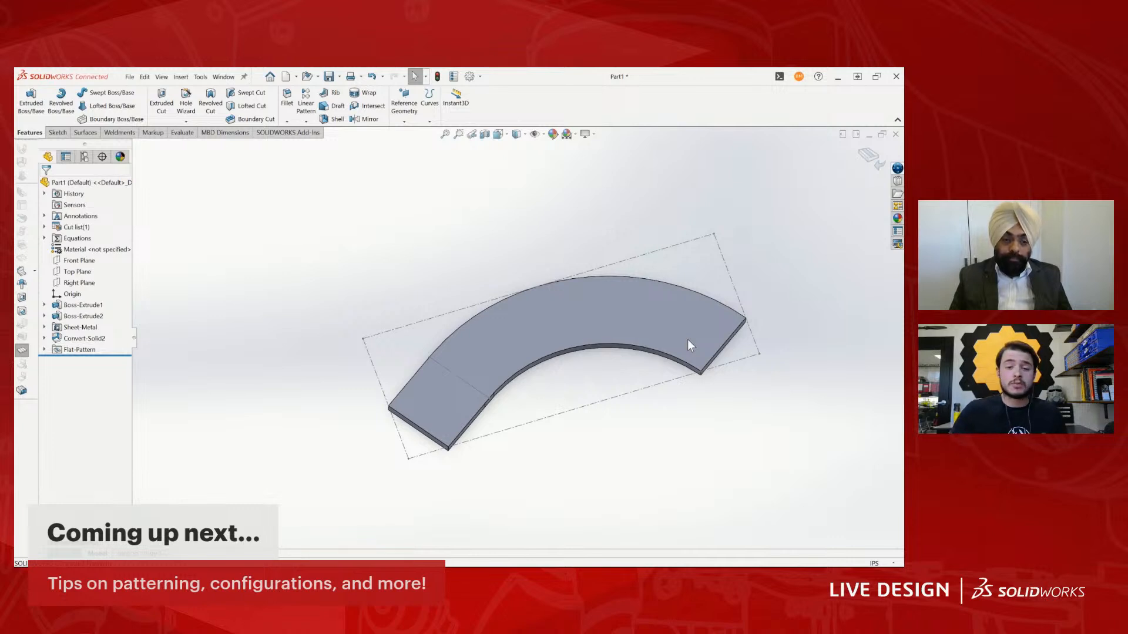
pyautogui.moveTo(691, 345); pyautogui.dragTo(388, 283, button='middle')
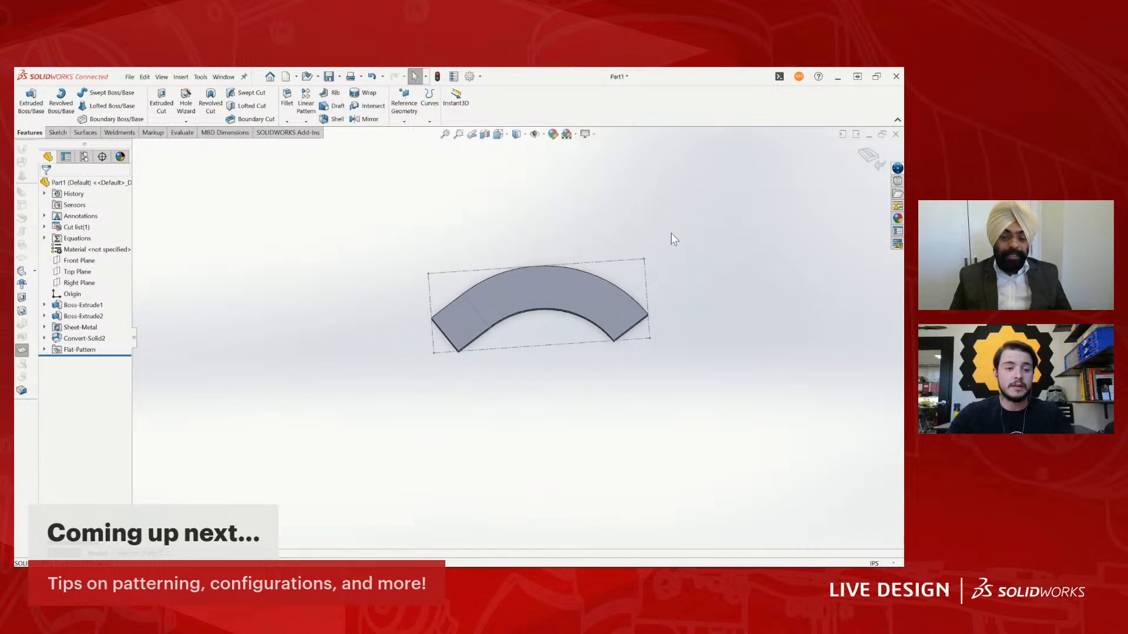
pyautogui.click(864, 157)
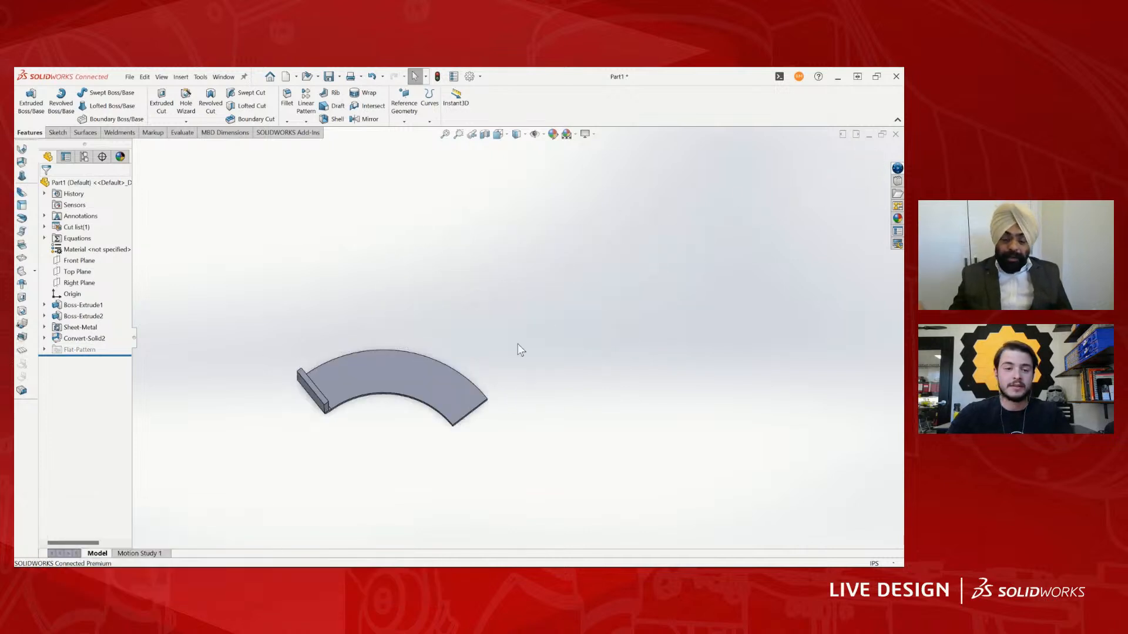
# - Examine the folded rib and its end tab in the standard Top view
pyautogui.scroll(-3, 470, 355)
pyautogui.press('space')
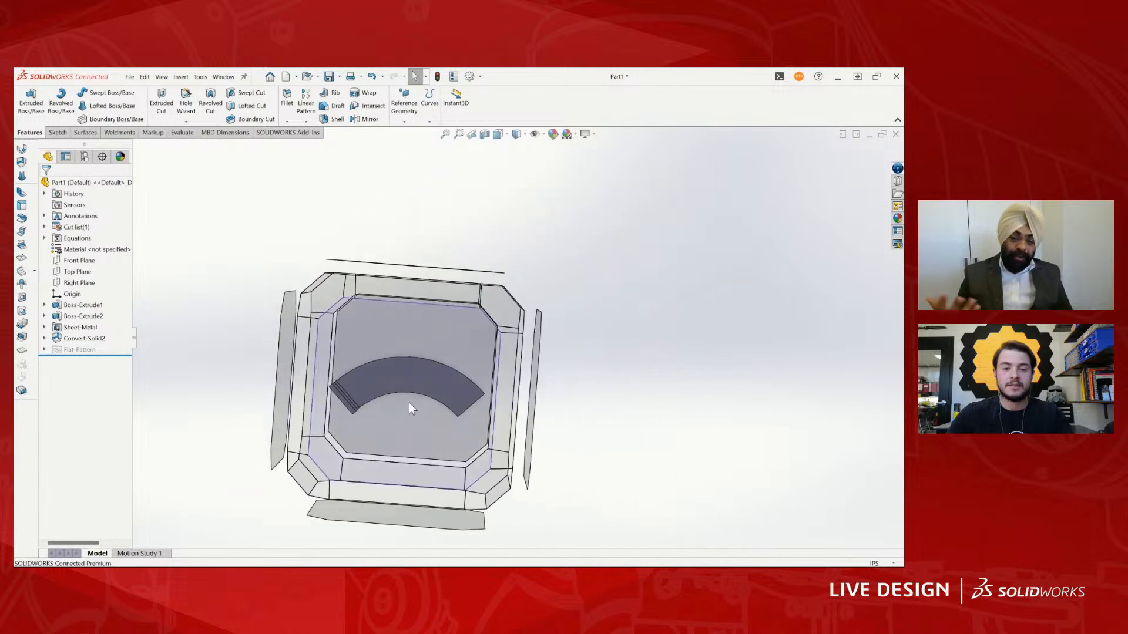
pyautogui.click(409, 403)
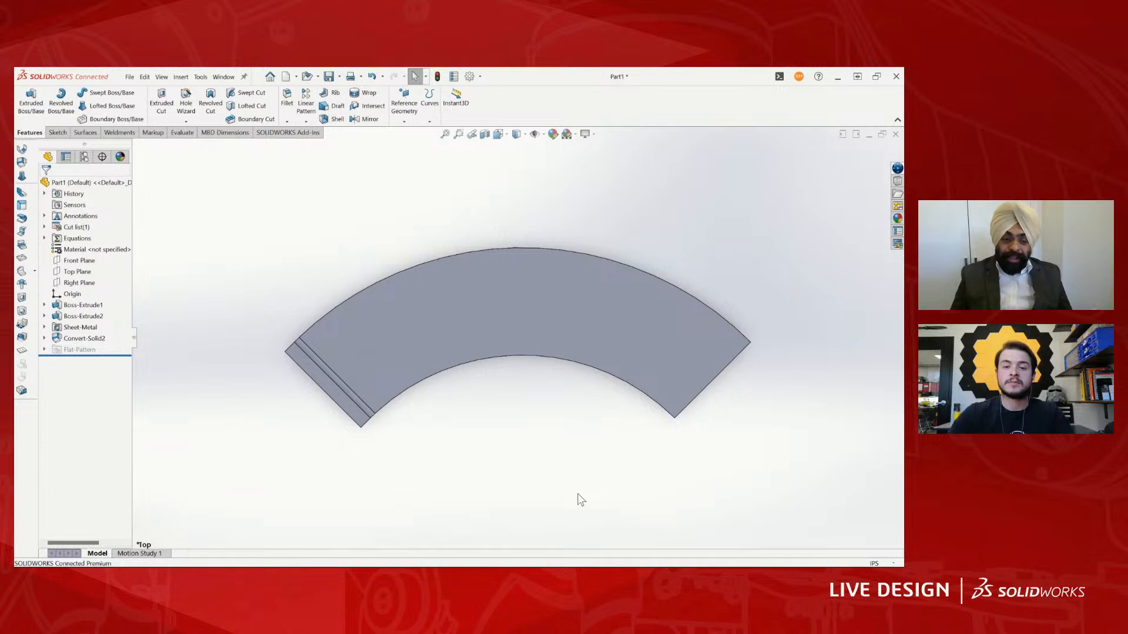
pyautogui.scroll(3, 466, 340)
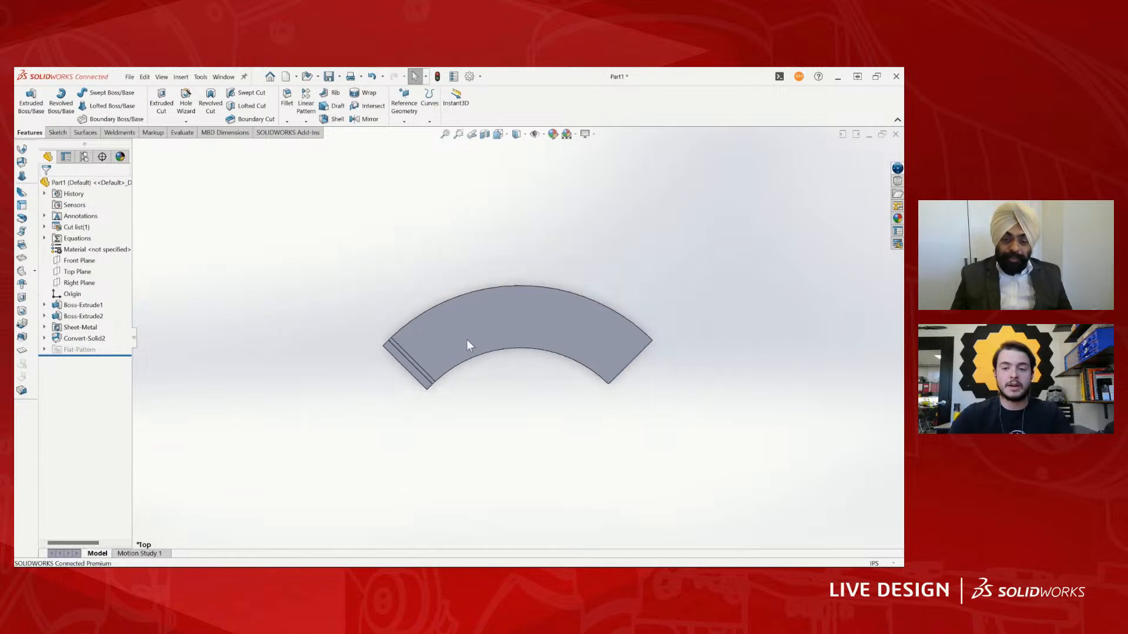
pyautogui.scroll(-3, 467, 339)
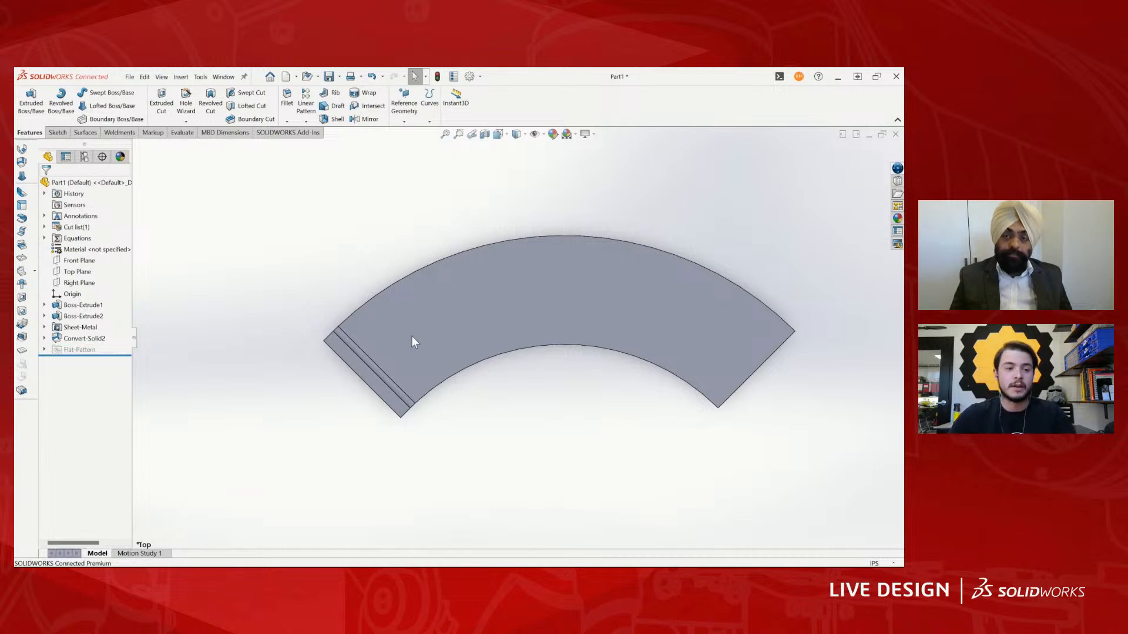
# - Sketch an S-shaped spline on the Top Plane from the origin through three further points, about 6.9 in across
pyautogui.scroll(3, 411, 336)
pyautogui.moveTo(523, 389); pyautogui.dragTo(538, 359, button='middle')
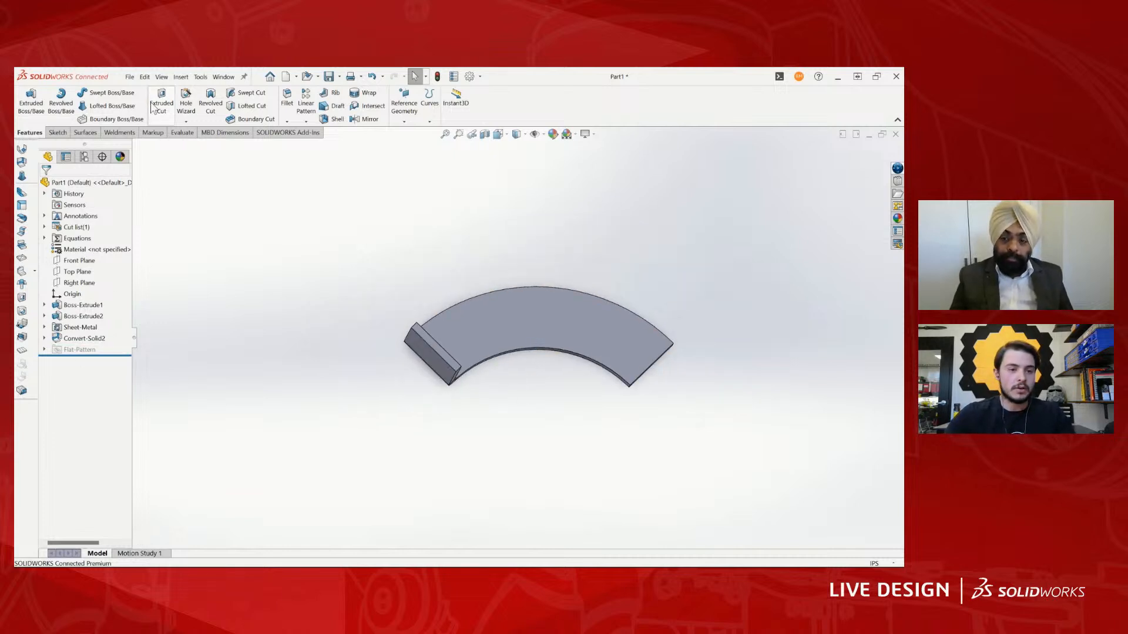
pyautogui.click(130, 77)
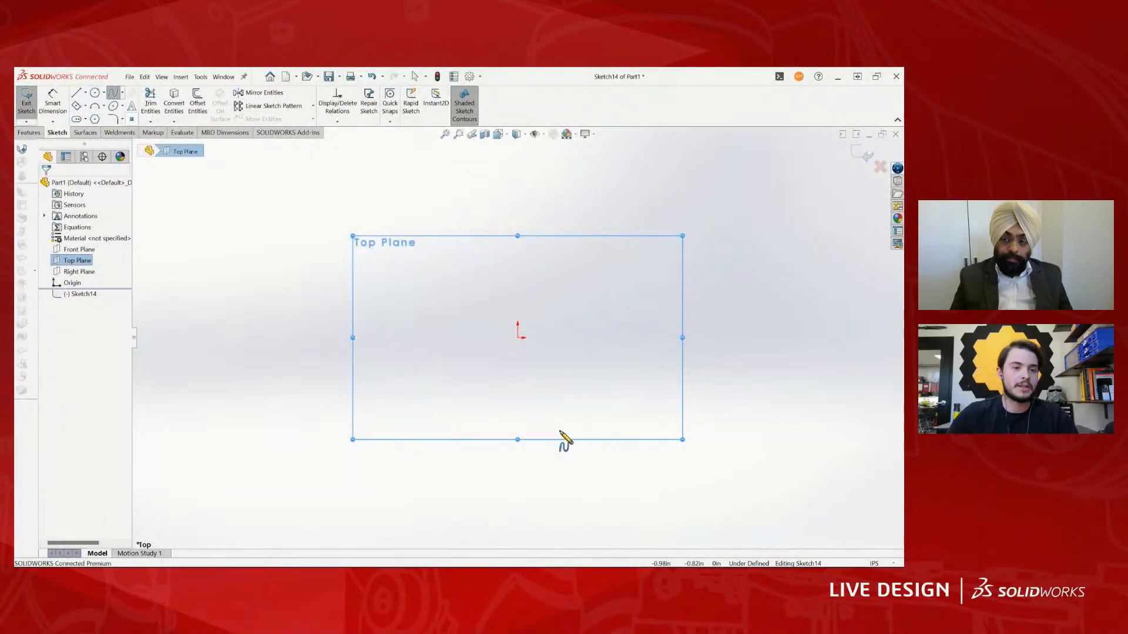
pyautogui.click(518, 338)
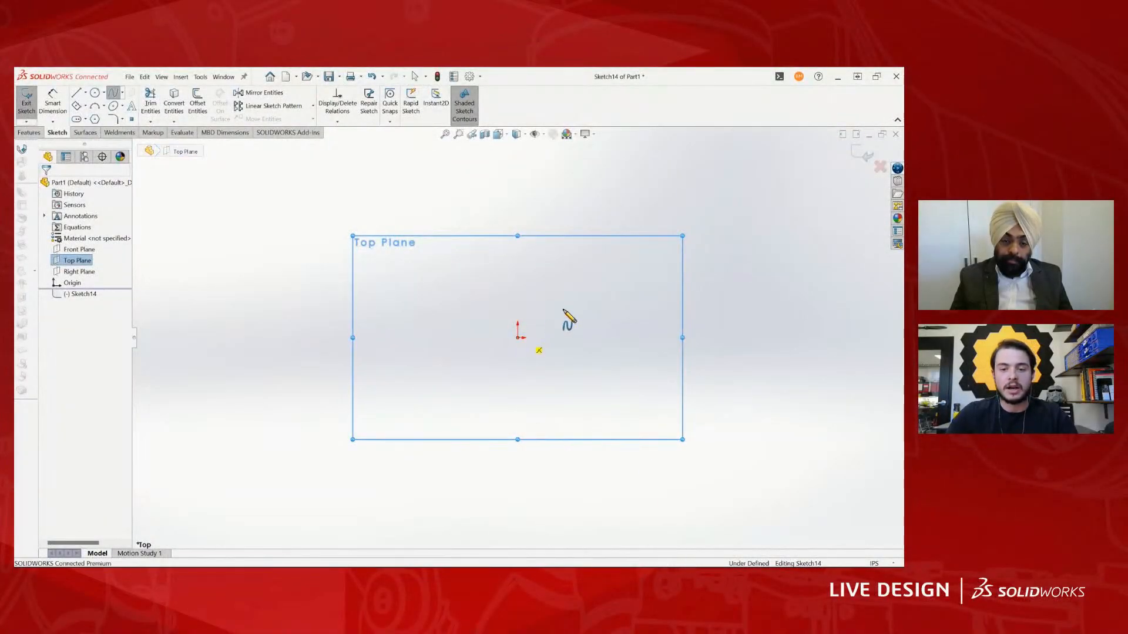
pyautogui.click(605, 303)
pyautogui.click(655, 374)
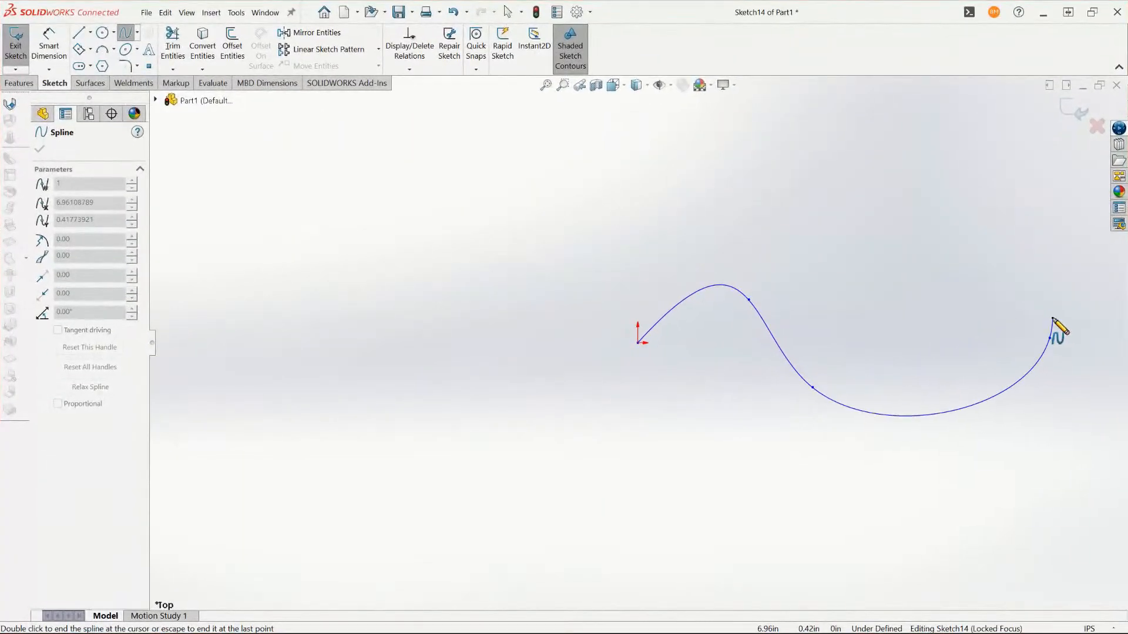
pyautogui.doubleClick(842, 335)
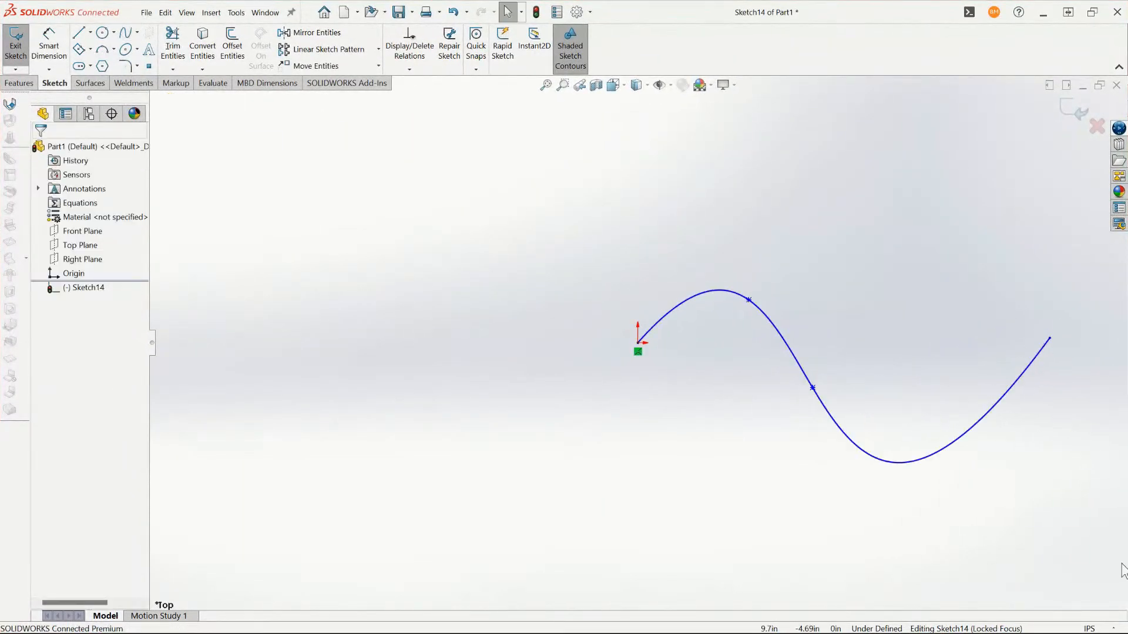
# - Offset the spline bi-directionally by 1/16 in and cap both ends with lines
pyautogui.scroll(2, 961, 430)
pyautogui.keyDown('ctrl'); pyautogui.moveTo(809, 309); pyautogui.dragTo(529, 285, button='middle'); pyautogui.keyUp('ctrl')
pyautogui.scroll(-1, 388, 285)
pyautogui.scroll(-1, 389, 285)
pyautogui.scroll(1, 411, 300)
pyautogui.scroll(-2, 481, 338)
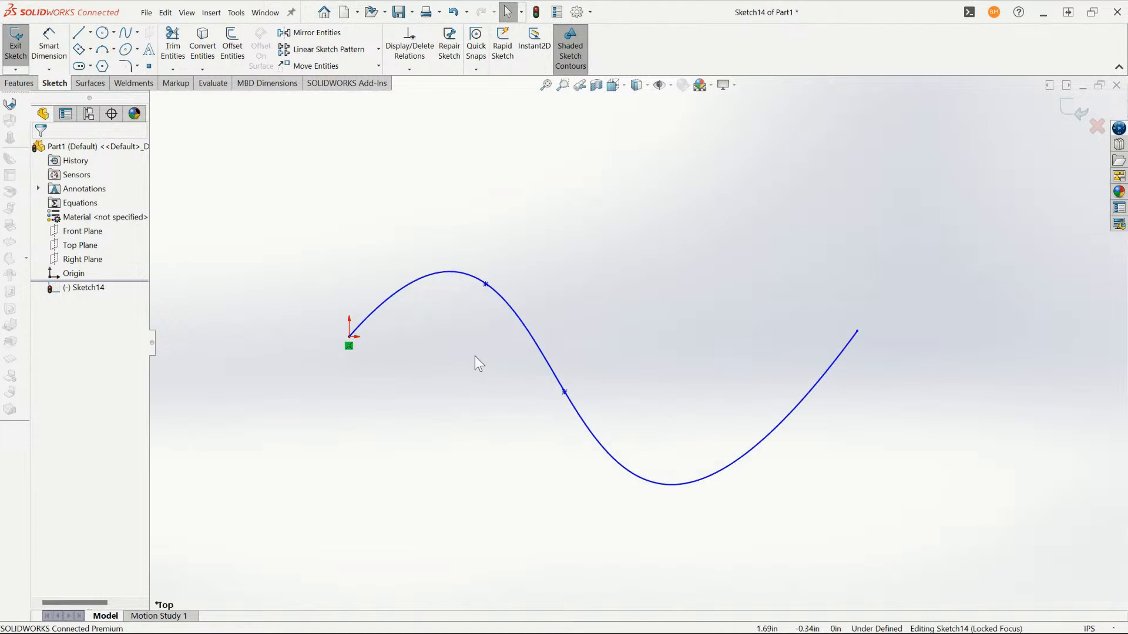
pyautogui.click(510, 303)
pyautogui.rightClick(509, 306)
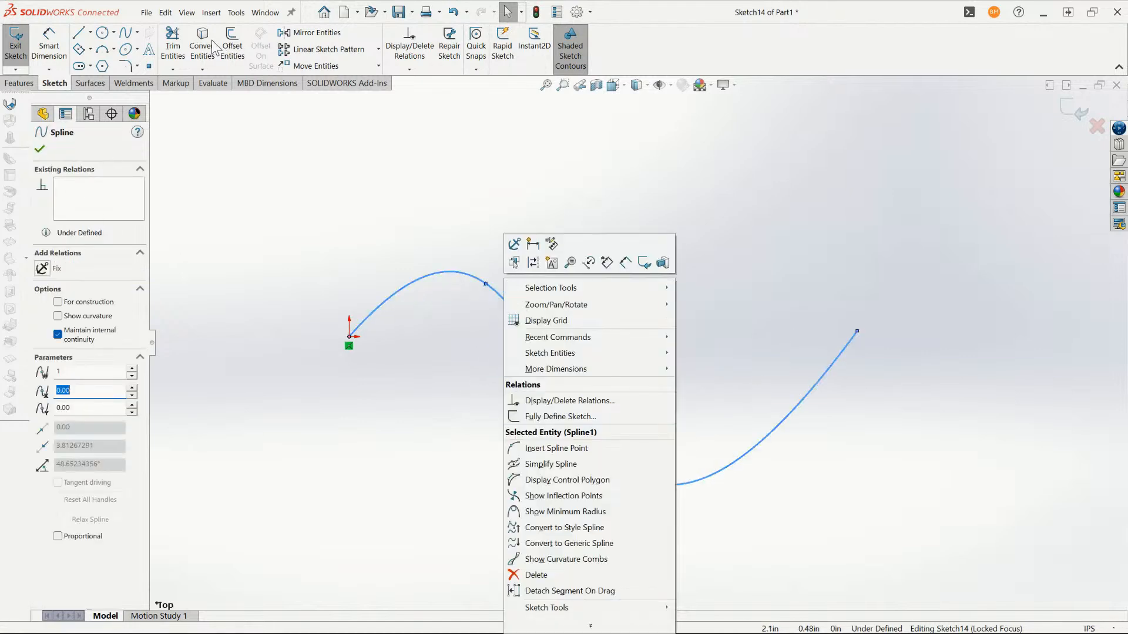
pyautogui.click(232, 43)
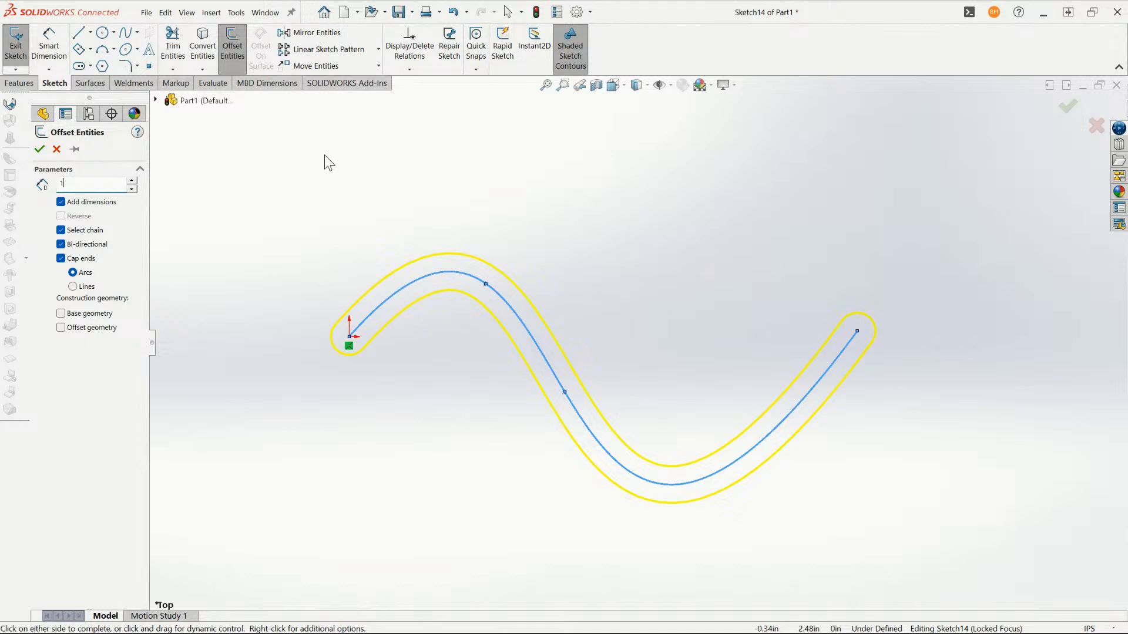
pyautogui.write('1/06')
pyautogui.press('Return')
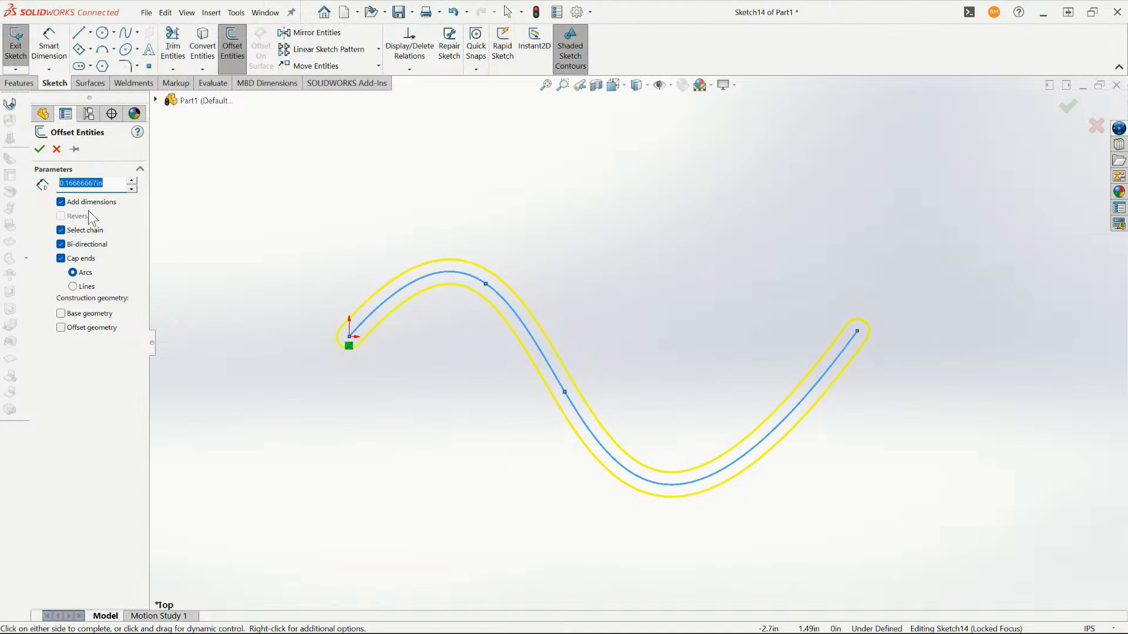
pyautogui.write('1/16')
pyautogui.press('Return')
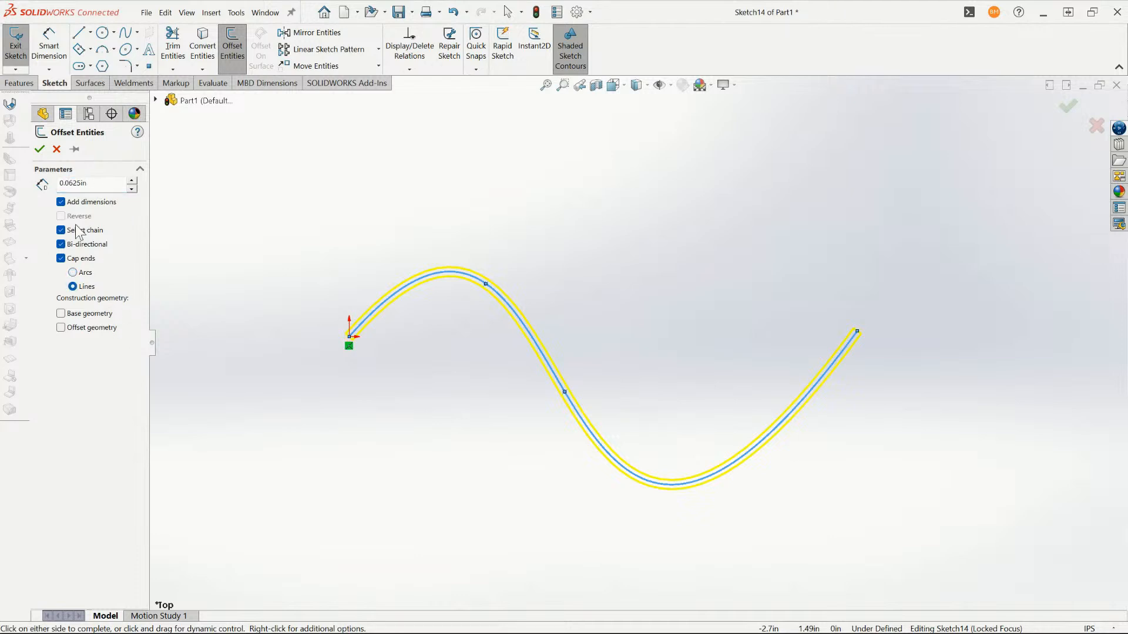
pyautogui.click(39, 150)
# - Convert the original centre spline between the offset curves to construction geometry
pyautogui.scroll(-5, 481, 289)
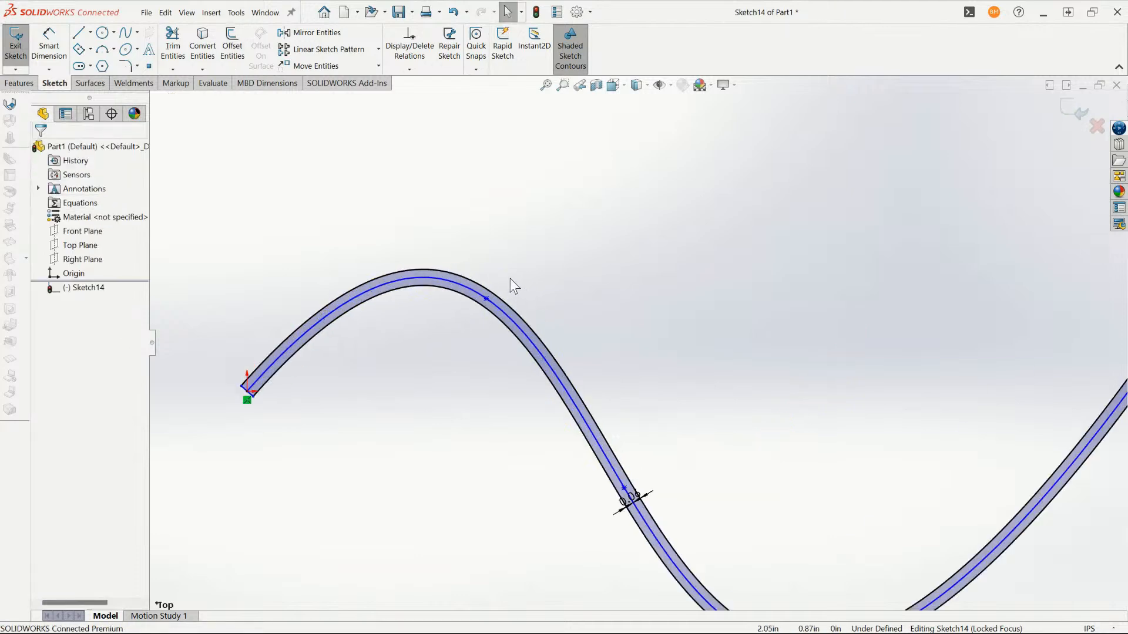
pyautogui.click(465, 294)
pyautogui.rightClick(463, 279)
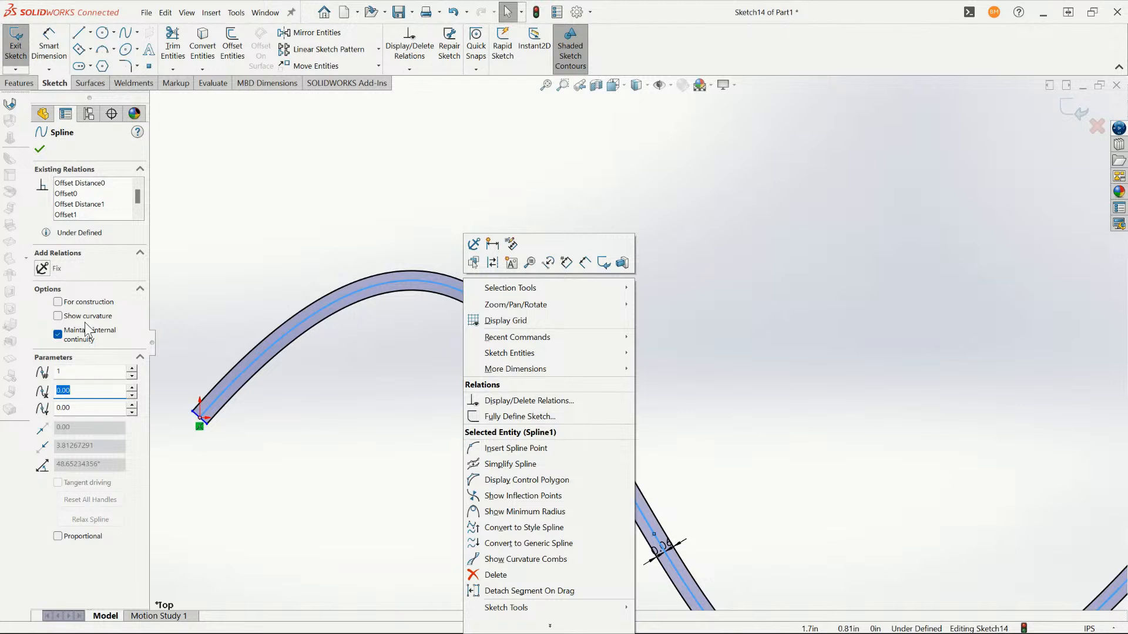
pyautogui.click(491, 263)
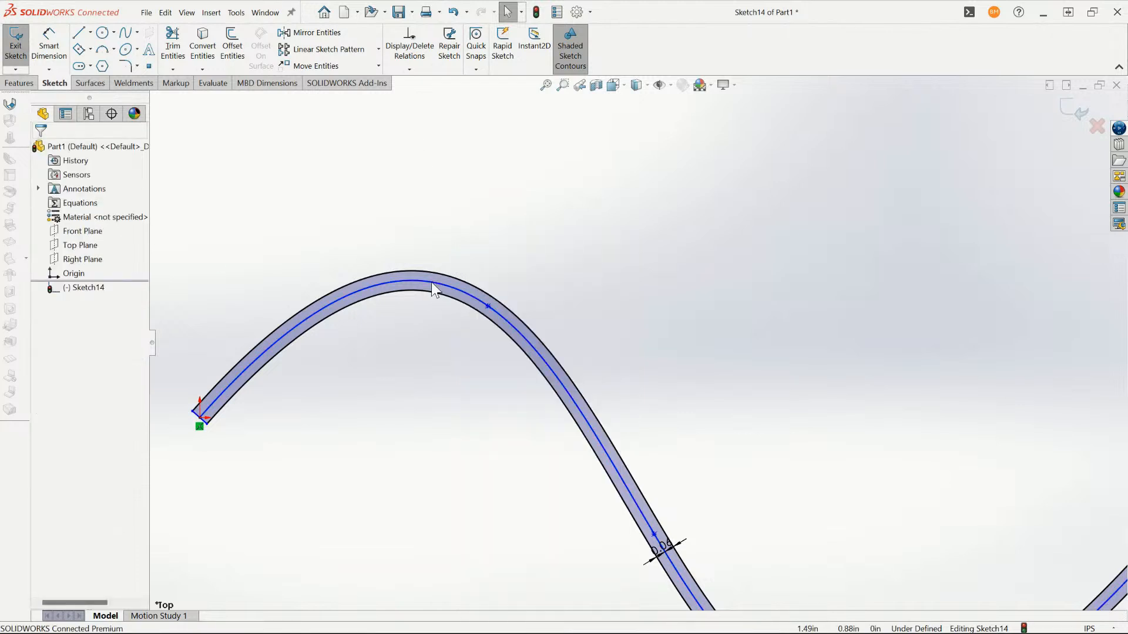
pyautogui.click(431, 282)
pyautogui.click(468, 266)
pyautogui.scroll(3, 535, 272)
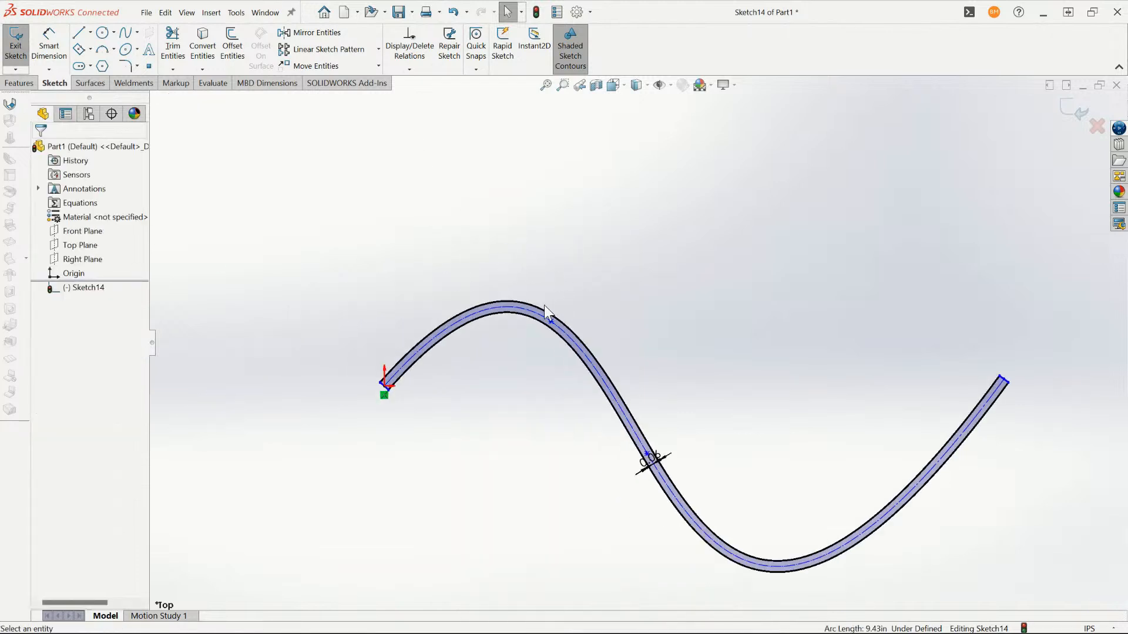
# - Extrude the thin S-shaped profile as a blind boss to a depth of 4.245 in
pyautogui.press('e')
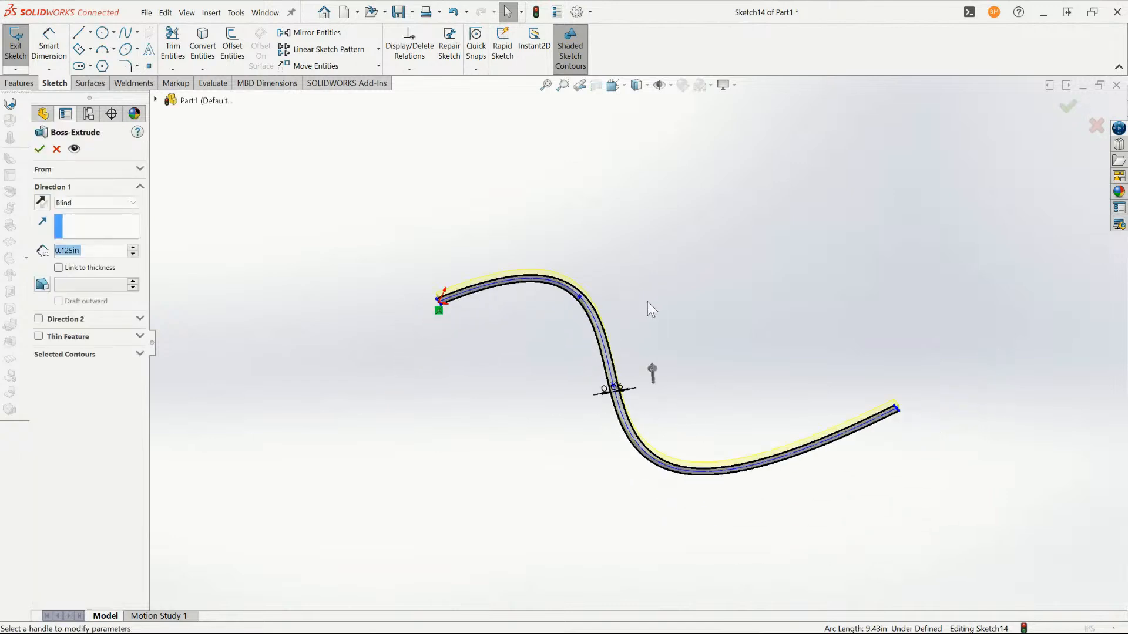
pyautogui.moveTo(625, 332); pyautogui.dragTo(502, 247)
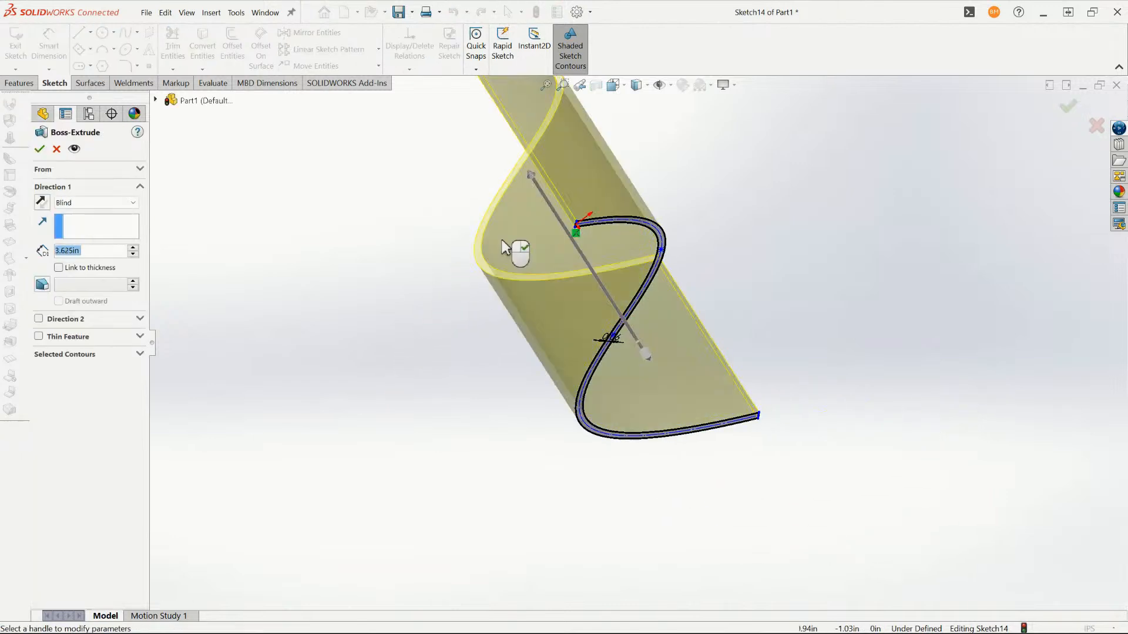
pyautogui.moveTo(504, 250); pyautogui.dragTo(652, 270, button='middle')
pyautogui.moveTo(458, 182); pyautogui.dragTo(427, 159)
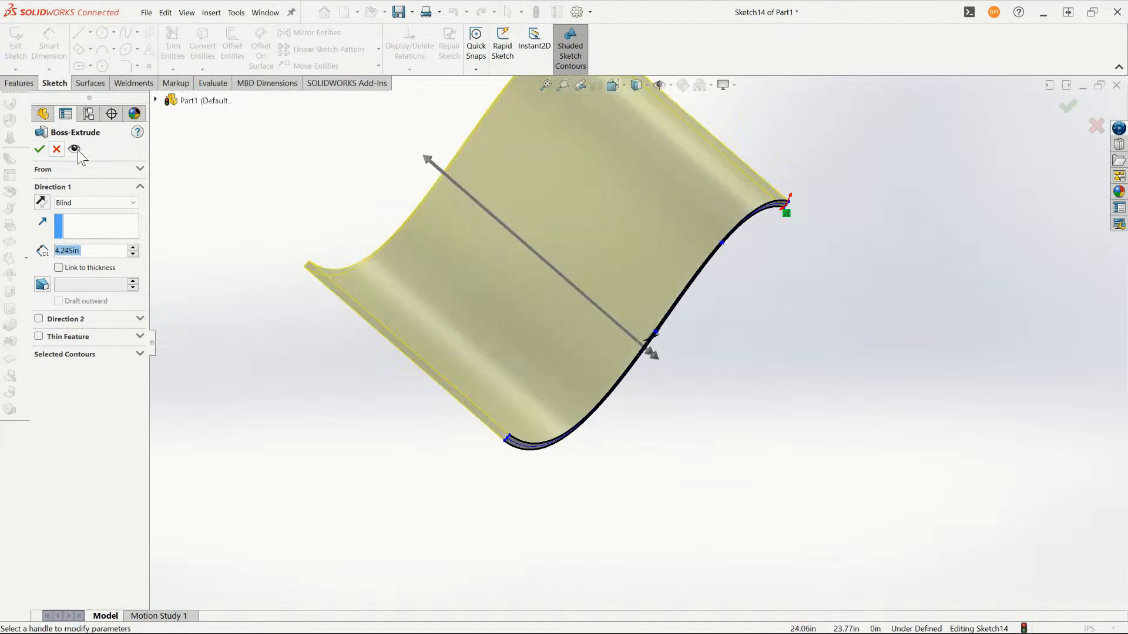
pyautogui.click(39, 148)
pyautogui.moveTo(318, 250); pyautogui.dragTo(520, 370, button='middle')
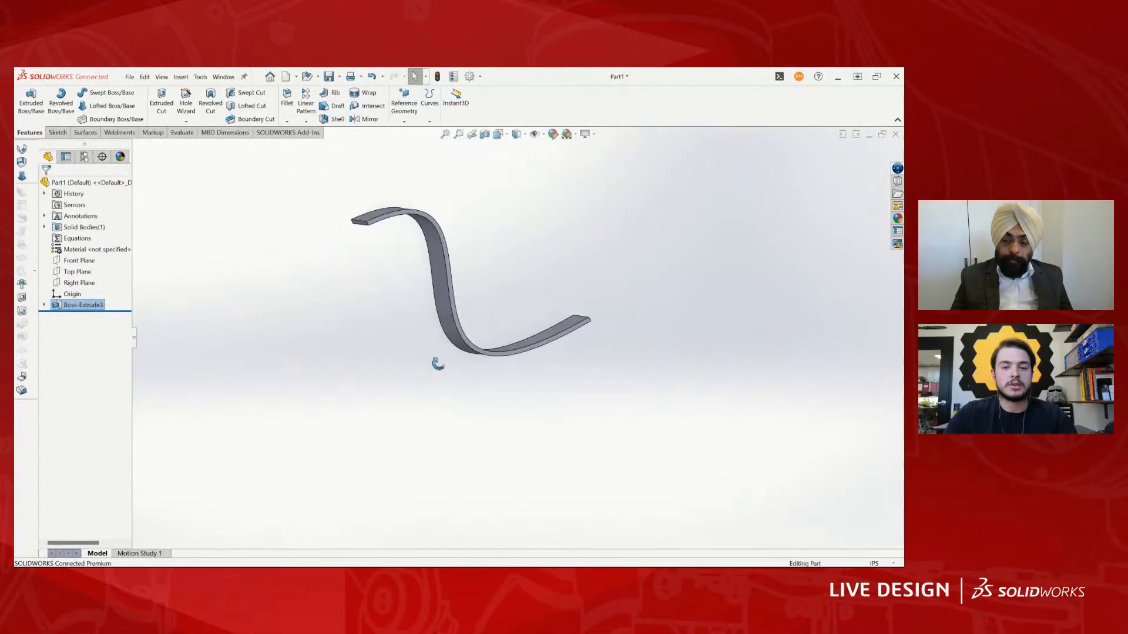
pyautogui.moveTo(424, 359); pyautogui.dragTo(491, 295, button='middle')
pyautogui.scroll(-3, 479, 308)
pyautogui.scroll(2, 491, 295)
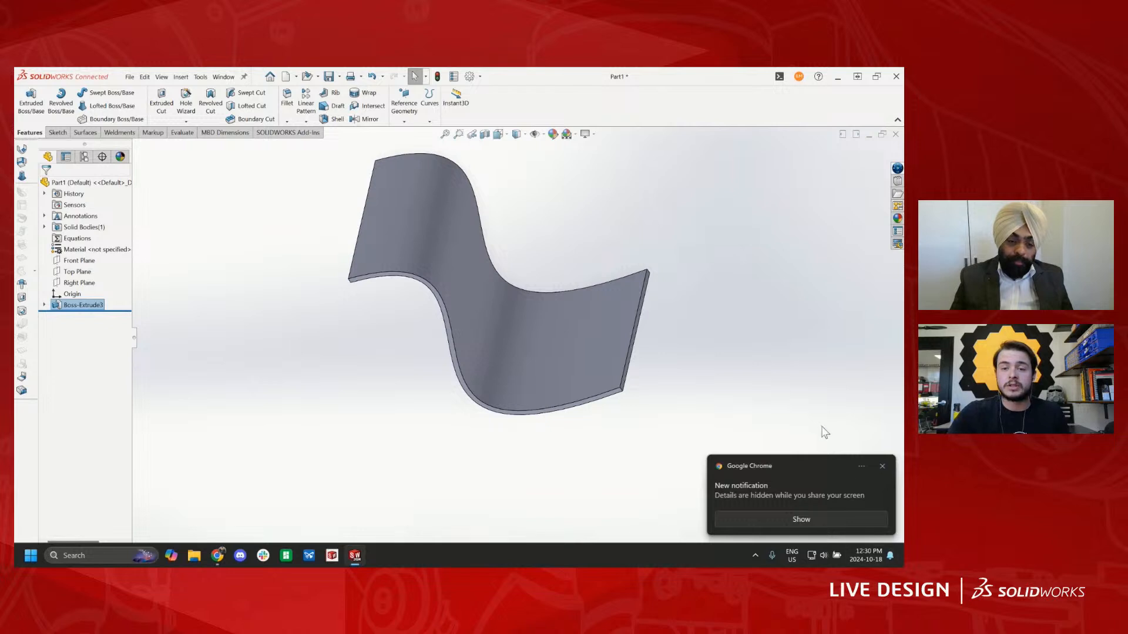
pyautogui.click(882, 467)
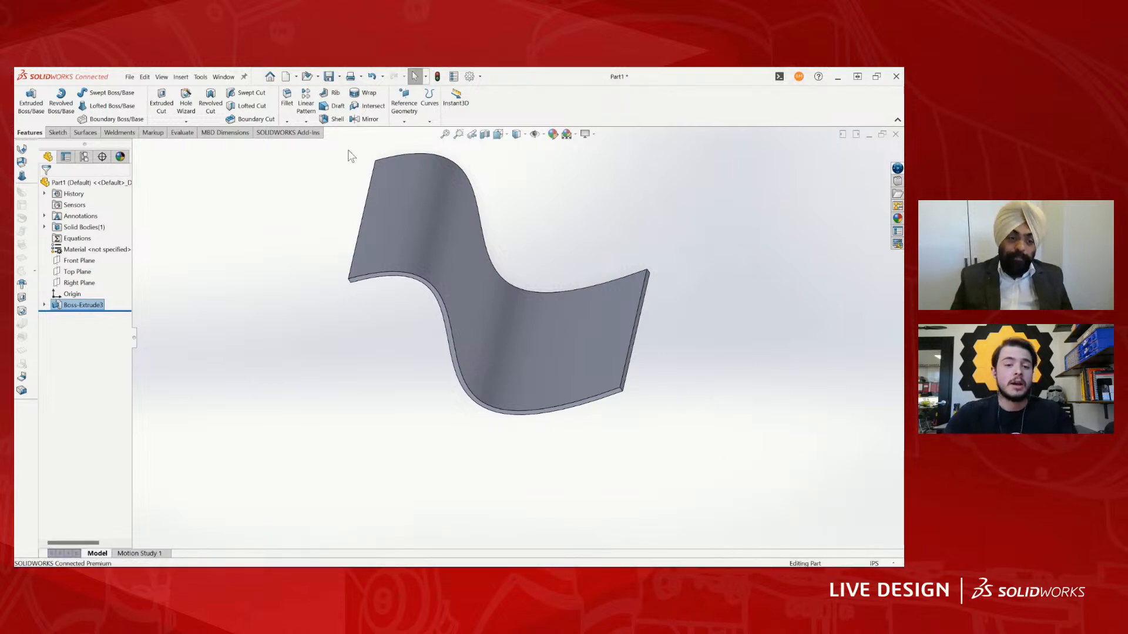
pyautogui.scroll(3, 521, 298)
pyautogui.moveTo(521, 297); pyautogui.dragTo(543, 320, button='middle')
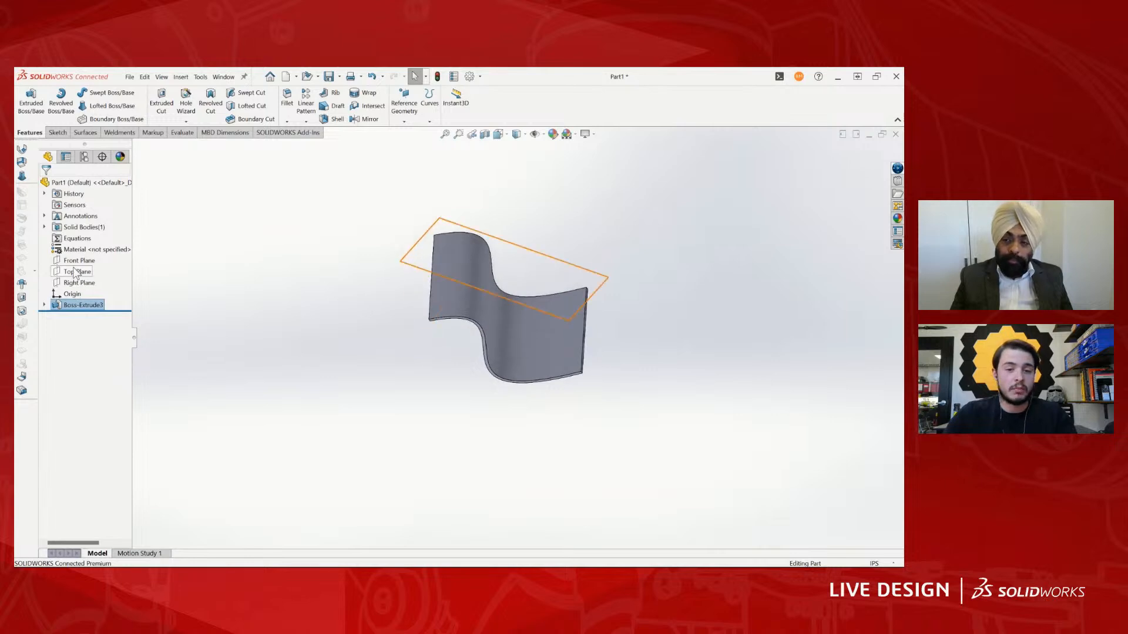
pyautogui.click(74, 272)
pyautogui.press('s')
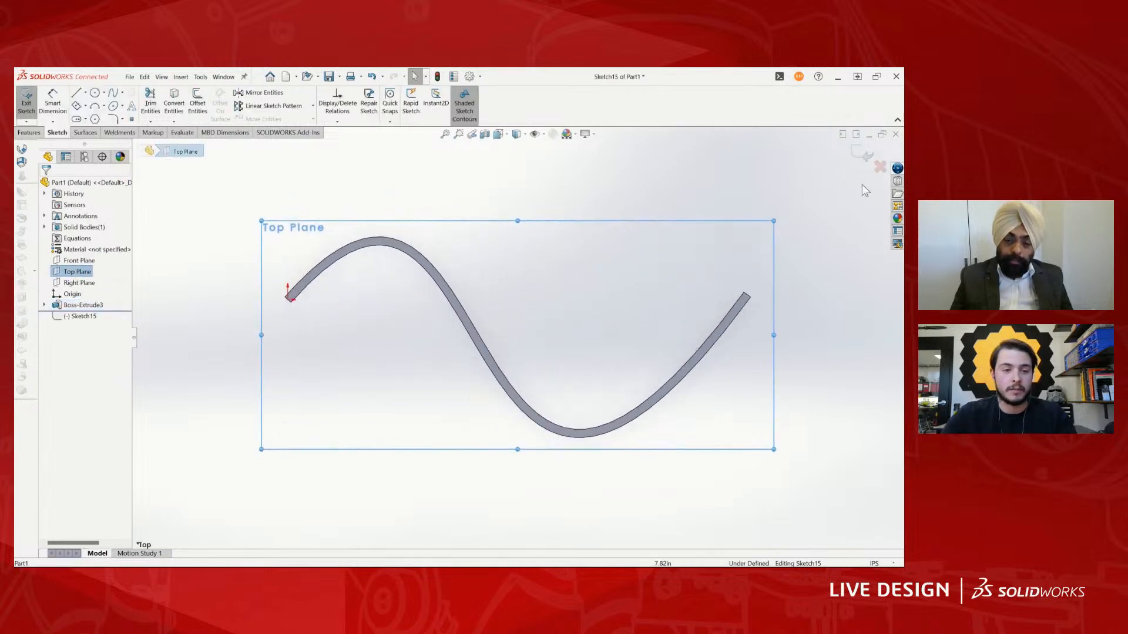
pyautogui.click(862, 154)
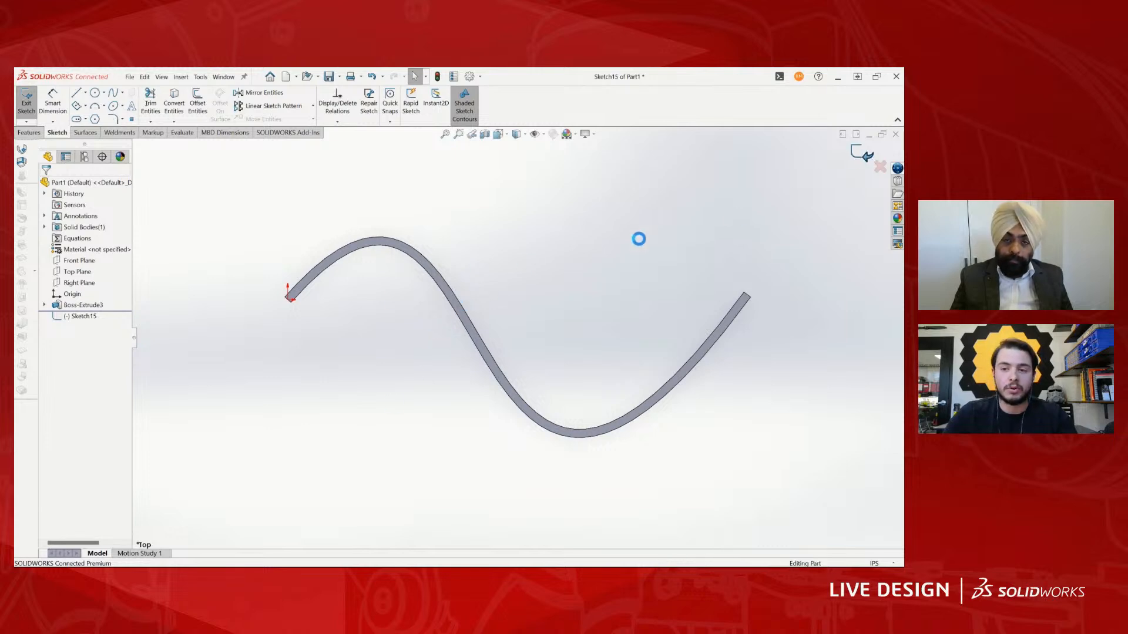
# - Sketch a circle on the Front Plane near a corner of the wavy sheet and cut it Through All - Both
pyautogui.click(75, 261)
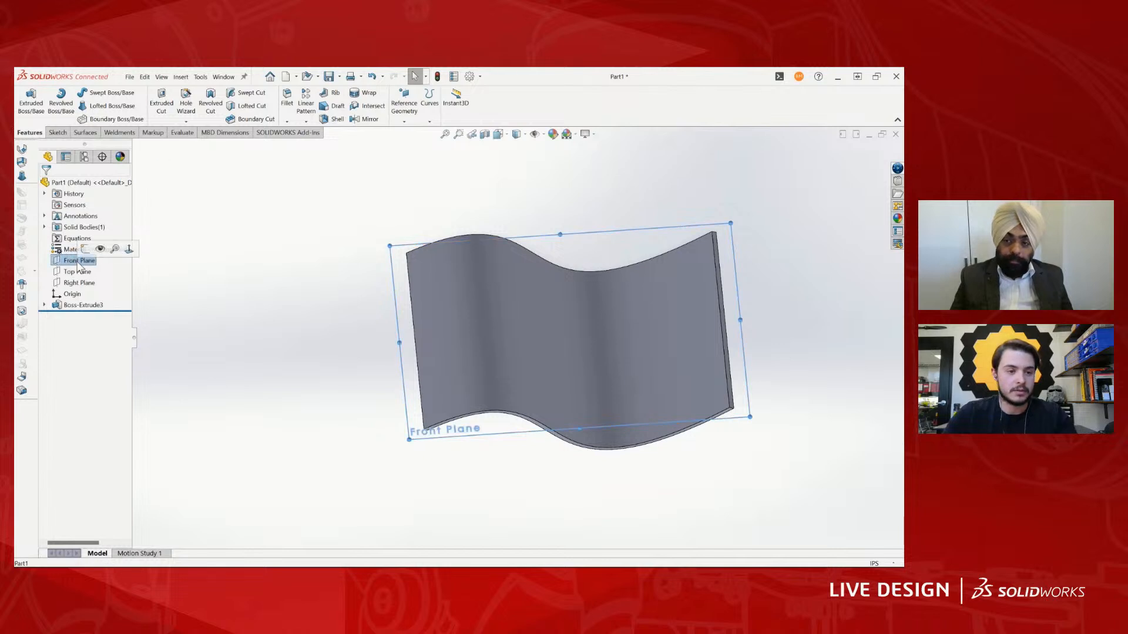
pyautogui.click(77, 252)
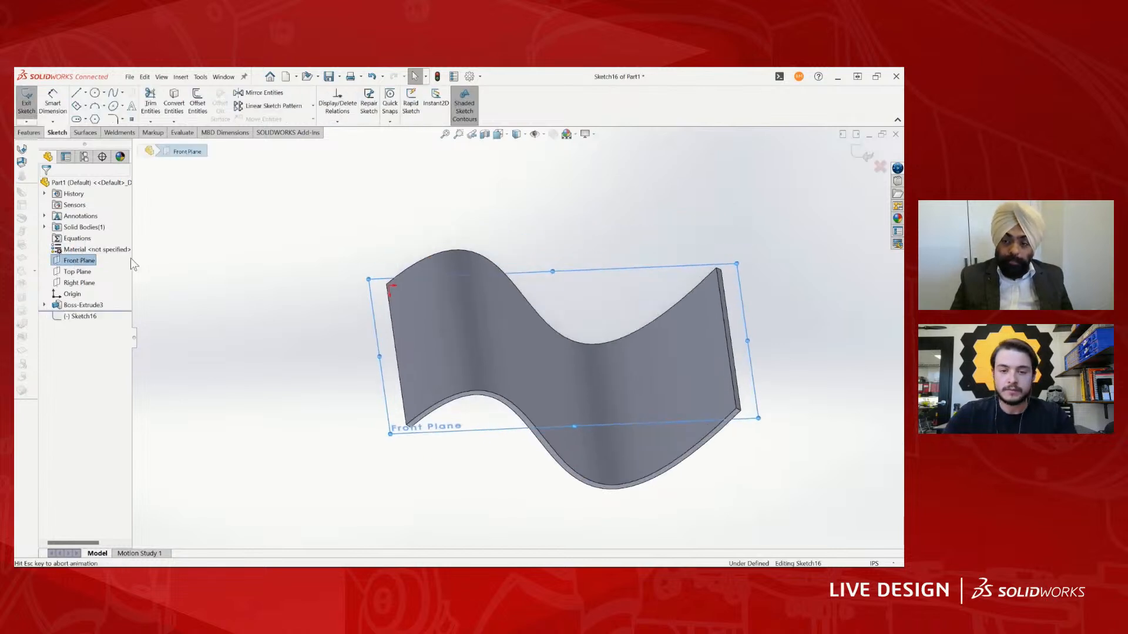
pyautogui.press('c')
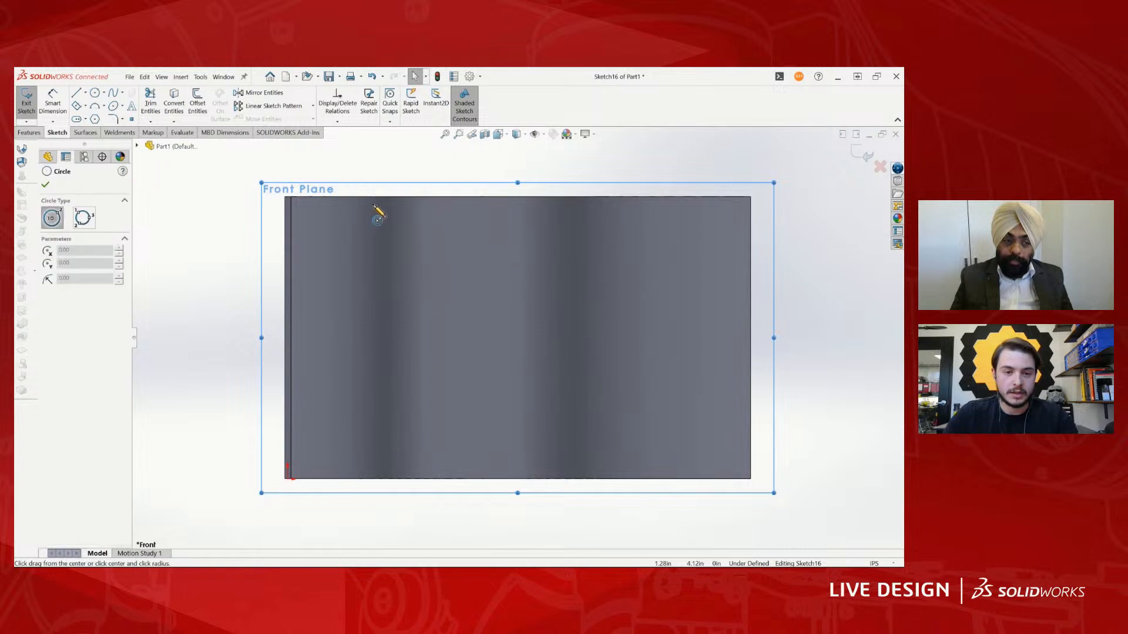
pyautogui.click(370, 250)
pyautogui.click(399, 233)
pyautogui.press('Escape')
pyautogui.press('x')
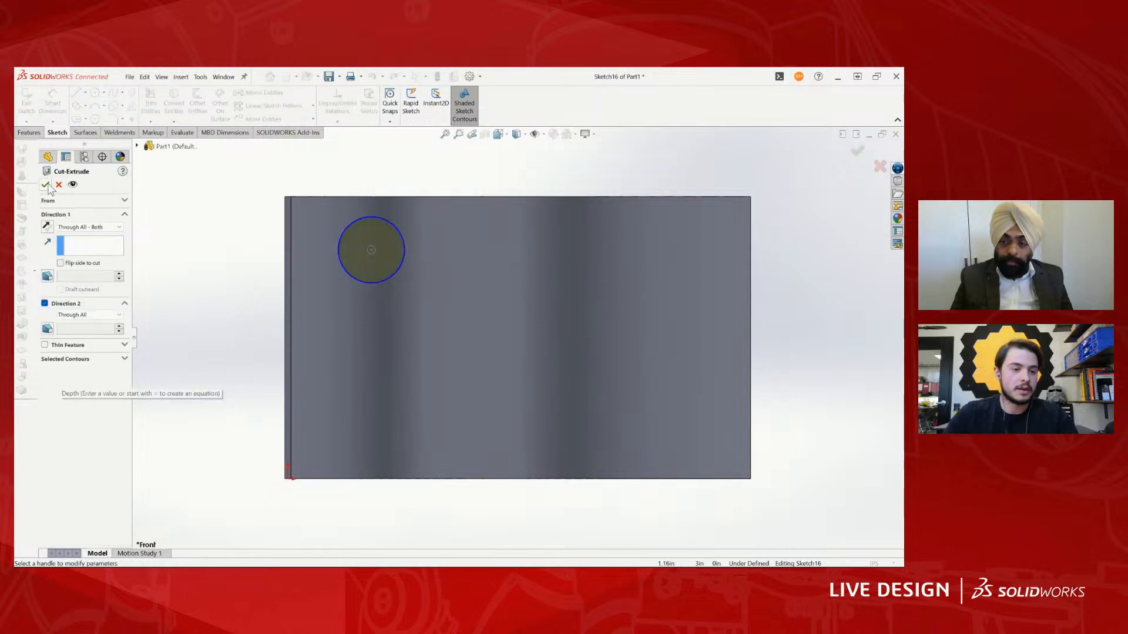
pyautogui.click(46, 185)
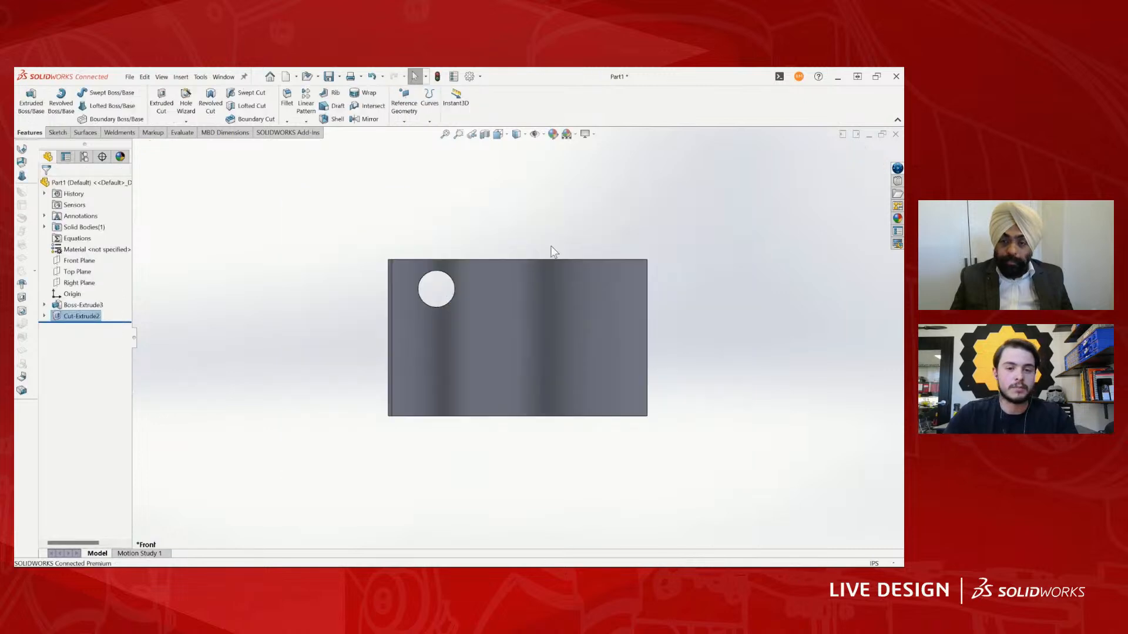
# - Flatten the wavy sheet's large face with Surface Flatten, using the straight end edge nearest the hole as the flatten-from edge
pyautogui.scroll(2, 551, 250)
pyautogui.moveTo(546, 264); pyautogui.dragTo(544, 345, button='middle')
pyautogui.scroll(-3, 505, 358)
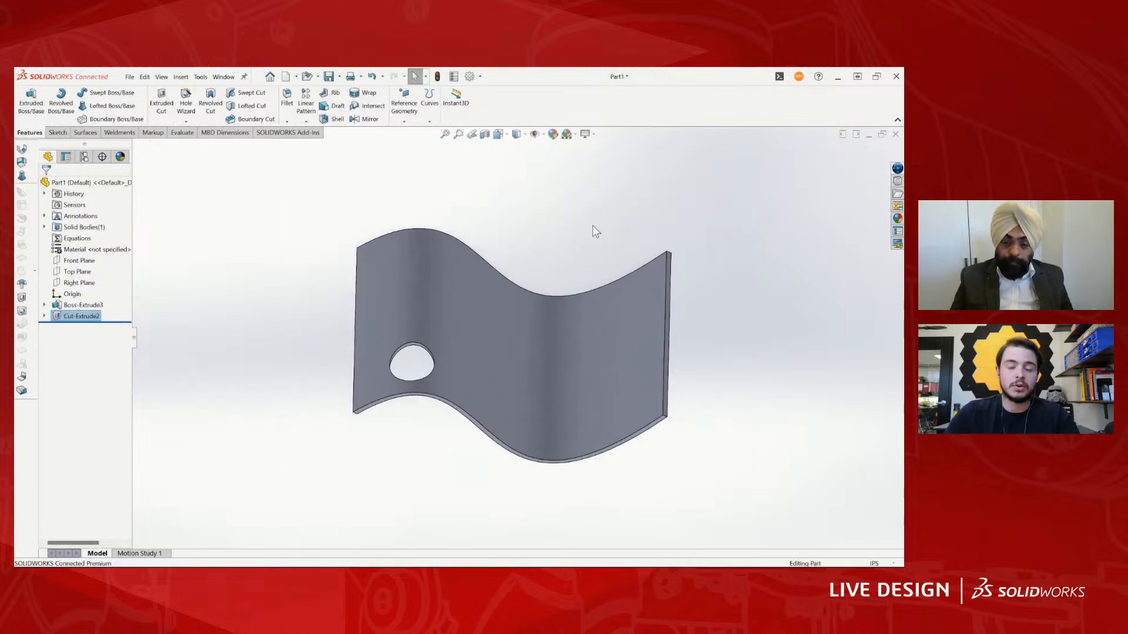
pyautogui.moveTo(420, 323)
pyautogui.mouseDown(button='middle')
pyautogui.moveTo(476, 276)
pyautogui.moveTo(565, 258)
pyautogui.moveTo(677, 272)
pyautogui.moveTo(683, 141)
pyautogui.mouseUp(button='middle')
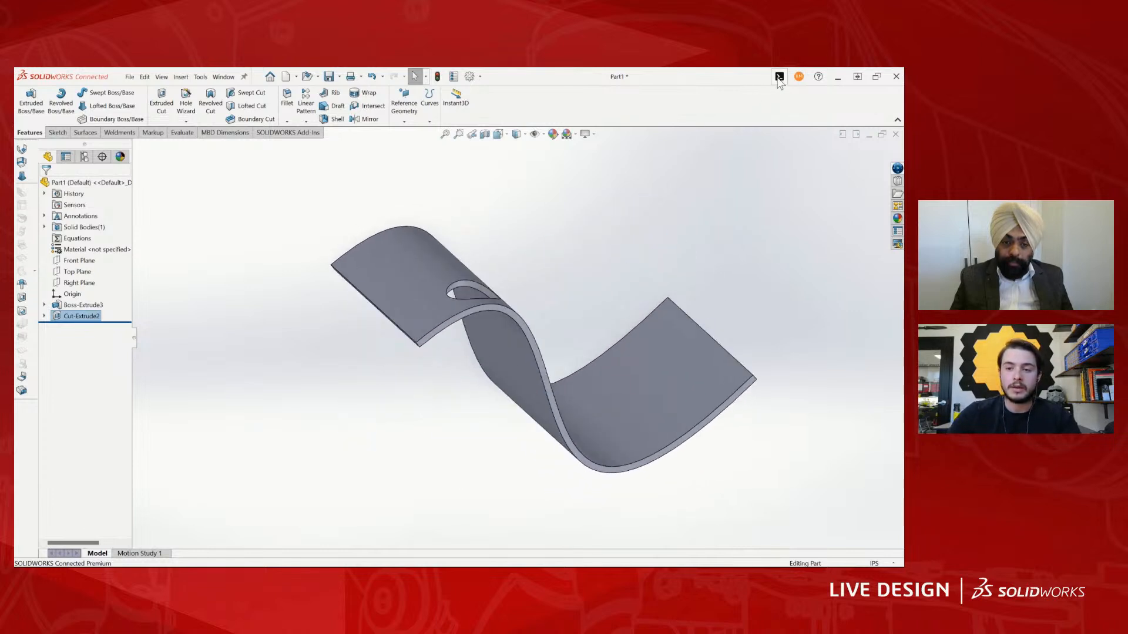
pyautogui.write('sflan')
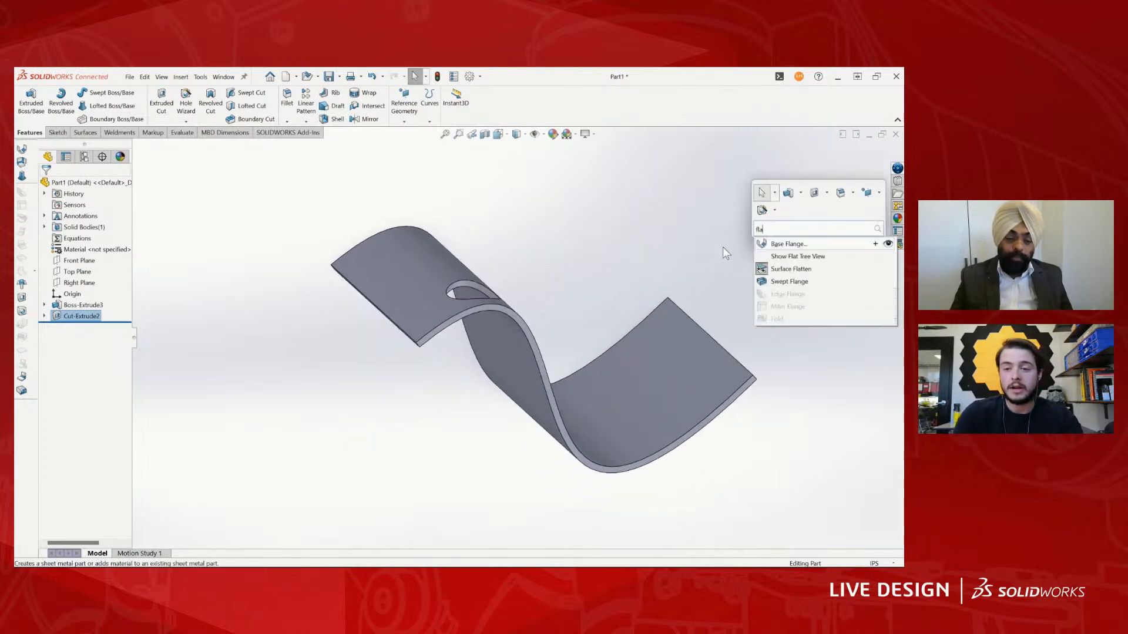
pyautogui.press('BackSpace')
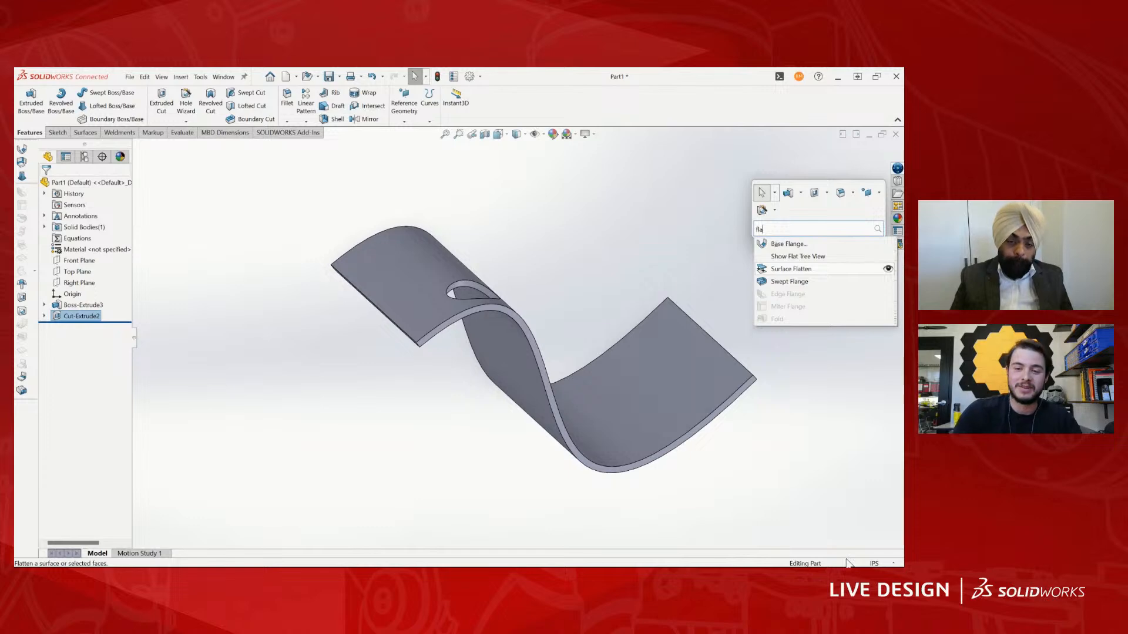
pyautogui.press('Return')
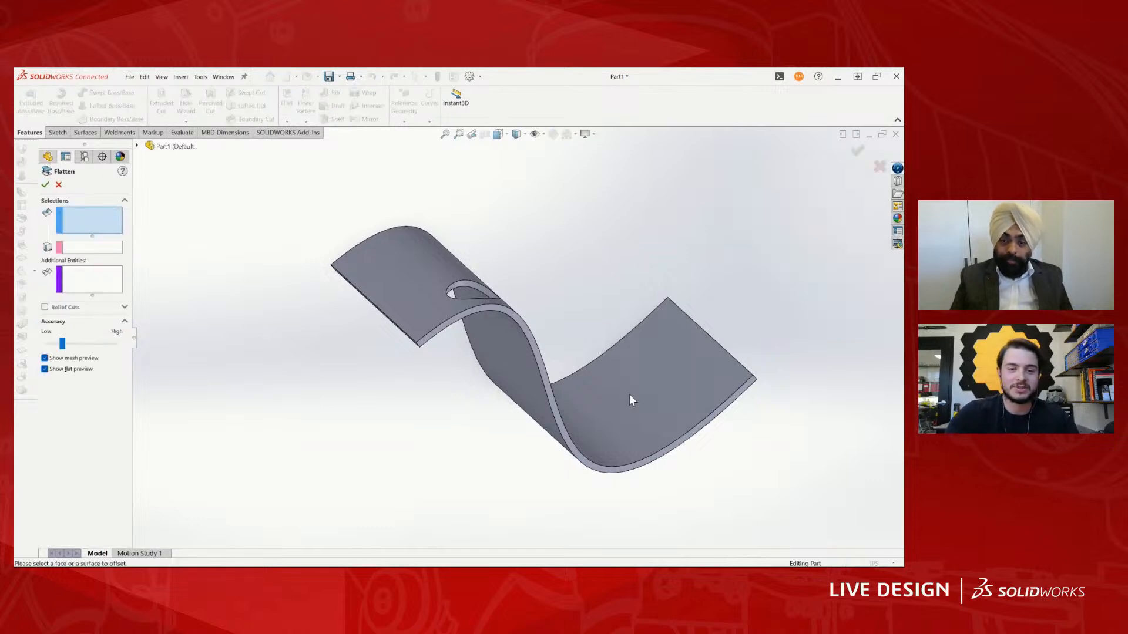
pyautogui.scroll(2, 511, 347)
pyautogui.scroll(-3, 511, 347)
pyautogui.moveTo(509, 301); pyautogui.dragTo(318, 314, button='middle')
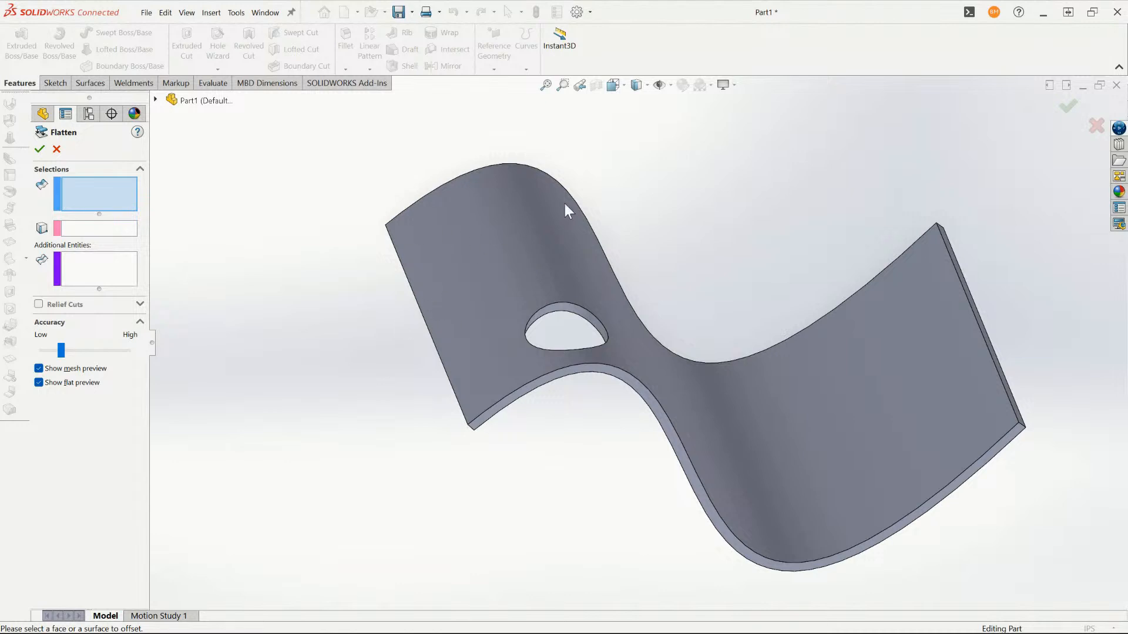
pyautogui.click(487, 320)
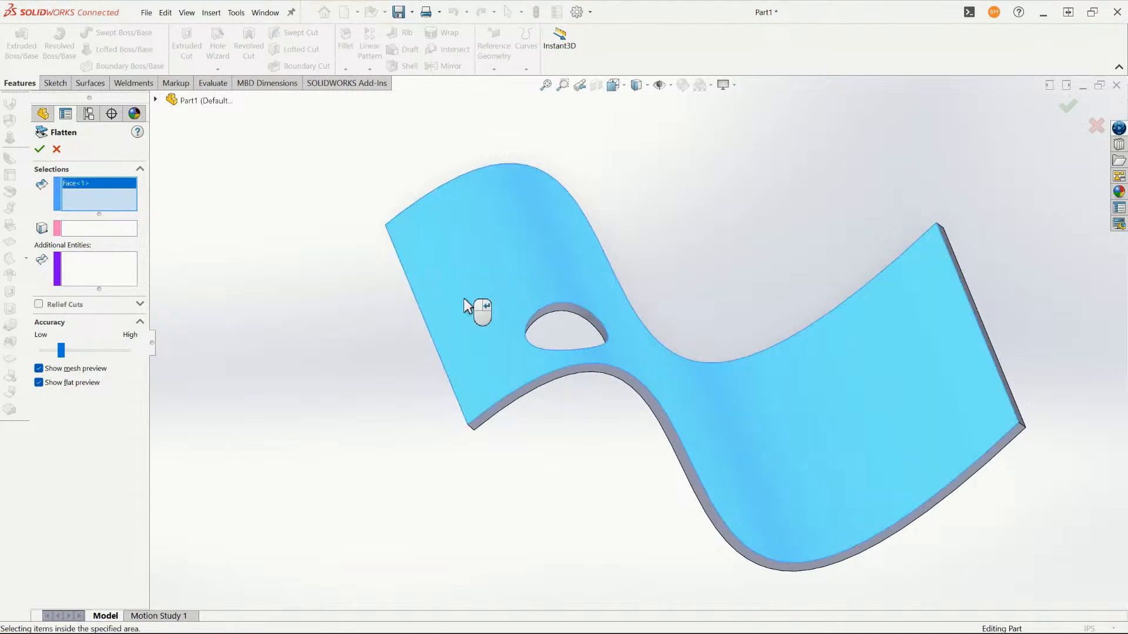
pyautogui.click(424, 312)
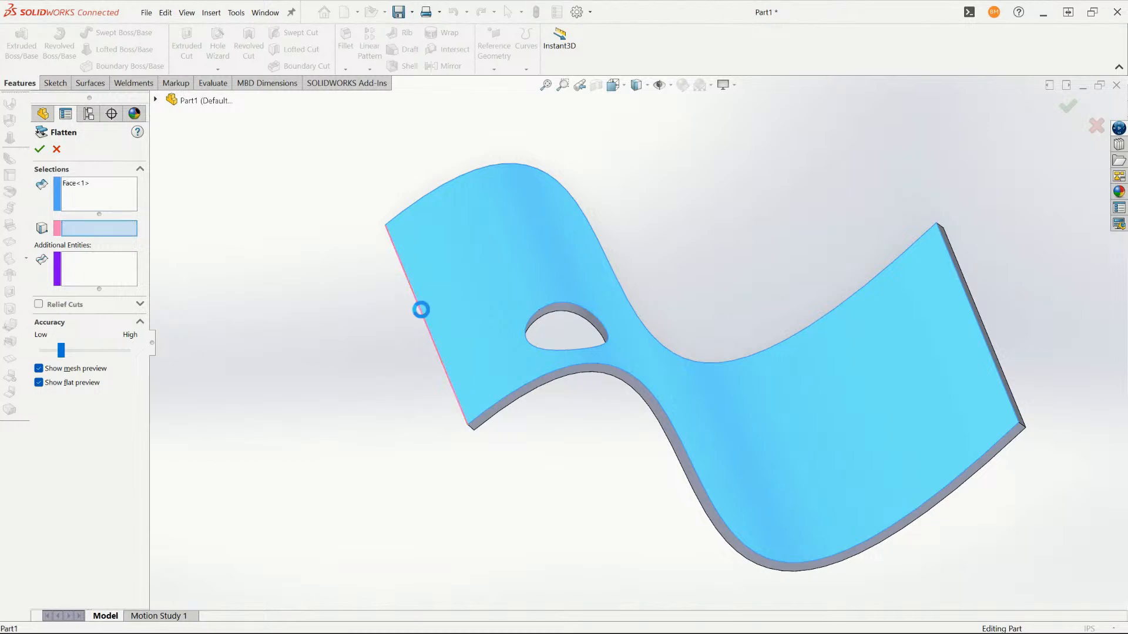
pyautogui.moveTo(579, 398); pyautogui.dragTo(534, 323, button='middle')
pyautogui.moveTo(674, 268); pyautogui.dragTo(652, 221, button='middle')
pyautogui.click(39, 149)
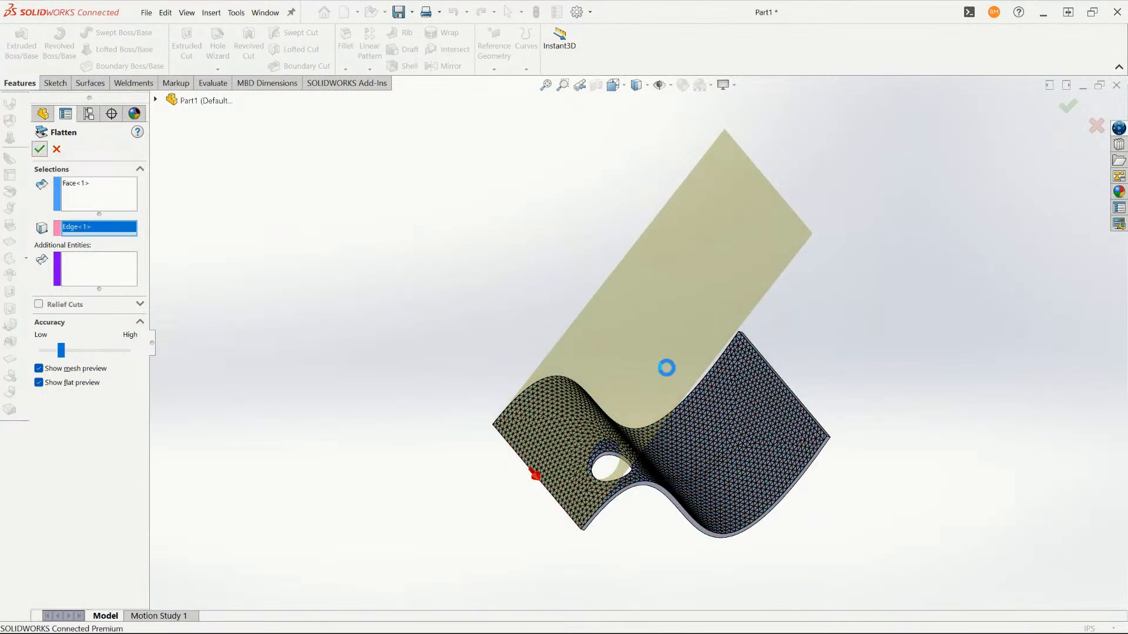
# - Examine the flattened surface and its hole alongside the original wavy sheet
pyautogui.scroll(3, 492, 340)
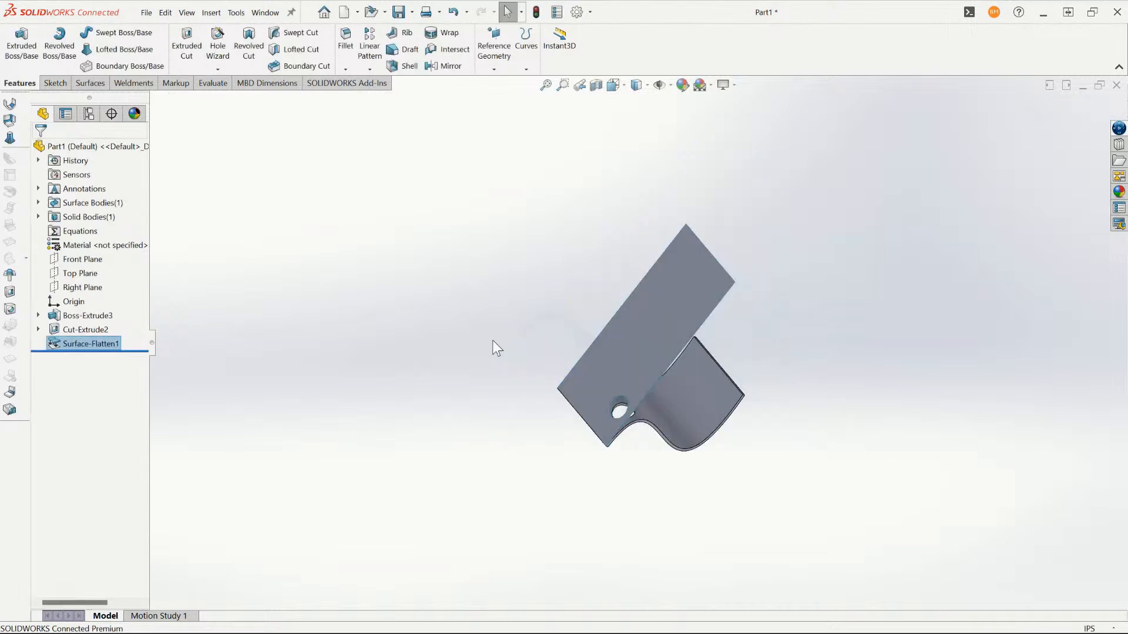
pyautogui.scroll(-3, 851, 287)
pyautogui.scroll(2, 557, 471)
pyautogui.moveTo(555, 467); pyautogui.dragTo(514, 418, button='middle')
pyautogui.moveTo(590, 412)
pyautogui.mouseDown(button='middle')
pyautogui.moveTo(608, 384)
pyautogui.moveTo(587, 412)
pyautogui.mouseUp(button='middle')
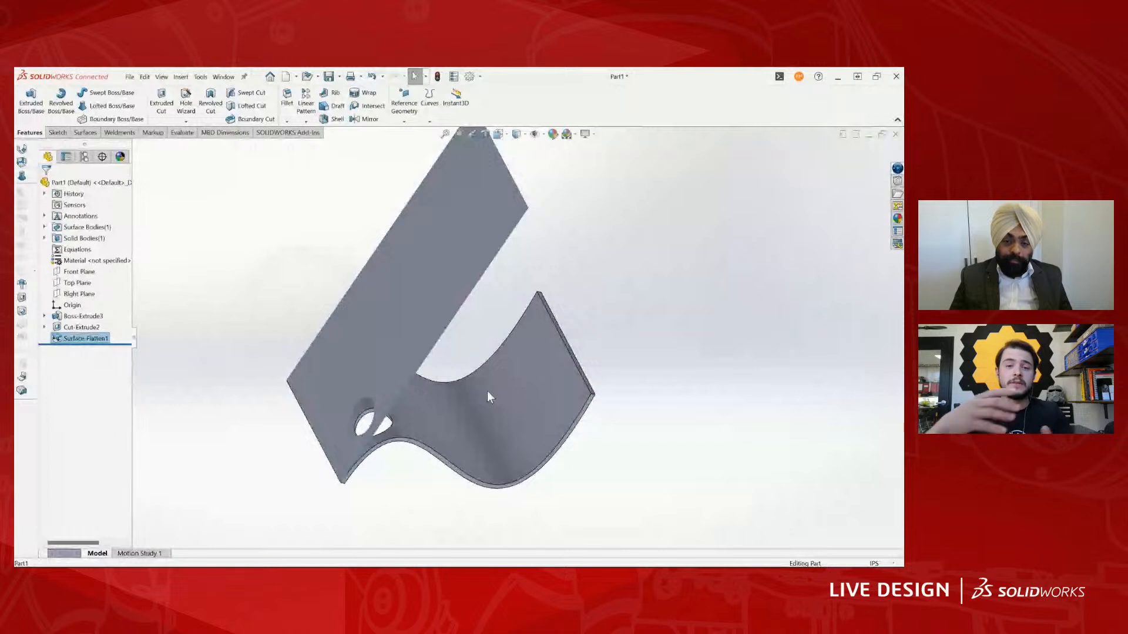
pyautogui.scroll(2, 455, 333)
pyautogui.scroll(-2, 458, 334)
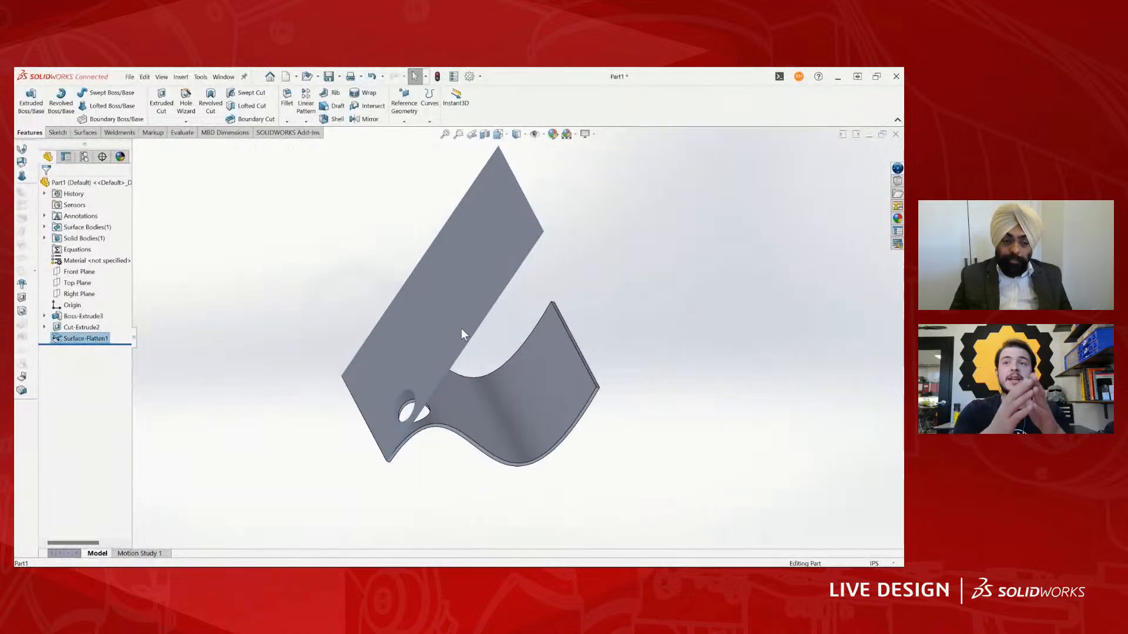
pyautogui.rightClick(415, 273)
pyautogui.click(372, 341)
pyautogui.moveTo(483, 309)
pyautogui.mouseDown(button='right')
pyautogui.moveTo(472, 309)
pyautogui.moveTo(491, 320)
pyautogui.mouseUp(button='right')
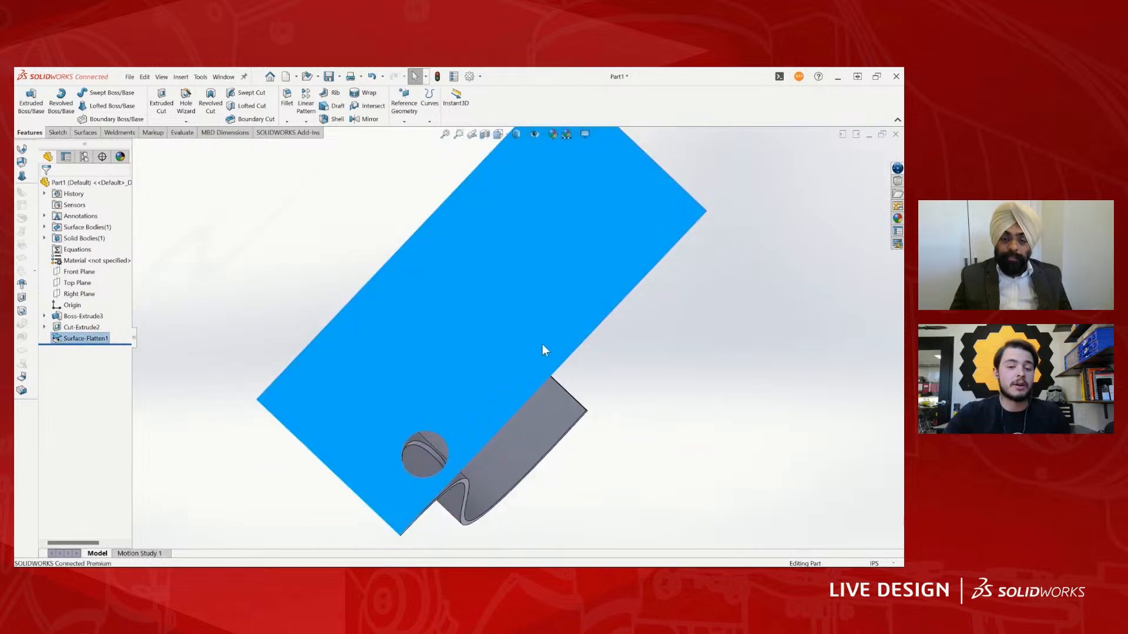
pyautogui.scroll(2, 533, 357)
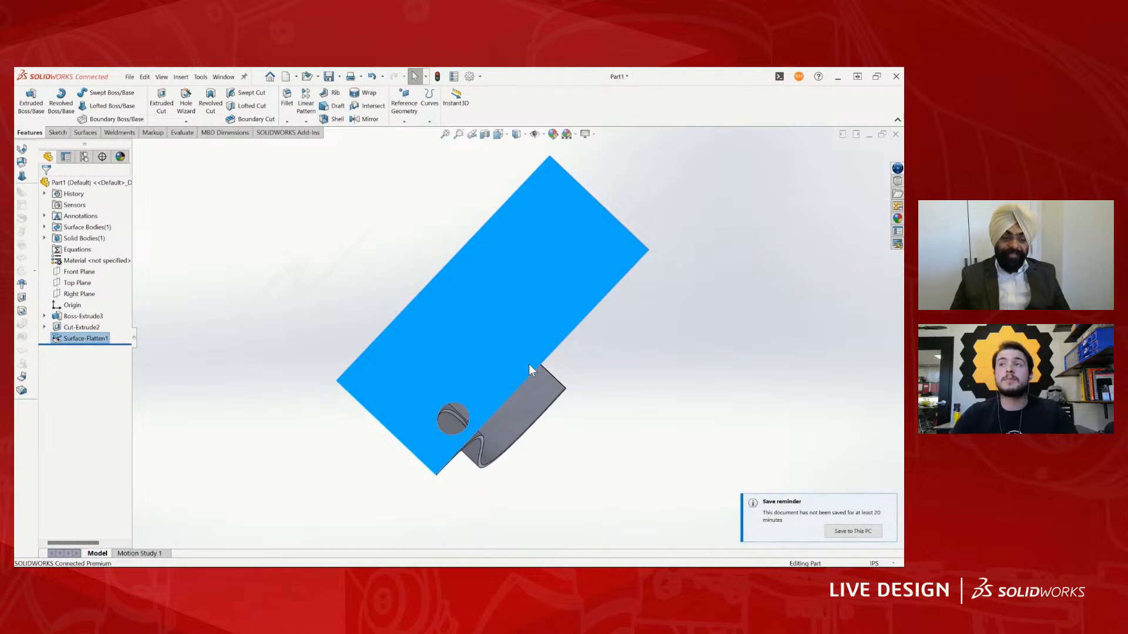
pyautogui.rightClick(450, 352)
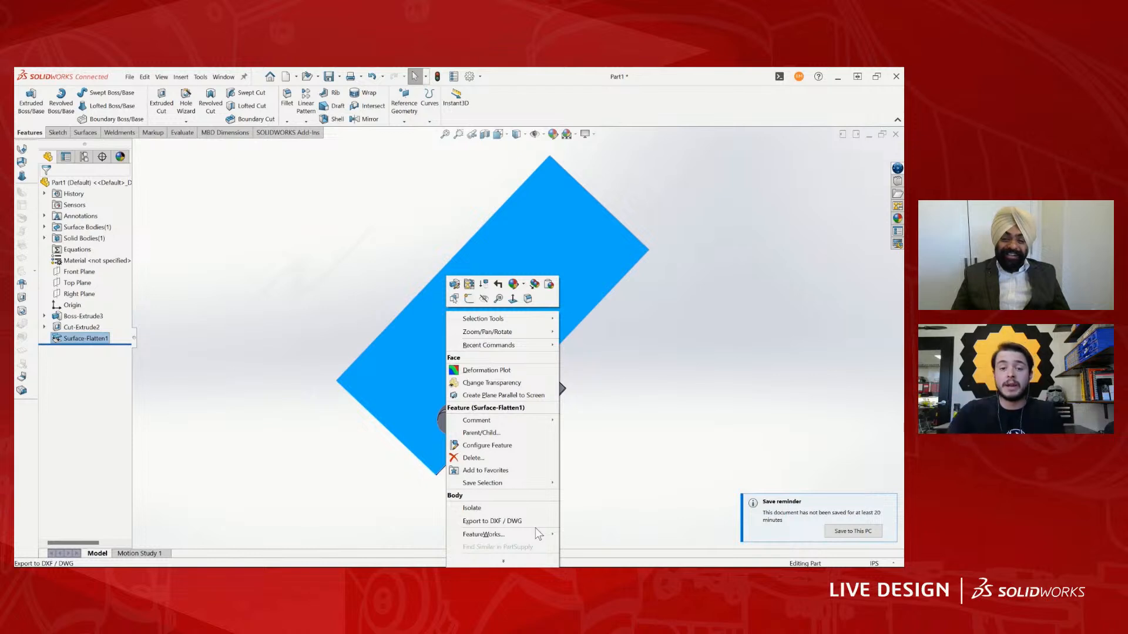
pyautogui.click(724, 364)
pyautogui.moveTo(725, 365); pyautogui.dragTo(540, 397, button='middle')
pyautogui.scroll(-4, 539, 398)
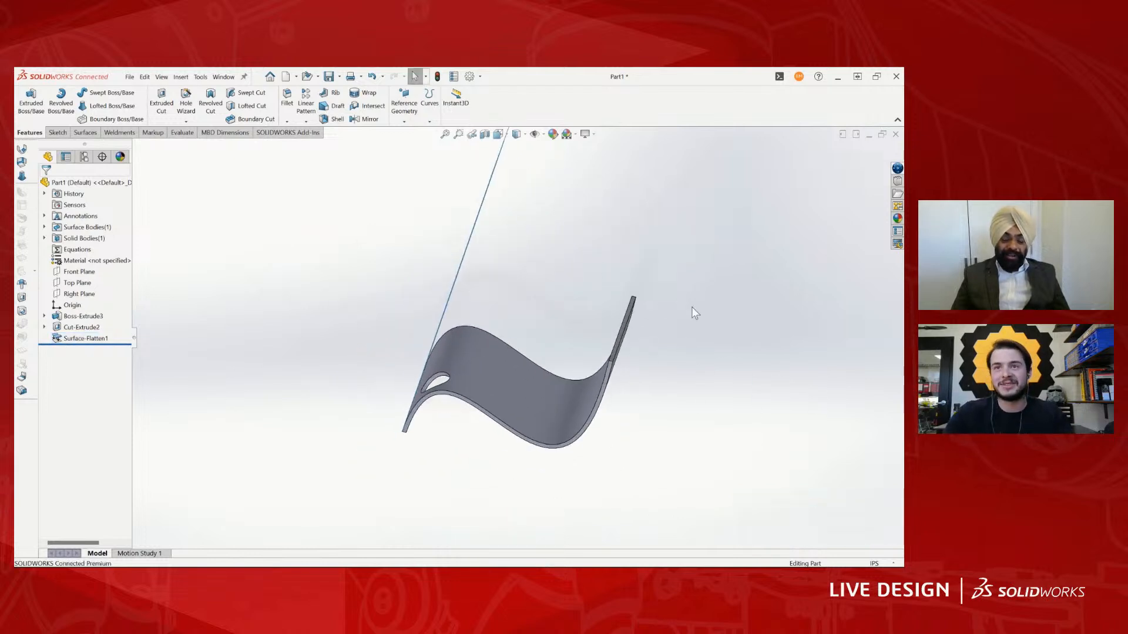
# - Export the flattened surface's face to Part1.DXF in the FPA3 folder as a single file, up to the cleanup preview
pyautogui.moveTo(692, 307); pyautogui.dragTo(509, 238, button='middle')
pyautogui.click(509, 237)
pyautogui.rightClick(506, 250)
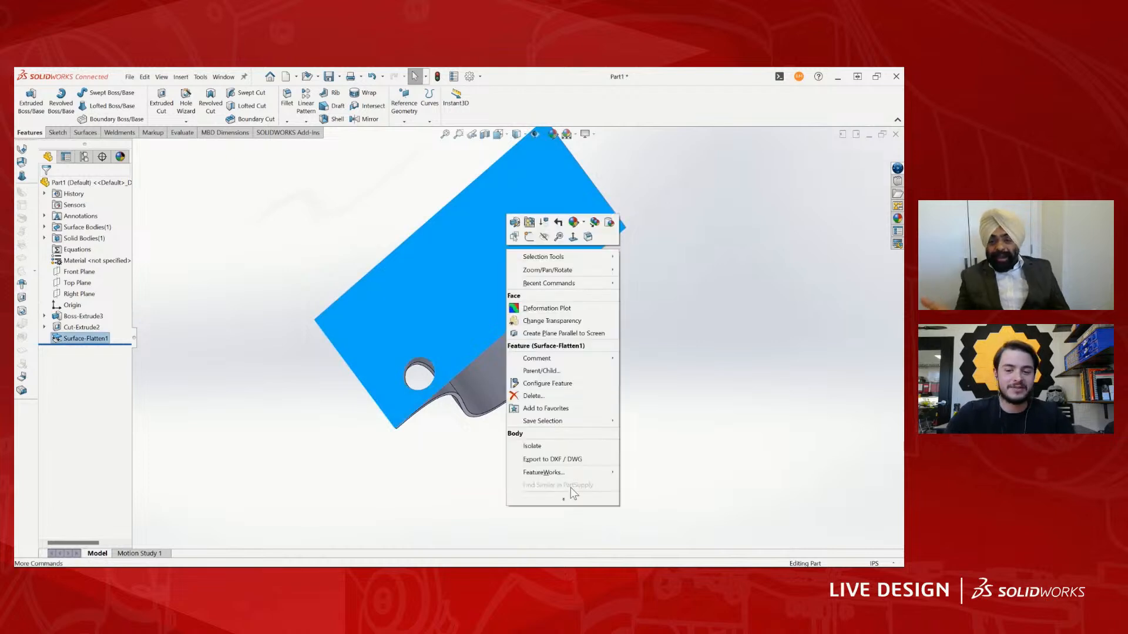
pyautogui.click(565, 462)
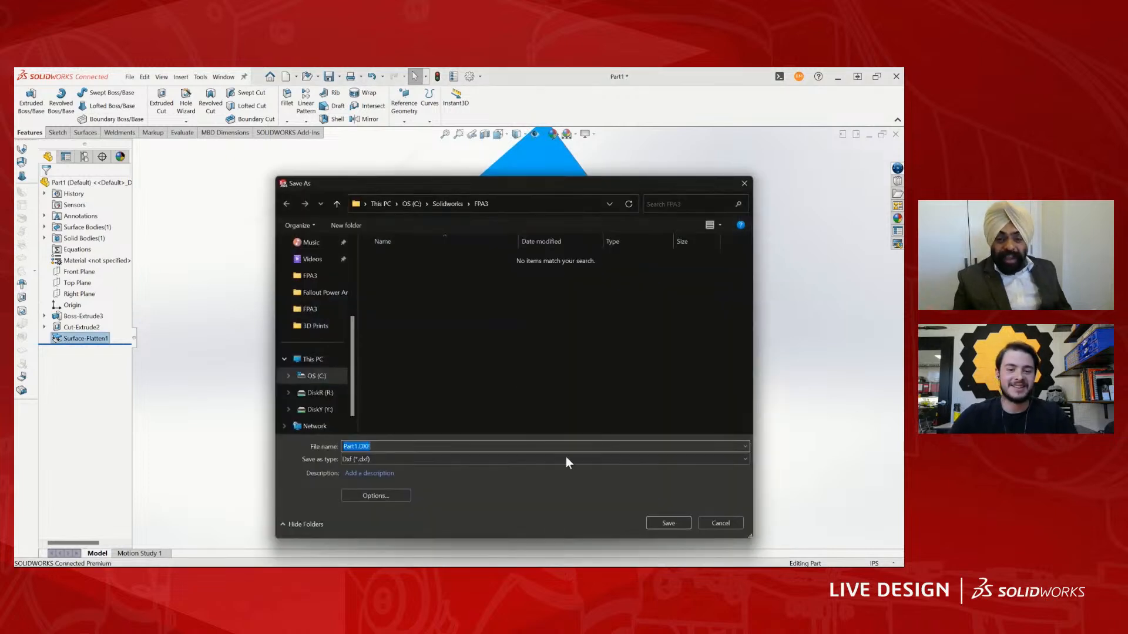
pyautogui.click(659, 524)
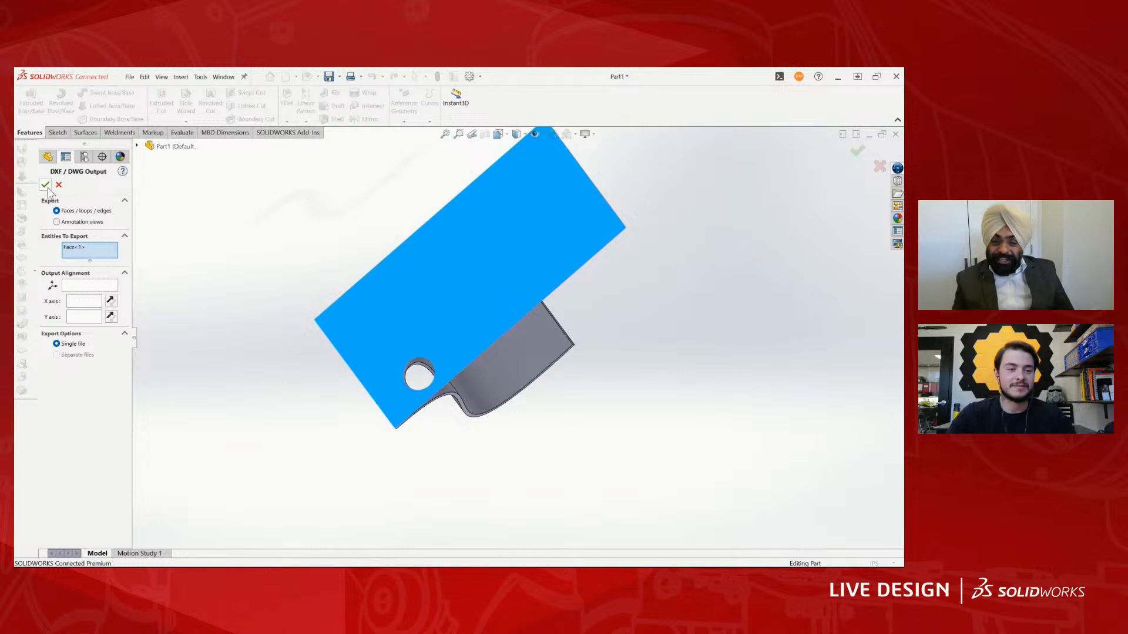
pyautogui.click(46, 185)
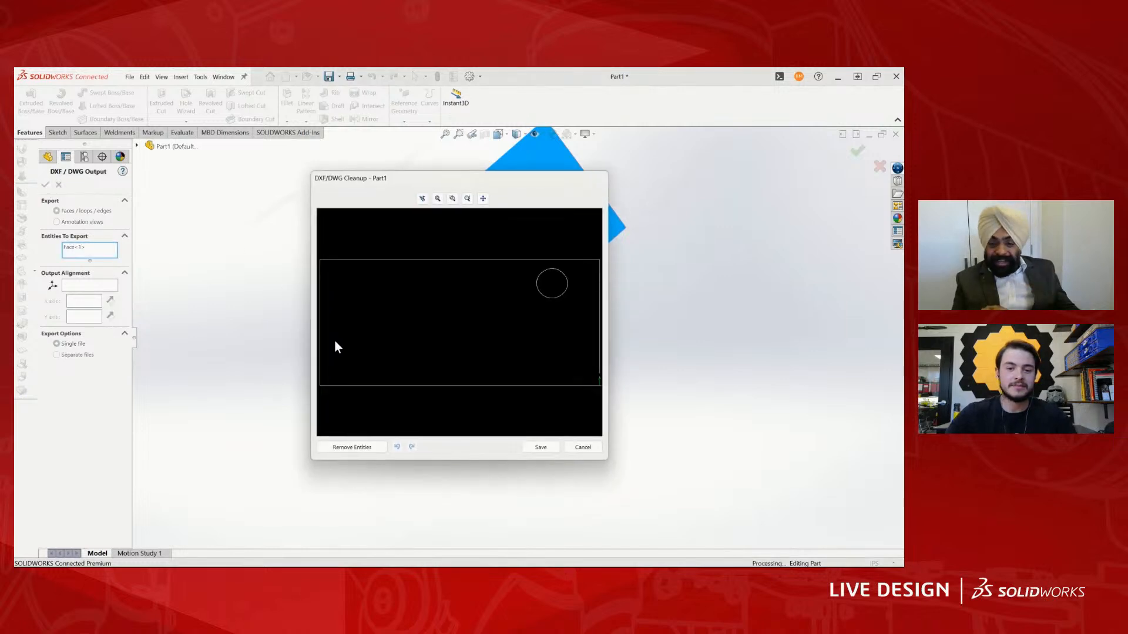
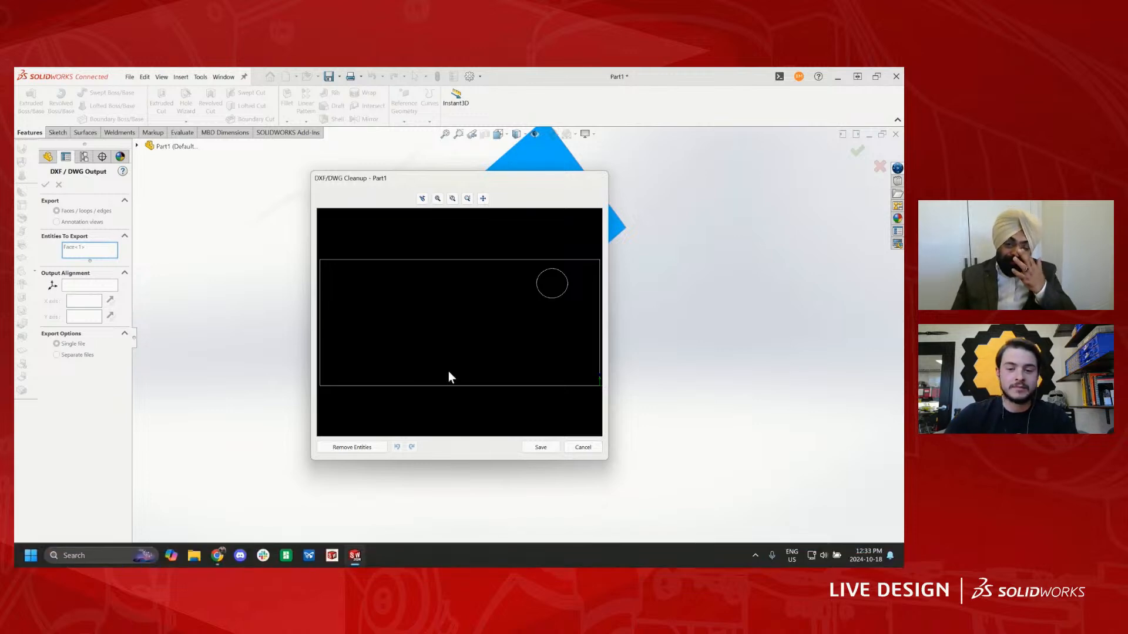
# - Cancel the DXF export of the flattened surface and view it beside the wavy sheet
pyautogui.click(587, 449)
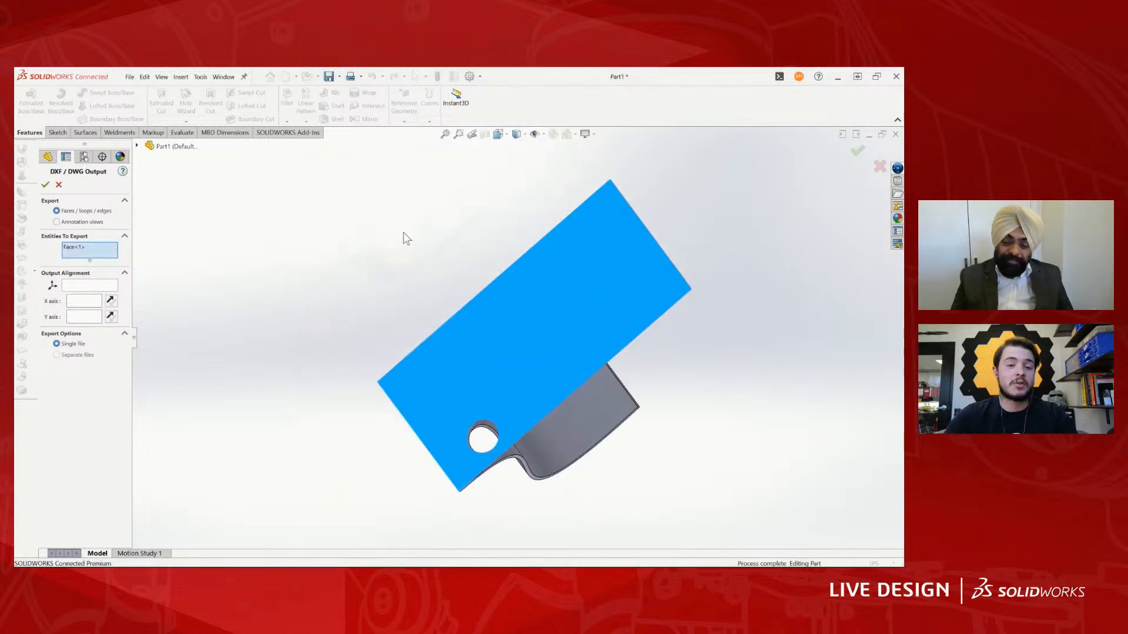
pyautogui.click(59, 185)
pyautogui.scroll(3, 825, 195)
pyautogui.moveTo(767, 220); pyautogui.dragTo(495, 406, button='middle')
pyautogui.scroll(-2, 678, 315)
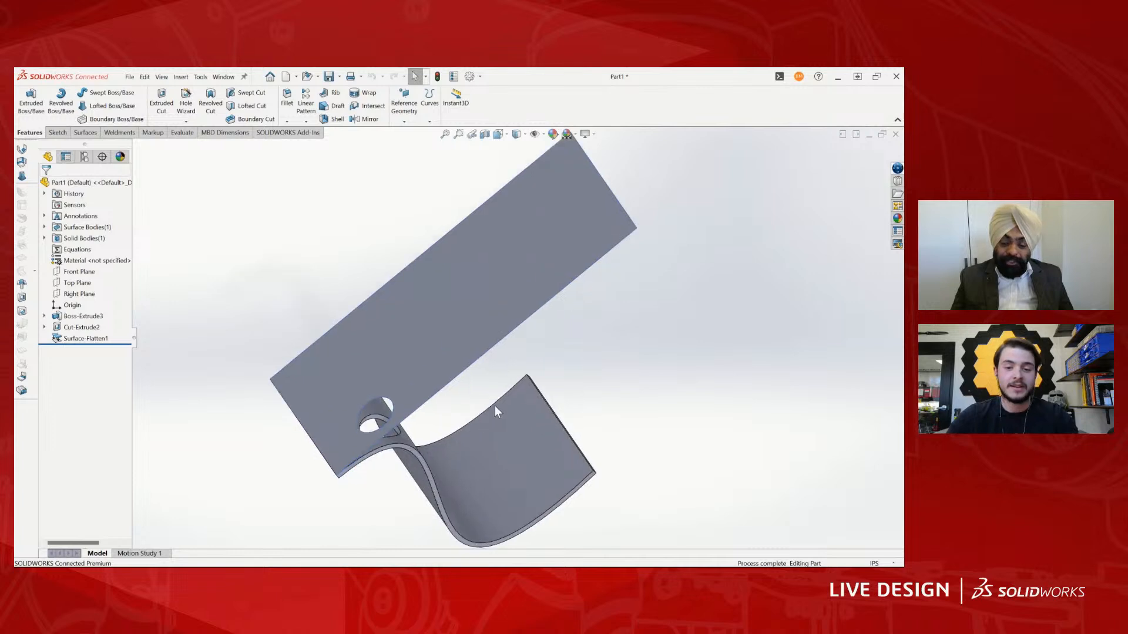
pyautogui.scroll(2, 564, 434)
pyautogui.scroll(-2, 528, 372)
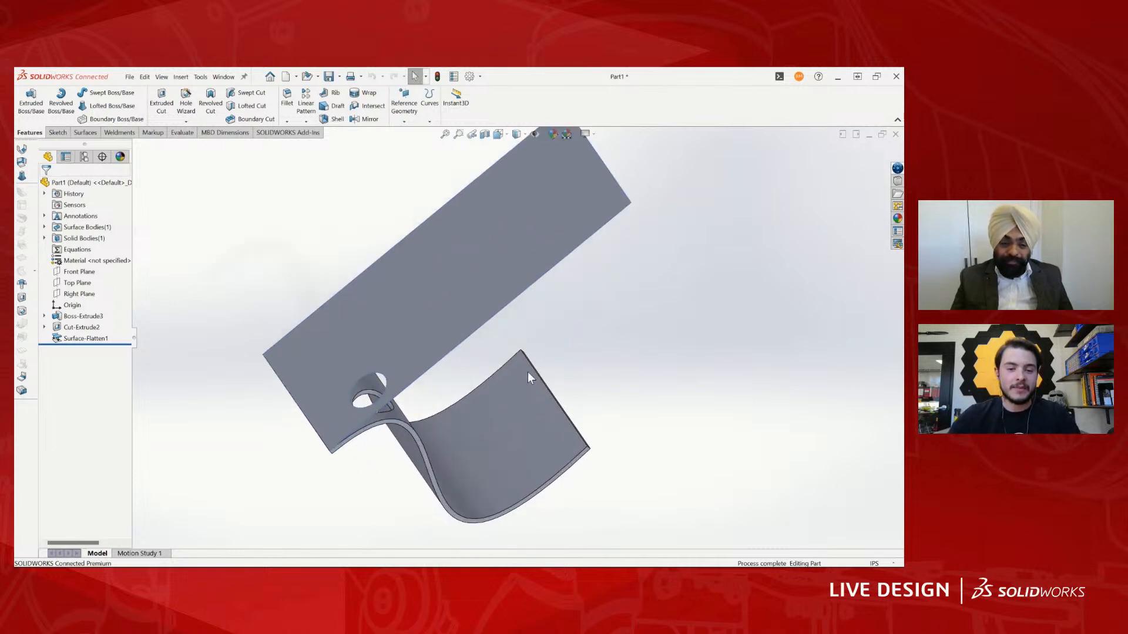
# - Switch to the FPA3_Arm_V2 assembly and examine the curved forearm shell beneath the ribs
pyautogui.click(223, 77)
pyautogui.click(261, 229)
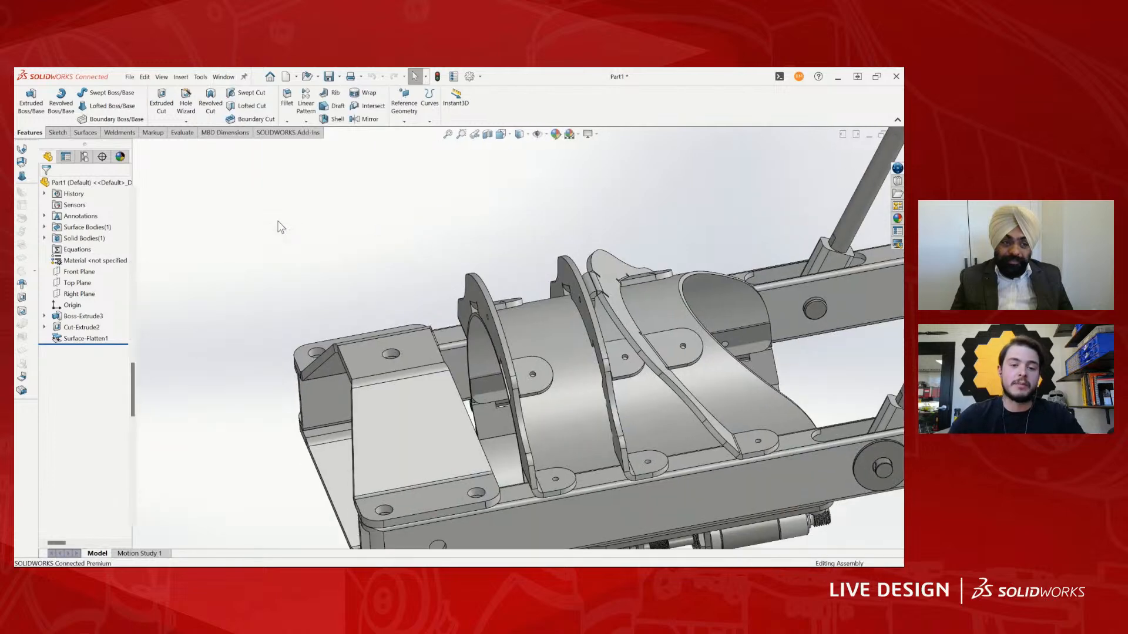
pyautogui.click(569, 366)
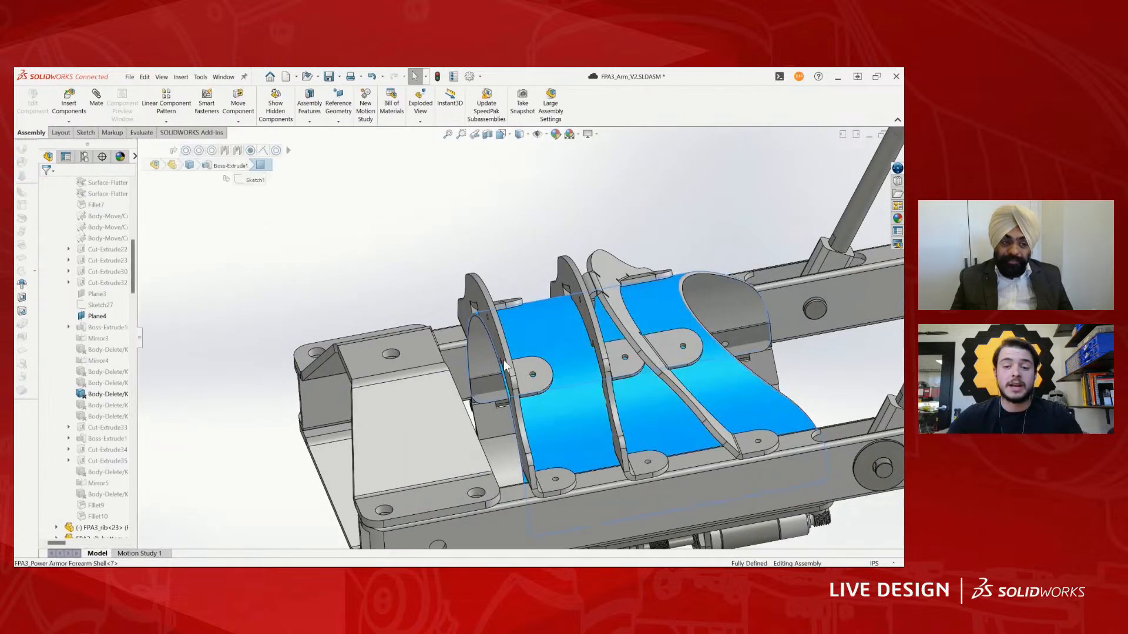
pyautogui.scroll(3, 567, 366)
pyautogui.moveTo(527, 364); pyautogui.dragTo(489, 323, button='middle')
pyautogui.scroll(-3, 521, 302)
pyautogui.moveTo(583, 323); pyautogui.dragTo(729, 326, button='middle')
pyautogui.moveTo(670, 355)
pyautogui.mouseDown(button='middle')
pyautogui.moveTo(676, 259)
pyautogui.moveTo(670, 354)
pyautogui.mouseUp(button='middle')
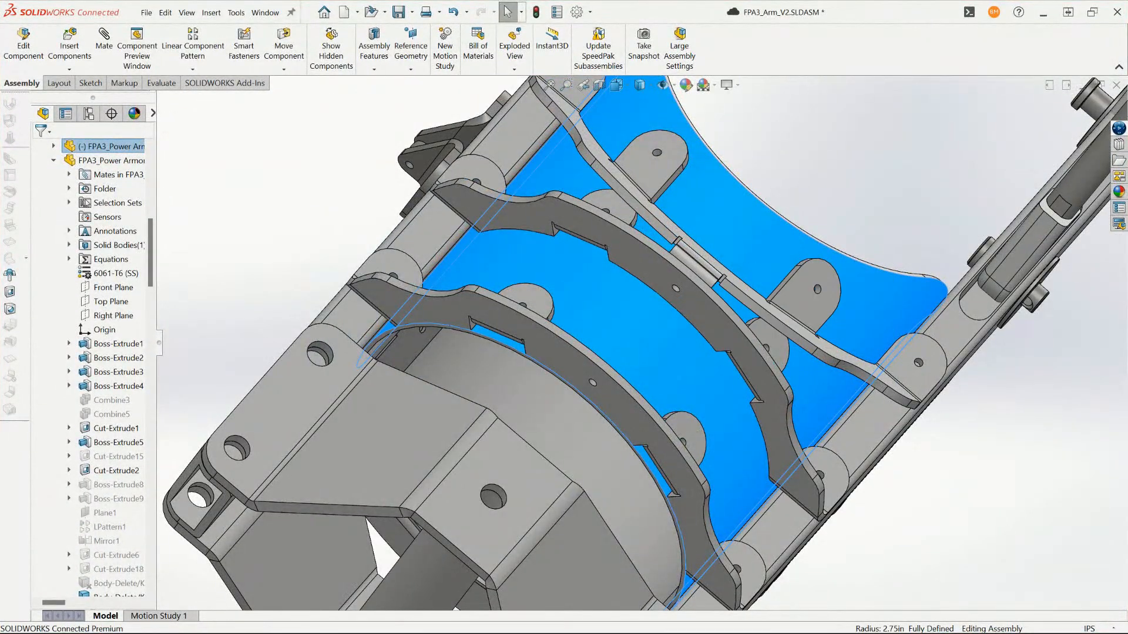
# - Open the forearm shell part from the arm assembly in its own window and examine its curved sheet and side rails
pyautogui.click(633, 316)
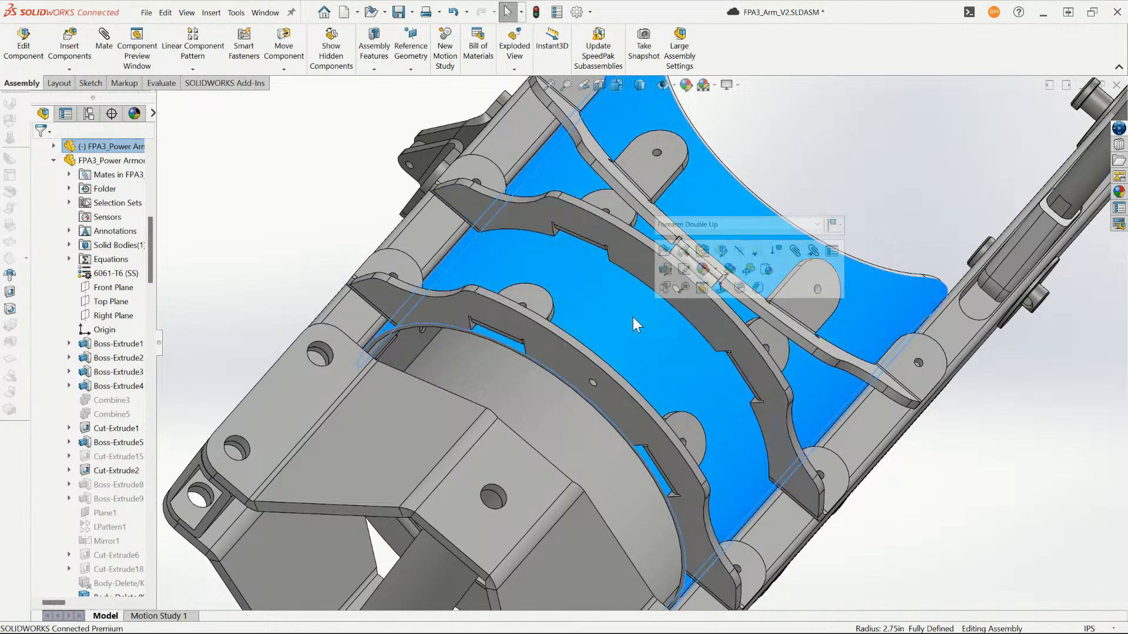
pyautogui.click(666, 250)
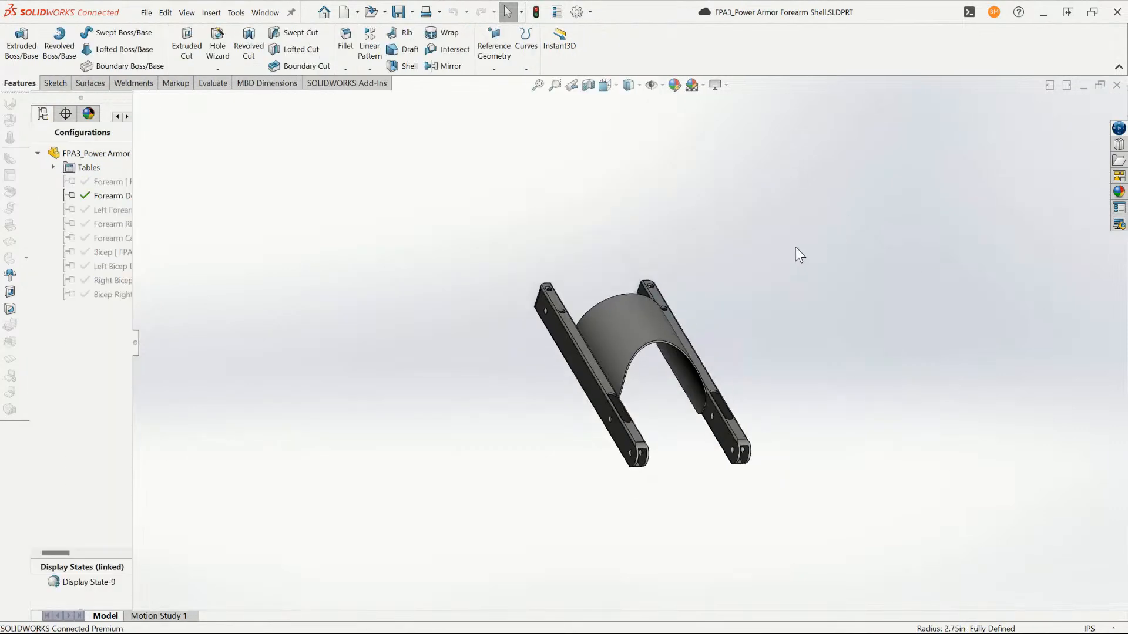
pyautogui.scroll(-6, 672, 354)
pyautogui.moveTo(607, 311); pyautogui.dragTo(540, 376, button='middle')
pyautogui.rightClick(540, 231)
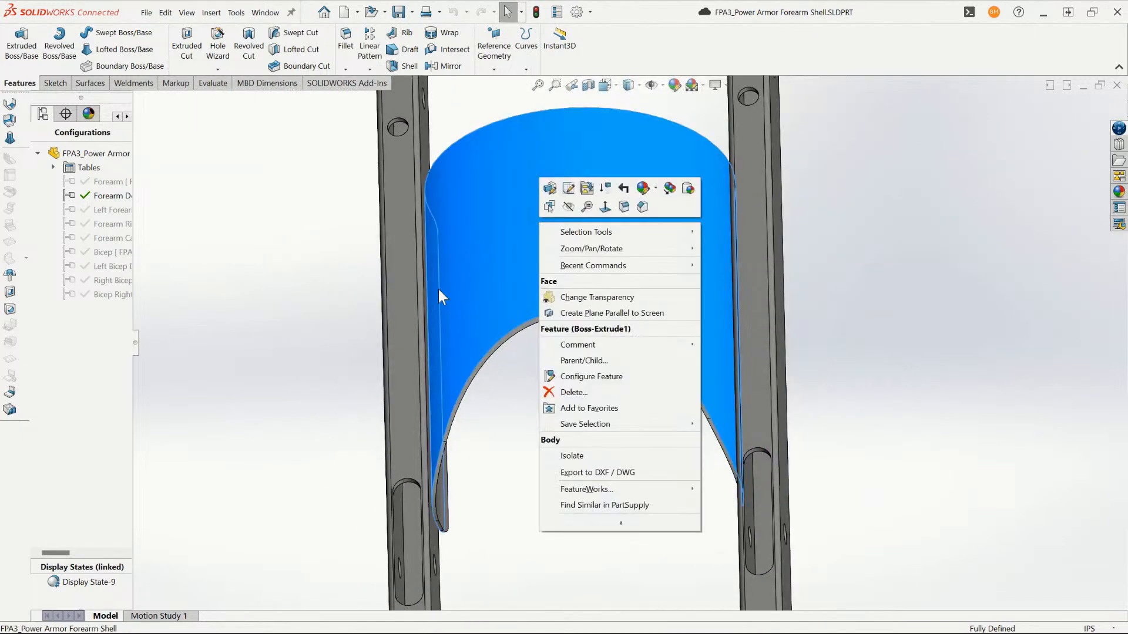
pyautogui.click(494, 408)
pyautogui.moveTo(495, 407); pyautogui.dragTo(521, 371, button='middle')
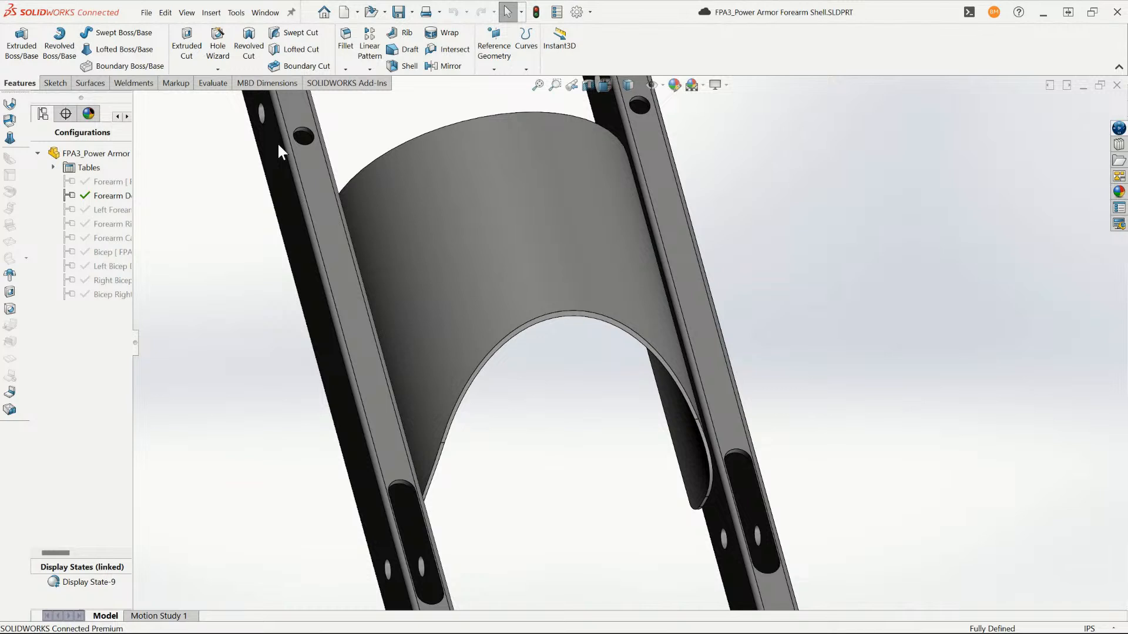
pyautogui.scroll(5, 481, 256)
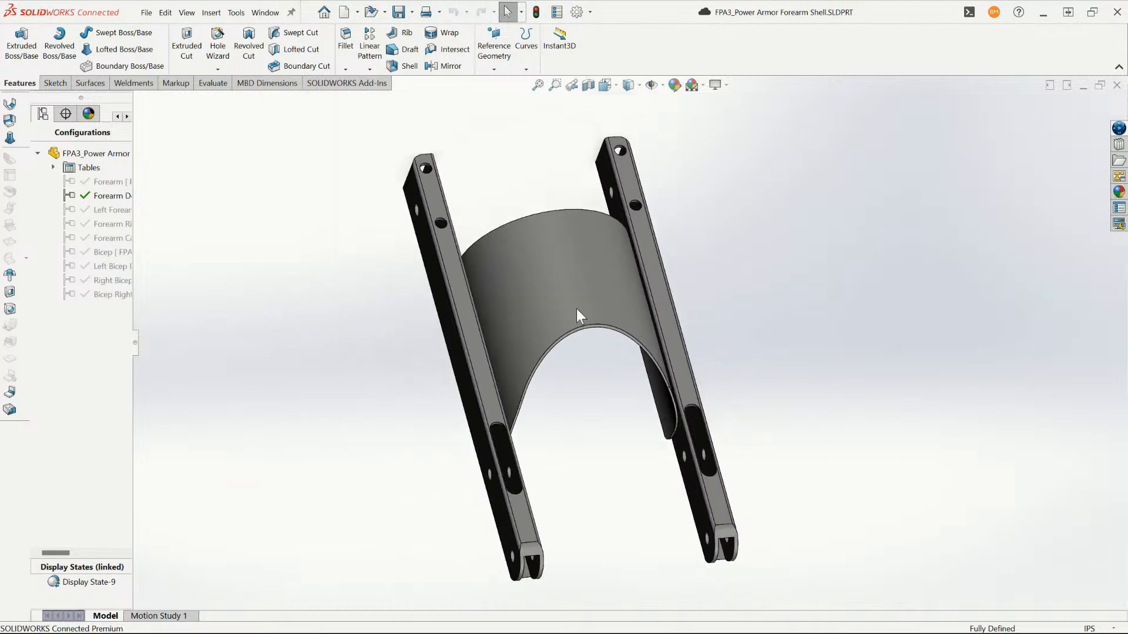
pyautogui.scroll(-3, 612, 326)
# - Switch from the forearm shell part back to the FPA3_Arm_V2 assembly
pyautogui.click(265, 12)
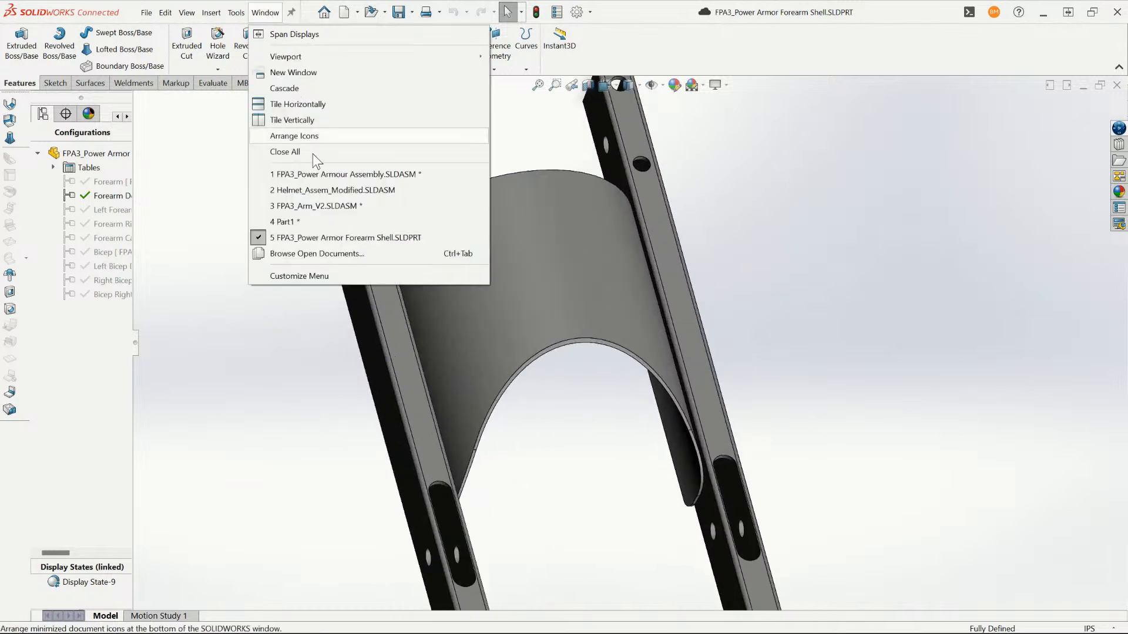
pyautogui.click(303, 219)
pyautogui.click(265, 13)
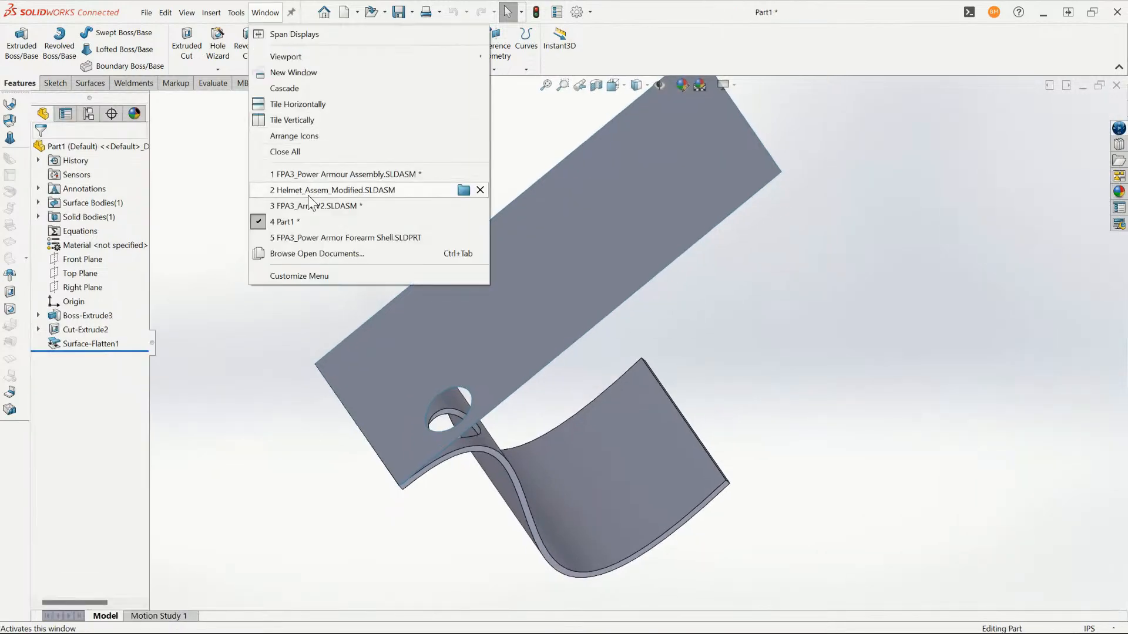
pyautogui.click(321, 208)
pyautogui.press('Escape')
# - Examine the complete arm assembly, from the forearm frame and ribs up to the cylinders and shoulder end
pyautogui.scroll(5, 731, 350)
pyautogui.moveTo(732, 351); pyautogui.dragTo(554, 377, button='middle')
pyautogui.scroll(-4, 776, 291)
pyautogui.scroll(2, 678, 277)
pyautogui.scroll(4, 594, 280)
pyautogui.scroll(-3, 594, 280)
pyautogui.scroll(-3, 574, 404)
pyautogui.scroll(3, 574, 404)
pyautogui.scroll(-3, 555, 385)
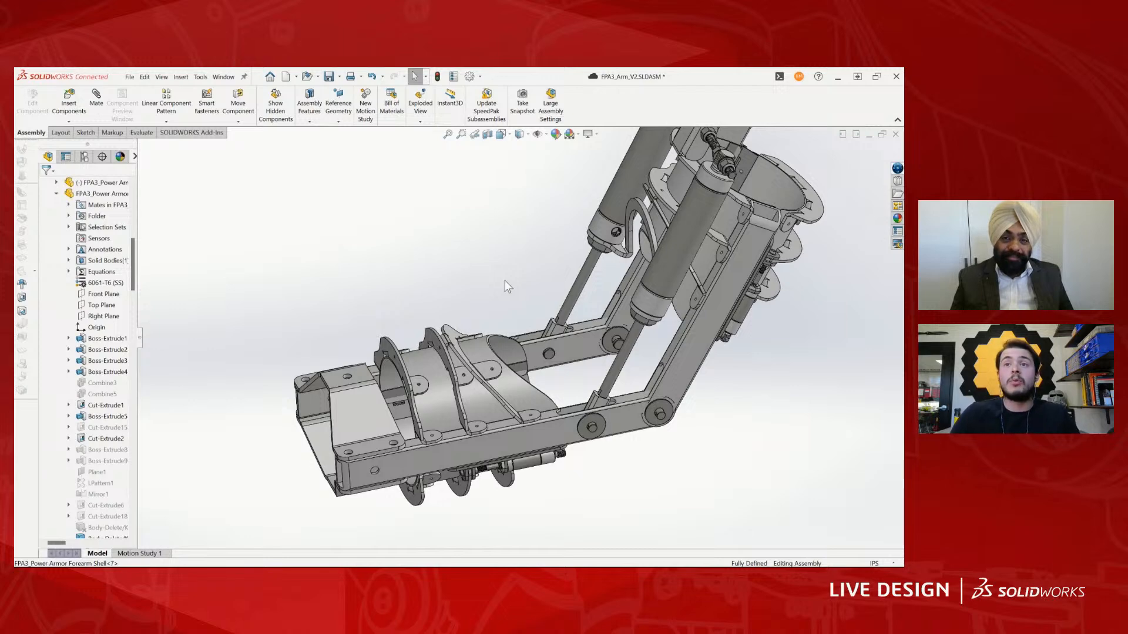
pyautogui.scroll(5, 528, 288)
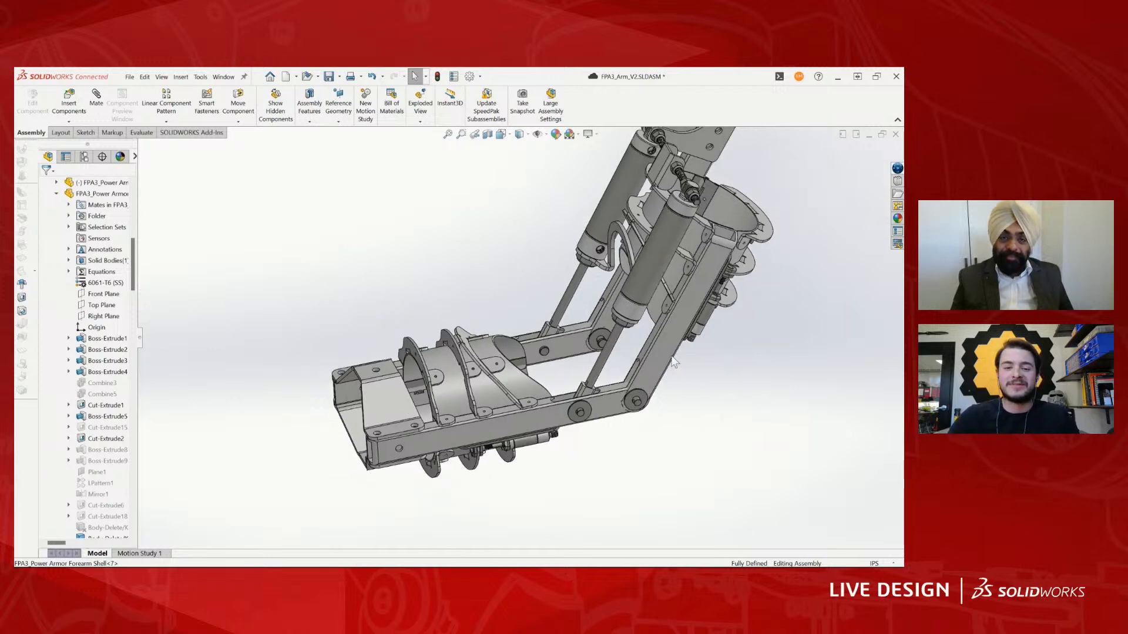
pyautogui.moveTo(542, 297); pyautogui.dragTo(524, 302, button='middle')
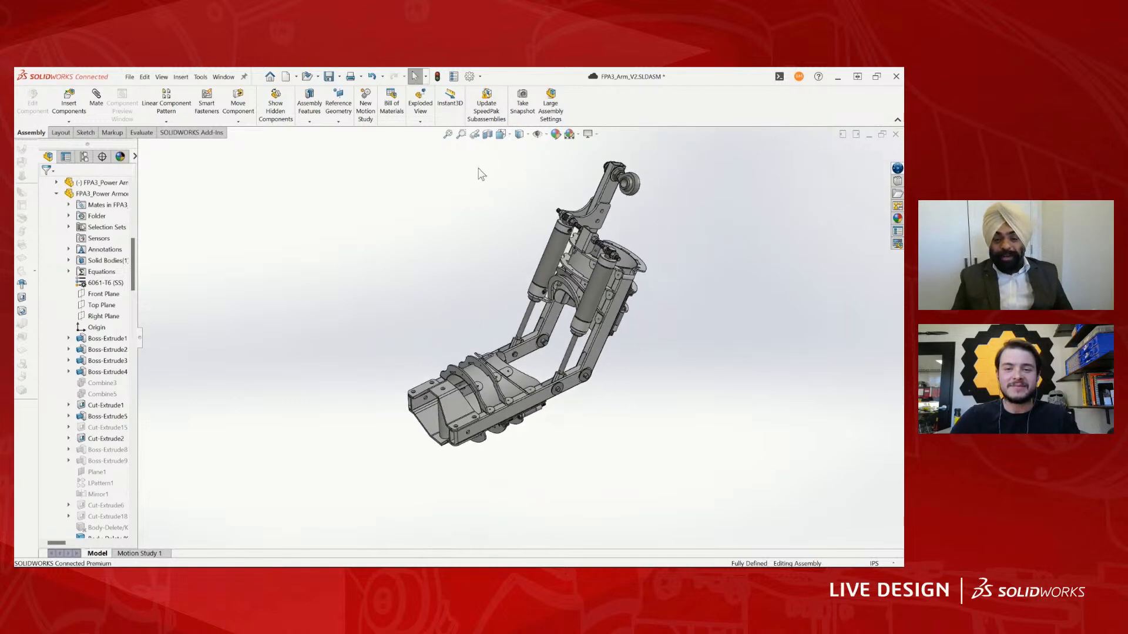
pyautogui.scroll(-3, 515, 304)
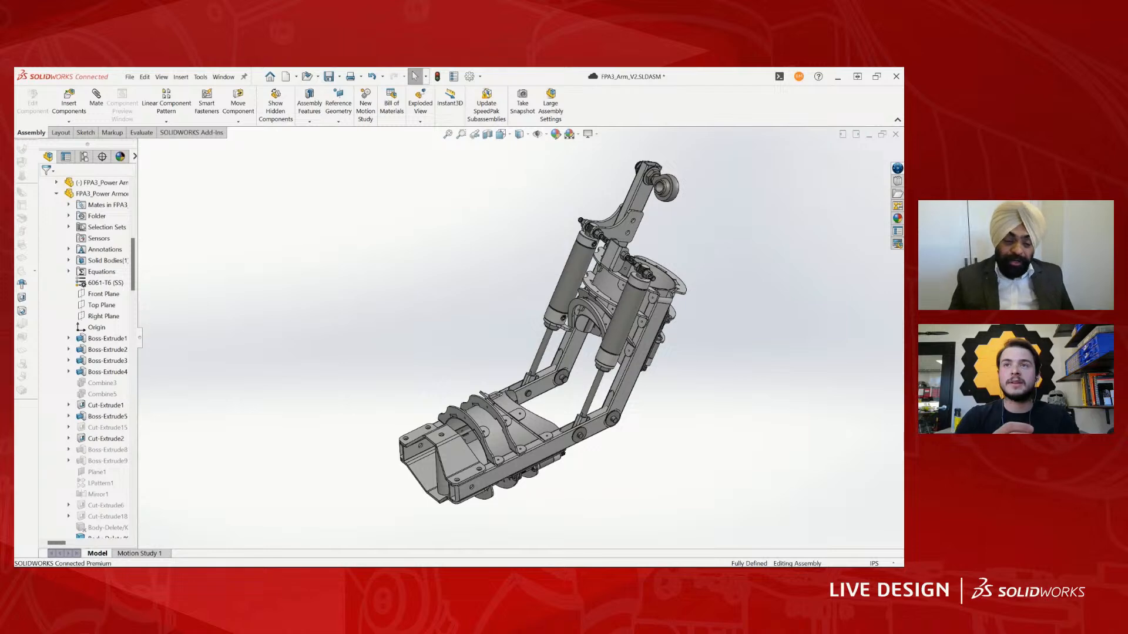
pyautogui.scroll(-5, 626, 391)
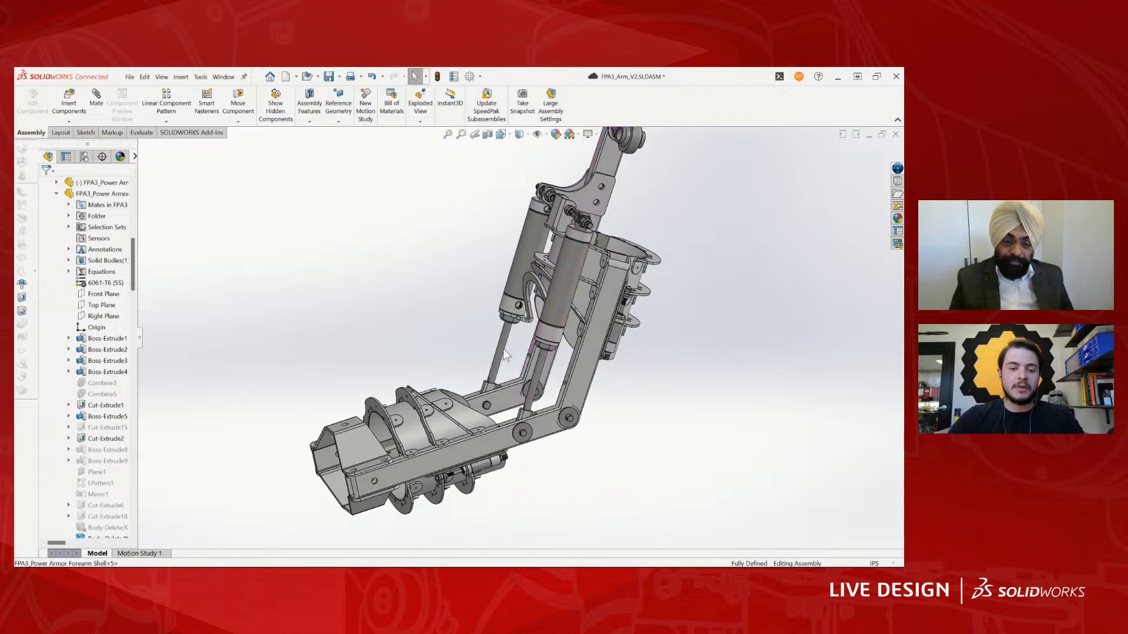
# - Switch to Helmet_Assem_Modified.SLDASM and examine the helmet's front, side and scope components
pyautogui.click(223, 76)
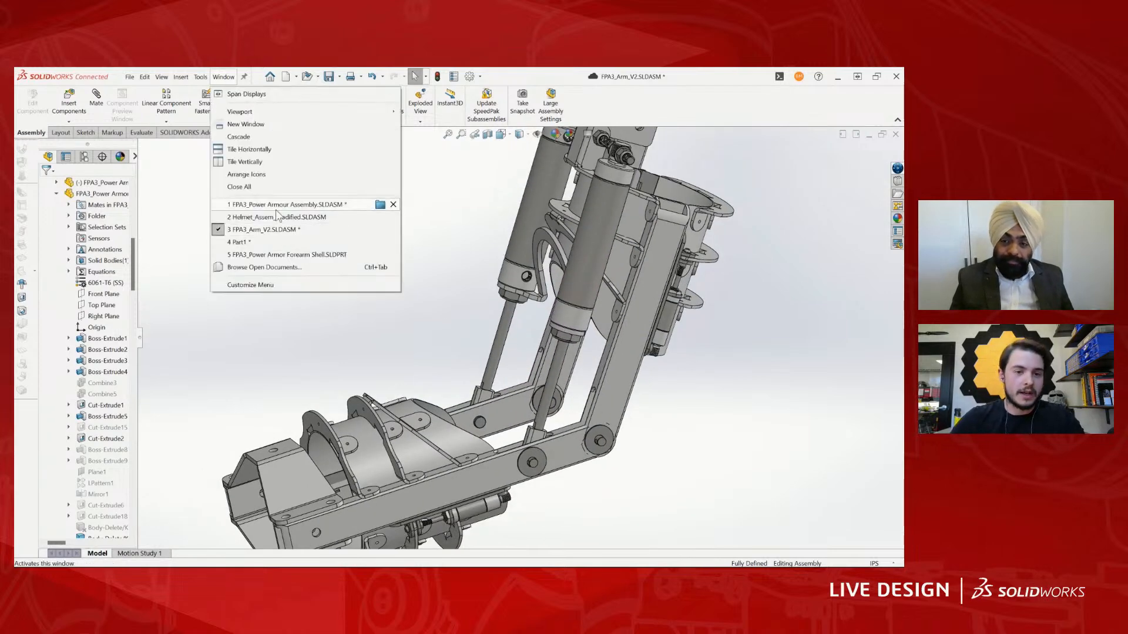
pyautogui.click(279, 217)
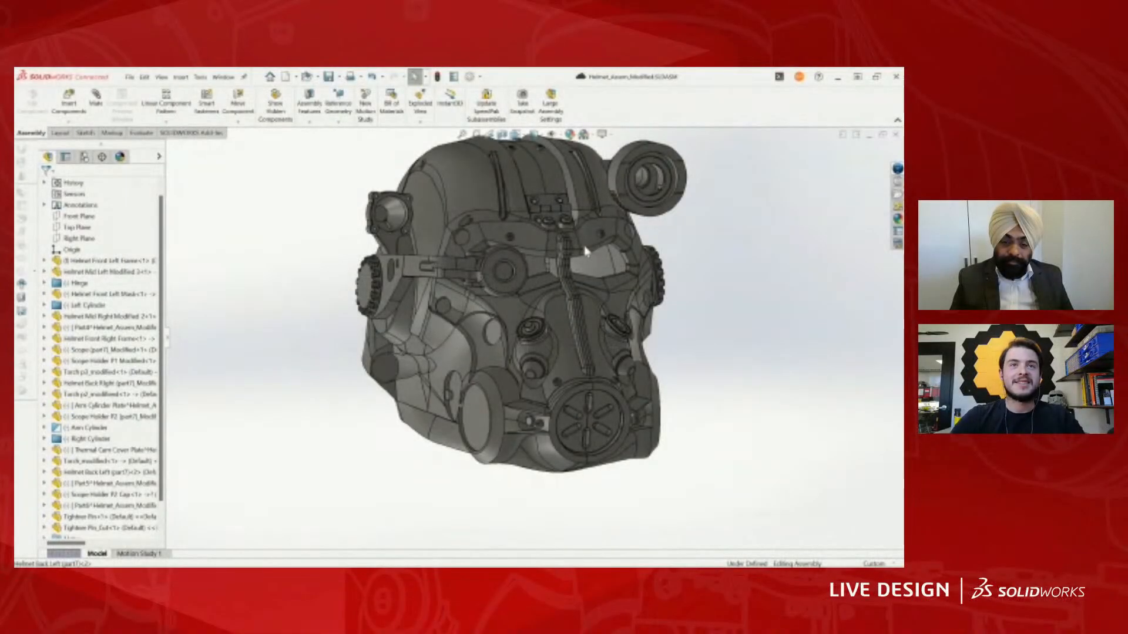
pyautogui.scroll(-8, 543, 266)
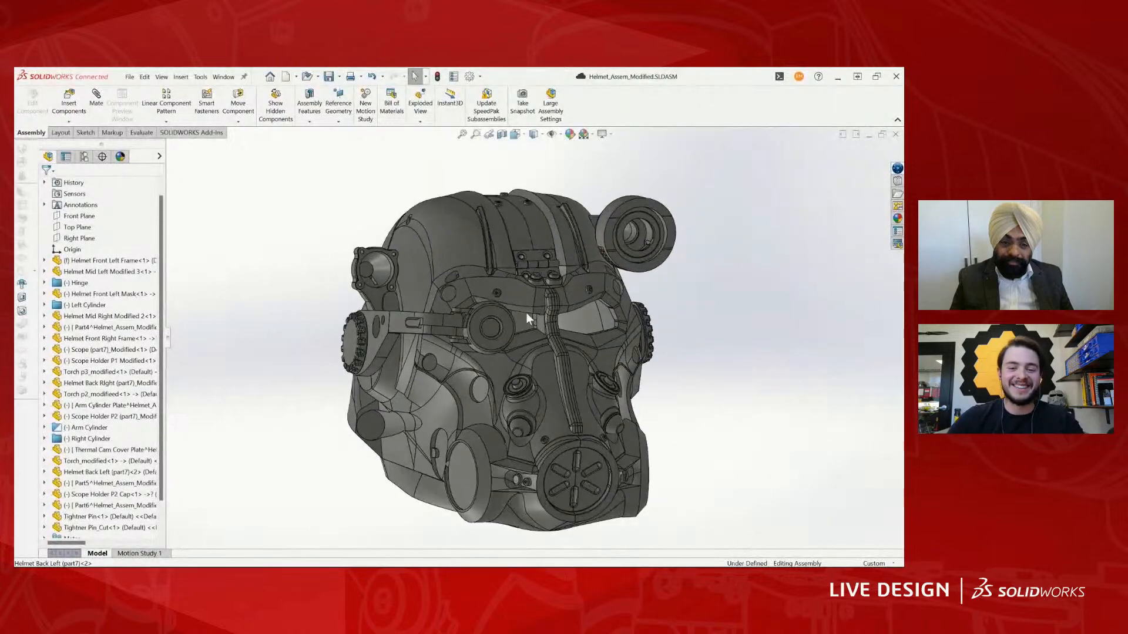
pyautogui.scroll(3, 465, 330)
pyautogui.moveTo(512, 321); pyautogui.dragTo(561, 349, button='middle')
pyautogui.scroll(-3, 583, 327)
pyautogui.scroll(4, 584, 327)
pyautogui.scroll(-3, 568, 359)
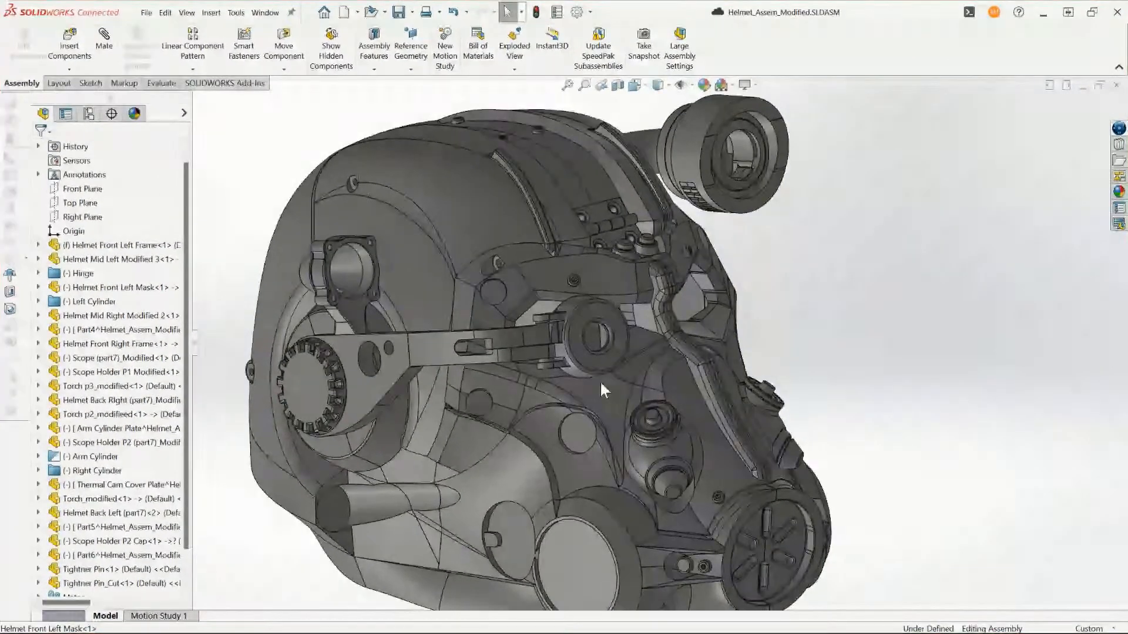
pyautogui.scroll(3, 587, 376)
pyautogui.scroll(-3, 529, 235)
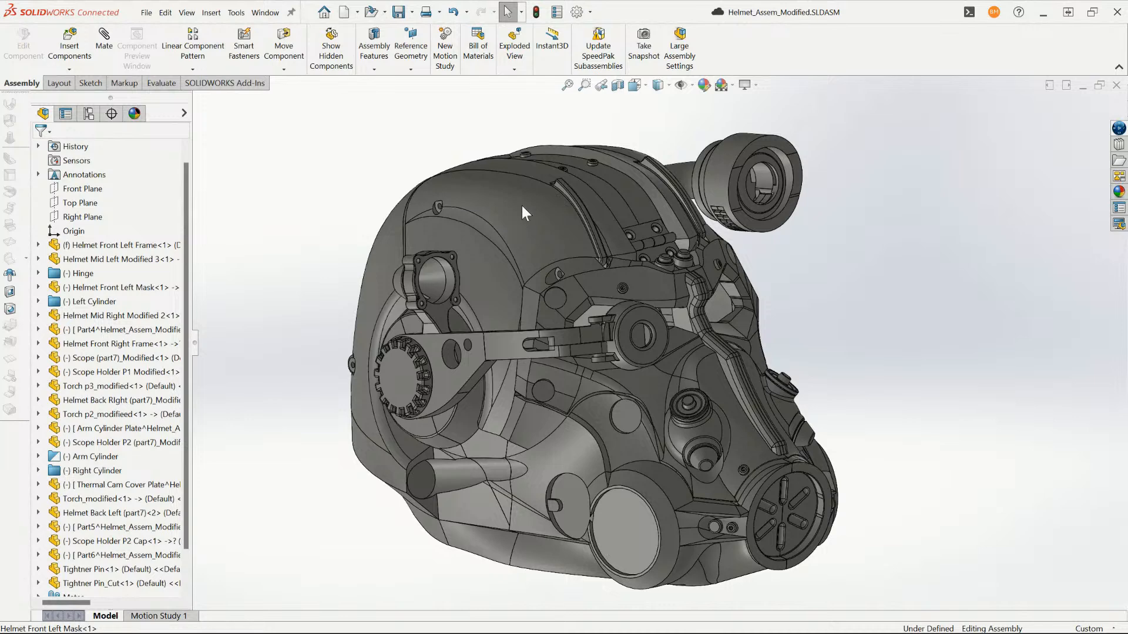
# - Switch to the FPA3_Power Armour Assembly and open its FPA3_power armor subassembly in a separate window
pyautogui.click(265, 13)
pyautogui.click(649, 258)
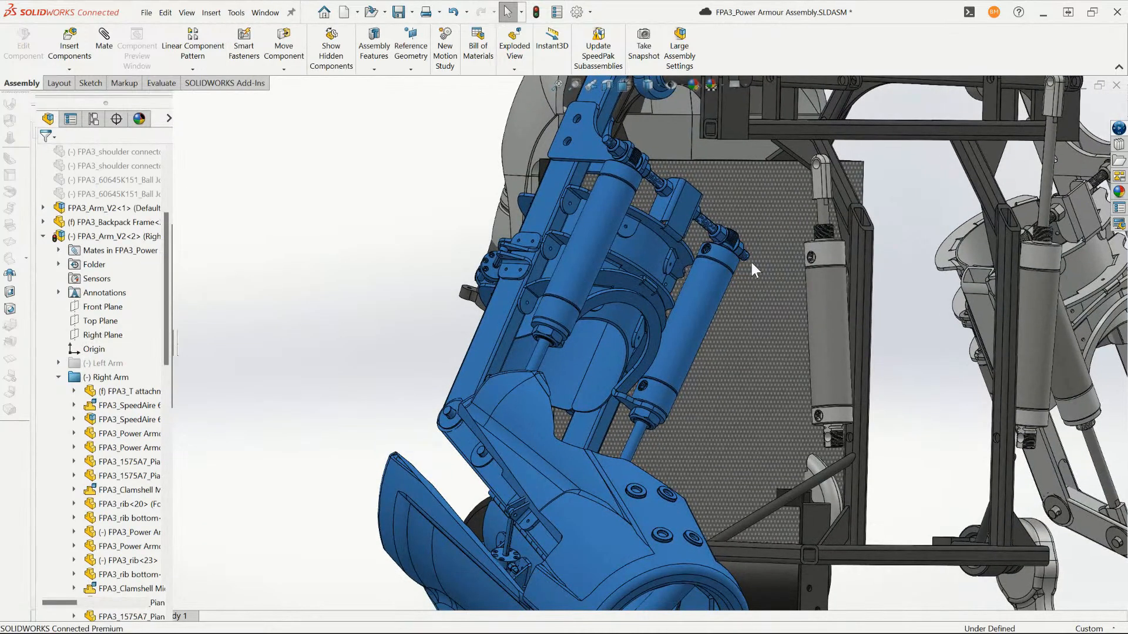
pyautogui.scroll(5, 764, 267)
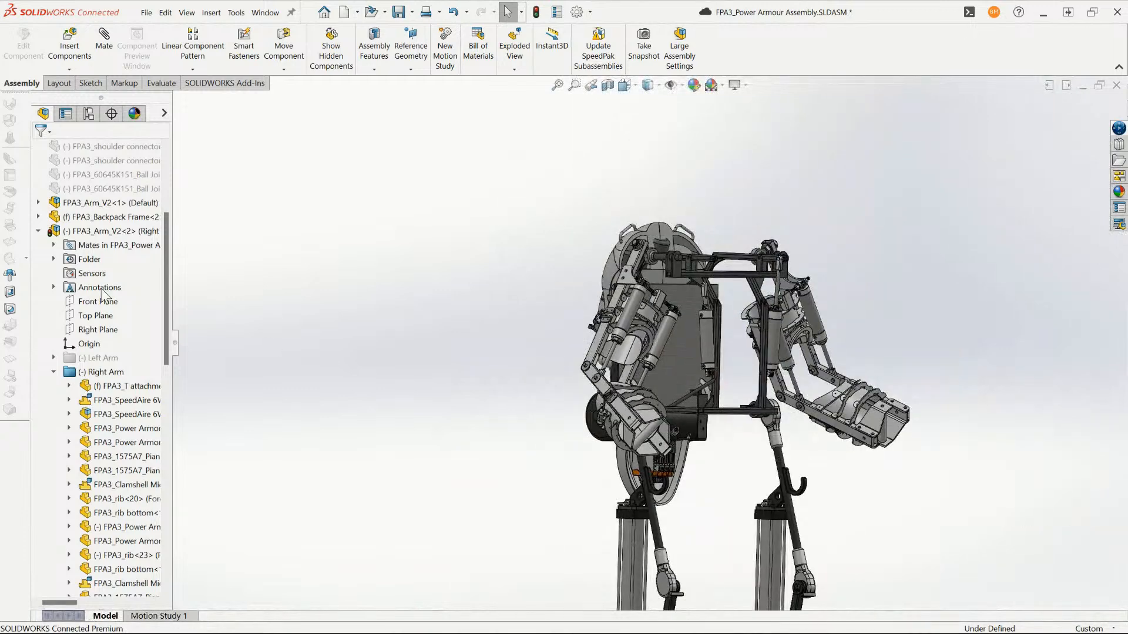
pyautogui.click(38, 231)
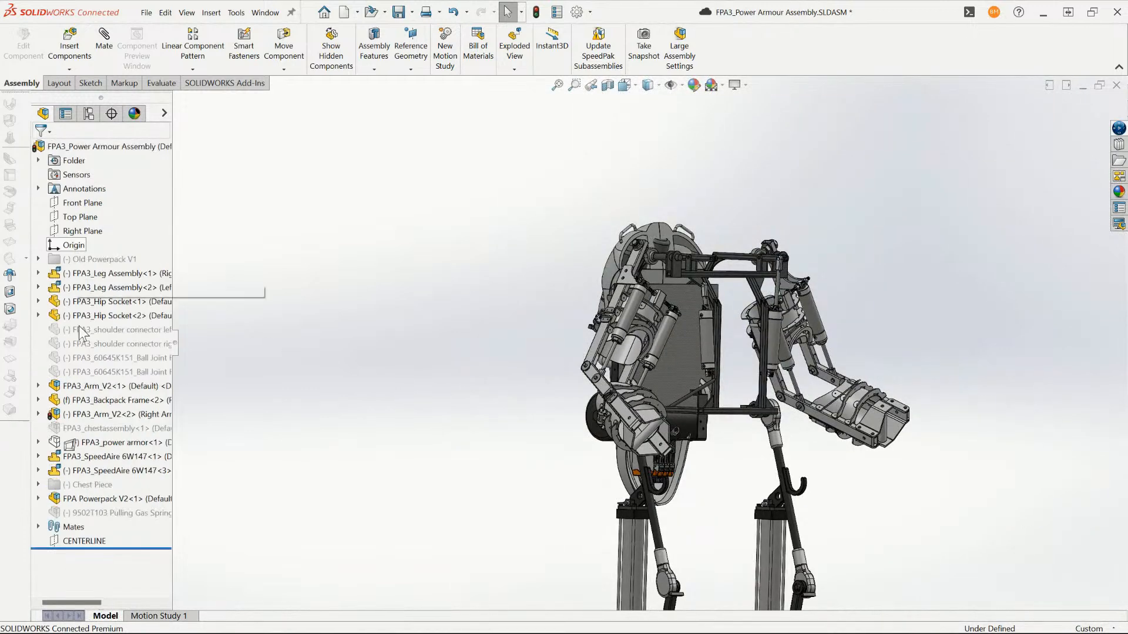
pyautogui.click(115, 442)
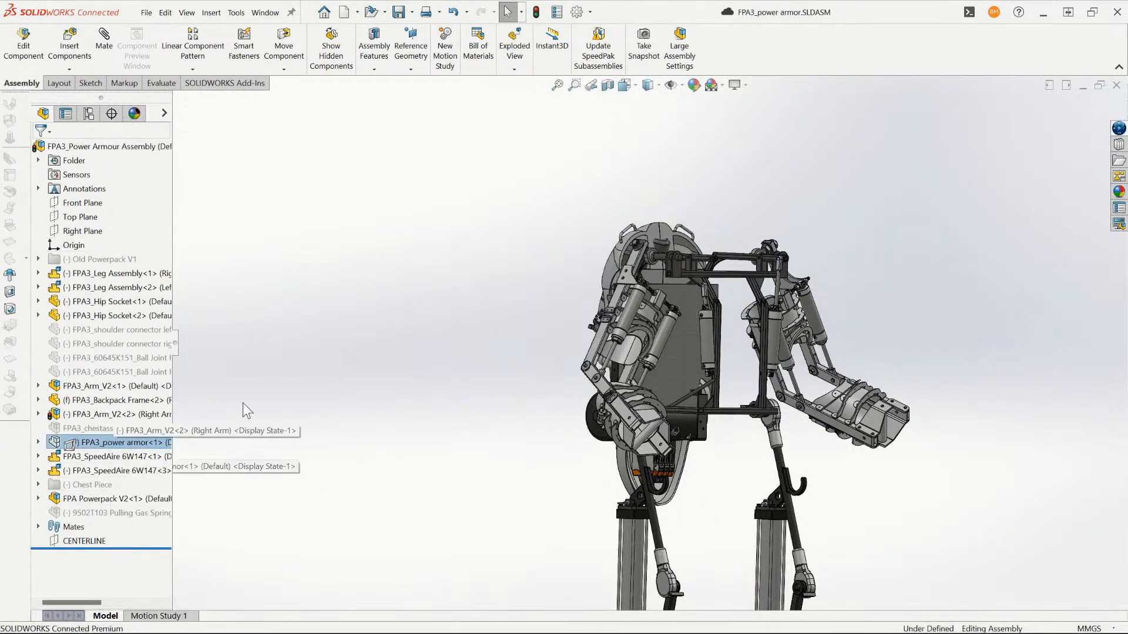
# - View the helmet in the FPA3_power armor assembly and open its FPA3_part7 part in a separate window
pyautogui.moveTo(665, 326); pyautogui.dragTo(682, 295, button='middle')
pyautogui.scroll(-10, 632, 284)
pyautogui.moveTo(604, 248); pyautogui.dragTo(630, 218)
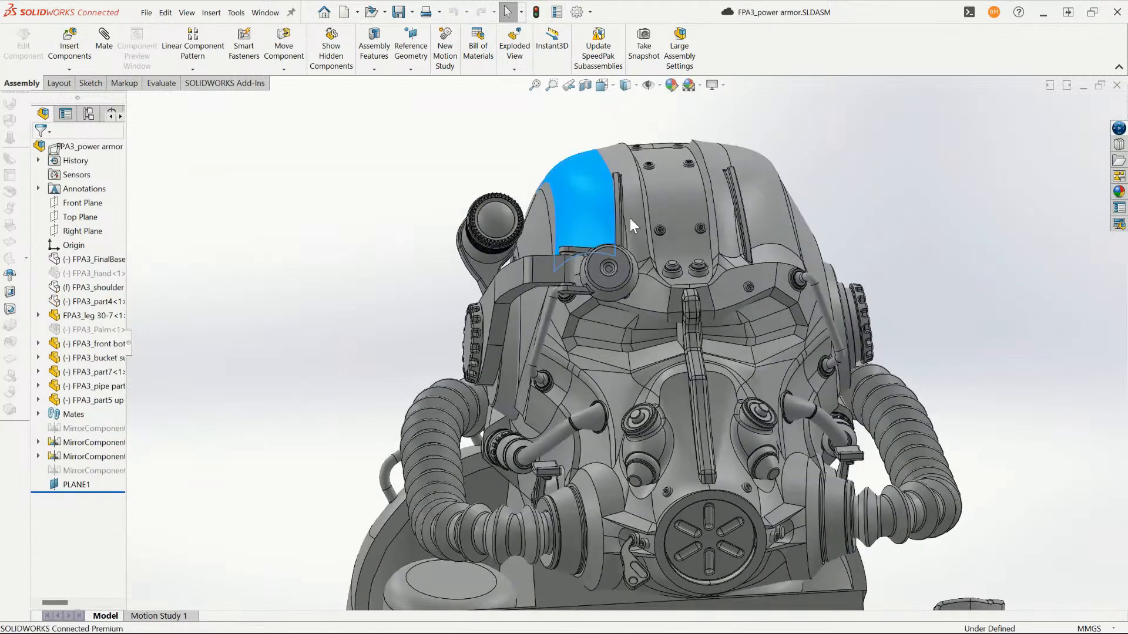
pyautogui.click(94, 372)
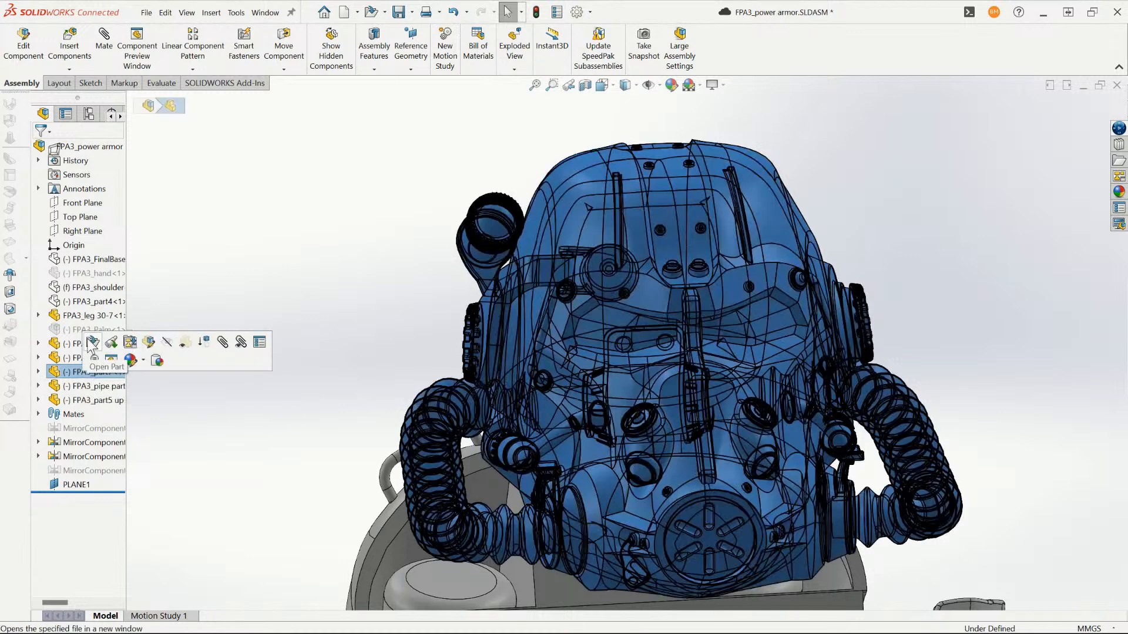
pyautogui.click(92, 344)
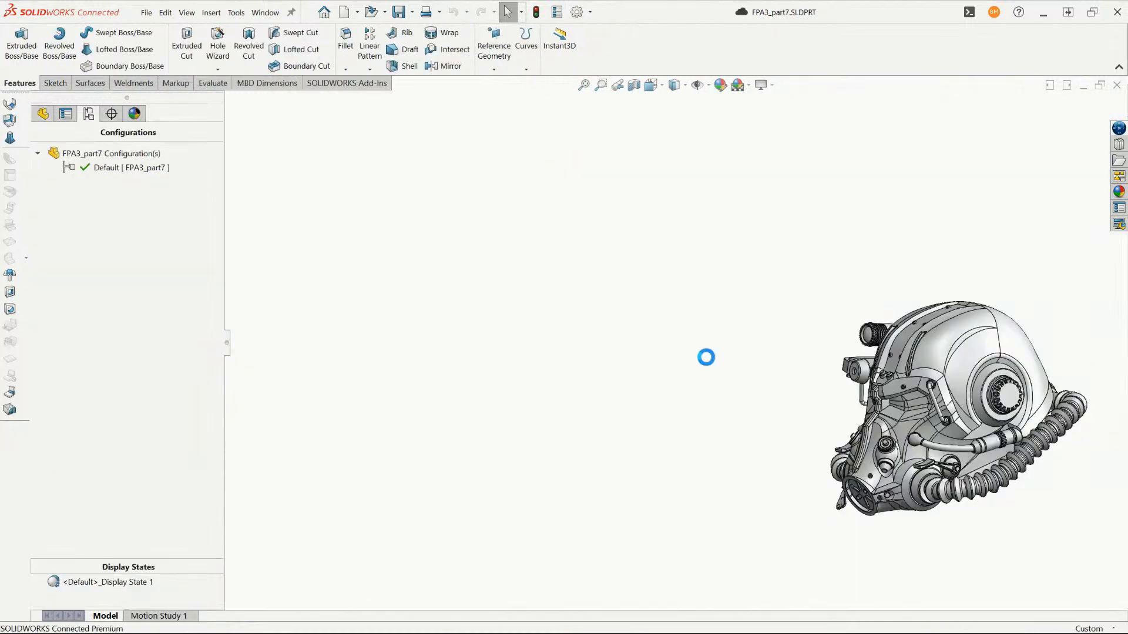
# - Examine the single-body helmet part with its hoses and torch from the side and front
pyautogui.scroll(-3, 972, 420)
pyautogui.scroll(2, 952, 382)
pyautogui.moveTo(831, 380); pyautogui.dragTo(940, 379, button='middle')
pyautogui.scroll(-2, 975, 380)
pyautogui.click(42, 119)
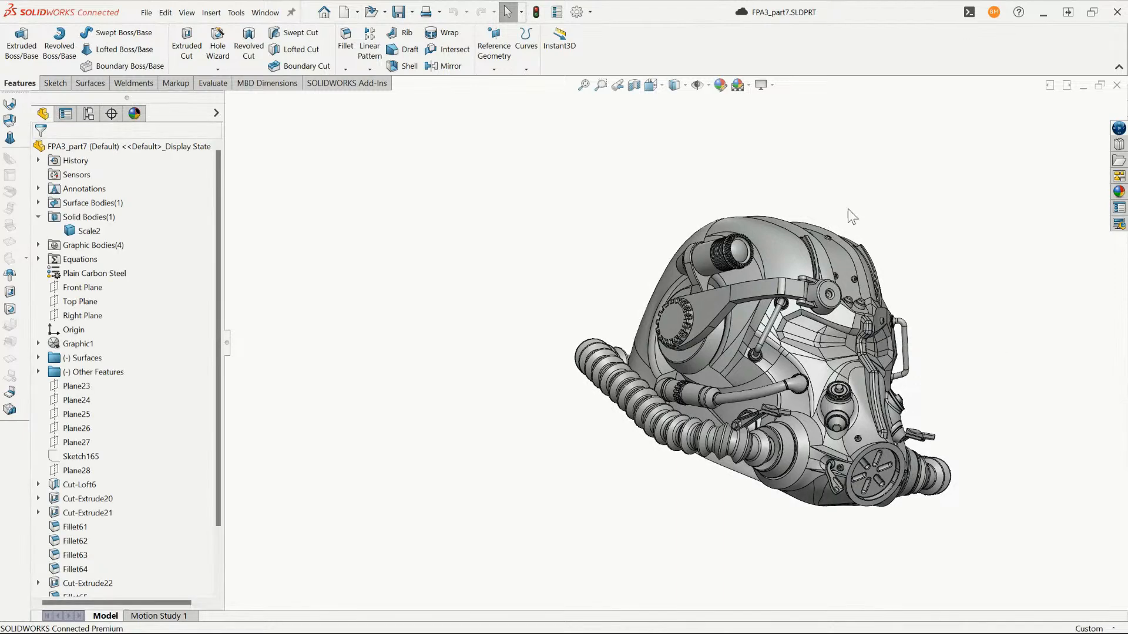
pyautogui.scroll(-2, 852, 217)
pyautogui.moveTo(840, 329); pyautogui.dragTo(793, 364, button='middle')
pyautogui.scroll(3, 742, 376)
# - Return to Helmet_Assem_Modified.SLDASM and swing the side scope arm and the front mask upward to open the helmet
pyautogui.click(265, 13)
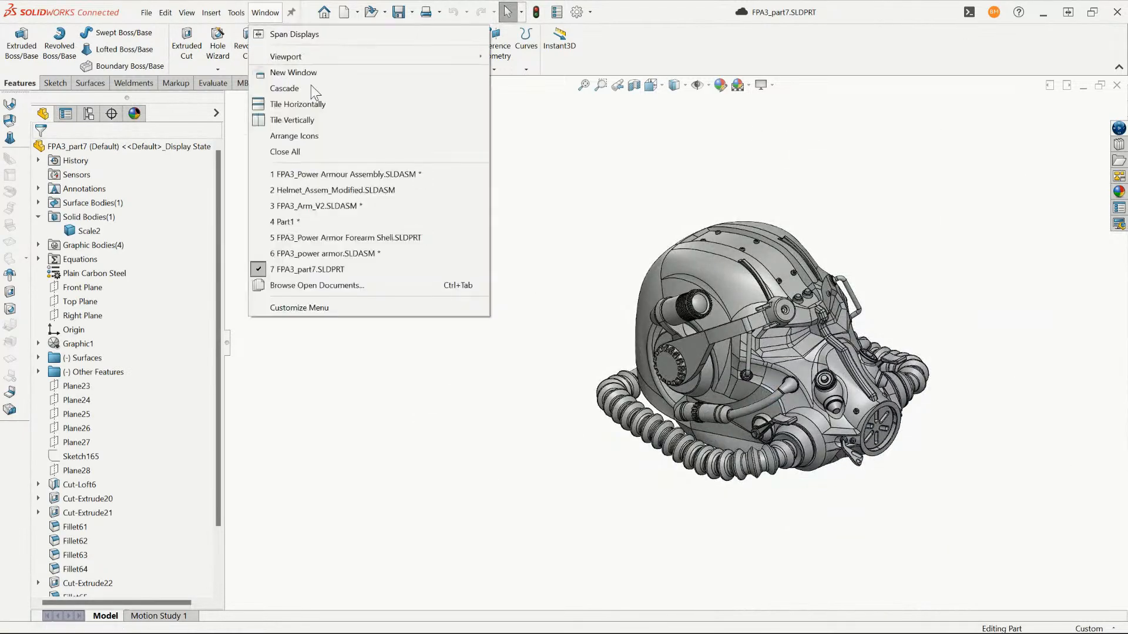
pyautogui.click(304, 194)
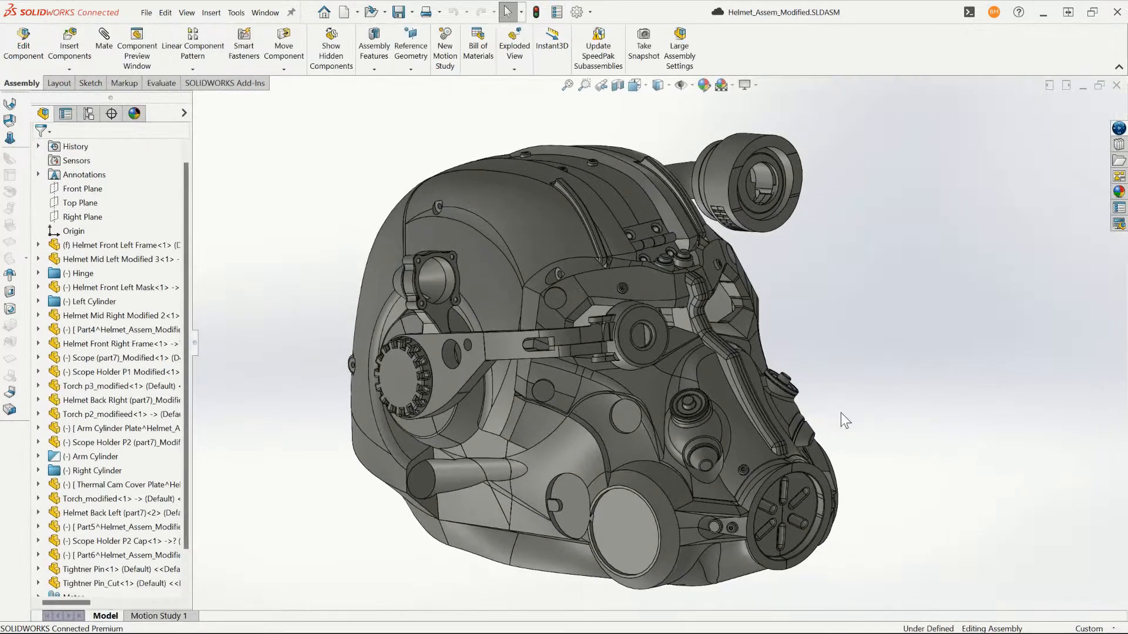
pyautogui.scroll(-2, 577, 332)
pyautogui.click(601, 369)
pyautogui.moveTo(611, 345); pyautogui.dragTo(591, 290, button='middle')
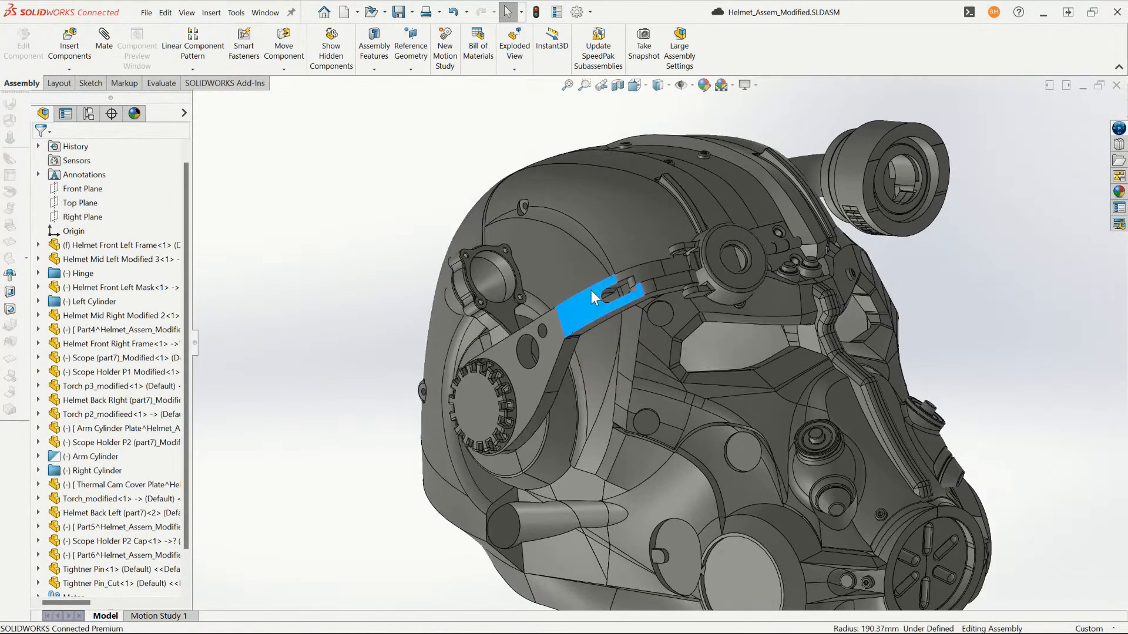
pyautogui.moveTo(592, 290); pyautogui.dragTo(564, 263)
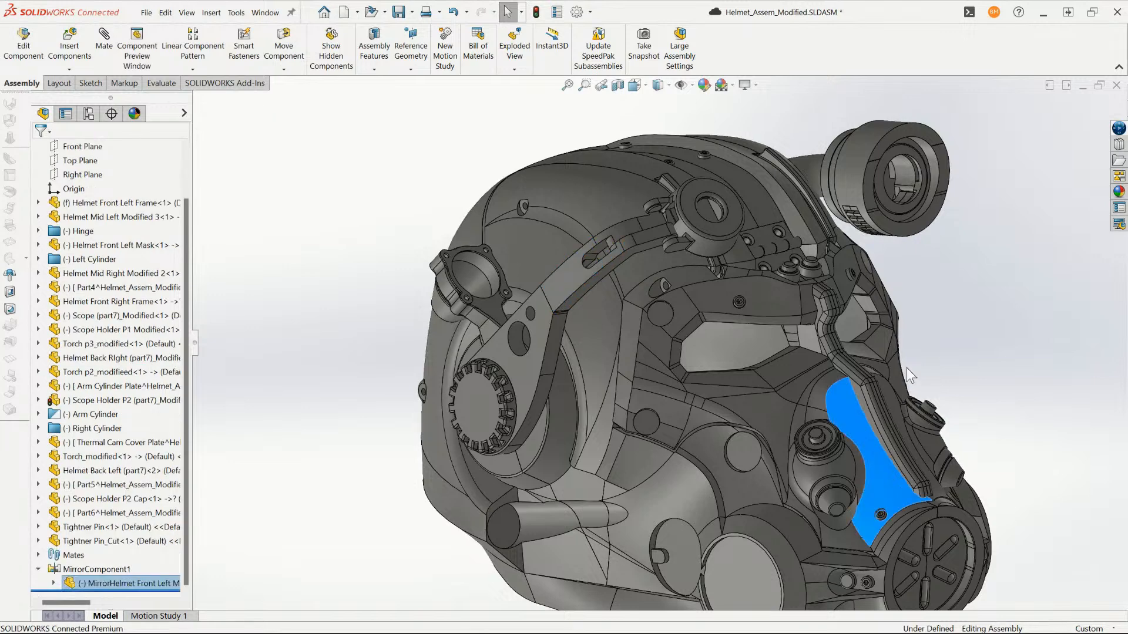
pyautogui.moveTo(907, 368); pyautogui.dragTo(914, 137)
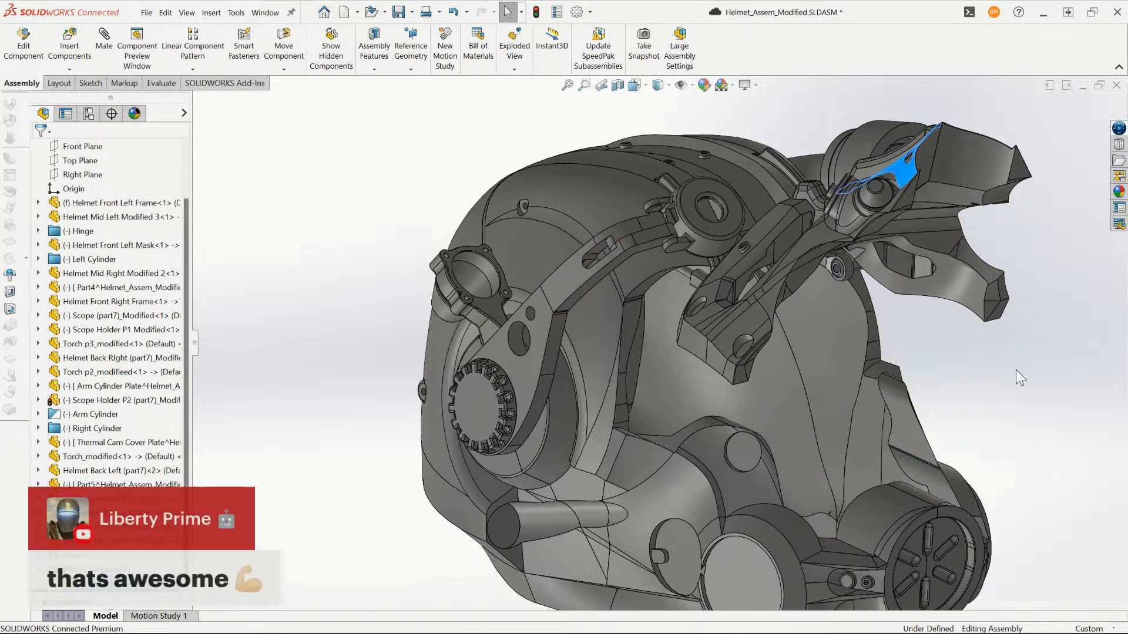
# - Examine the opened helmet's interior and raised front mask from the front, side and below
pyautogui.click(1017, 369)
pyautogui.scroll(3, 936, 359)
pyautogui.moveTo(936, 359); pyautogui.dragTo(808, 341, button='middle')
pyautogui.scroll(-4, 681, 409)
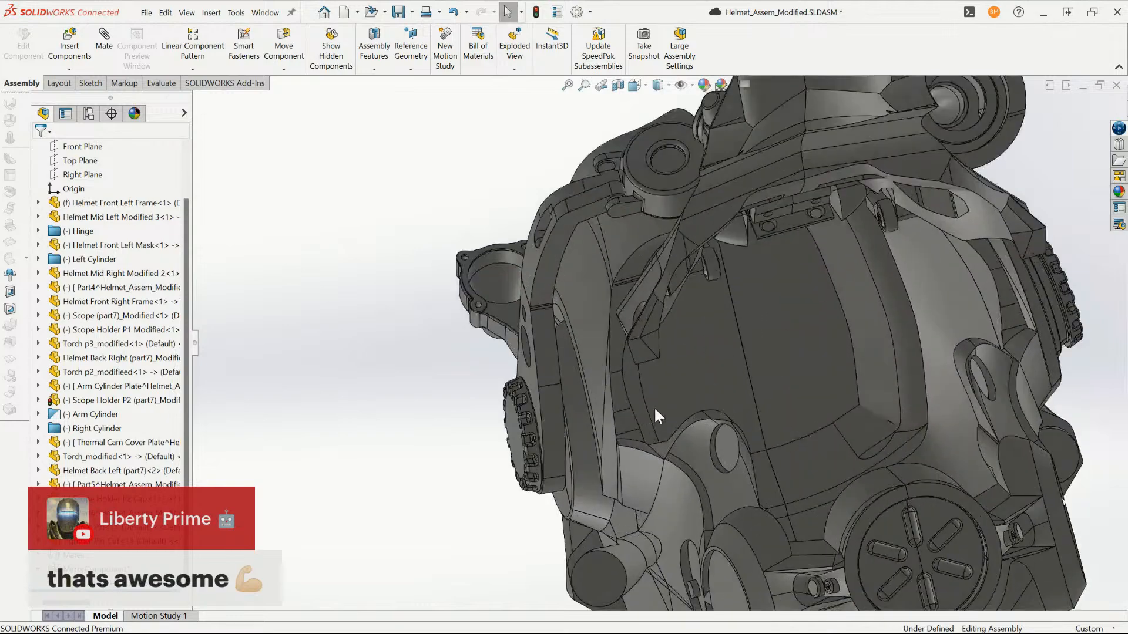
pyautogui.scroll(3, 684, 376)
pyautogui.moveTo(684, 376)
pyautogui.mouseDown(button='middle')
pyautogui.moveTo(961, 378)
pyautogui.moveTo(699, 383)
pyautogui.mouseUp(button='middle')
pyautogui.scroll(-3, 664, 338)
pyautogui.moveTo(662, 335); pyautogui.dragTo(520, 295, button='middle')
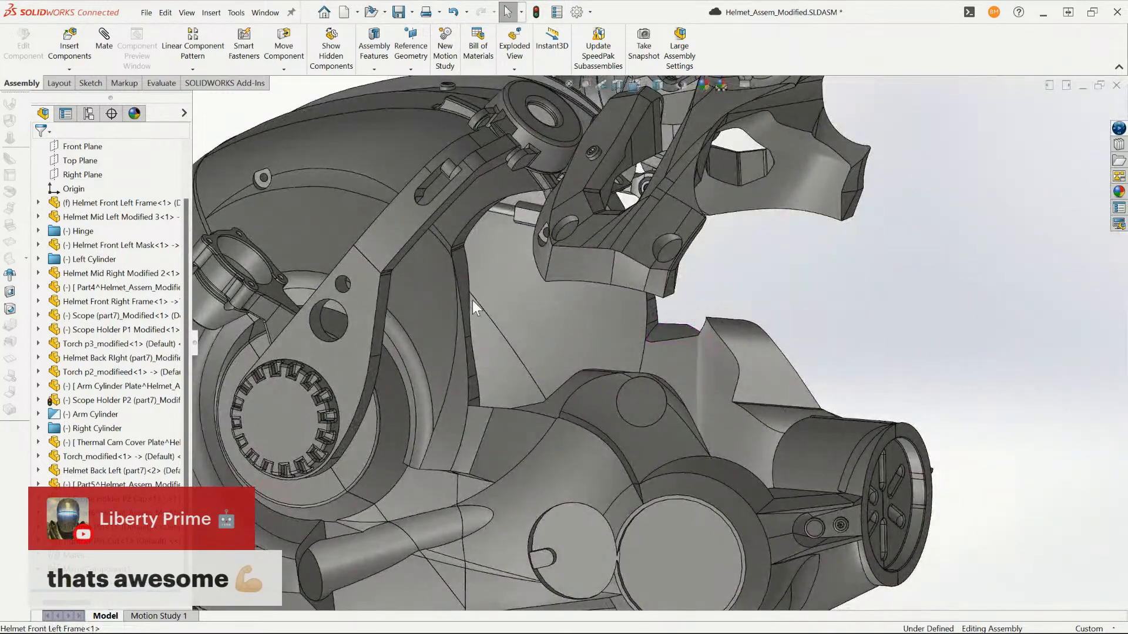
pyautogui.moveTo(531, 372); pyautogui.dragTo(427, 520, button='middle')
pyautogui.scroll(5, 426, 519)
pyautogui.scroll(-5, 427, 520)
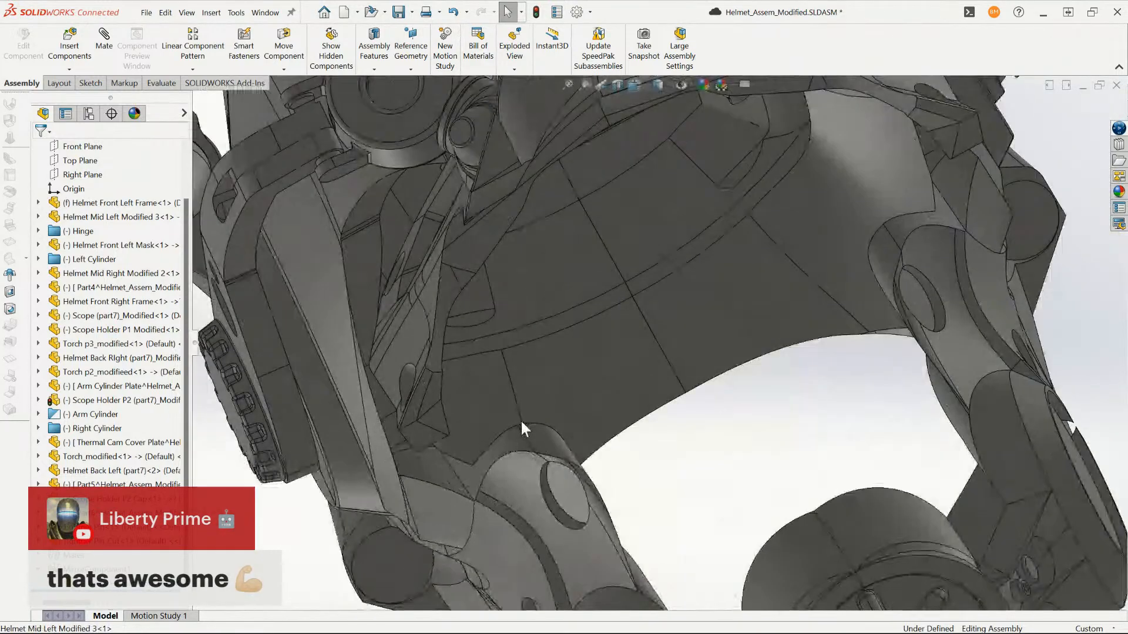
pyautogui.moveTo(521, 418); pyautogui.dragTo(480, 394, button='middle')
pyautogui.moveTo(381, 516); pyautogui.dragTo(691, 263, button='middle')
pyautogui.scroll(5, 510, 389)
pyautogui.scroll(-3, 588, 245)
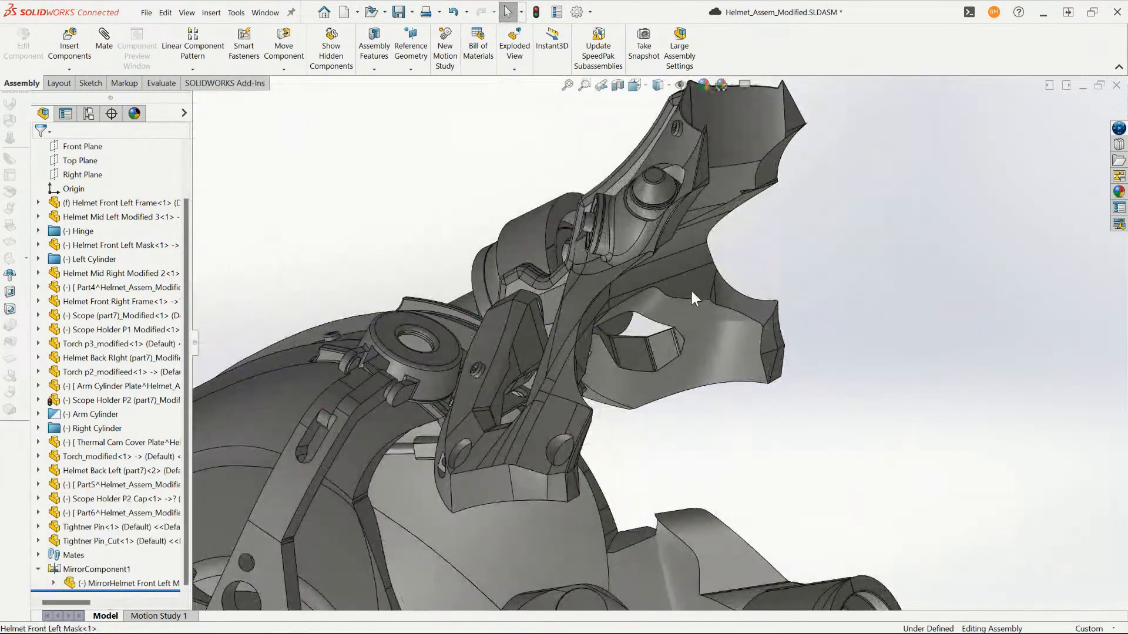
# - Inspect the cylinders and hinge inside the helmet from underneath, then the side knob and torch
pyautogui.click(690, 276)
pyautogui.moveTo(676, 456); pyautogui.dragTo(664, 500, button='middle')
pyautogui.scroll(3, 663, 520)
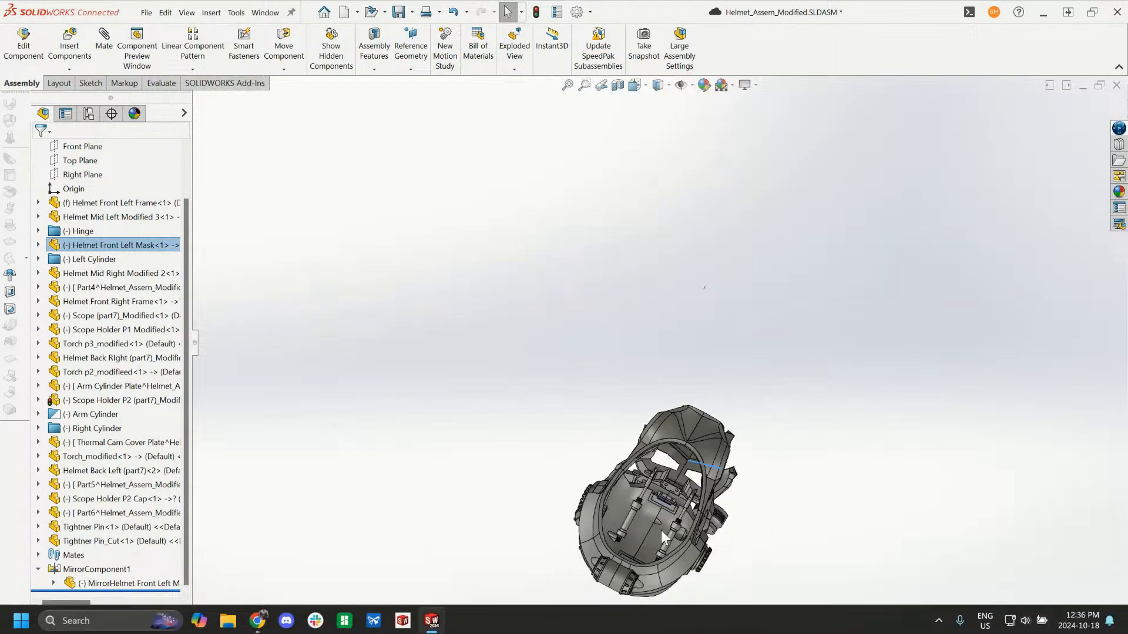
pyautogui.scroll(-8, 653, 529)
pyautogui.scroll(-1, 751, 217)
pyautogui.scroll(8, 750, 217)
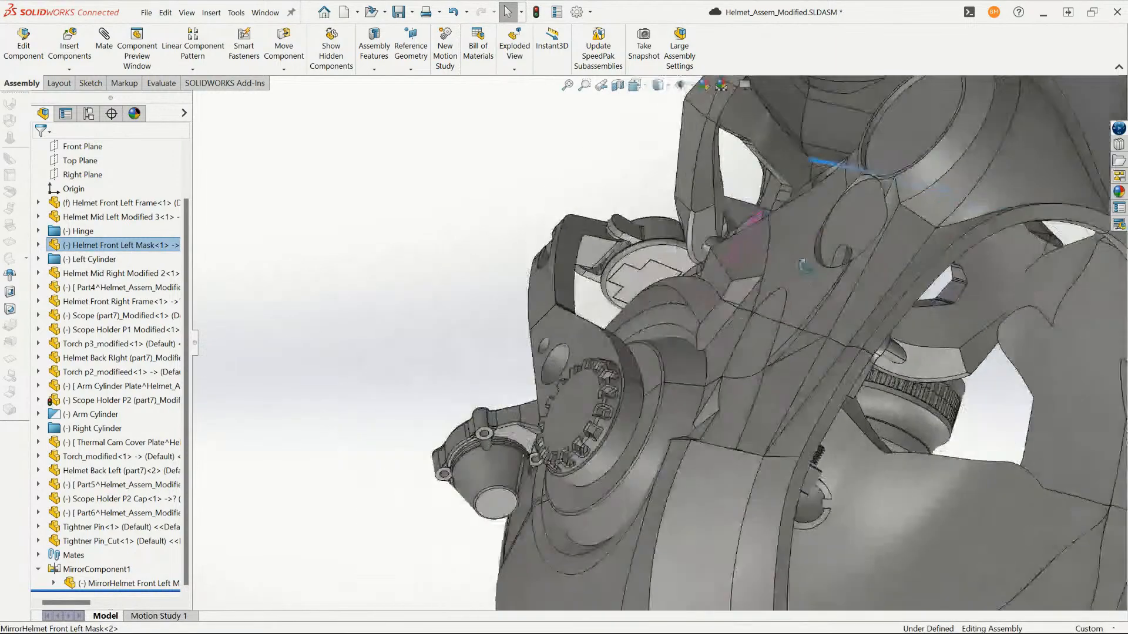
# - Swing the mirrored front mask down over the helmet's face opening
pyautogui.moveTo(738, 302); pyautogui.dragTo(734, 248)
pyautogui.moveTo(770, 290); pyautogui.dragTo(763, 366)
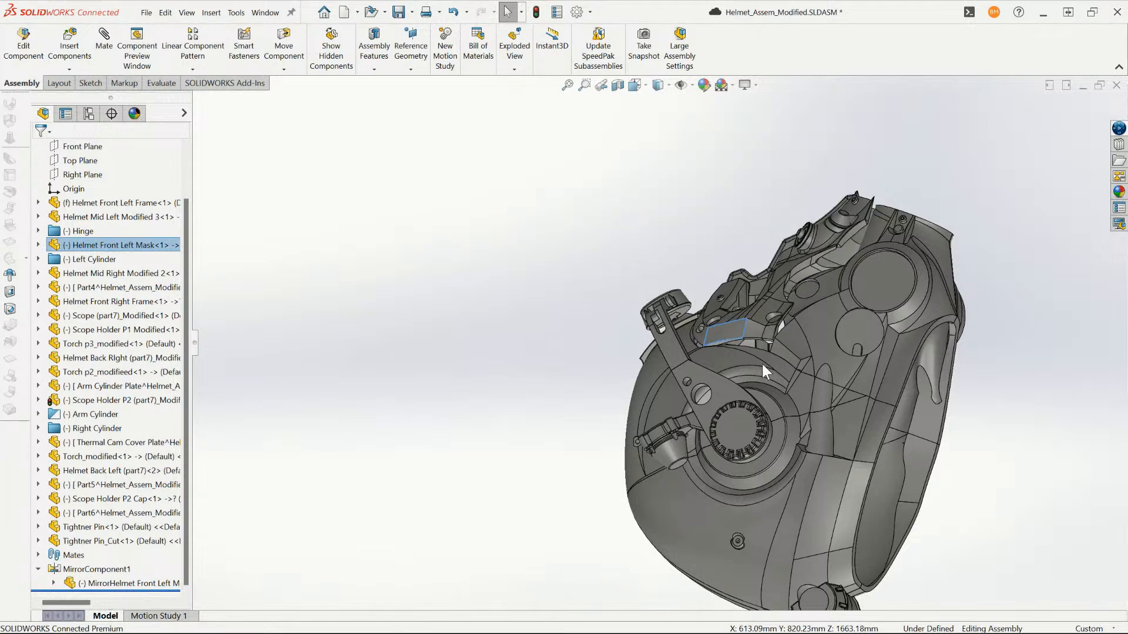
pyautogui.moveTo(877, 207); pyautogui.dragTo(764, 411, button='middle')
pyautogui.scroll(4, 723, 353)
pyautogui.moveTo(721, 275); pyautogui.dragTo(741, 301)
pyautogui.scroll(-4, 742, 301)
pyautogui.moveTo(742, 300); pyautogui.dragTo(802, 293, button='middle')
pyautogui.scroll(-4, 653, 276)
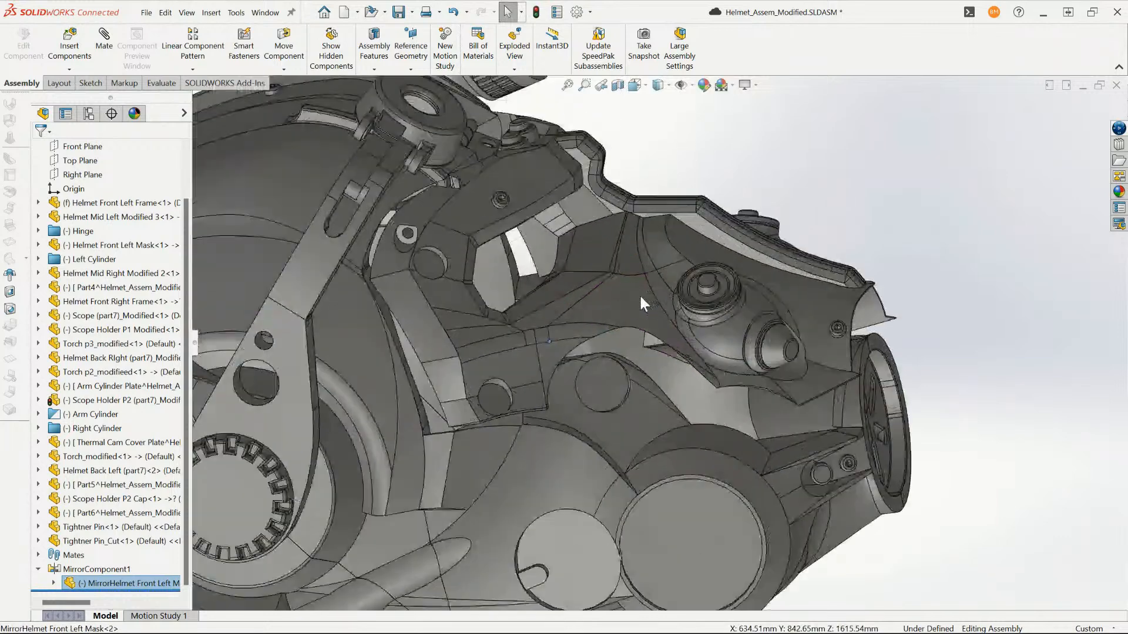
# - Lower the front mask fully onto the helmet's front frame and clear the selection
pyautogui.click(639, 295)
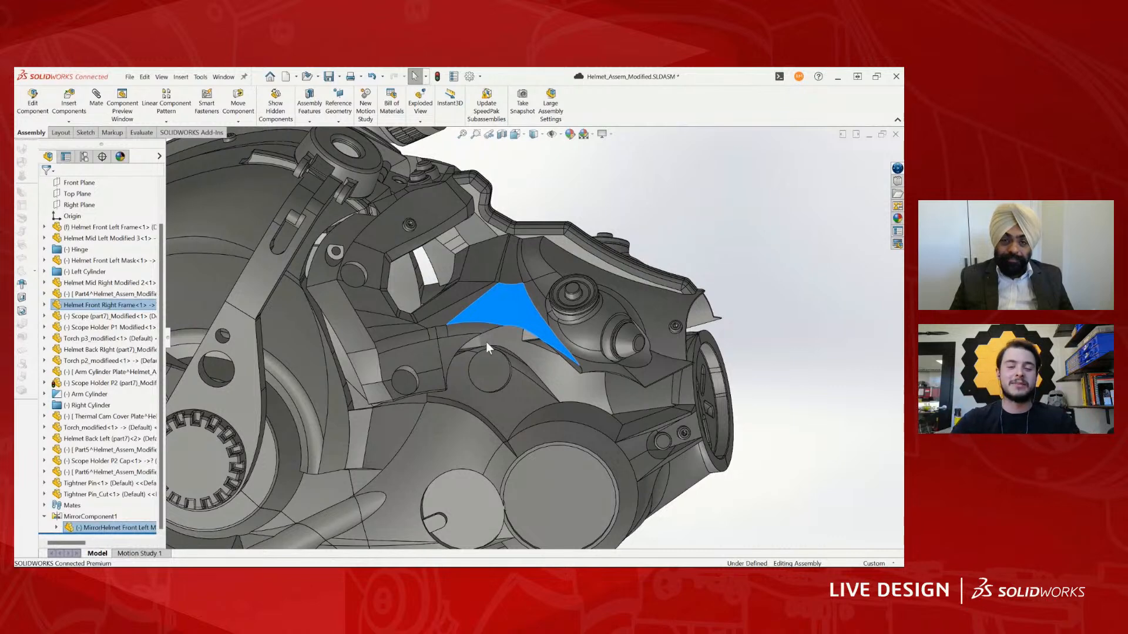
pyautogui.scroll(5, 496, 335)
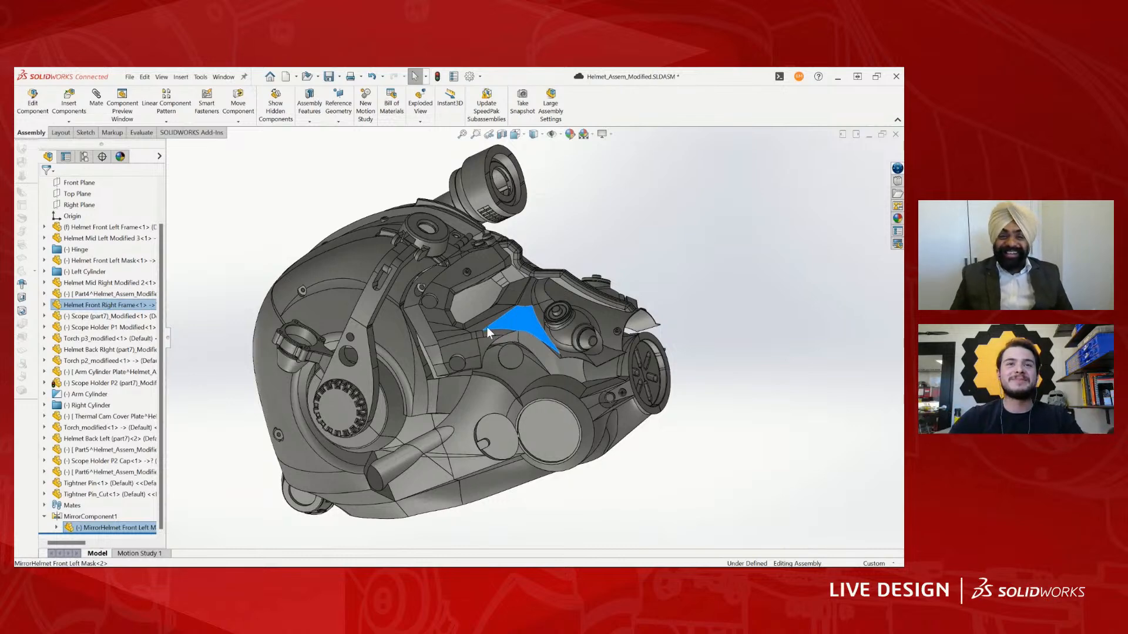
pyautogui.scroll(1, 515, 332)
pyautogui.moveTo(586, 380); pyautogui.dragTo(533, 335, button='middle')
pyautogui.scroll(-5, 529, 330)
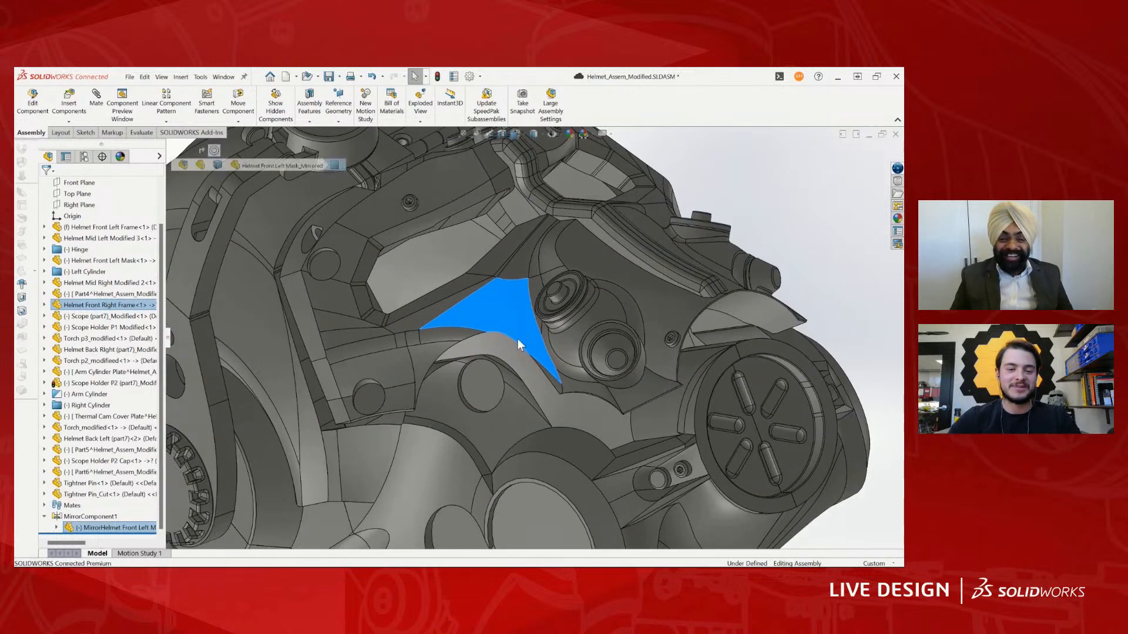
pyautogui.moveTo(665, 366); pyautogui.dragTo(634, 434, button='middle')
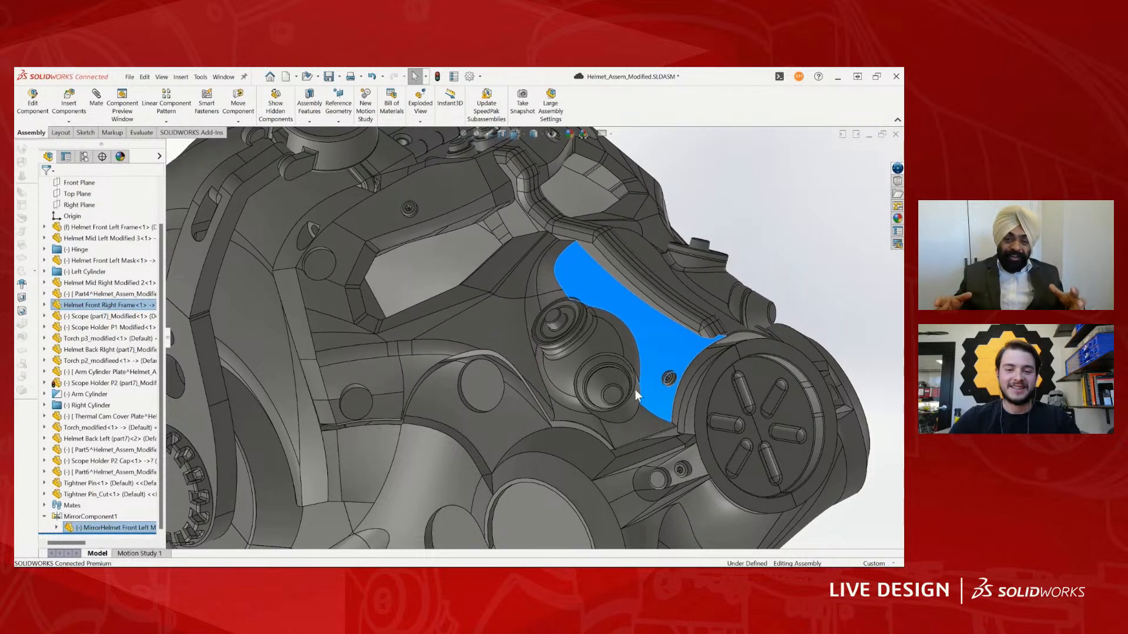
pyautogui.press('f')
pyautogui.moveTo(695, 344); pyautogui.dragTo(579, 320, button='middle')
pyautogui.click(593, 326)
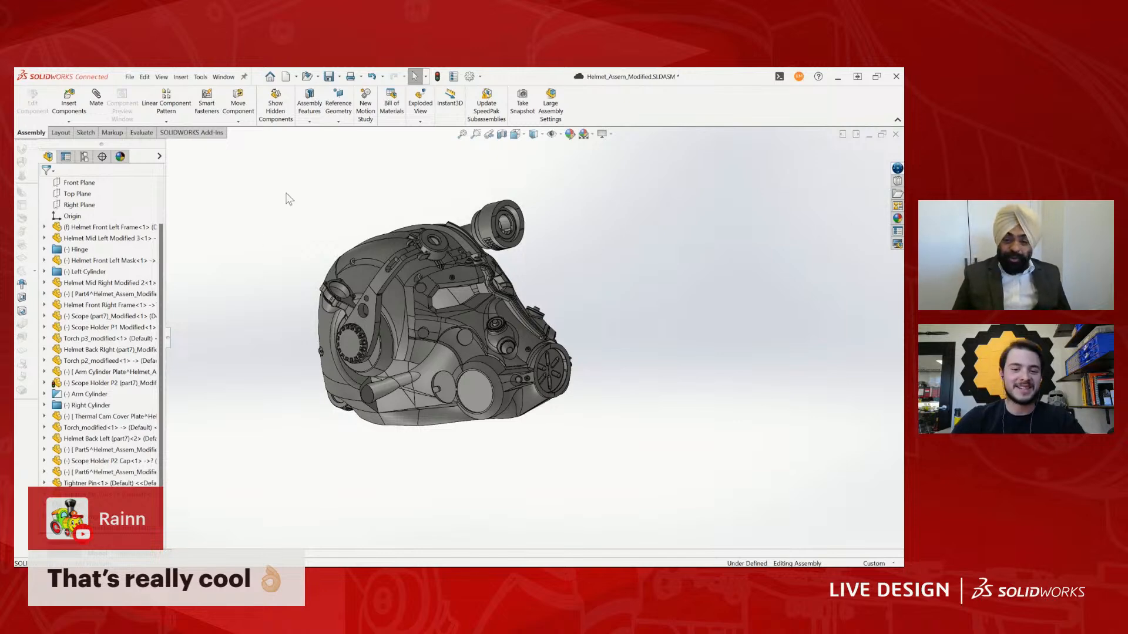
# - Switch to the FPA3_part7.SLDPRT window
pyautogui.scroll(3, 482, 308)
pyautogui.scroll(-5, 443, 300)
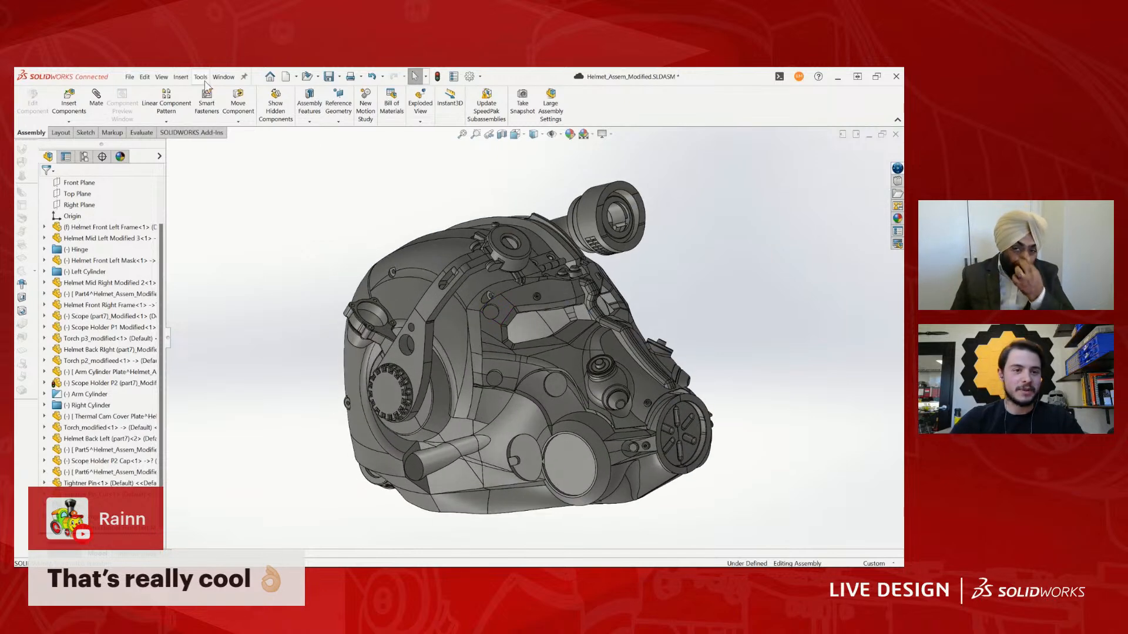
pyautogui.click(224, 77)
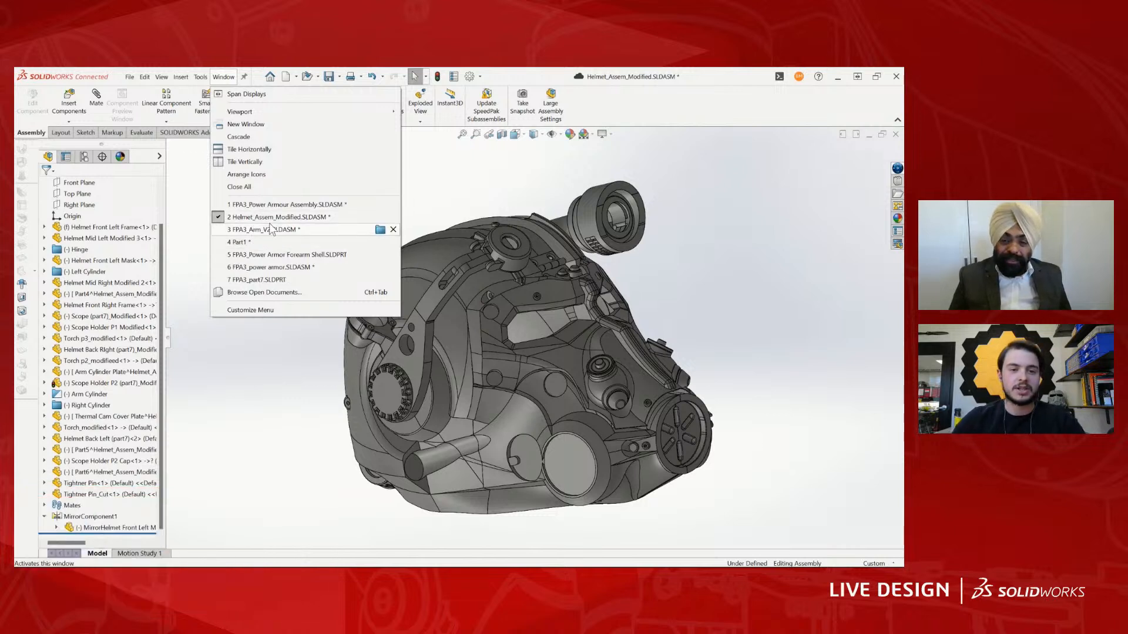
pyautogui.moveTo(271, 229)
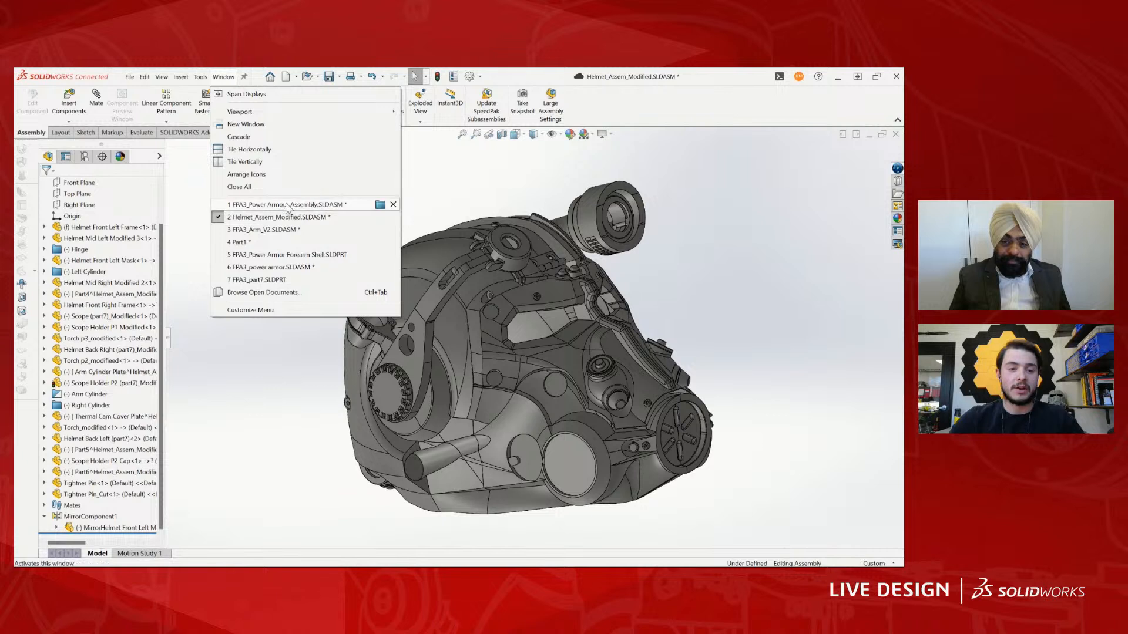
pyautogui.moveTo(301, 208)
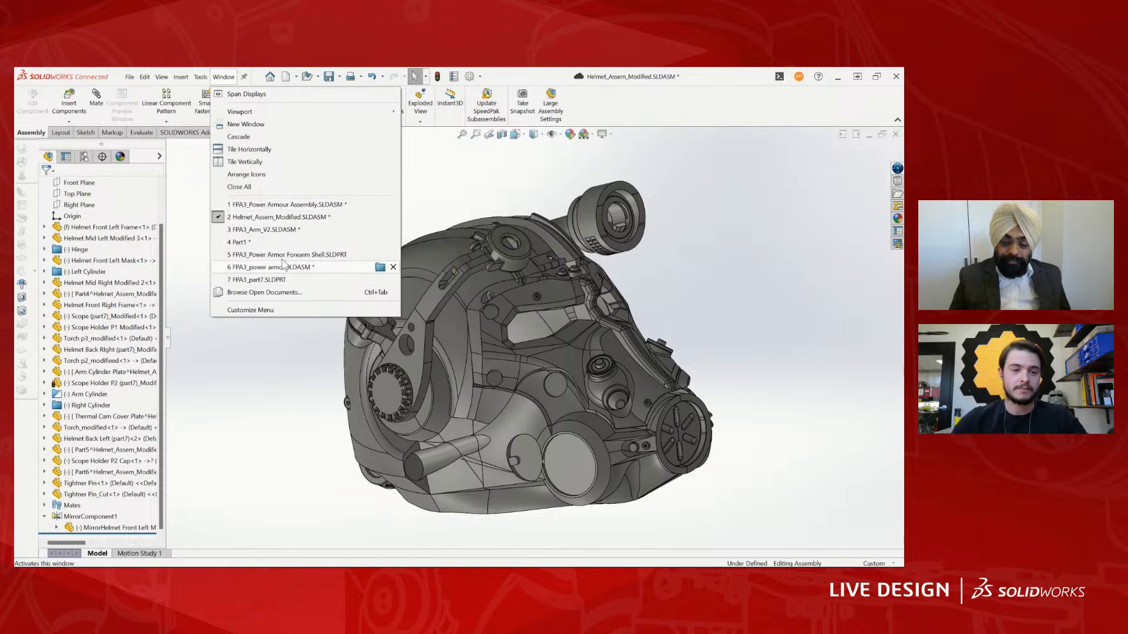
pyautogui.moveTo(270, 269)
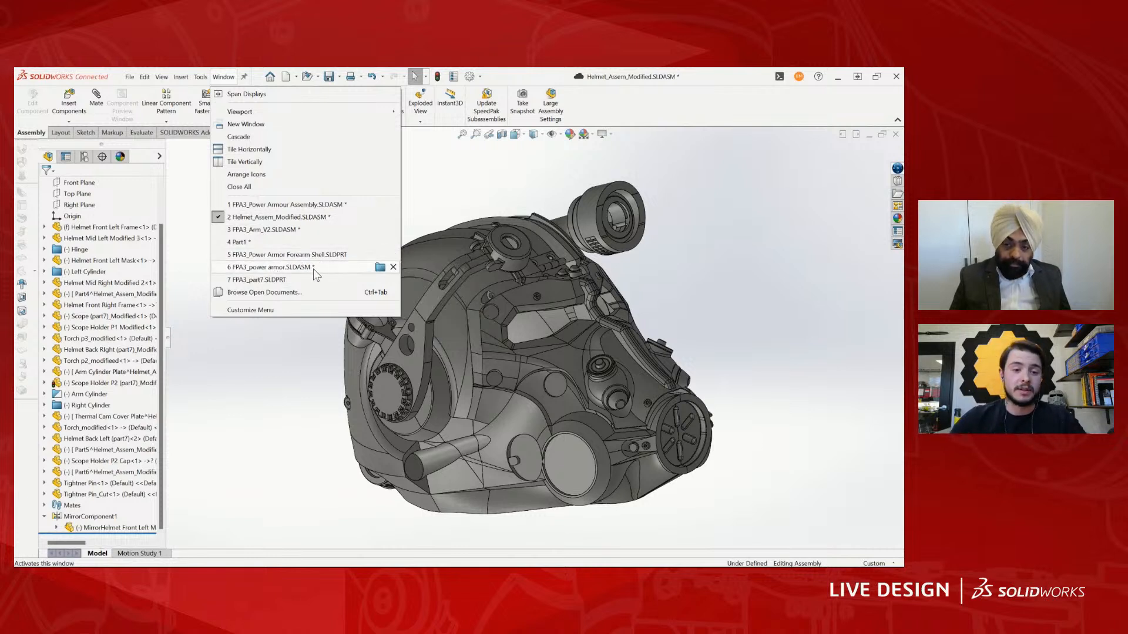
pyautogui.moveTo(303, 276)
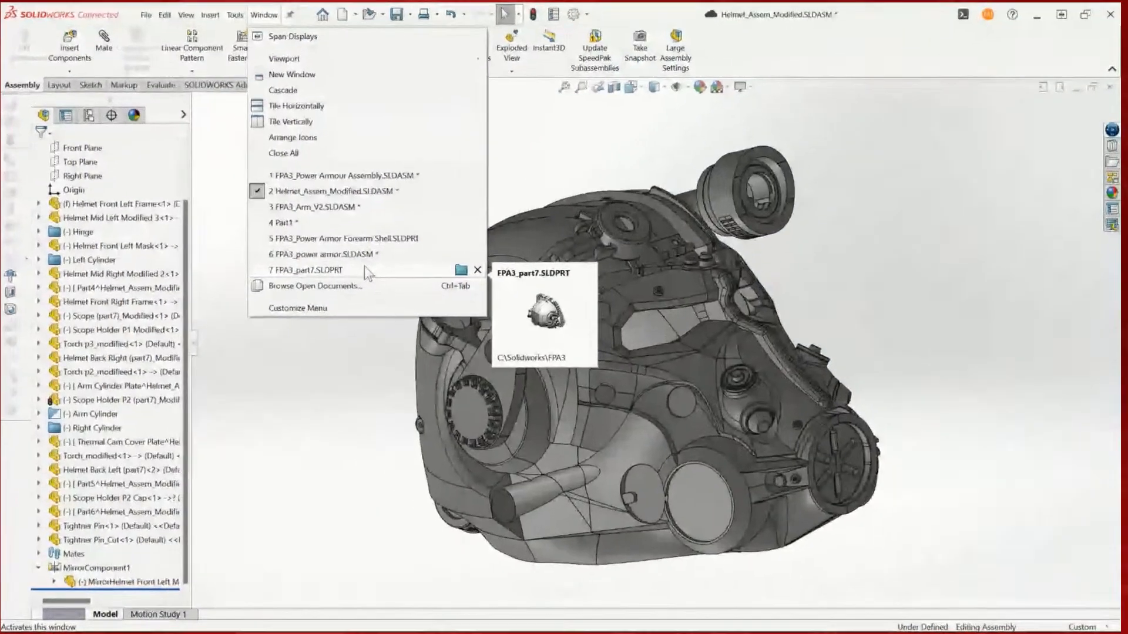
pyautogui.click(366, 270)
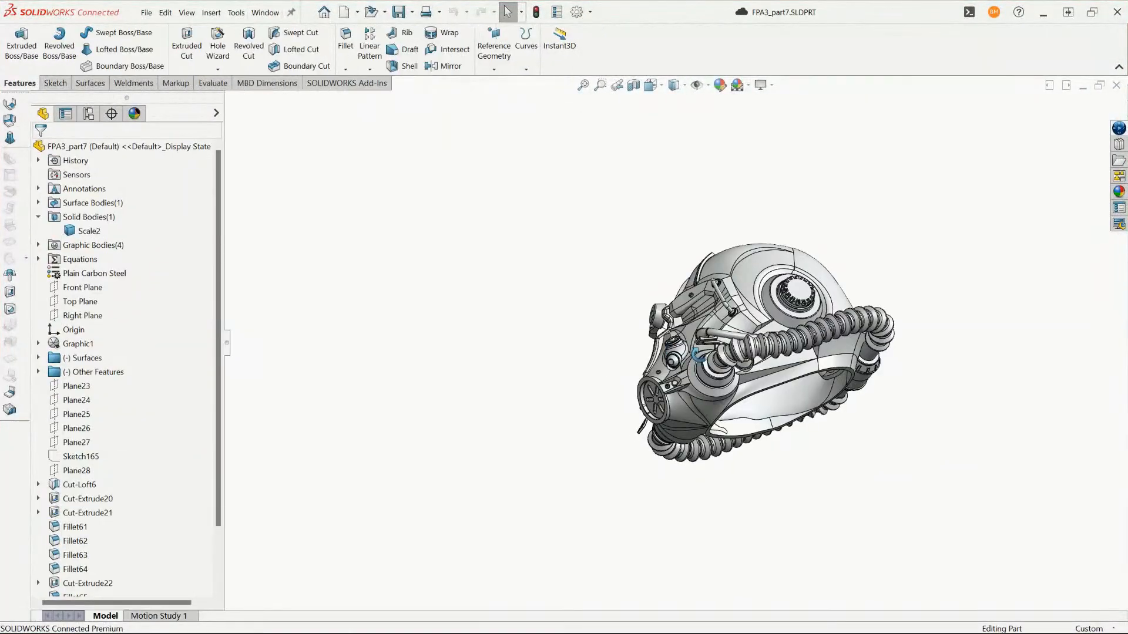
# - Examine the eye, cheek and mouthpiece areas of the single-body helmet from the front and side
pyautogui.moveTo(698, 355); pyautogui.dragTo(649, 228, button='middle')
pyautogui.scroll(-4, 665, 315)
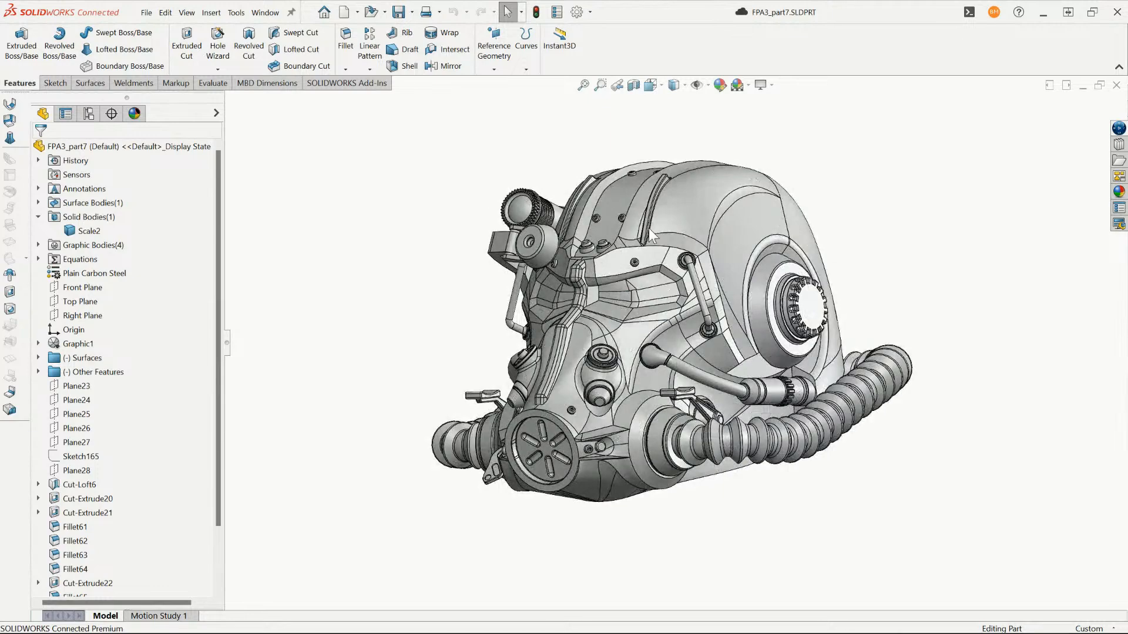
pyautogui.scroll(-5, 653, 266)
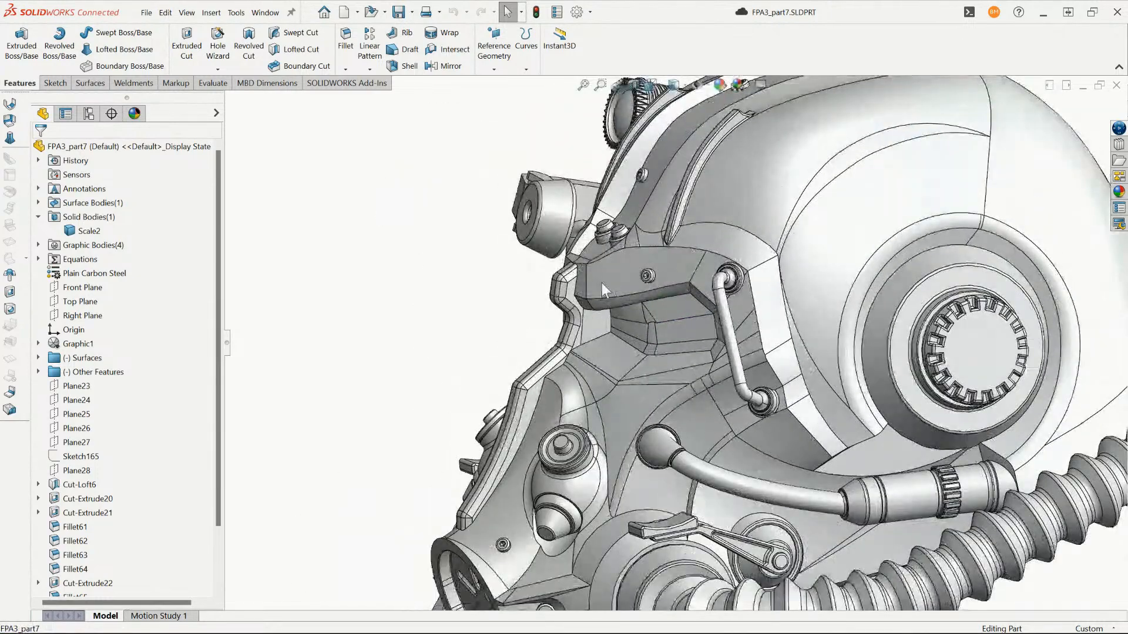
pyautogui.scroll(5, 584, 269)
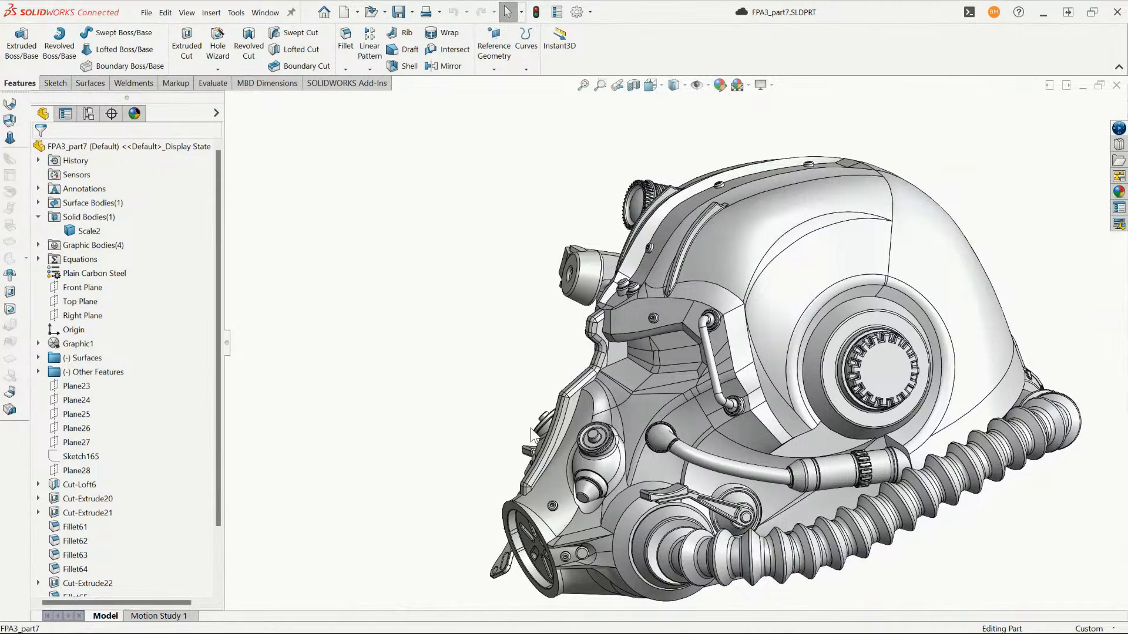
pyautogui.scroll(-3, 692, 371)
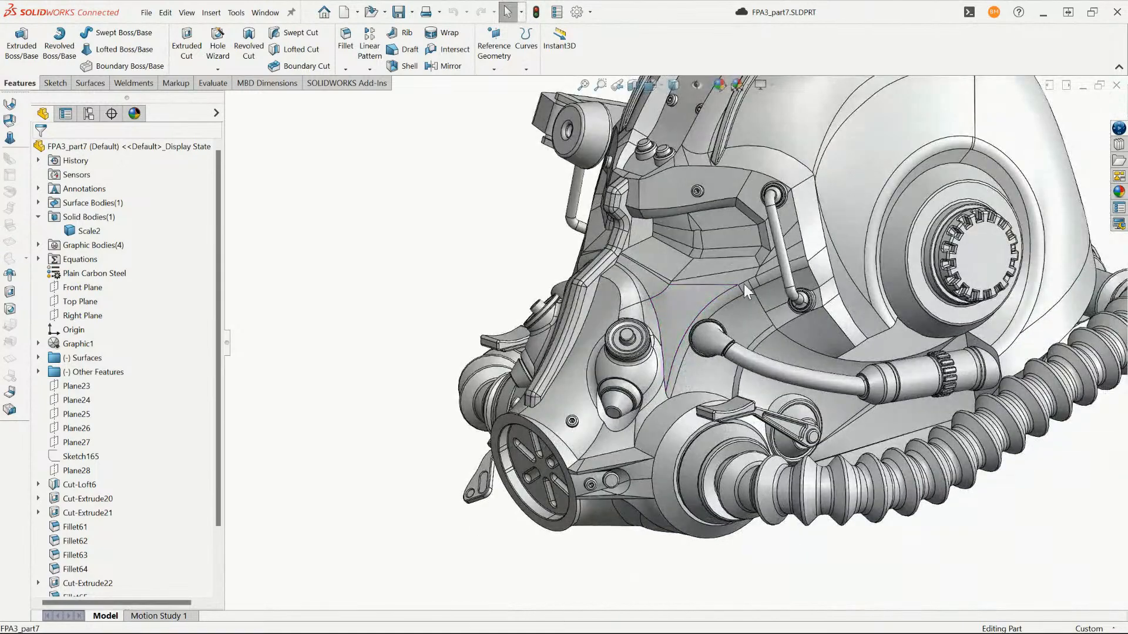
pyautogui.scroll(5, 625, 320)
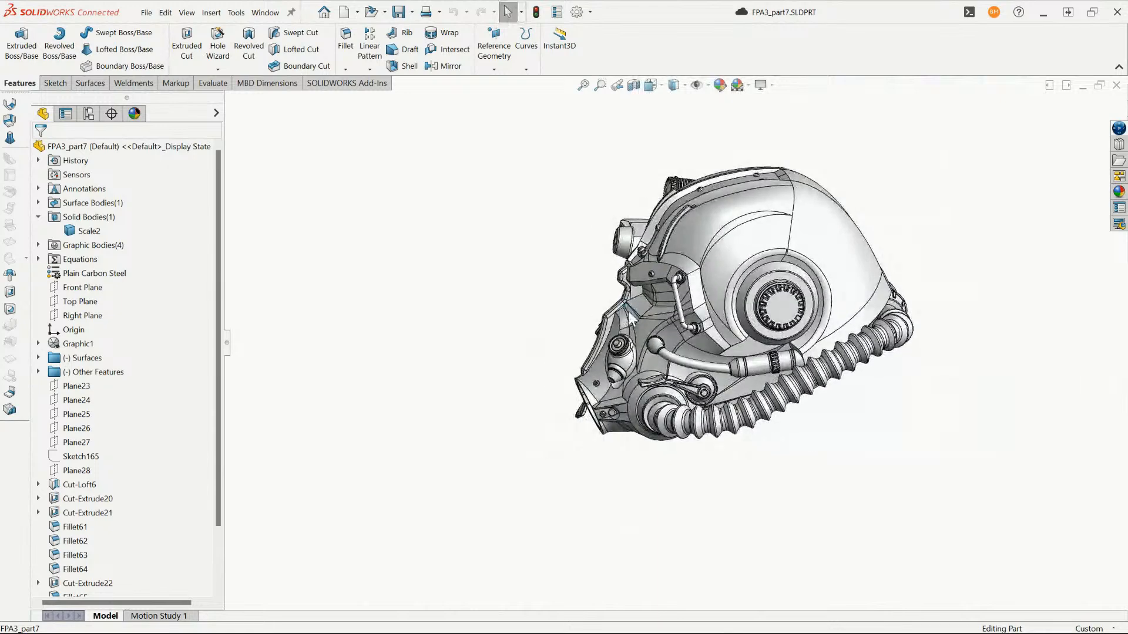
pyautogui.scroll(2, 664, 346)
# - Orient the helmet part to a straight side view and start a sketch on the Right Plane
pyautogui.moveTo(664, 346); pyautogui.dragTo(574, 395, button='middle')
pyautogui.press('space')
pyautogui.click(574, 475)
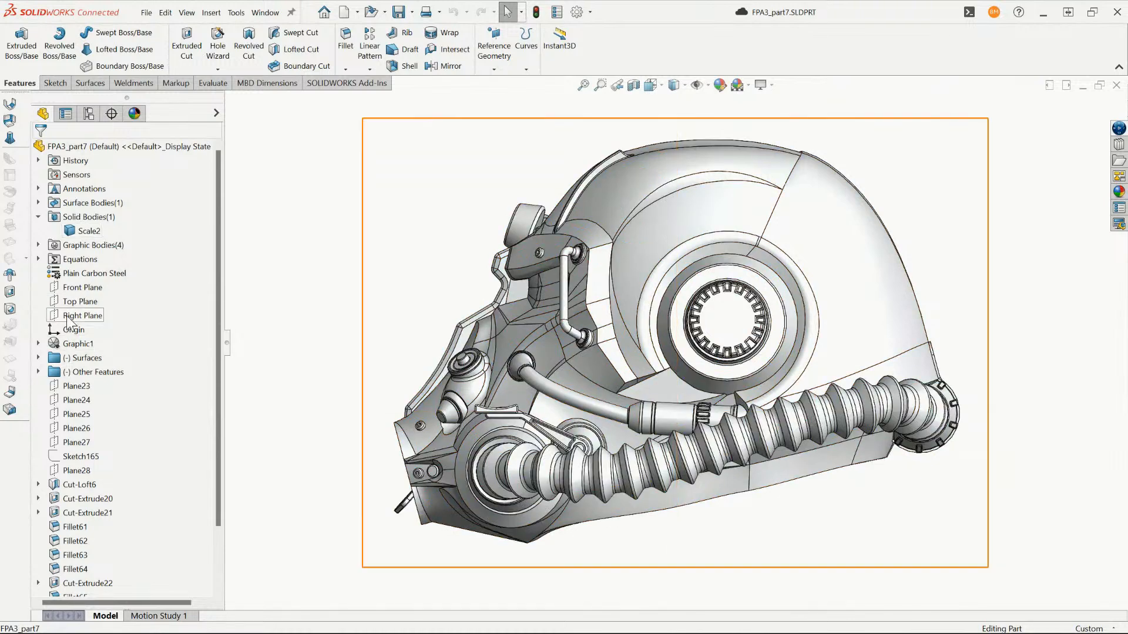
pyautogui.click(83, 316)
pyautogui.scroll(1, 644, 424)
pyautogui.press('s')
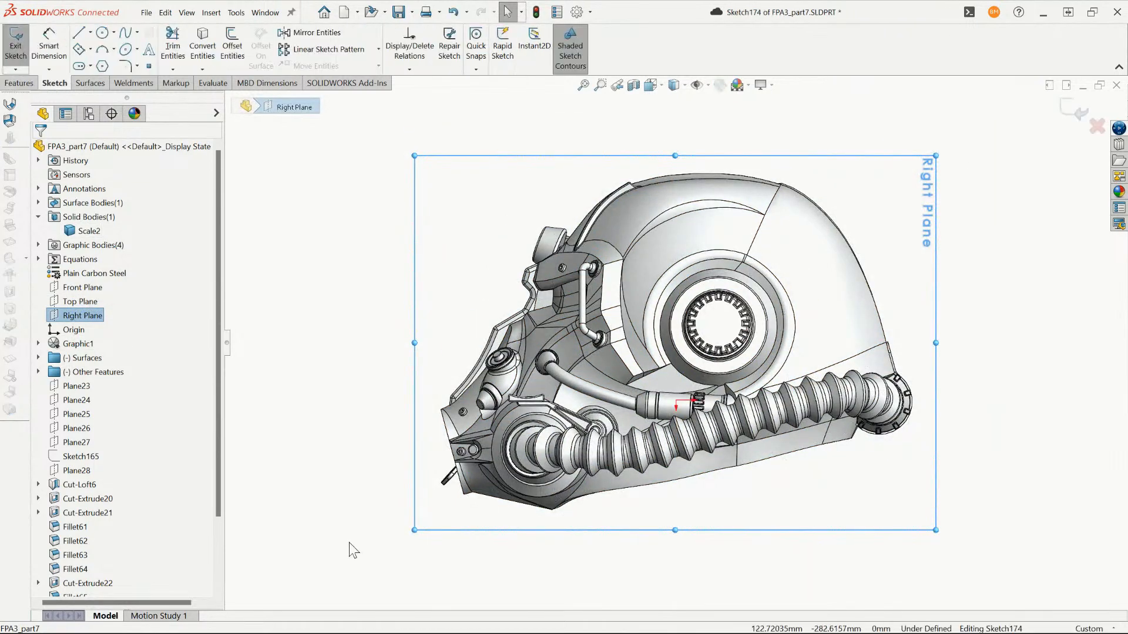
# - Start a spline above the forehead torch and route it behind the eye guard down to the shell's lower cheek edge
pyautogui.click(125, 32)
pyautogui.scroll(-4, 546, 227)
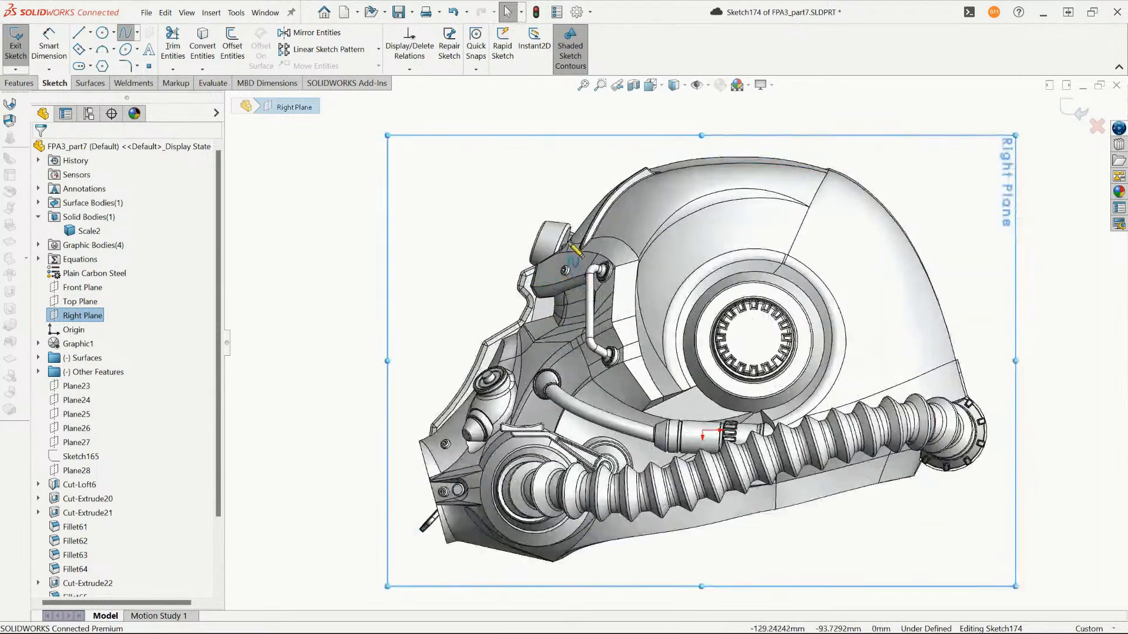
pyautogui.click(587, 201)
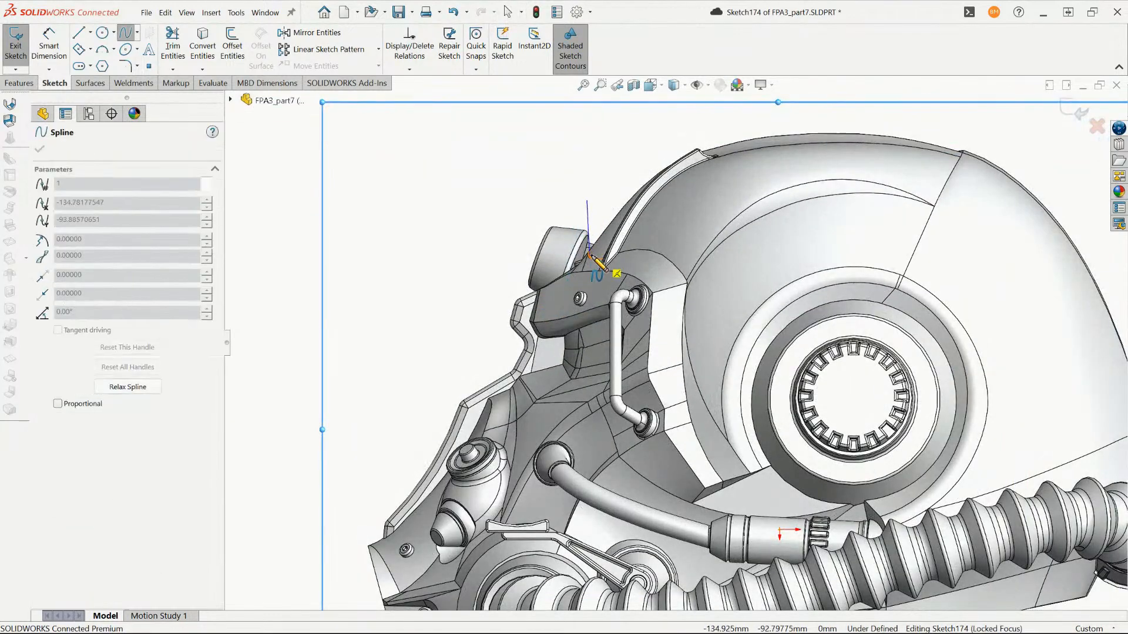
pyautogui.click(591, 256)
pyautogui.click(632, 245)
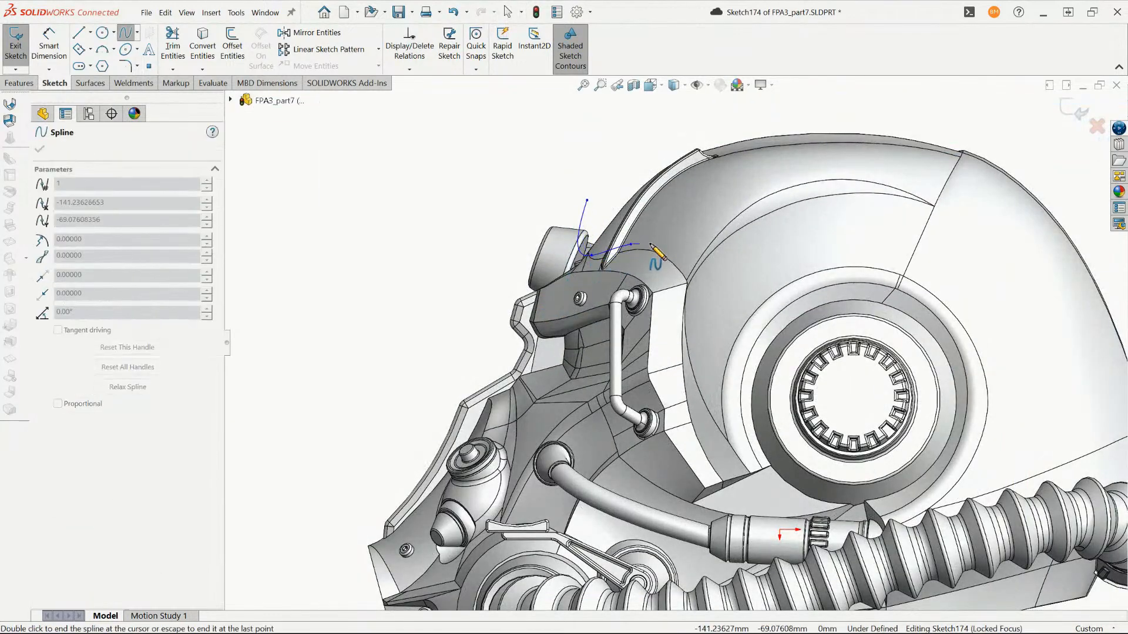
pyautogui.click(694, 287)
pyautogui.click(702, 415)
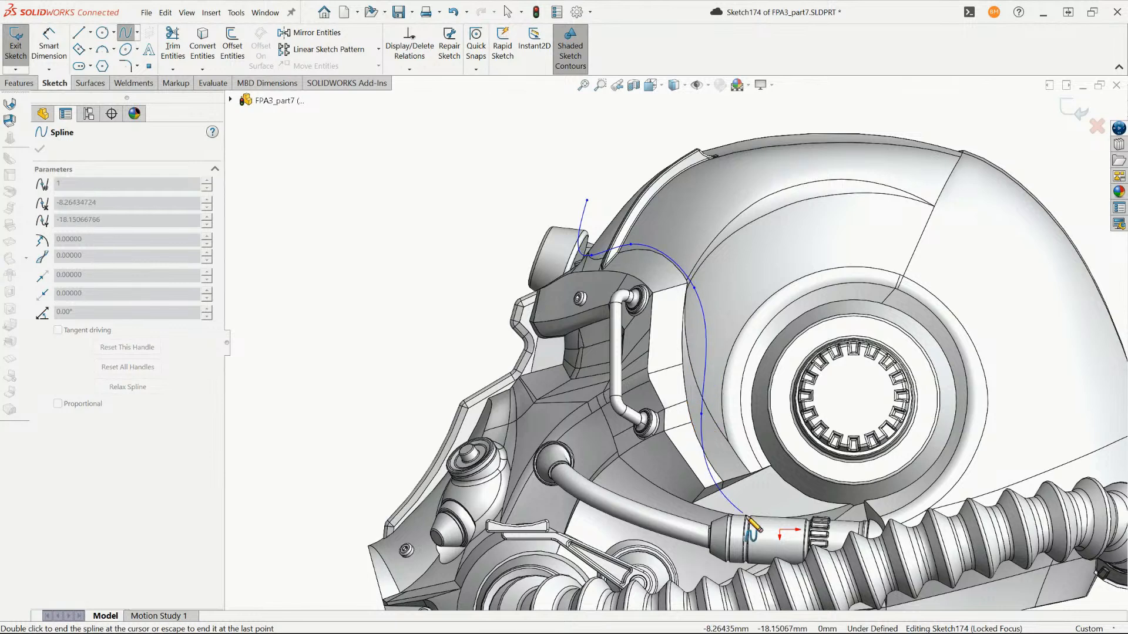
pyautogui.click(740, 490)
# - Continue the spline along the cheek tube and over the breathing-hose mount, then loop ahead of the face to close at its start point
pyautogui.scroll(5, 721, 518)
pyautogui.scroll(-4, 676, 412)
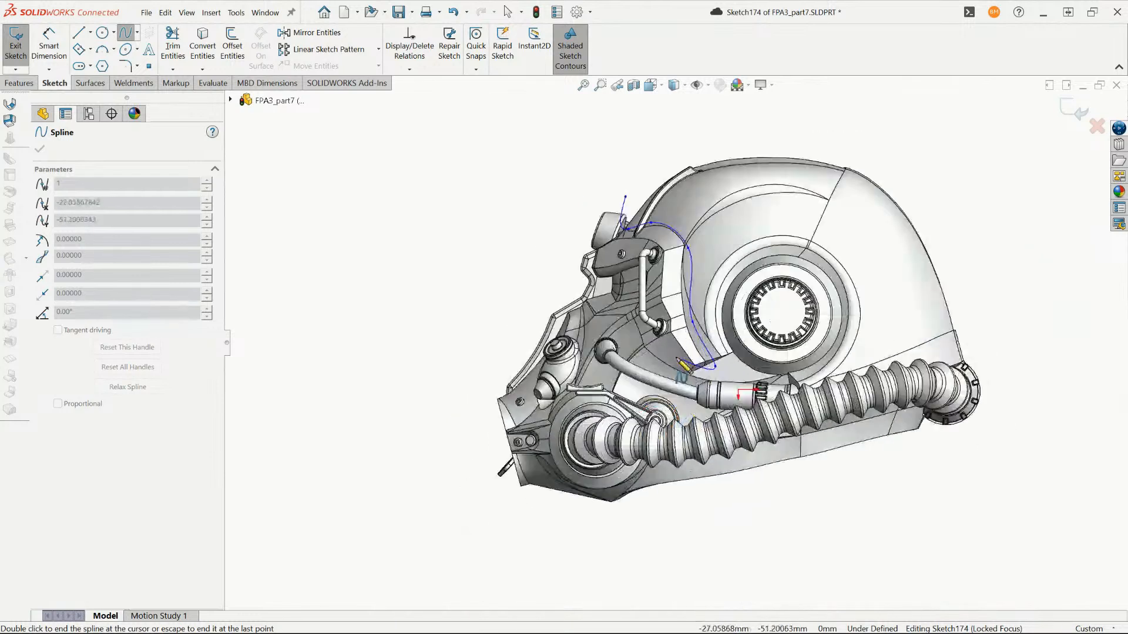
pyautogui.click(678, 388)
pyautogui.click(631, 357)
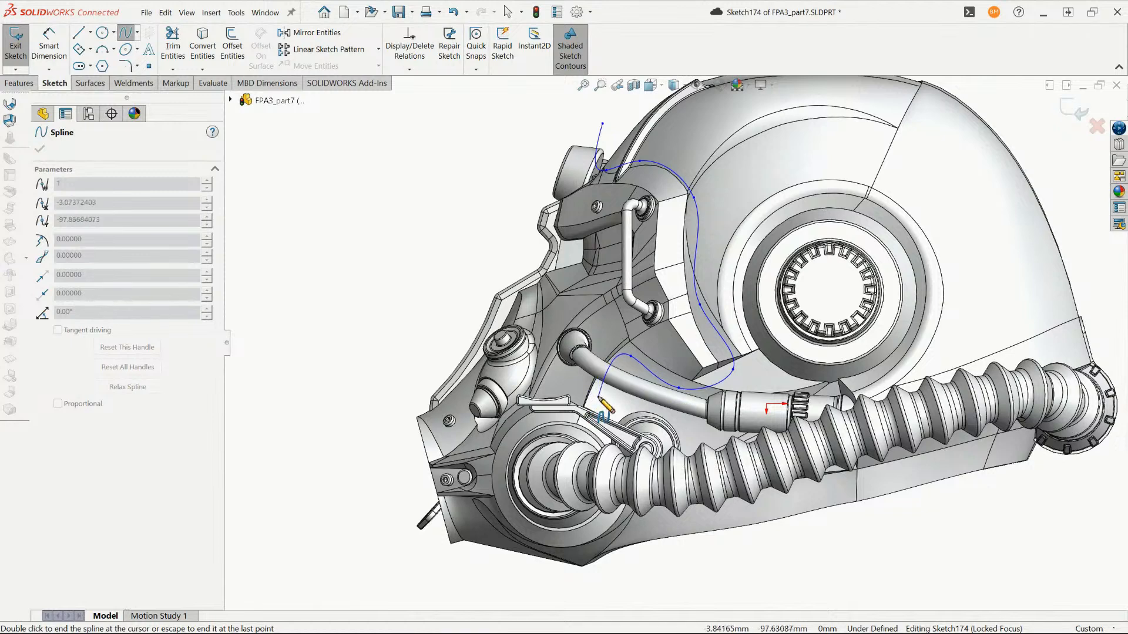
pyautogui.click(595, 402)
pyautogui.click(564, 419)
pyautogui.click(517, 431)
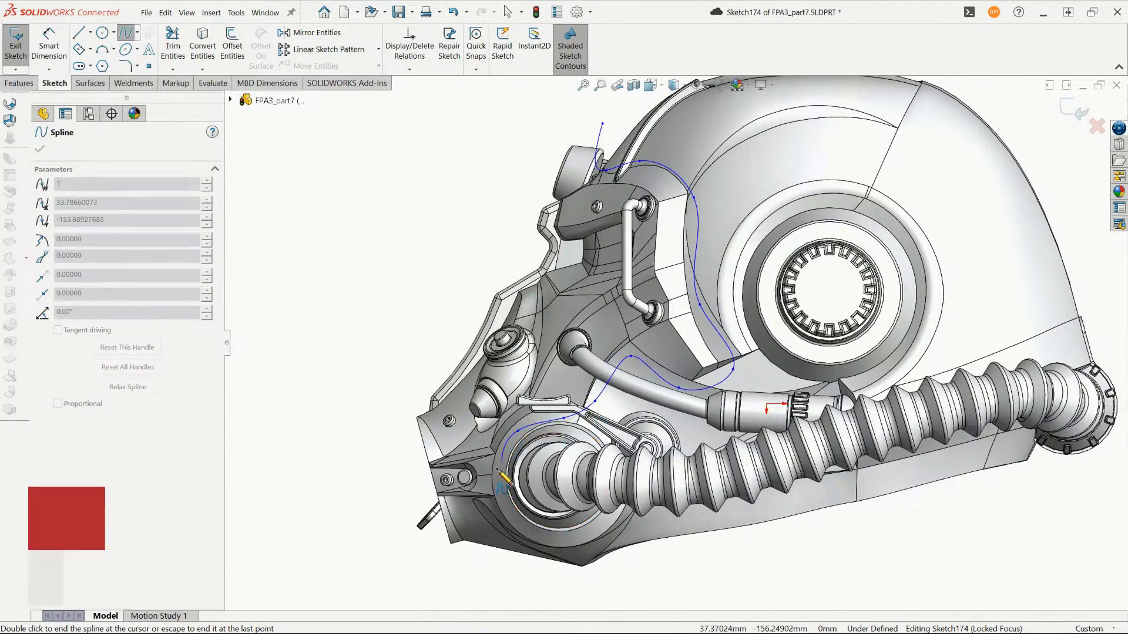
pyautogui.click(499, 462)
pyautogui.click(417, 463)
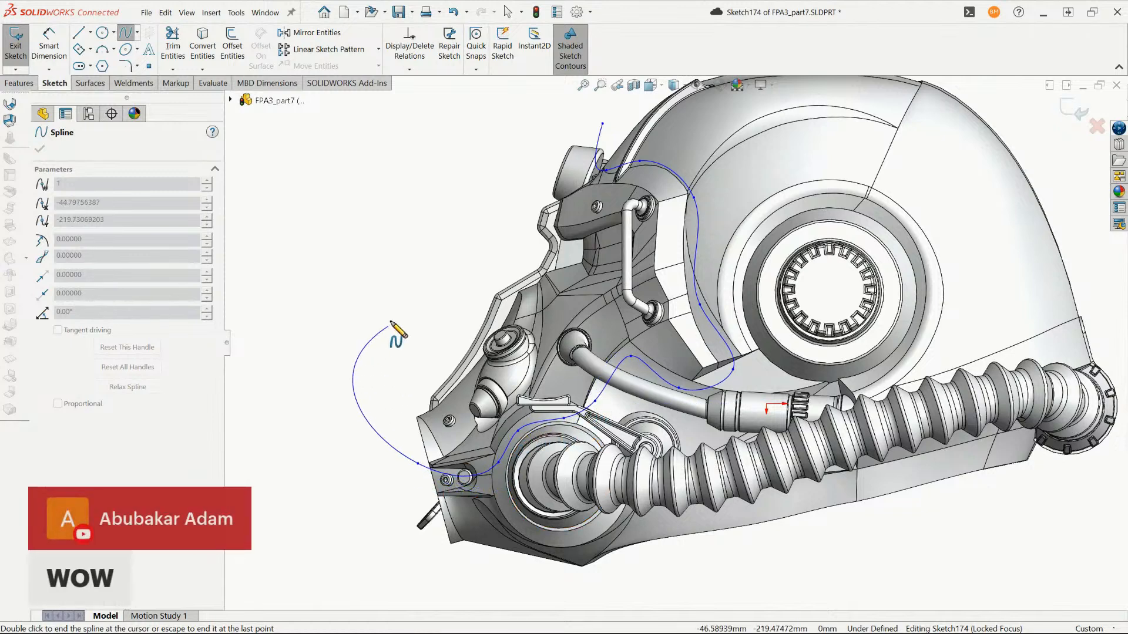
pyautogui.click(602, 123)
pyautogui.scroll(4, 415, 294)
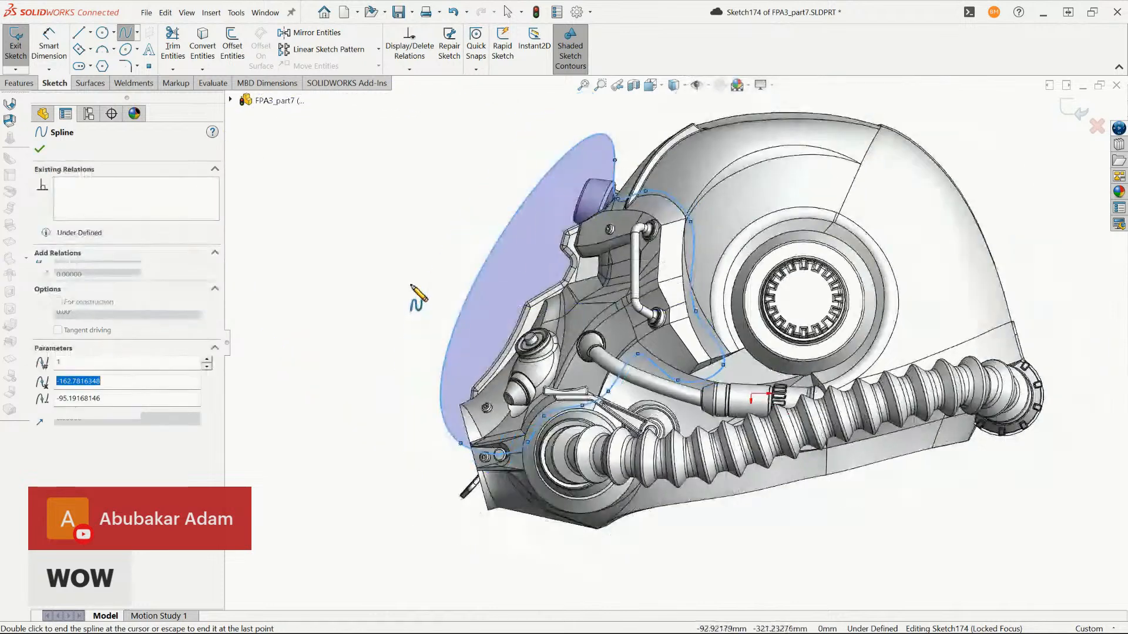
pyautogui.press('Escape')
pyautogui.press('Escape')
pyautogui.scroll(-3, 638, 316)
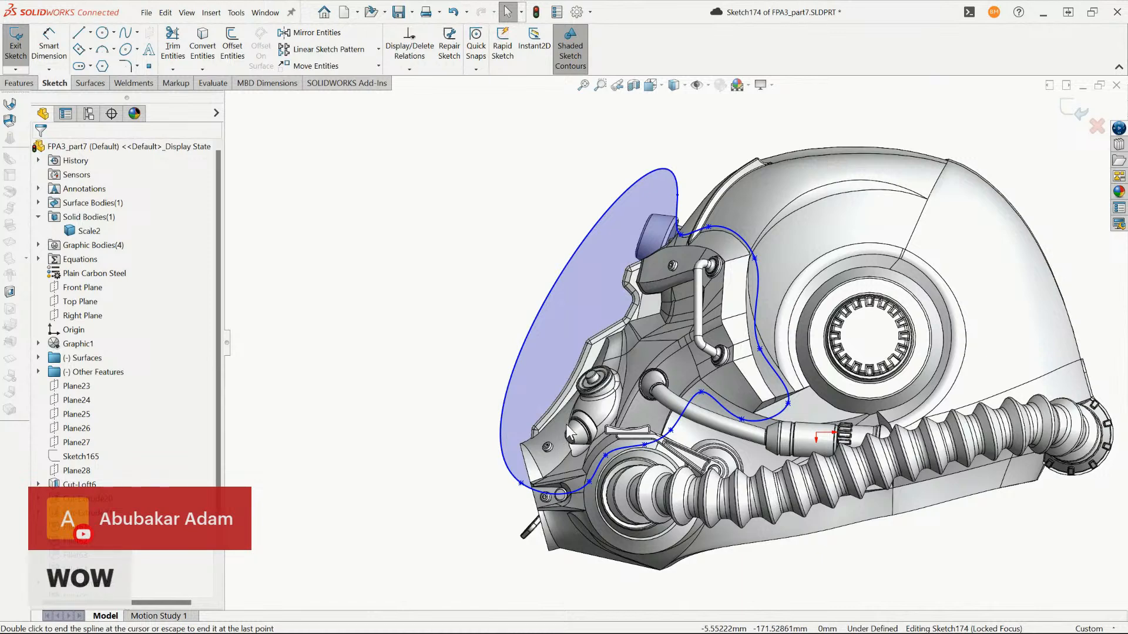
pyautogui.scroll(1, 611, 432)
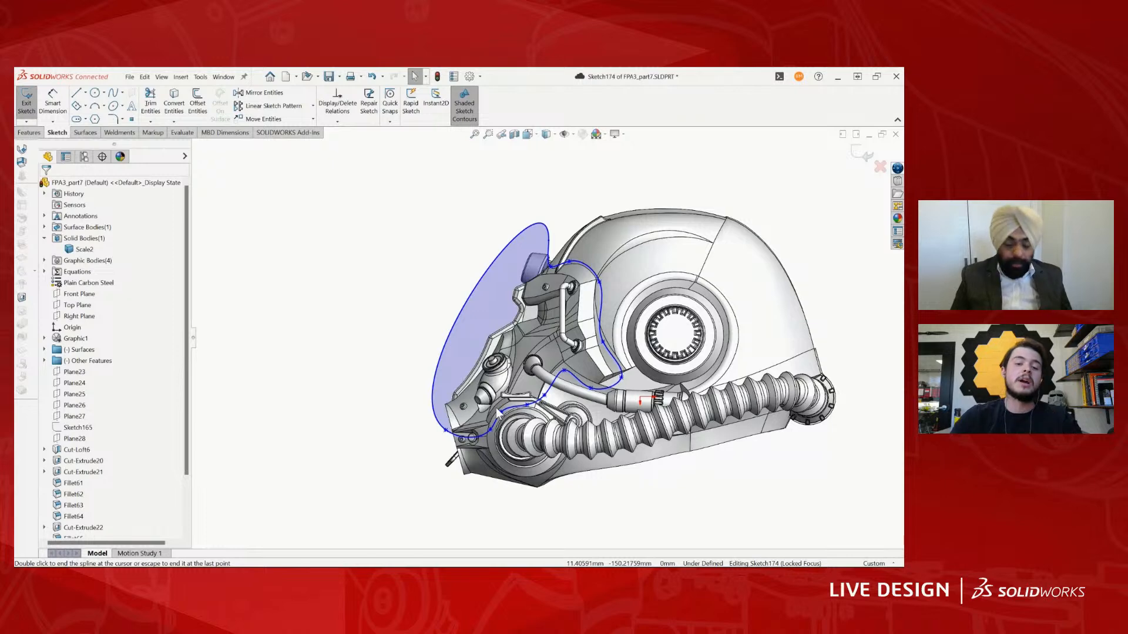
pyautogui.scroll(2, 533, 343)
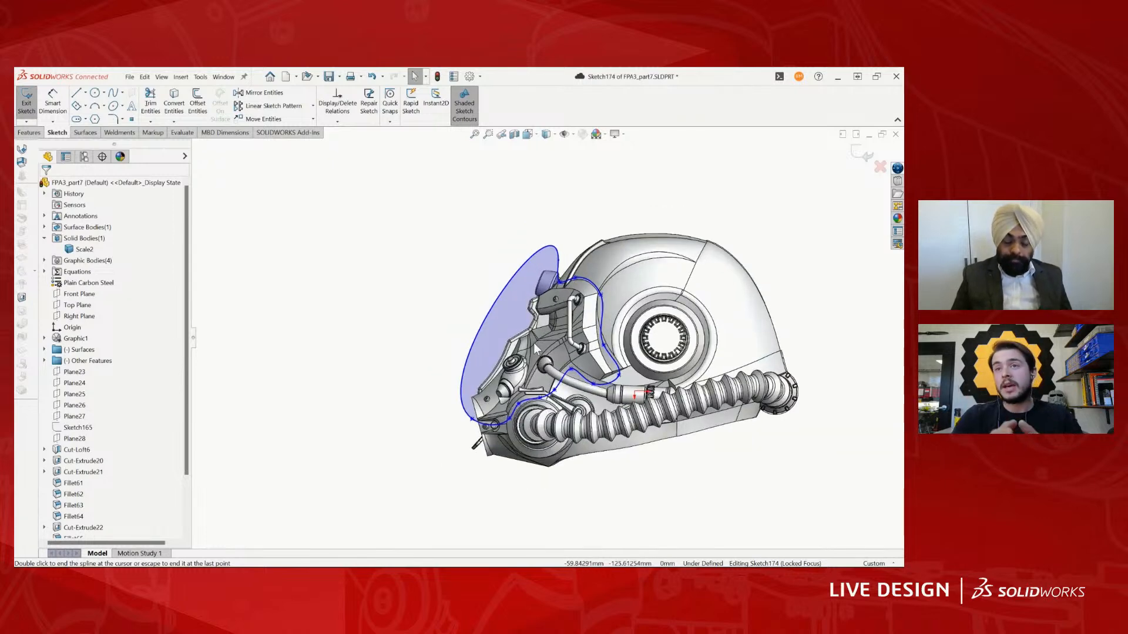
pyautogui.scroll(-3, 565, 308)
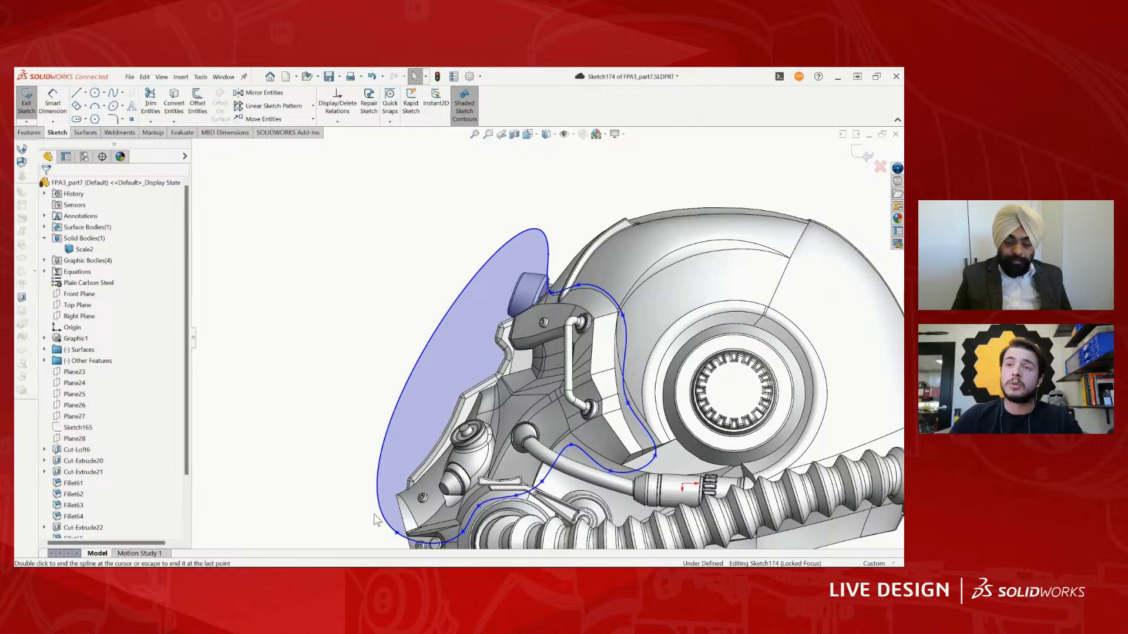
pyautogui.scroll(3, 596, 450)
pyautogui.scroll(-3, 601, 444)
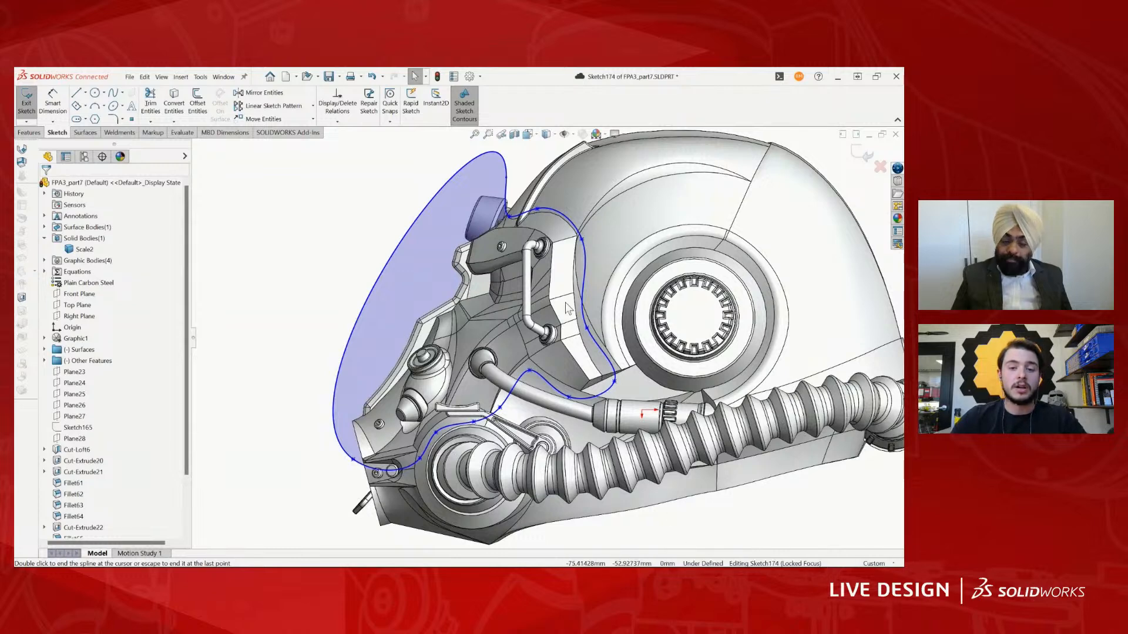
# - Try to extrude-cut the closed spline profile with Through All - Both
pyautogui.scroll(-2, 388, 298)
pyautogui.scroll(2, 366, 298)
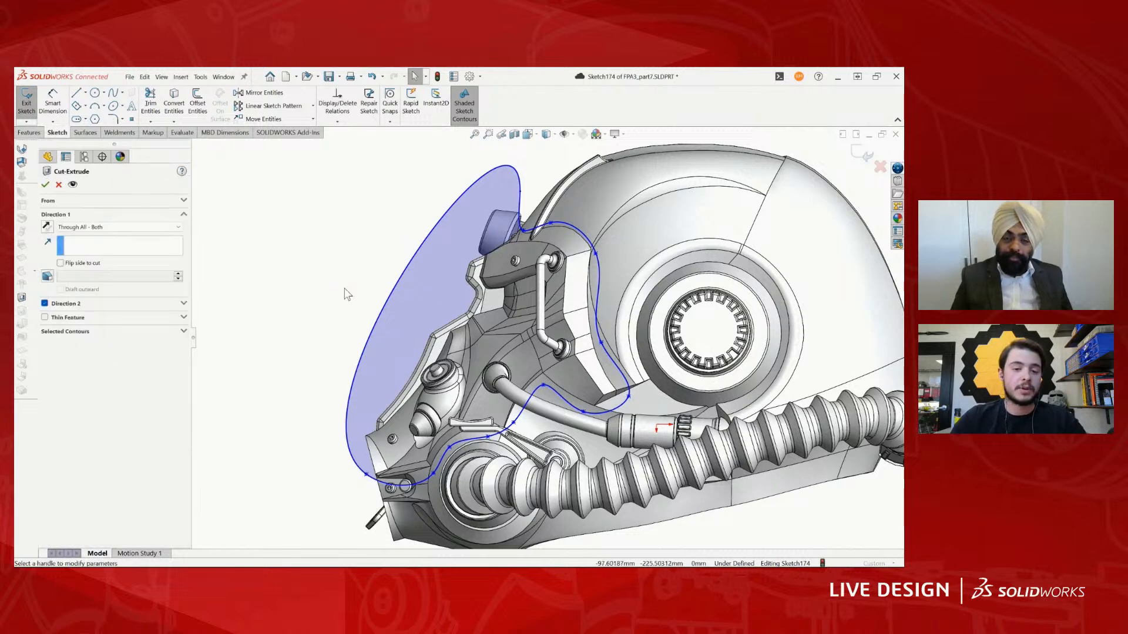
pyautogui.click(120, 227)
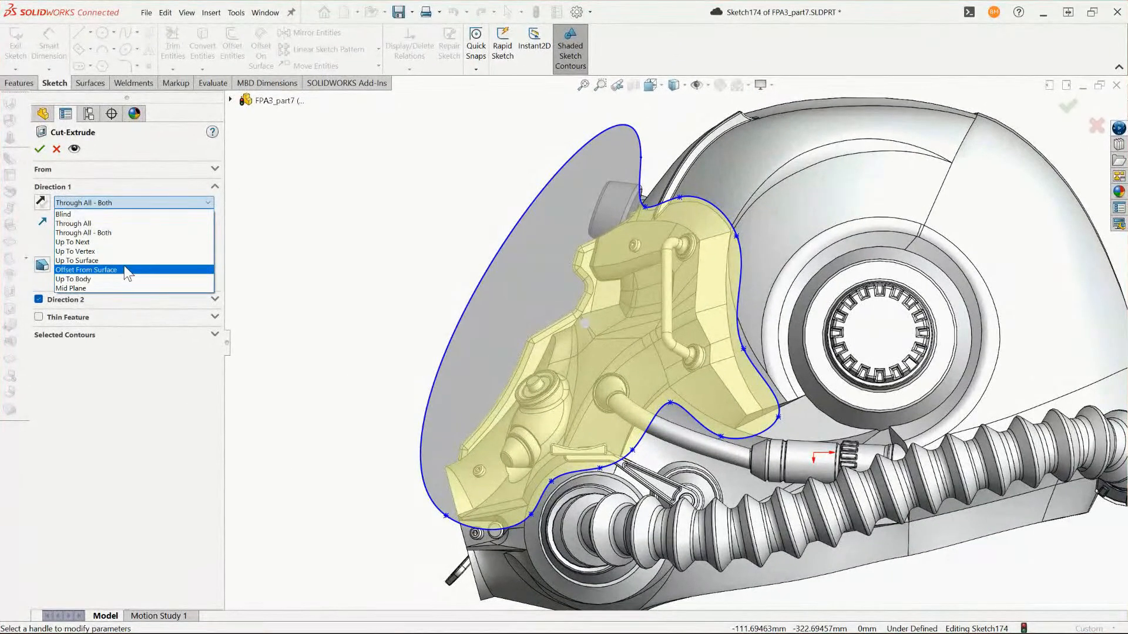
pyautogui.click(121, 233)
pyautogui.scroll(3, 481, 272)
pyautogui.moveTo(482, 272); pyautogui.dragTo(508, 281, button='middle')
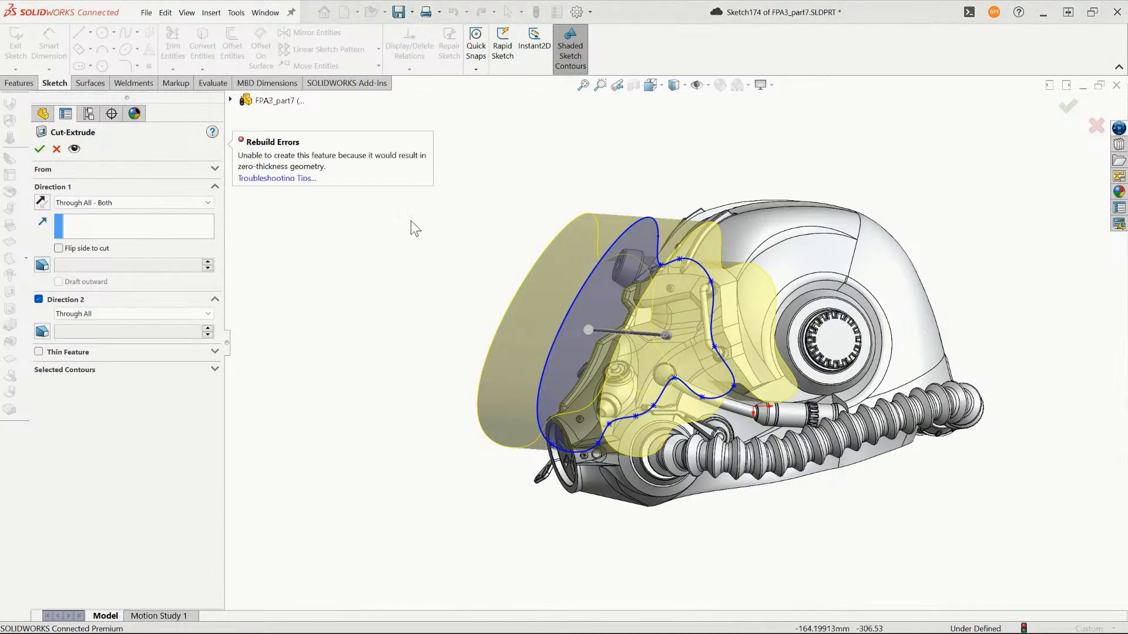
pyautogui.scroll(2, 557, 232)
pyautogui.press('Escape')
# - Reshape the spline between the forehead torch and the eye guard by moving its points in the side view
pyautogui.moveTo(507, 237); pyautogui.dragTo(424, 419, button='middle')
pyautogui.scroll(2, 553, 313)
pyautogui.click(424, 419)
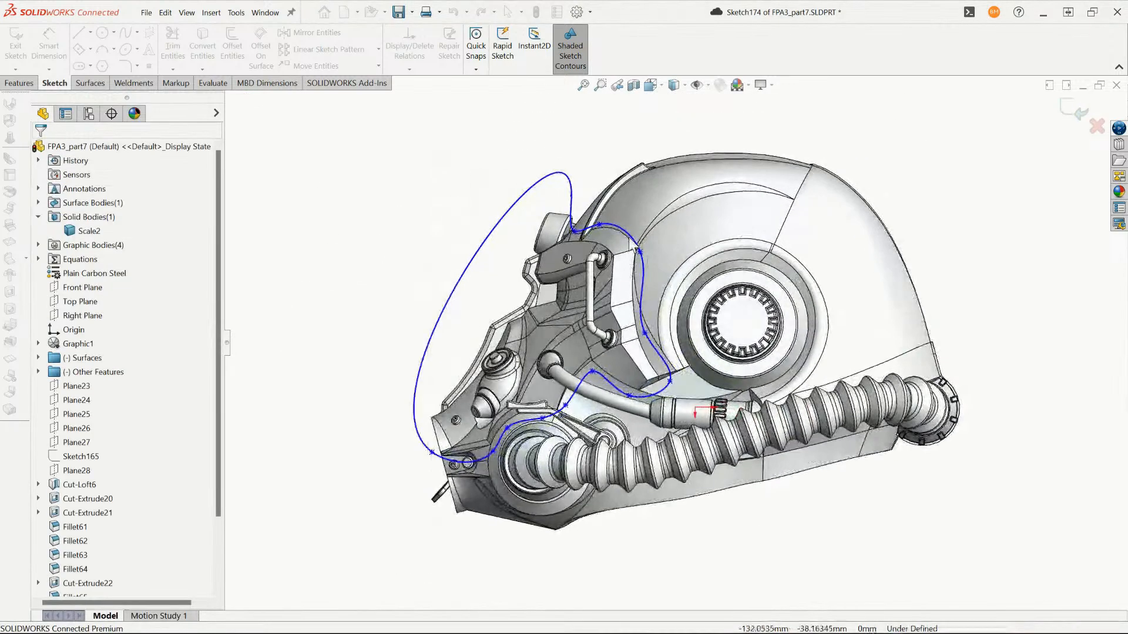
pyautogui.moveTo(542, 241); pyautogui.dragTo(600, 226)
pyautogui.click(313, 297)
# - Extrude-cut the reshaped spline profile through the helmet with Through All - Both, removing the face area
pyautogui.press('x')
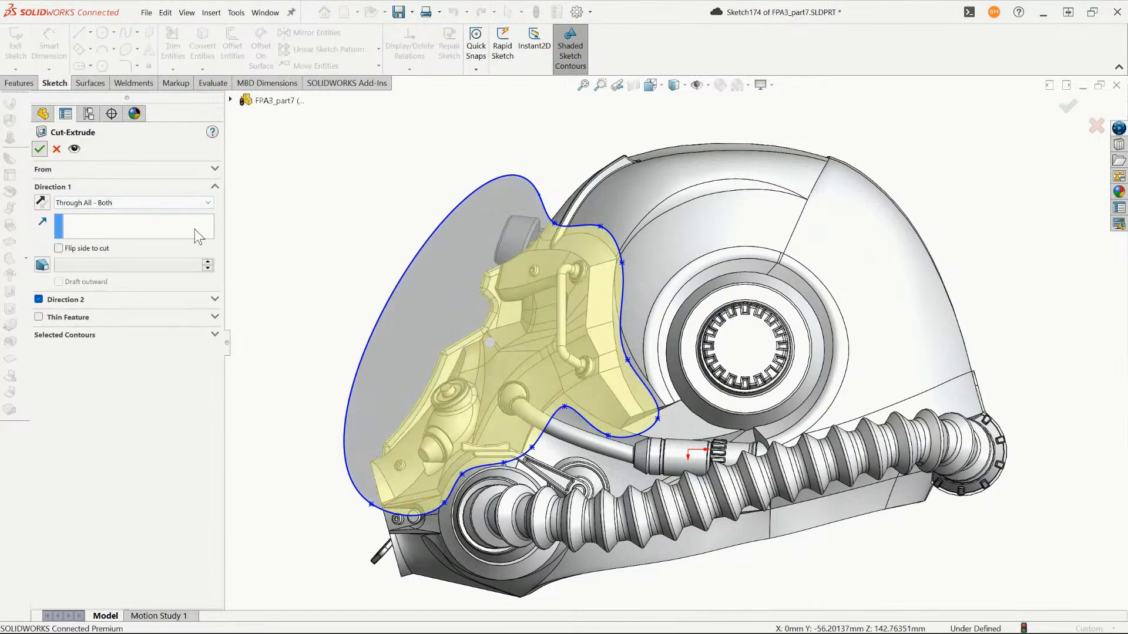
pyautogui.scroll(2, 628, 361)
pyautogui.moveTo(629, 362); pyautogui.dragTo(664, 323, button='middle')
pyautogui.scroll(-2, 663, 323)
pyautogui.scroll(3, 664, 324)
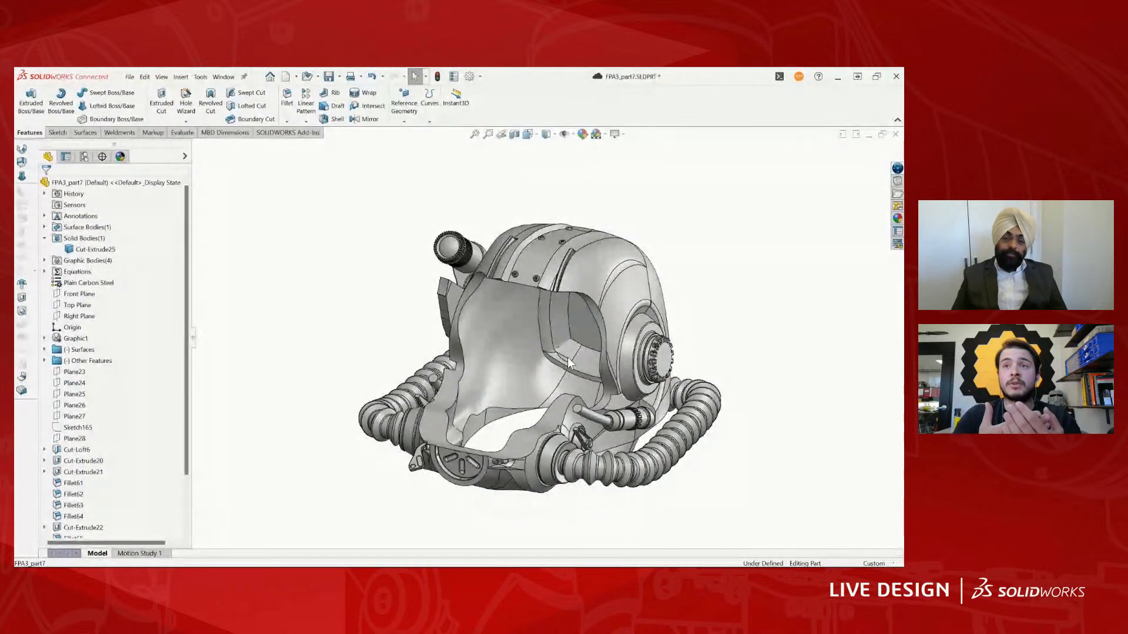
# - Roll the model history back to just before the new face cut
pyautogui.scroll(-6, 182, 426)
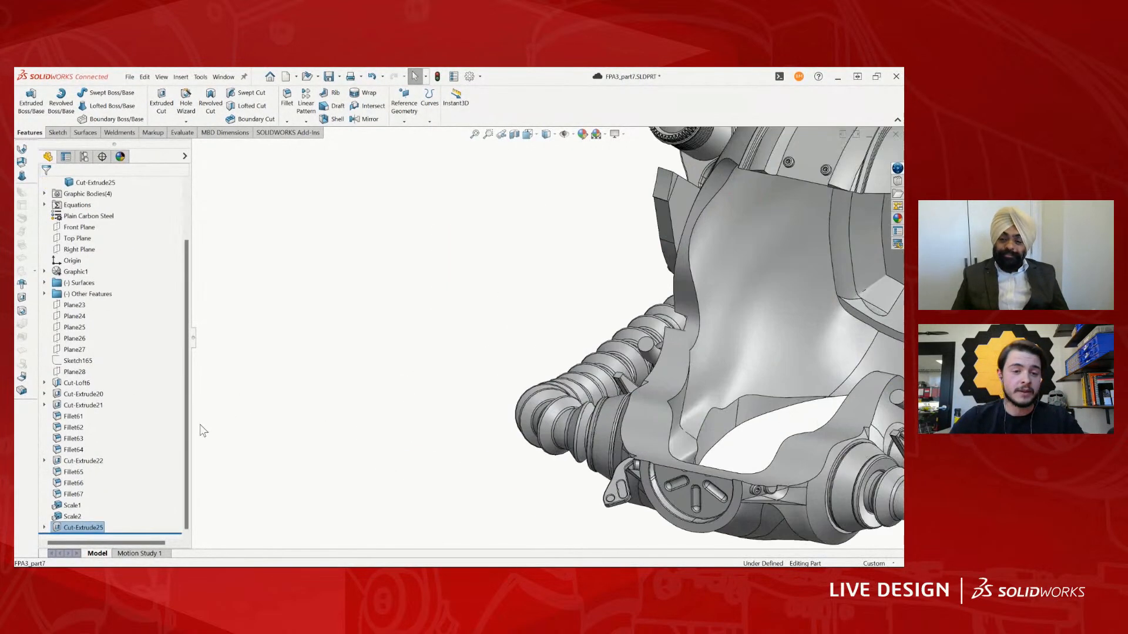
pyautogui.scroll(5, 607, 417)
pyautogui.scroll(-1, 806, 287)
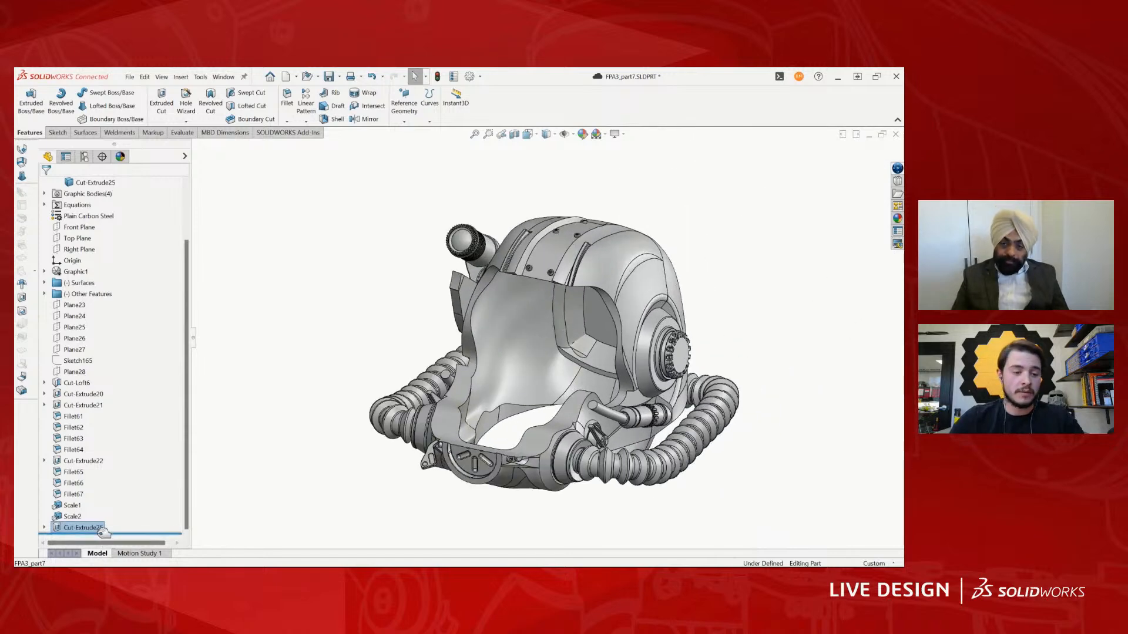
pyautogui.moveTo(105, 534); pyautogui.dragTo(105, 522)
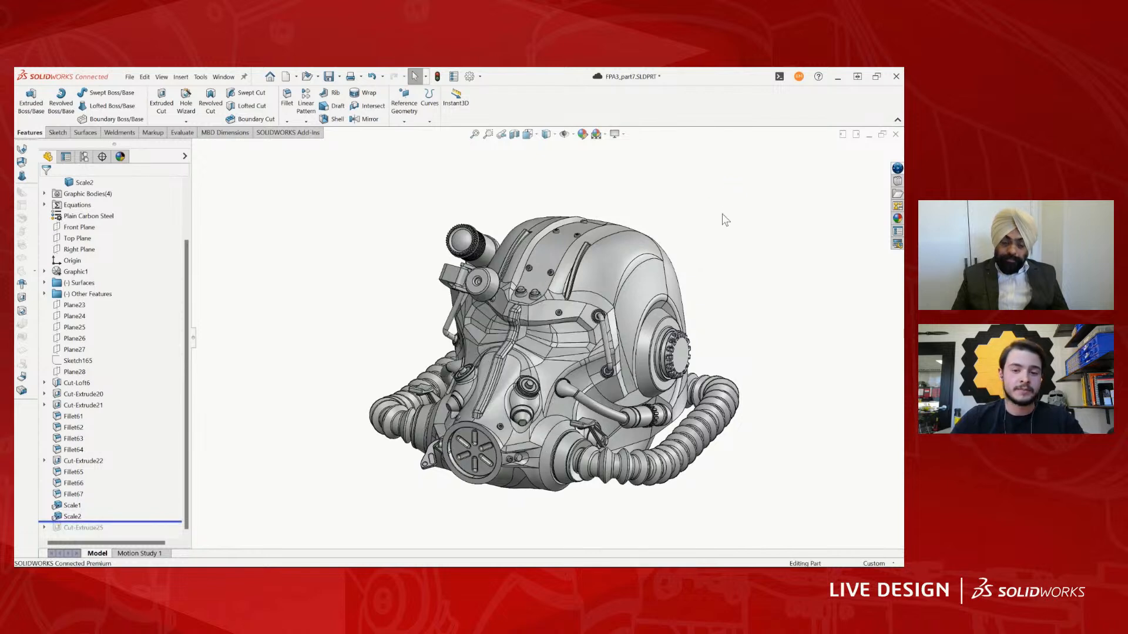
# - Make one copy of the helmet body with Move/Copy Bodies, keeping it in place without translation or rotation
pyautogui.write('scop')
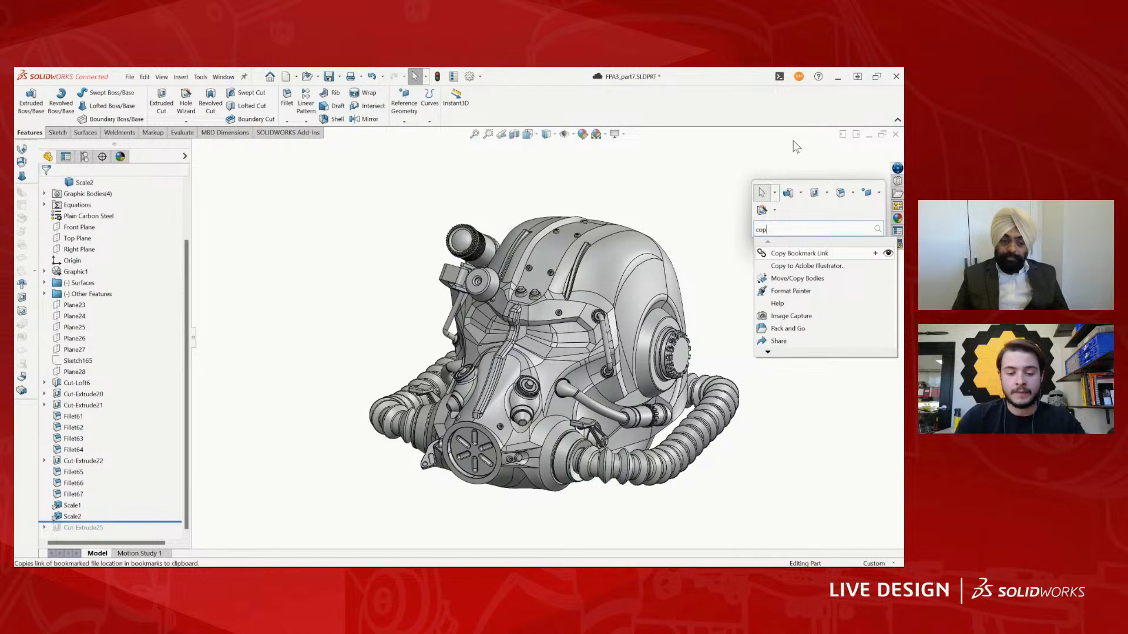
pyautogui.write('y')
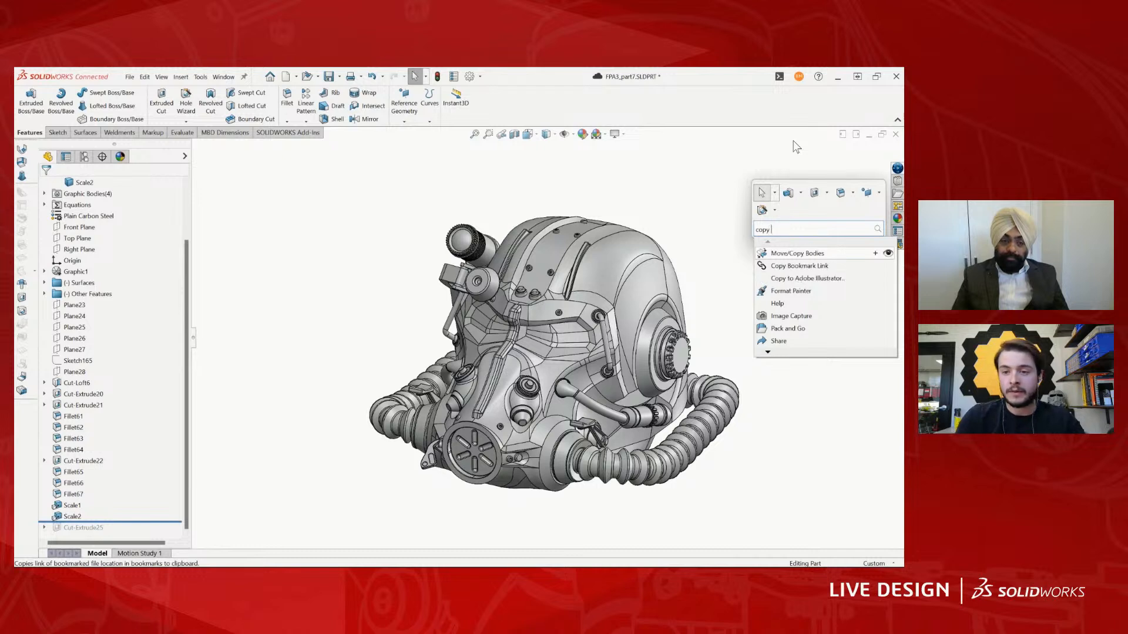
pyautogui.click(785, 253)
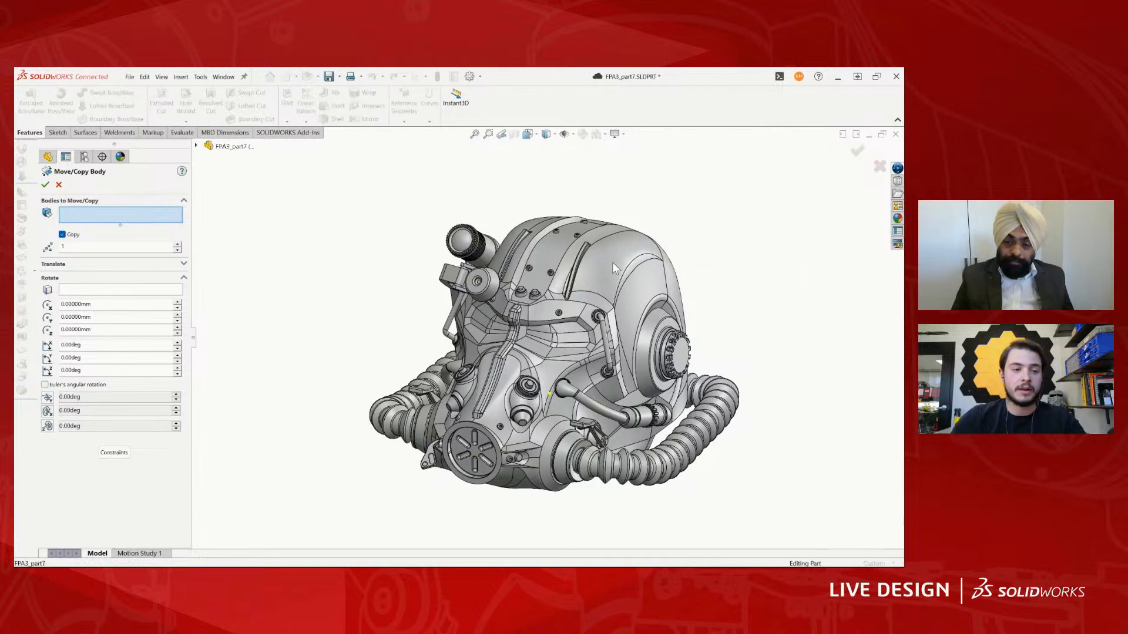
pyautogui.click(613, 292)
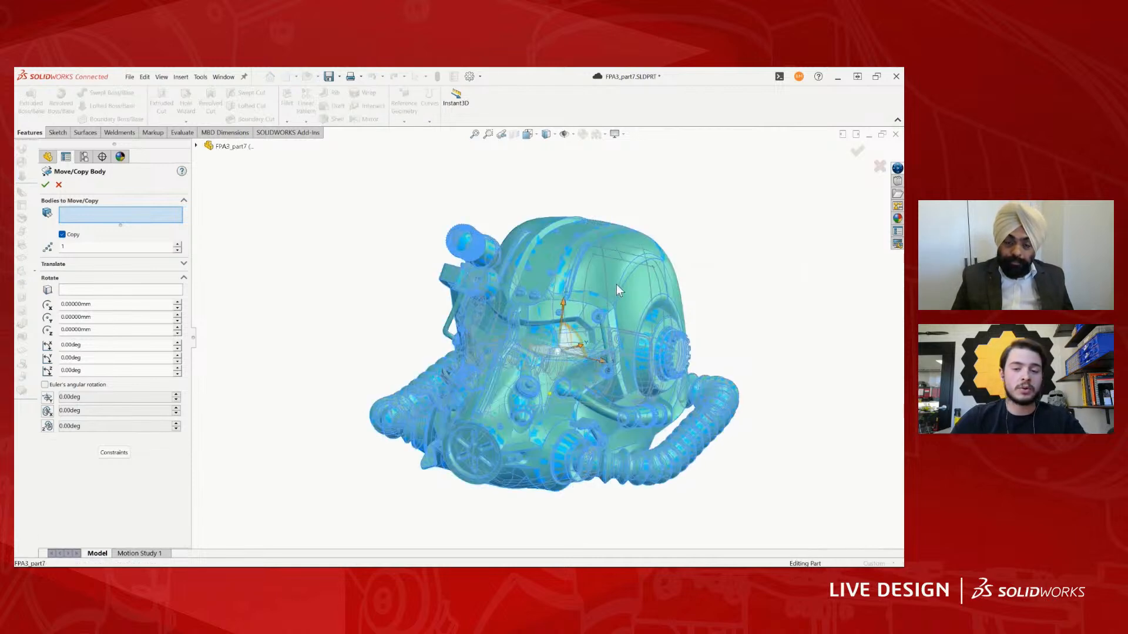
pyautogui.click(609, 277)
pyautogui.scroll(-1, 614, 279)
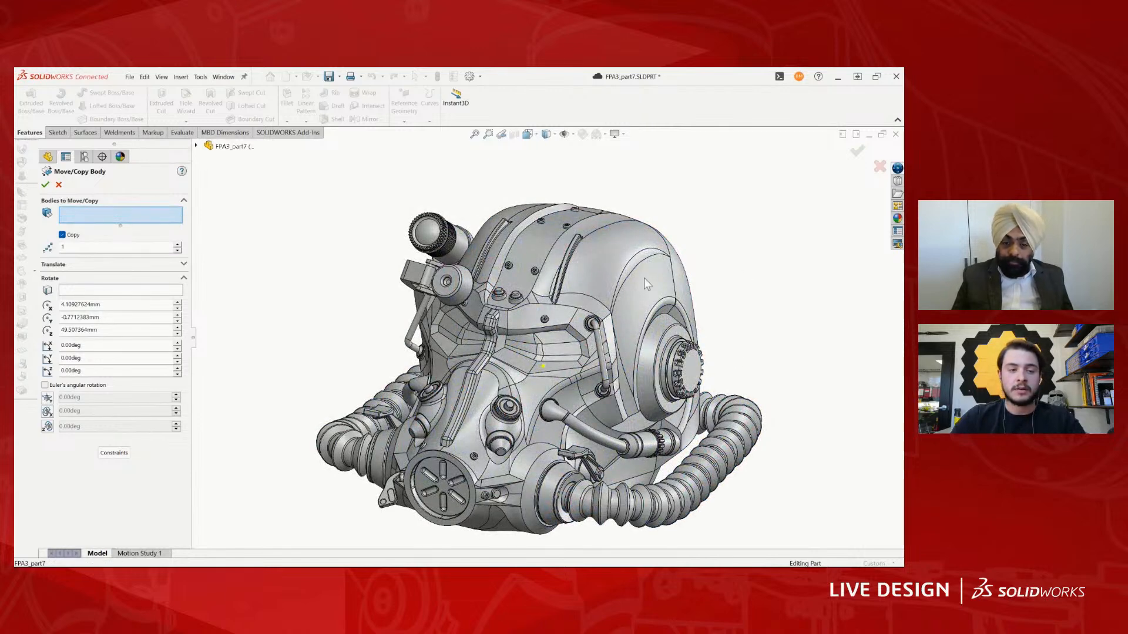
pyautogui.click(625, 256)
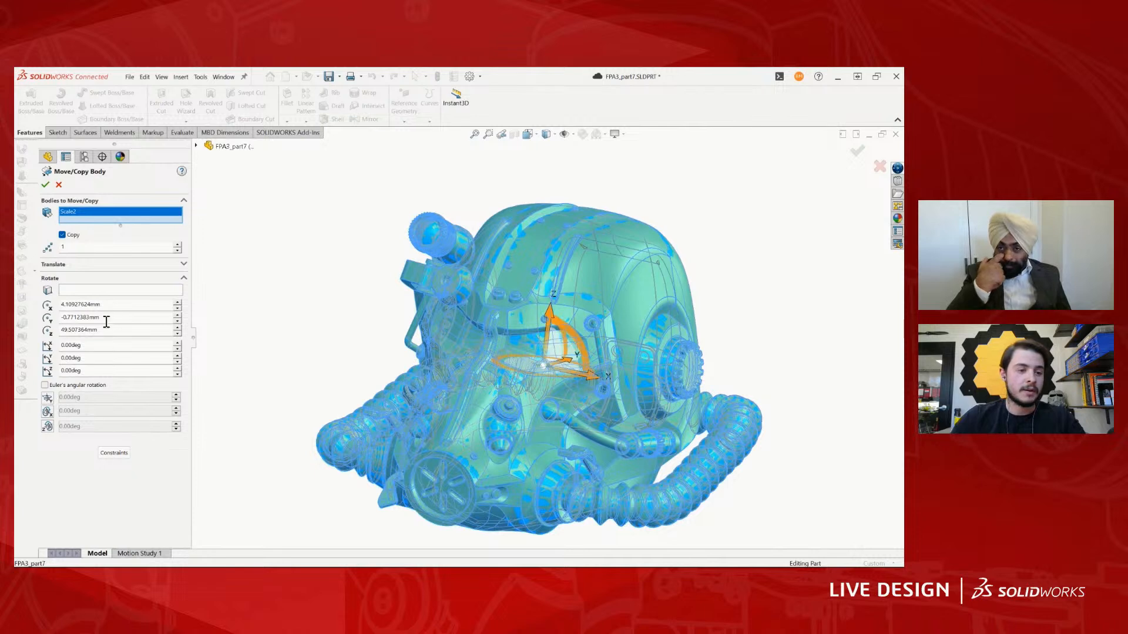
pyautogui.click(45, 185)
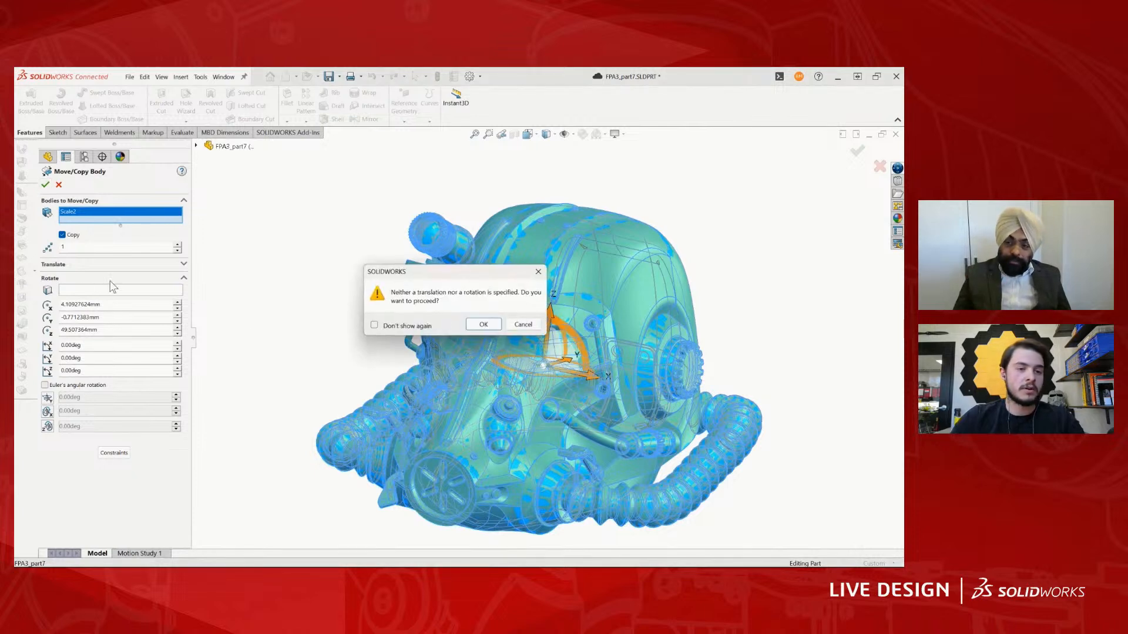
pyautogui.click(481, 325)
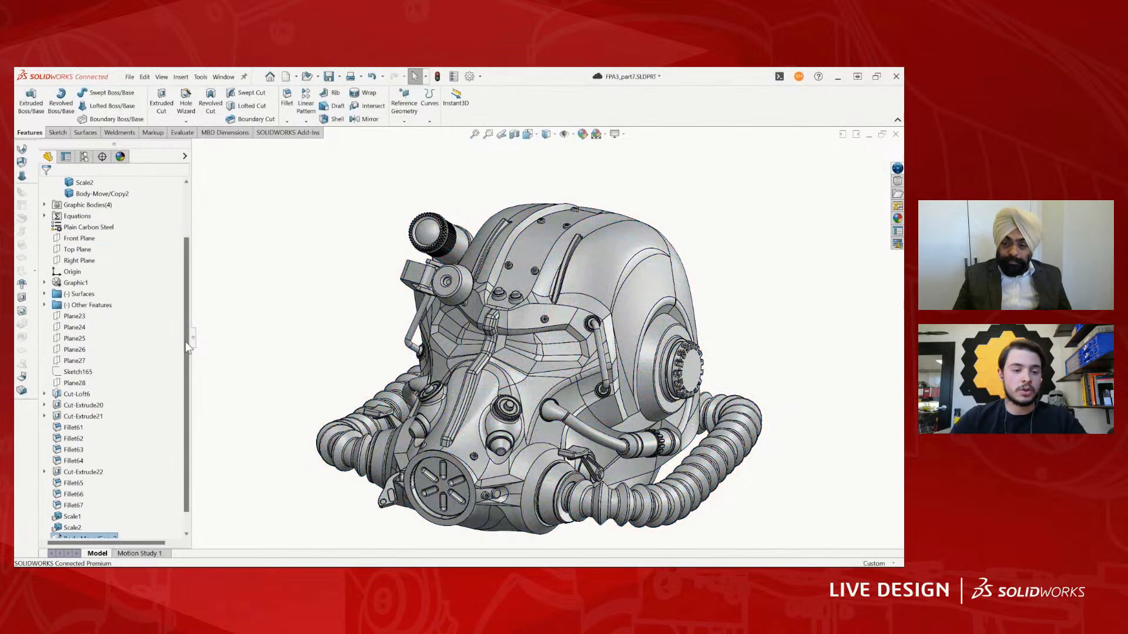
# - Roll the history forward past the face cut and check the copied body against the cut body
pyautogui.moveTo(186, 340); pyautogui.dragTo(195, 451)
pyautogui.moveTo(138, 522); pyautogui.dragTo(121, 532)
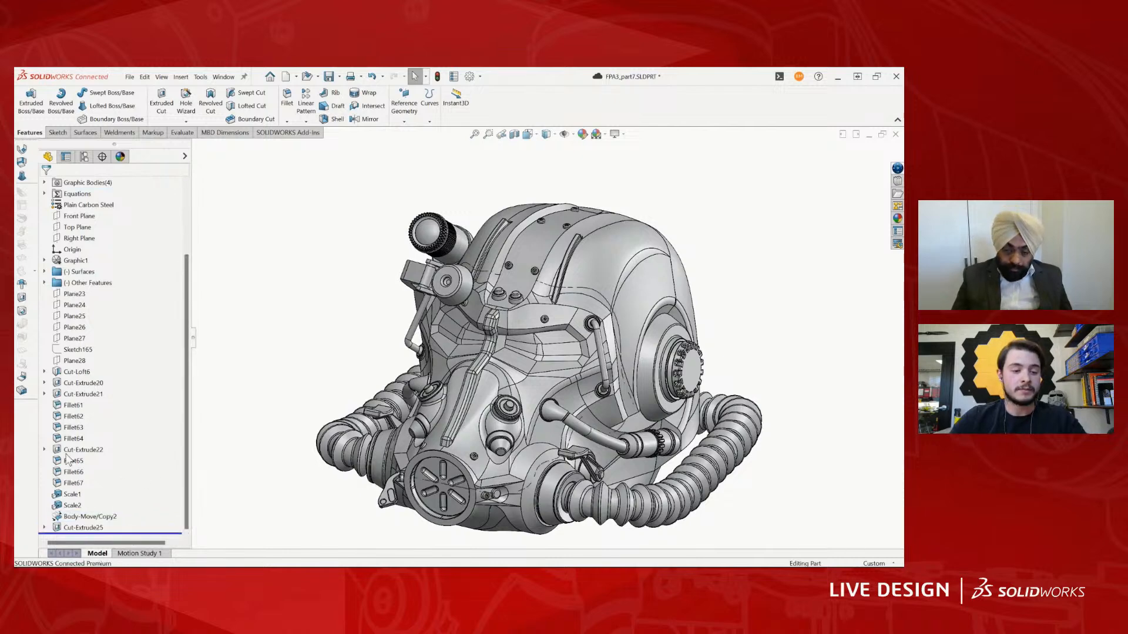
pyautogui.click(87, 251)
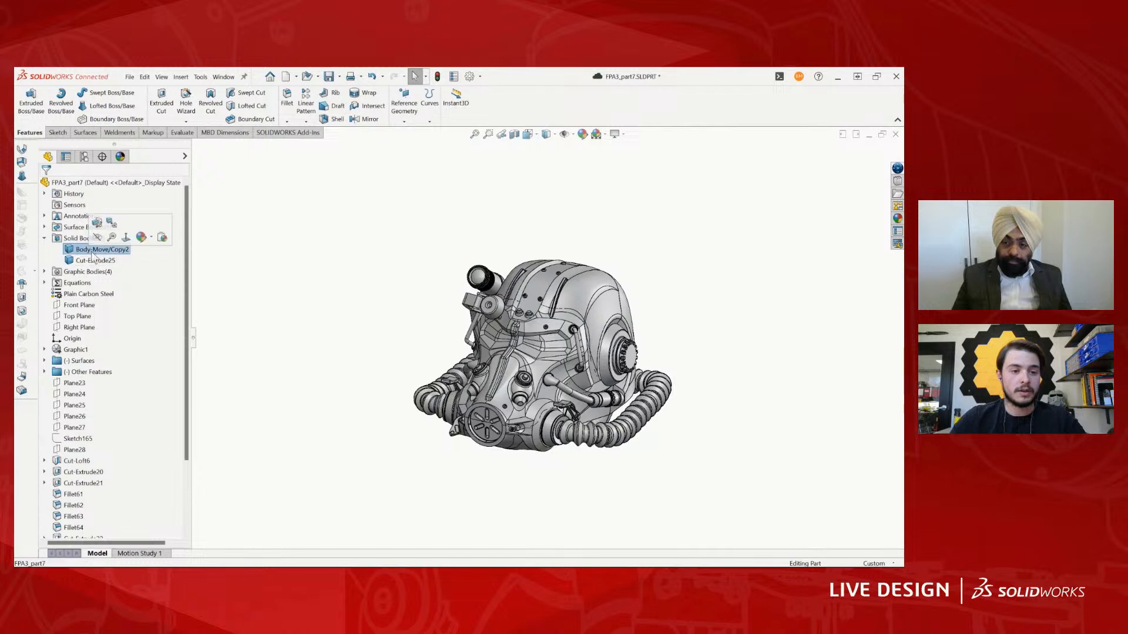
pyautogui.click(333, 362)
pyautogui.scroll(2, 588, 355)
pyautogui.scroll(-4, 589, 357)
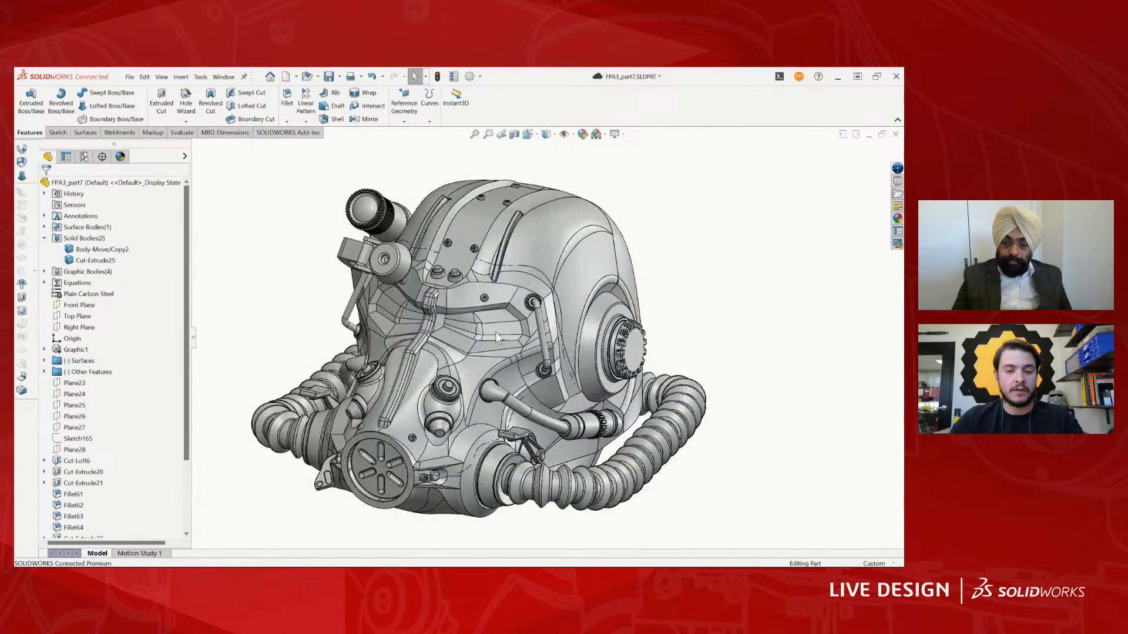
pyautogui.scroll(-1, 472, 301)
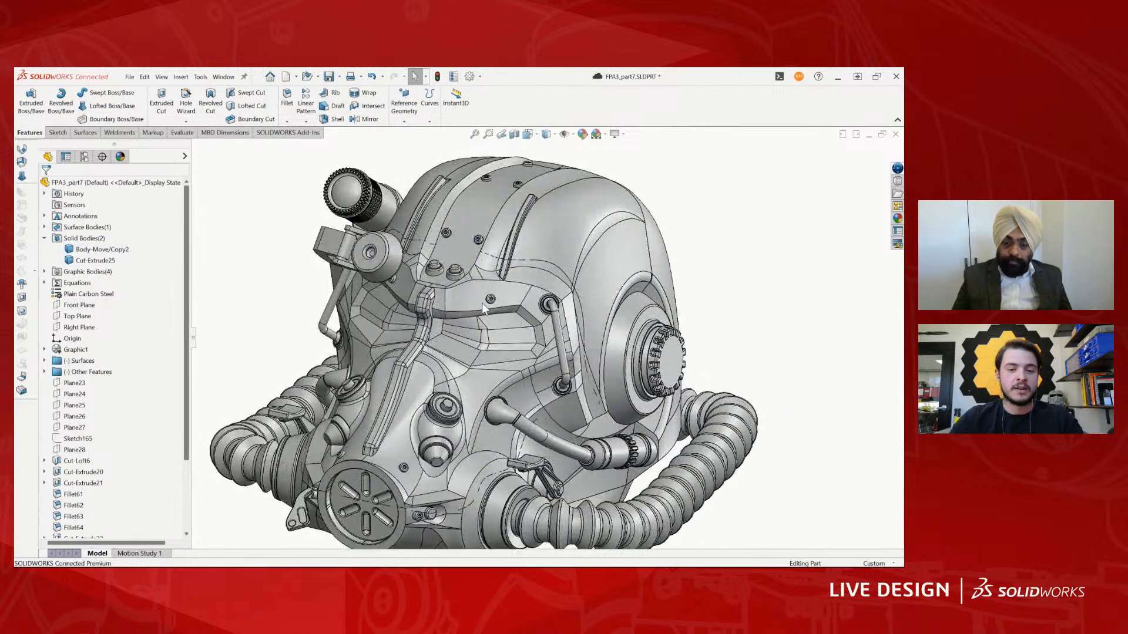
pyautogui.scroll(1, 482, 302)
pyautogui.moveTo(543, 301); pyautogui.dragTo(496, 306, button='middle')
pyautogui.scroll(2, 537, 290)
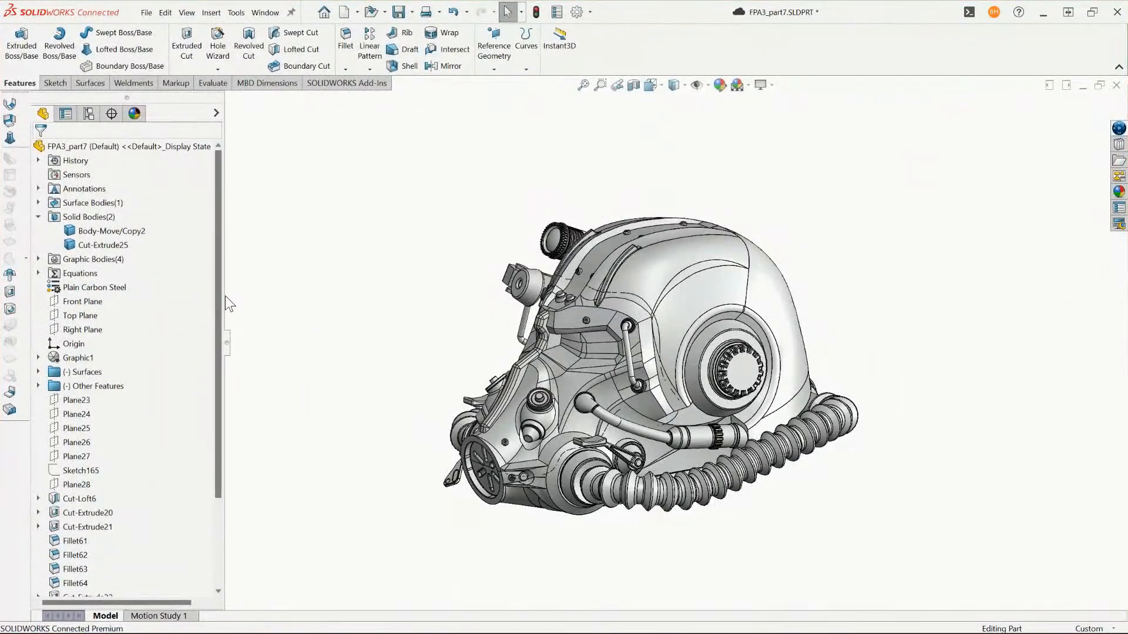
# - Search the available commands for Combine and start it
pyautogui.scroll(-3, 170, 411)
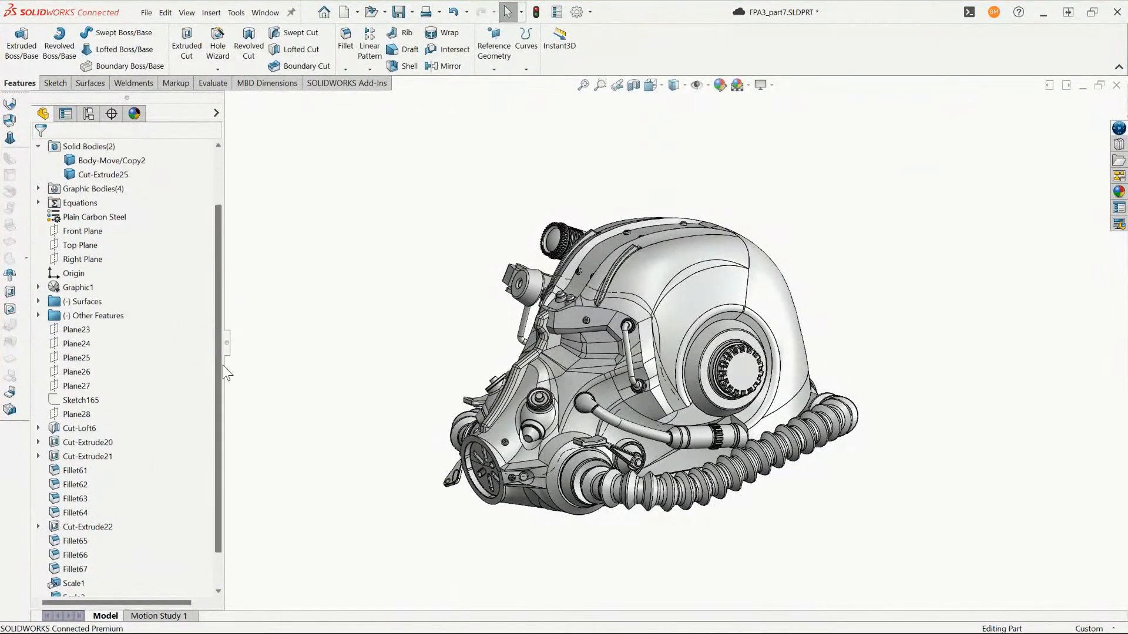
pyautogui.click(970, 13)
pyautogui.write('com')
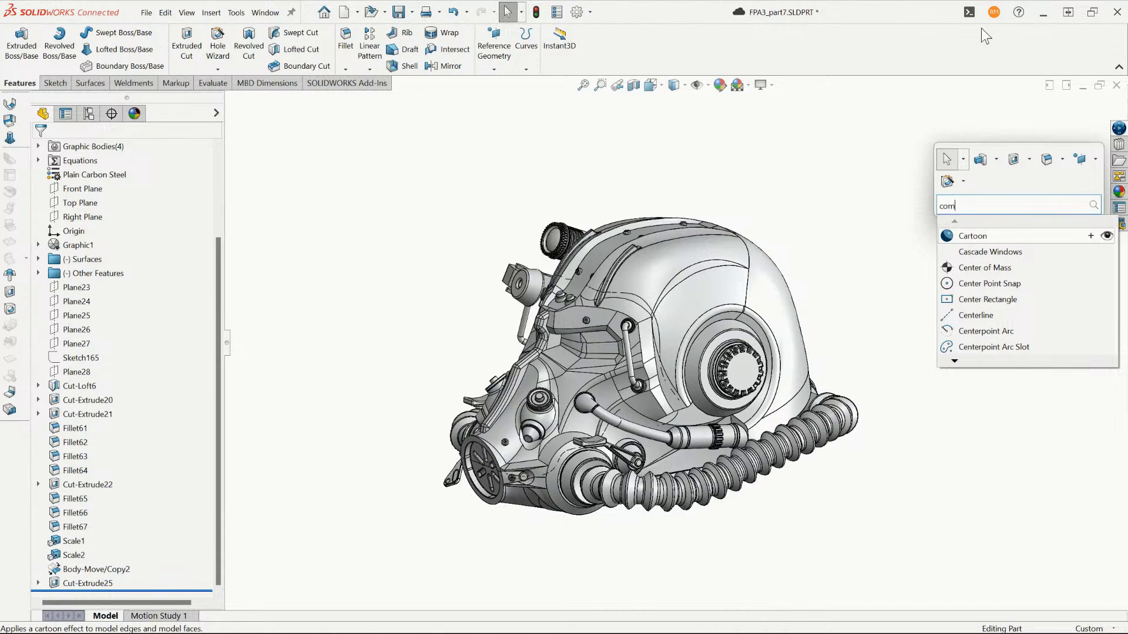
pyautogui.write('m')
pyautogui.press('BackSpace')
pyautogui.press('BackSpace')
pyautogui.press('BackSpace')
pyautogui.press('BackSpace')
pyautogui.write('com')
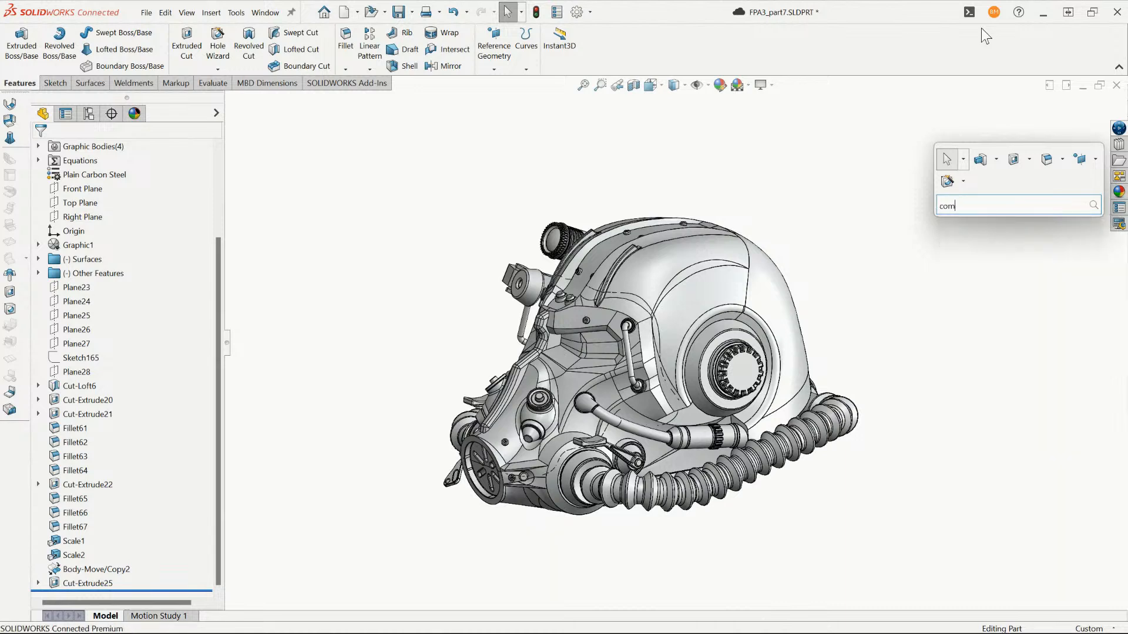
pyautogui.write('b')
pyautogui.click(976, 224)
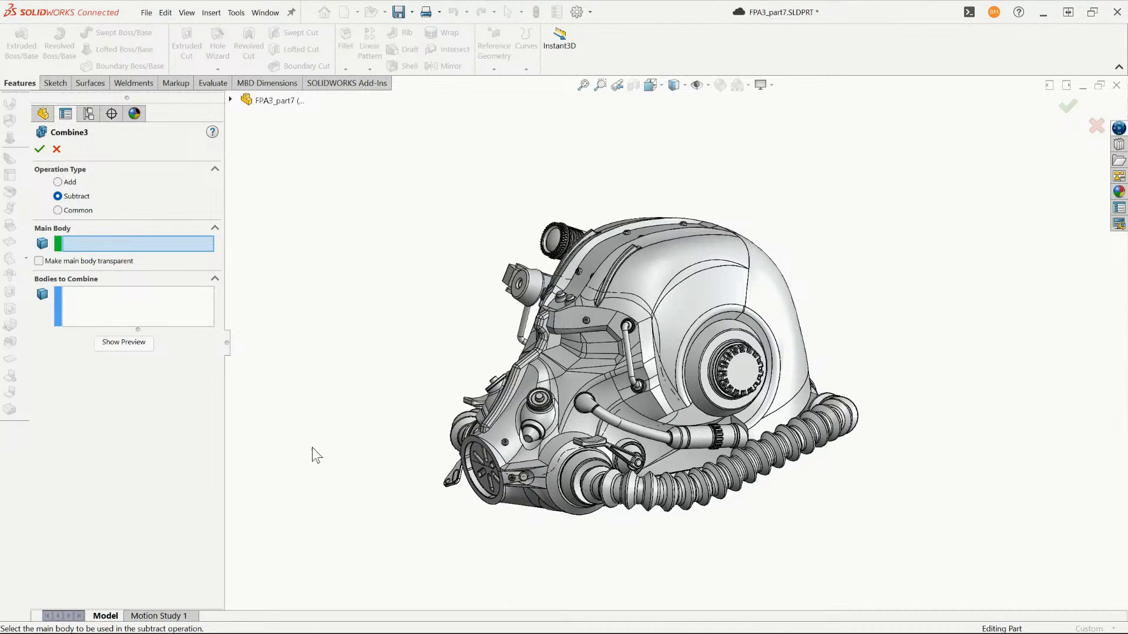
# - Subtract Cut-Extrude25 from the main body Body-Move/Copy2, choosing both bodies from the solid bodies list
pyautogui.scroll(-3, 634, 362)
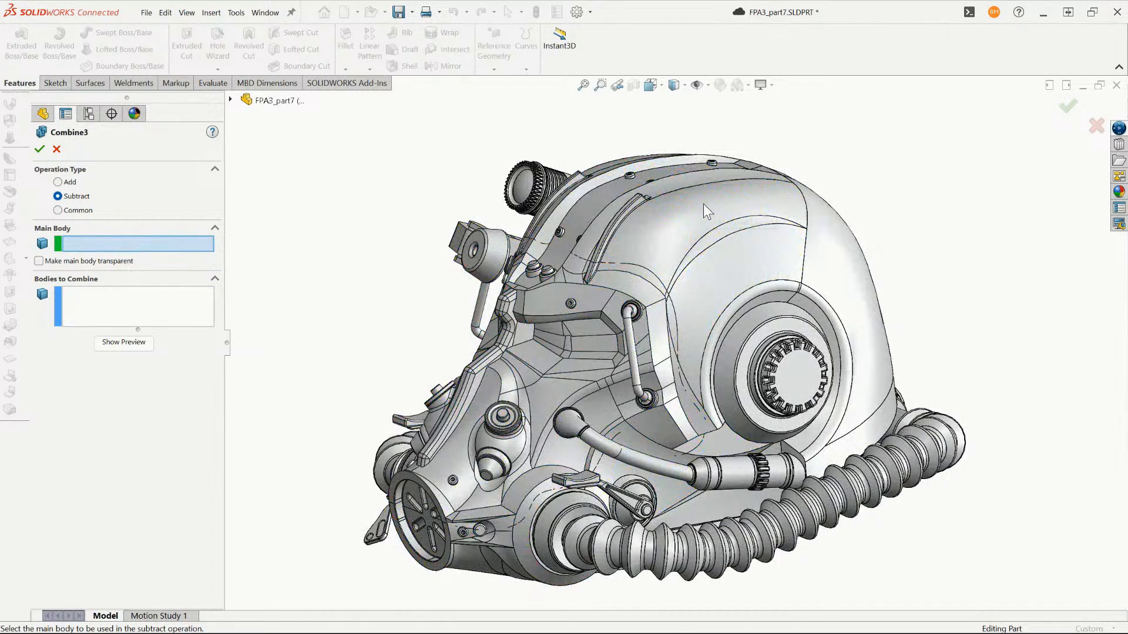
pyautogui.click(591, 340)
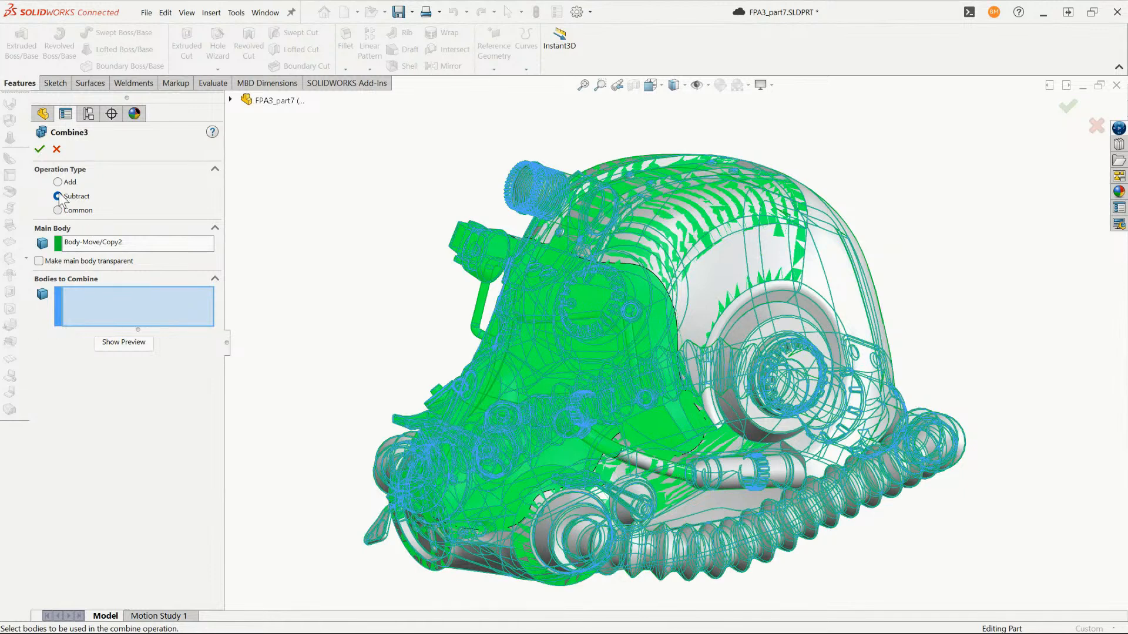
pyautogui.click(841, 264)
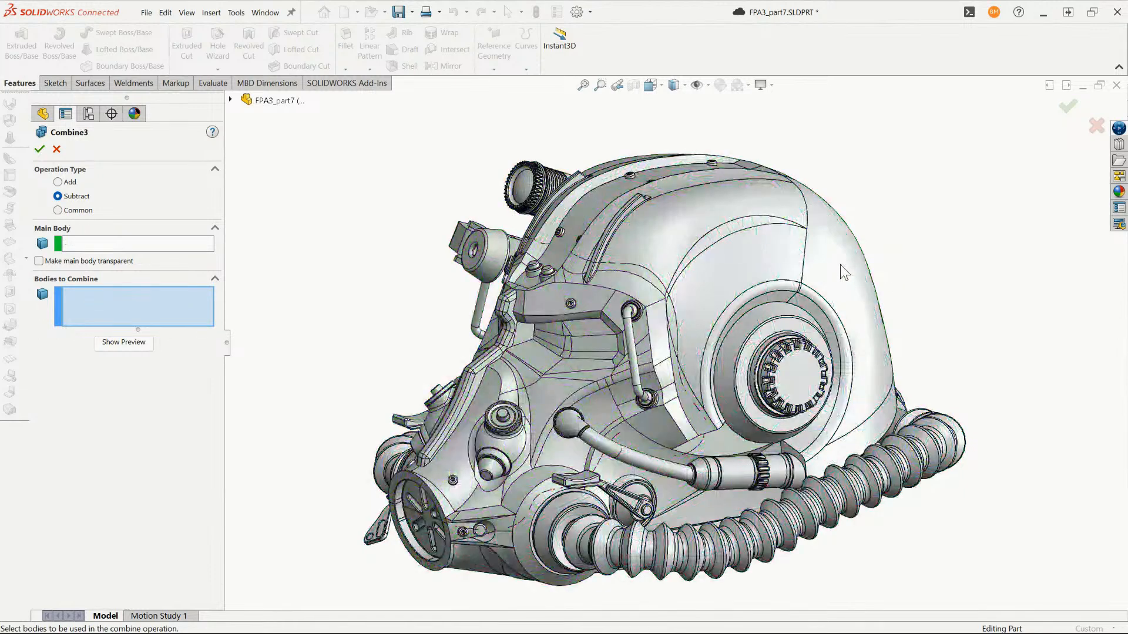
pyautogui.click(229, 100)
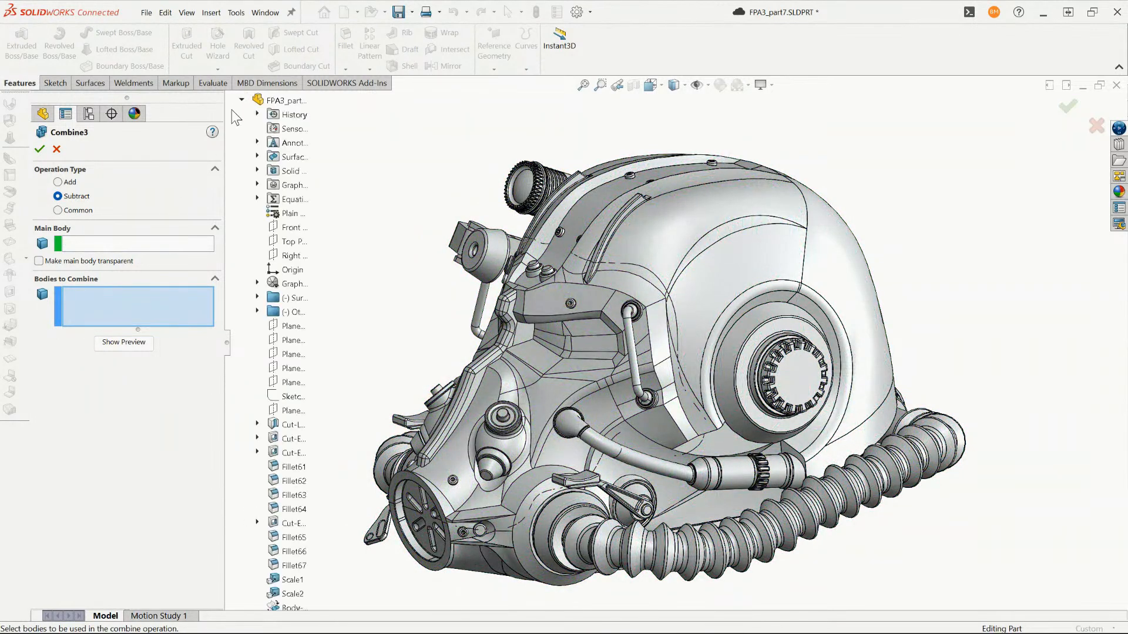
pyautogui.click(257, 171)
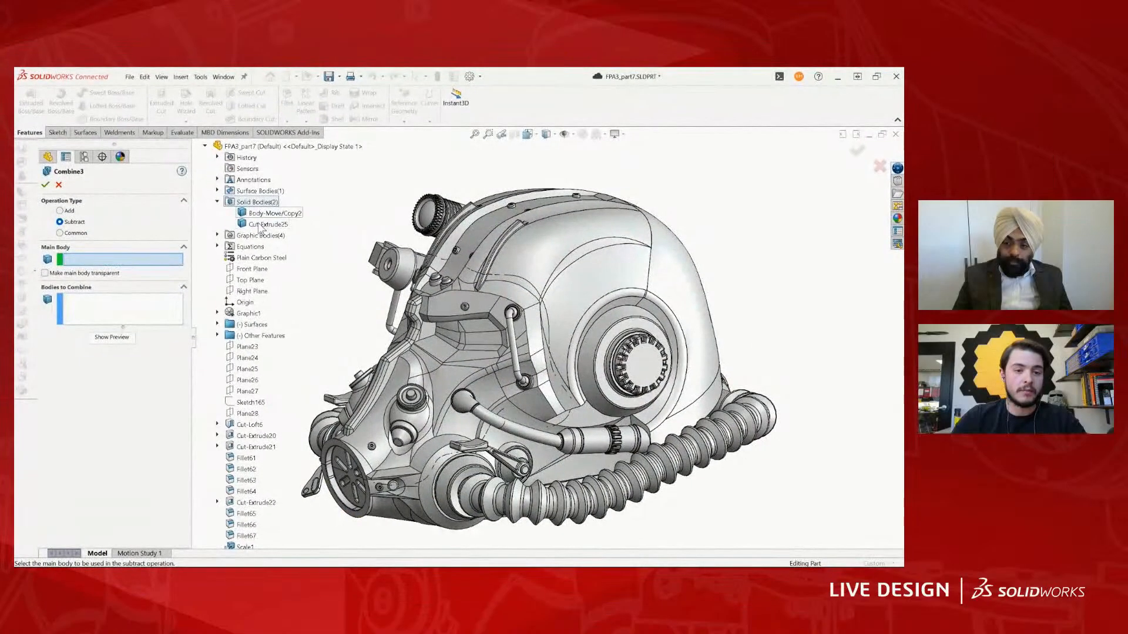
pyautogui.click(302, 203)
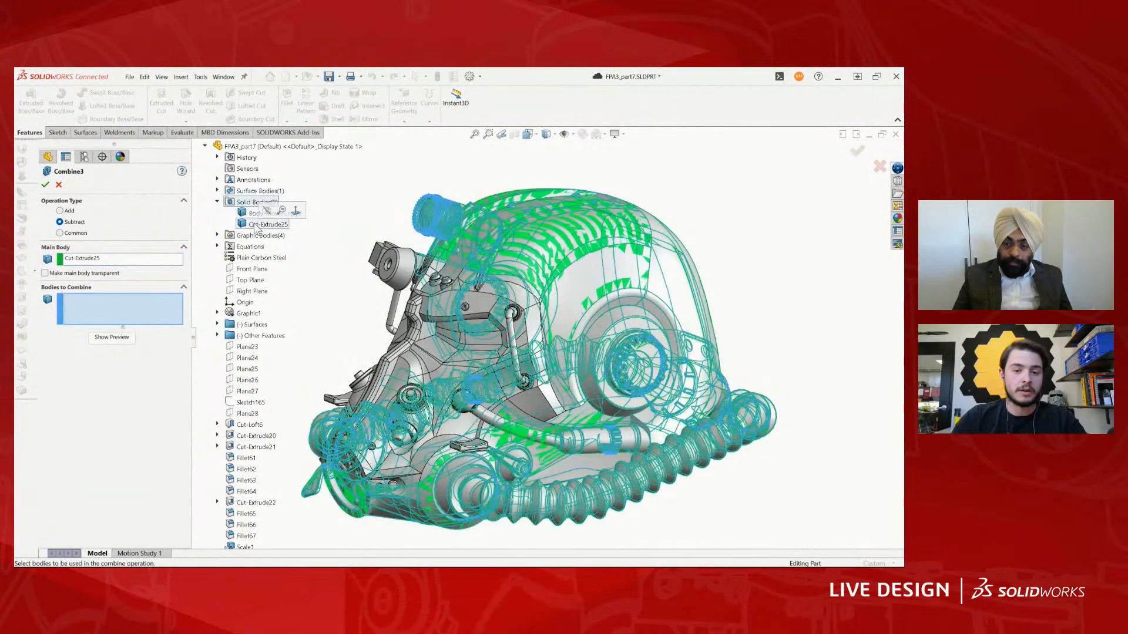
pyautogui.click(261, 213)
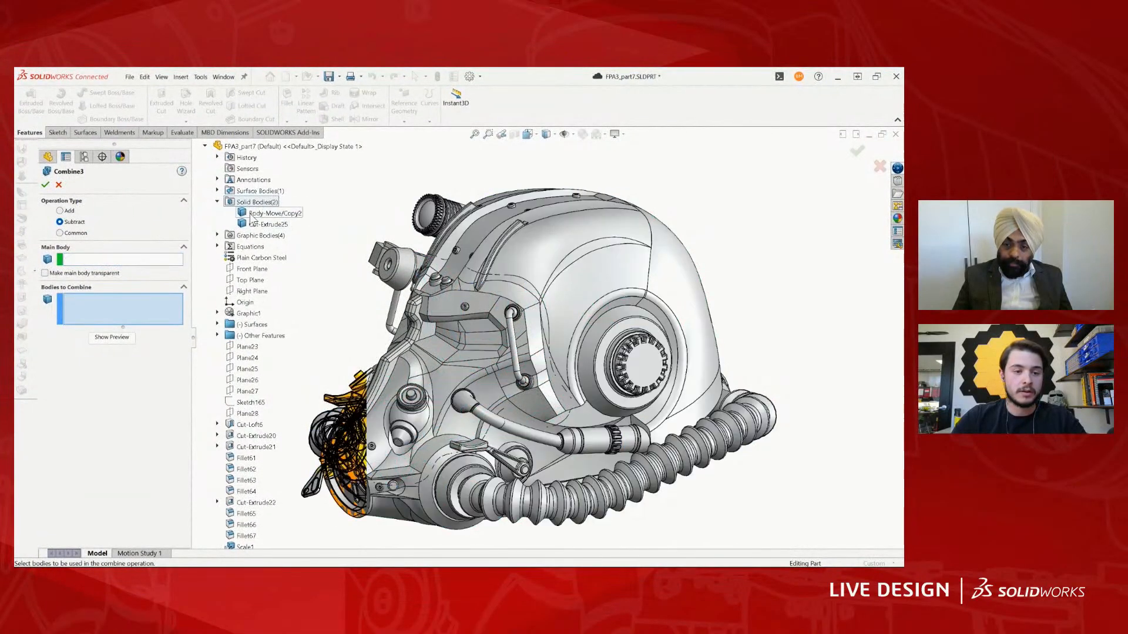
pyautogui.click(84, 259)
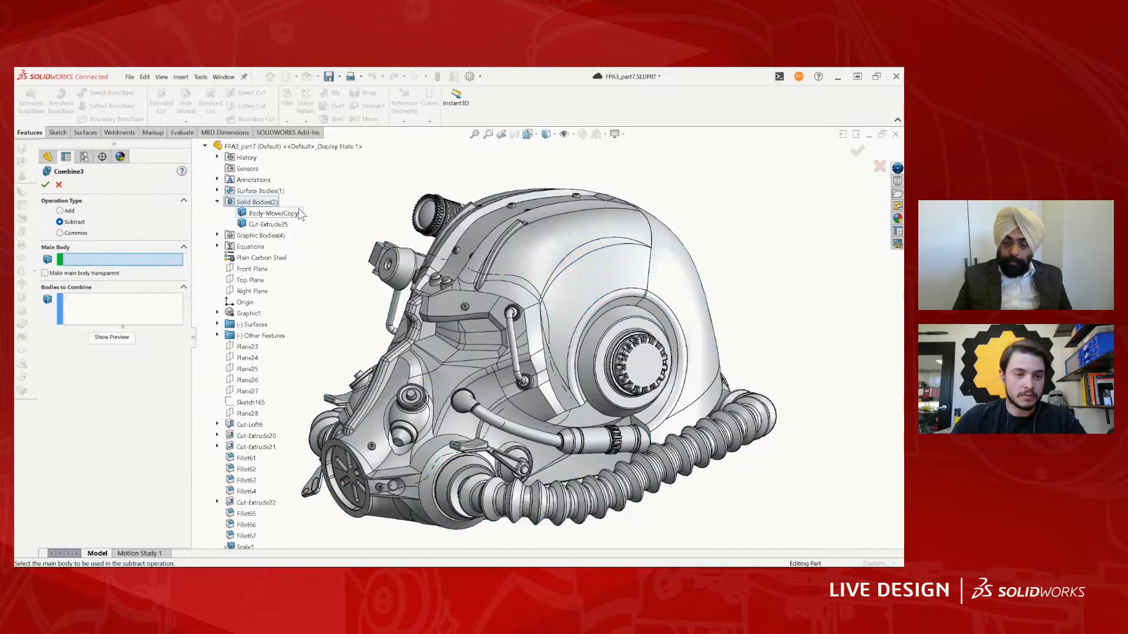
pyautogui.click(297, 212)
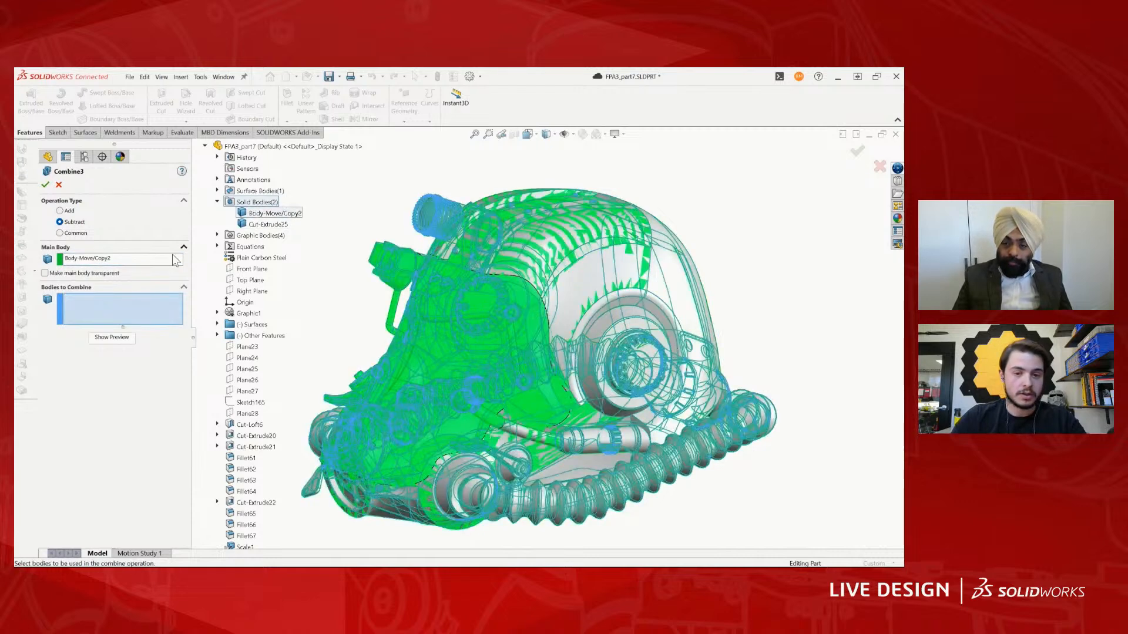
pyautogui.click(266, 225)
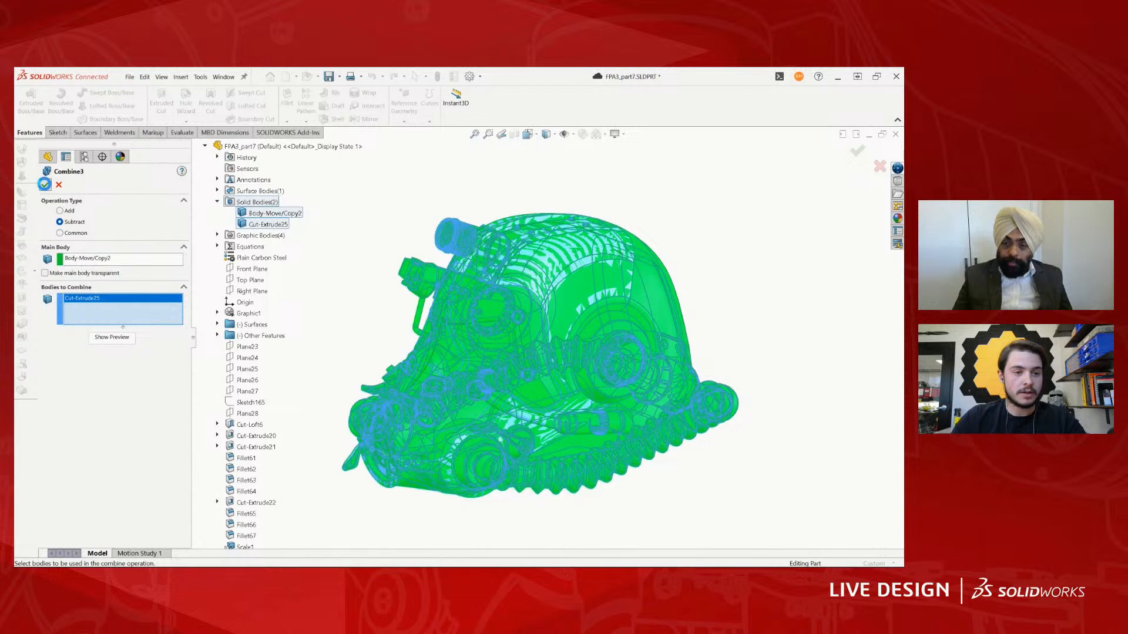
pyautogui.click(46, 184)
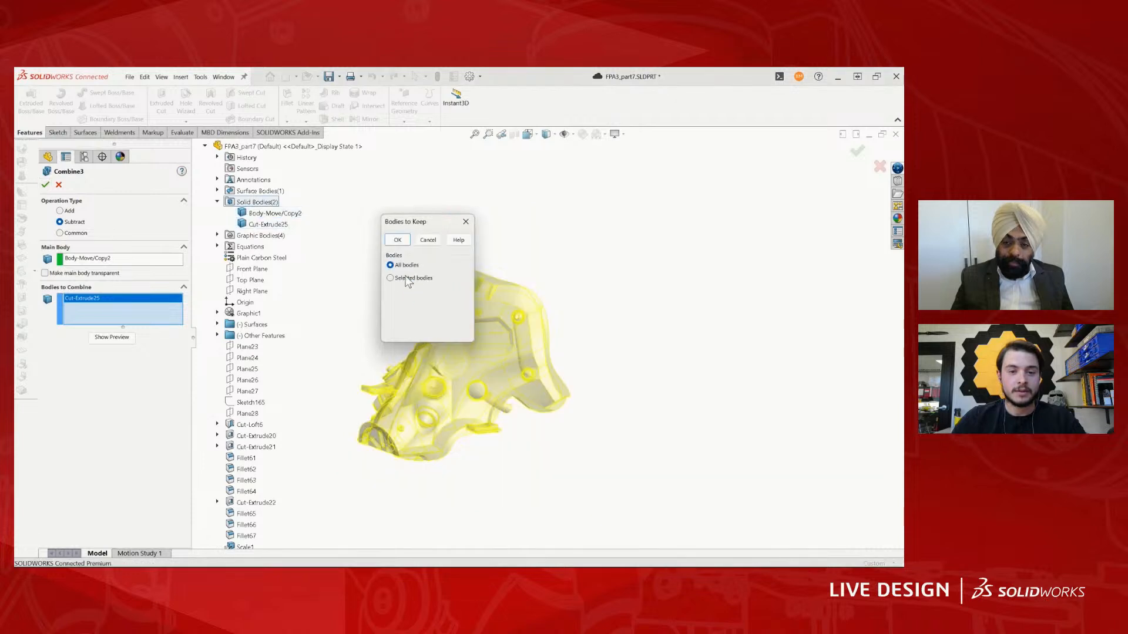
# - Keep only Body 1, the face mask piece, from the subtraction result
pyautogui.click(406, 279)
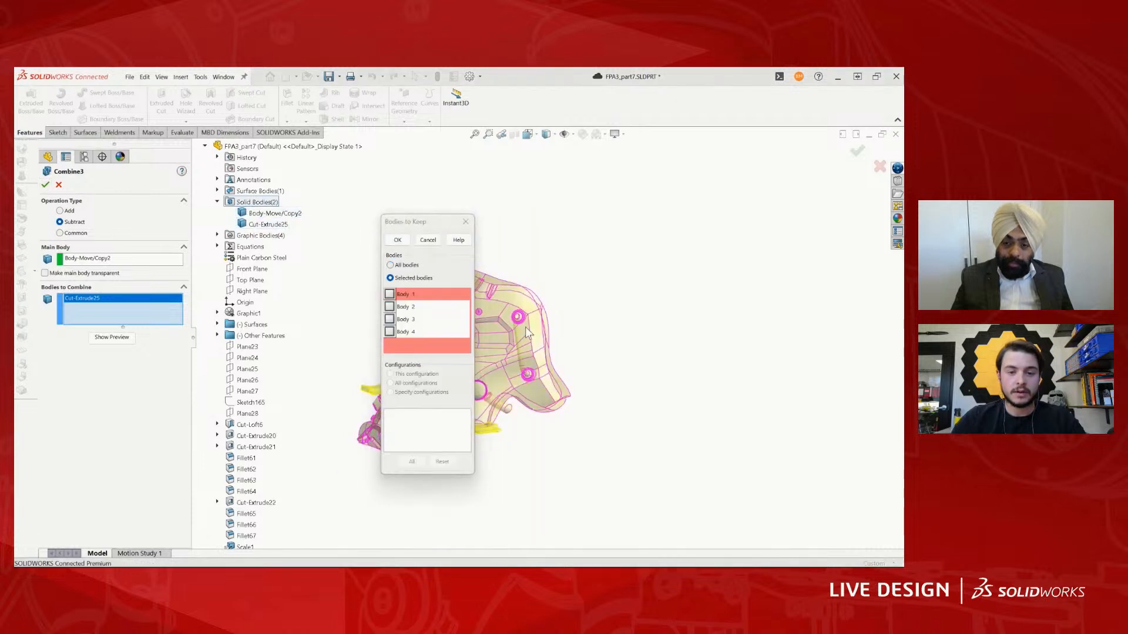
pyautogui.click(389, 294)
pyautogui.click(398, 239)
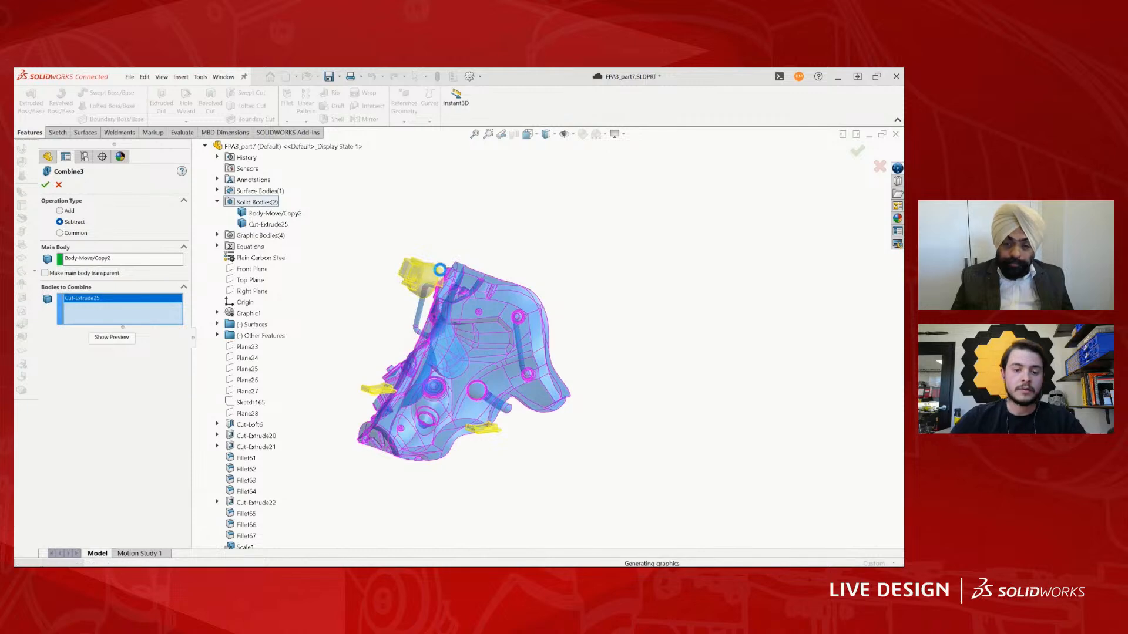
pyautogui.moveTo(498, 333); pyautogui.dragTo(584, 323, button='middle')
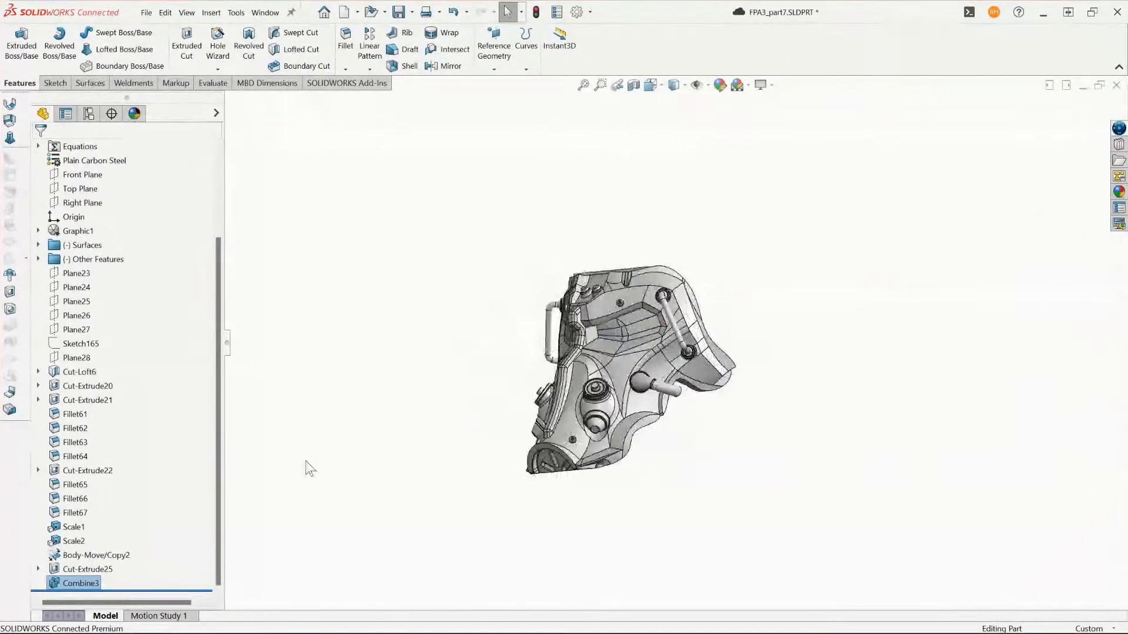
# - Add a part configuration named Face
pyautogui.click(88, 114)
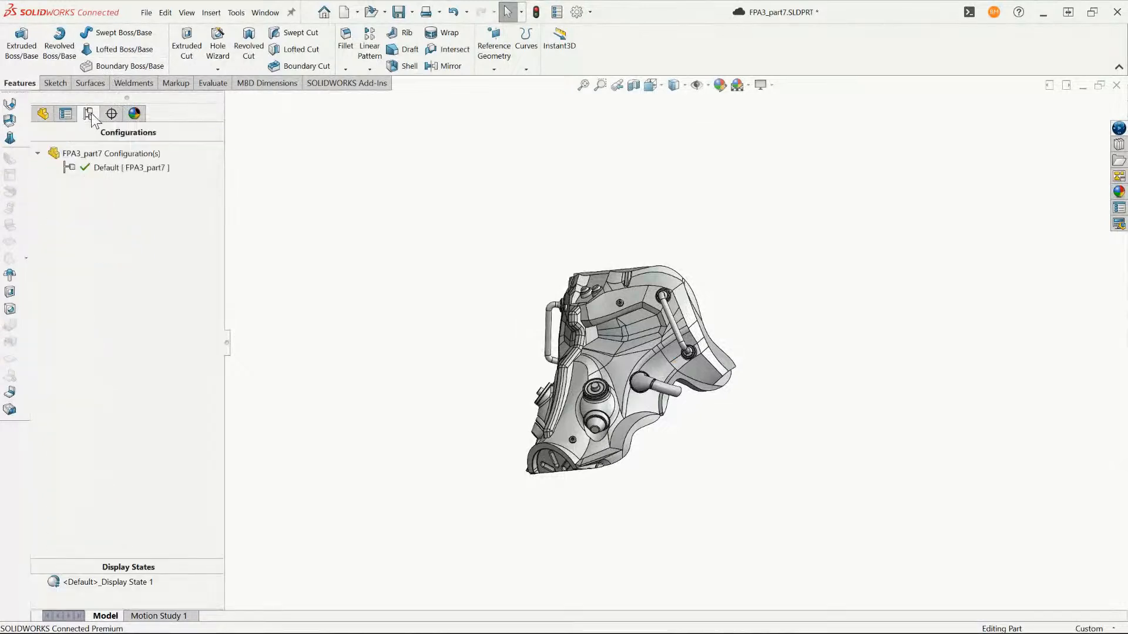
pyautogui.rightClick(111, 154)
pyautogui.click(147, 178)
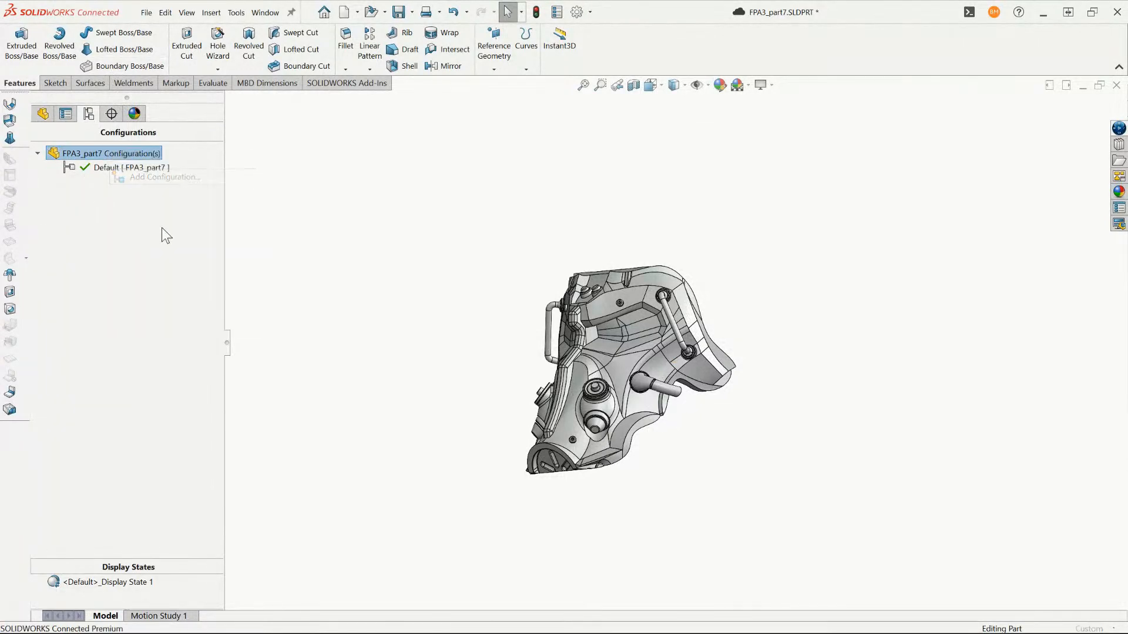
pyautogui.write('Fa')
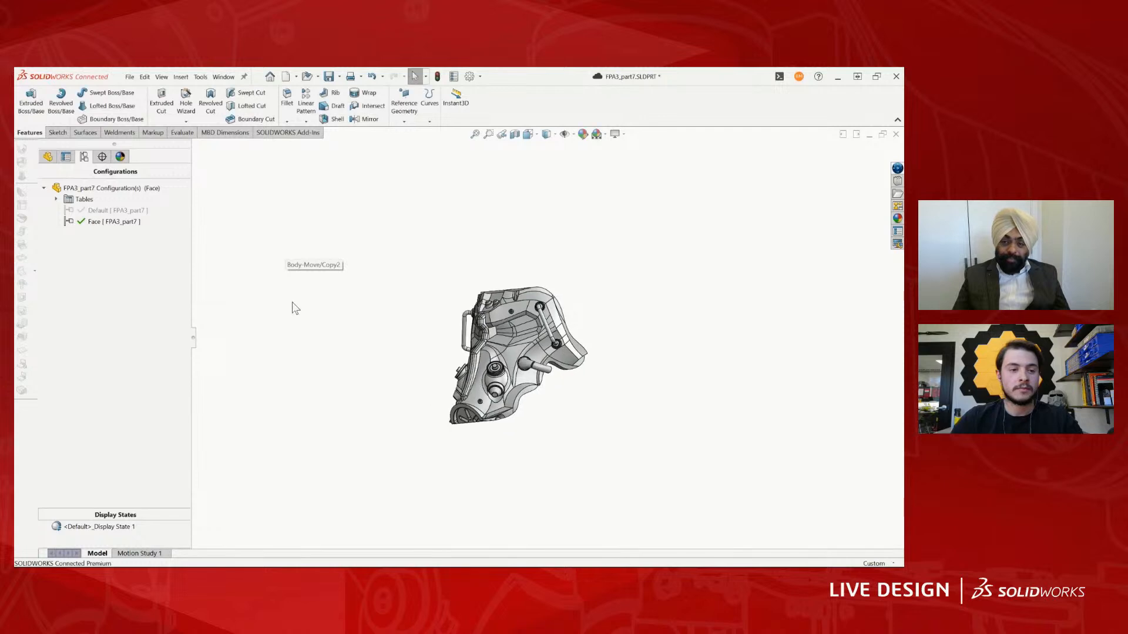
# - Activate the Default configuration and suppress Body-Move/Copy2, Cut-Extrude25 and Combine3 in it
pyautogui.click(51, 157)
pyautogui.click(86, 157)
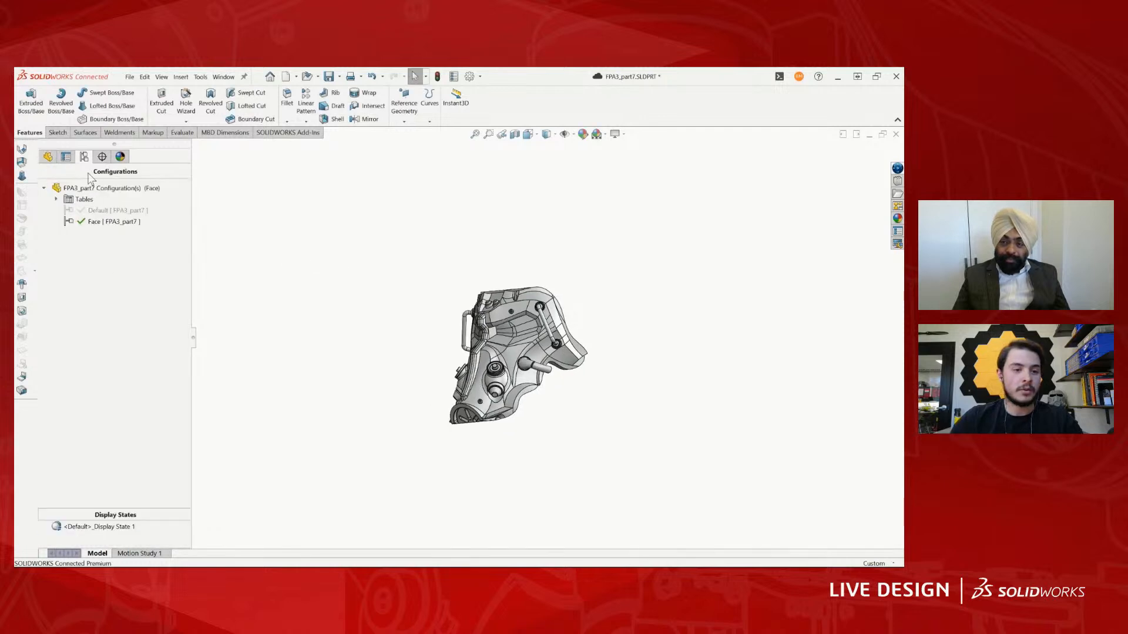
pyautogui.doubleClick(93, 212)
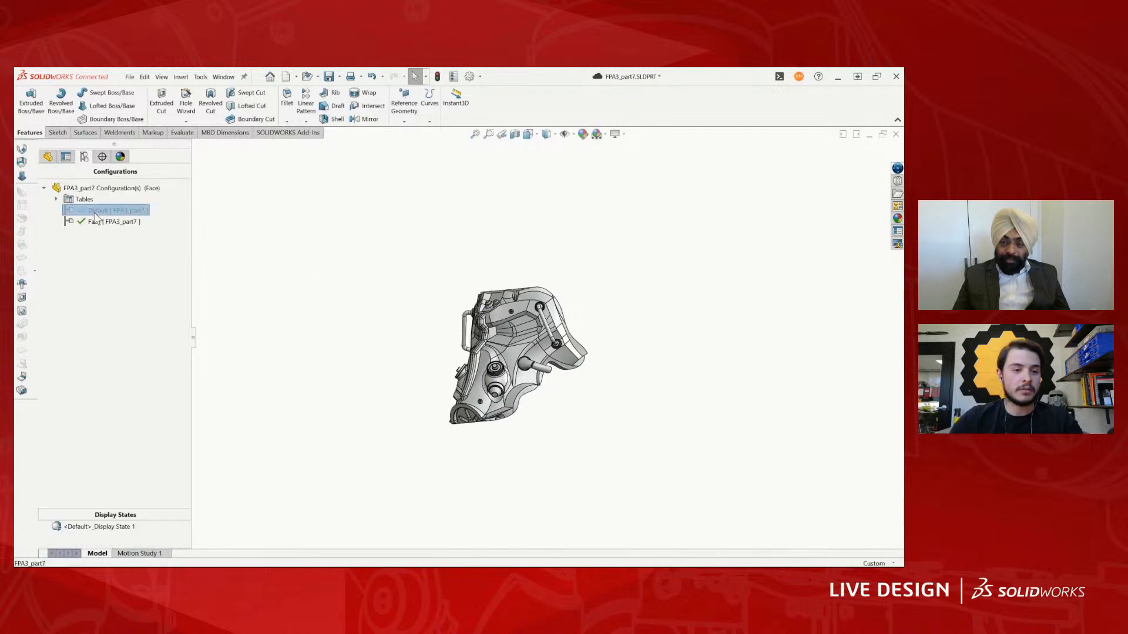
pyautogui.click(48, 156)
pyautogui.click(88, 506)
pyautogui.keyDown('shift'); pyautogui.click(82, 529); pyautogui.keyUp('shift')
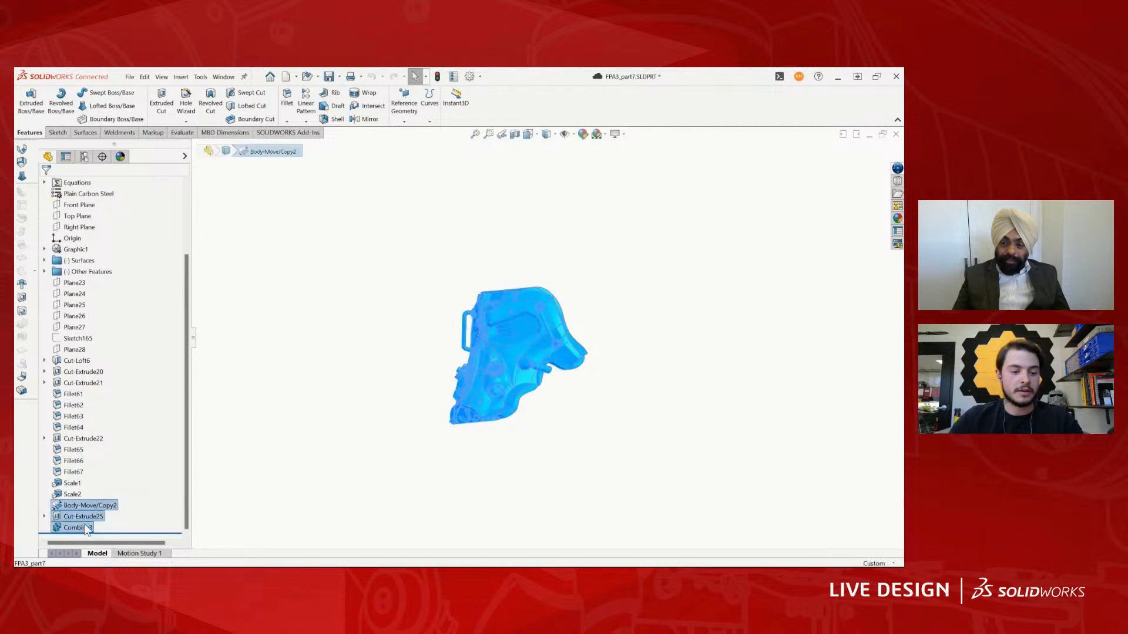
pyautogui.click(137, 485)
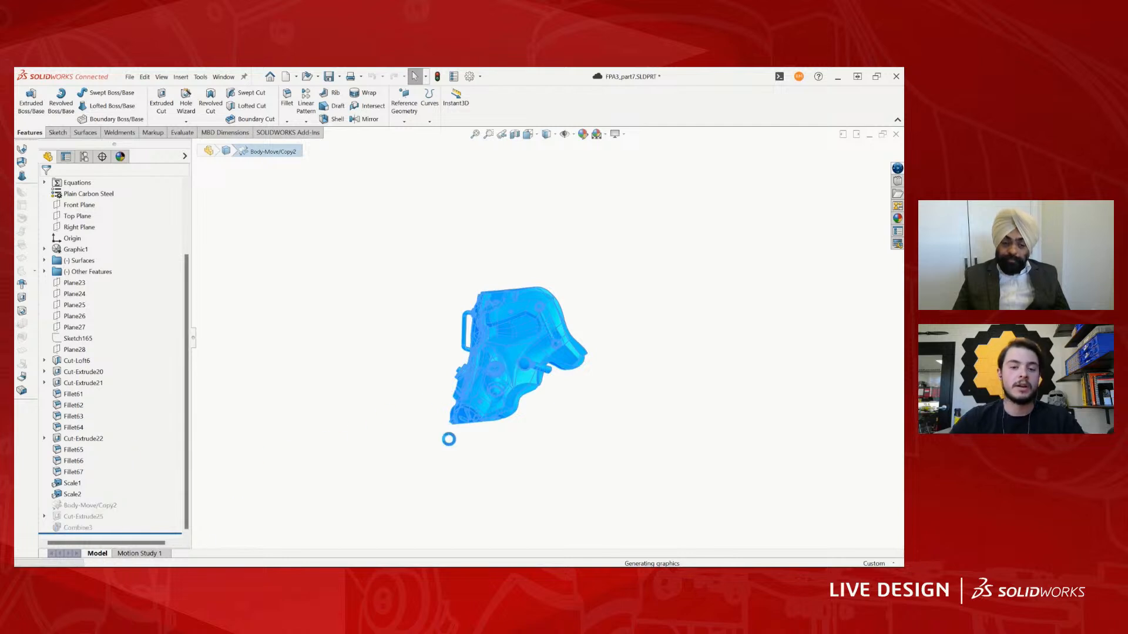
# - Add a part configuration named Head
pyautogui.click(84, 157)
pyautogui.rightClick(89, 189)
pyautogui.click(120, 210)
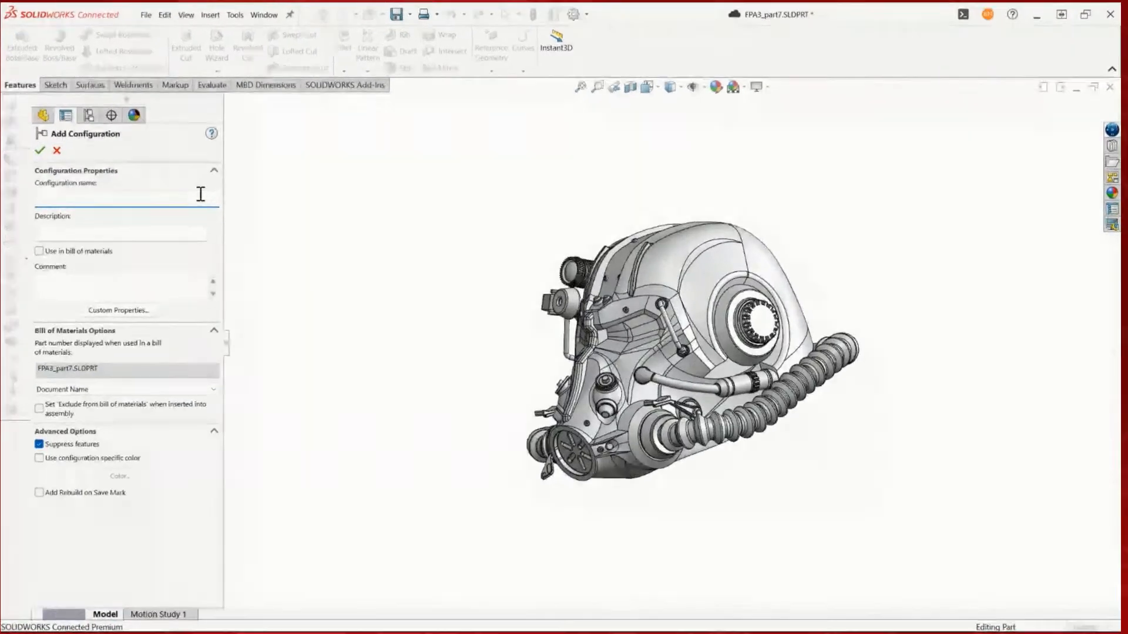
pyautogui.write('Head [ FPA3_part7')
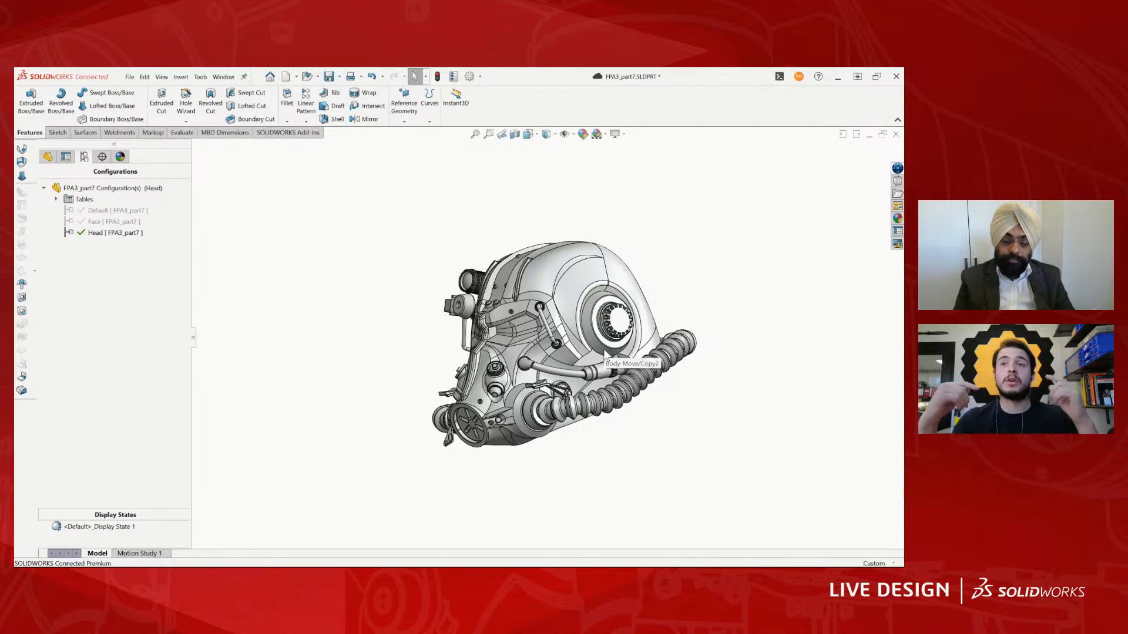
# - Unsuppress Cut-Extrude25 in the Head configuration so only the helmet shell is left
pyautogui.scroll(2, 605, 354)
pyautogui.scroll(-5, 582, 258)
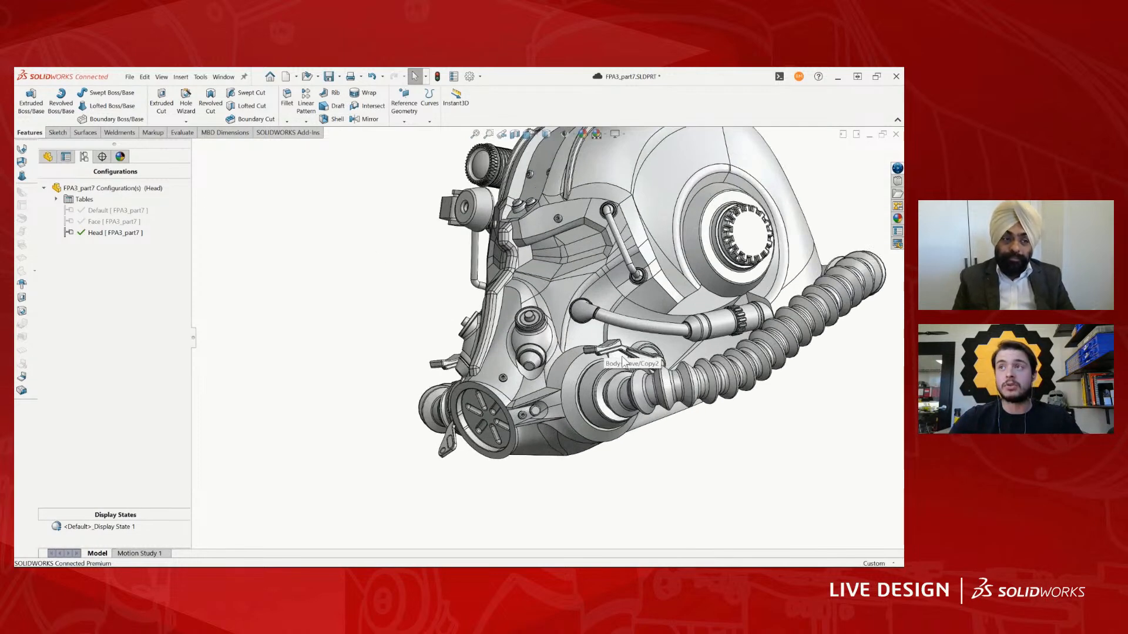
pyautogui.moveTo(624, 363); pyautogui.dragTo(657, 269, button='middle')
pyautogui.click(49, 157)
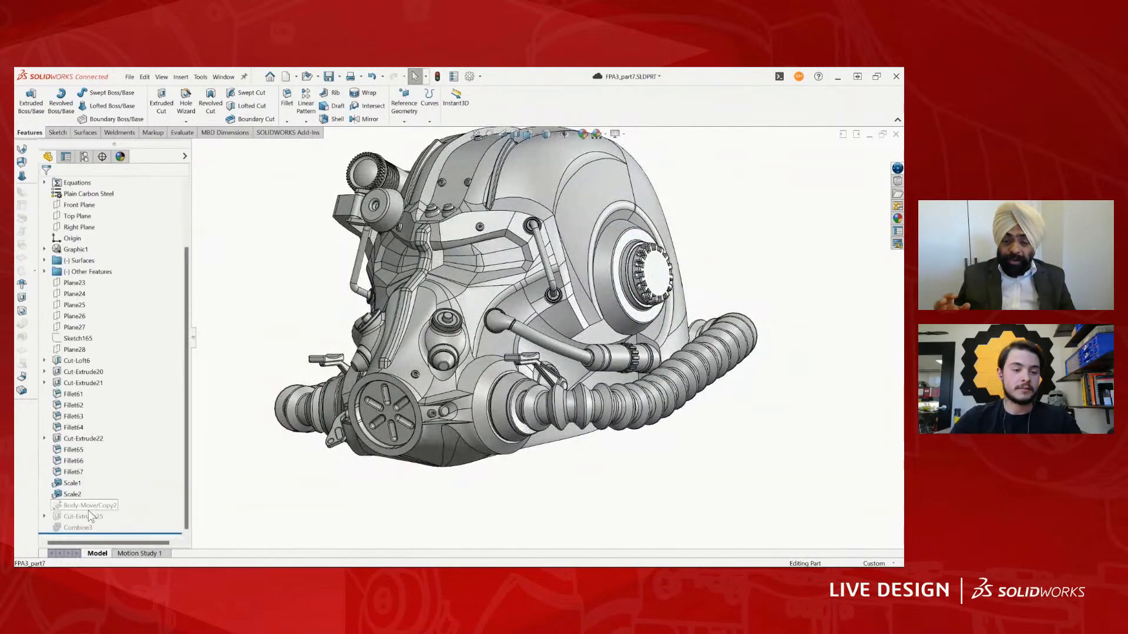
pyautogui.click(77, 516)
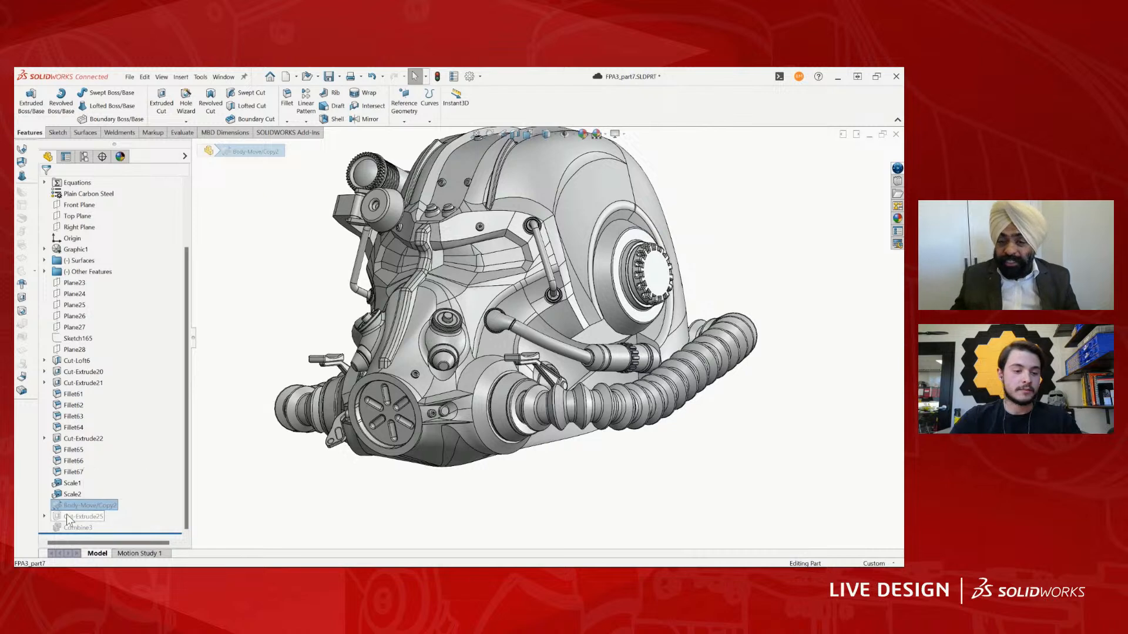
pyautogui.click(108, 486)
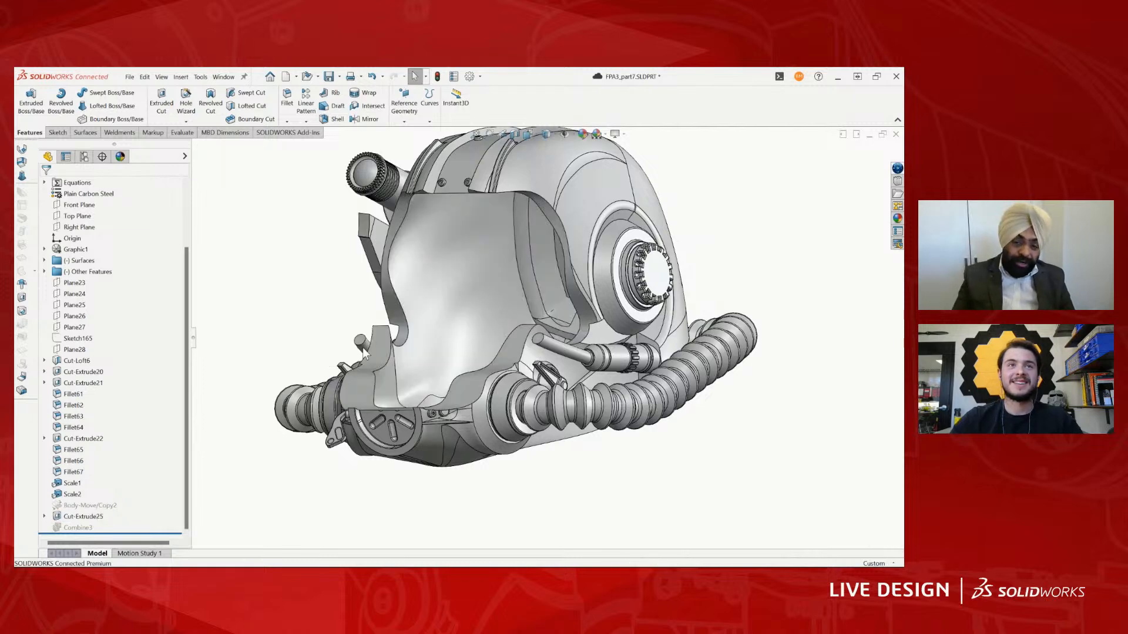
pyautogui.scroll(2, 362, 349)
pyautogui.moveTo(374, 345); pyautogui.dragTo(404, 318, button='middle')
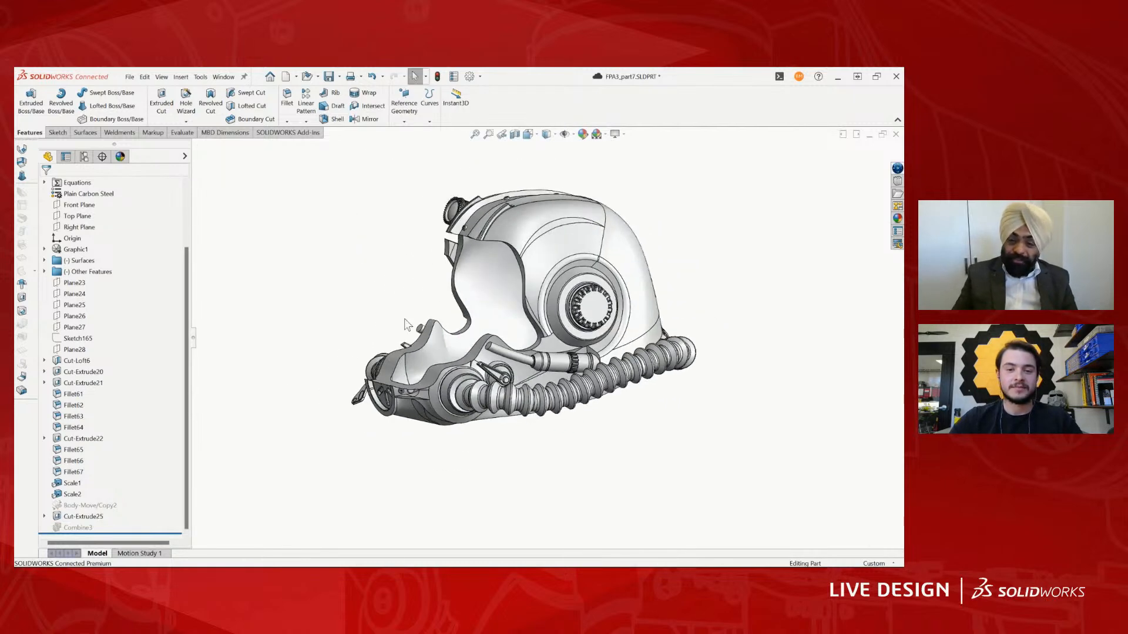
# - Switch to the Face configuration and back to Head to compare the mask and the shell
pyautogui.click(84, 156)
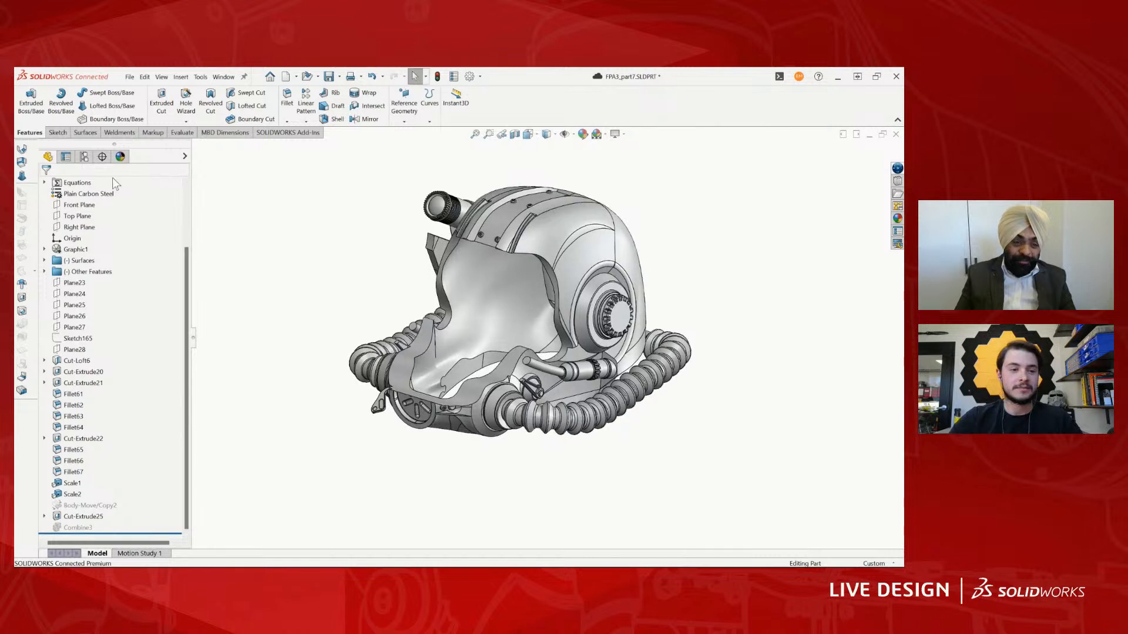
pyautogui.doubleClick(108, 221)
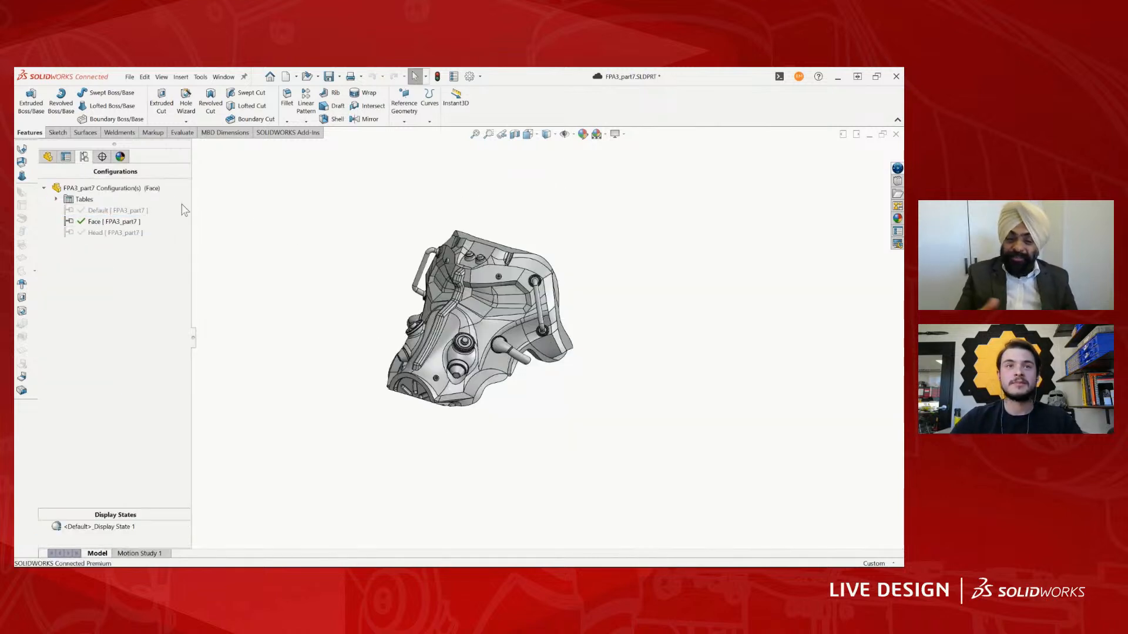
pyautogui.doubleClick(115, 232)
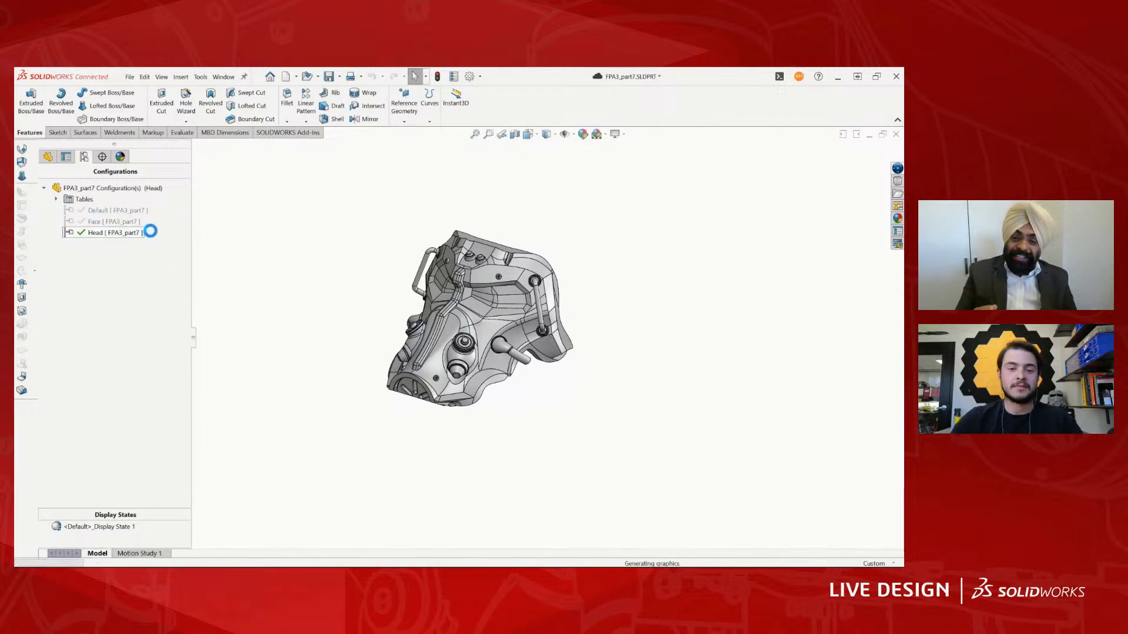
pyautogui.moveTo(558, 250); pyautogui.dragTo(534, 259, button='middle')
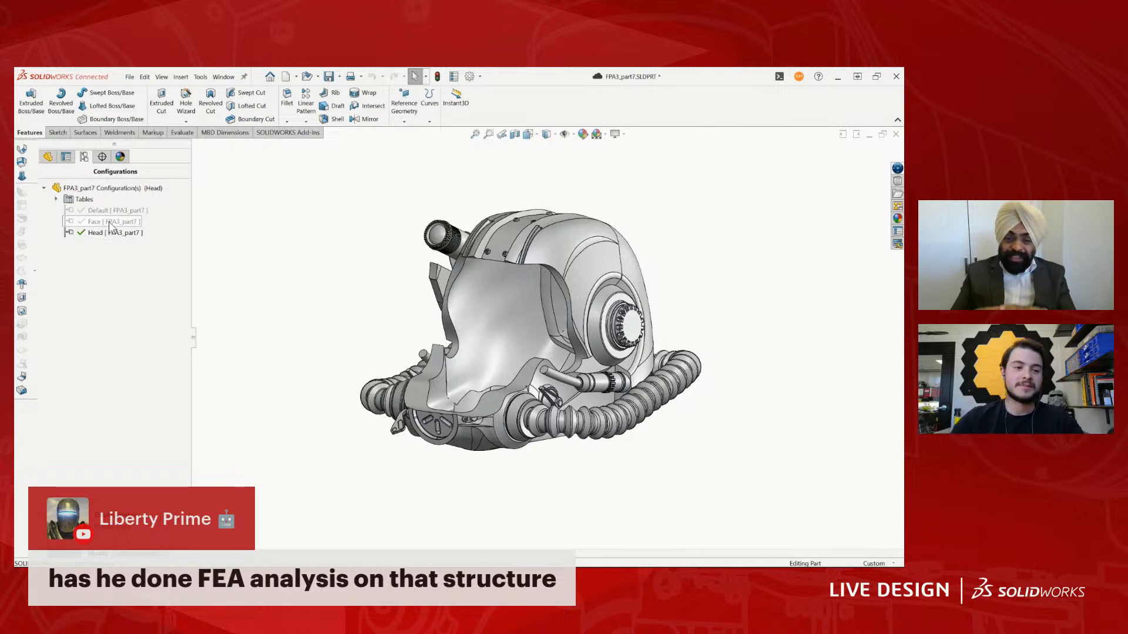
# - Open the face cut's spline sketch, examine its profile against the side of the helmet, and exit the sketch
pyautogui.click(48, 163)
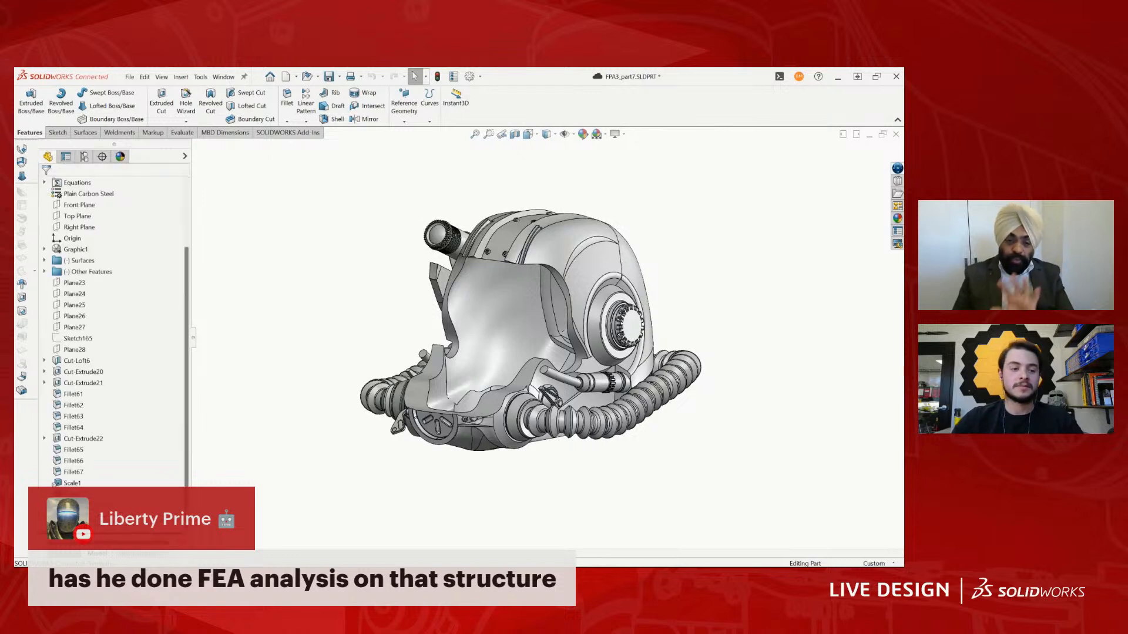
pyautogui.click(77, 527)
pyautogui.click(100, 486)
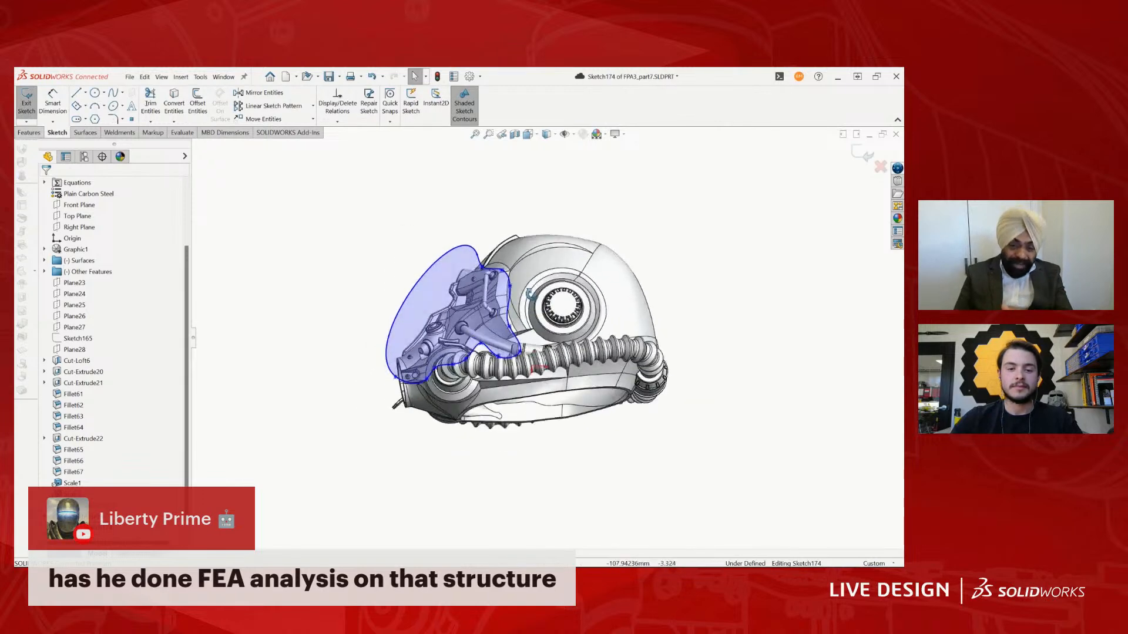
pyautogui.moveTo(530, 294); pyautogui.dragTo(507, 319, button='middle')
pyautogui.scroll(-2, 477, 302)
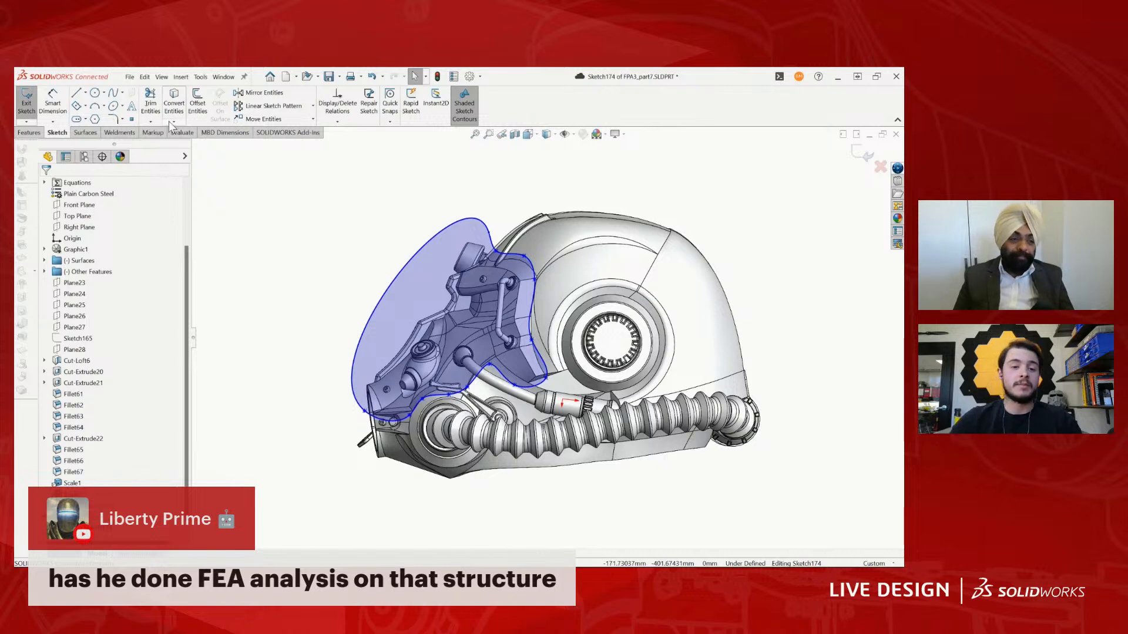
pyautogui.scroll(2, 696, 320)
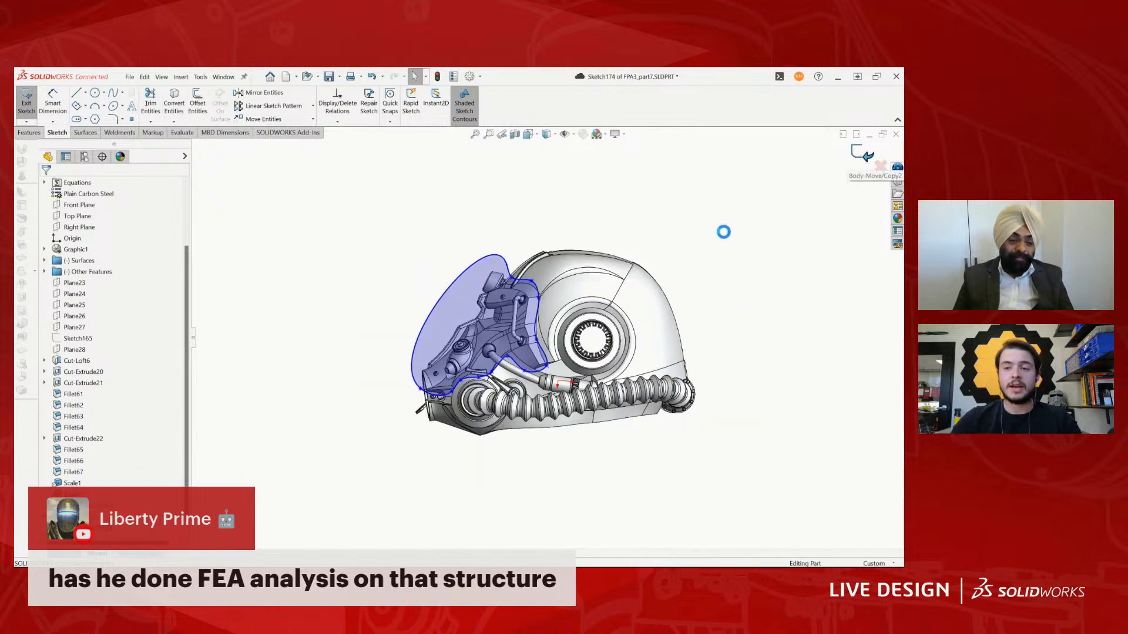
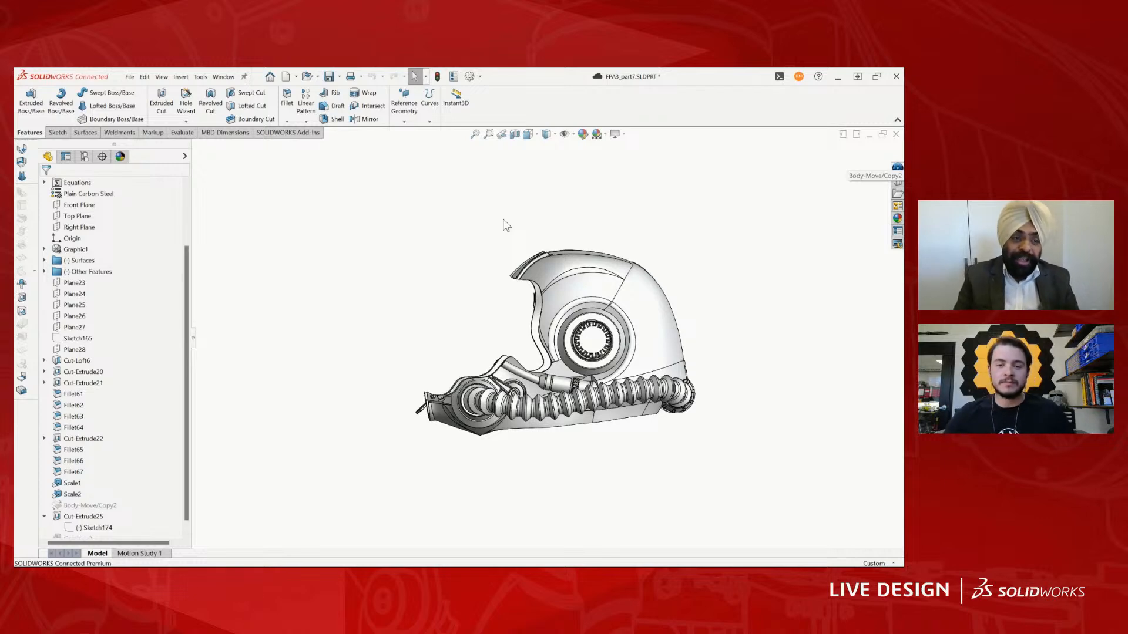
# - Examine the helmet shell of the Head configuration from several angles, including the face opening and the inside
pyautogui.moveTo(690, 282); pyautogui.dragTo(455, 292, button='middle')
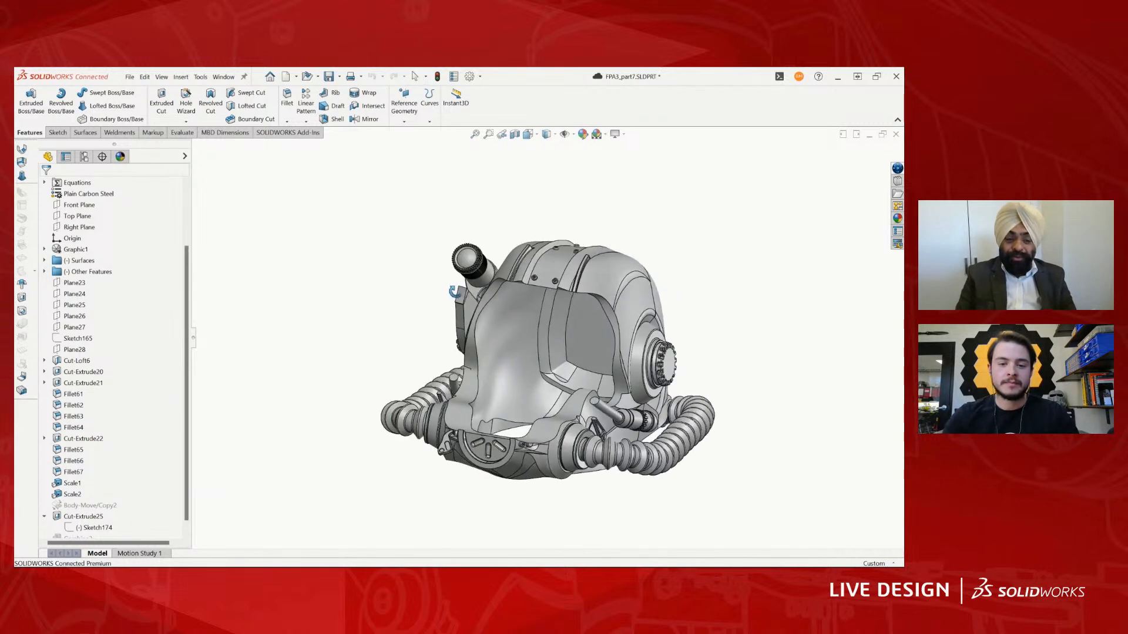
pyautogui.scroll(-5, 534, 365)
pyautogui.scroll(4, 558, 434)
pyautogui.scroll(-3, 556, 431)
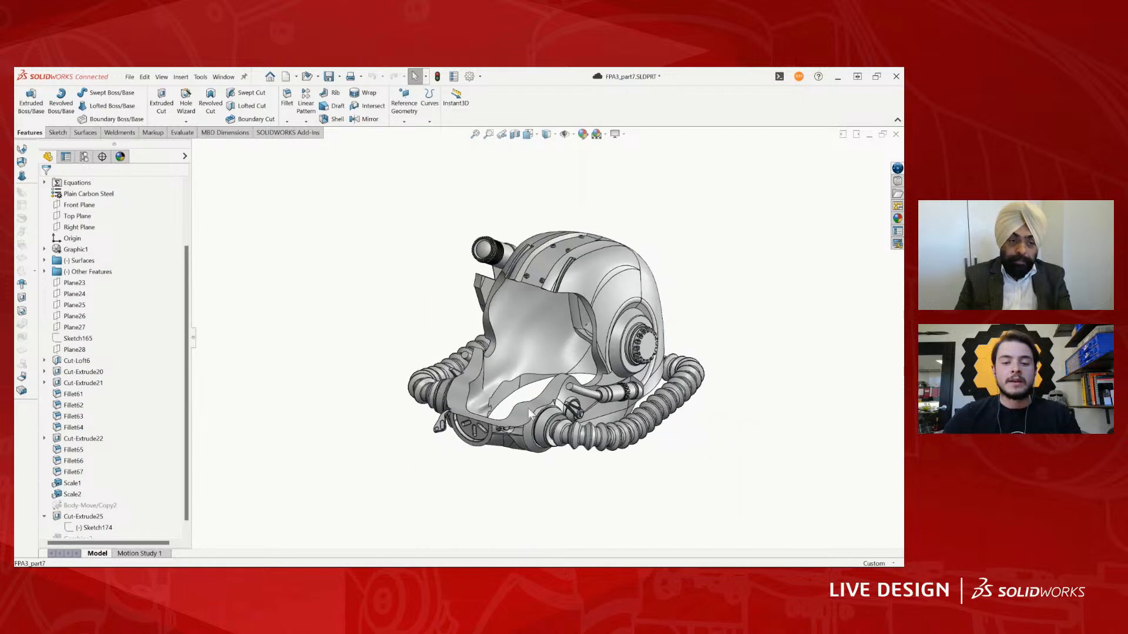
pyautogui.scroll(5, 529, 408)
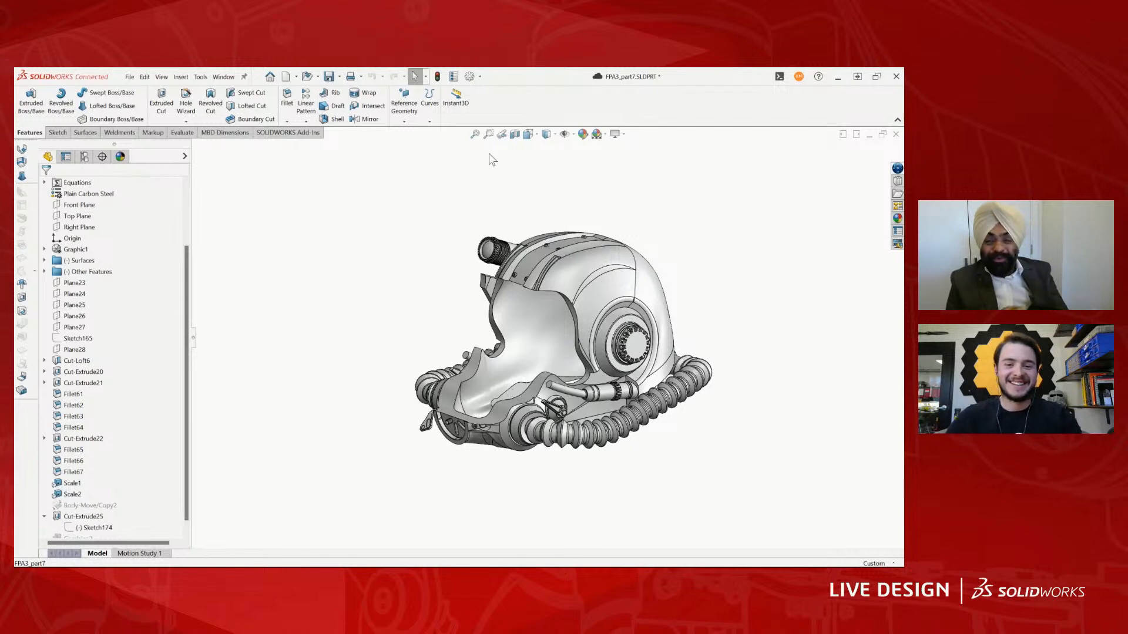
pyautogui.scroll(1, 633, 300)
pyautogui.moveTo(614, 319); pyautogui.dragTo(607, 303, button='middle')
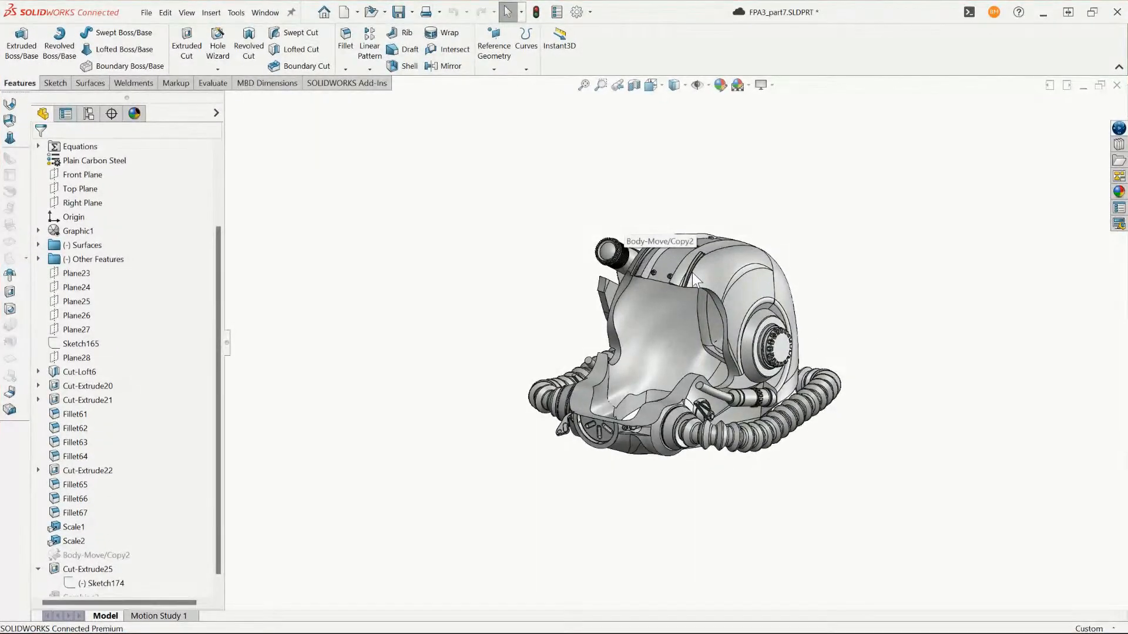
pyautogui.moveTo(692, 272); pyautogui.dragTo(507, 399, button='middle')
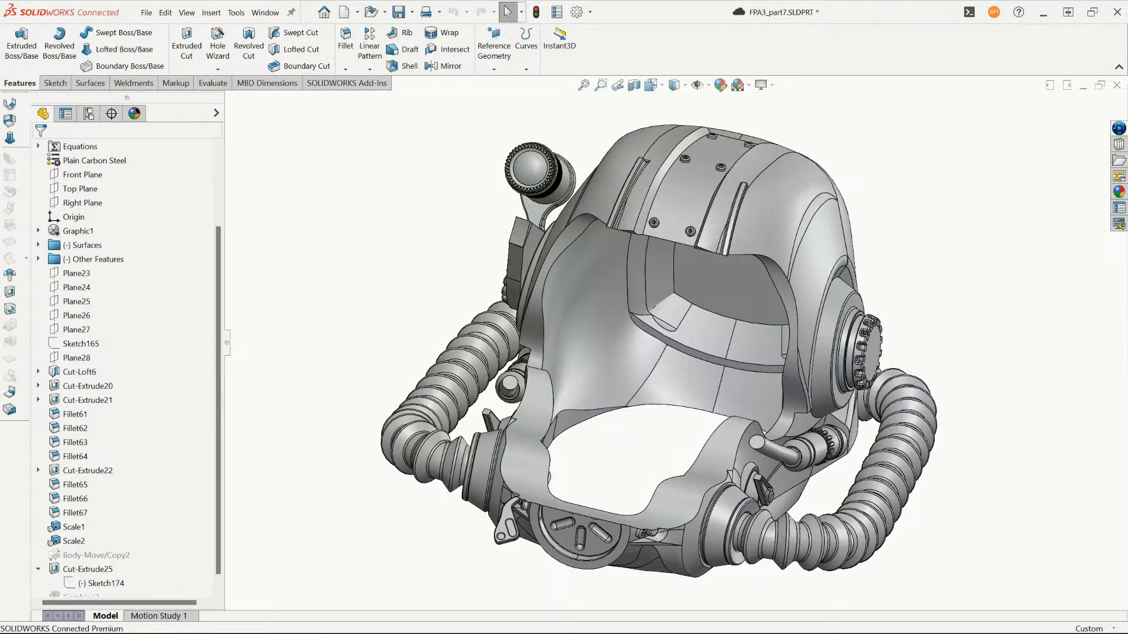
# - Switch to the FPA3_Power Armour Assembly and inspect the air cylinders on the upper part of the right arm
pyautogui.click(265, 13)
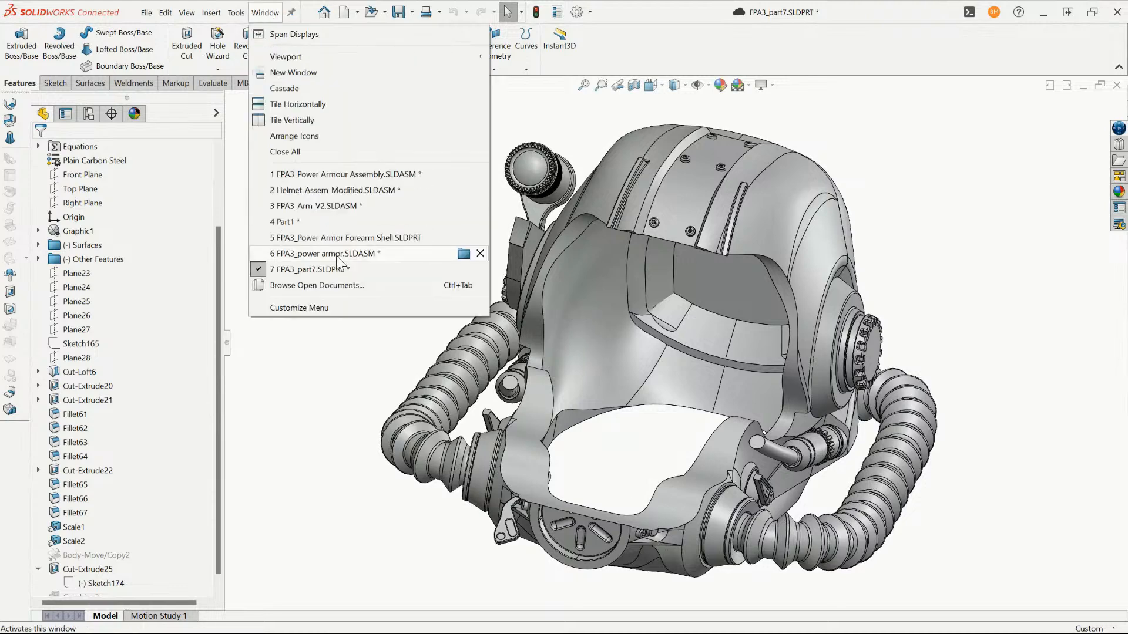
pyautogui.click(327, 176)
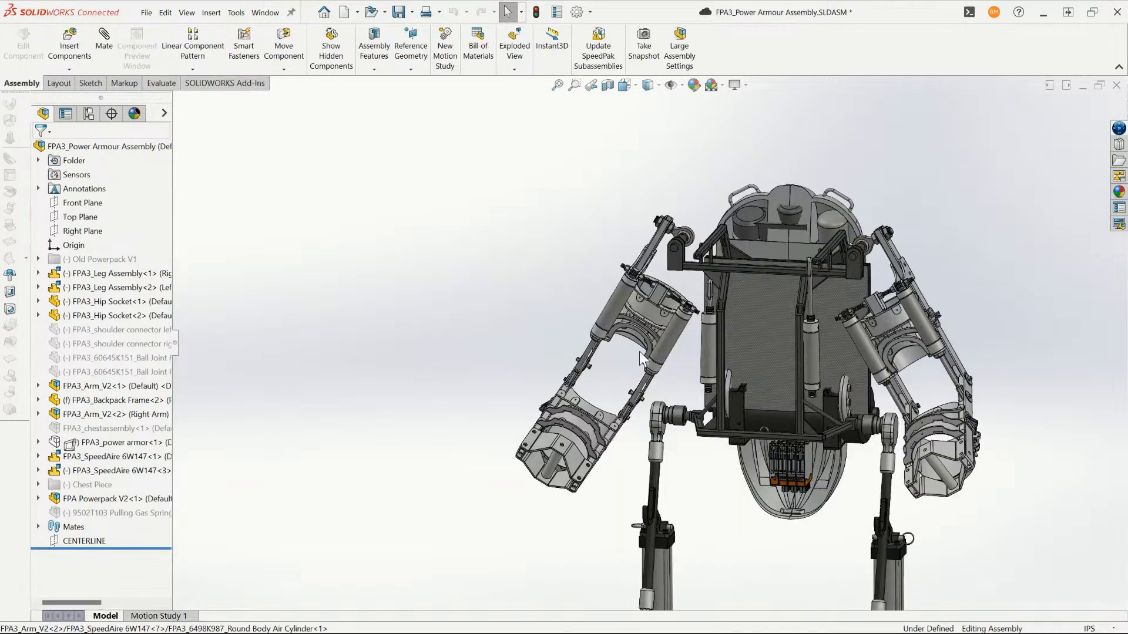
pyautogui.scroll(-6, 626, 329)
pyautogui.click(583, 285)
pyautogui.scroll(3, 599, 440)
pyautogui.click(598, 443)
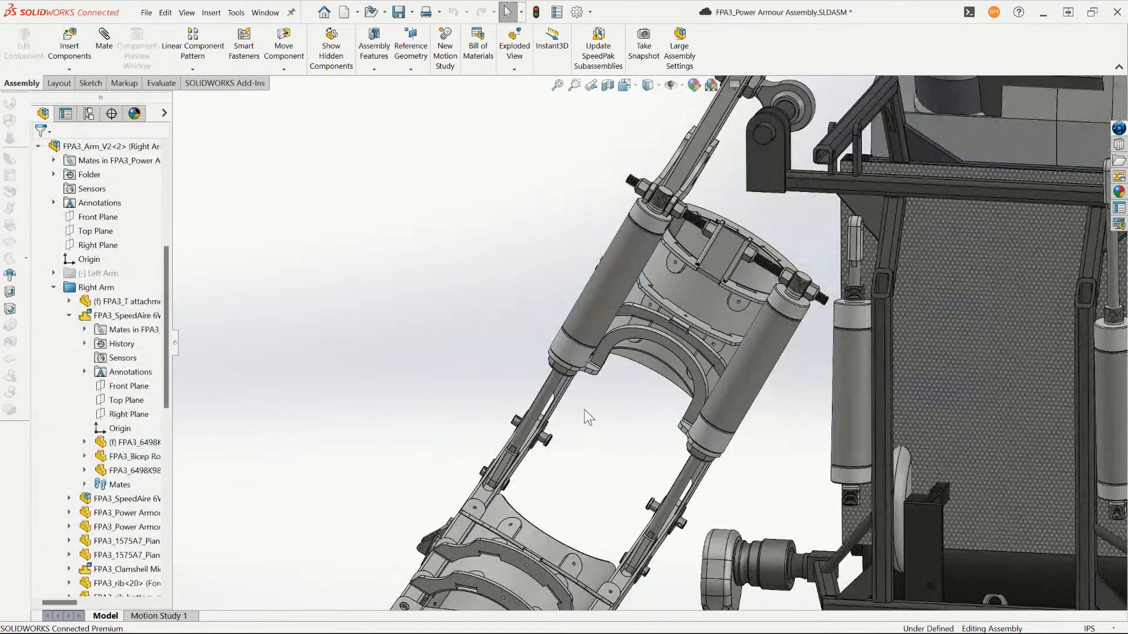
pyautogui.scroll(2, 588, 417)
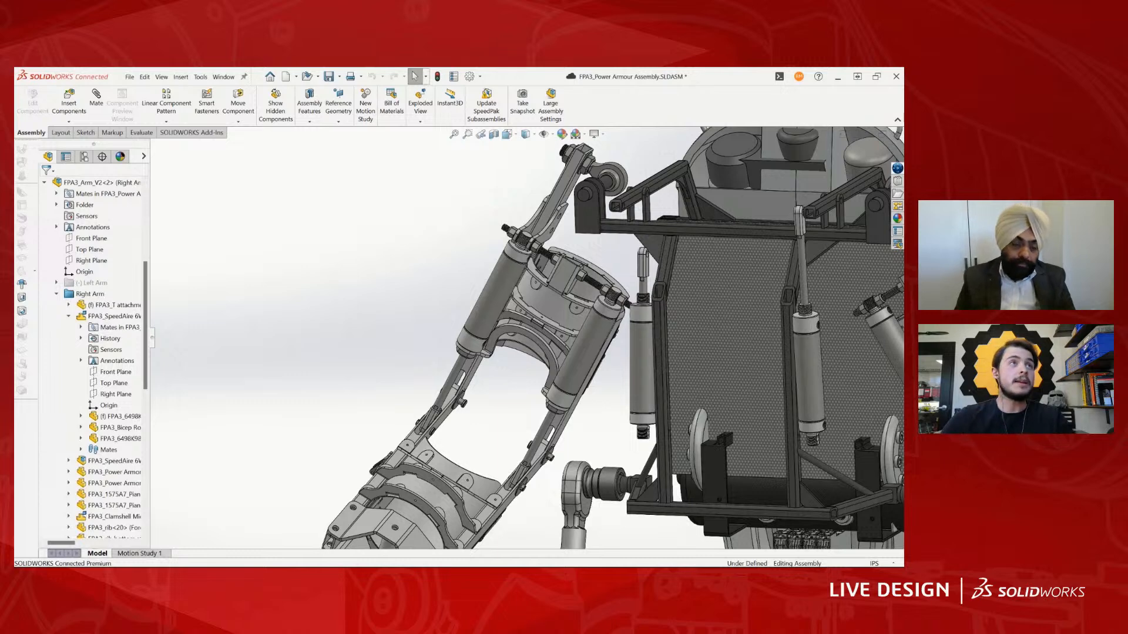
# - Switch to the browser's McMaster-Carr page and try to download the 6498K987 round body air cylinder as a 3-D Solidworks file
pyautogui.moveTo(669, 566); pyautogui.dragTo(451, 319)
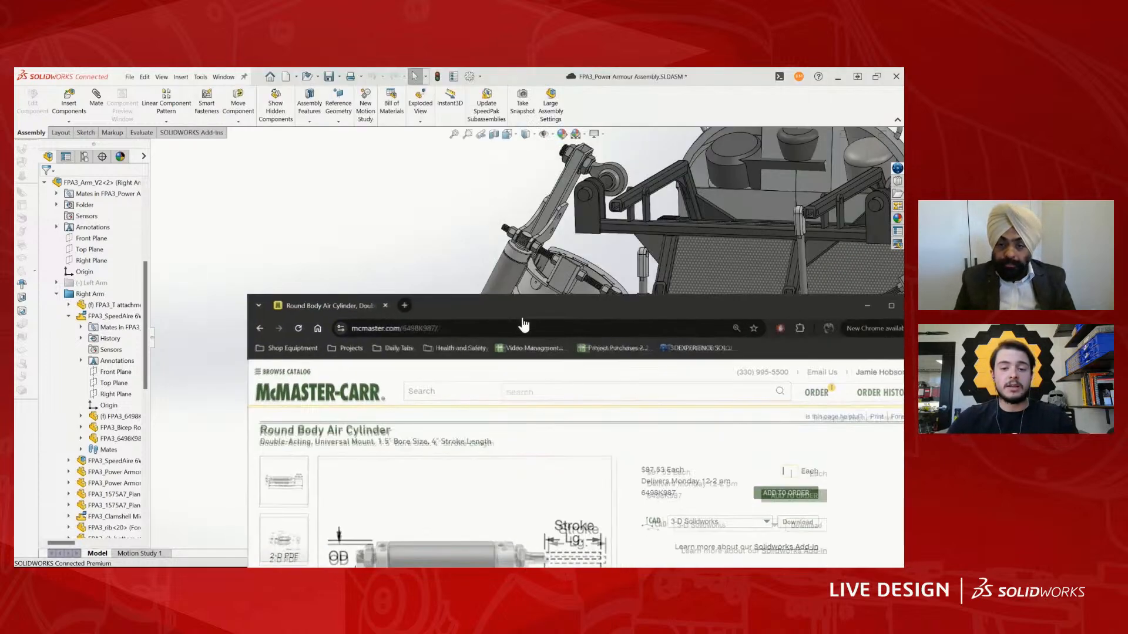
pyautogui.doubleClick(525, 323)
pyautogui.scroll(1, 670, 326)
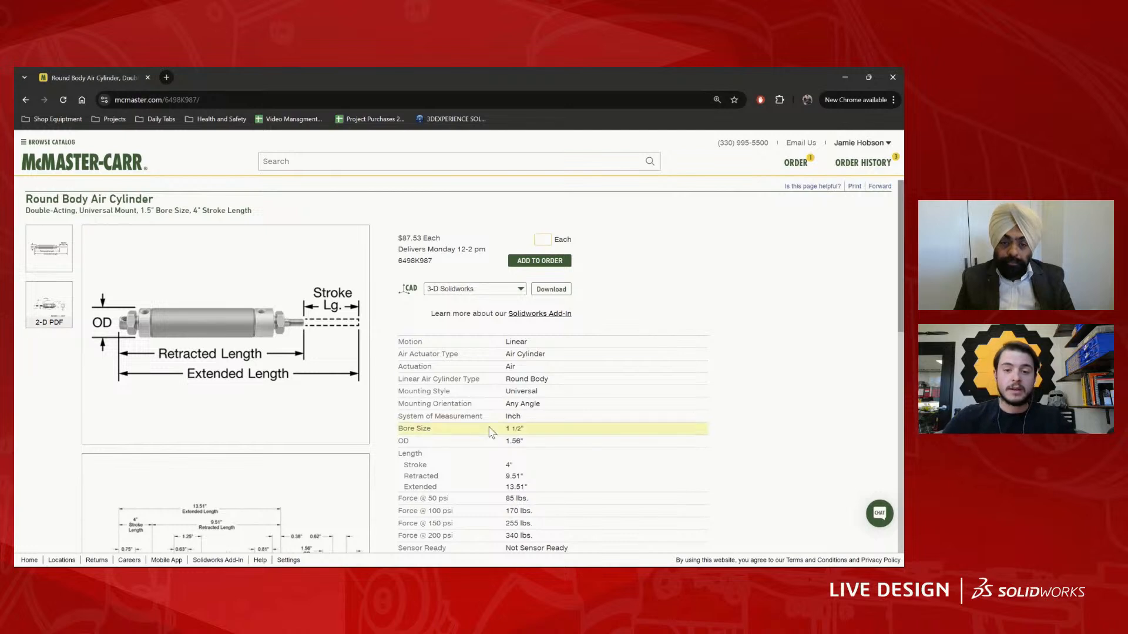
pyautogui.click(550, 289)
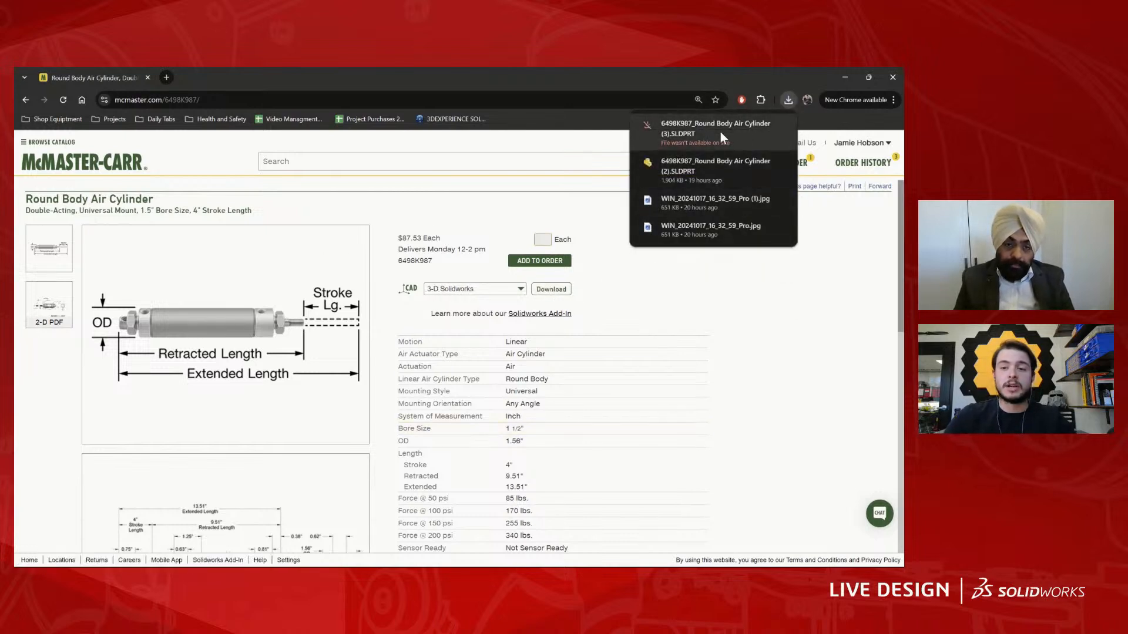
# - Locate the previously downloaded 6498K987_Round Body Air Cylinder (2).SLDPRT in the Downloads folder and switch back to SOLIDWORKS
pyautogui.moveTo(748, 149)
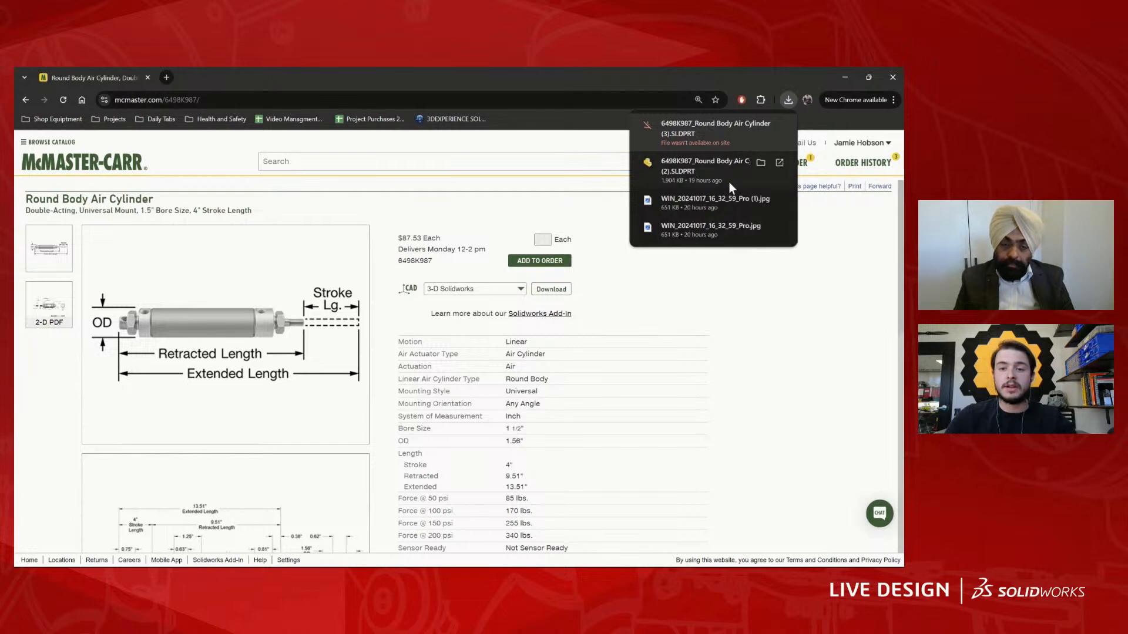
pyautogui.click(761, 161)
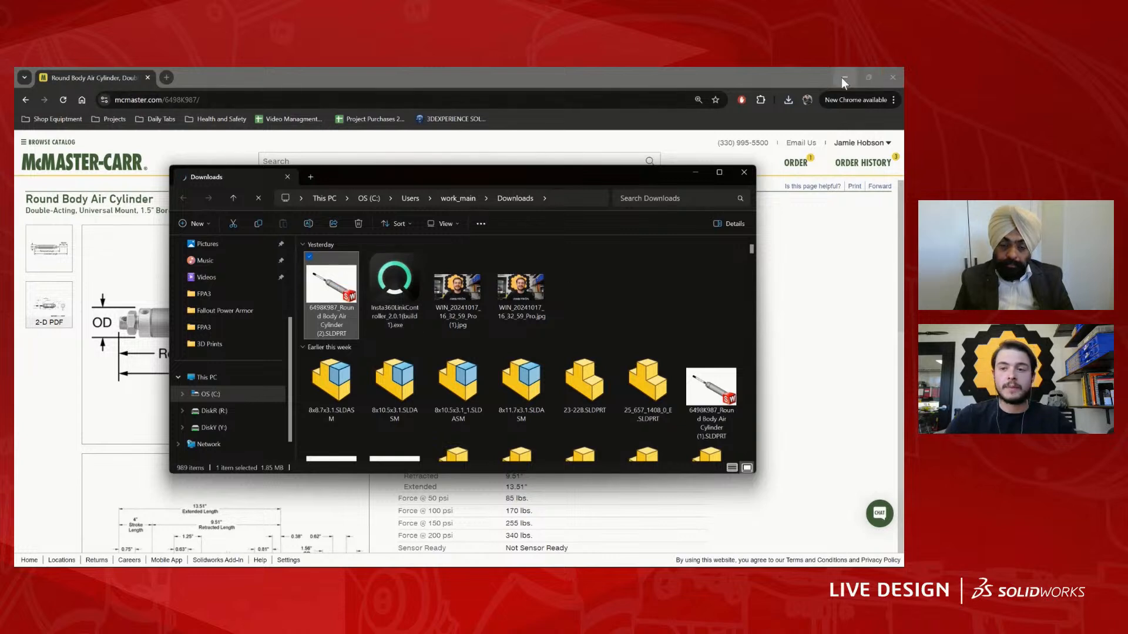
pyautogui.rightClick(346, 302)
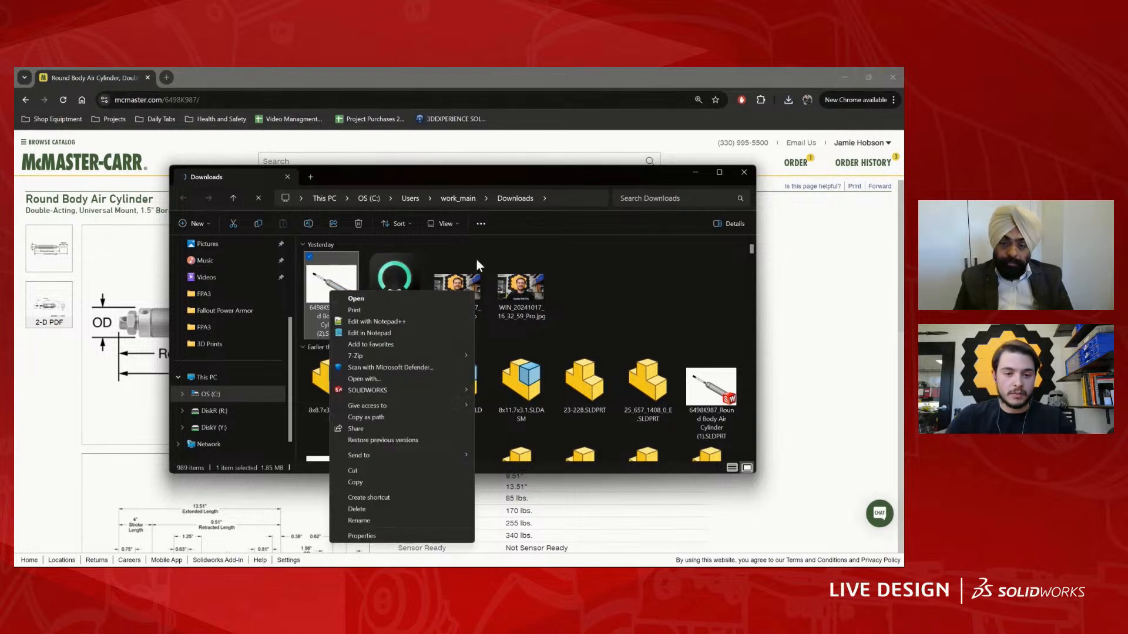
pyautogui.click(845, 78)
pyautogui.click(335, 160)
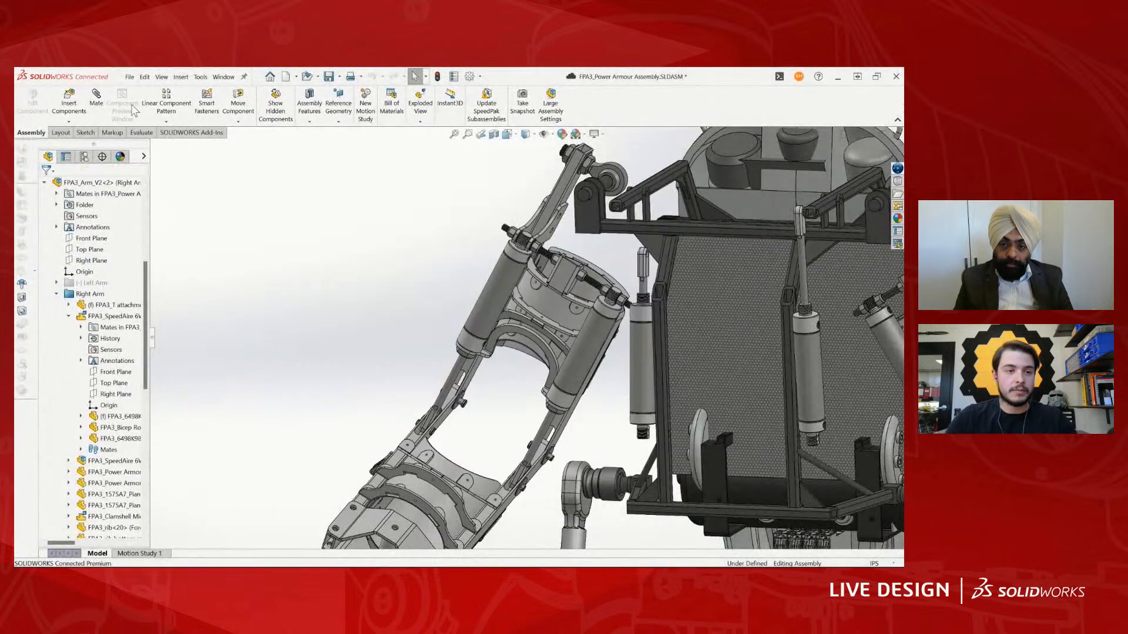
# - Open the local file 6498K987_Round Body Air Cylinder (2).SLDPRT
pyautogui.click(131, 79)
pyautogui.click(150, 112)
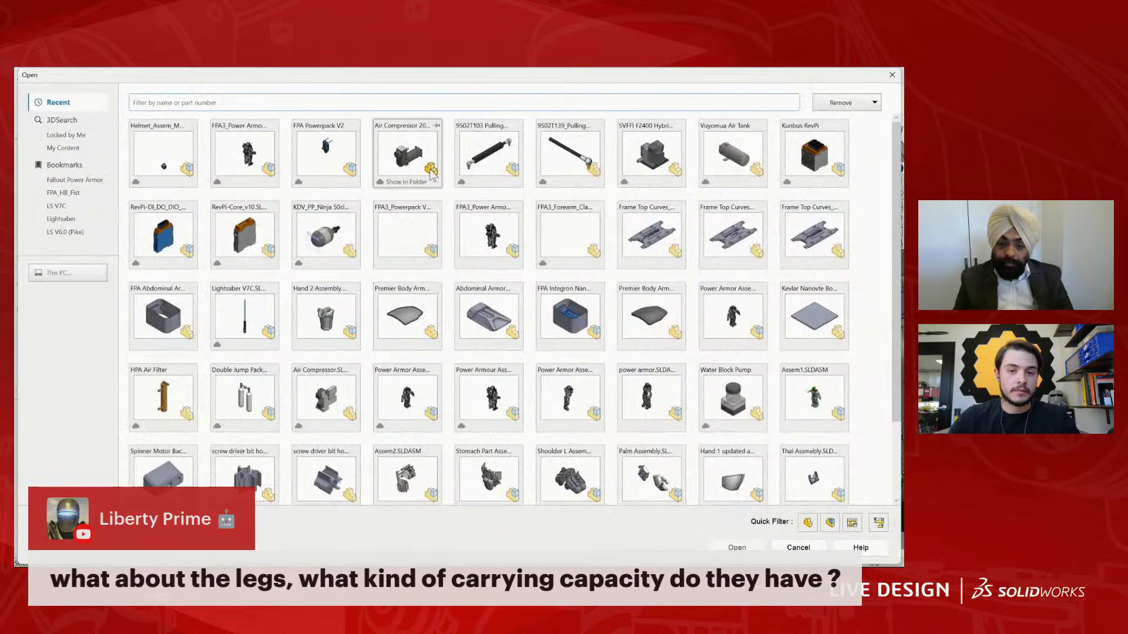
pyautogui.scroll(-1, 487, 235)
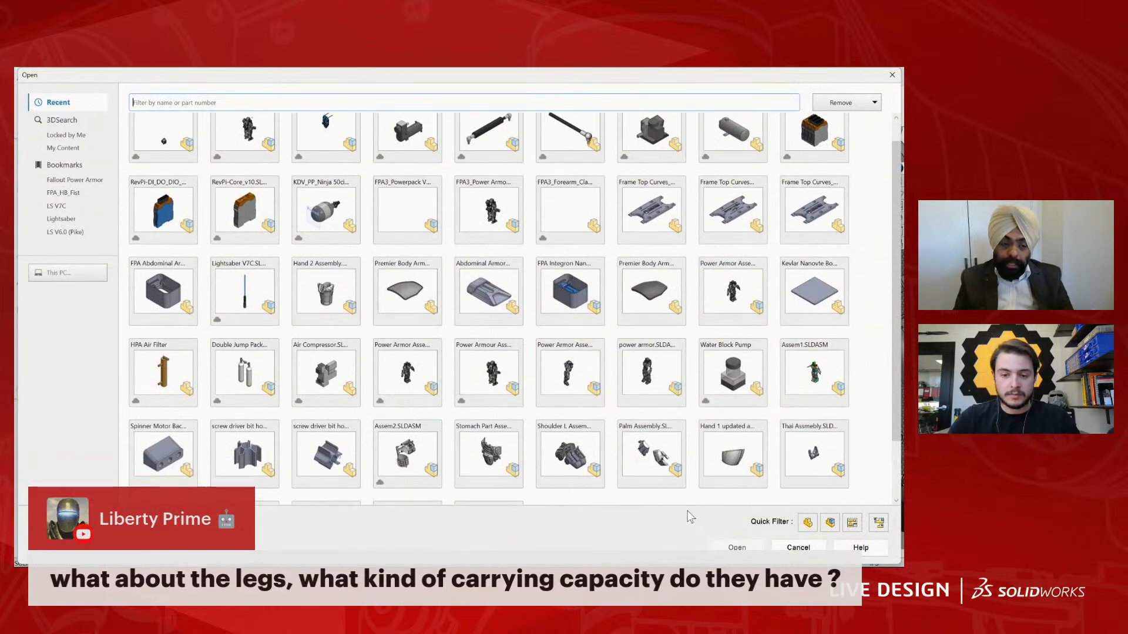
pyautogui.scroll(1, 247, 282)
pyautogui.click(54, 272)
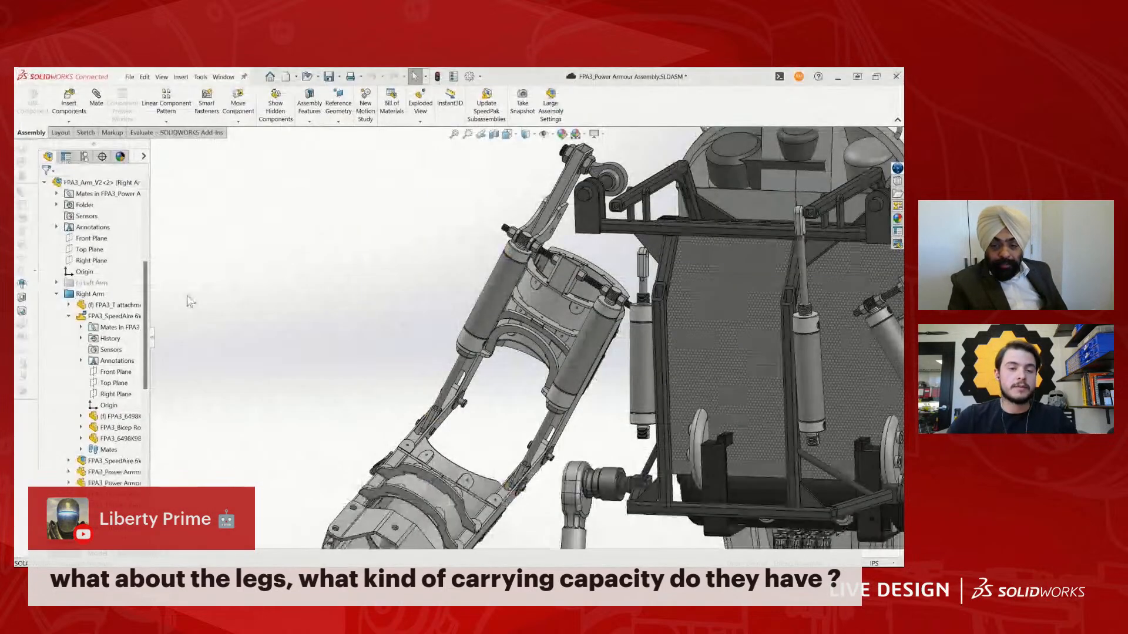
pyautogui.click(70, 223)
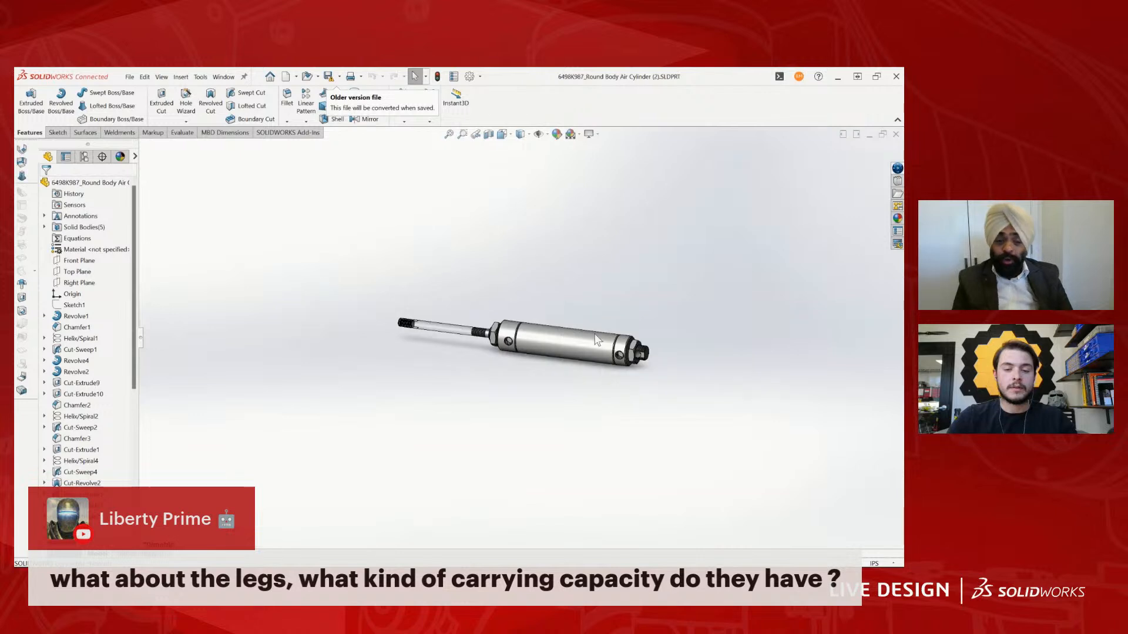
# - Inspect the air cylinder part as a whole and read through its list of features
pyautogui.moveTo(508, 321); pyautogui.dragTo(532, 336, button='middle')
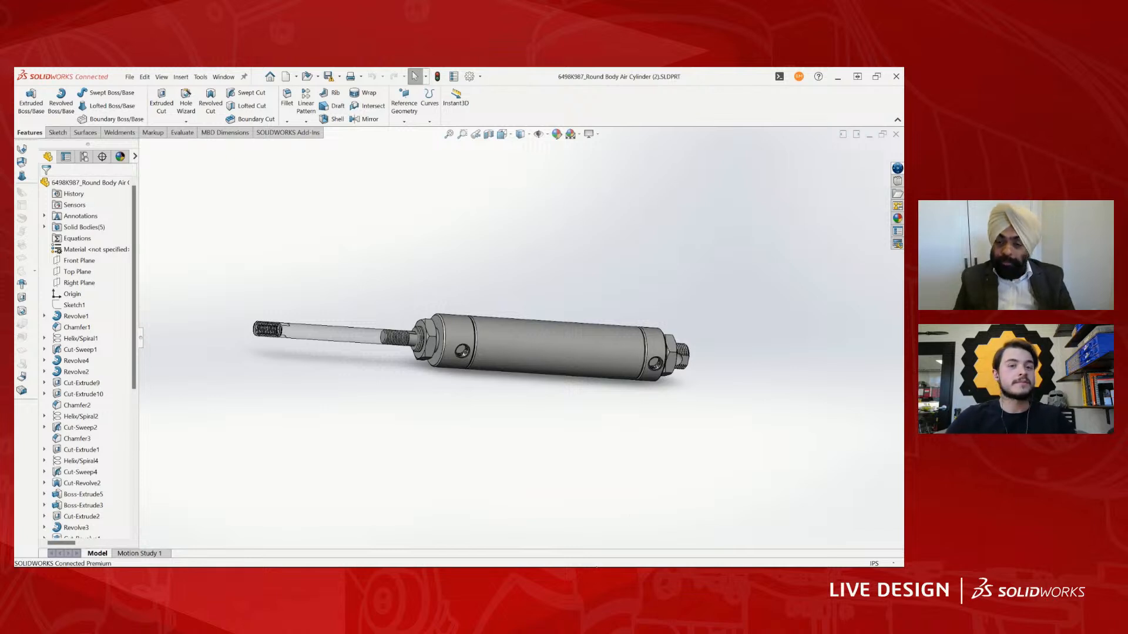
pyautogui.moveTo(646, 204); pyautogui.dragTo(429, 346, button='middle')
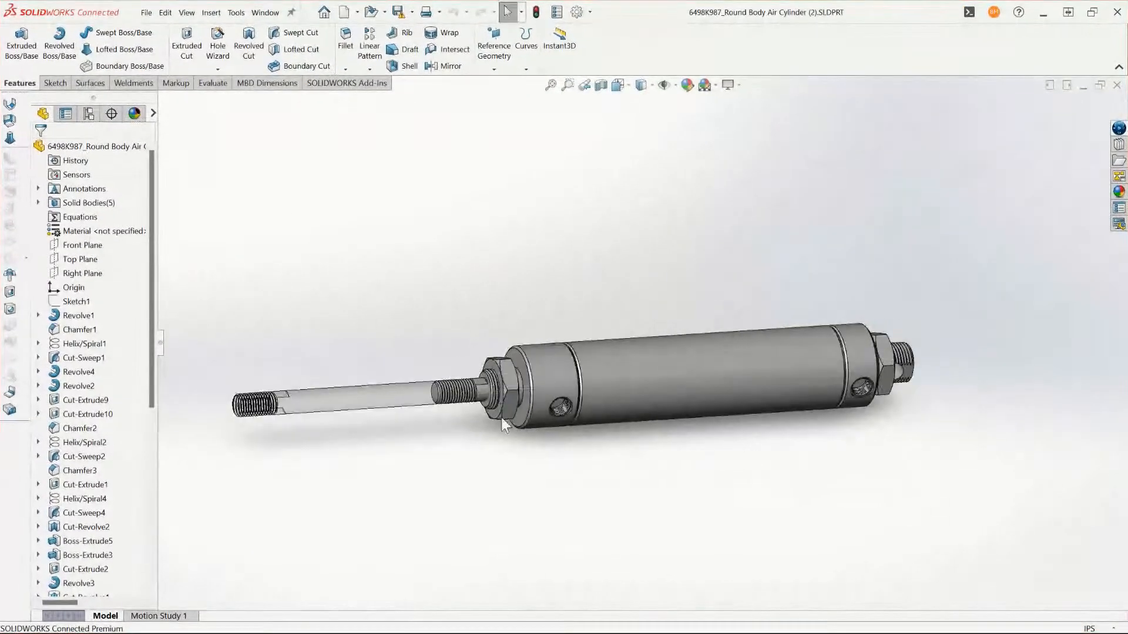
pyautogui.moveTo(502, 418); pyautogui.dragTo(504, 421, button='middle')
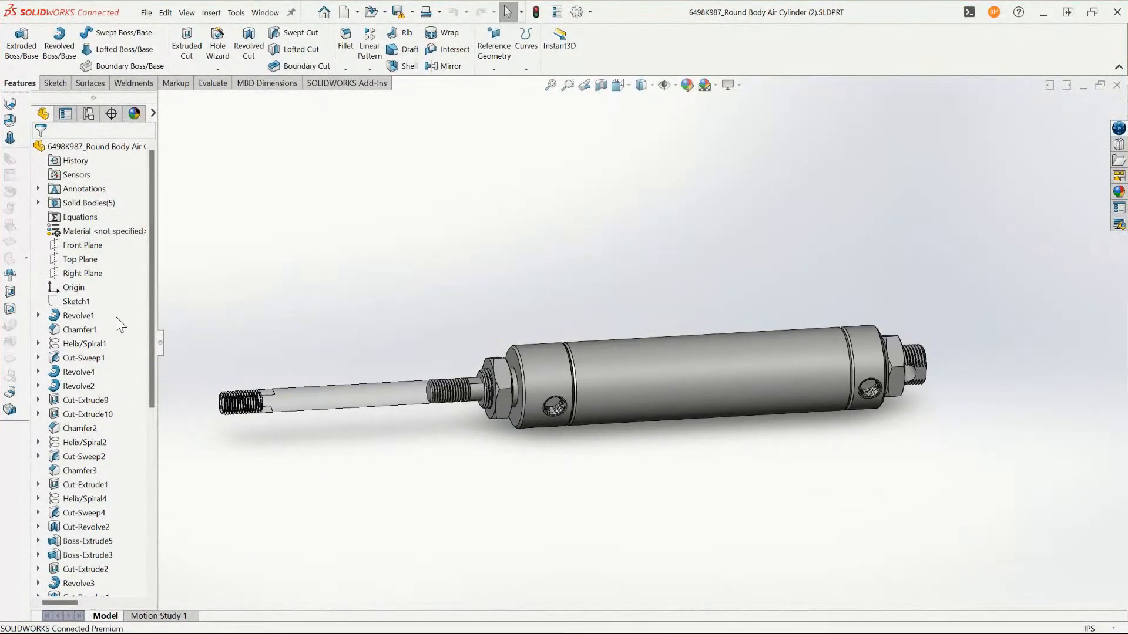
pyautogui.scroll(-4, 115, 316)
pyautogui.scroll(4, 144, 367)
pyautogui.scroll(-5, 150, 391)
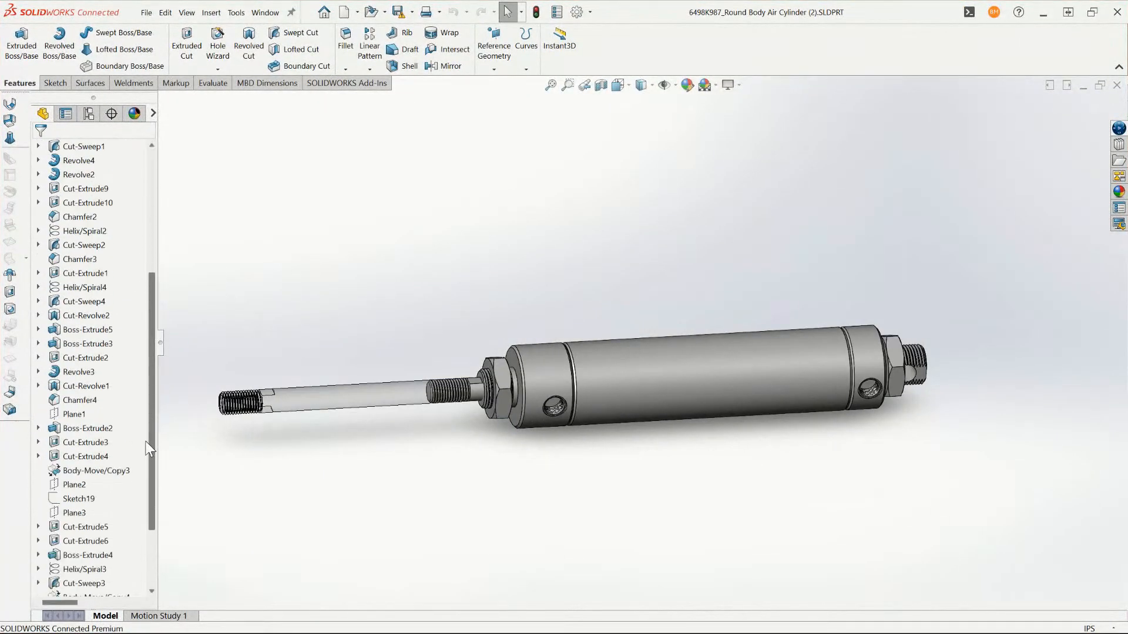
pyautogui.scroll(2, 506, 449)
pyautogui.scroll(-4, 509, 271)
pyautogui.scroll(5, 786, 353)
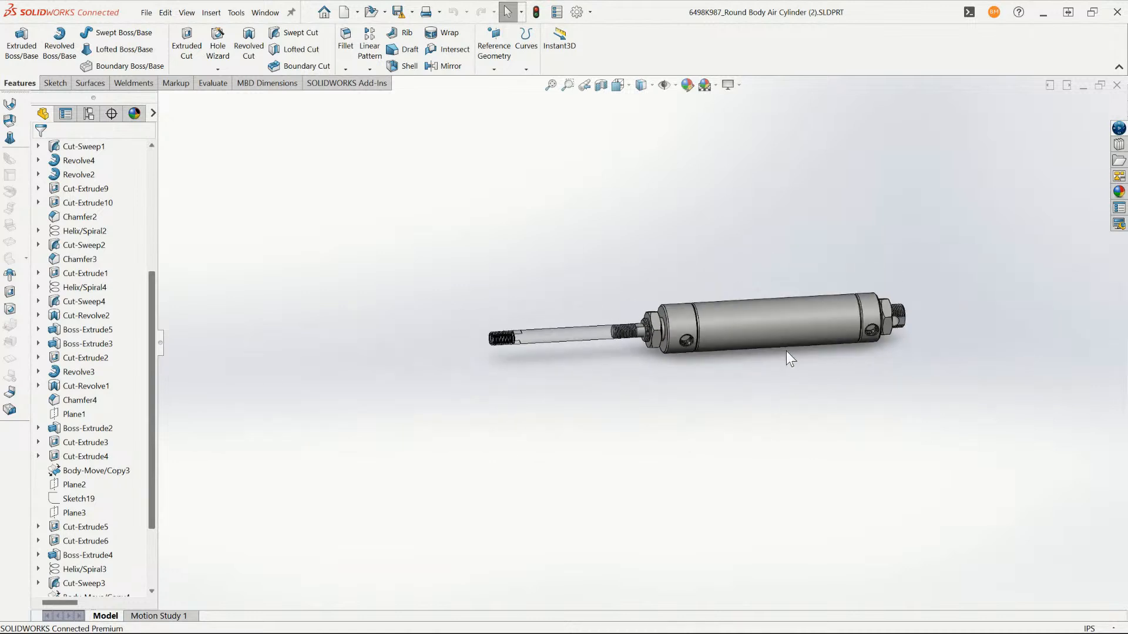
pyautogui.scroll(-3, 766, 333)
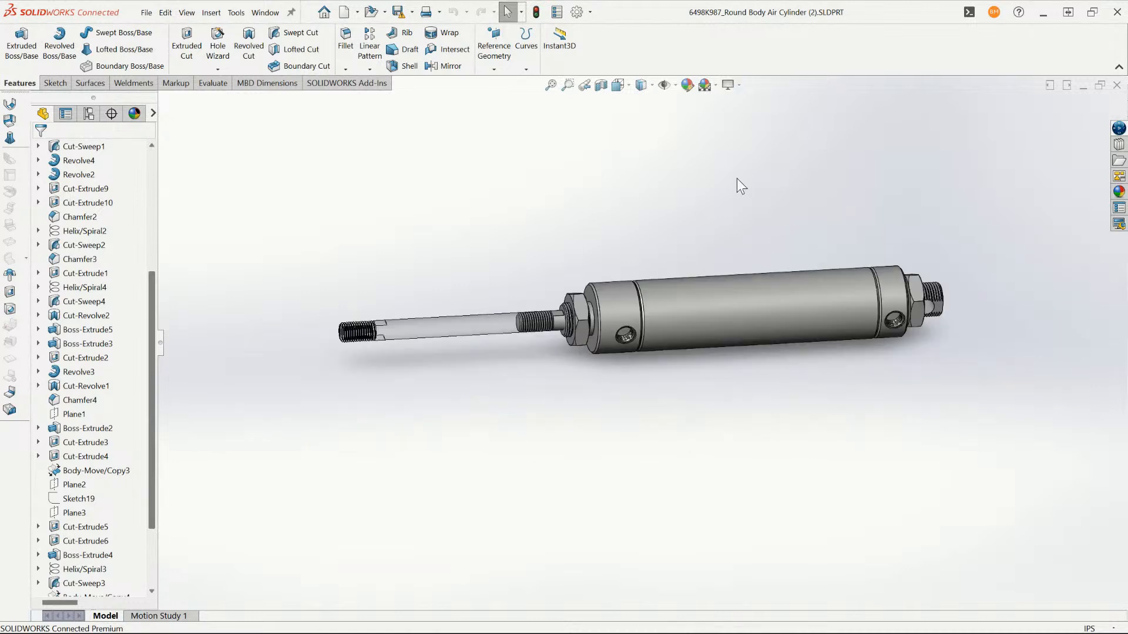
# - Examine the cylinder's piston rod with its retracted and extended threaded ends, and display the part's configurations
pyautogui.scroll(-2, 737, 178)
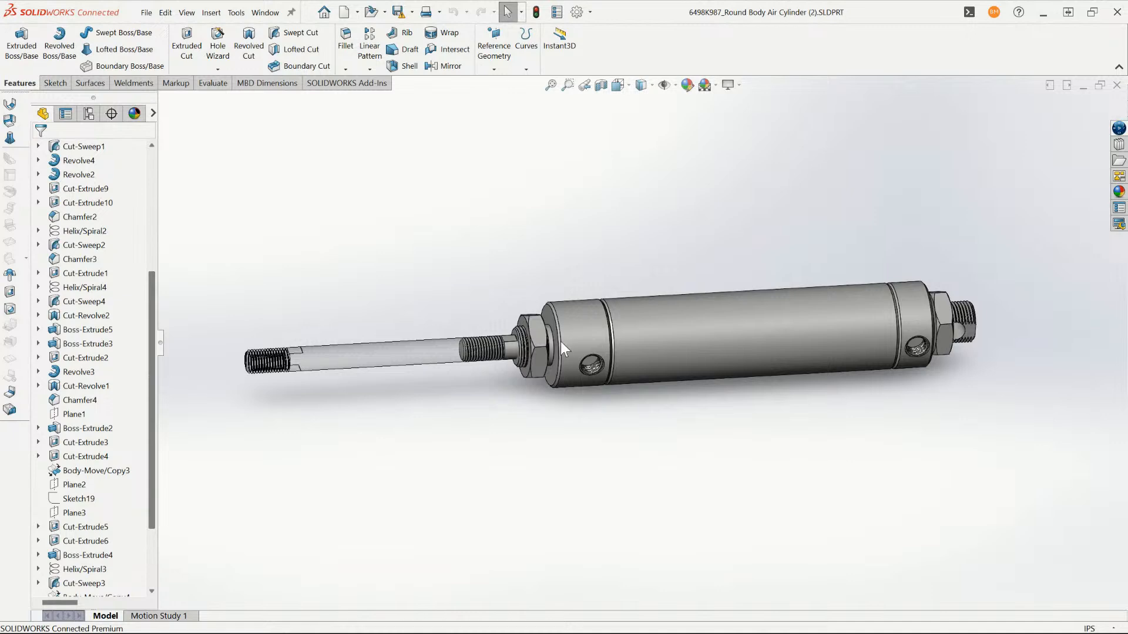
pyautogui.moveTo(560, 341); pyautogui.dragTo(617, 423, button='middle')
pyautogui.scroll(-3, 616, 403)
pyautogui.moveTo(612, 373)
pyautogui.mouseDown(button='middle')
pyautogui.moveTo(599, 329)
pyautogui.moveTo(600, 364)
pyautogui.mouseUp(button='middle')
pyautogui.scroll(3, 602, 381)
pyautogui.scroll(-3, 496, 389)
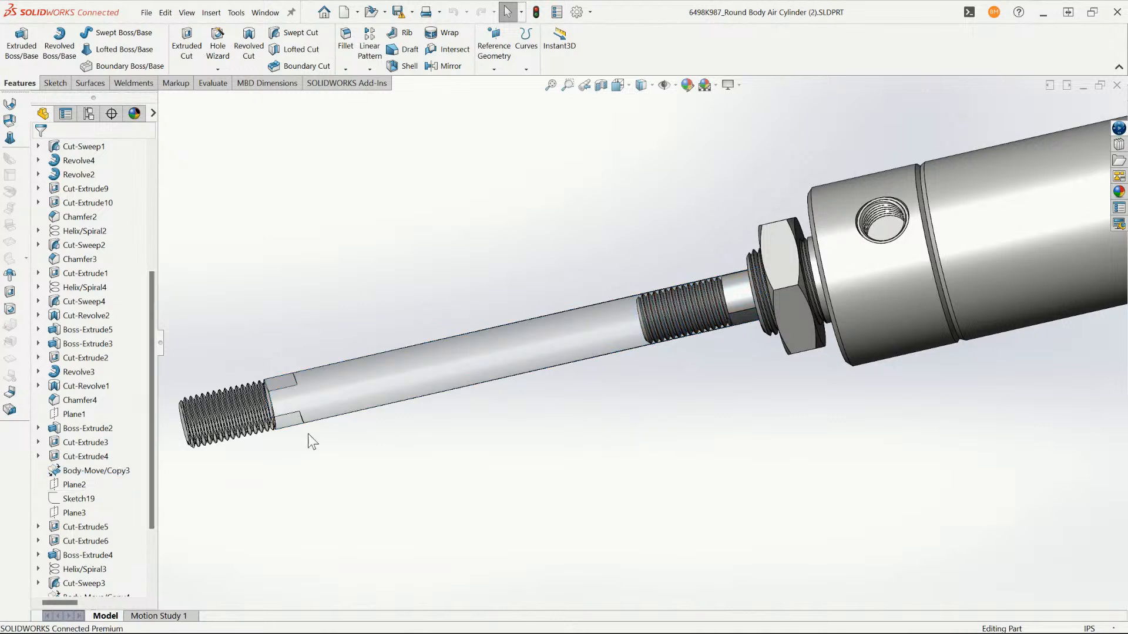
pyautogui.moveTo(310, 440); pyautogui.dragTo(503, 345, button='middle')
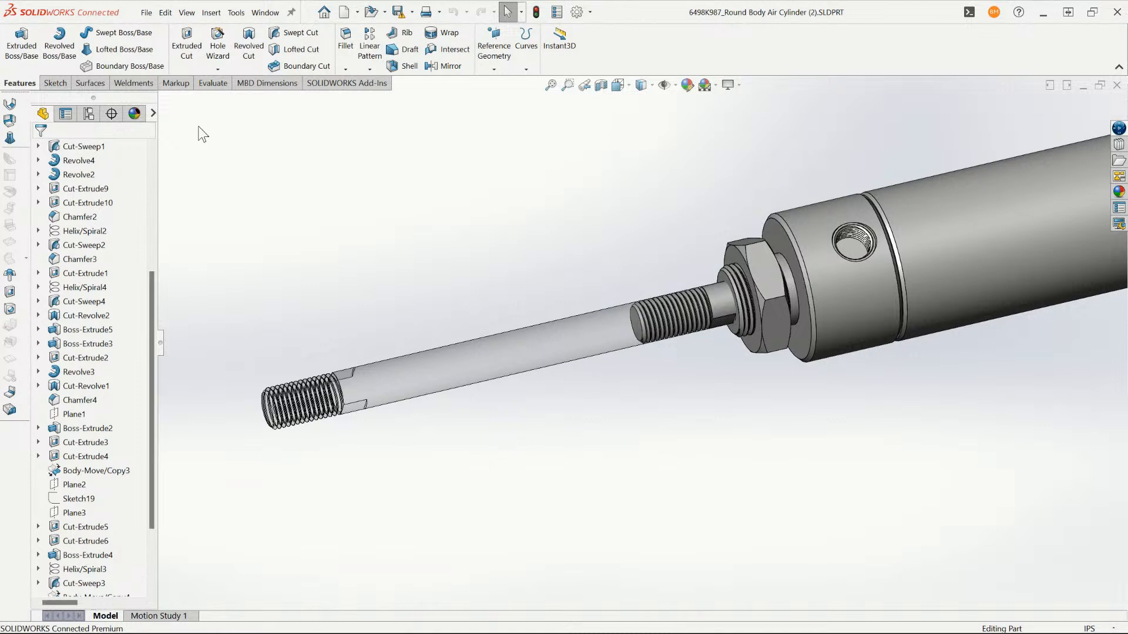
pyautogui.click(88, 113)
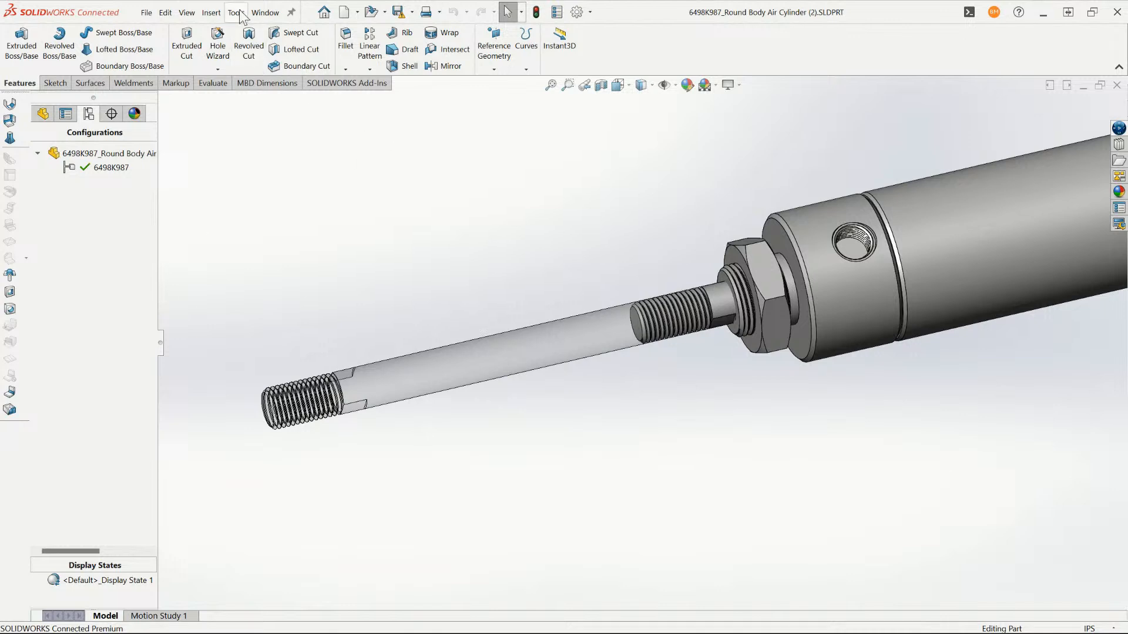
# - Switch to the FPA3_Arm_V2 assembly and make the right arm's nearer FPA3_SpeedAire cylinder subassembly flexible
pyautogui.click(265, 13)
pyautogui.click(318, 207)
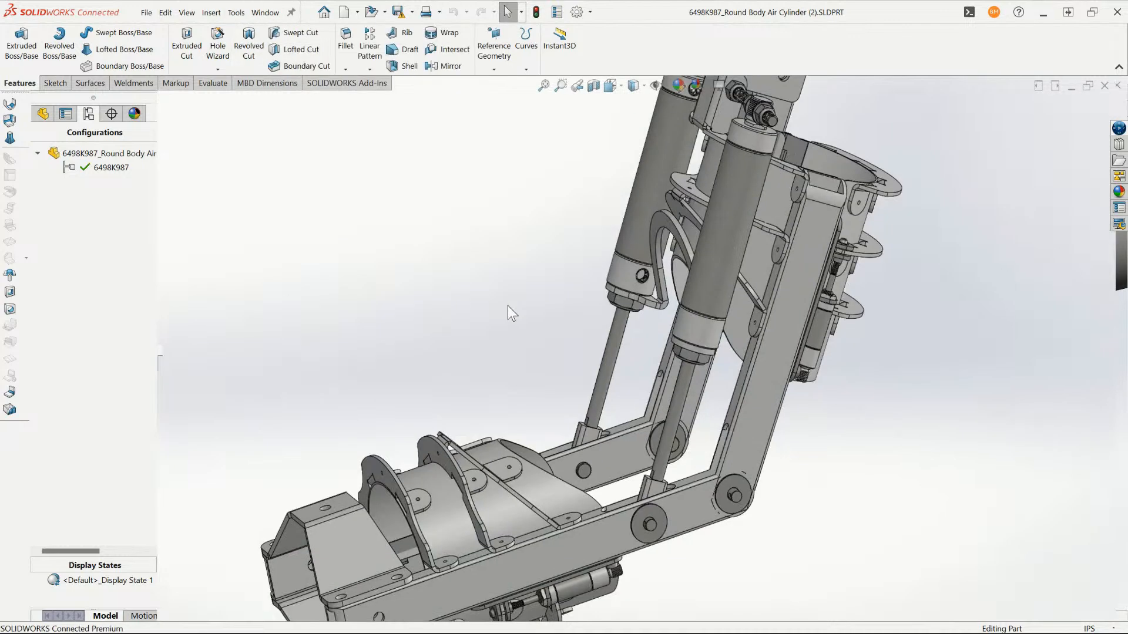
pyautogui.click(682, 291)
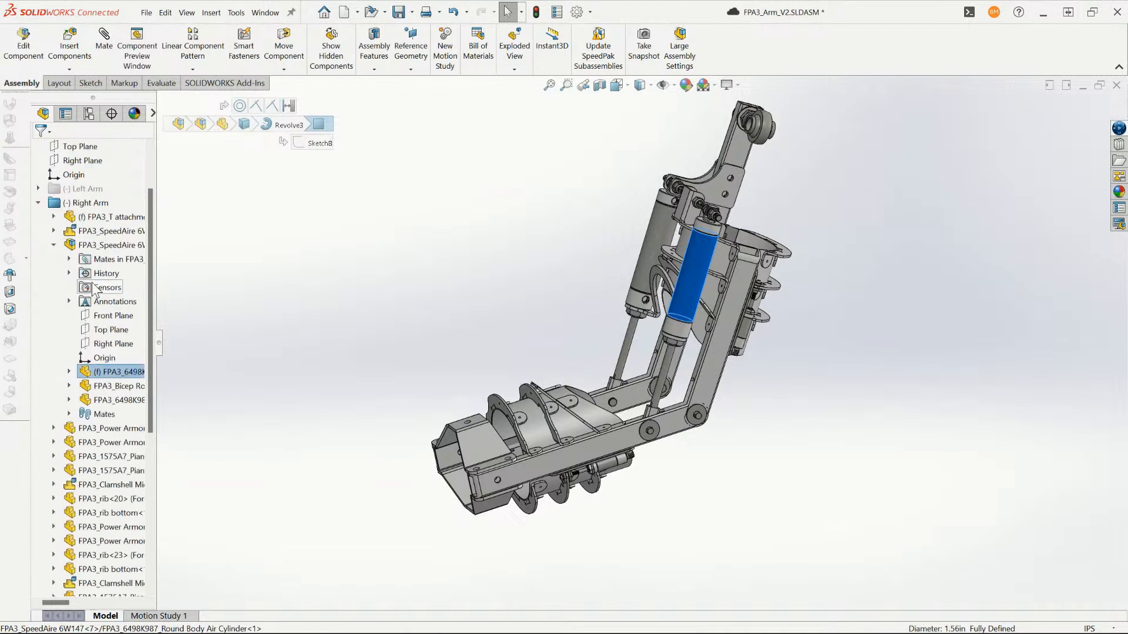
pyautogui.click(112, 245)
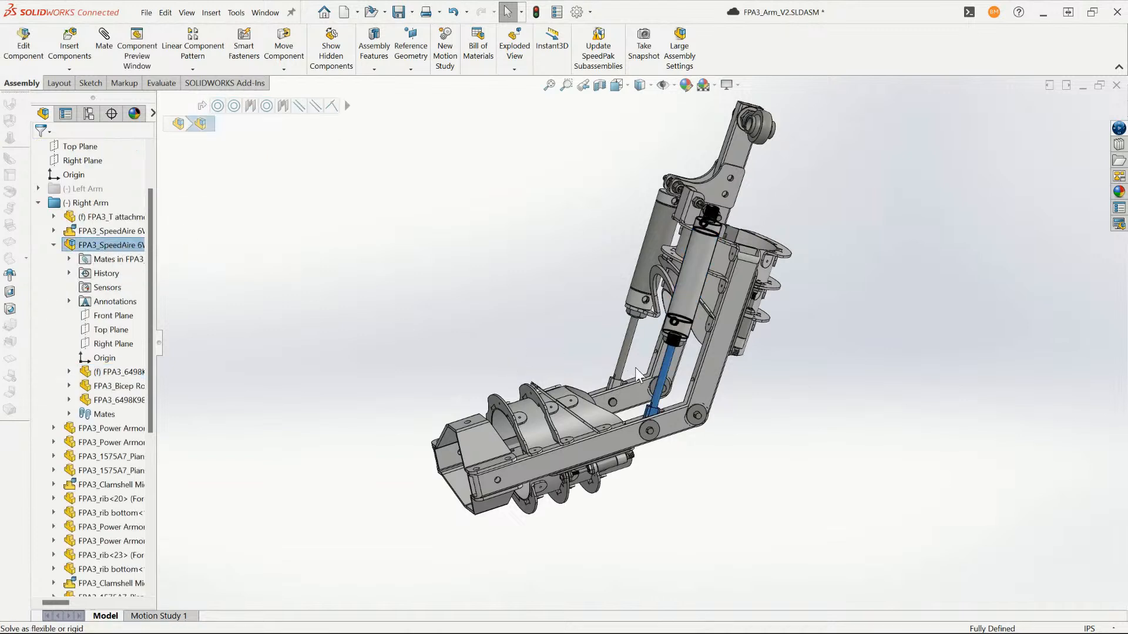
# - Swing the right forearm up about the elbow joint so the cylinder rods retract with it
pyautogui.scroll(-3, 627, 345)
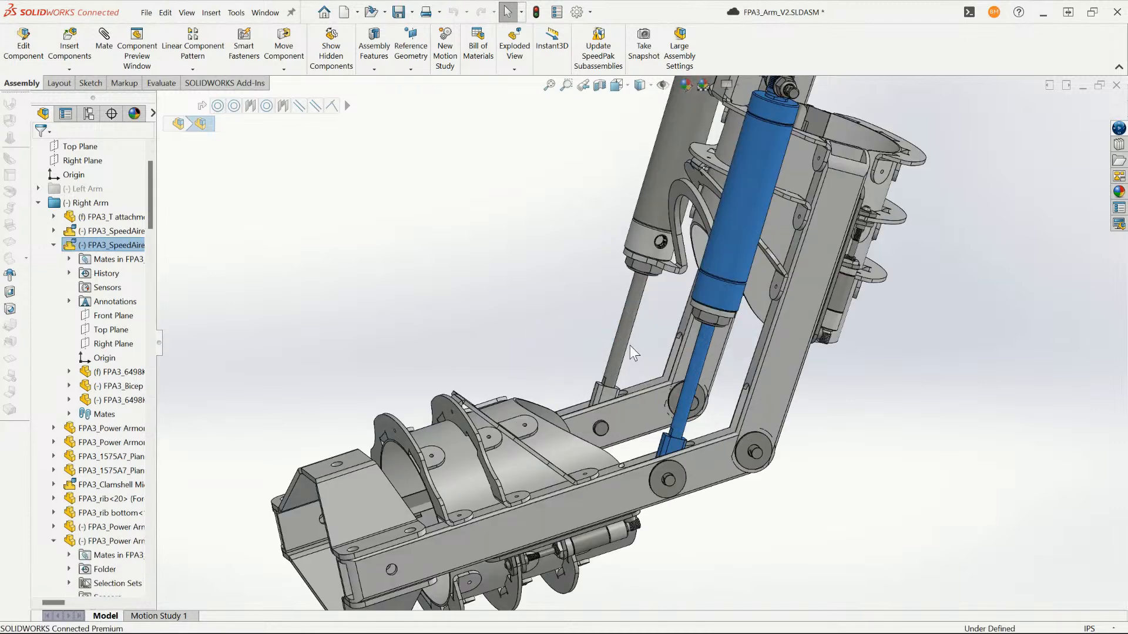
pyautogui.click(592, 491)
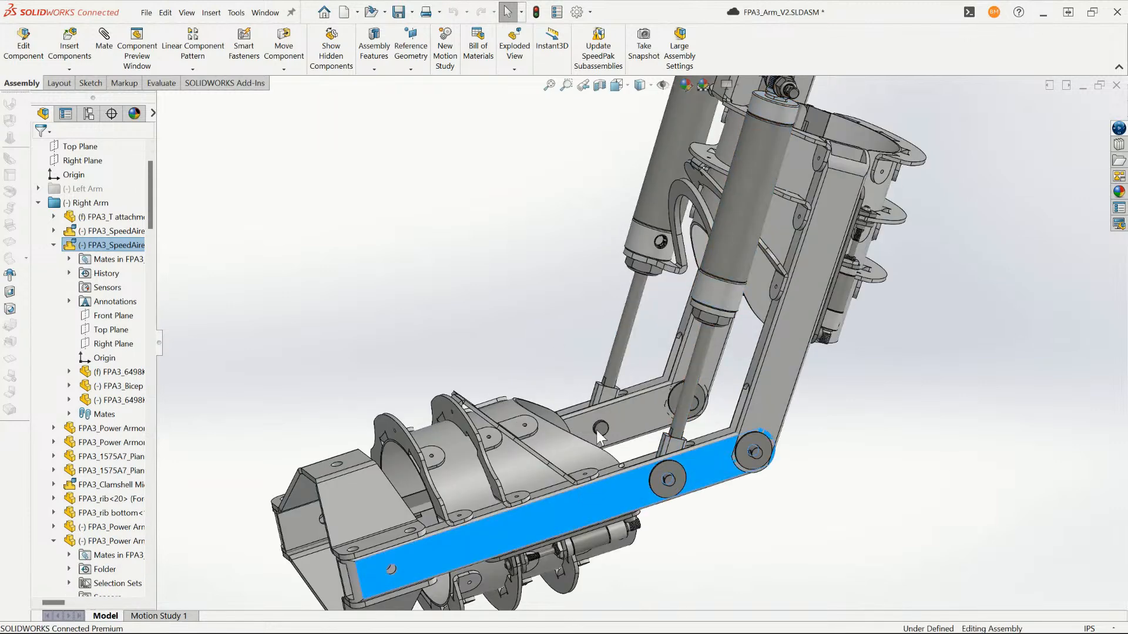
pyautogui.moveTo(598, 397); pyautogui.dragTo(694, 231)
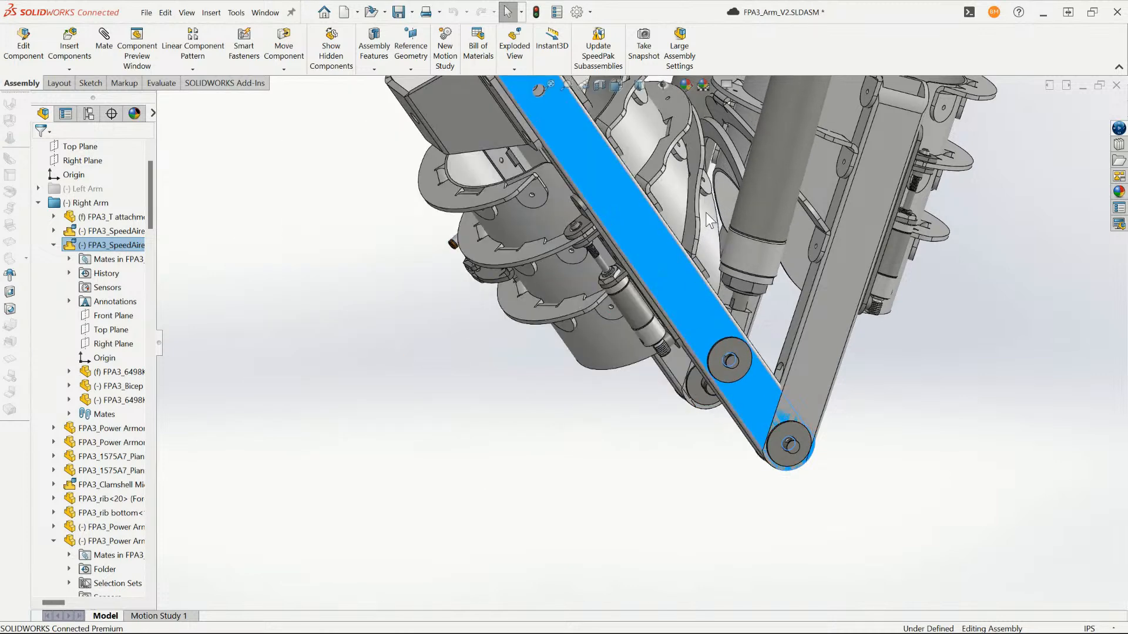
# - Inspect the ribs along the right forearm and the air cylinders between the forearm and upper arm
pyautogui.scroll(2, 703, 168)
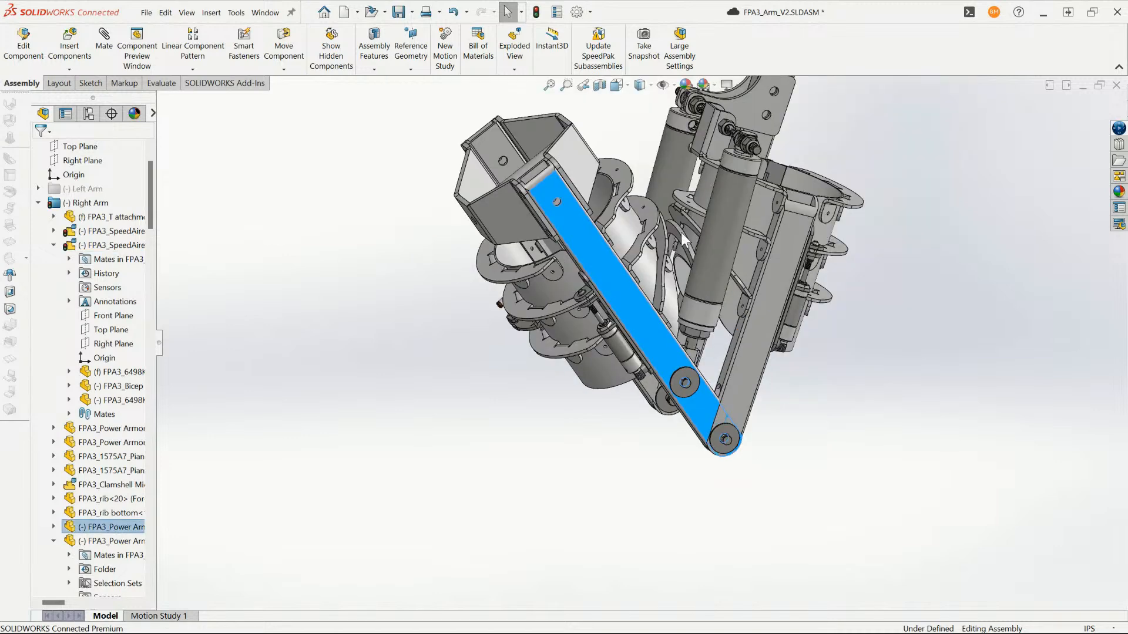
pyautogui.moveTo(681, 231); pyautogui.dragTo(661, 253, button='middle')
pyautogui.scroll(-4, 661, 252)
pyautogui.click(639, 235)
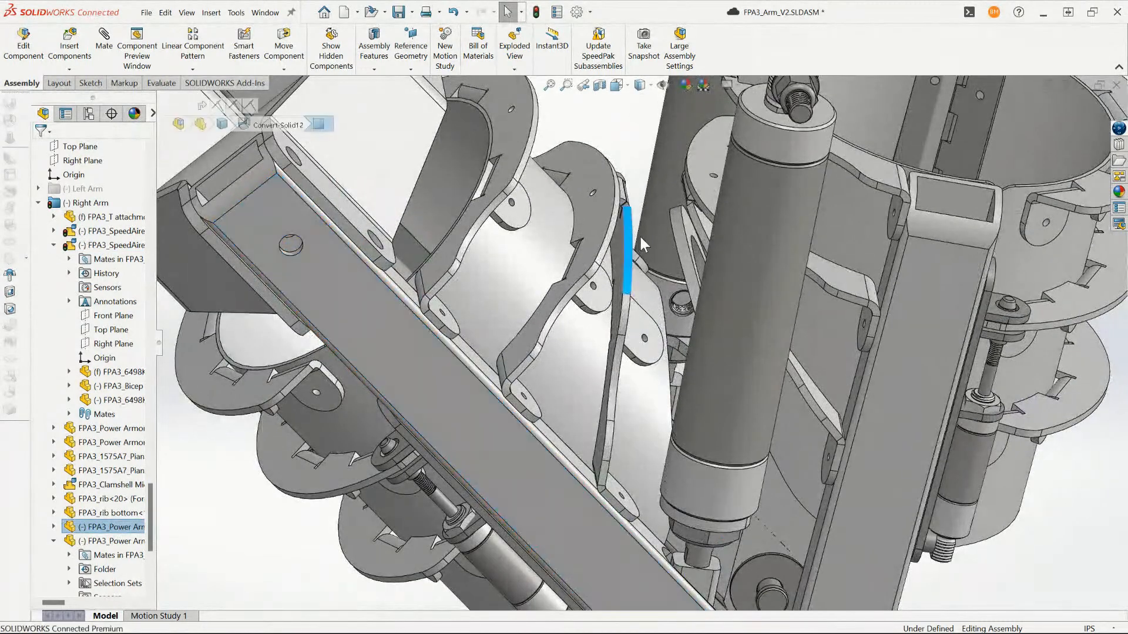
pyautogui.click(653, 230)
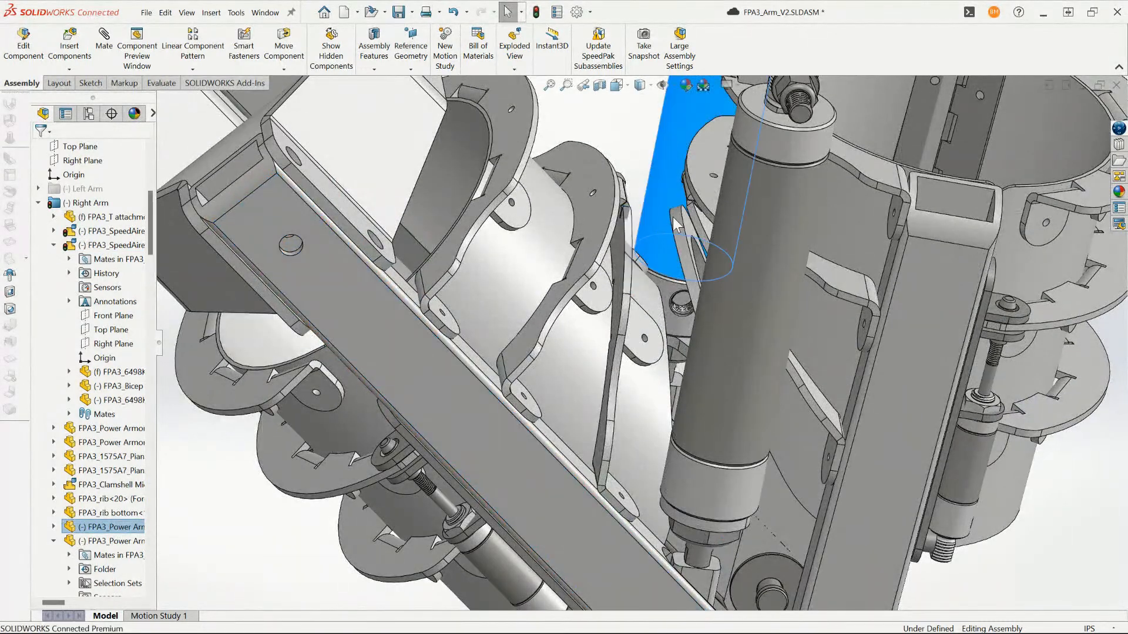
pyautogui.click(624, 292)
pyautogui.click(600, 297)
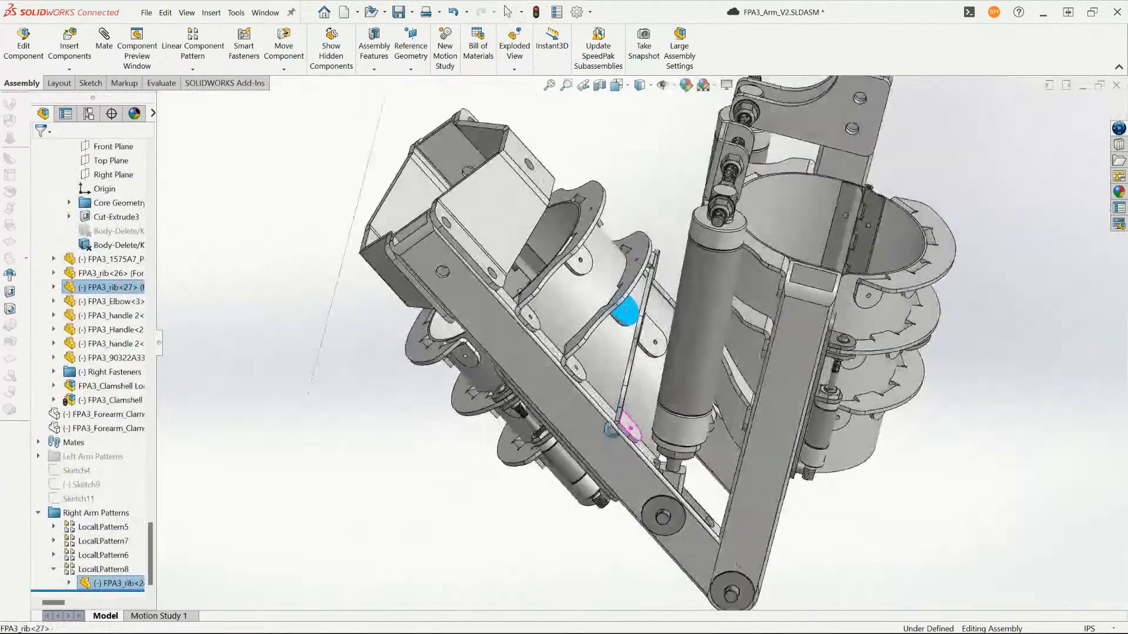
# - Examine the air cylinder's threaded rod end and its mounting at the elbow from several viewing angles
pyautogui.moveTo(611, 431); pyautogui.dragTo(617, 491, button='middle')
pyautogui.moveTo(667, 321); pyautogui.dragTo(647, 417, button='middle')
pyautogui.scroll(-5, 647, 417)
pyautogui.moveTo(646, 456); pyautogui.dragTo(630, 505, button='middle')
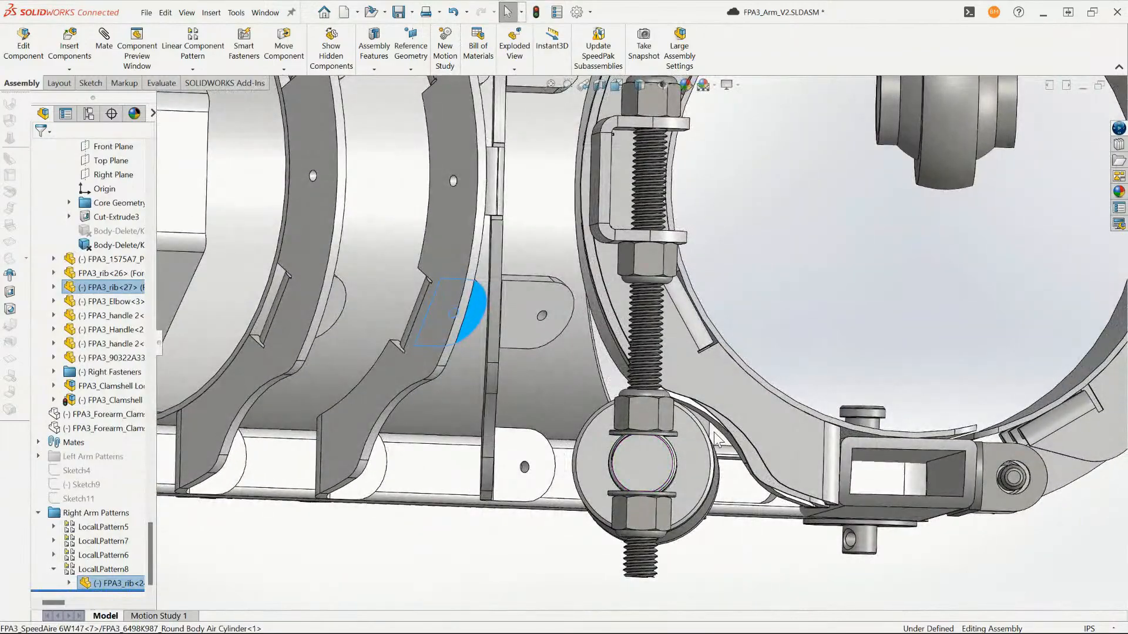
pyautogui.scroll(4, 680, 381)
pyautogui.moveTo(680, 380); pyautogui.dragTo(699, 415, button='middle')
pyautogui.scroll(-5, 611, 147)
# - Swing the lower clamshell of the right forearm open about its hinge, away from the arm frame
pyautogui.scroll(6, 587, 177)
pyautogui.moveTo(544, 365); pyautogui.dragTo(611, 468, button='middle')
pyautogui.scroll(-8, 589, 309)
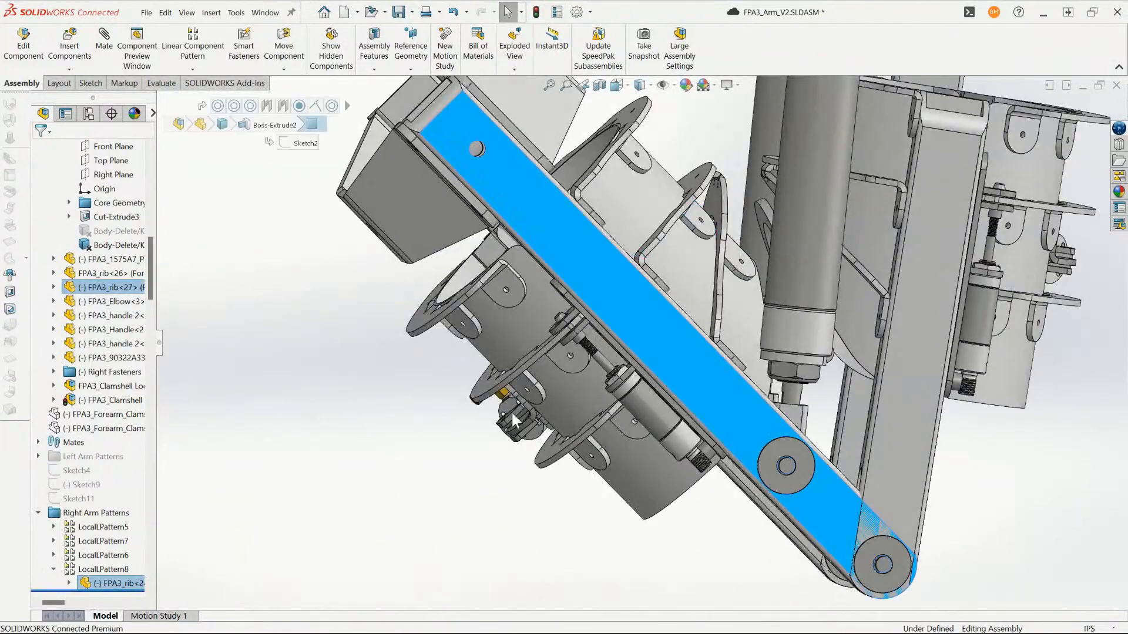
pyautogui.moveTo(513, 414); pyautogui.dragTo(398, 471)
pyautogui.click(424, 362)
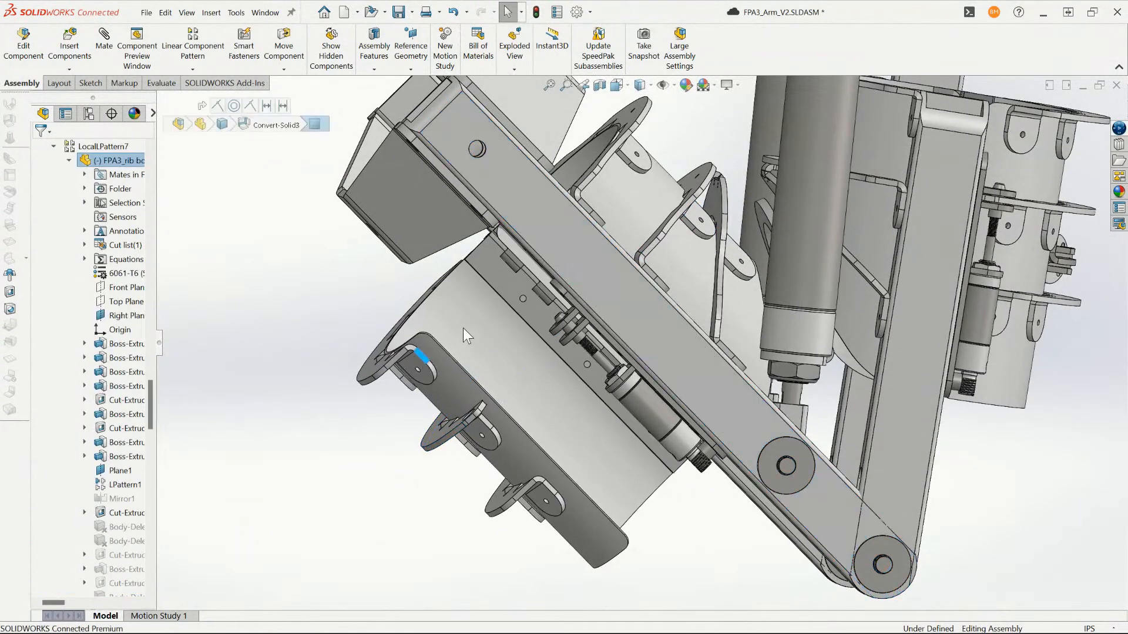
# - Switch to the 6498K987_Round Body Air Cylinder (2) part and view the whole cylinder with its rod
pyautogui.click(265, 13)
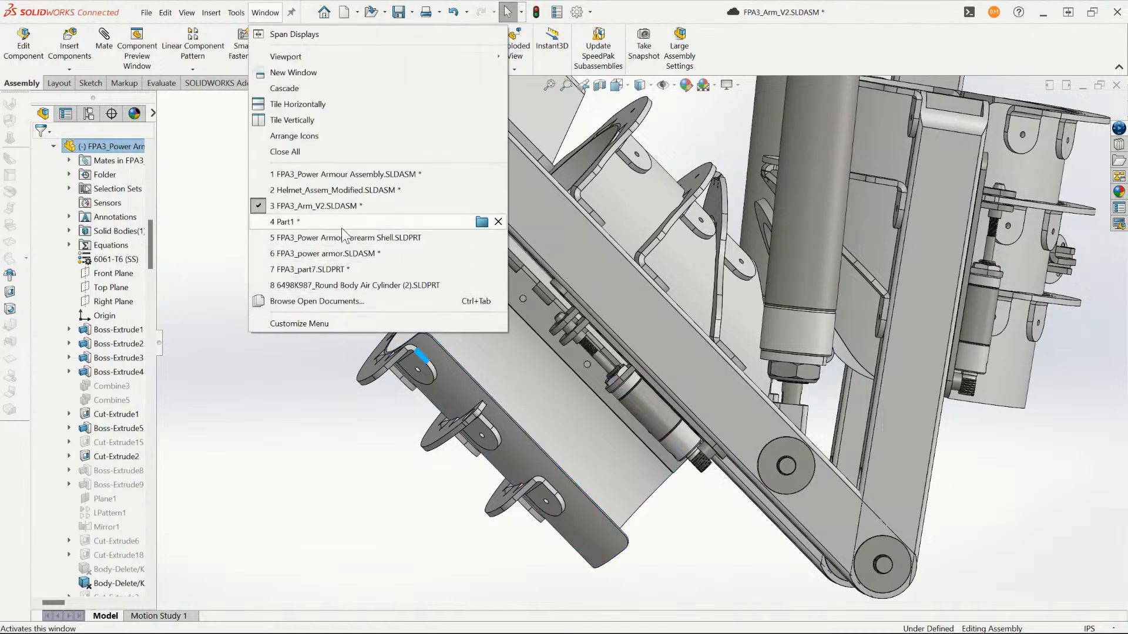
pyautogui.click(340, 285)
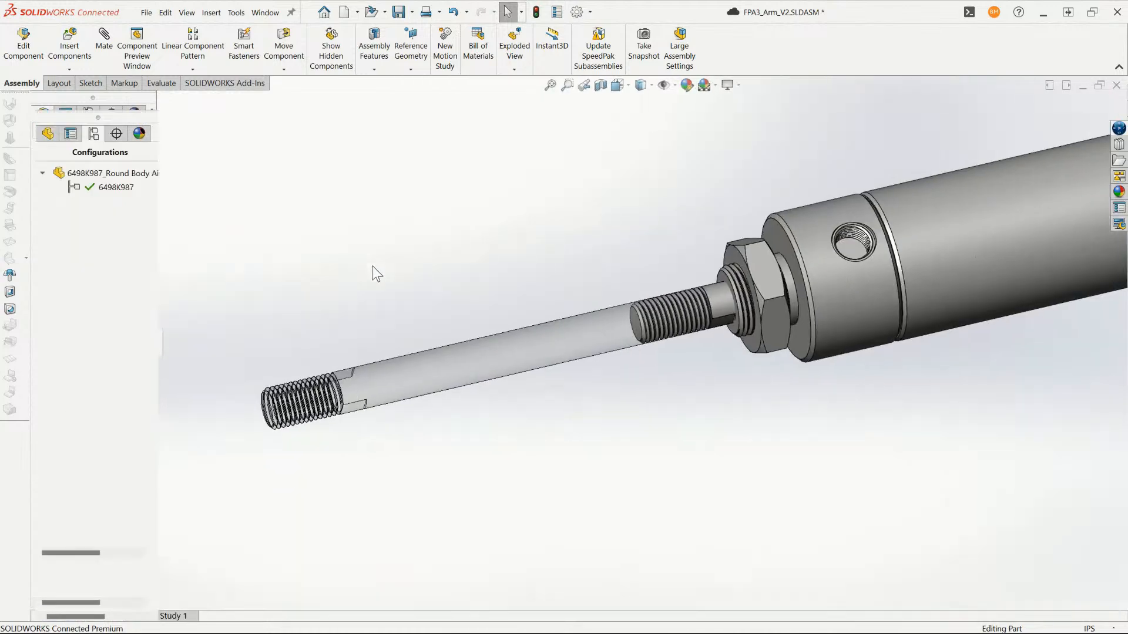
pyautogui.scroll(-5, 970, 325)
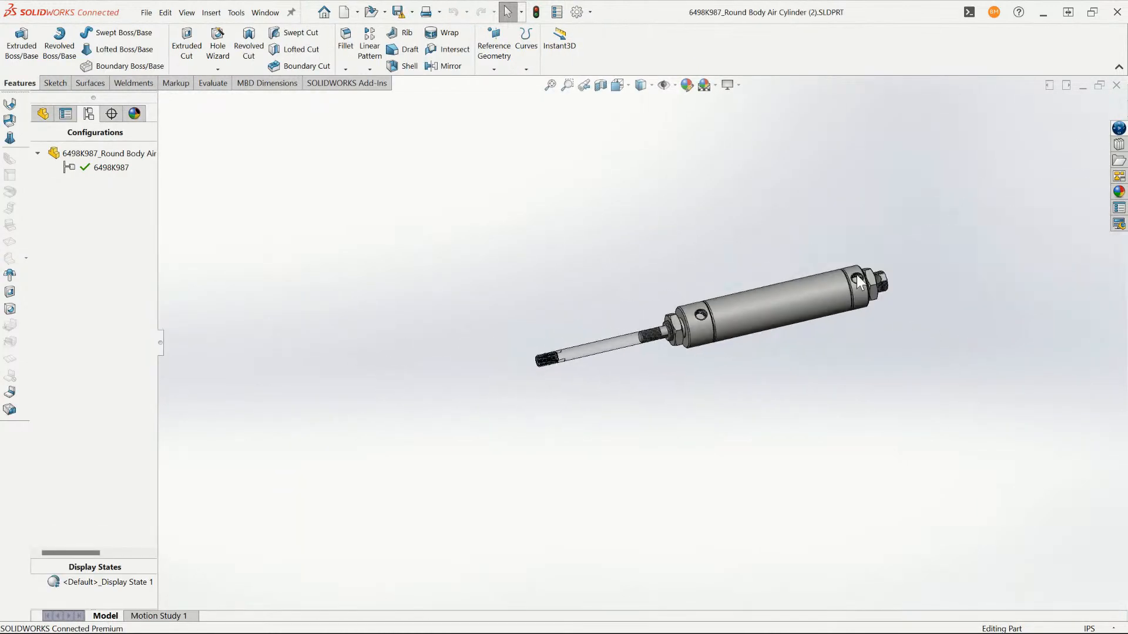
pyautogui.scroll(5, 438, 272)
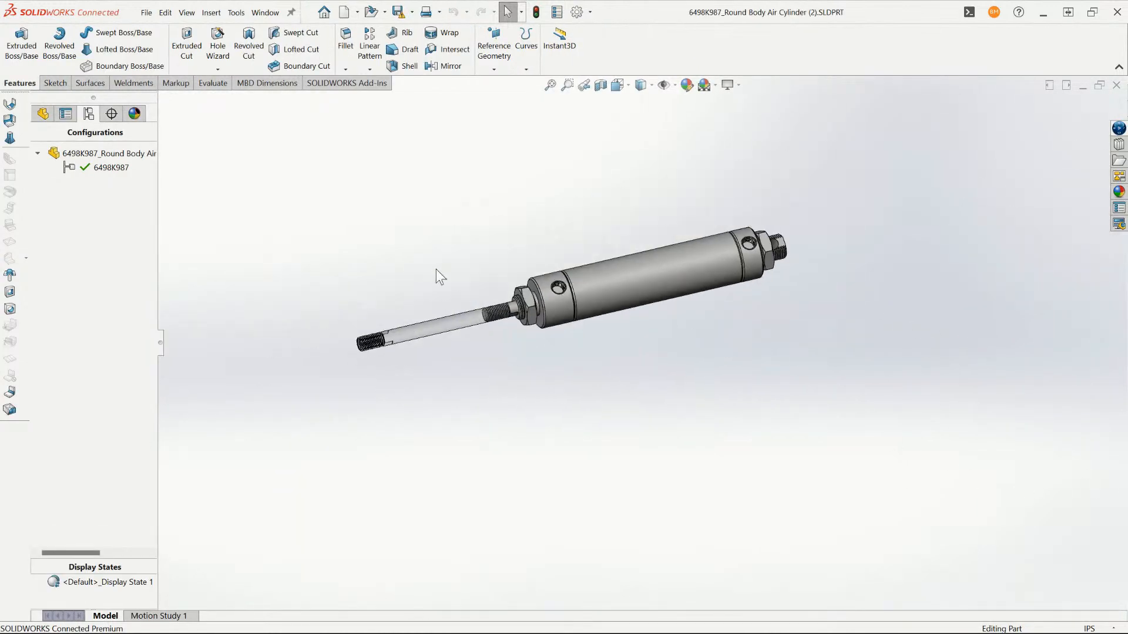
pyautogui.scroll(1, 866, 311)
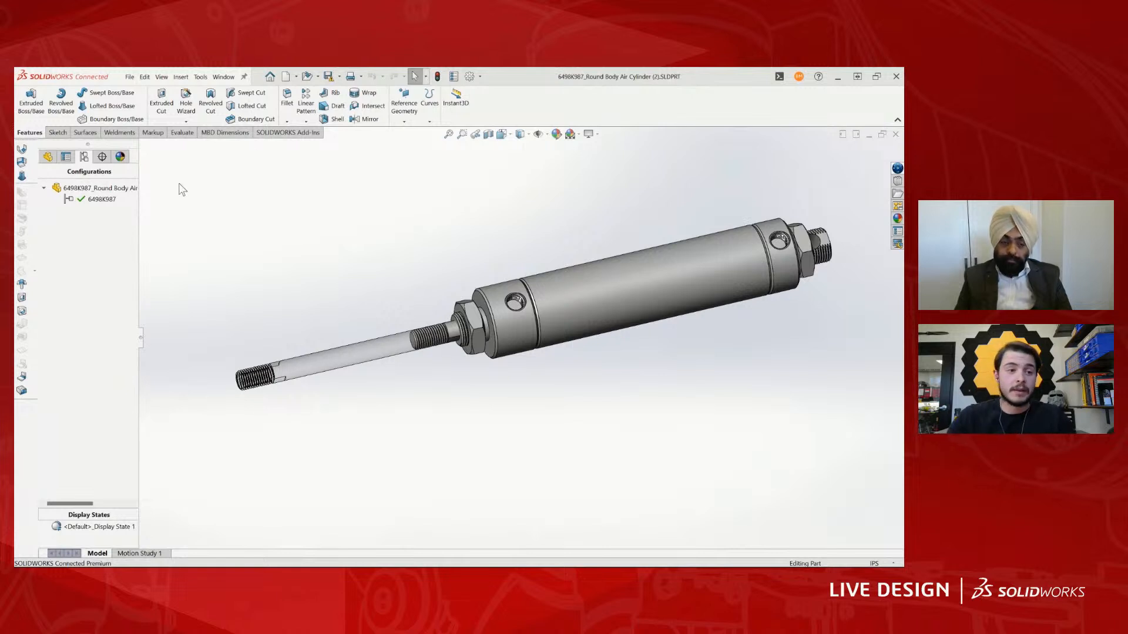
# - Delete the retracted and extended piston rod bodies with Delete/Keep Body, leaving only the cylinder and its nuts
pyautogui.click(48, 157)
pyautogui.press('z')
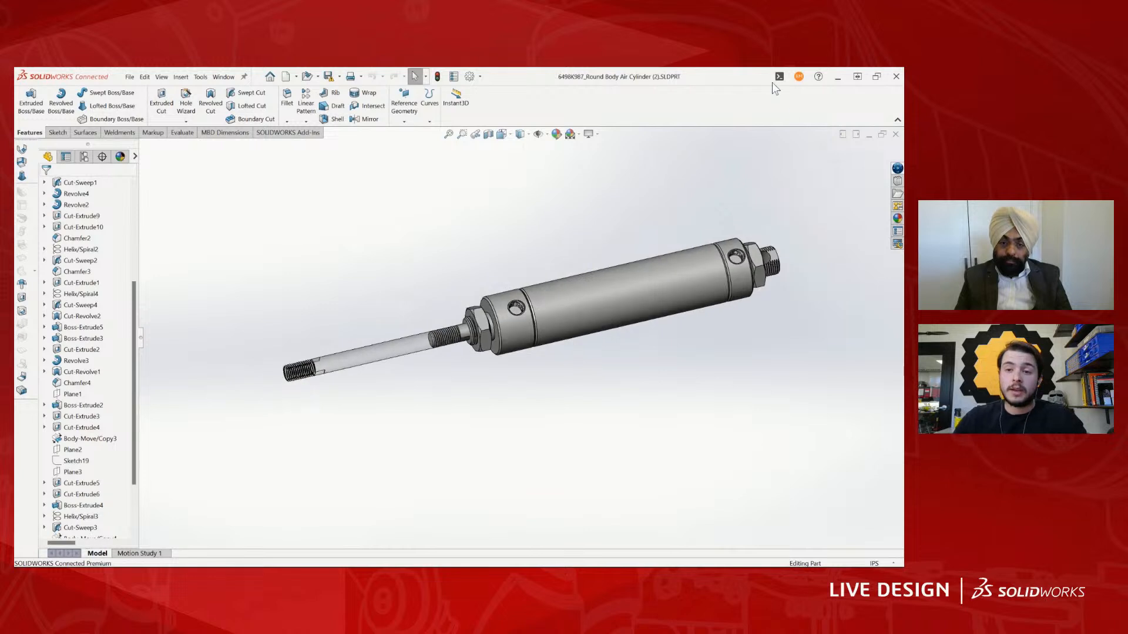
pyautogui.write('s')
pyautogui.write('kee')
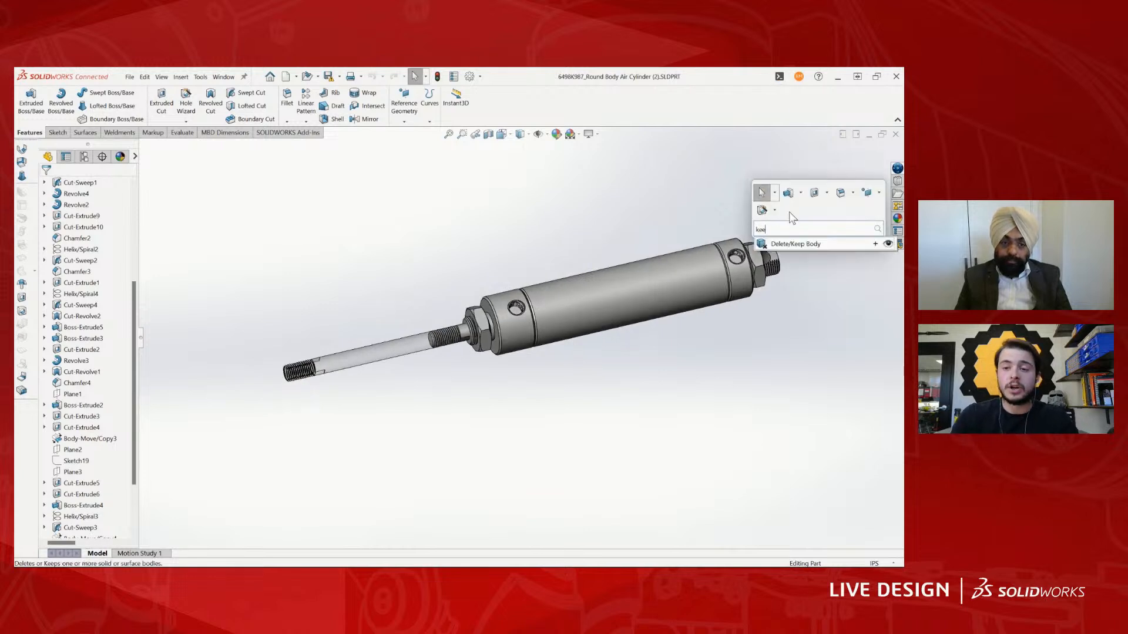
pyautogui.press('Return')
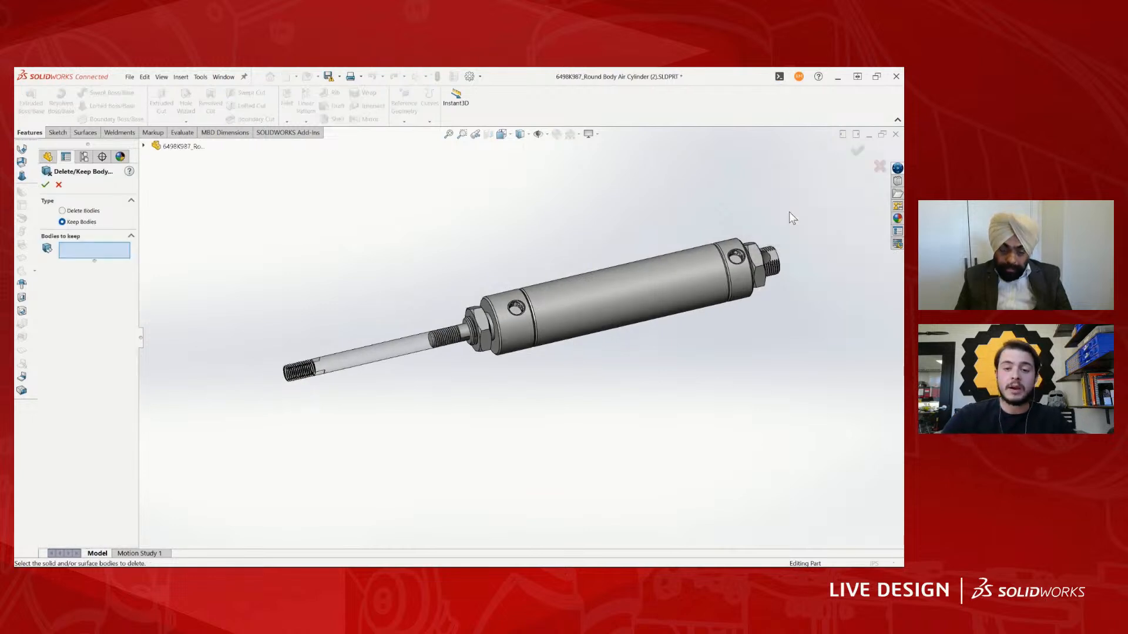
pyautogui.click(62, 210)
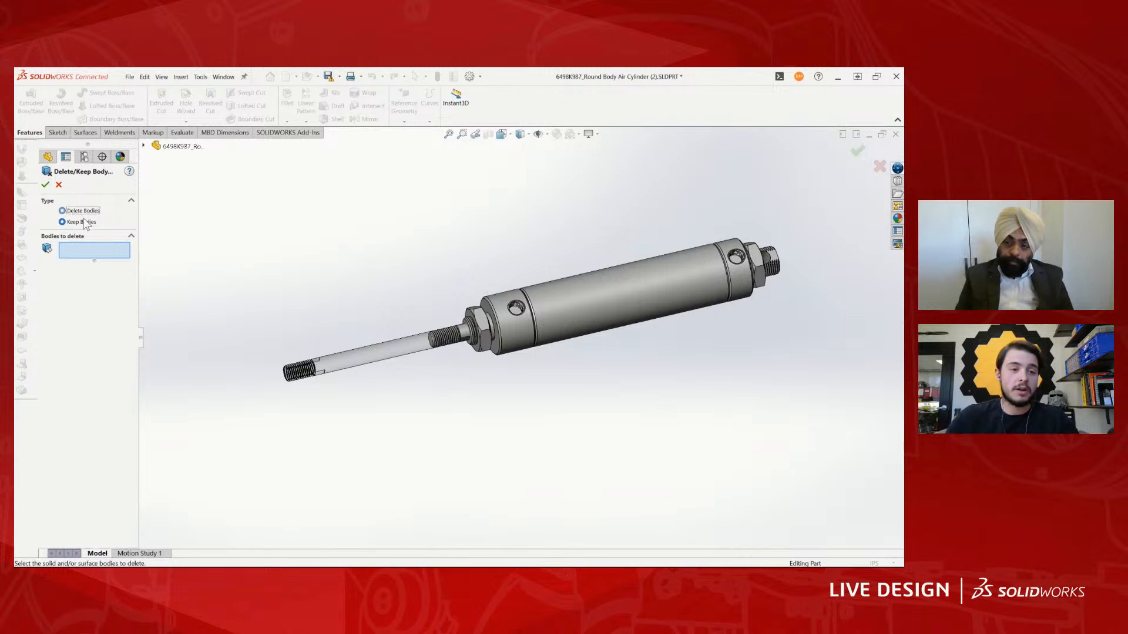
pyautogui.scroll(-3, 470, 349)
pyautogui.click(467, 308)
pyautogui.click(379, 312)
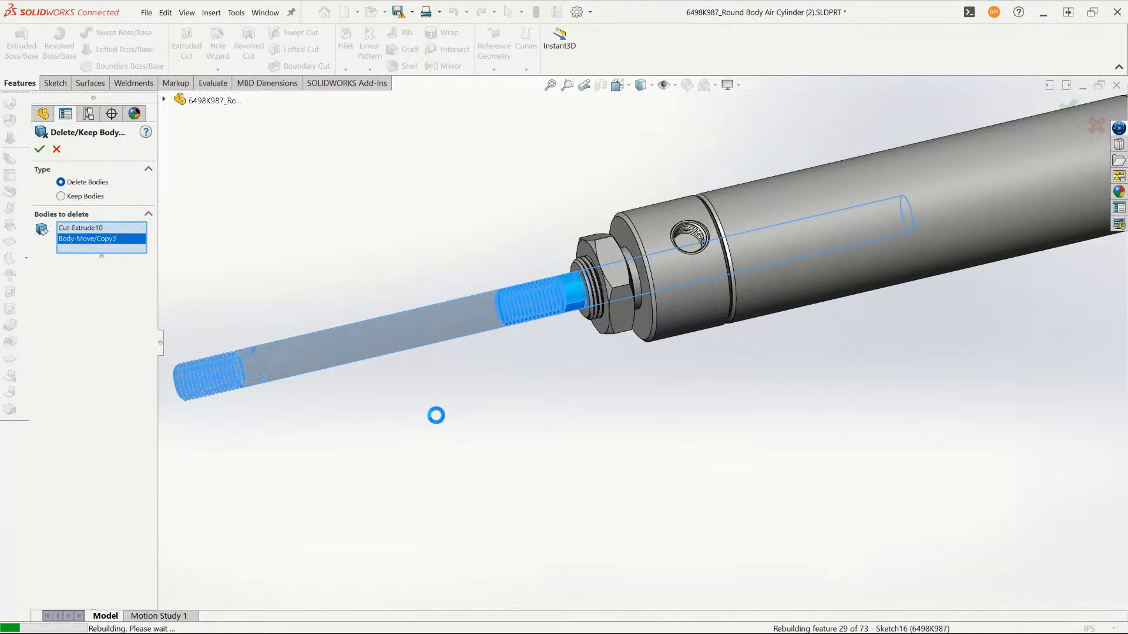
pyautogui.press('Return')
pyautogui.scroll(-5, 959, 418)
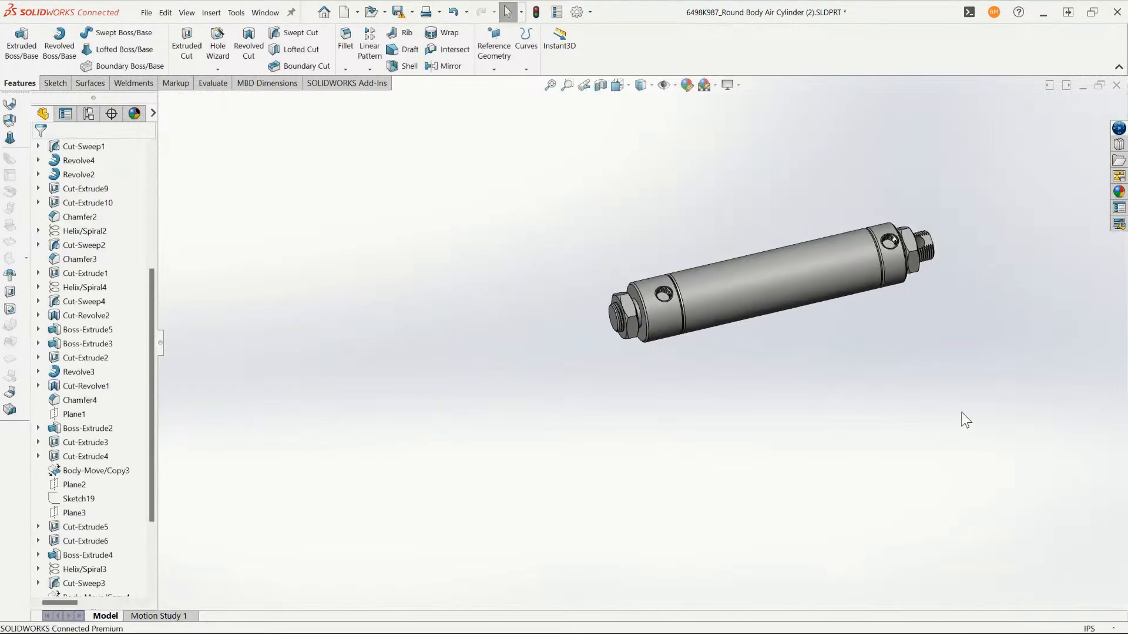
# - Add a new configuration named Rod to the air cylinder part
pyautogui.click(88, 113)
pyautogui.rightClick(88, 153)
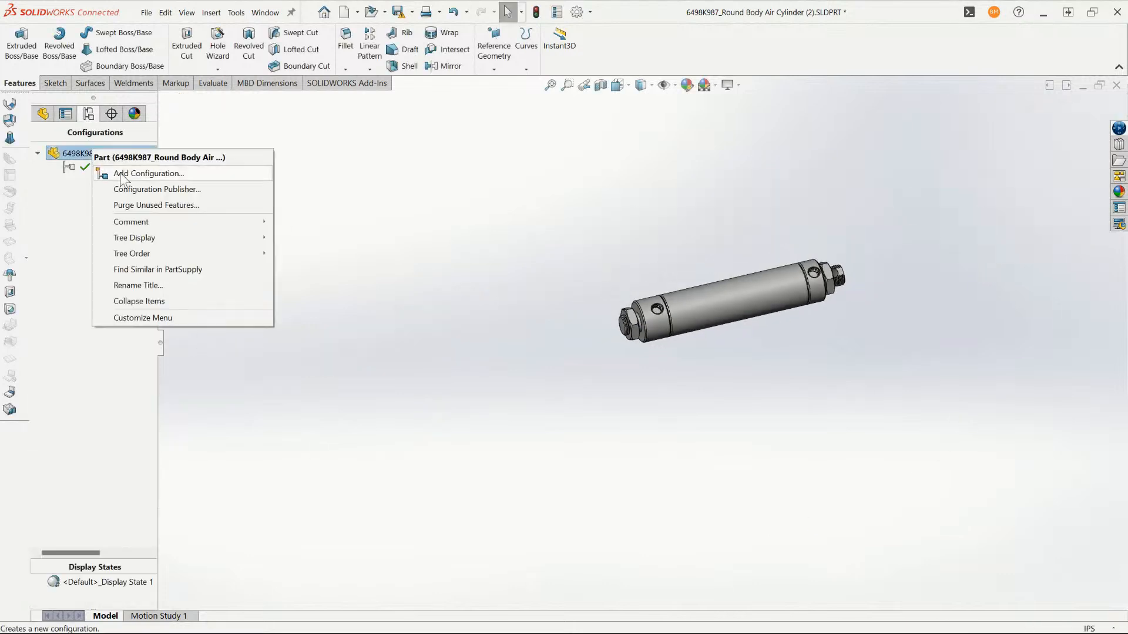
pyautogui.click(120, 171)
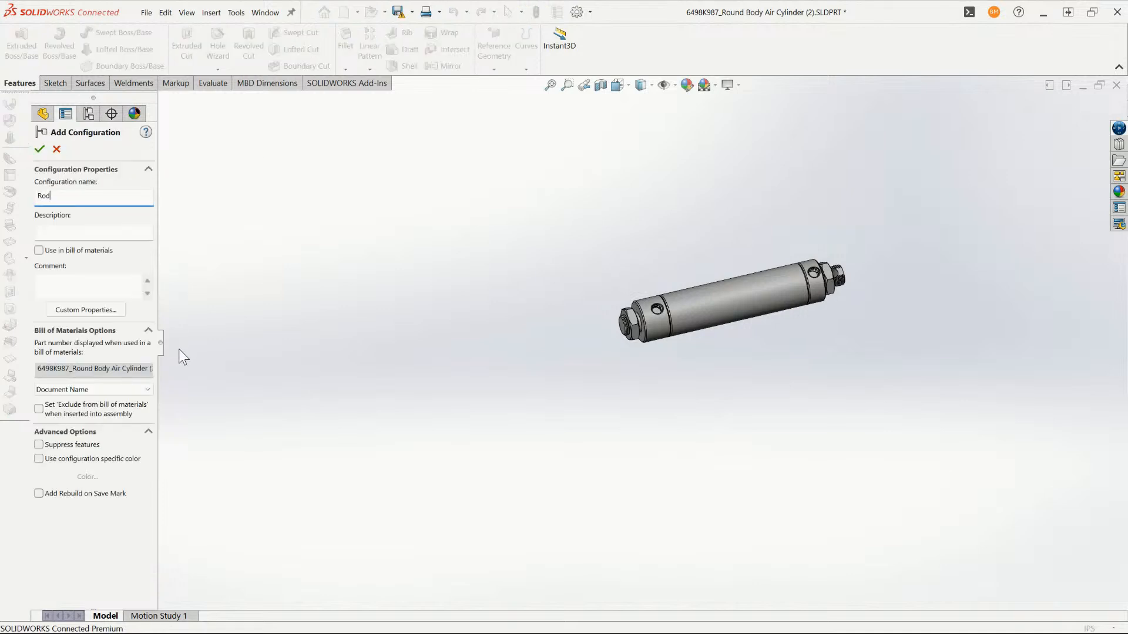
pyautogui.press('Return')
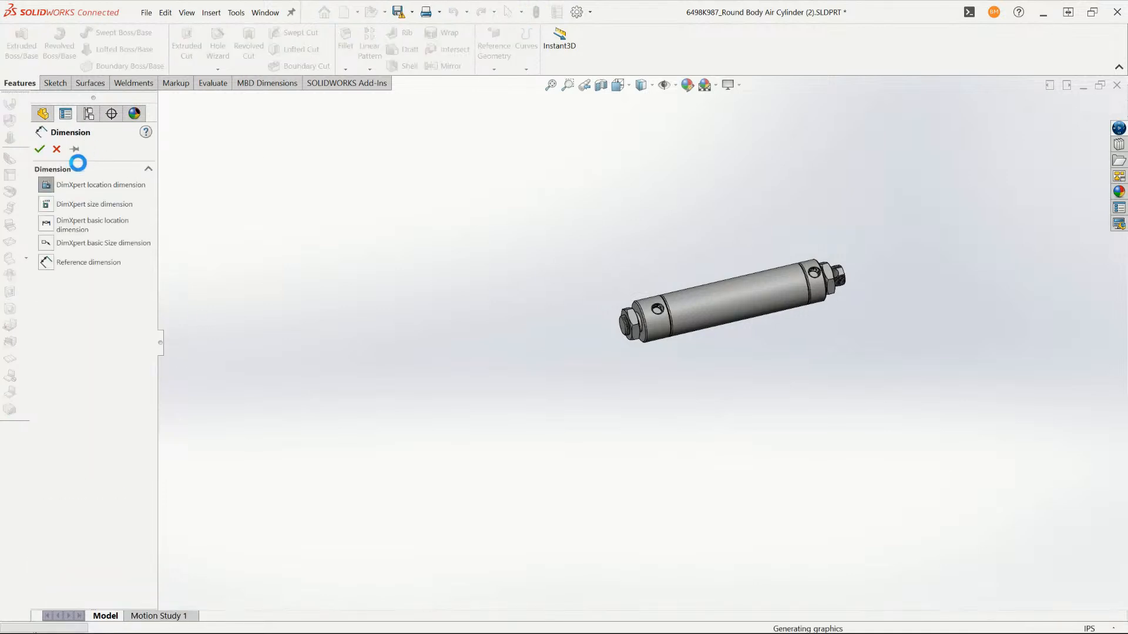
pyautogui.click(40, 148)
# - Suppress the Body-Delete/Keep 1 feature in the Rod configuration
pyautogui.click(42, 115)
pyautogui.scroll(-3, 120, 585)
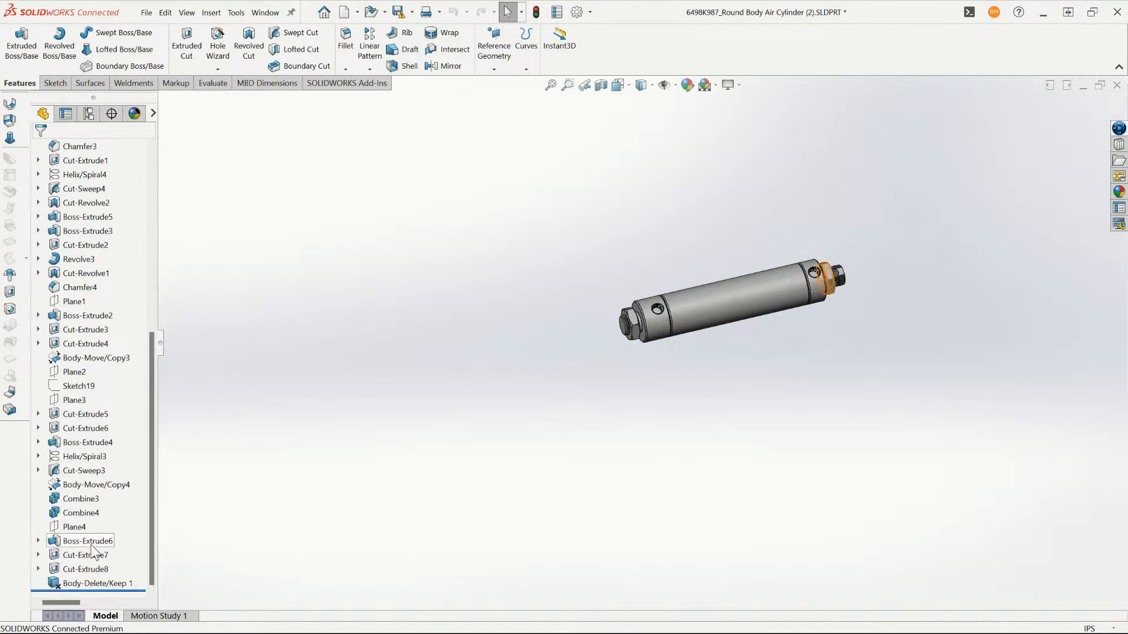
pyautogui.click(97, 584)
pyautogui.click(122, 556)
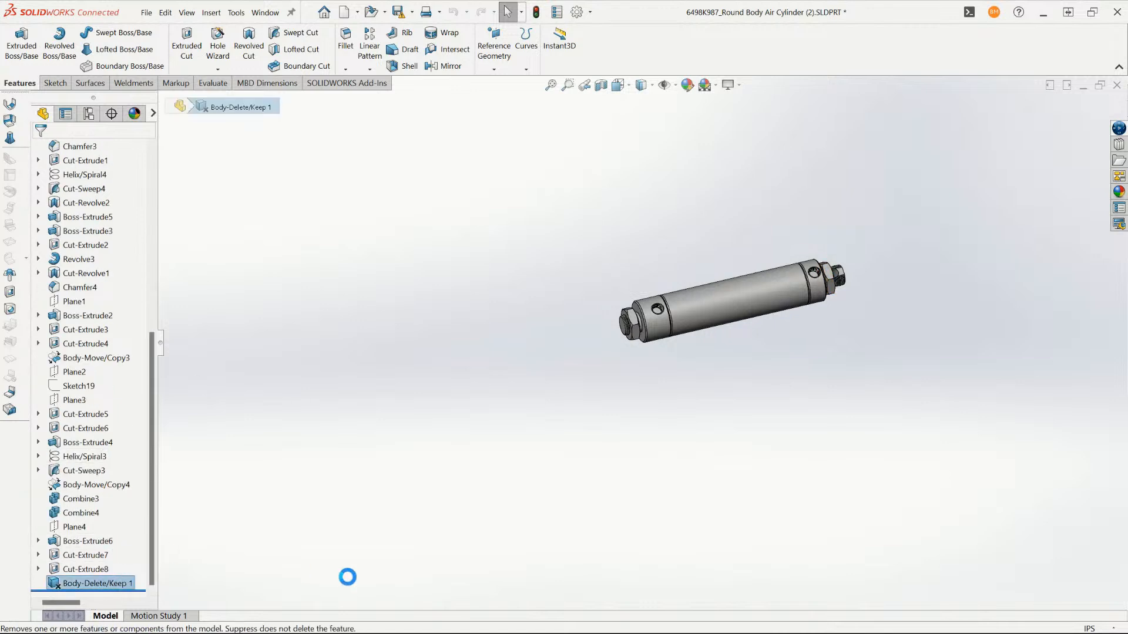
# - Inspect the restored rod bodies and hide the main cylinder body to expose the inner rod
pyautogui.scroll(-3, 619, 341)
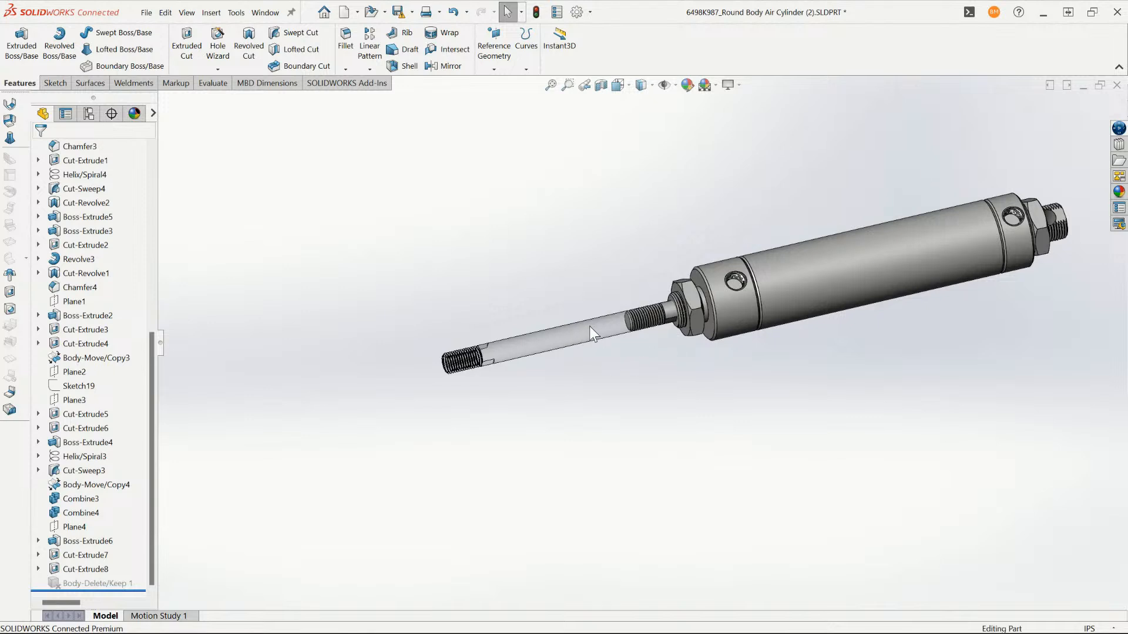
pyautogui.scroll(-3, 629, 373)
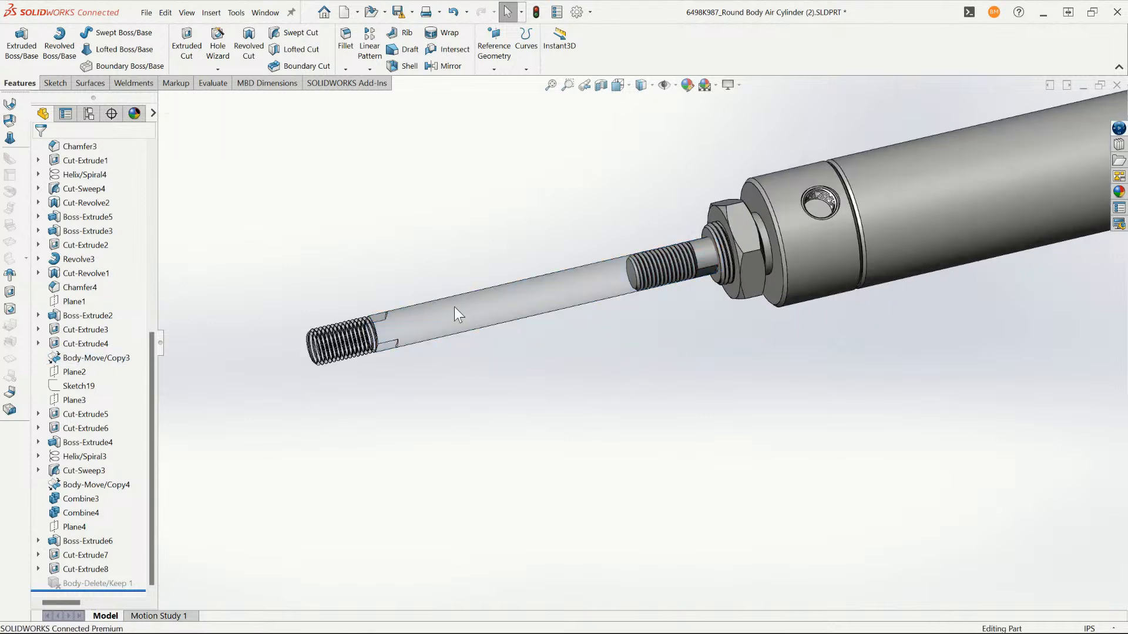
pyautogui.scroll(-2, 716, 269)
pyautogui.scroll(5, 802, 273)
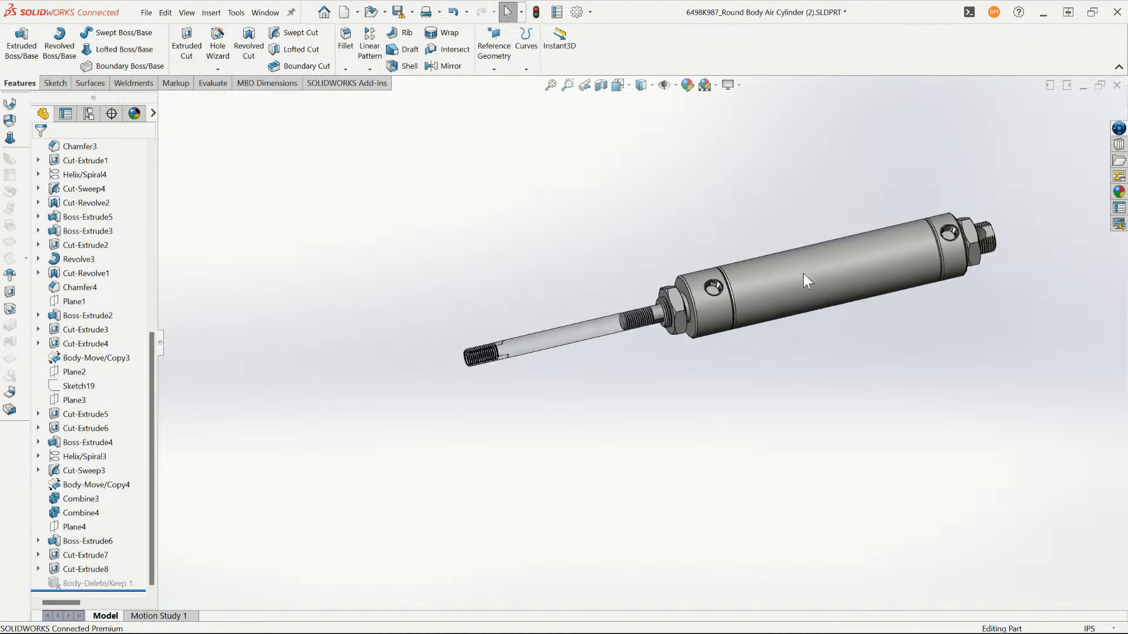
pyautogui.scroll(-1, 802, 273)
pyautogui.click(806, 277)
pyautogui.scroll(2, 810, 301)
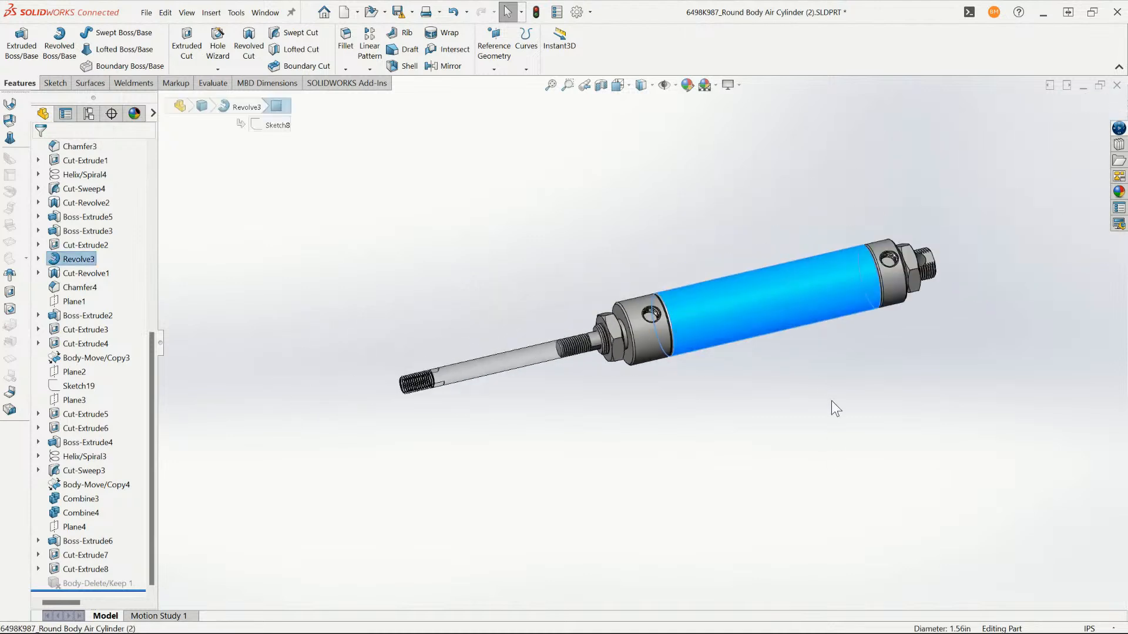
pyautogui.scroll(-3, 831, 401)
pyautogui.rightClick(816, 283)
pyautogui.click(841, 264)
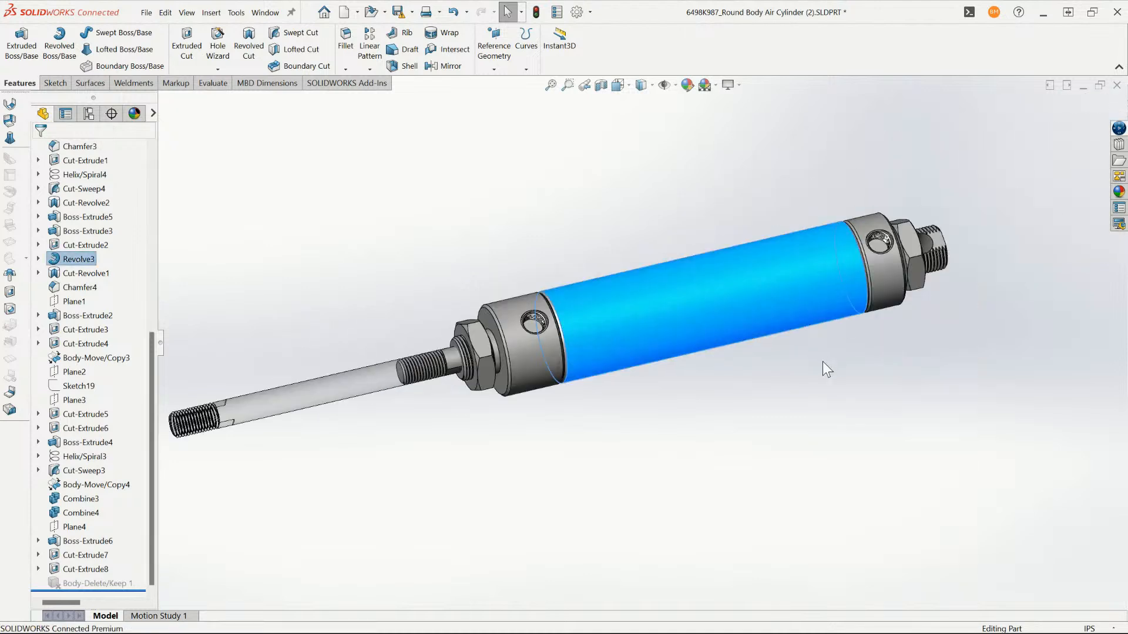
# - Use Delete/Keep Body with the Keep Bodies option to keep only the solid retracted rod body, Cut-Extrude10
pyautogui.click(964, 17)
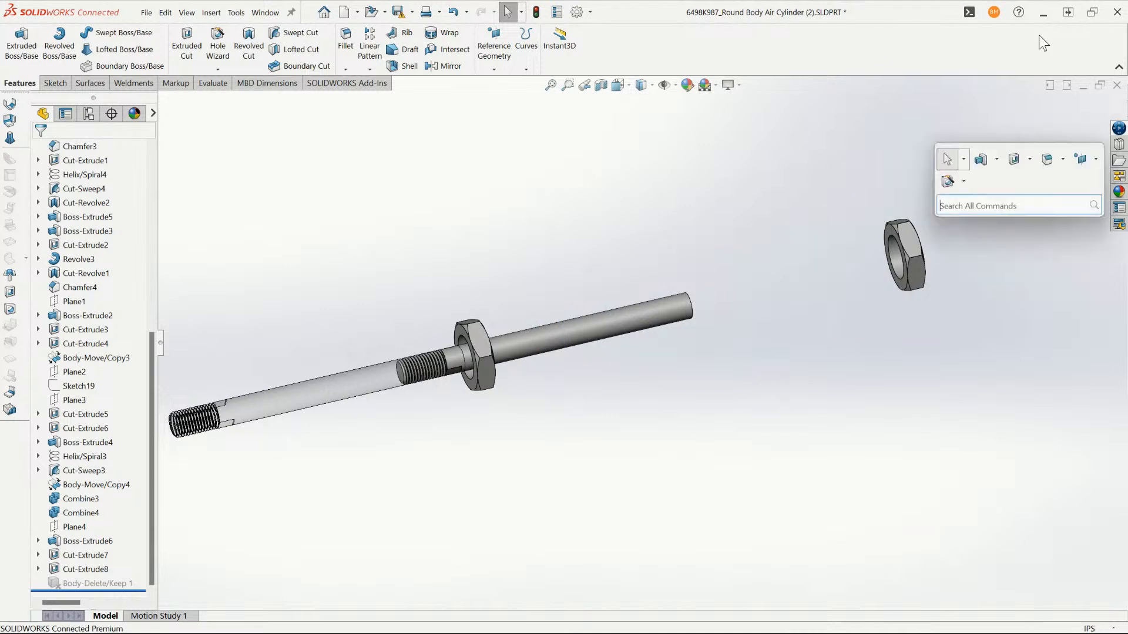
pyautogui.write('del')
pyautogui.press('Return')
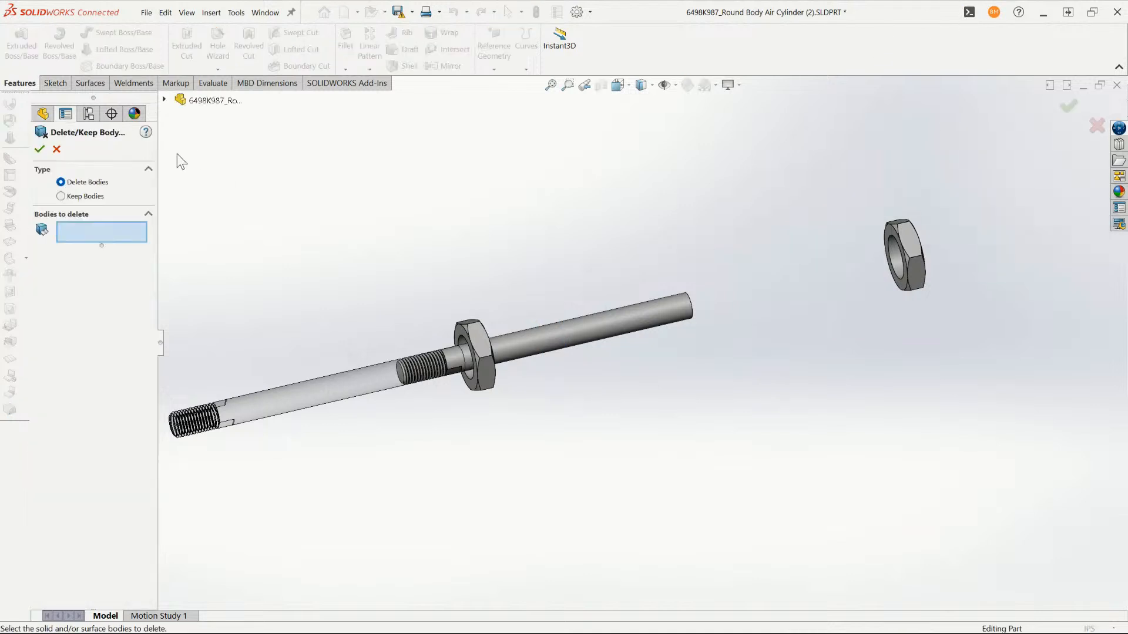
pyautogui.click(581, 345)
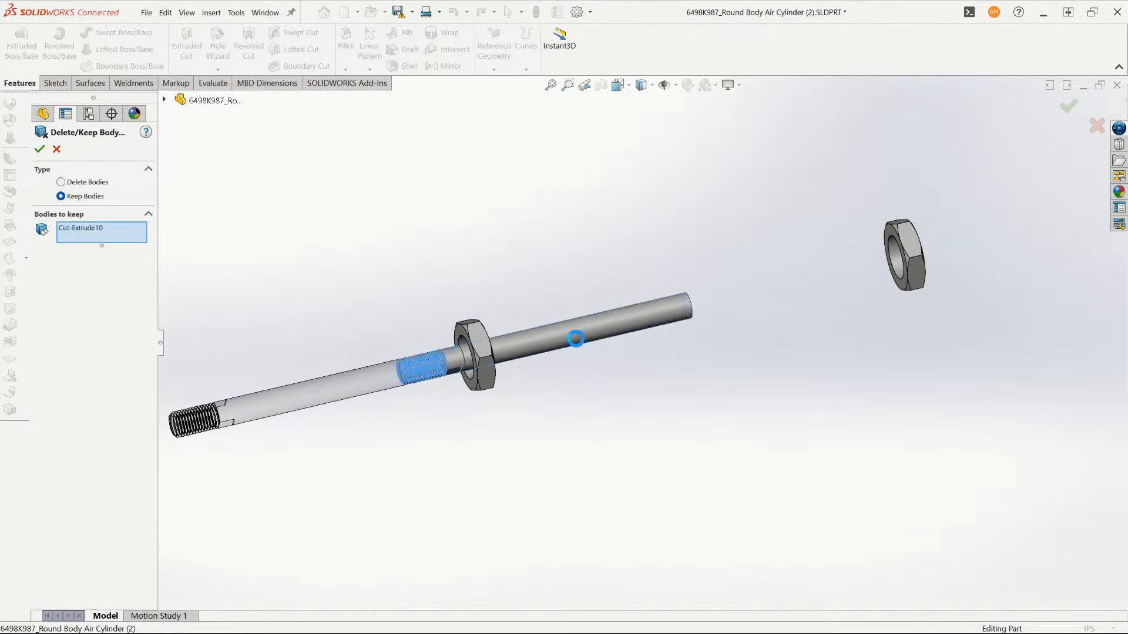
pyautogui.click(41, 149)
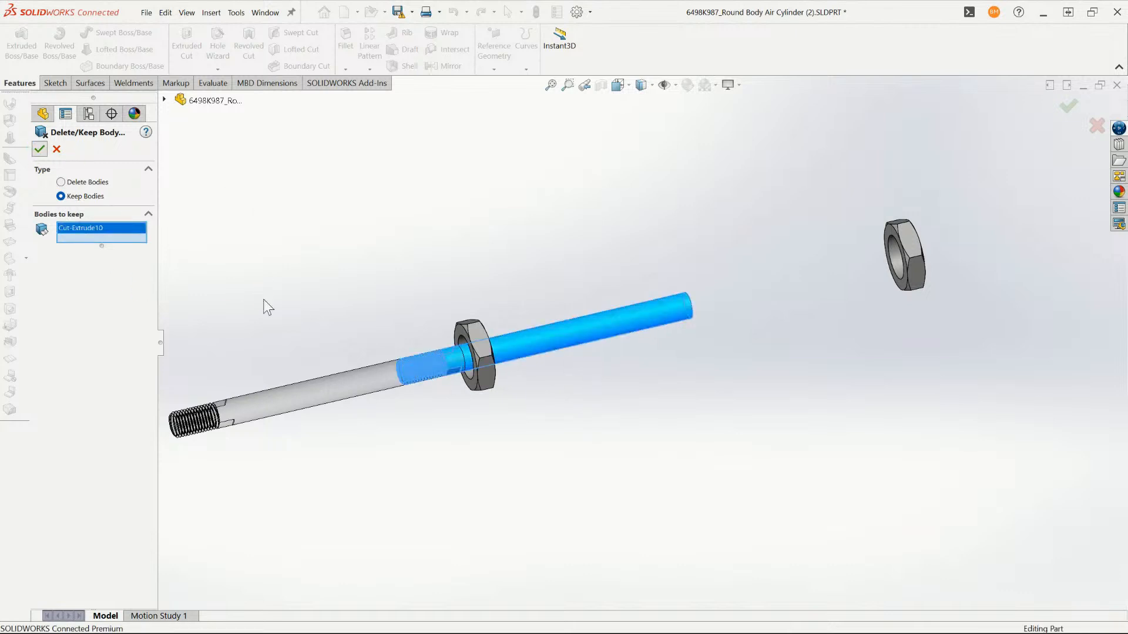
# - Activate the 6498K987 configuration and suppress its Body-Delete/Keep 2 feature
pyautogui.click(88, 114)
pyautogui.doubleClick(80, 166)
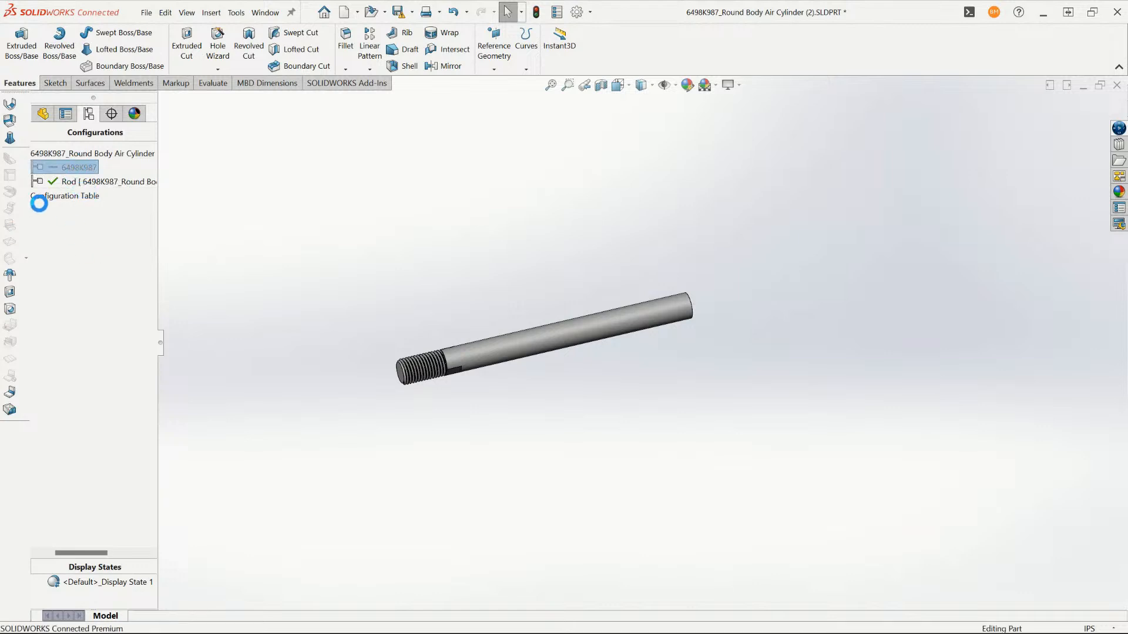
pyautogui.click(53, 114)
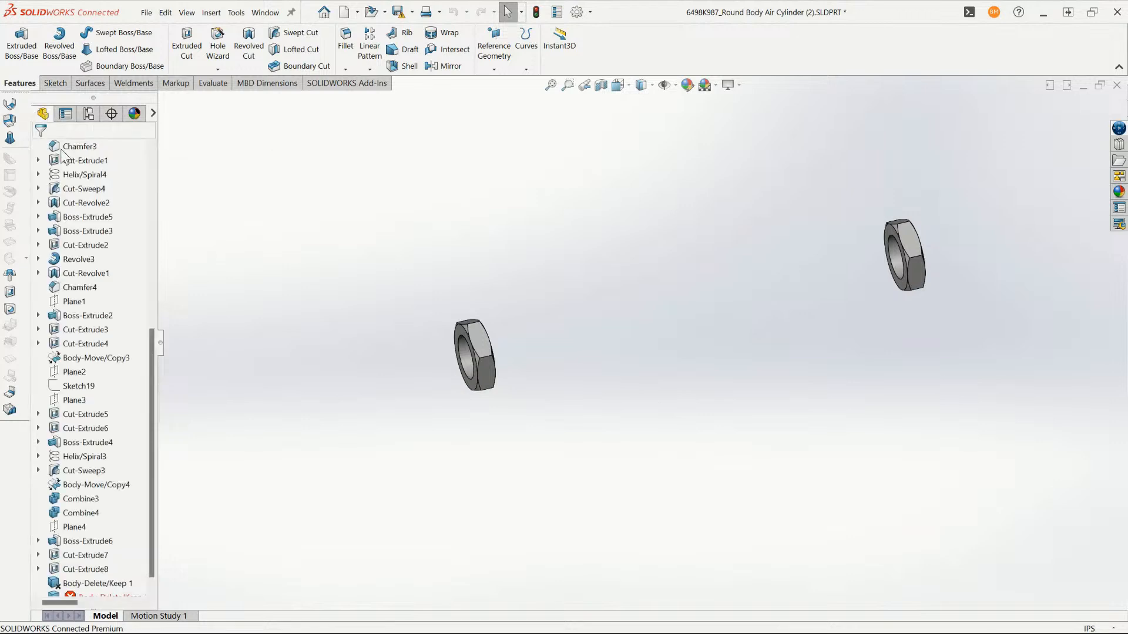
pyautogui.click(77, 582)
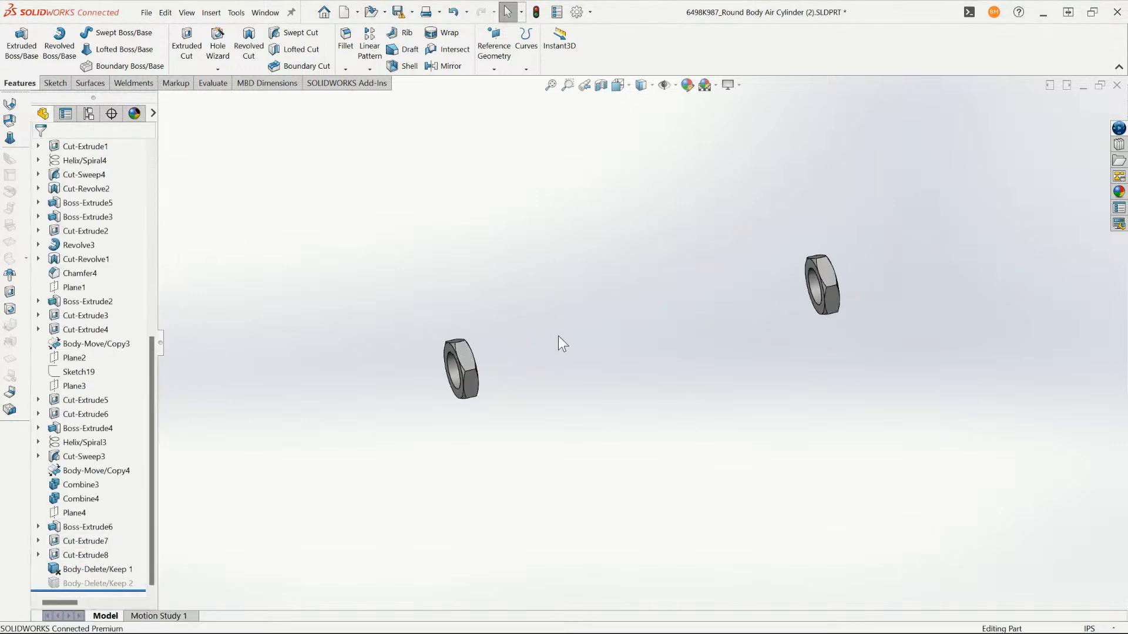
# - Show the hidden main cylinder body in the 6498K987 configuration and activate the Rod configuration
pyautogui.scroll(8, 86, 330)
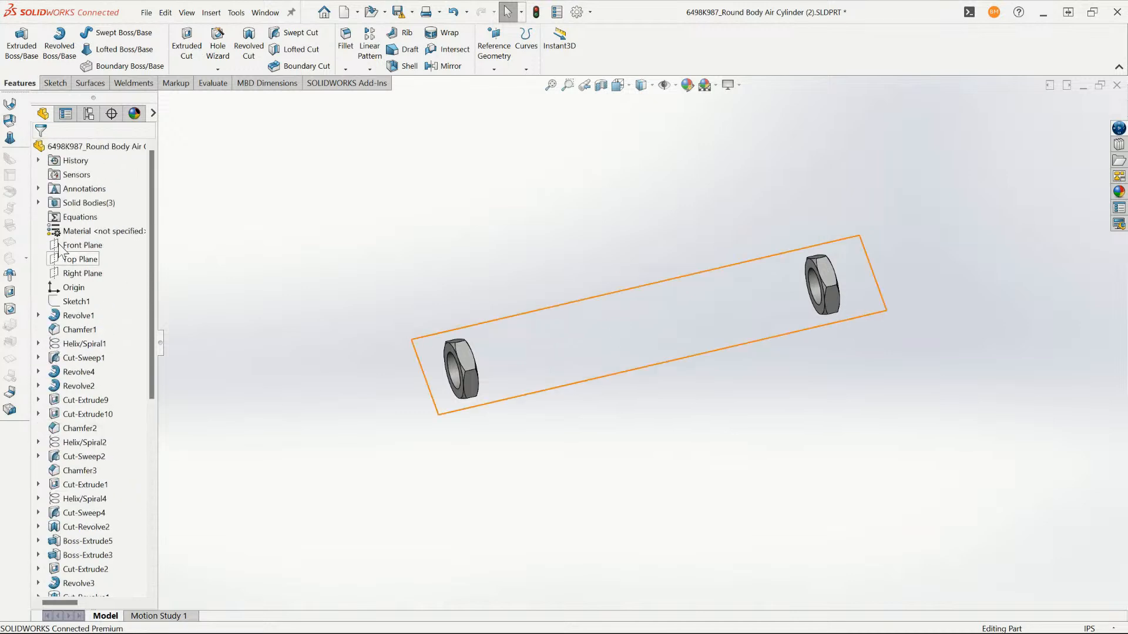
pyautogui.click(39, 203)
pyautogui.rightClick(88, 234)
pyautogui.click(97, 211)
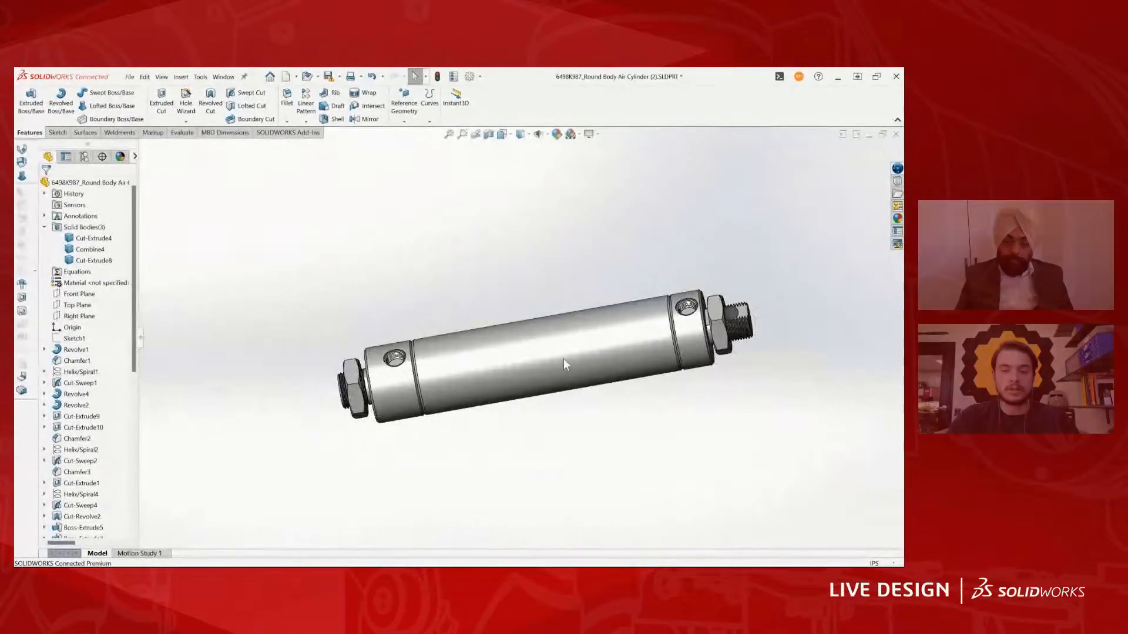
pyautogui.click(89, 113)
pyautogui.doubleClick(86, 210)
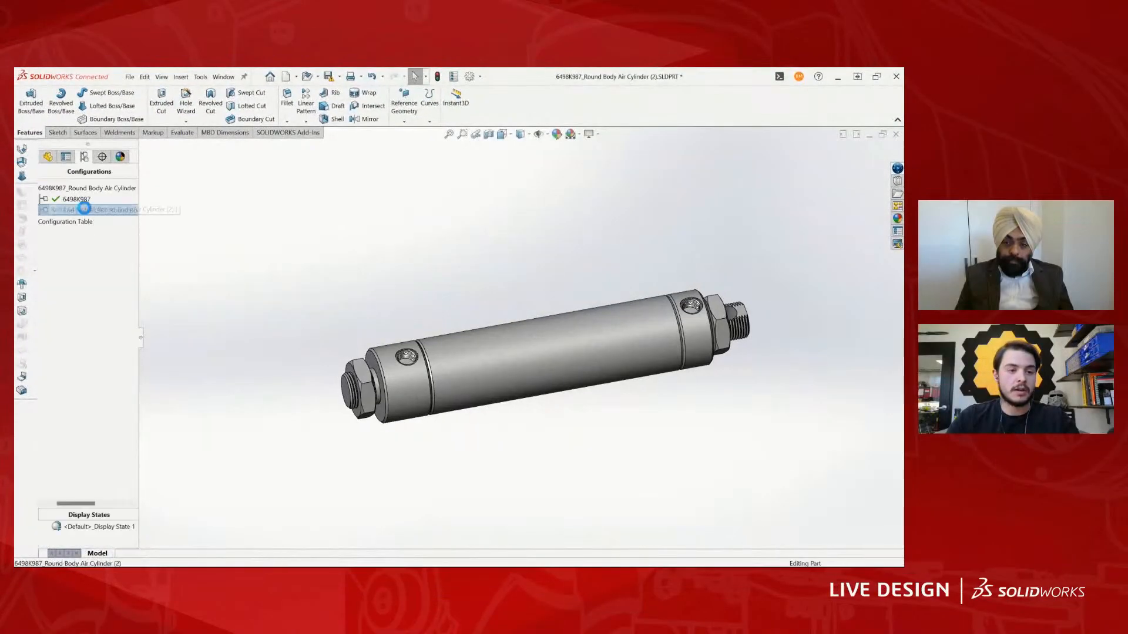
# - Create a new assembly document
pyautogui.click(130, 76)
pyautogui.click(148, 118)
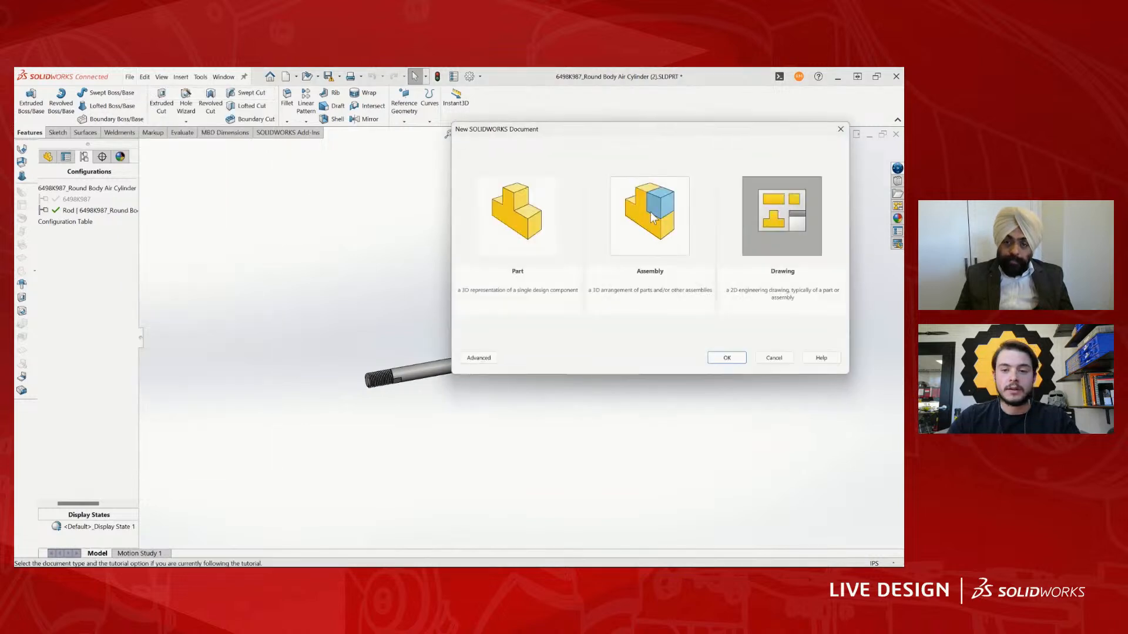
pyautogui.click(650, 216)
pyautogui.click(743, 358)
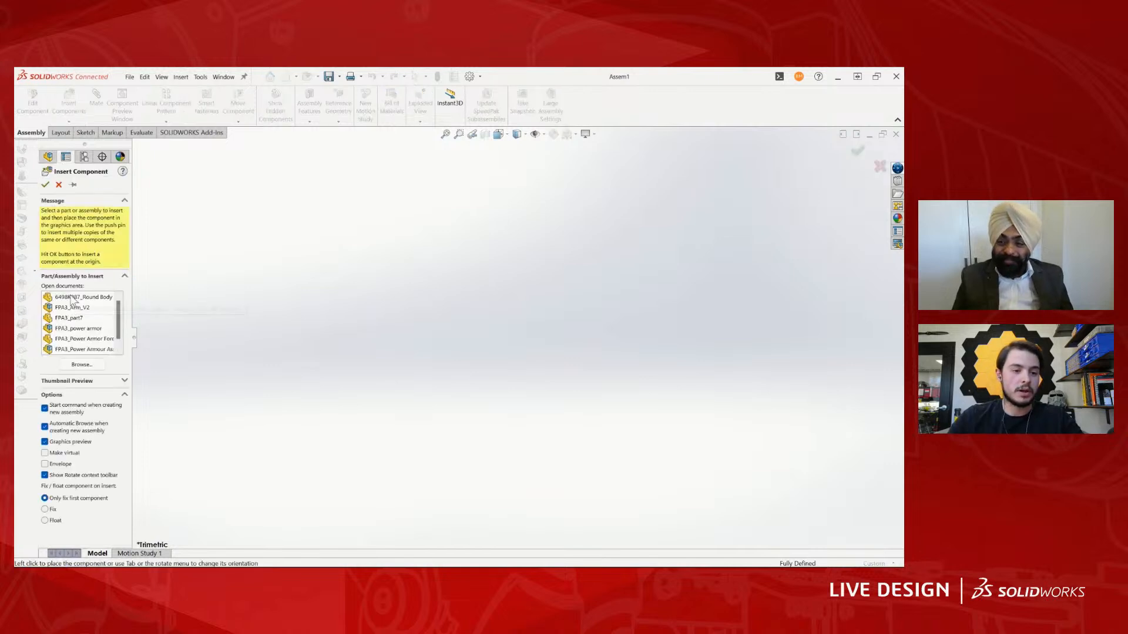
# - Insert the open round body air cylinder part as the first component, using its 6498K987 configuration
pyautogui.click(76, 297)
pyautogui.click(63, 382)
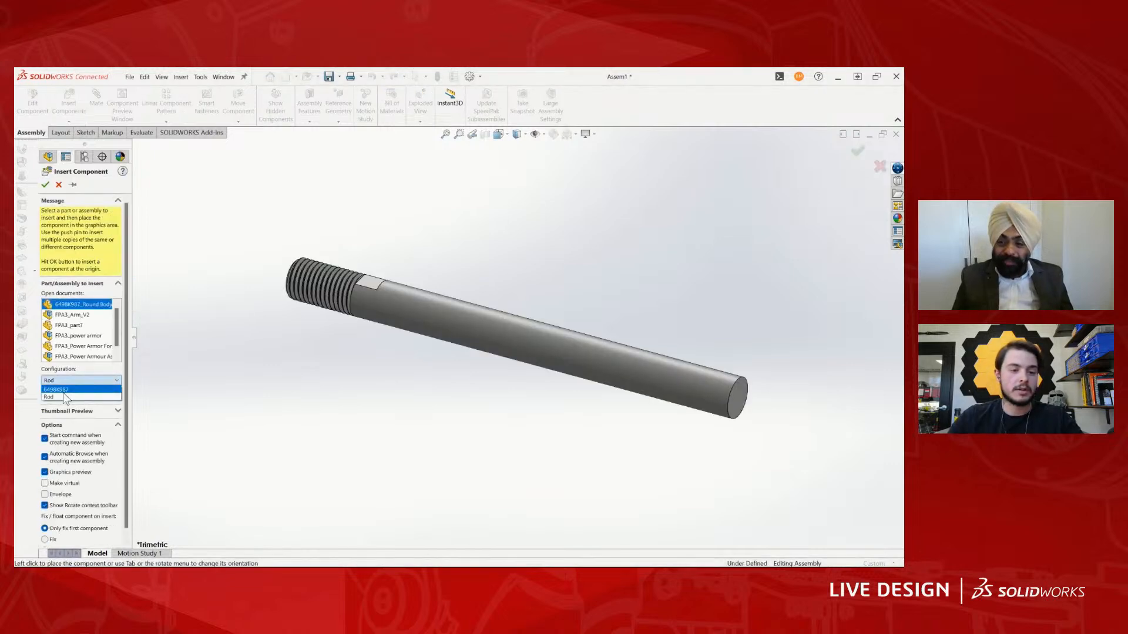
pyautogui.click(65, 389)
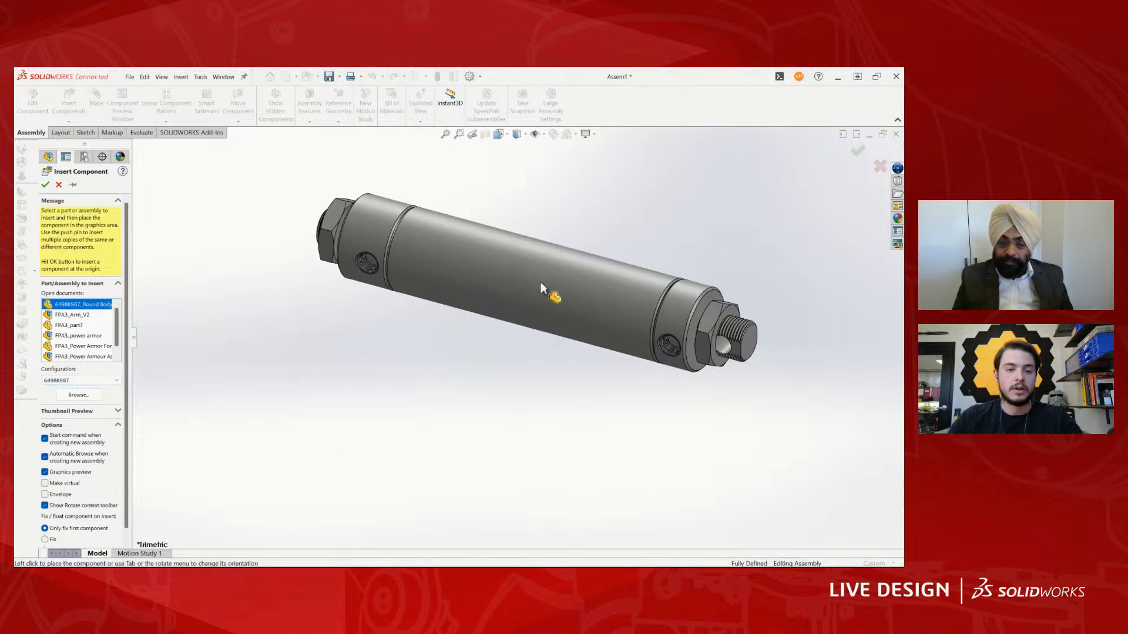
pyautogui.click(540, 282)
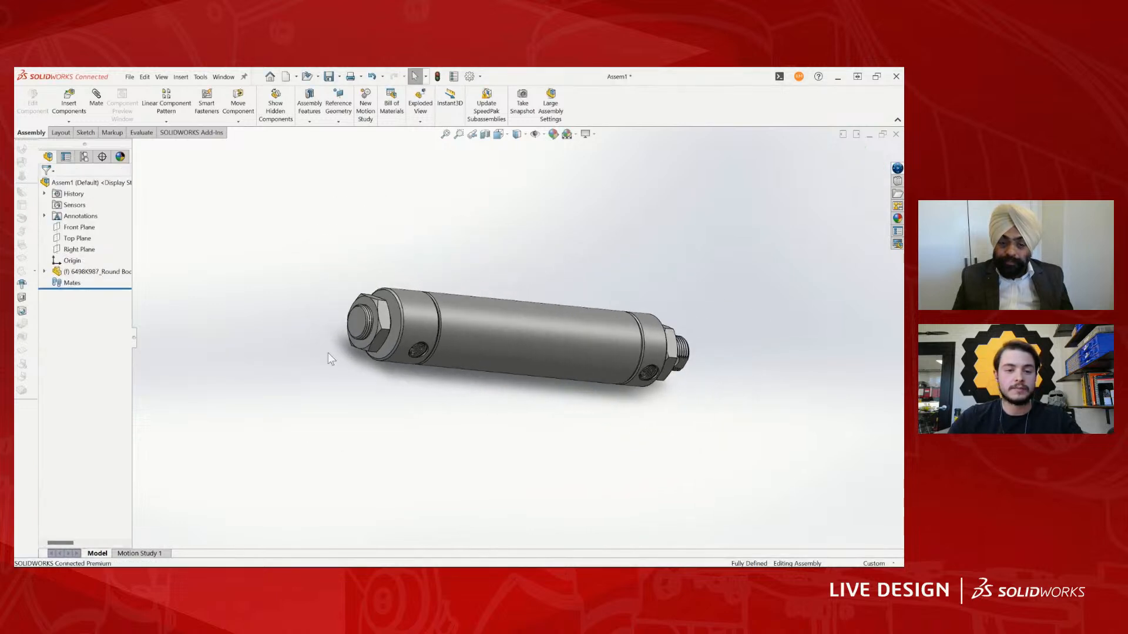
# - Insert a second instance of the air cylinder part using its Rod configuration
pyautogui.click(69, 101)
pyautogui.click(81, 364)
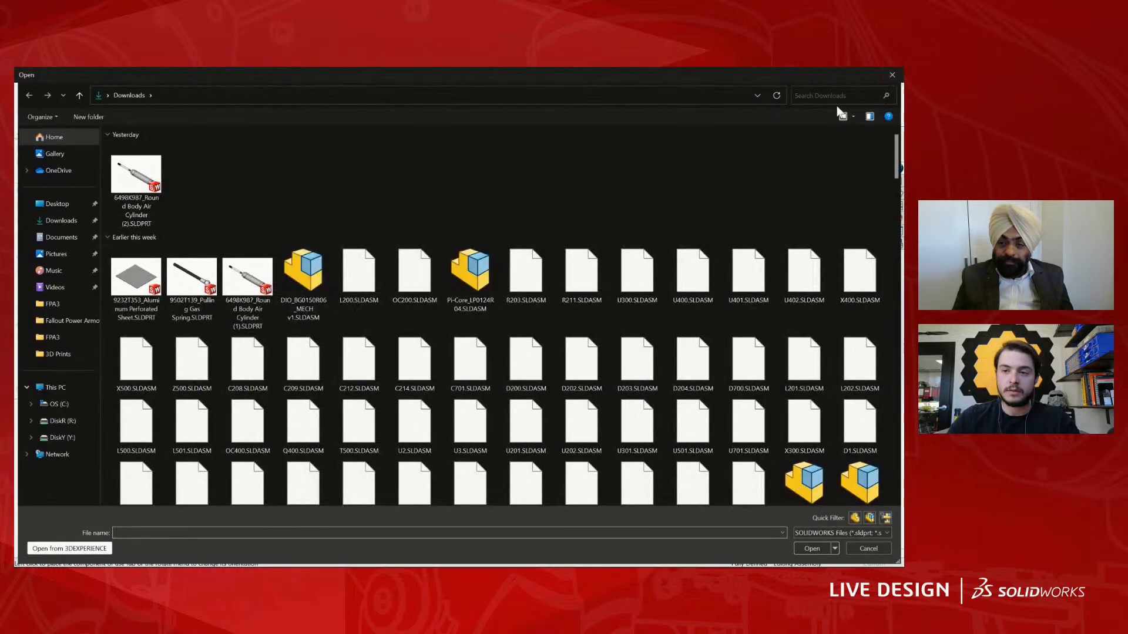
pyautogui.click(893, 75)
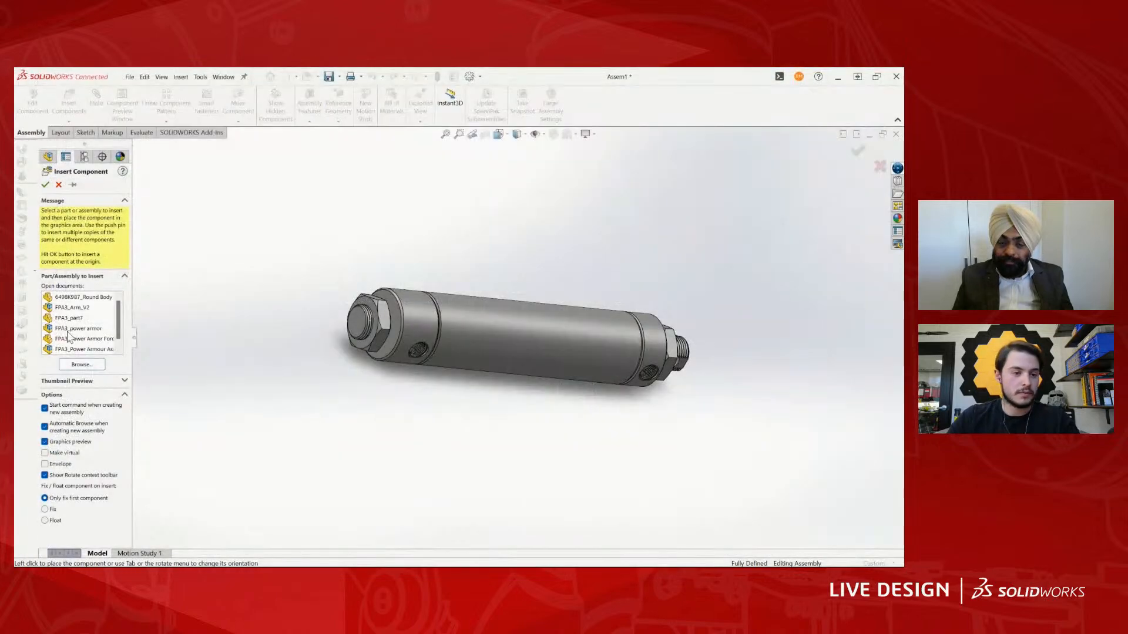
pyautogui.click(82, 300)
pyautogui.click(61, 381)
pyautogui.click(71, 397)
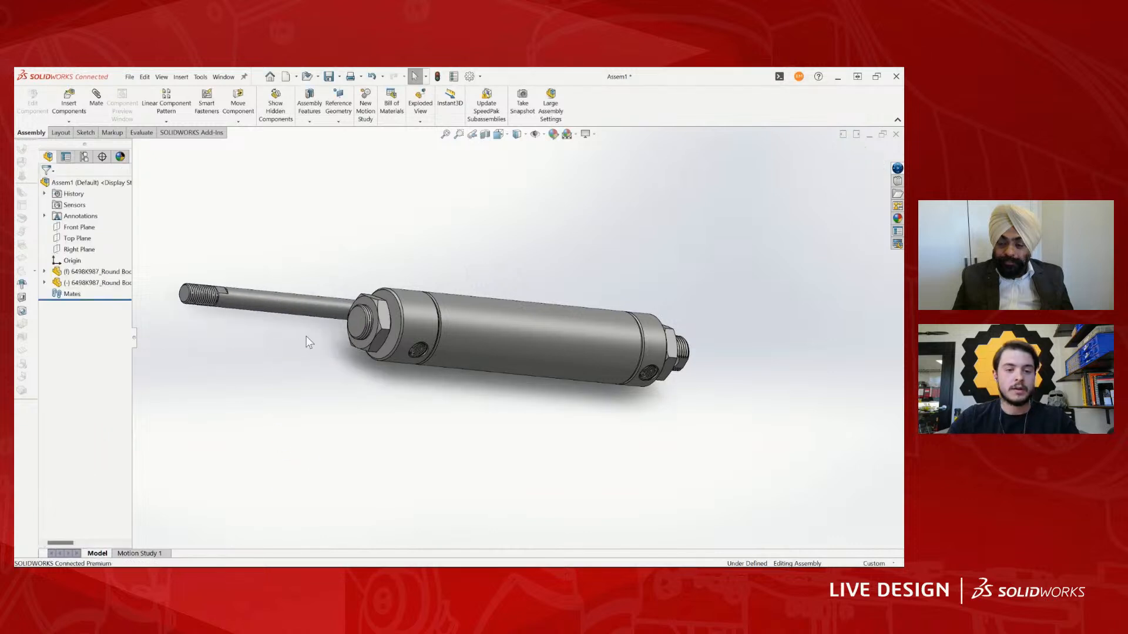
# - Add a concentric mate with locked rotation between the rod's cylindrical face and the cylinder body's outer face
pyautogui.moveTo(307, 340); pyautogui.dragTo(308, 290, button='middle')
pyautogui.scroll(-4, 309, 290)
pyautogui.click(311, 310)
pyautogui.scroll(3, 500, 356)
pyautogui.keyDown('ctrl'); pyautogui.click(523, 362); pyautogui.keyUp('ctrl')
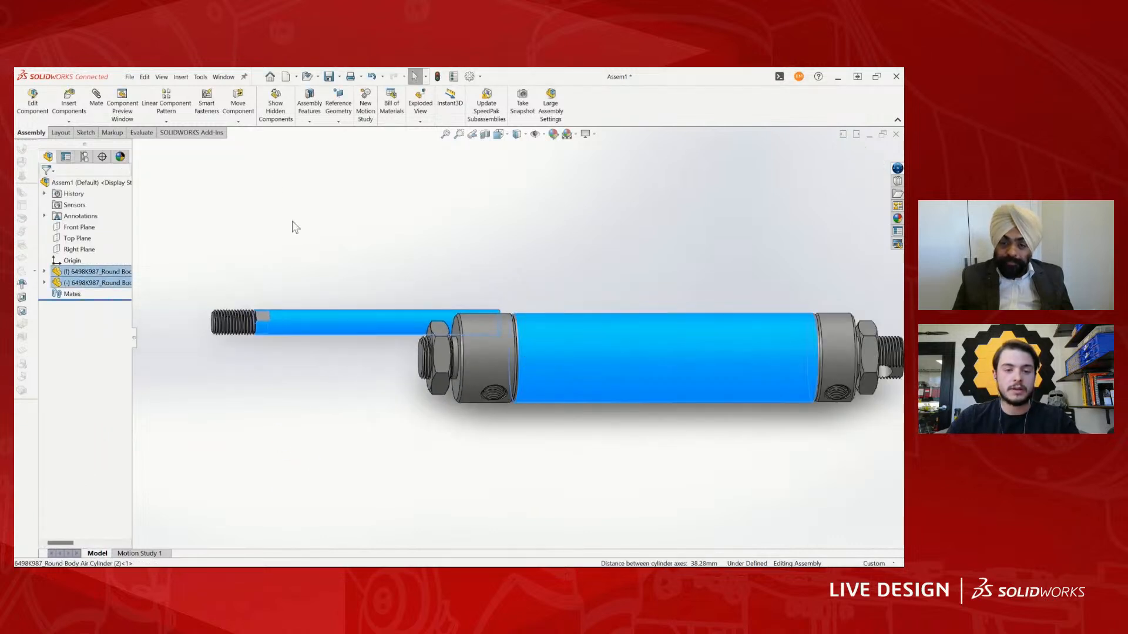
pyautogui.click(96, 100)
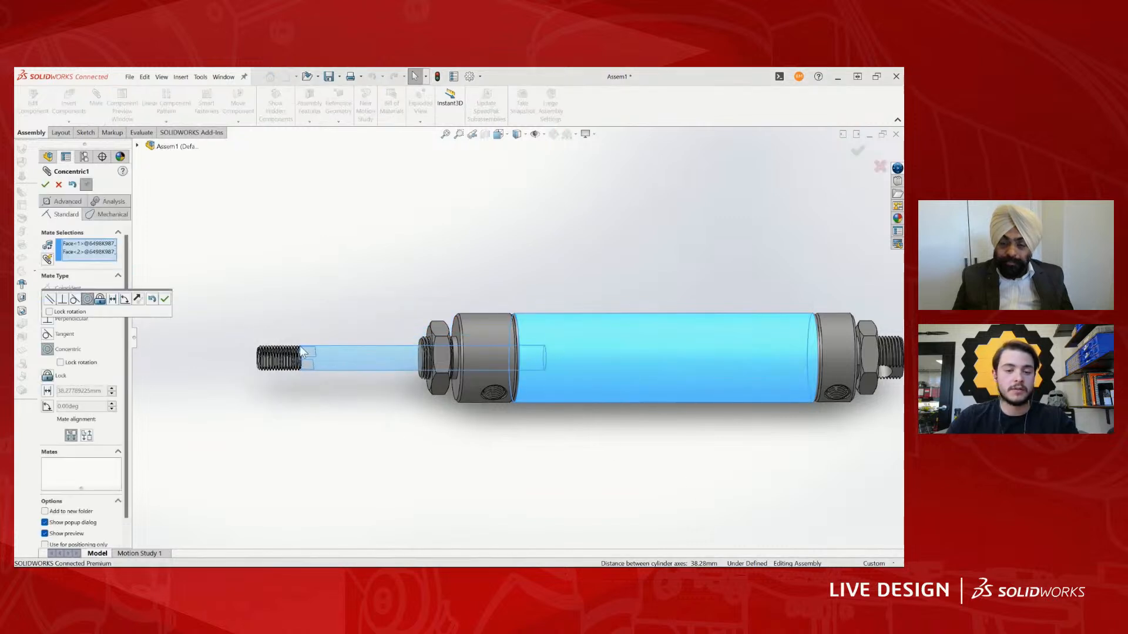
pyautogui.click(60, 363)
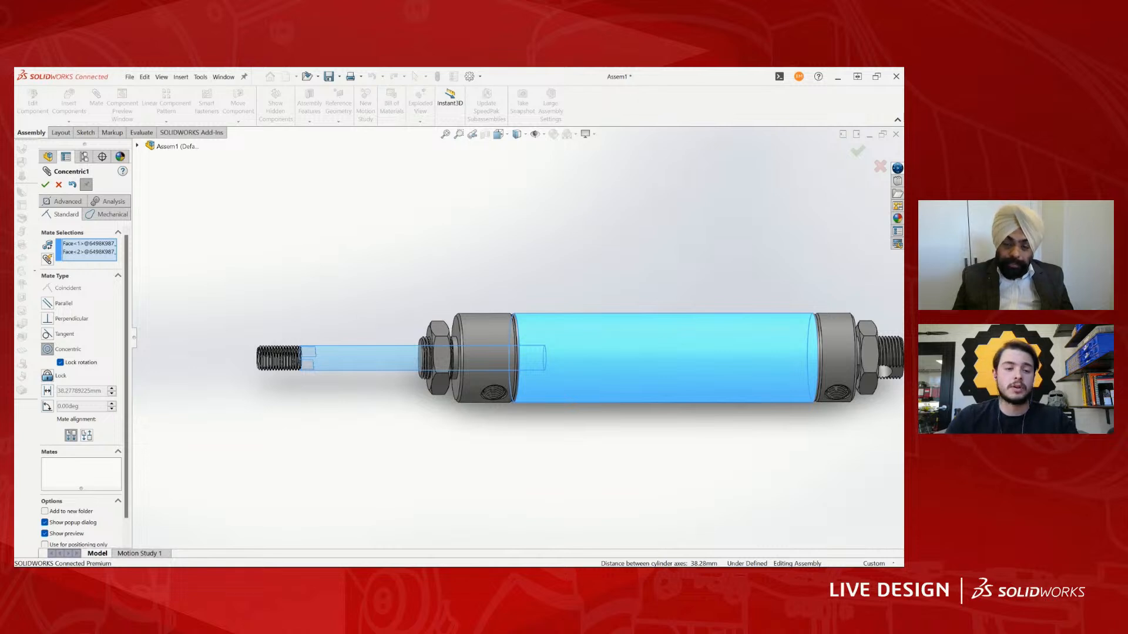
pyautogui.click(45, 185)
pyautogui.click(45, 185)
# - Switch to the browser and look up the cylinder's stroke and extended lengths on the McMaster-Carr product page
pyautogui.scroll(-3, 424, 432)
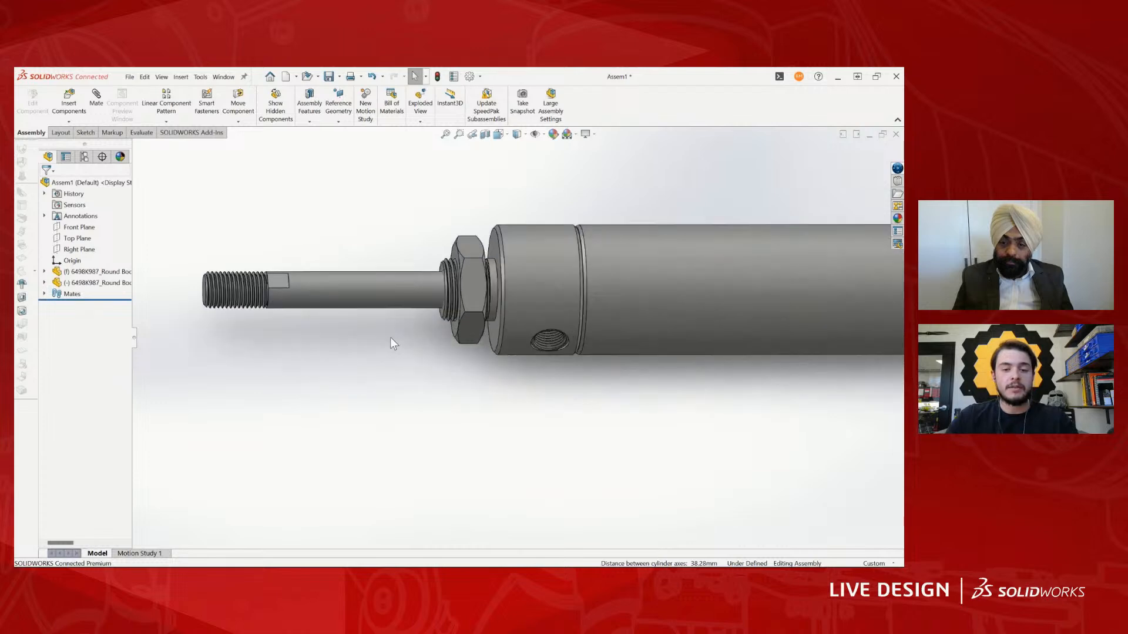
pyautogui.moveTo(390, 339); pyautogui.dragTo(436, 340, button='middle')
pyautogui.scroll(2, 436, 341)
pyautogui.scroll(-7, 411, 326)
pyautogui.click(316, 344)
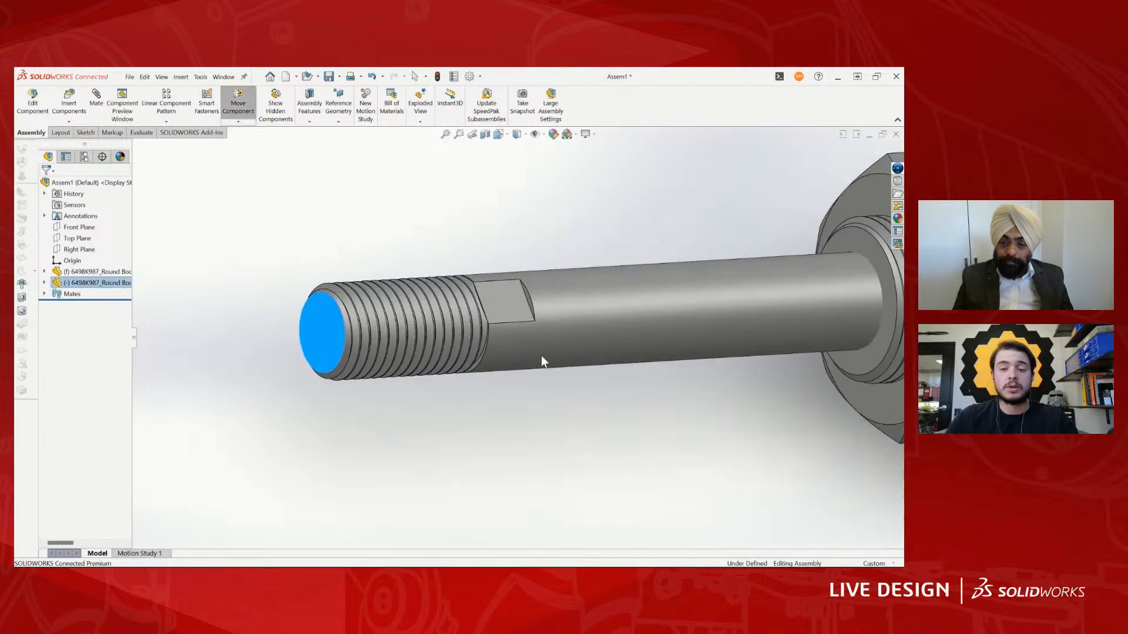
pyautogui.scroll(5, 541, 355)
pyautogui.scroll(3, 692, 335)
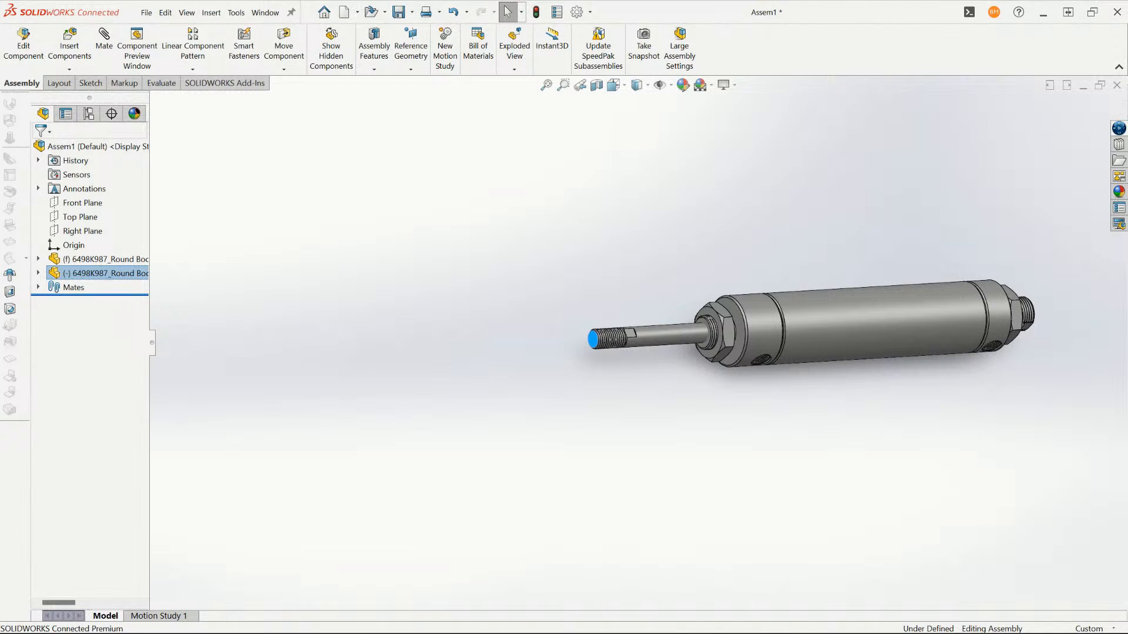
pyautogui.moveTo(257, 618)
pyautogui.click(417, 532)
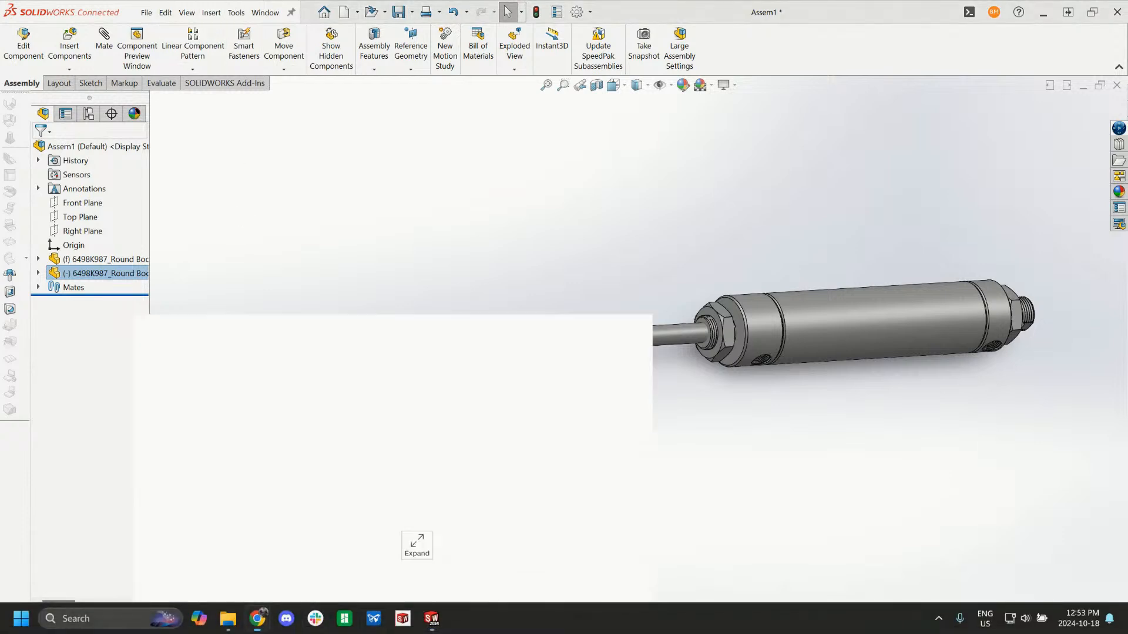
pyautogui.scroll(-2, 668, 423)
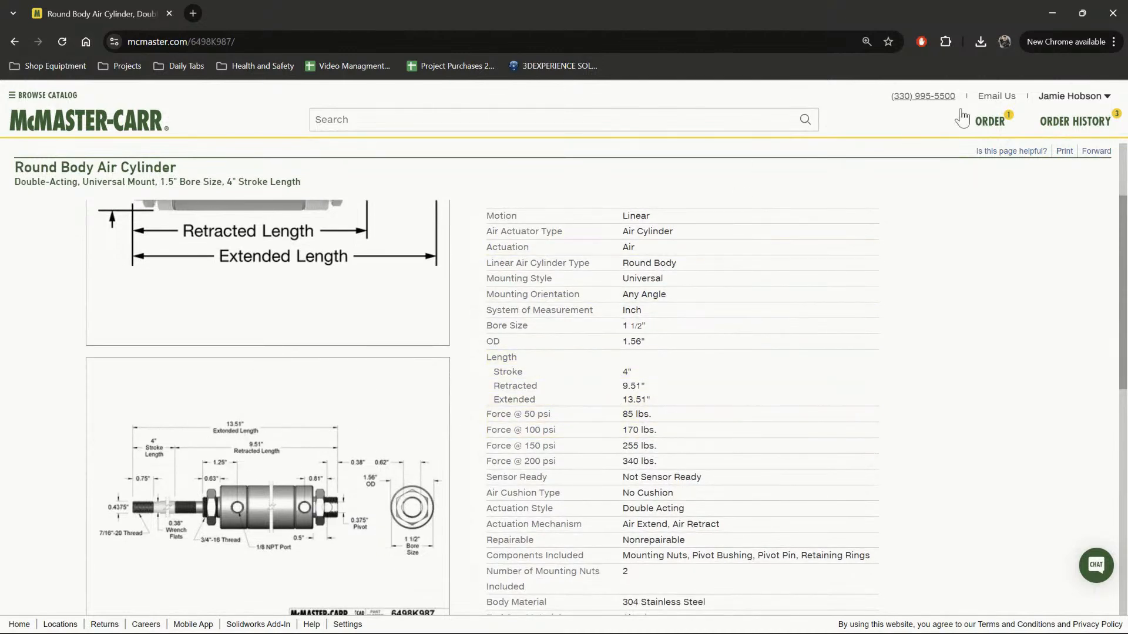
pyautogui.click(1053, 13)
pyautogui.click(588, 321)
# - Set up a 13.51" distance mate between the rod's threaded end face and the cylinder's opposite threaded end face
pyautogui.scroll(3, 646, 335)
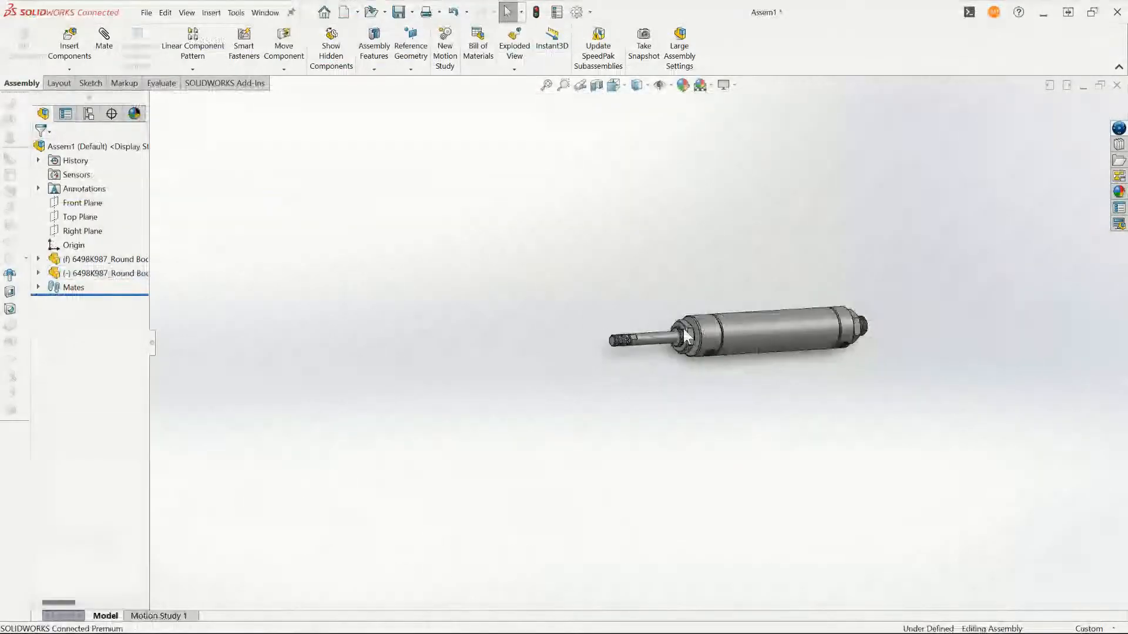
pyautogui.scroll(-9, 669, 335)
pyautogui.click(660, 330)
pyautogui.scroll(1, 248, 400)
pyautogui.click(248, 399)
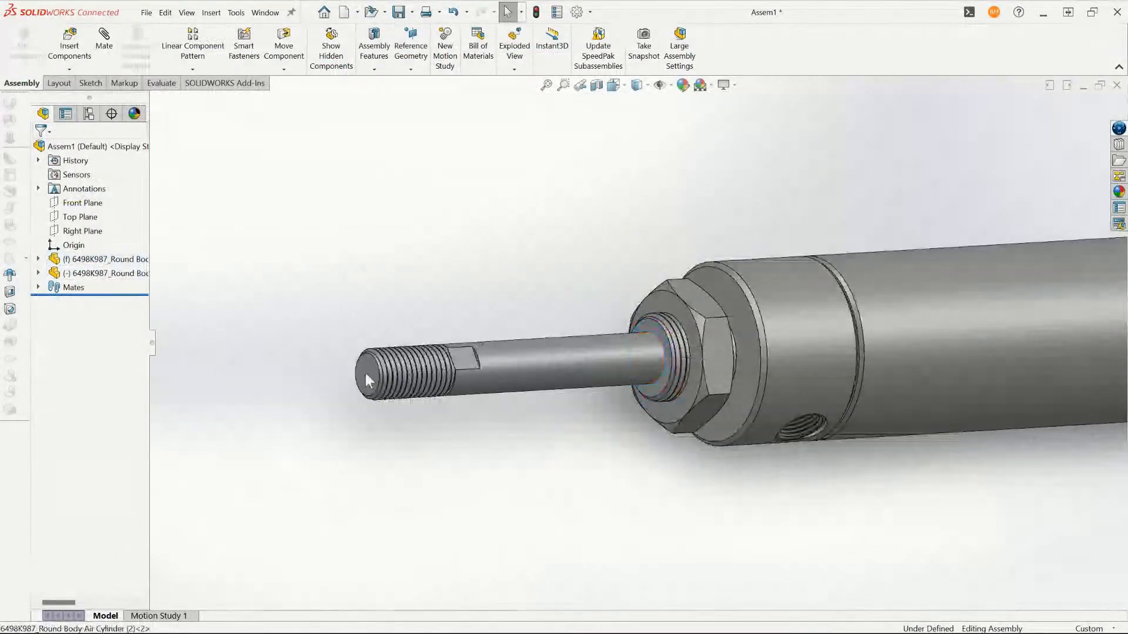
pyautogui.click(366, 373)
pyautogui.scroll(3, 365, 372)
pyautogui.moveTo(647, 390); pyautogui.dragTo(506, 395, button='middle')
pyautogui.scroll(-3, 843, 358)
pyautogui.keyDown('ctrl'); pyautogui.click(843, 358); pyautogui.keyUp('ctrl')
pyautogui.moveTo(423, 329); pyautogui.dragTo(549, 261, button='middle')
pyautogui.scroll(3, 549, 261)
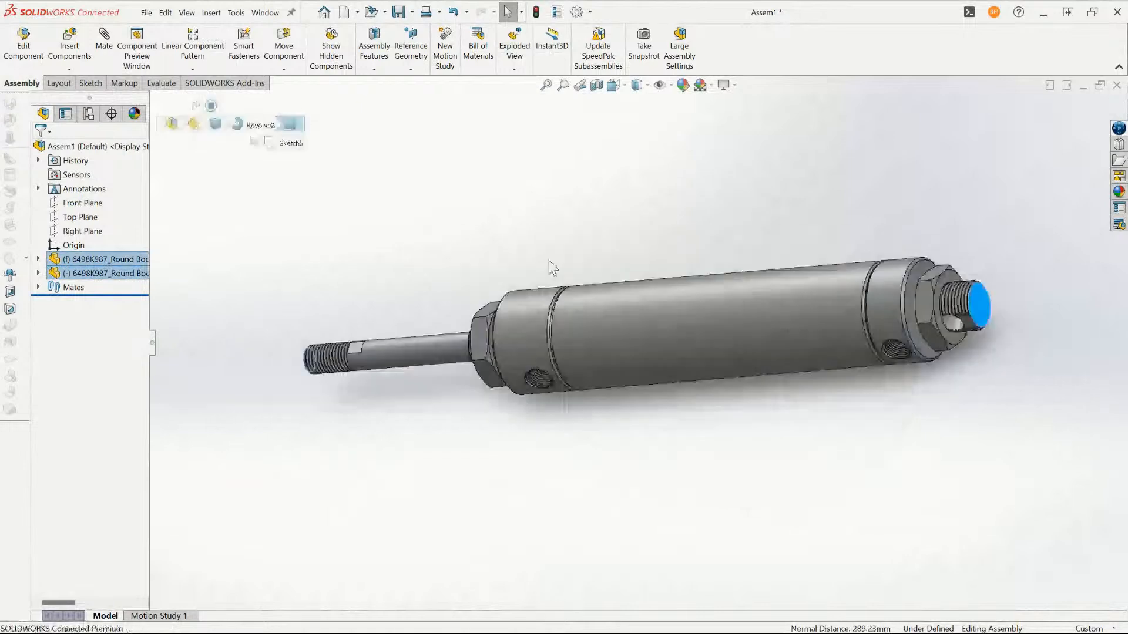
pyautogui.click(104, 50)
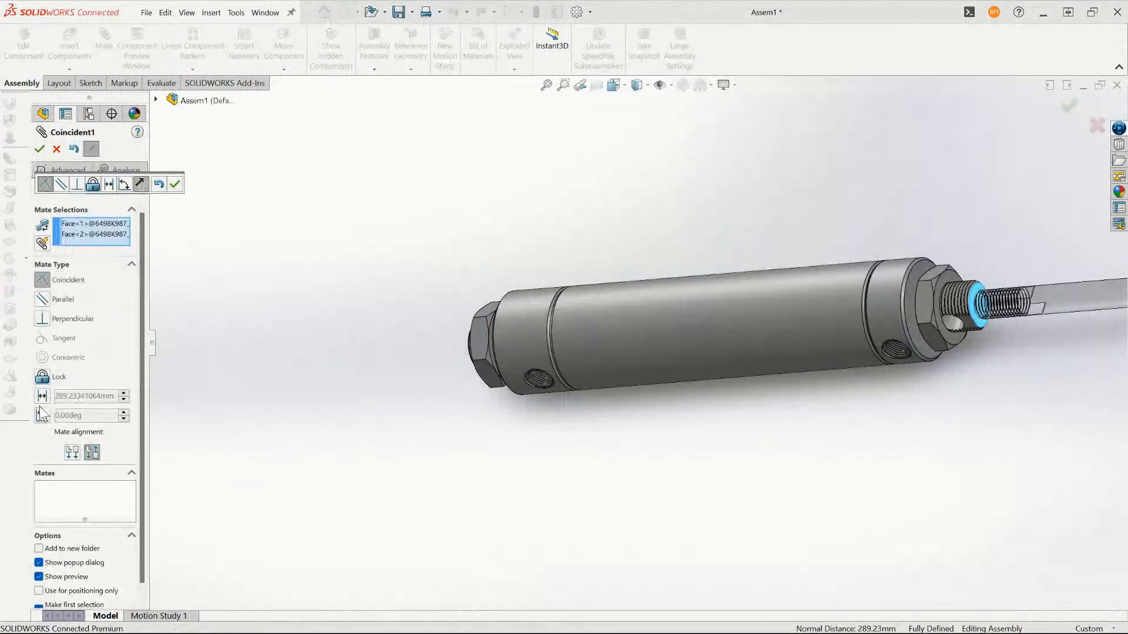
pyautogui.click(42, 396)
pyautogui.write('13.51"')
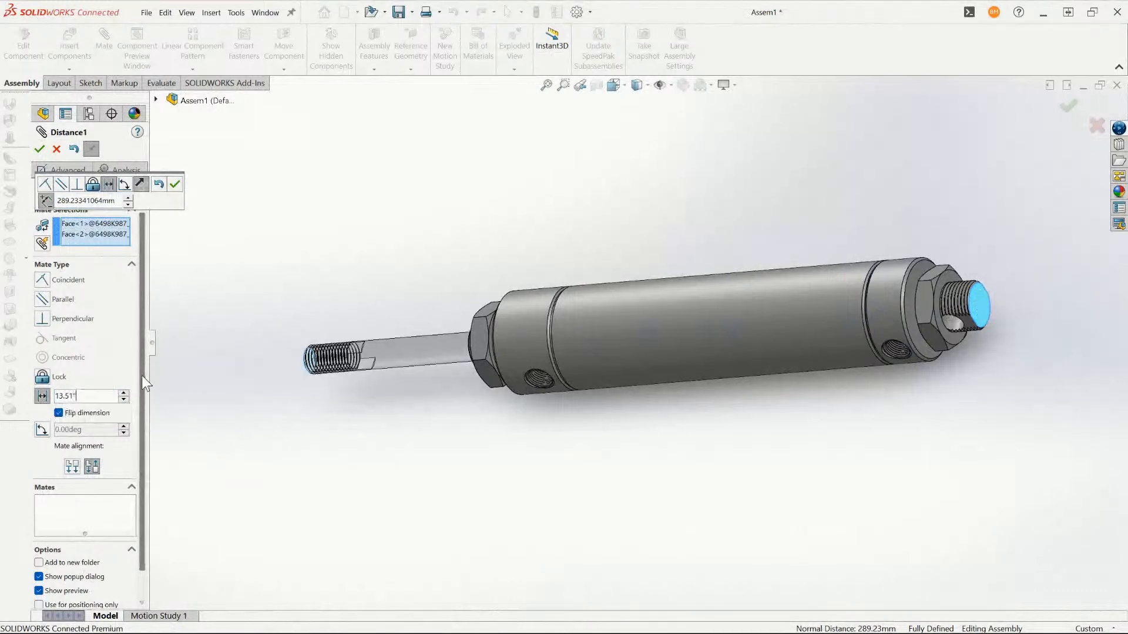
pyautogui.press('Return')
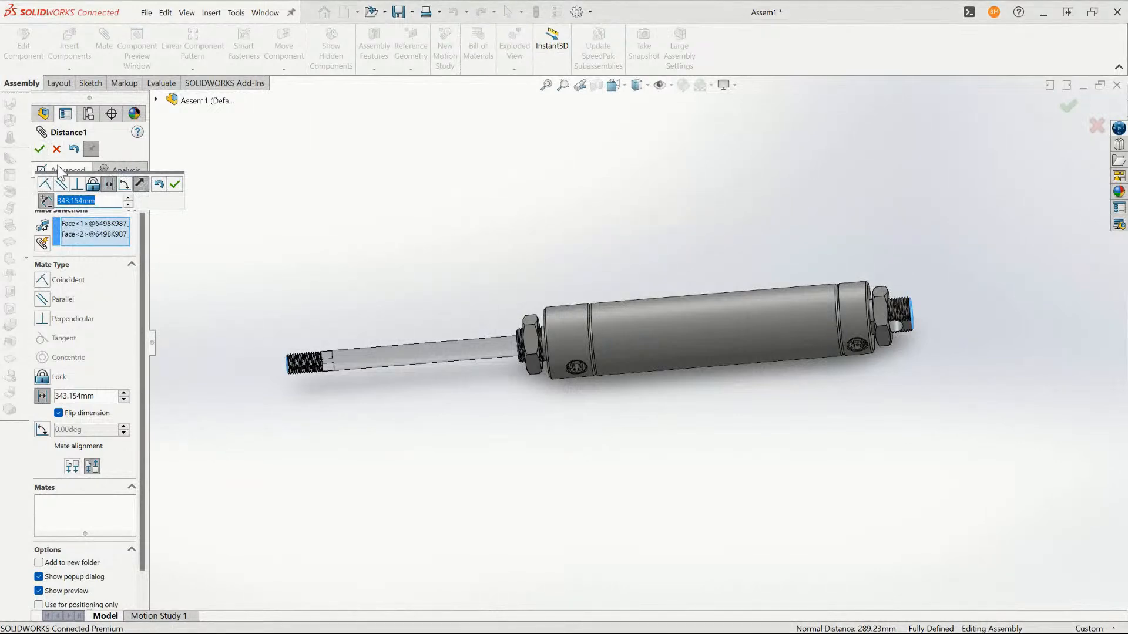
# - Make it an advanced limit distance mate with a 343.154 mm maximum and a minimum of 13.51"-4" (241.554 mm), and apply it
pyautogui.click(58, 165)
pyautogui.click(77, 171)
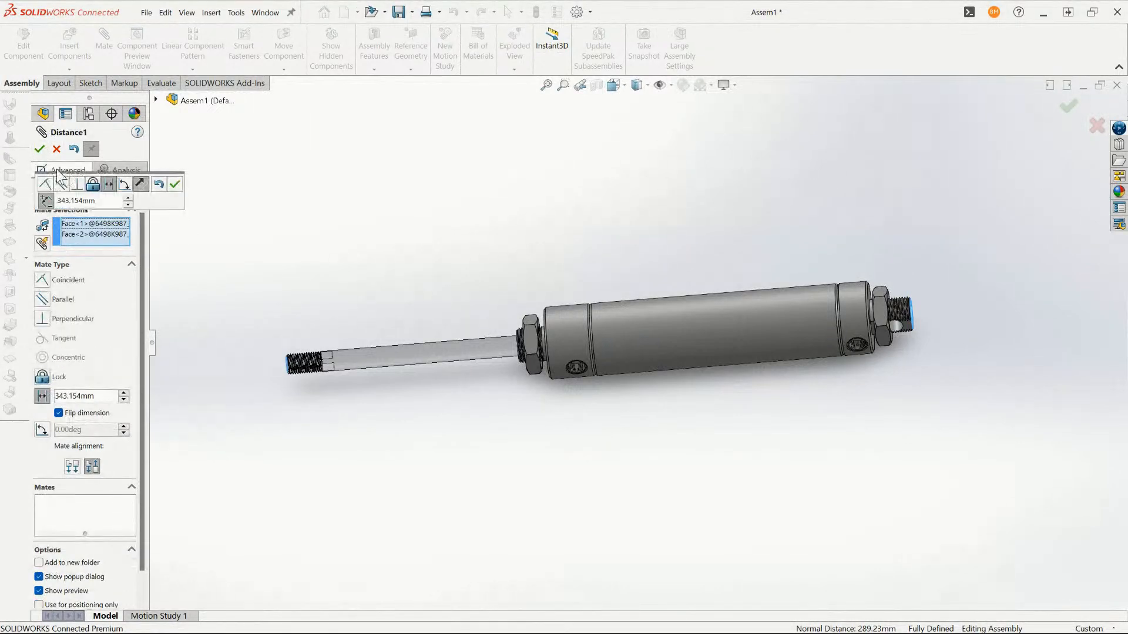
pyautogui.click(69, 168)
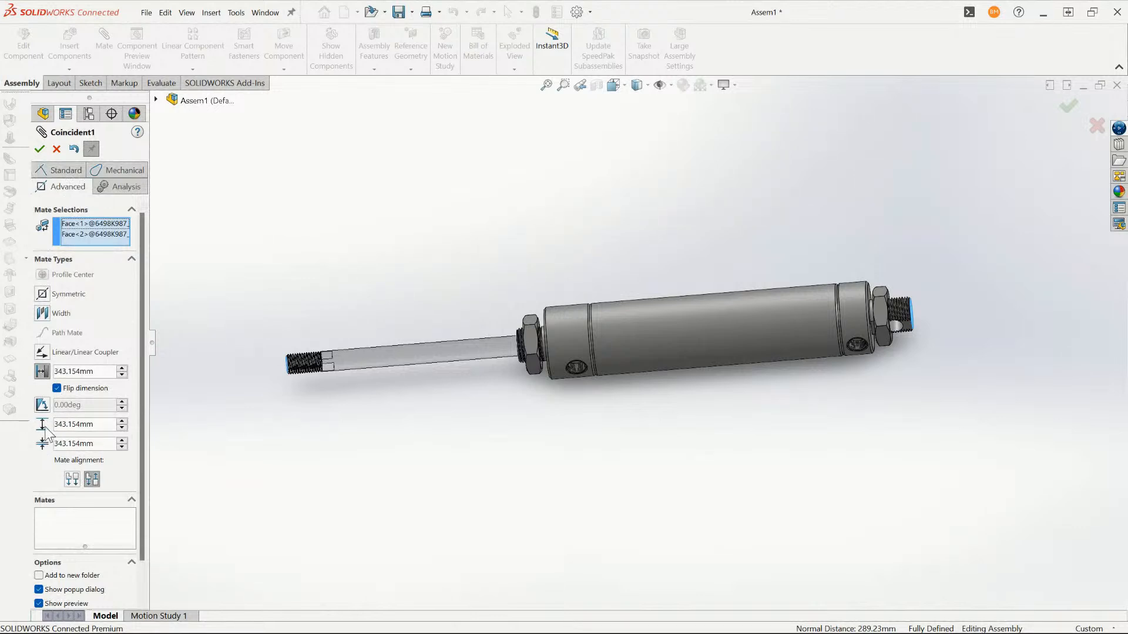
pyautogui.moveTo(106, 425); pyautogui.dragTo(50, 424)
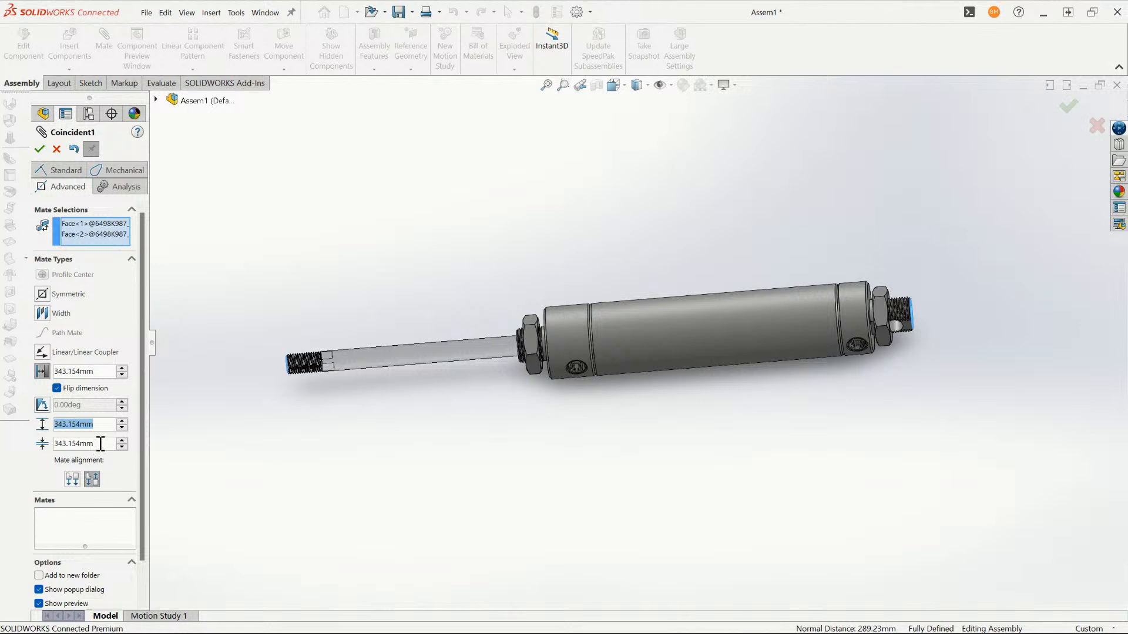
pyautogui.press('Tab')
pyautogui.click(107, 445)
pyautogui.moveTo(103, 445); pyautogui.dragTo(21, 452)
pyautogui.write('13.51"-')
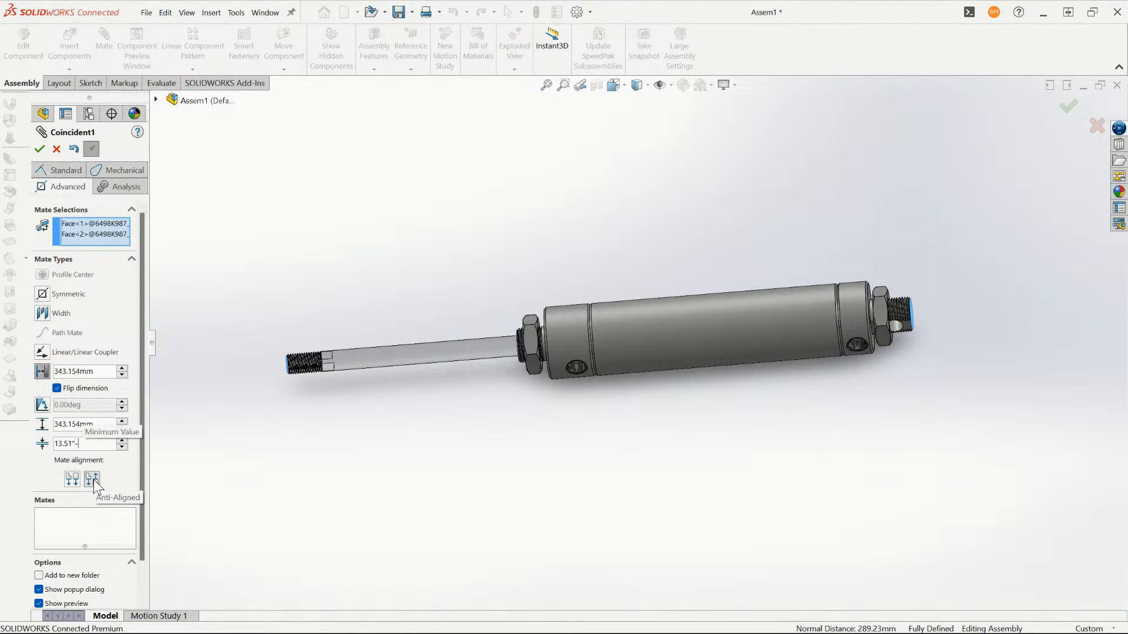
pyautogui.write('4')
pyautogui.press('Return')
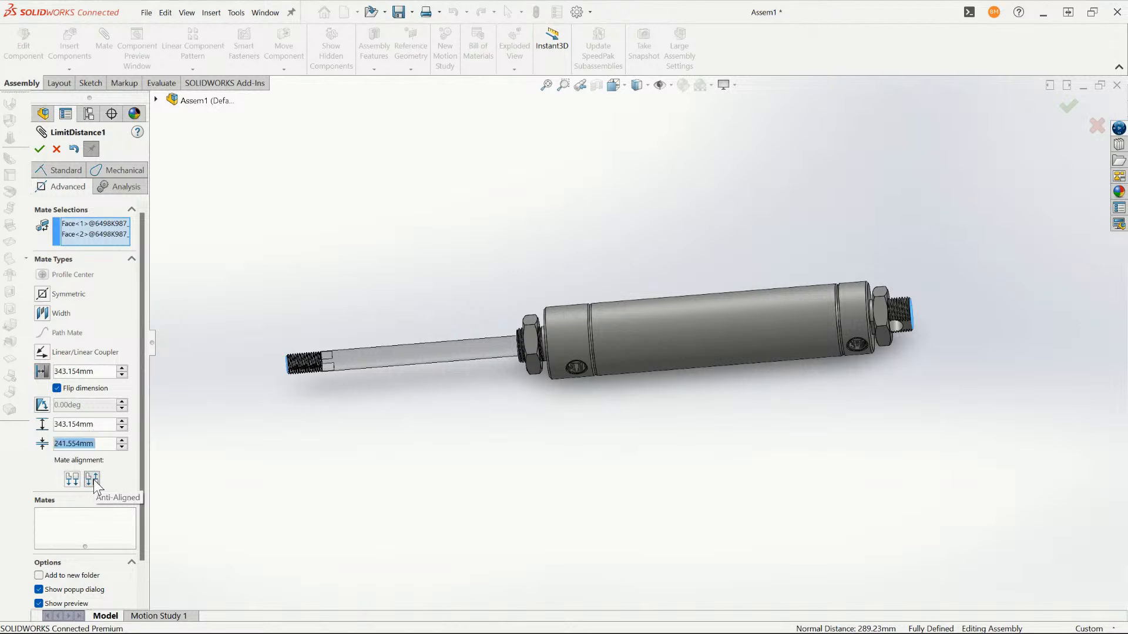
pyautogui.click(37, 150)
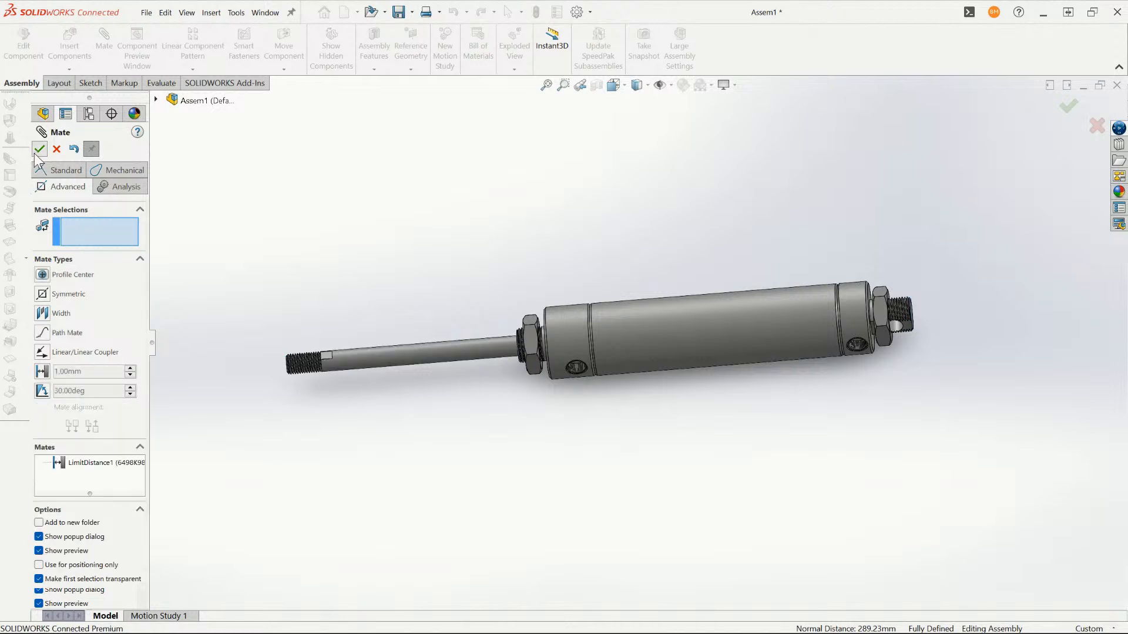
pyautogui.click(40, 149)
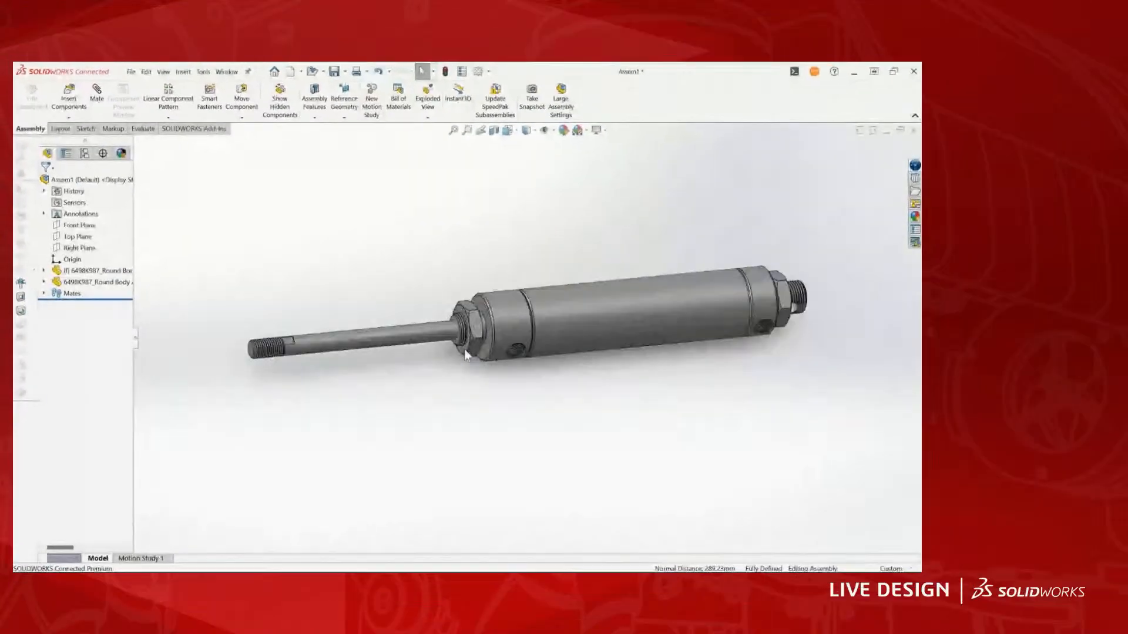
# - Test the limit mate by sliding the rod into the cylinder and back out through its travel
pyautogui.scroll(-2, 464, 351)
pyautogui.moveTo(276, 336); pyautogui.dragTo(735, 309)
pyautogui.scroll(5, 729, 347)
pyautogui.click(523, 363)
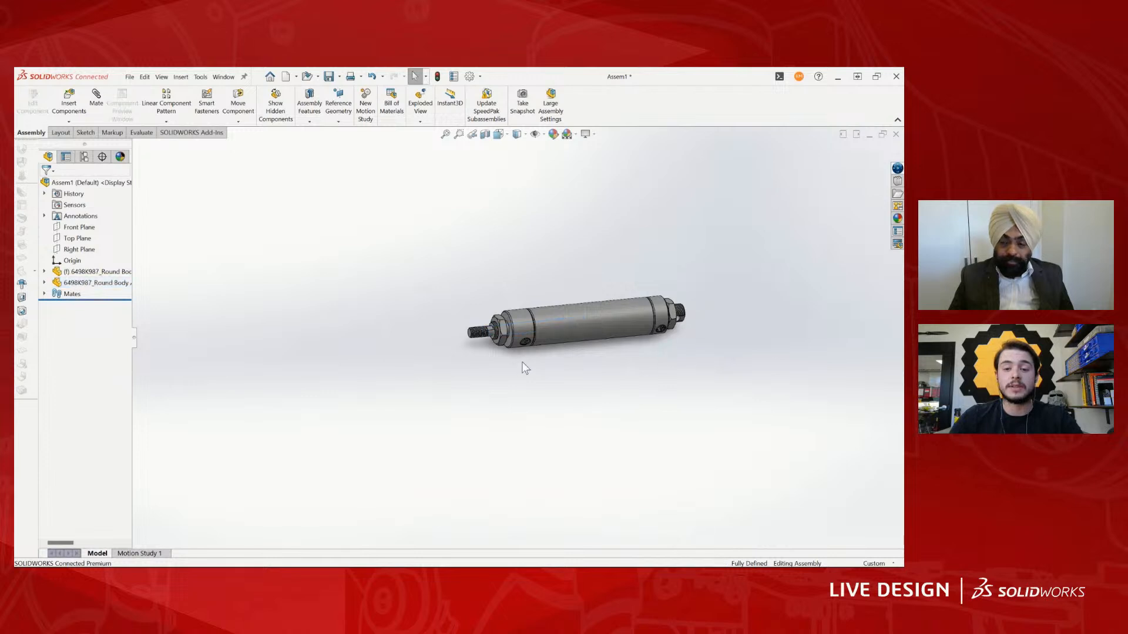
pyautogui.scroll(-3, 525, 368)
pyautogui.click(468, 331)
pyautogui.scroll(-3, 476, 317)
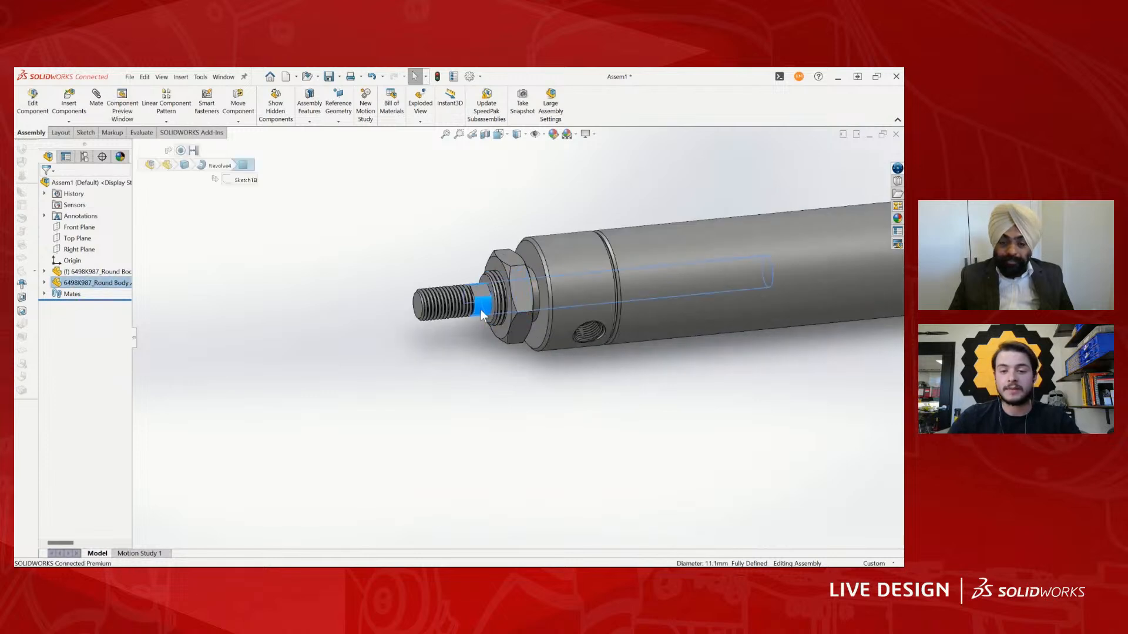
pyautogui.moveTo(480, 309); pyautogui.dragTo(208, 336)
pyautogui.click(255, 361)
pyautogui.scroll(4, 511, 376)
pyautogui.moveTo(663, 400); pyautogui.dragTo(586, 371, button='middle')
pyautogui.scroll(-1, 641, 354)
pyautogui.scroll(1, 597, 365)
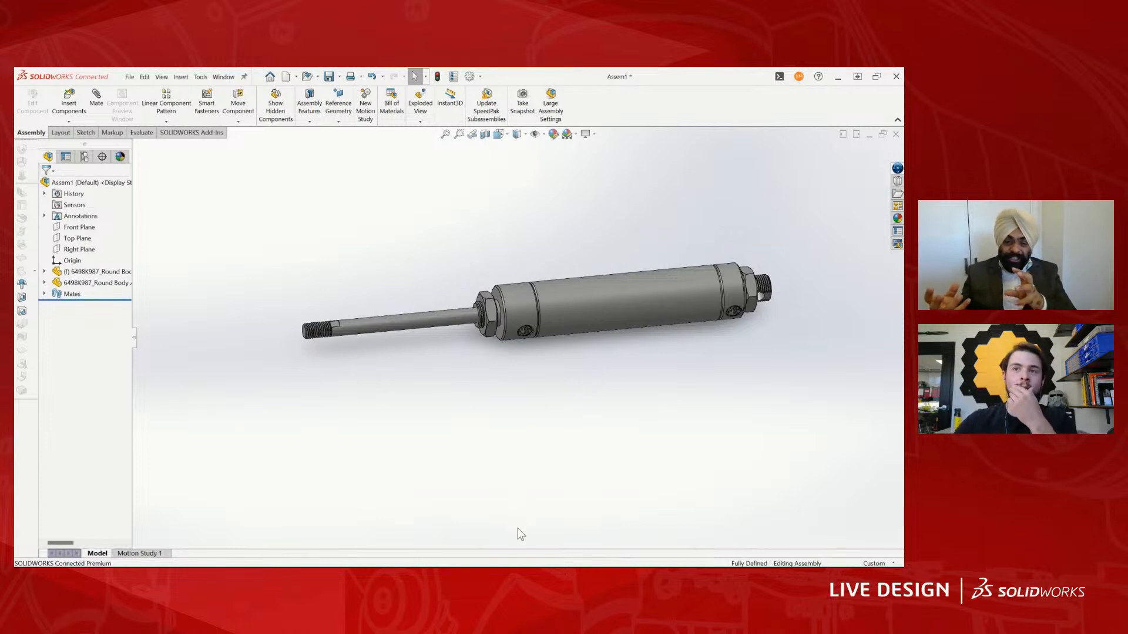
# - Slide the extended rod partway back into the cylinder
pyautogui.scroll(2, 647, 293)
pyautogui.scroll(-3, 652, 291)
pyautogui.moveTo(298, 349); pyautogui.dragTo(411, 387)
pyautogui.click(426, 472)
pyautogui.scroll(1, 427, 470)
pyautogui.scroll(-1, 407, 317)
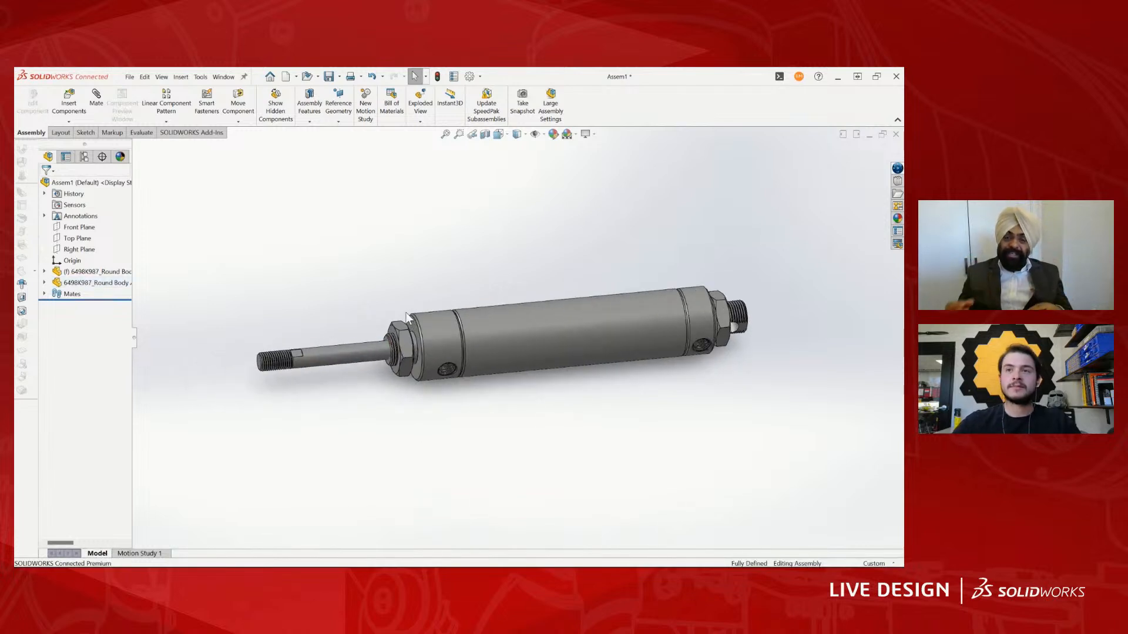